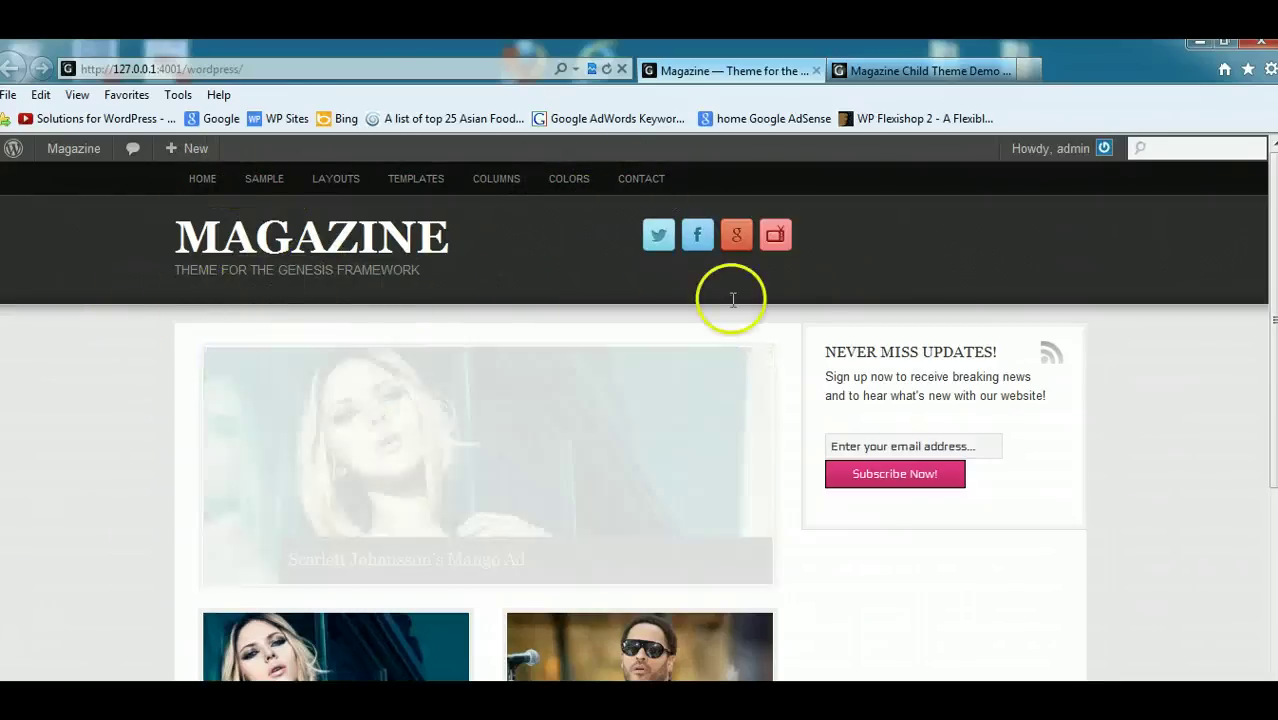
Look over the local Magazine front page and the StudioPress Magazine child theme demo page for comparison.
{"action": "scroll", "coordinate": [1155, 320], "scroll_direction": "down", "scroll_amount": 1}
{"action": "scroll", "coordinate": [640, 420], "scroll_direction": "down", "scroll_amount": 3}
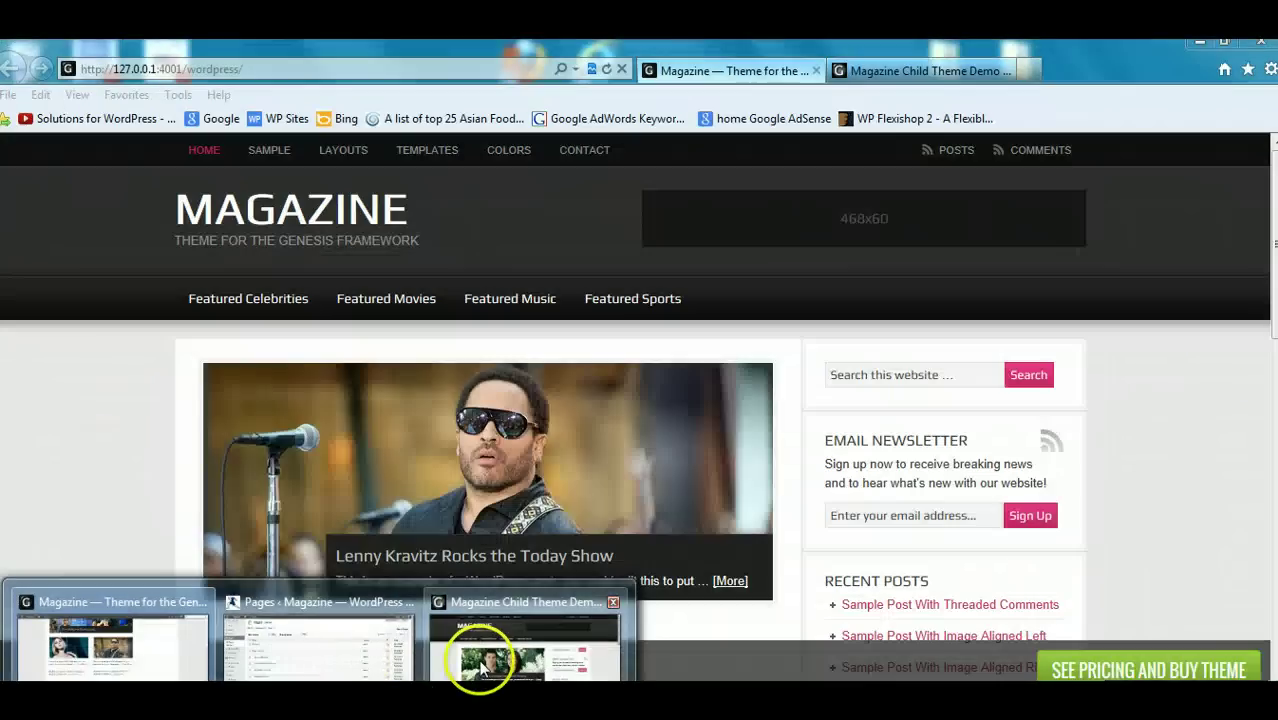
{"action": "left_click", "coordinate": [455, 664]}
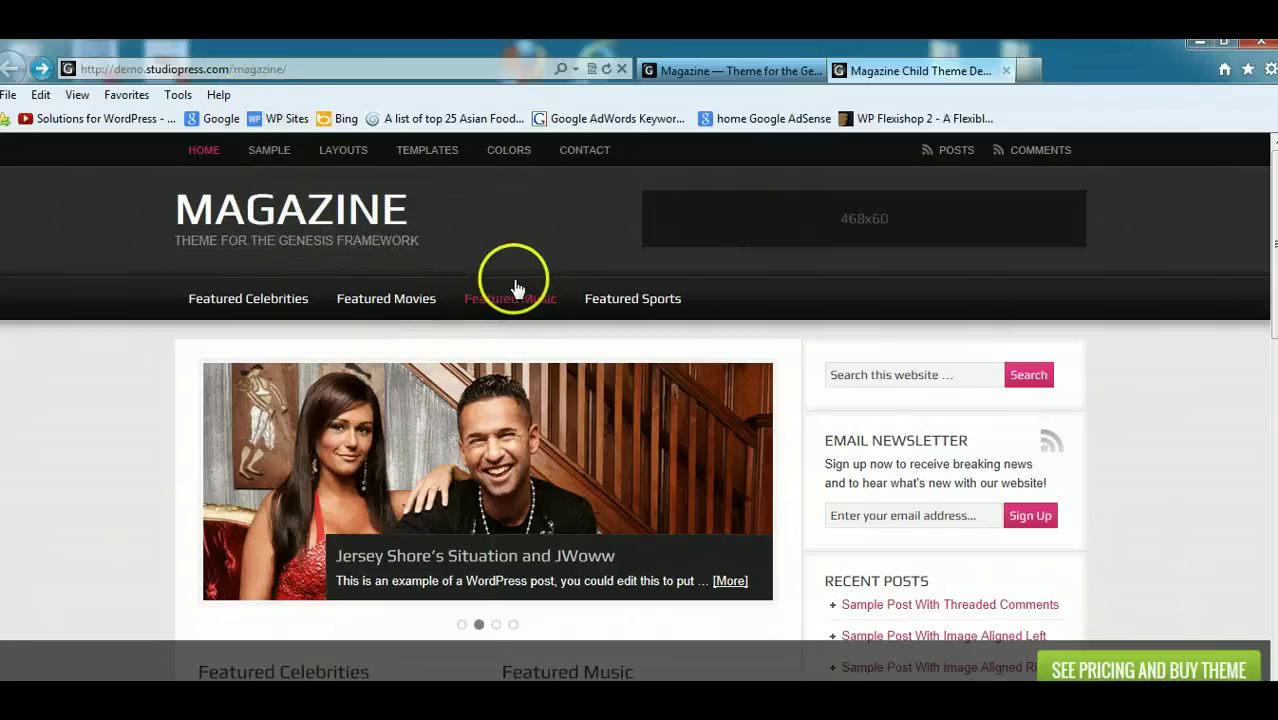
{"action": "scroll", "coordinate": [315, 494], "scroll_direction": "down", "scroll_amount": 10}
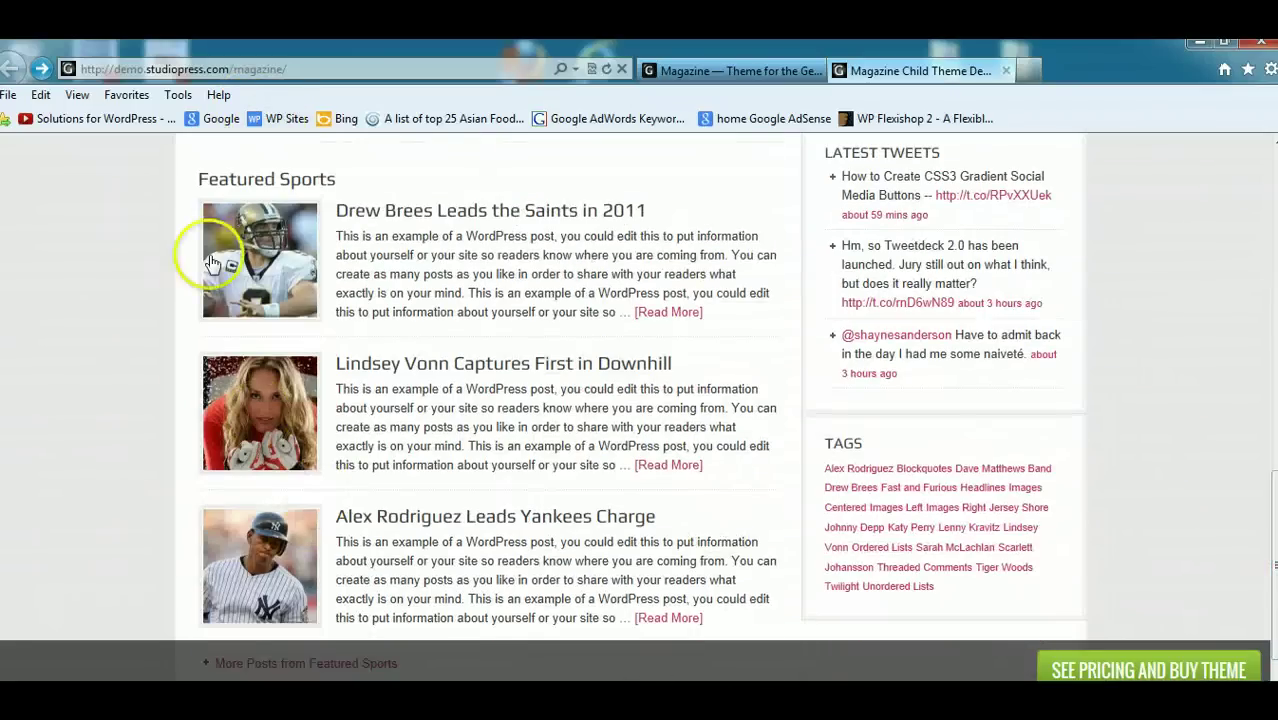
{"action": "scroll", "coordinate": [638, 400], "scroll_direction": "up", "scroll_amount": 10}
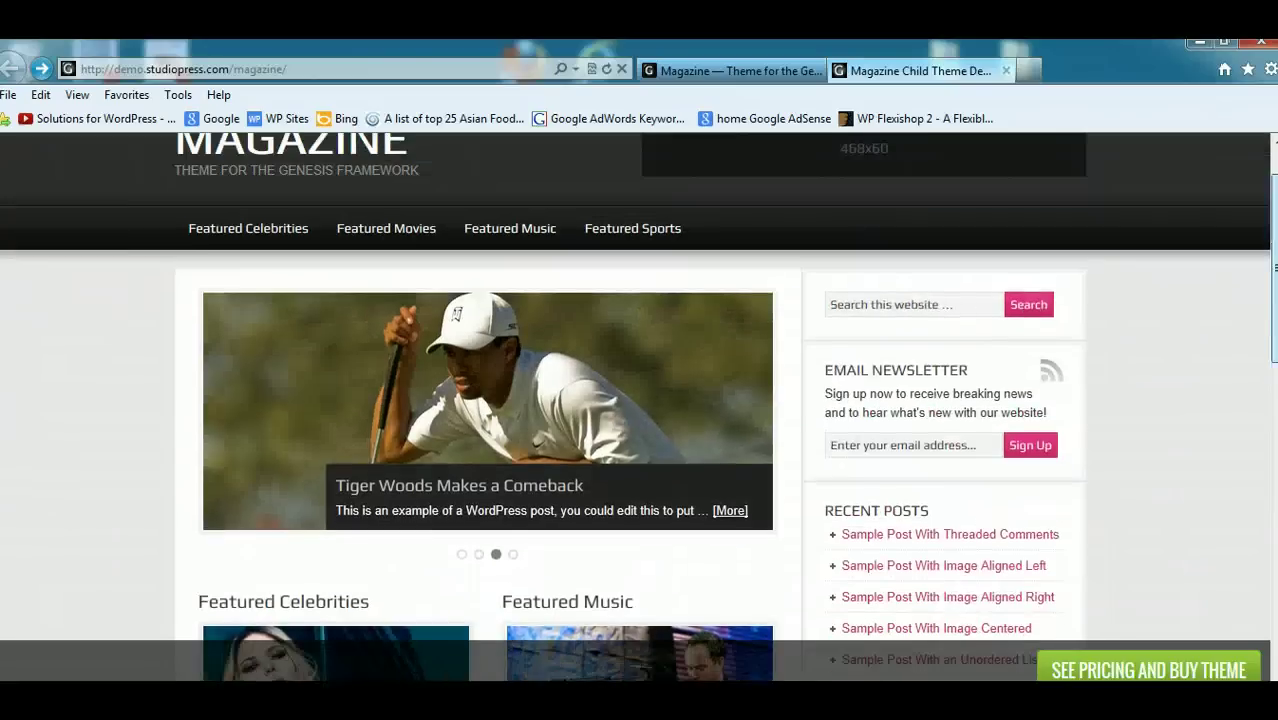
{"action": "scroll", "coordinate": [707, 183], "scroll_direction": "up", "scroll_amount": 1}
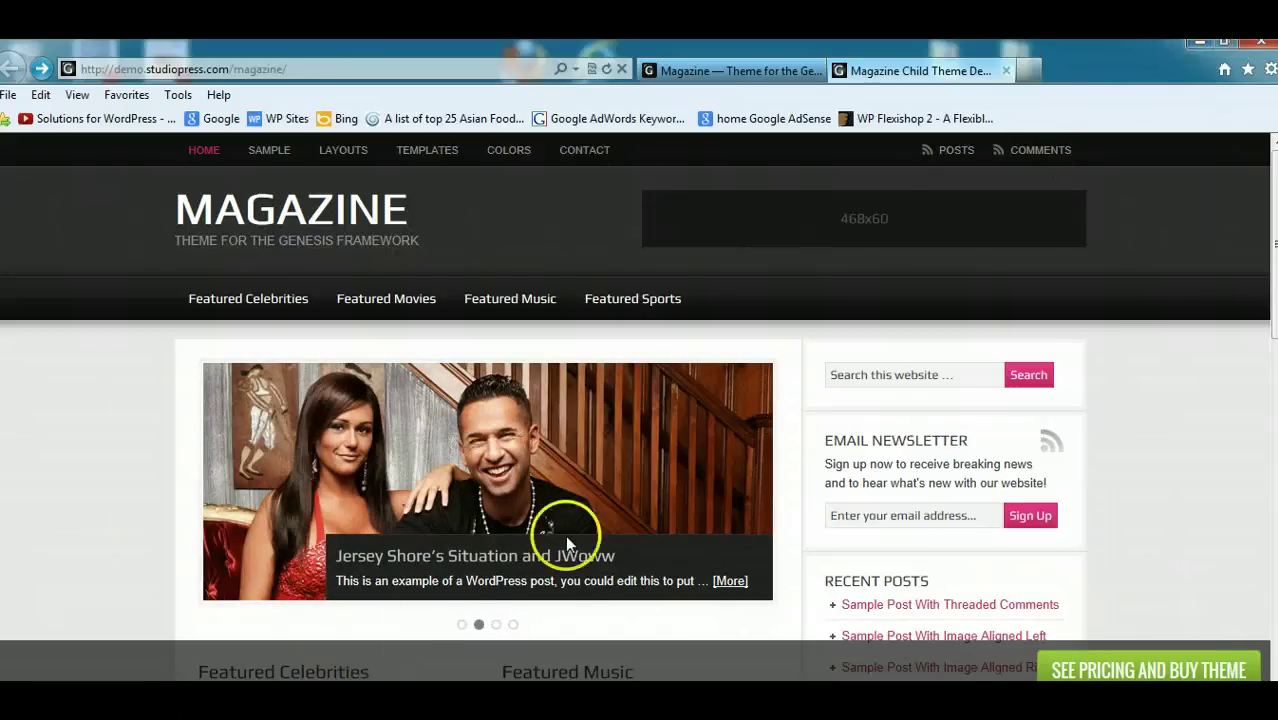
{"action": "left_click", "coordinate": [1197, 46]}
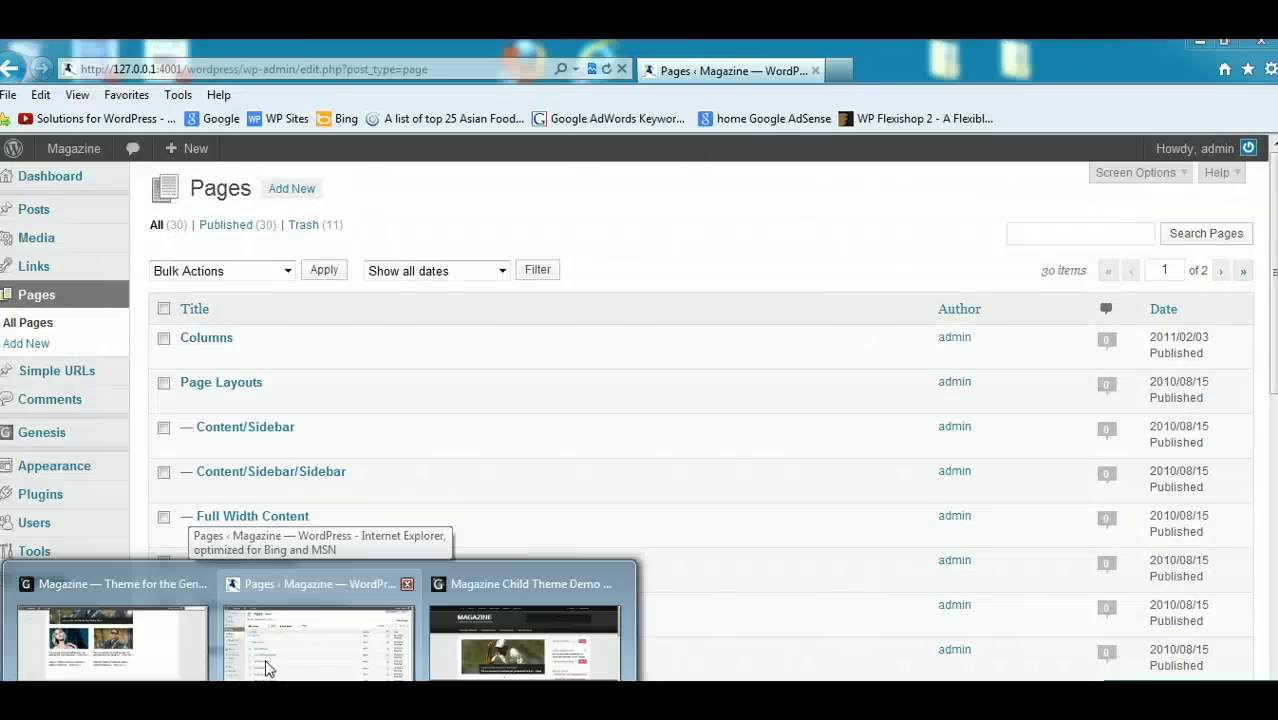
Switch to the WordPress admin Pages list and move every page on its first list page to the trash.
{"action": "left_click", "coordinate": [266, 666]}
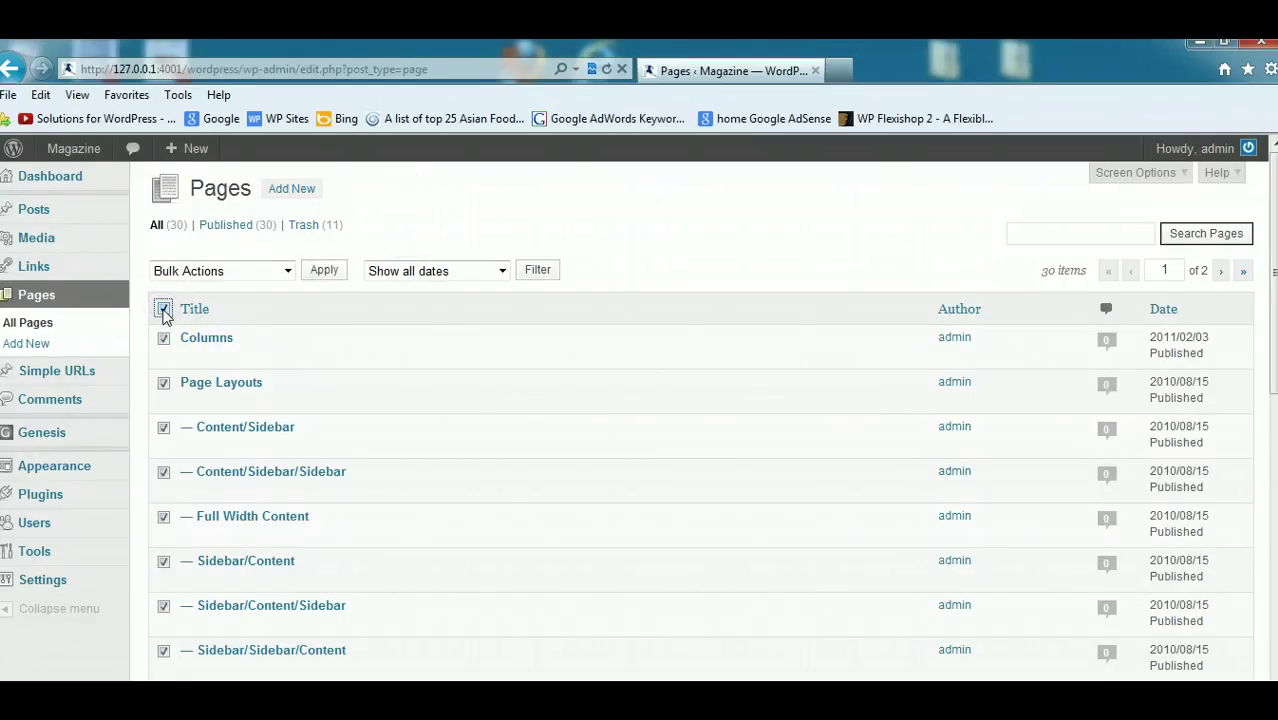
{"action": "left_click", "coordinate": [286, 271]}
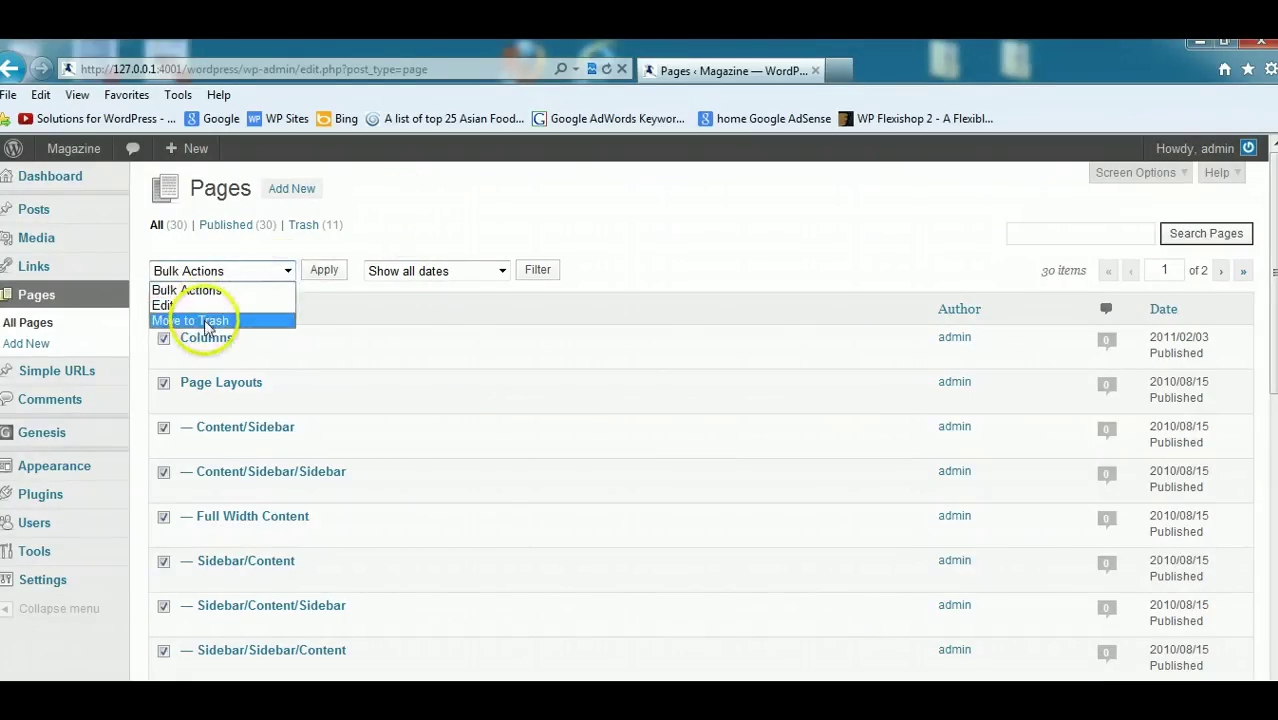
{"action": "left_click", "coordinate": [205, 321]}
{"action": "left_click", "coordinate": [316, 272]}
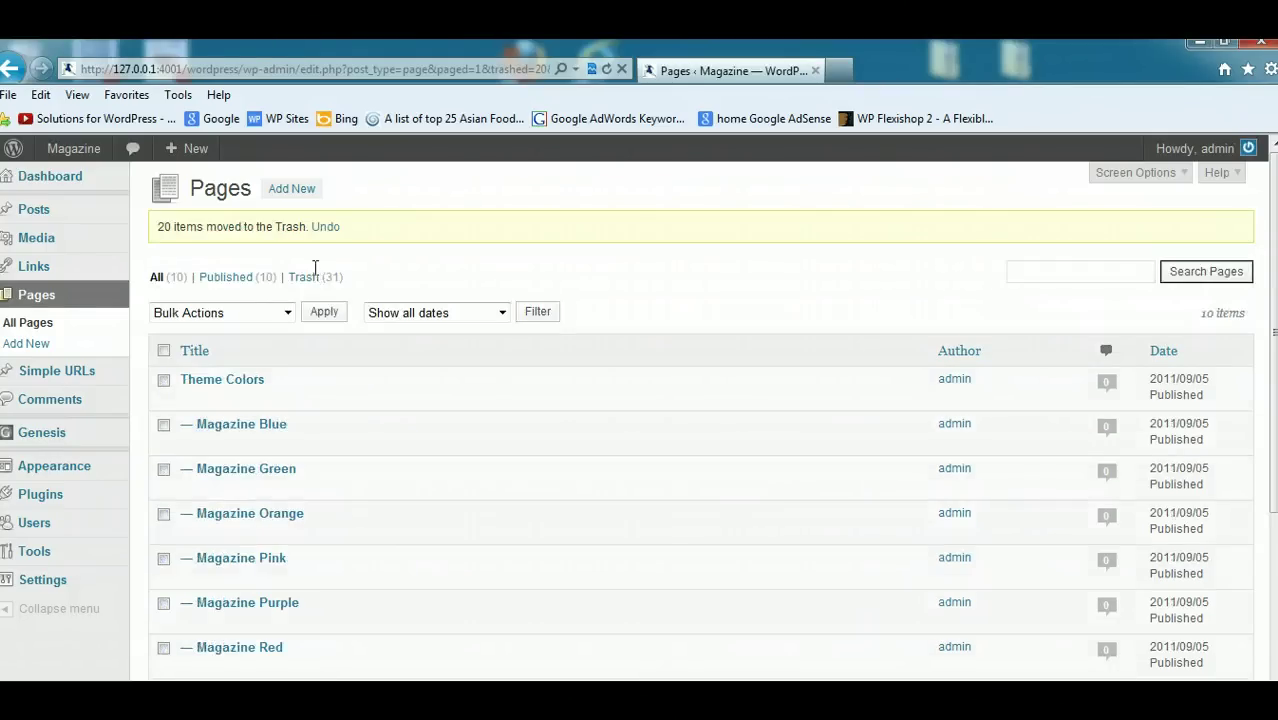
Move all the remaining theme color pages and other listed pages to the trash.
{"action": "left_click", "coordinate": [165, 353]}
{"action": "left_click", "coordinate": [286, 312]}
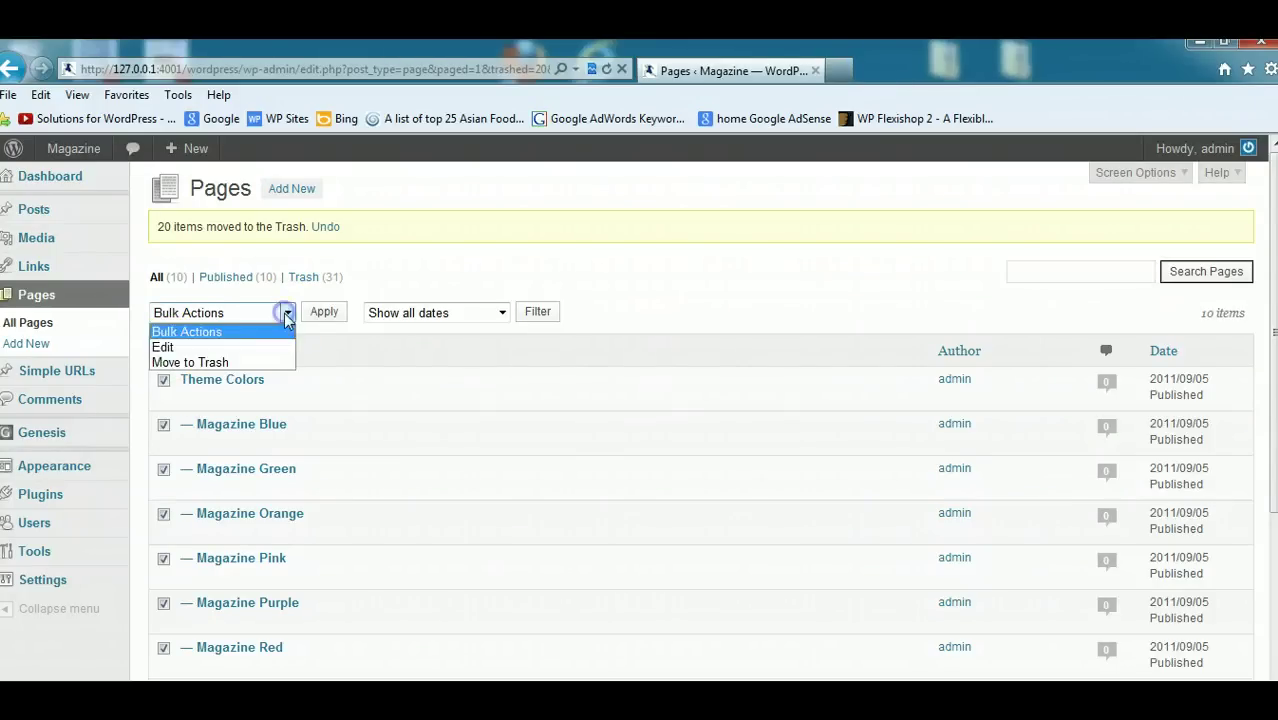
{"action": "left_click", "coordinate": [202, 362]}
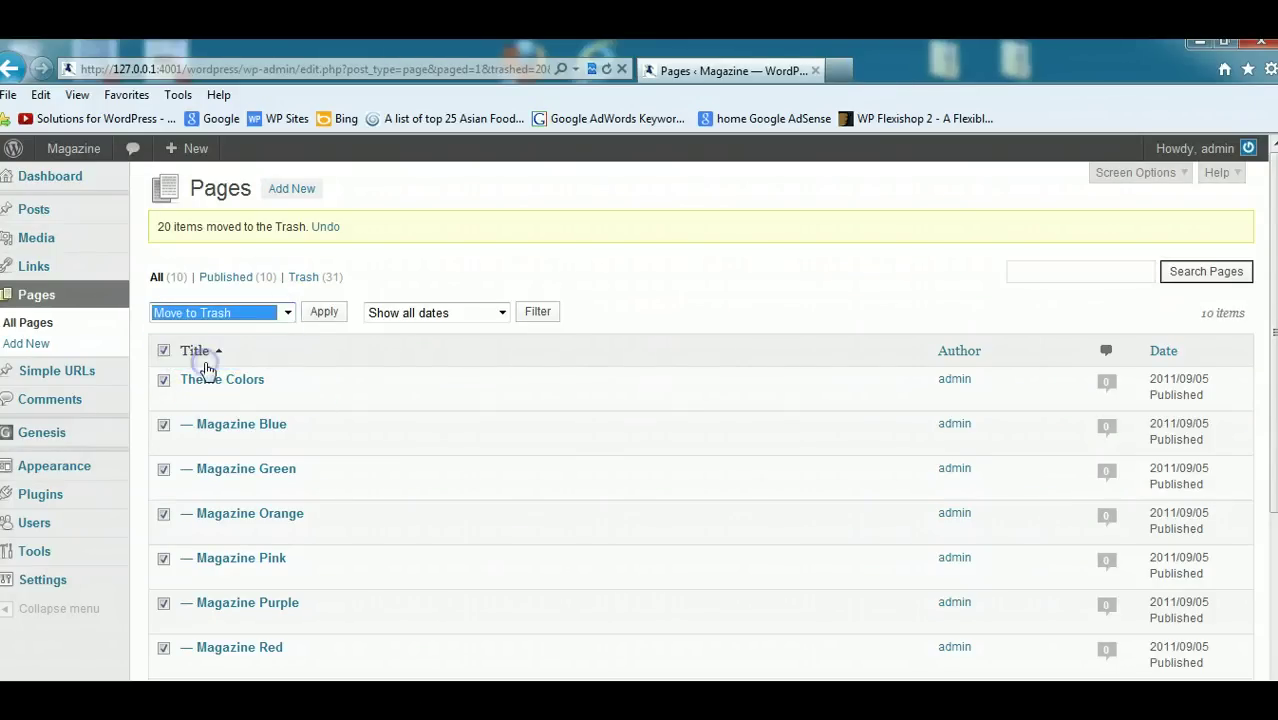
{"action": "left_click", "coordinate": [324, 313]}
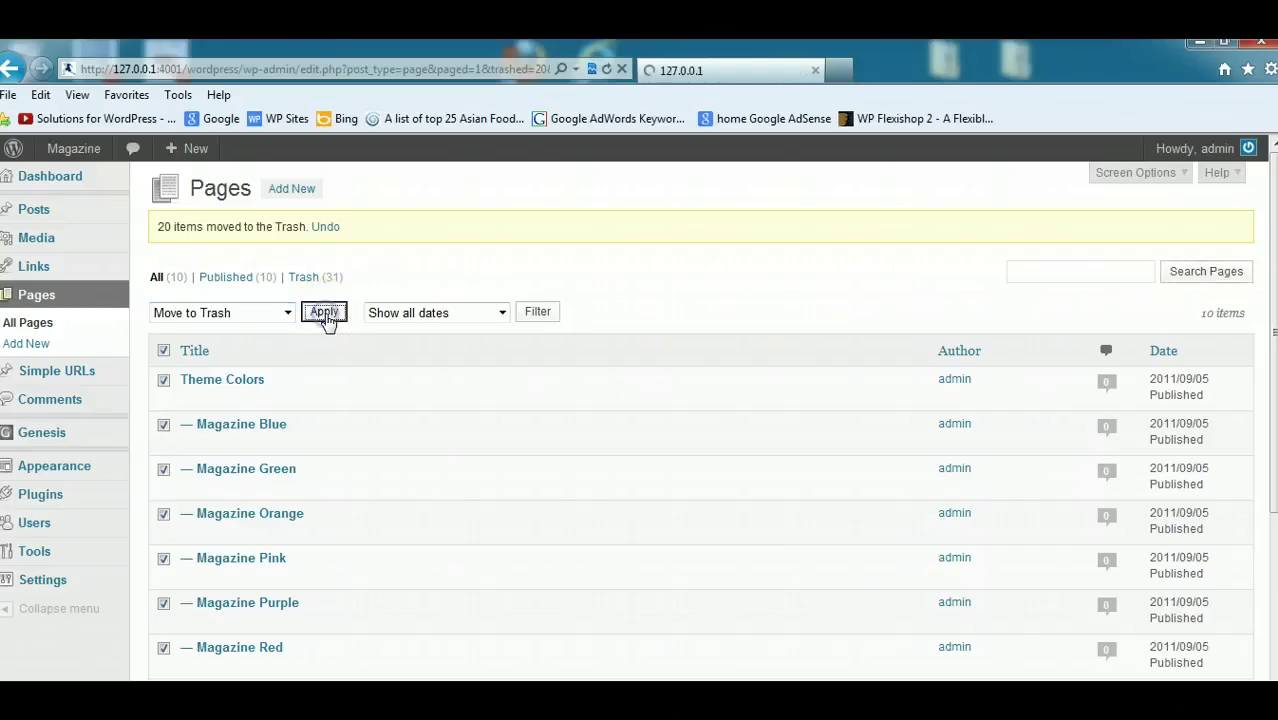
In the list of all posts, move every post on the first list page except the three in Category #1, #2 and #3 dated 17 hours ago to the trash.
{"action": "mouse_move", "coordinate": [48, 208]}
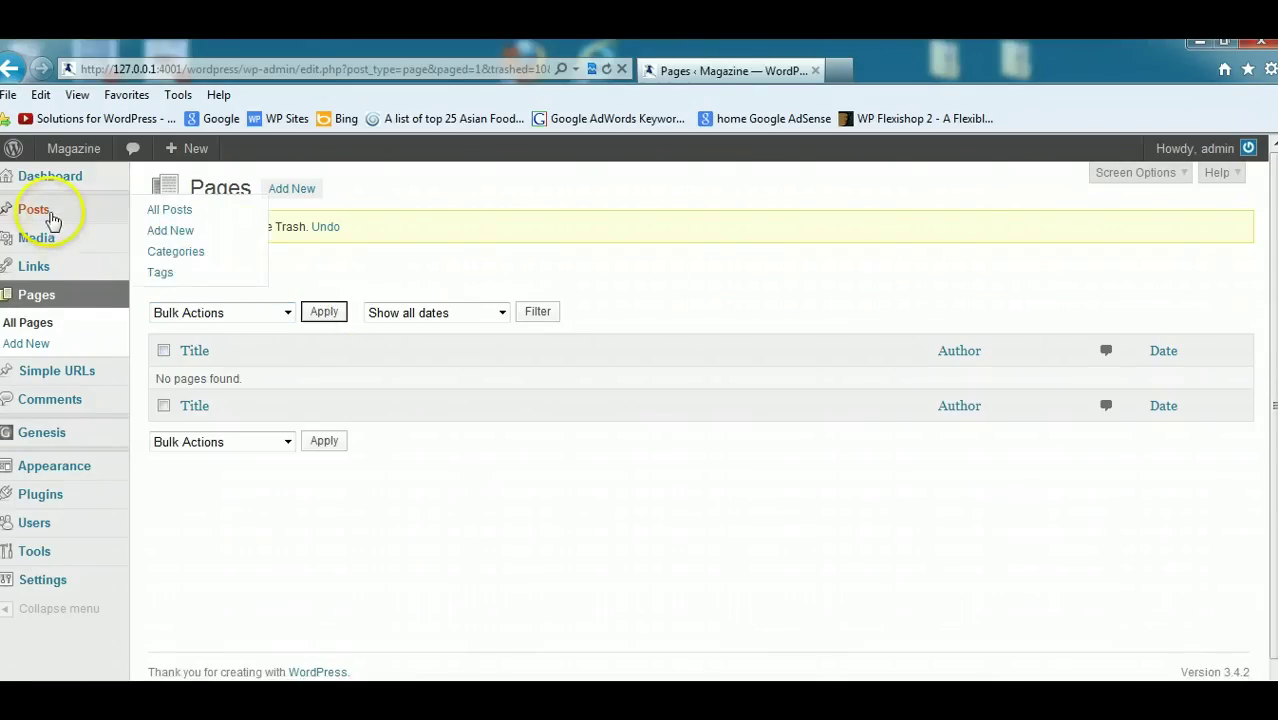
{"action": "left_click", "coordinate": [169, 209]}
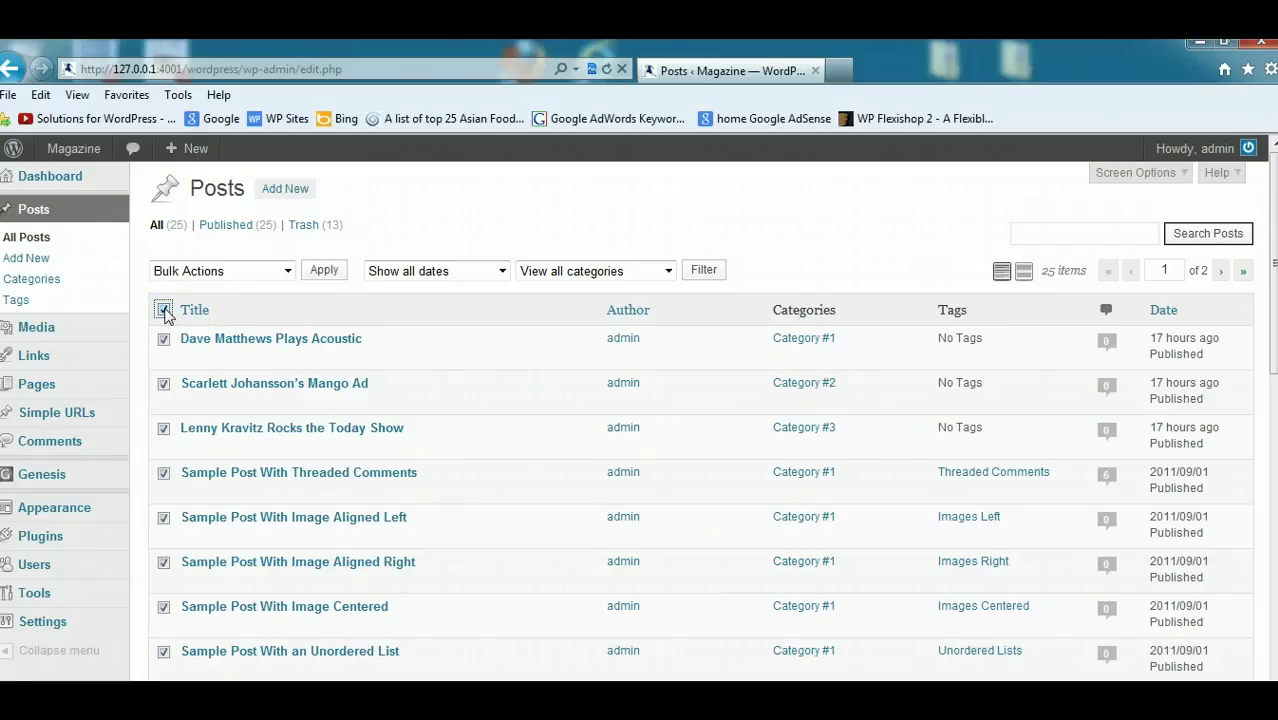
{"action": "left_click", "coordinate": [163, 339]}
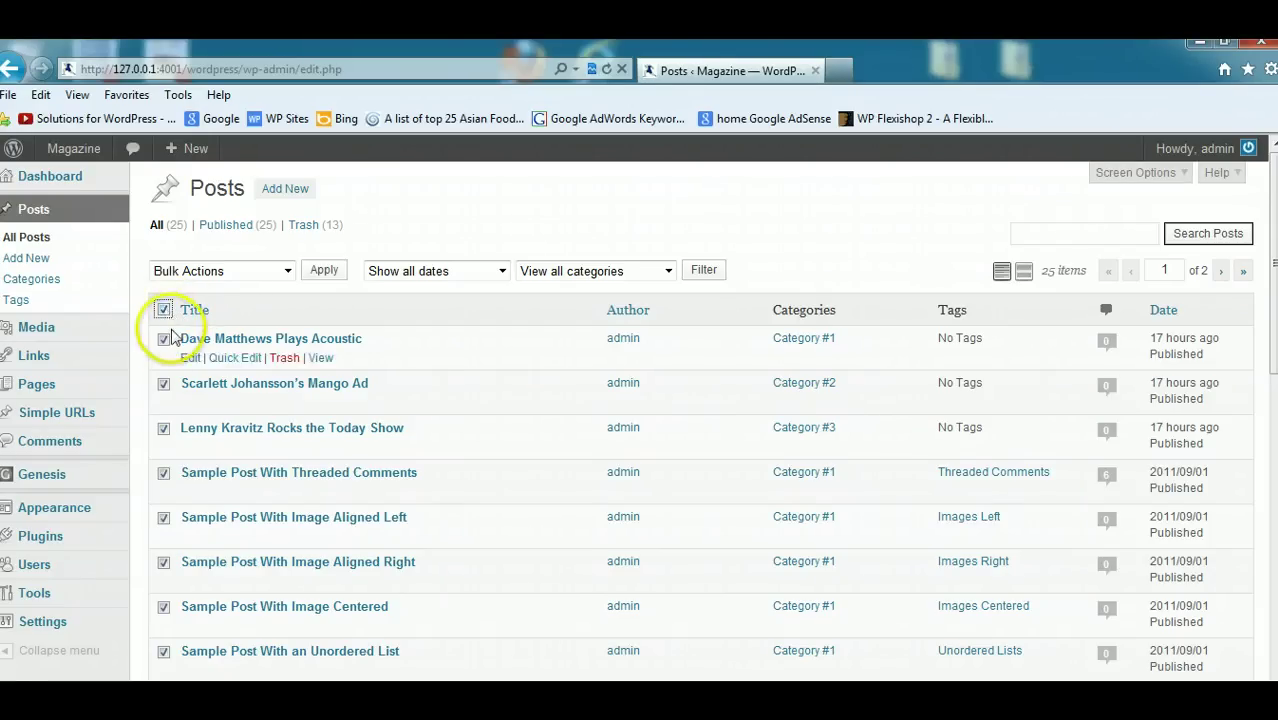
{"action": "left_click", "coordinate": [163, 384]}
{"action": "left_click", "coordinate": [164, 428]}
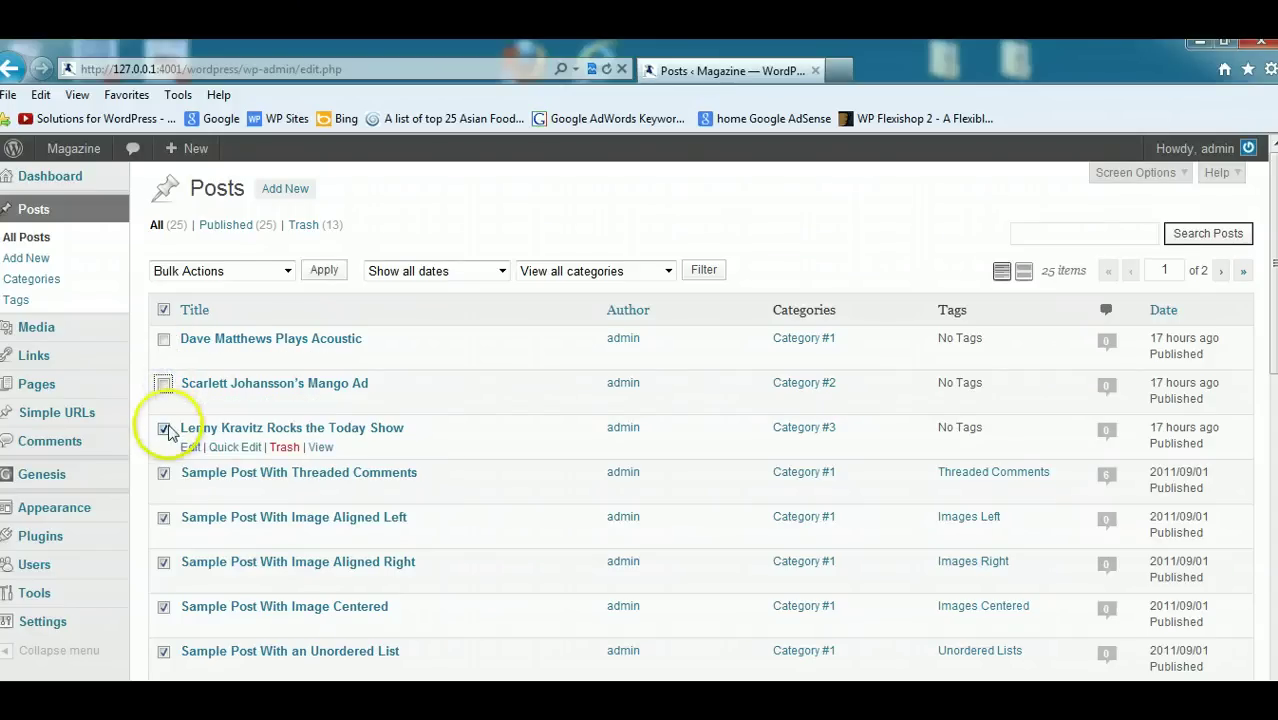
{"action": "left_click", "coordinate": [286, 271]}
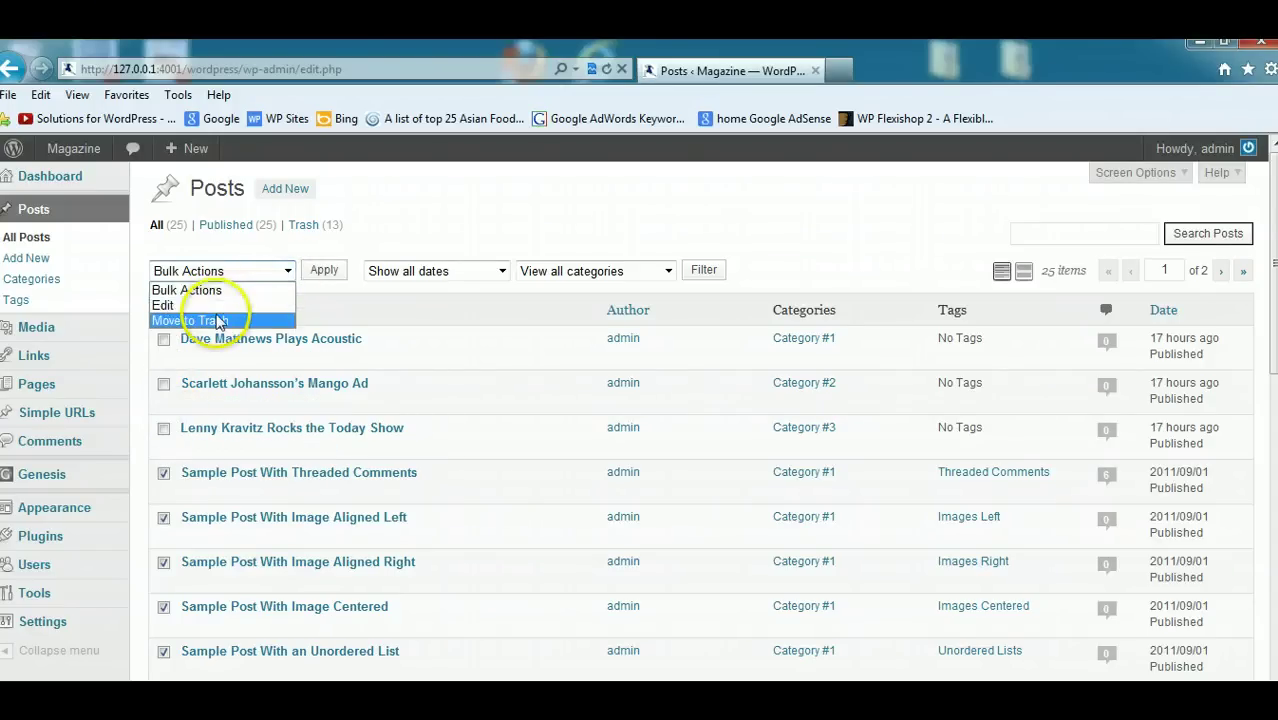
{"action": "left_click", "coordinate": [220, 320]}
{"action": "left_click", "coordinate": [322, 271]}
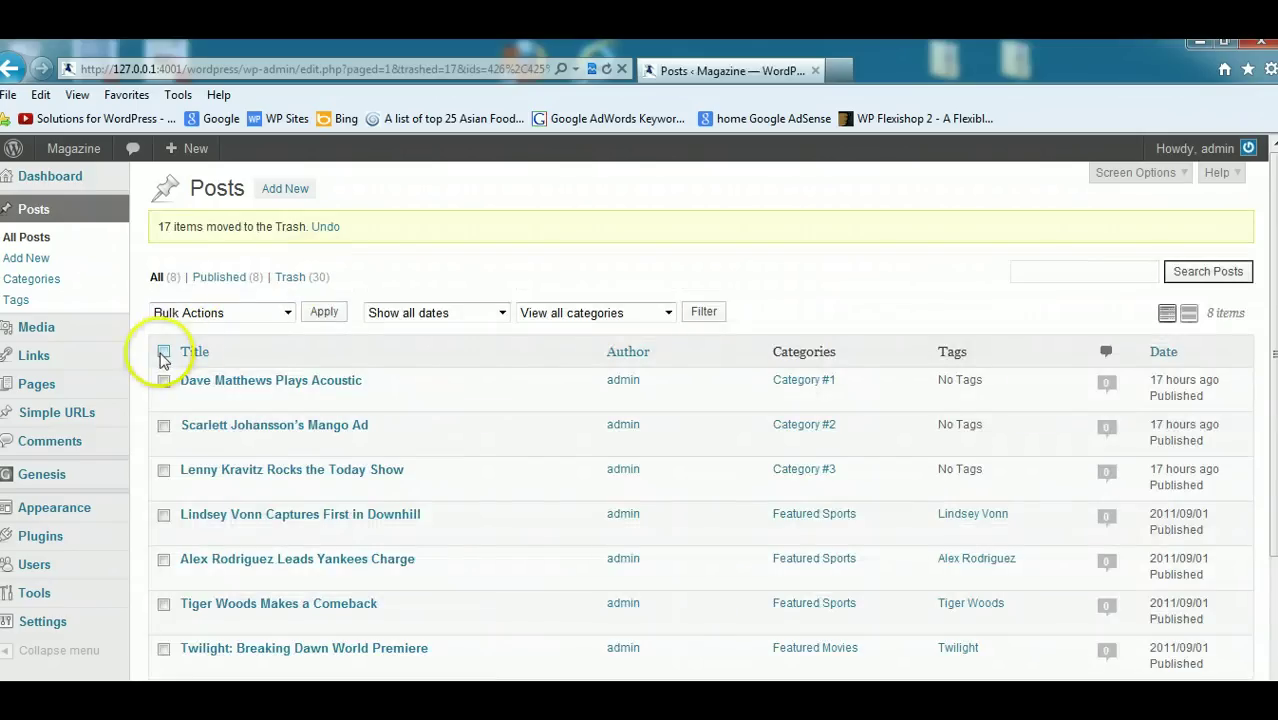
Try to apply a bulk action to all listed posts except the Dave Matthews, Scarlett Johansson and Lenny Kravitz ones.
{"action": "left_click", "coordinate": [163, 352]}
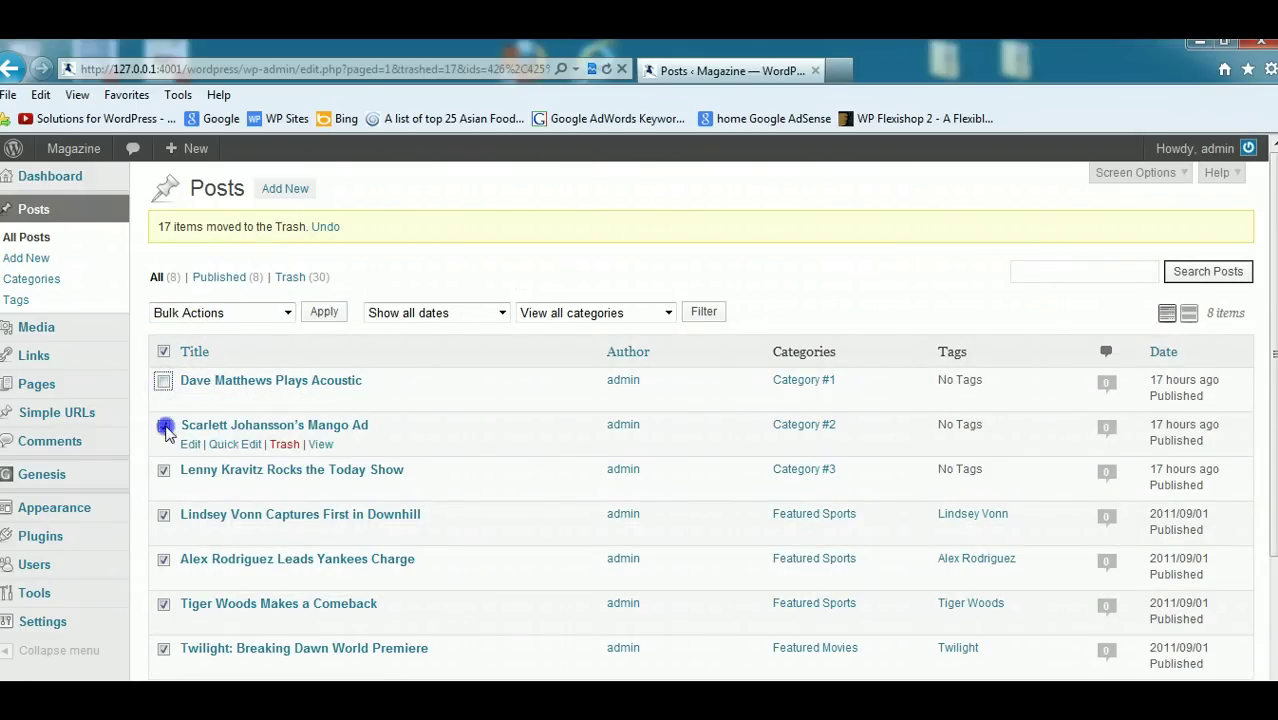
{"action": "left_click", "coordinate": [163, 425]}
{"action": "left_click", "coordinate": [163, 471]}
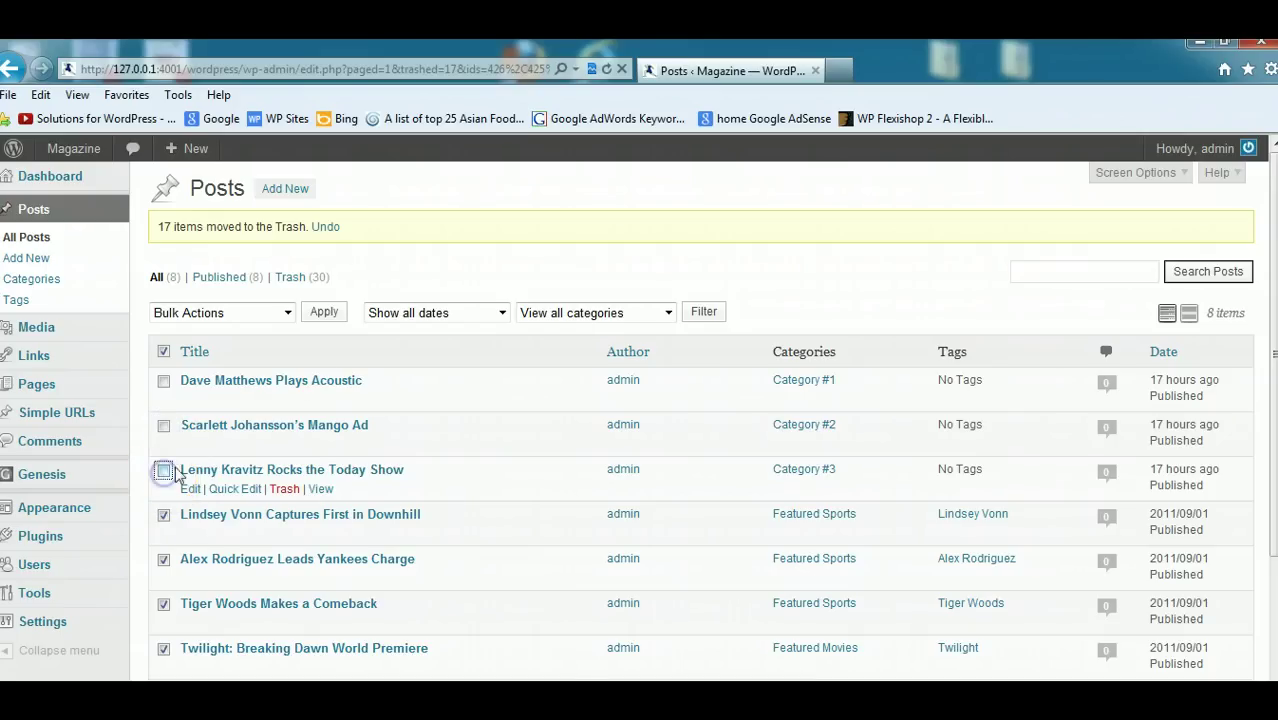
{"action": "left_click", "coordinate": [324, 313]}
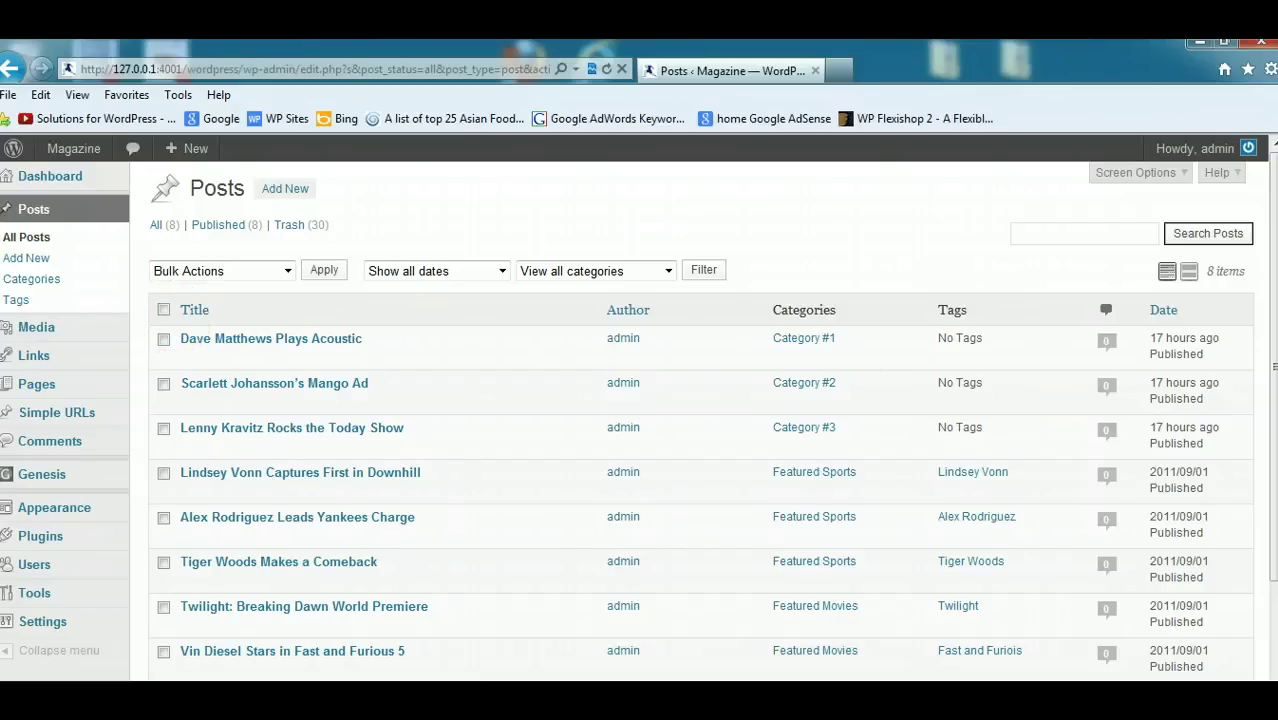
Move all listed posts to the trash except the Dave Matthews, Scarlett Johansson and Lenny Kravitz ones.
{"action": "left_click", "coordinate": [163, 297]}
{"action": "left_click", "coordinate": [163, 327]}
{"action": "left_click", "coordinate": [163, 371]}
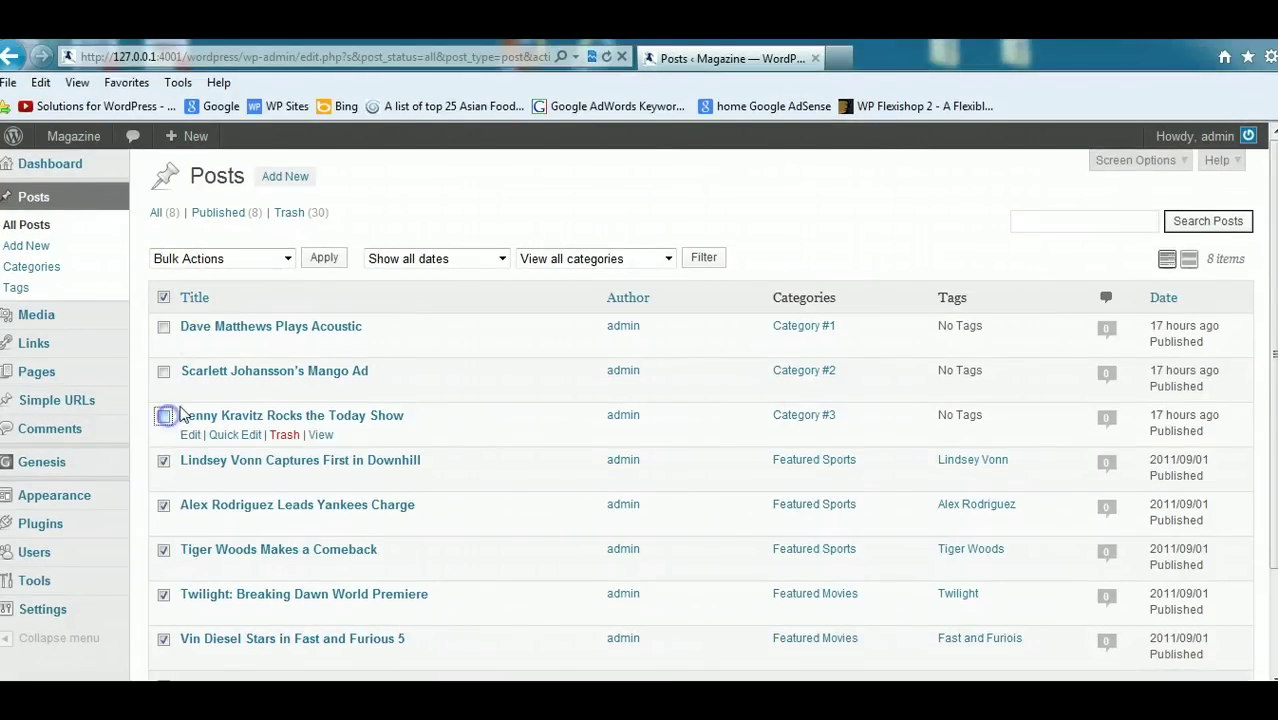
{"action": "left_click", "coordinate": [283, 259]}
{"action": "left_click", "coordinate": [251, 306]}
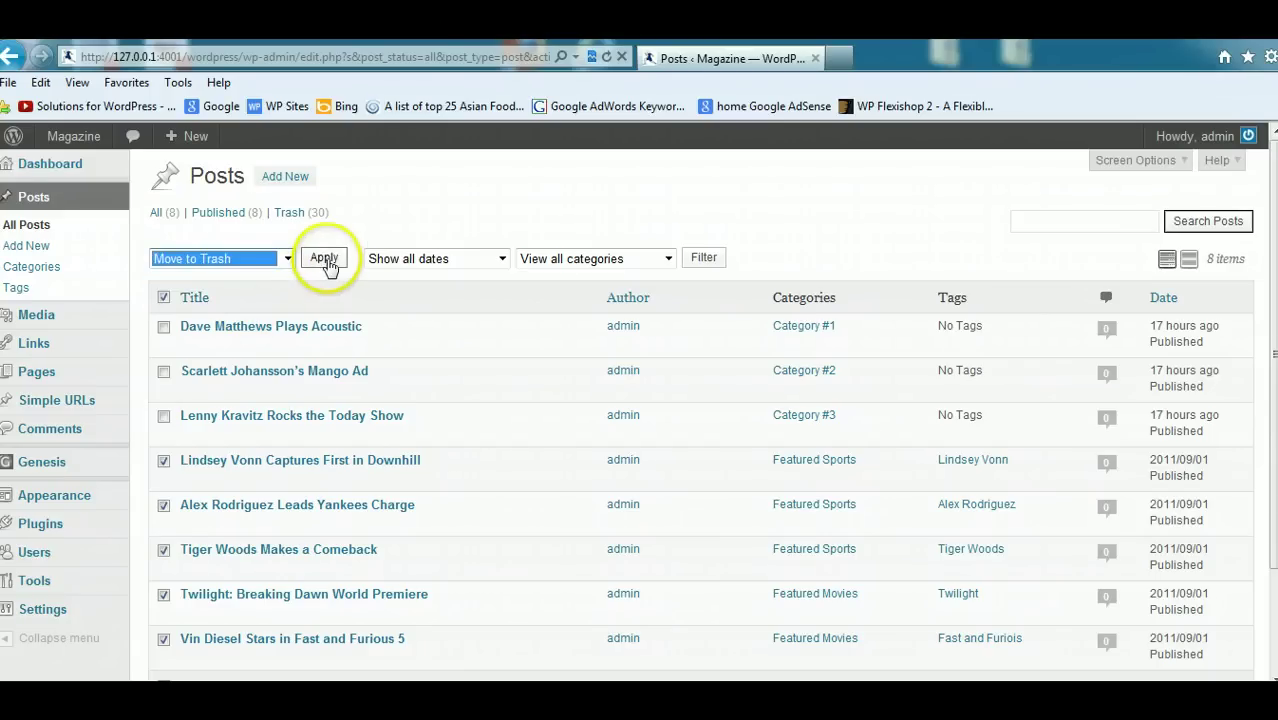
{"action": "left_click", "coordinate": [324, 259]}
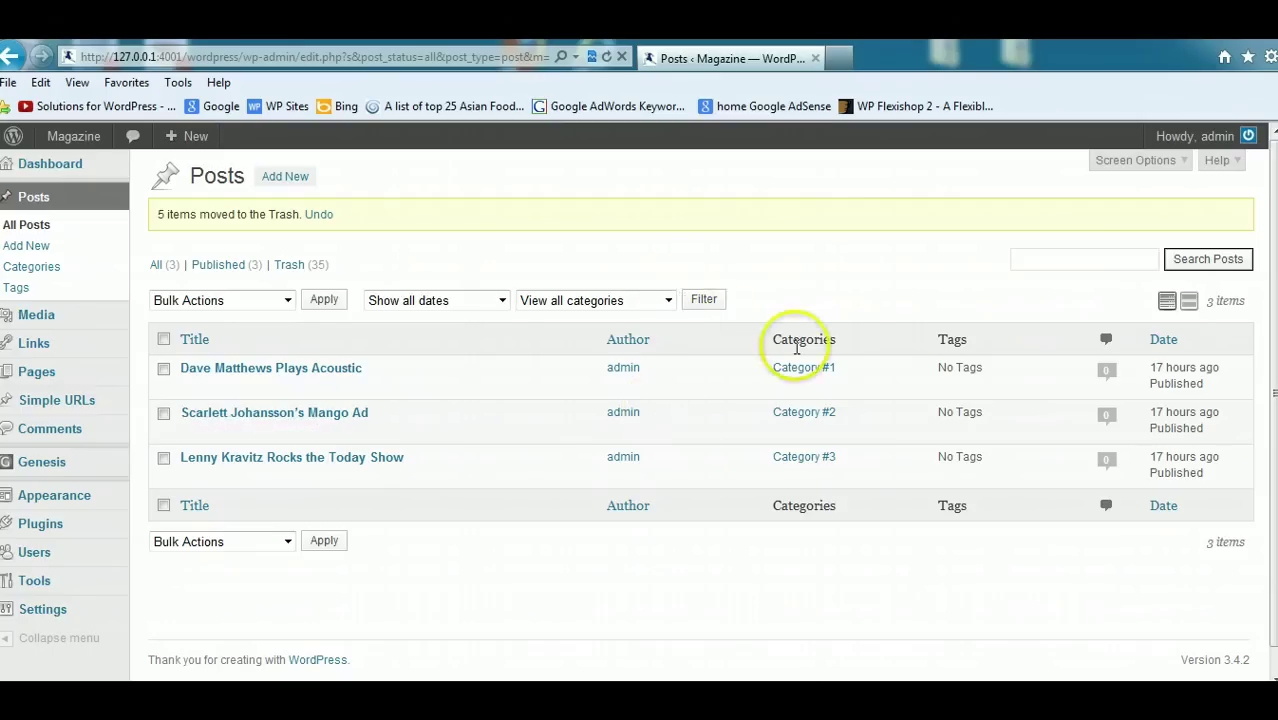
Open the post "Dave Matthews Plays Acoustic" and examine its content image, category, SEO settings and featured image.
{"action": "left_click", "coordinate": [271, 368]}
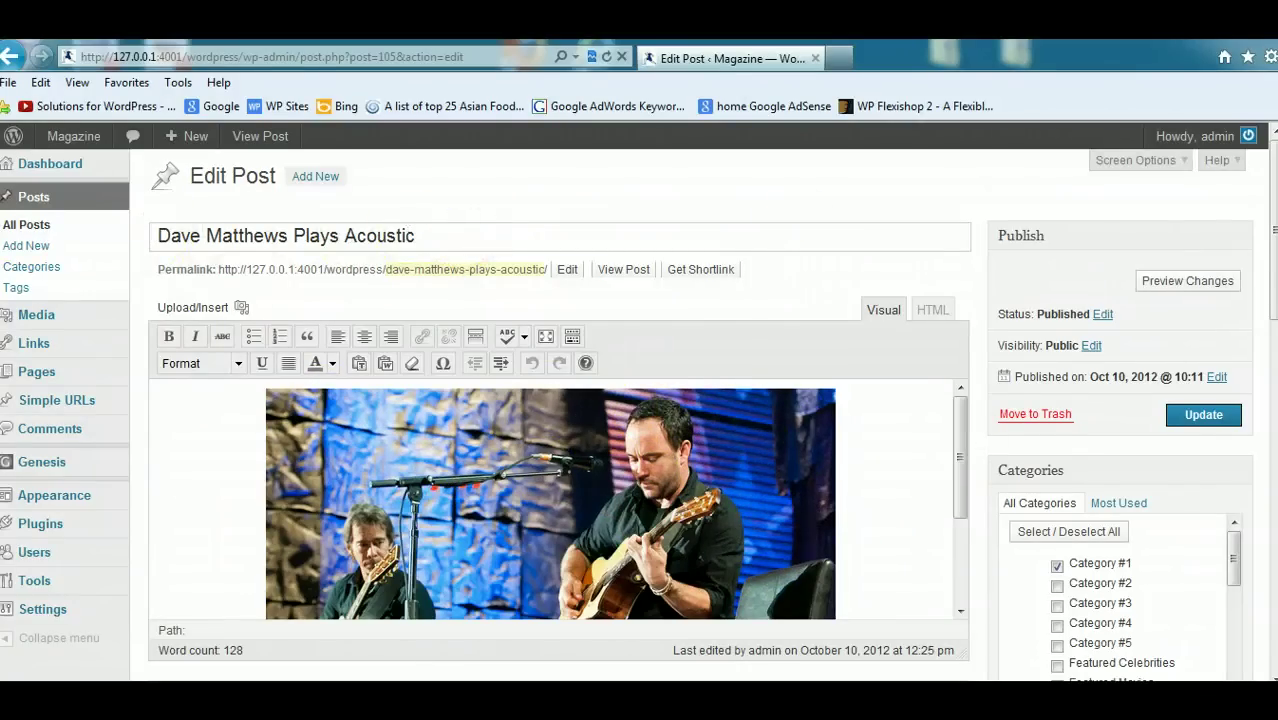
{"action": "scroll", "coordinate": [640, 410], "scroll_direction": "down", "scroll_amount": 3}
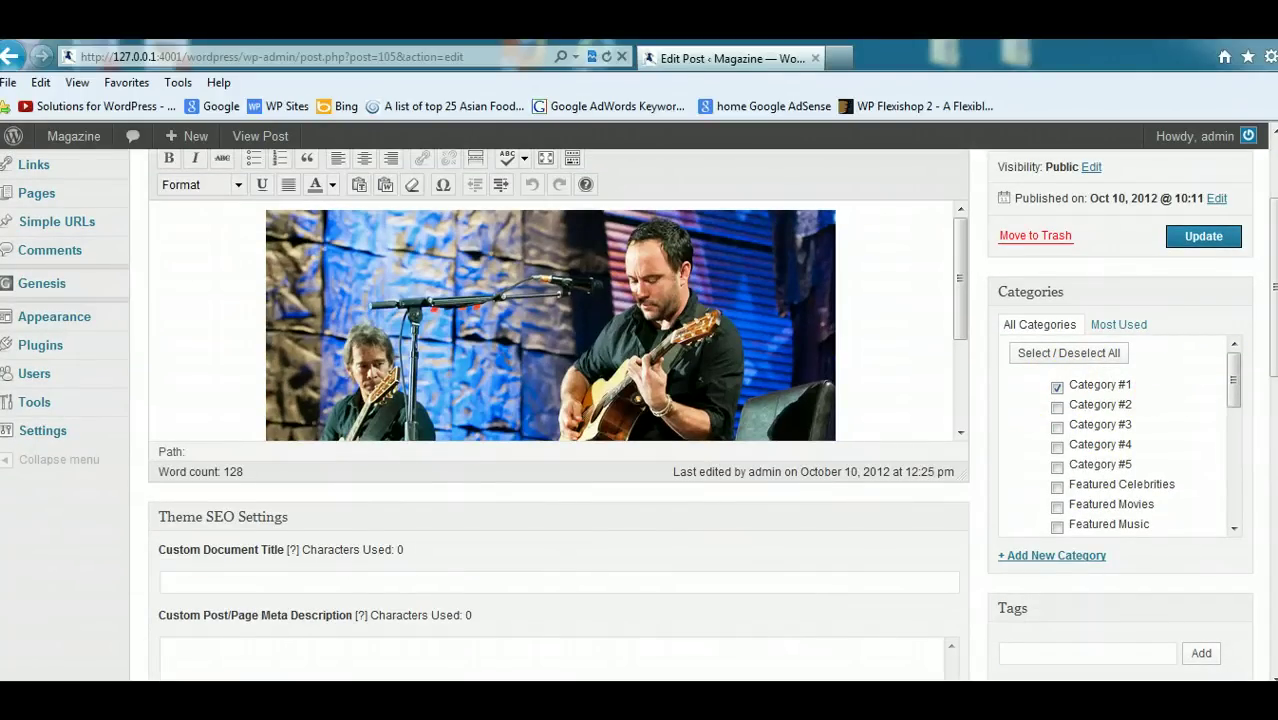
{"action": "scroll", "coordinate": [640, 410], "scroll_direction": "down", "scroll_amount": 5}
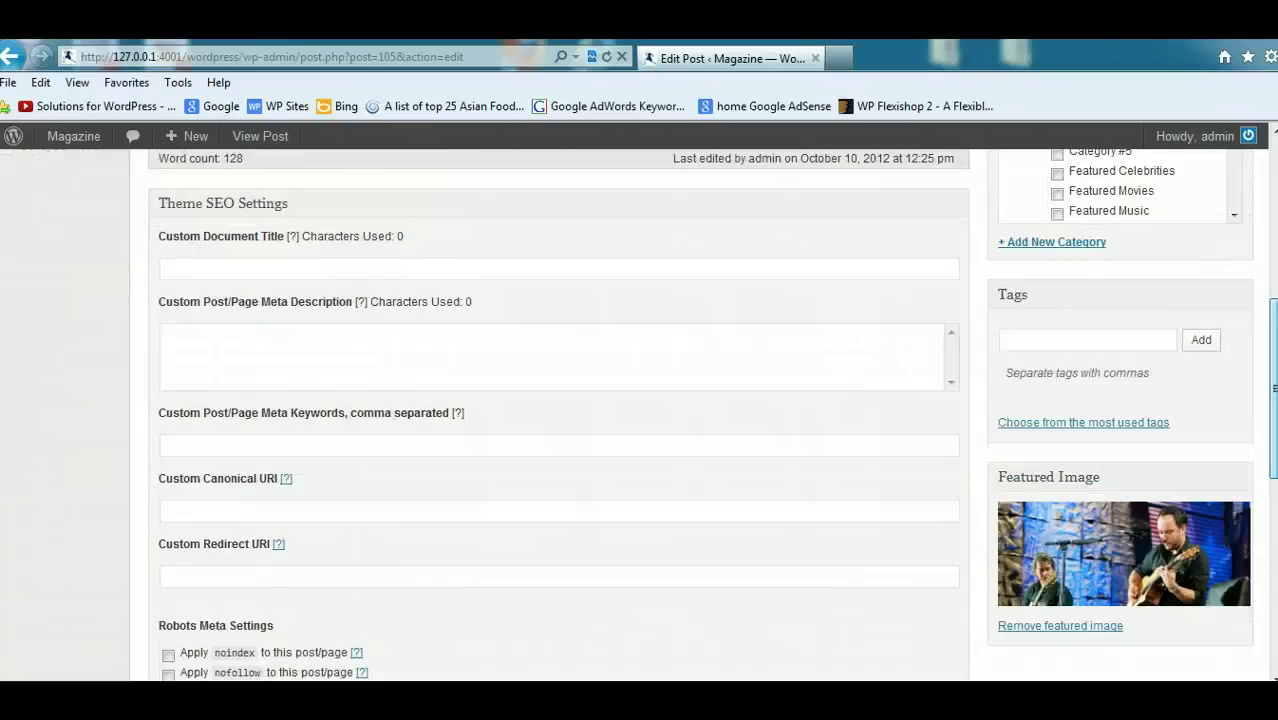
{"action": "scroll", "coordinate": [512, 480], "scroll_direction": "up", "scroll_amount": 5}
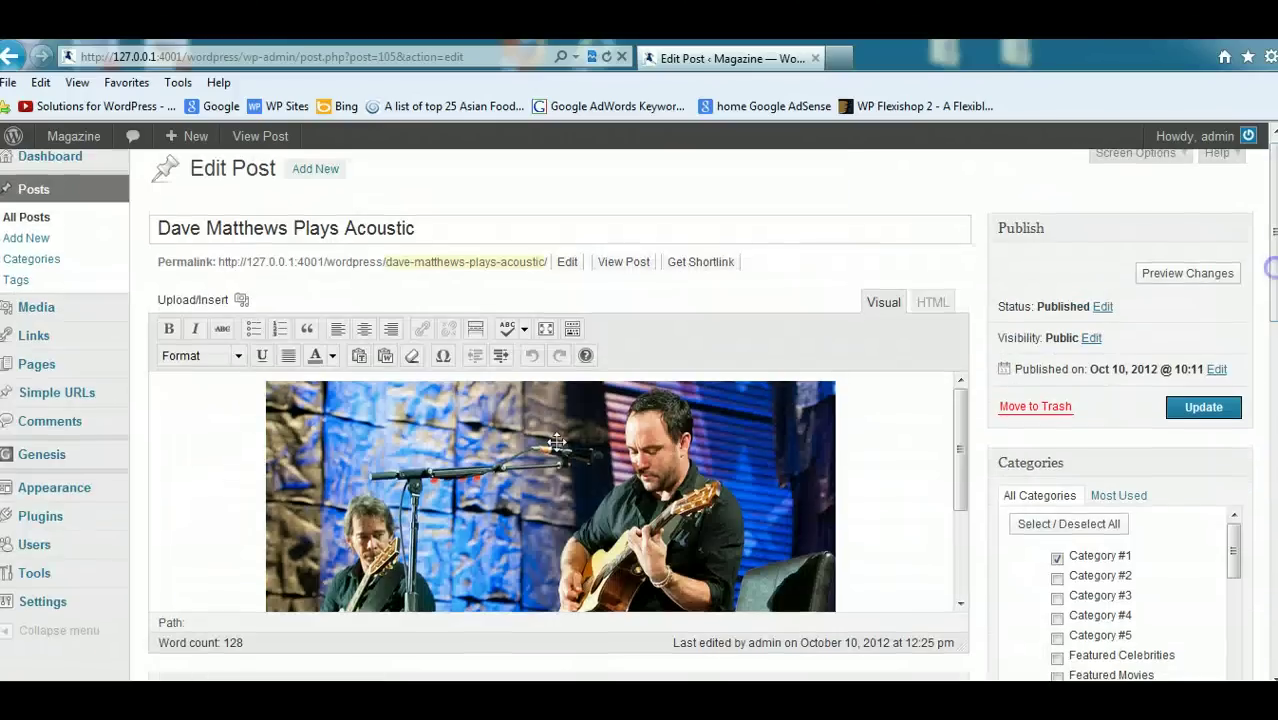
{"action": "left_click", "coordinate": [511, 482]}
{"action": "scroll", "coordinate": [1272, 322], "scroll_direction": "down", "scroll_amount": 10}
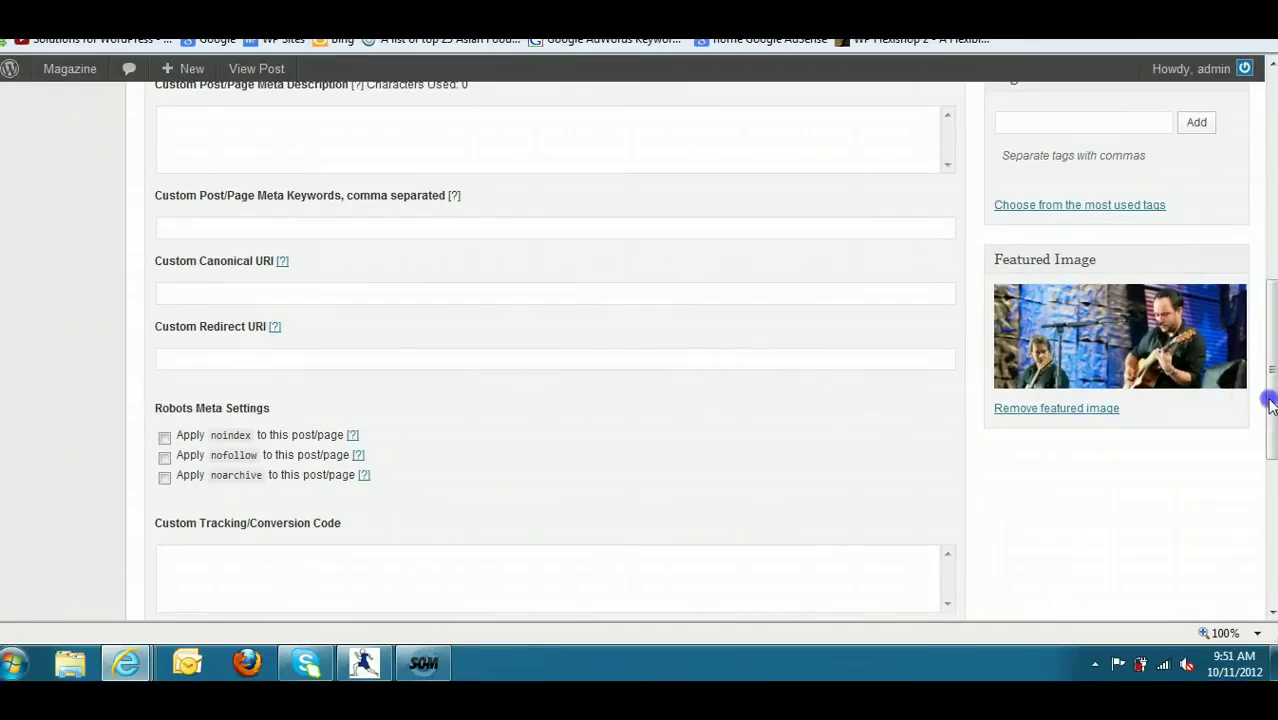
{"action": "scroll", "coordinate": [1270, 402], "scroll_direction": "up", "scroll_amount": 10}
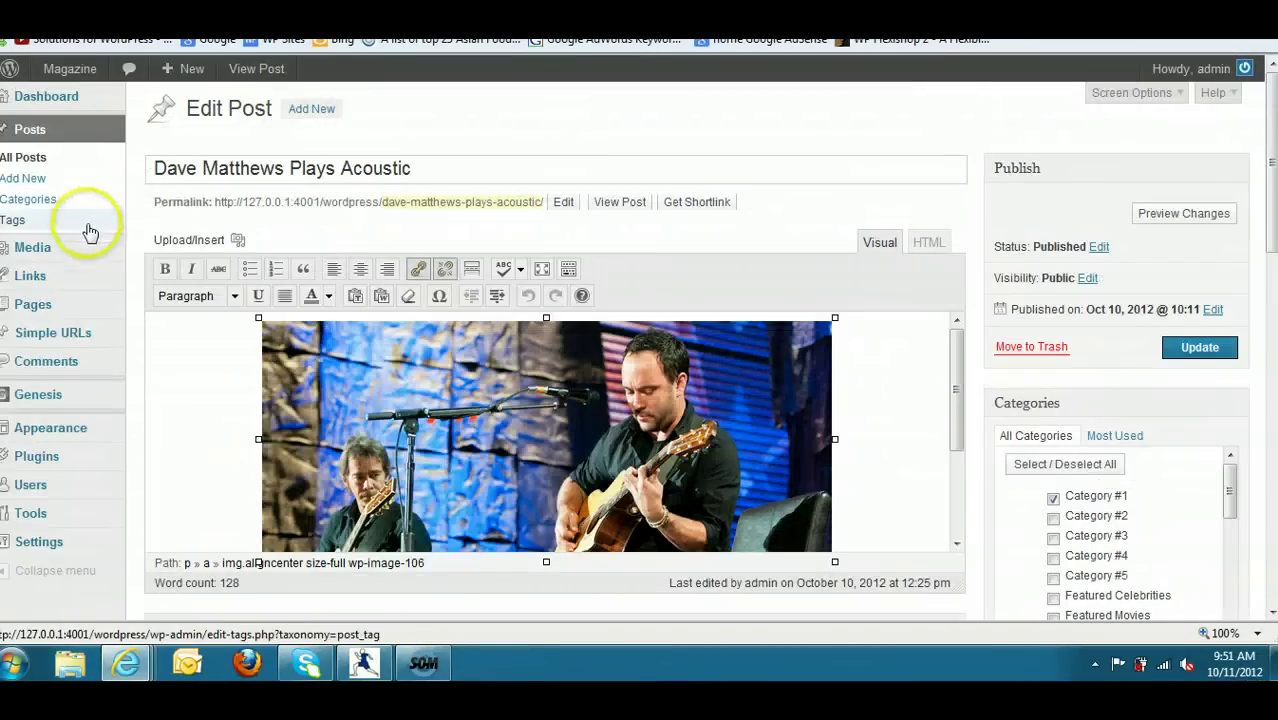
Leave the post without saving, open the site's menu management and delete the Primary Navigation menu.
{"action": "mouse_move", "coordinate": [60, 428]}
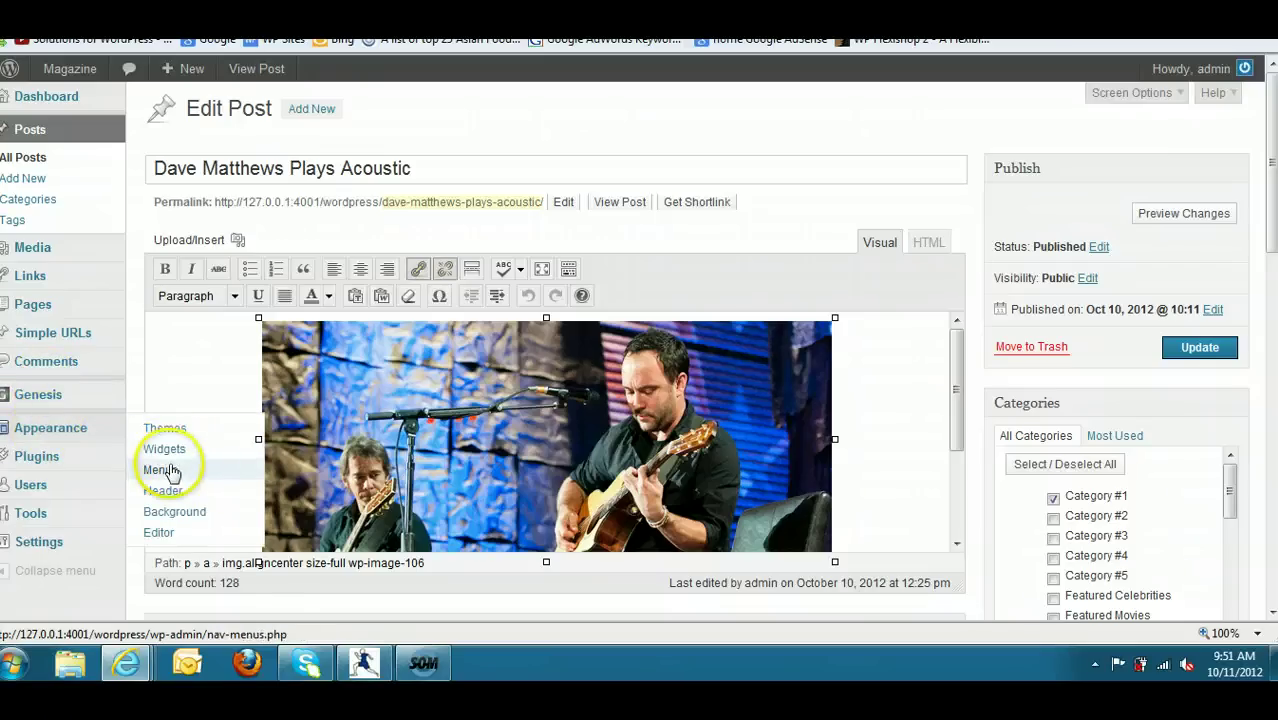
{"action": "left_click", "coordinate": [160, 469]}
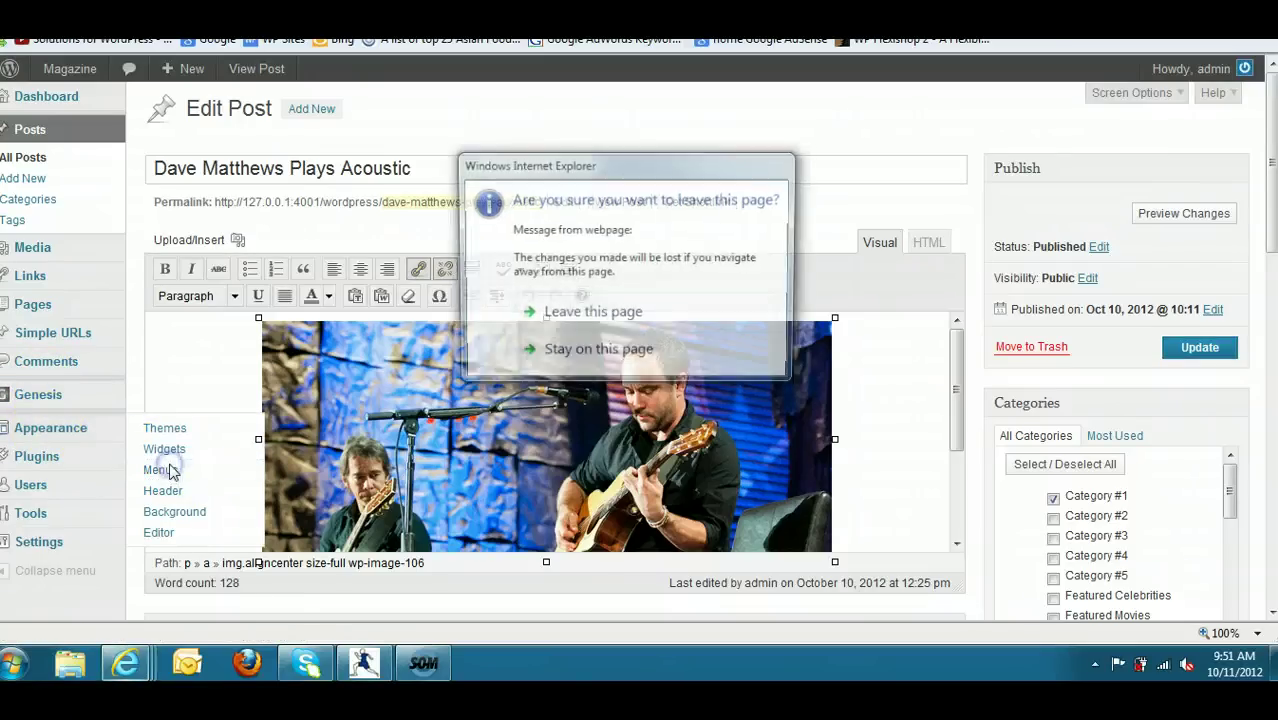
{"action": "left_click", "coordinate": [586, 318]}
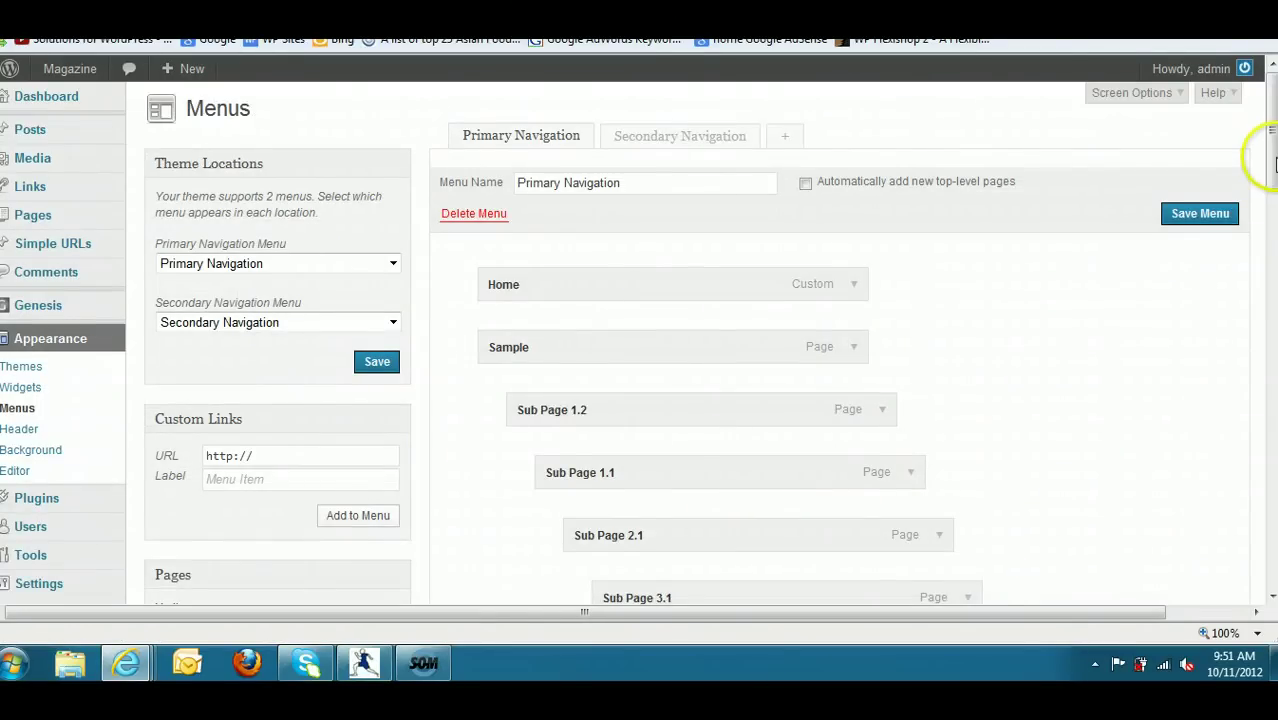
{"action": "scroll", "coordinate": [1274, 165], "scroll_direction": "down", "scroll_amount": 3}
{"action": "scroll", "coordinate": [700, 250], "scroll_direction": "up", "scroll_amount": 3}
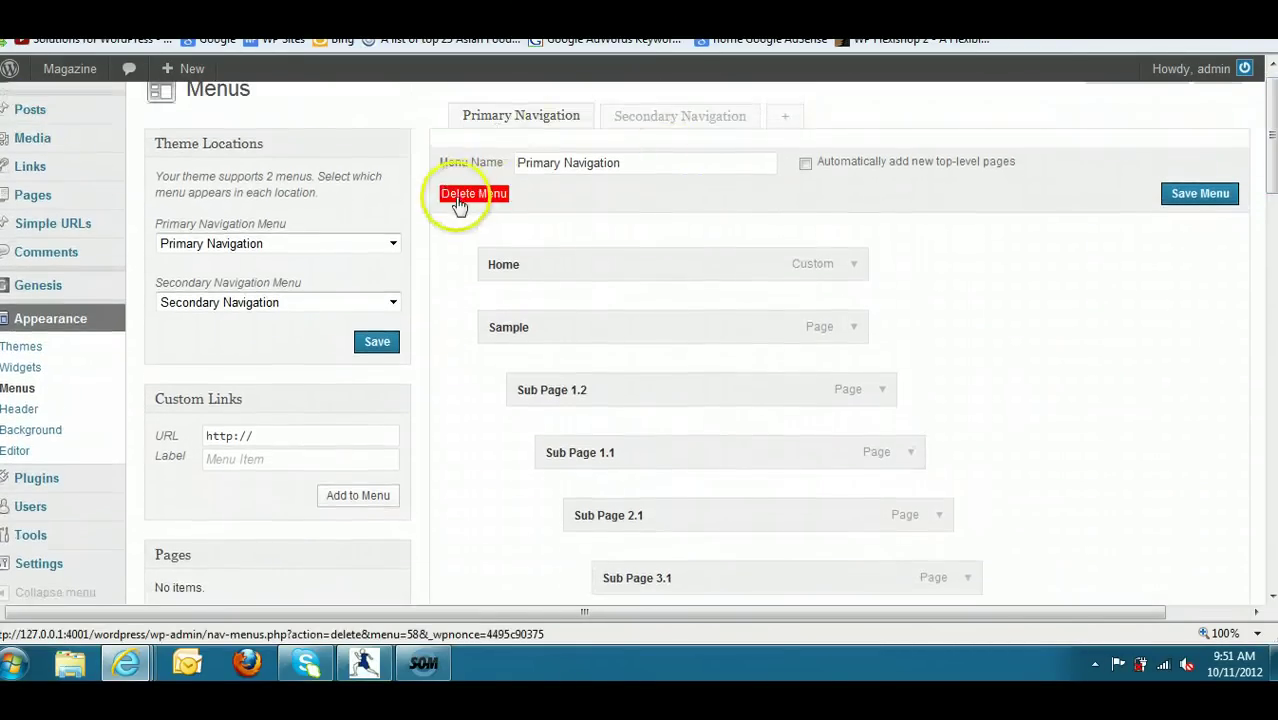
{"action": "left_click", "coordinate": [461, 197]}
{"action": "left_click", "coordinate": [670, 377]}
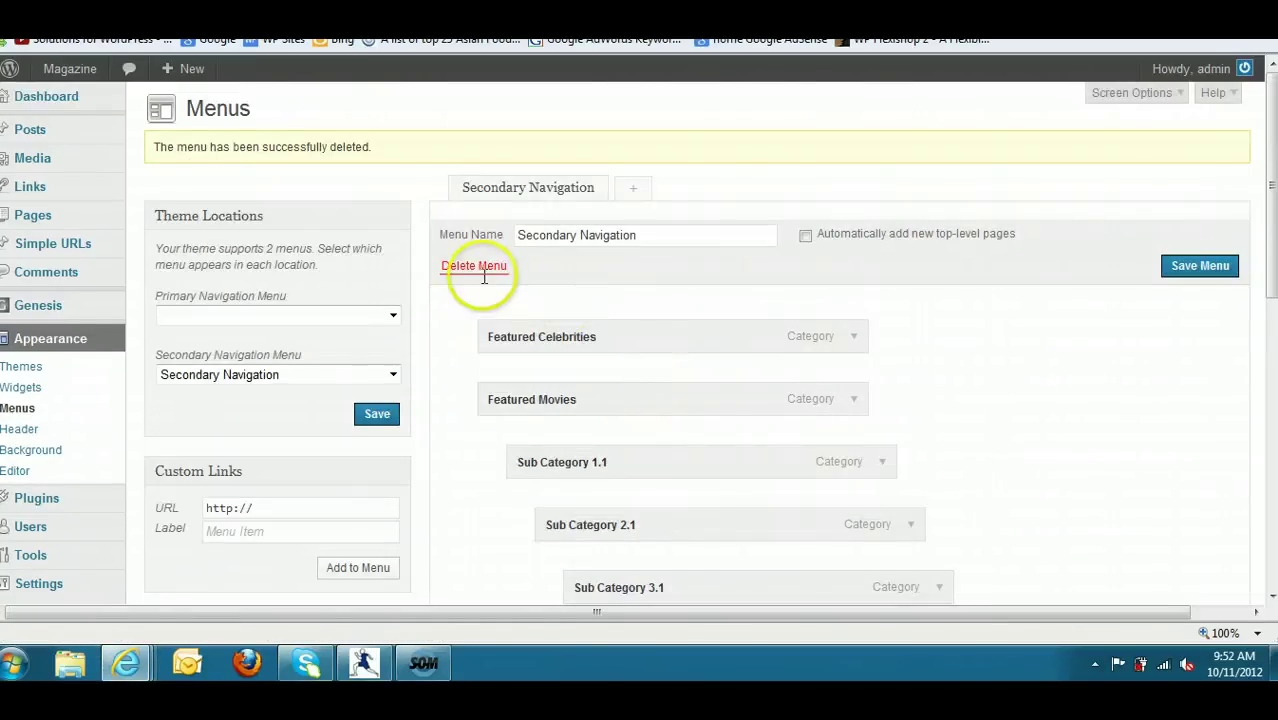
Delete the Secondary Navigation menu and create a new custom menu named Primary Menu.
{"action": "left_click", "coordinate": [474, 267]}
{"action": "left_click", "coordinate": [673, 375]}
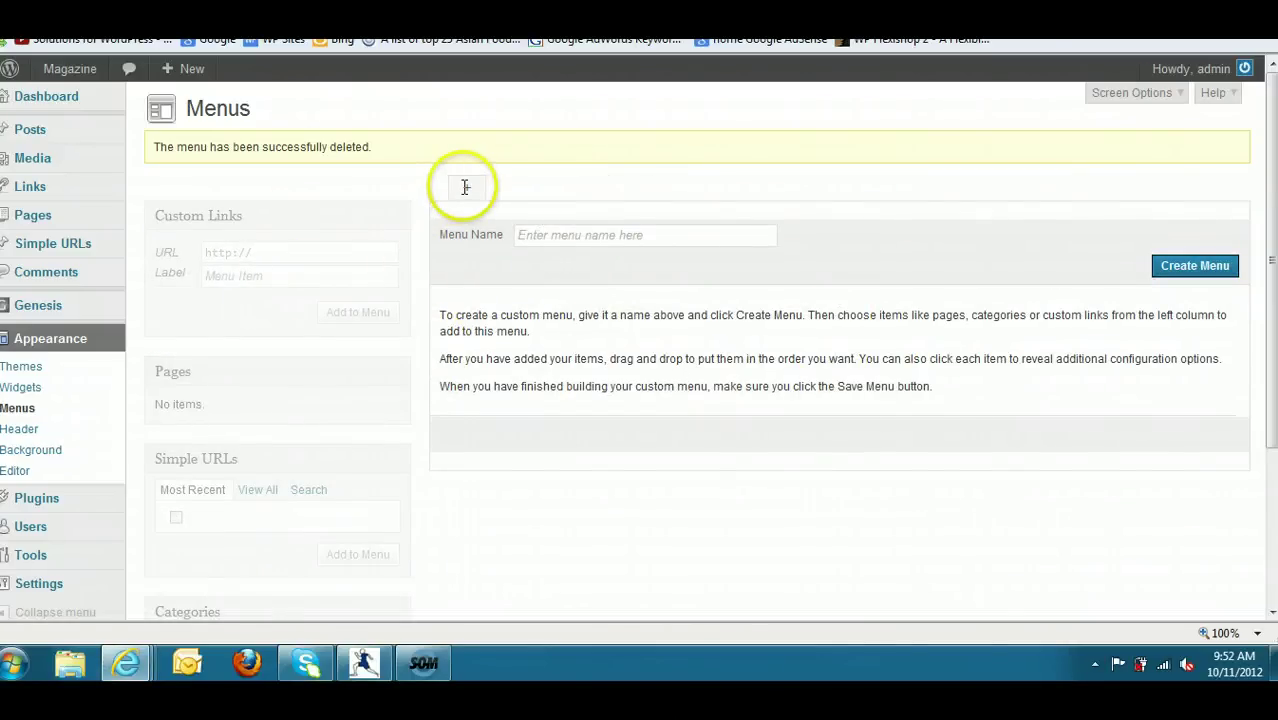
{"action": "left_click", "coordinate": [548, 236]}
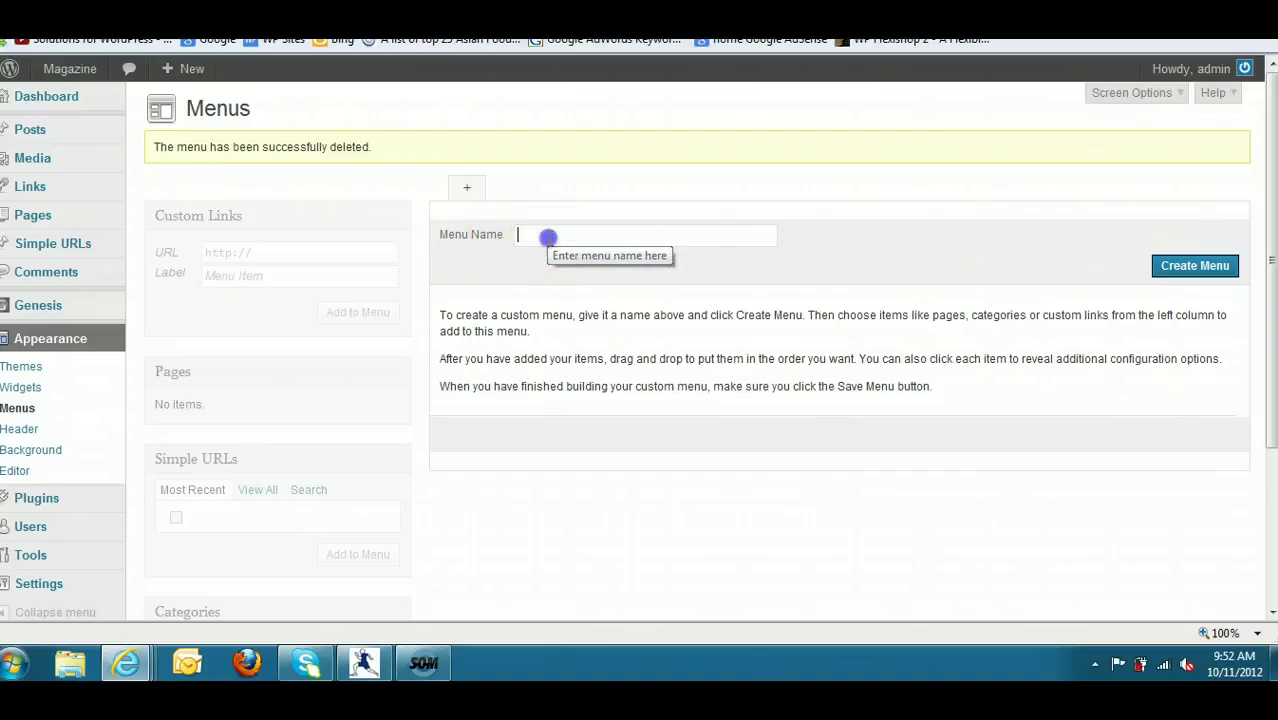
{"action": "type", "text": "Prma"}
{"action": "key", "text": "BackSpace"}
{"action": "key", "text": "BackSpace"}
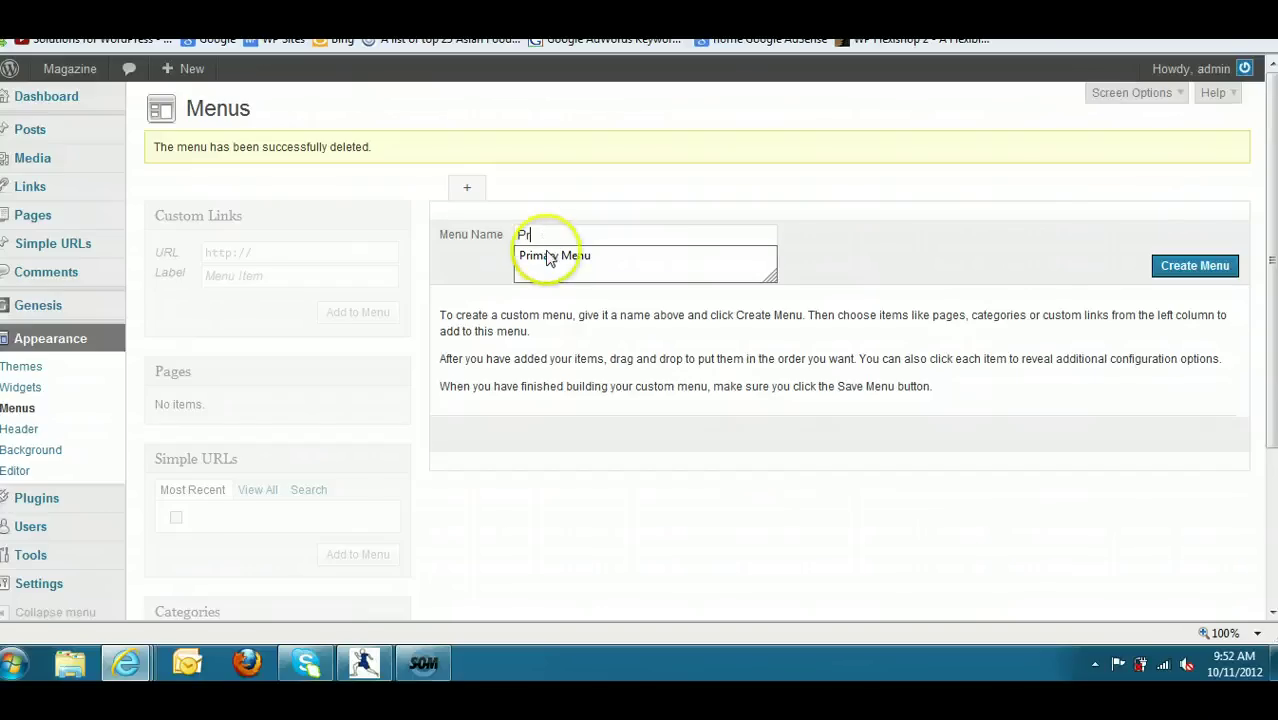
{"action": "left_click", "coordinate": [548, 257]}
{"action": "left_click", "coordinate": [1184, 268]}
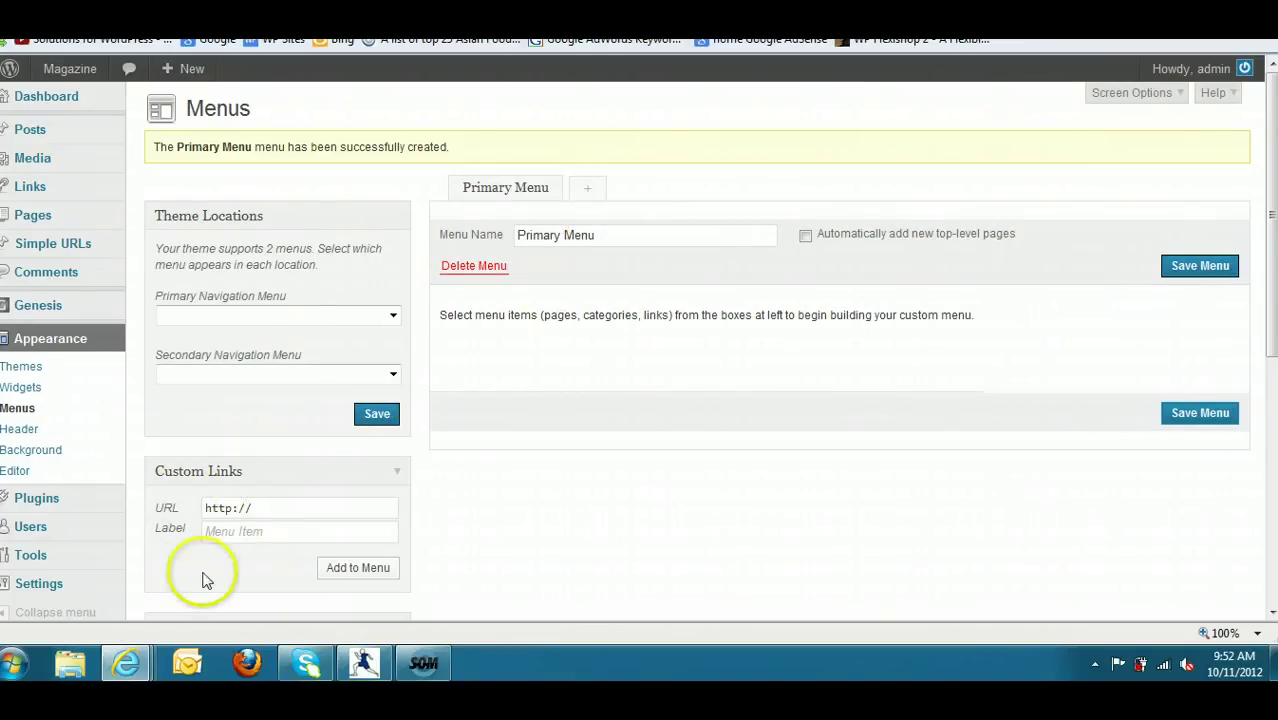
Create another custom menu named Secondary Menu.
{"action": "scroll", "coordinate": [415, 500], "scroll_direction": "down", "scroll_amount": 4}
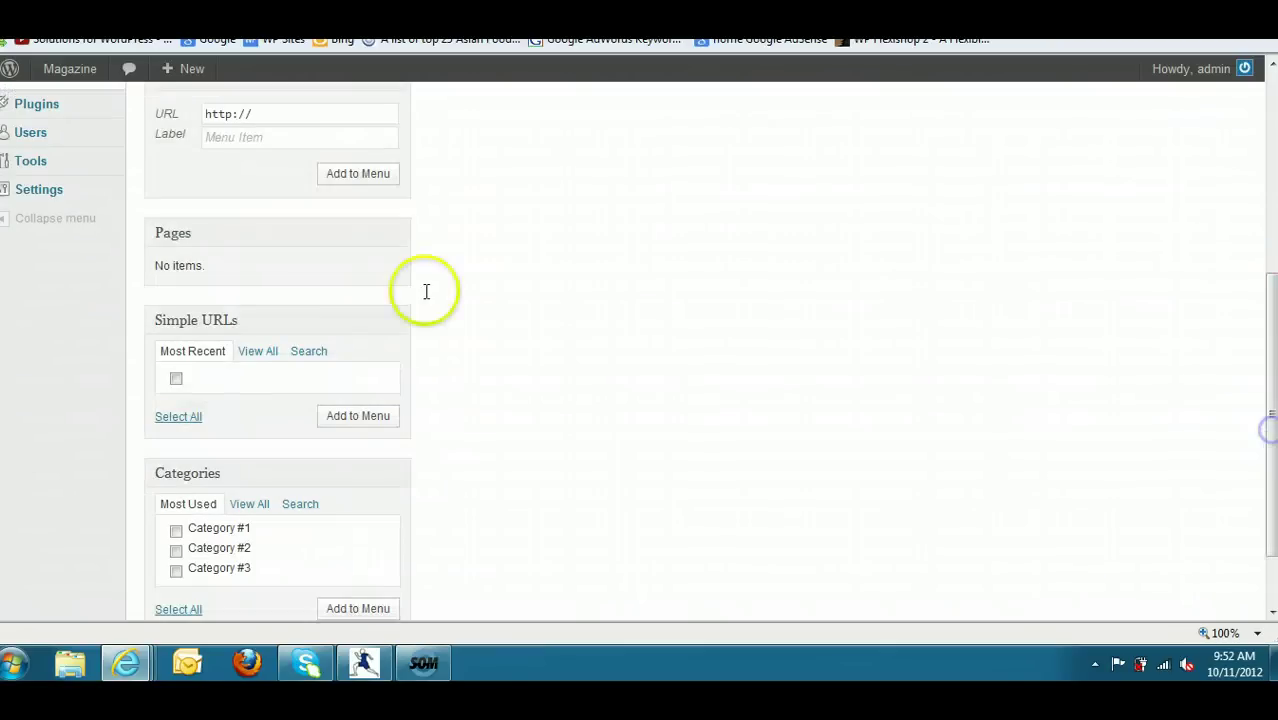
{"action": "scroll", "coordinate": [800, 350], "scroll_direction": "up", "scroll_amount": 4}
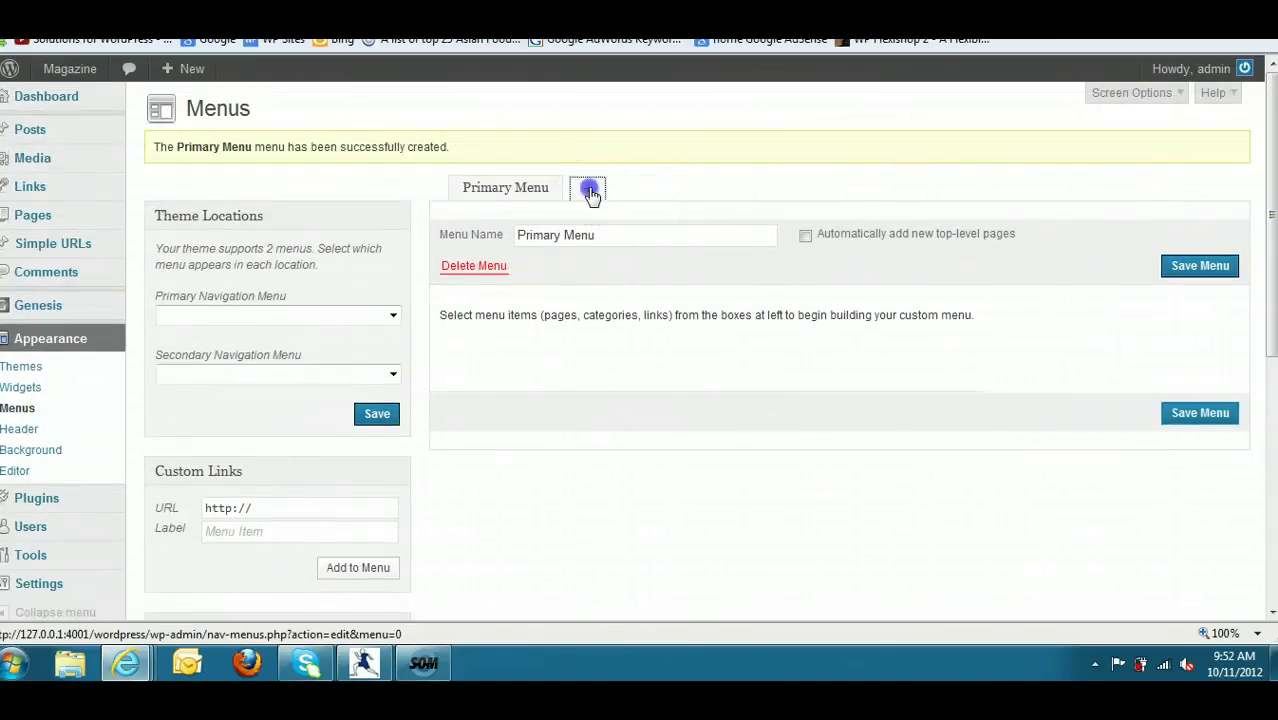
{"action": "left_click", "coordinate": [590, 190]}
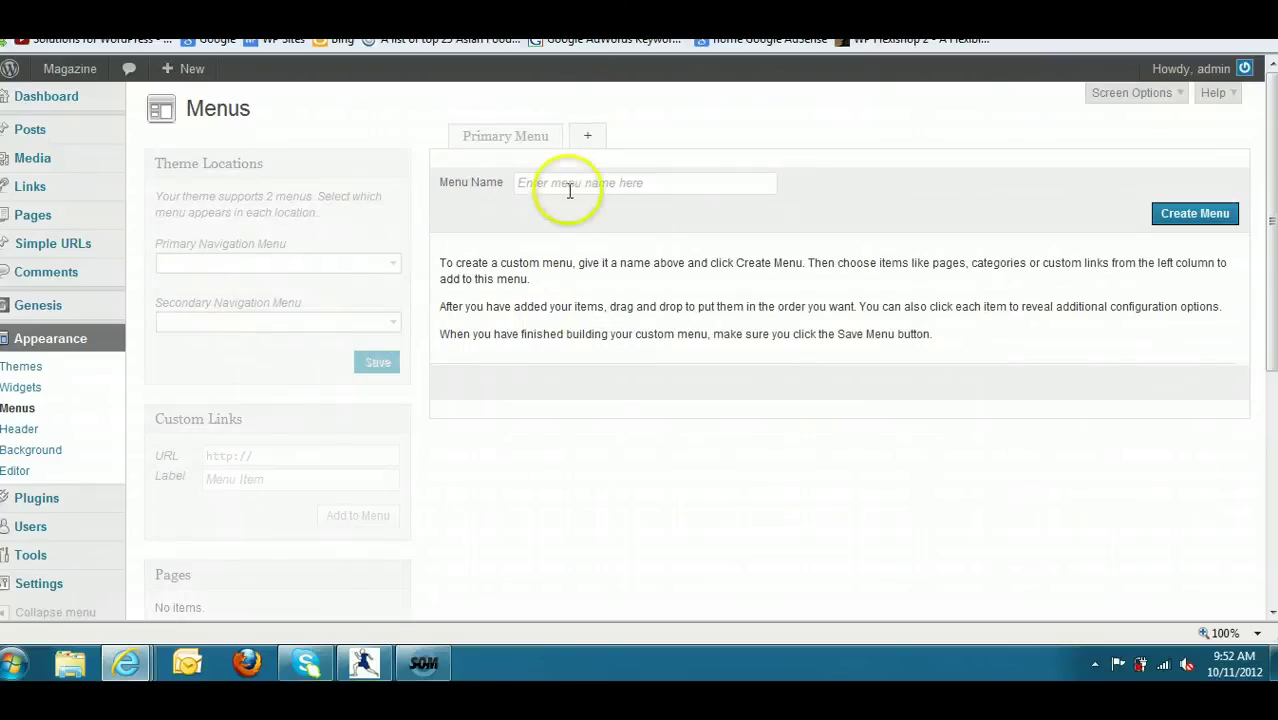
{"action": "type", "text": "Secondary Menu"}
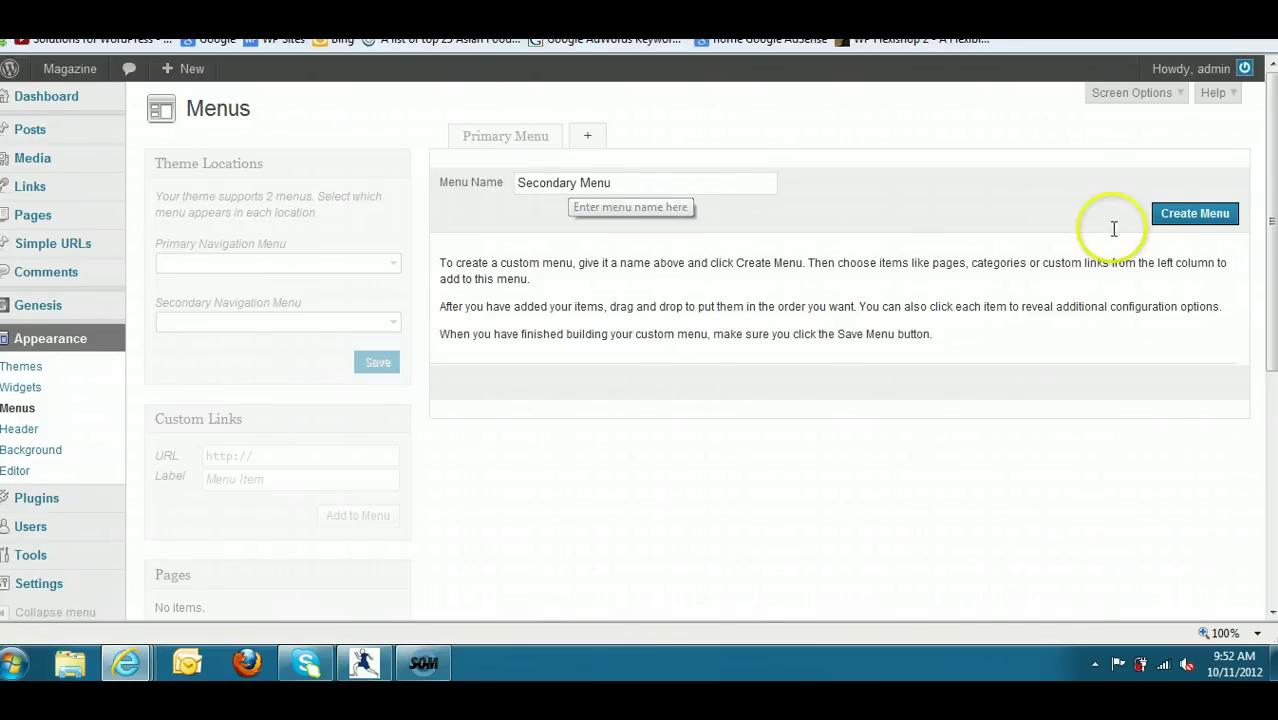
{"action": "left_click", "coordinate": [1195, 214]}
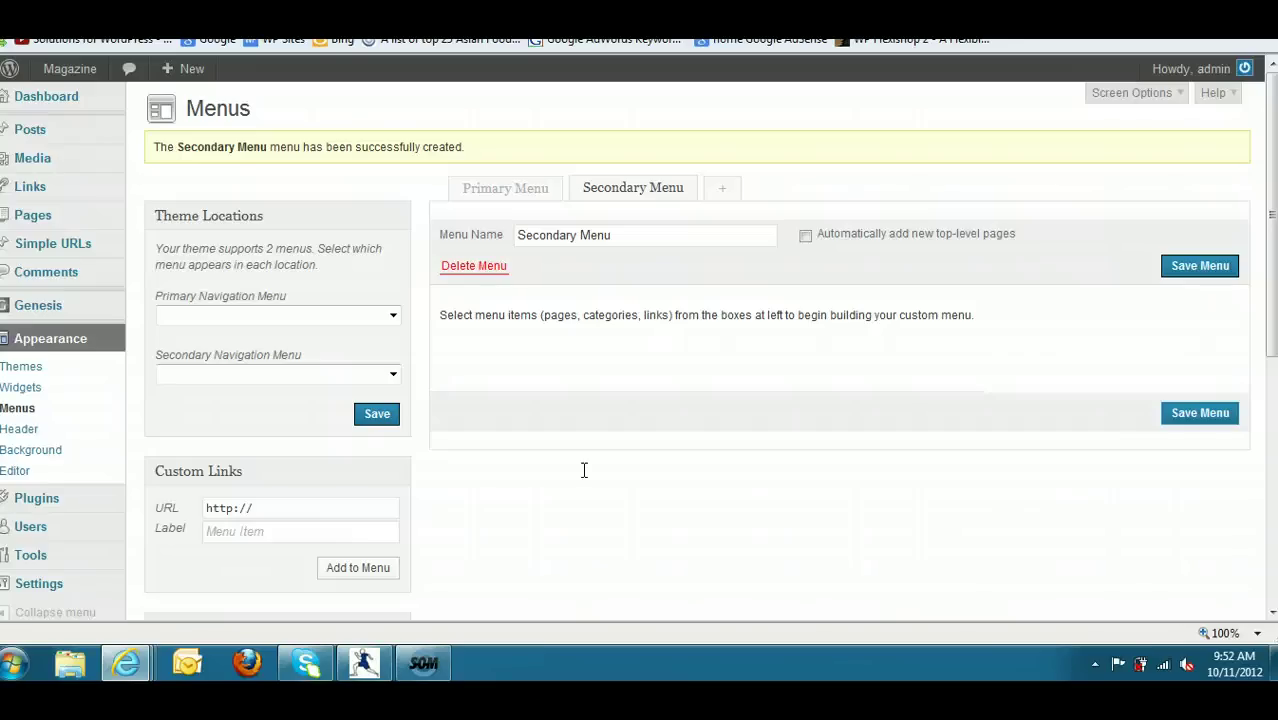
Assign Secondary Menu to the theme's Secondary Navigation Menu location and save the locations.
{"action": "left_click", "coordinate": [392, 375]}
{"action": "left_click", "coordinate": [230, 428]}
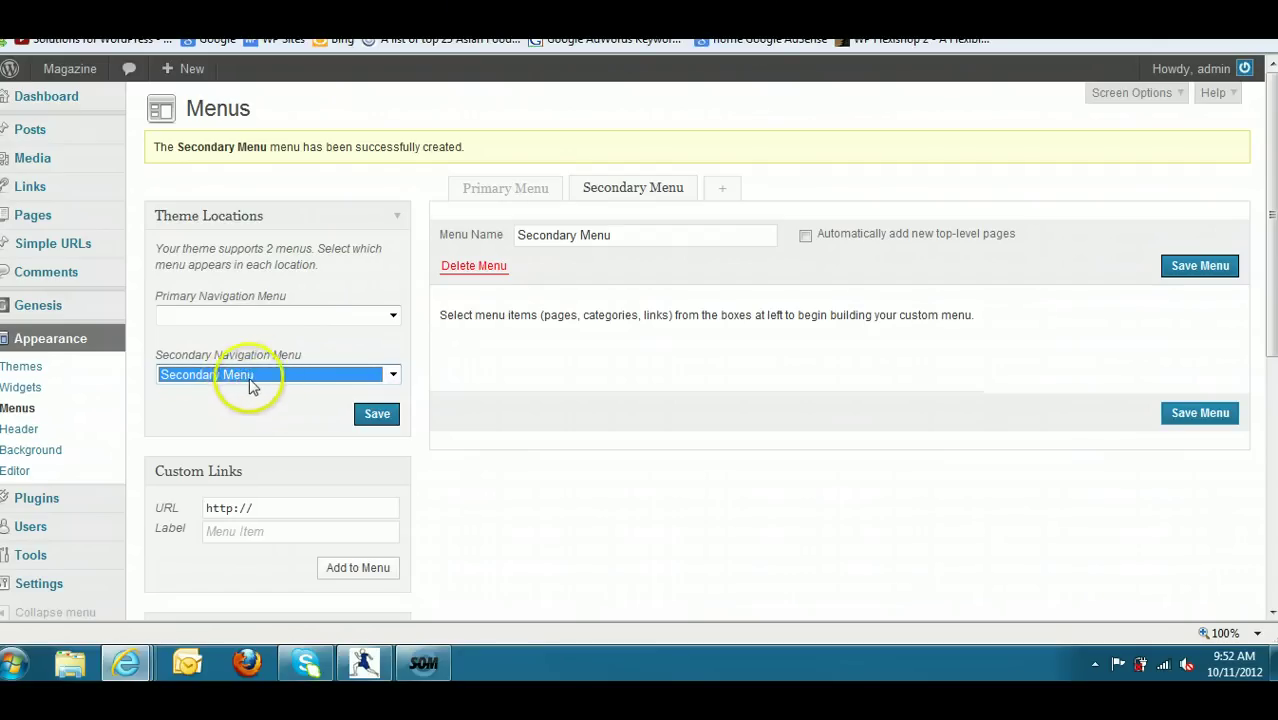
{"action": "left_click", "coordinate": [384, 417]}
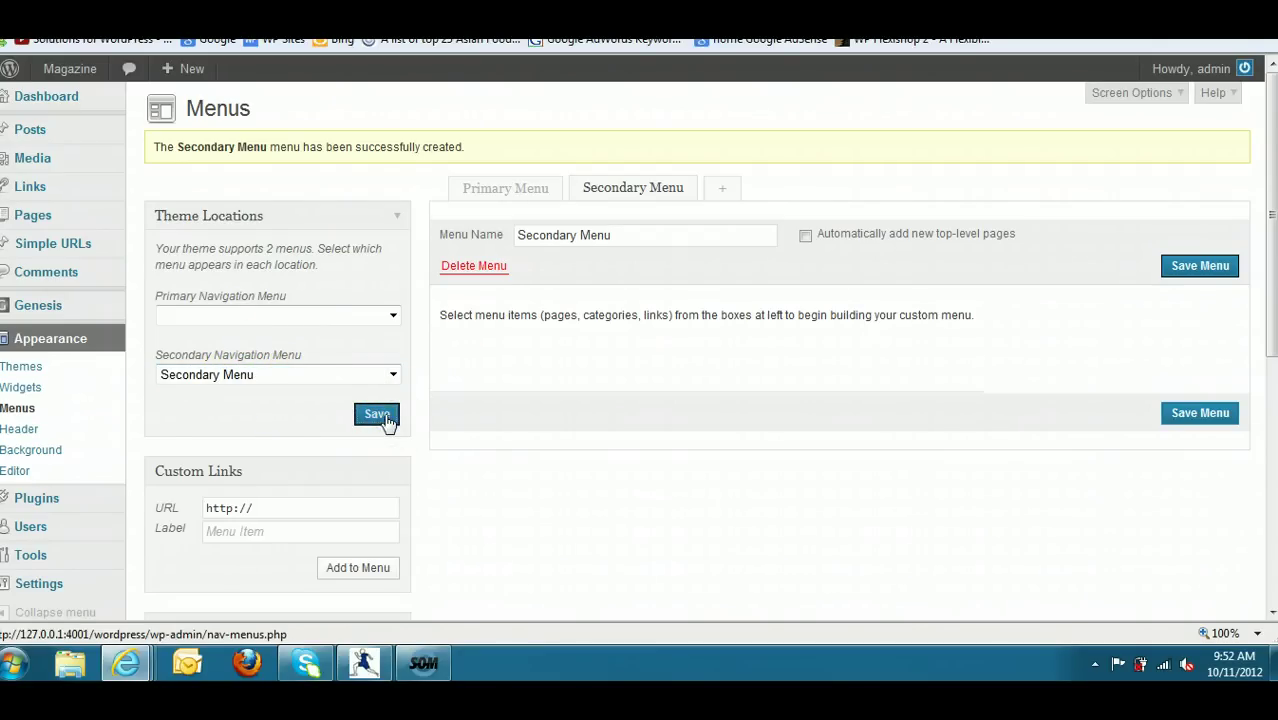
Check the header of the site's front page, return to the menu management and save the theme locations again.
{"action": "left_click", "coordinate": [150, 658]}
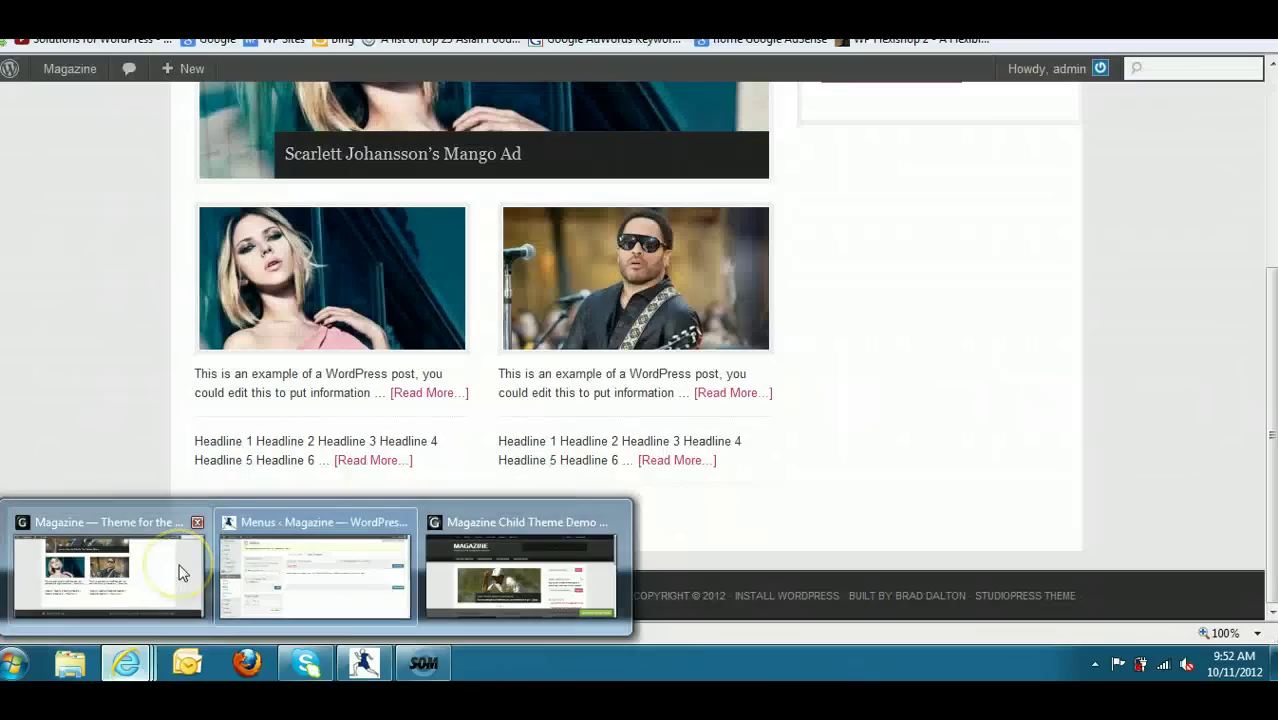
{"action": "left_click", "coordinate": [182, 572]}
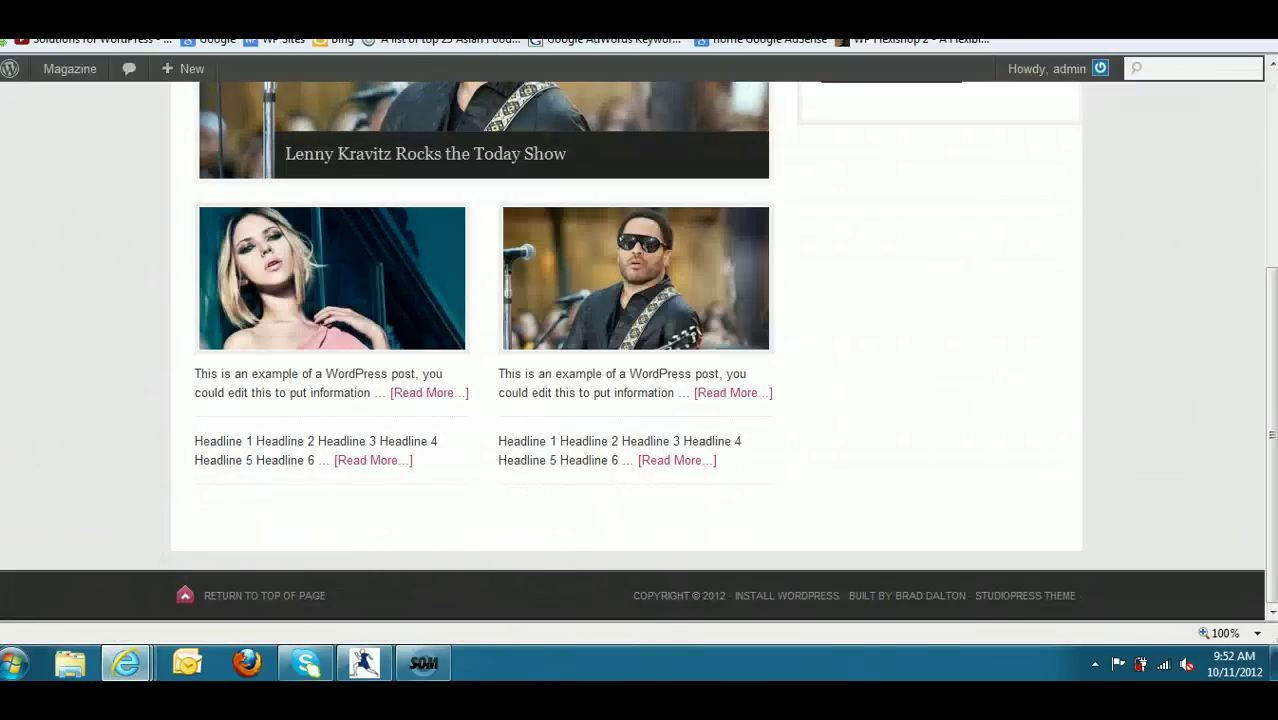
{"action": "scroll", "coordinate": [1163, 414], "scroll_direction": "up", "scroll_amount": 3}
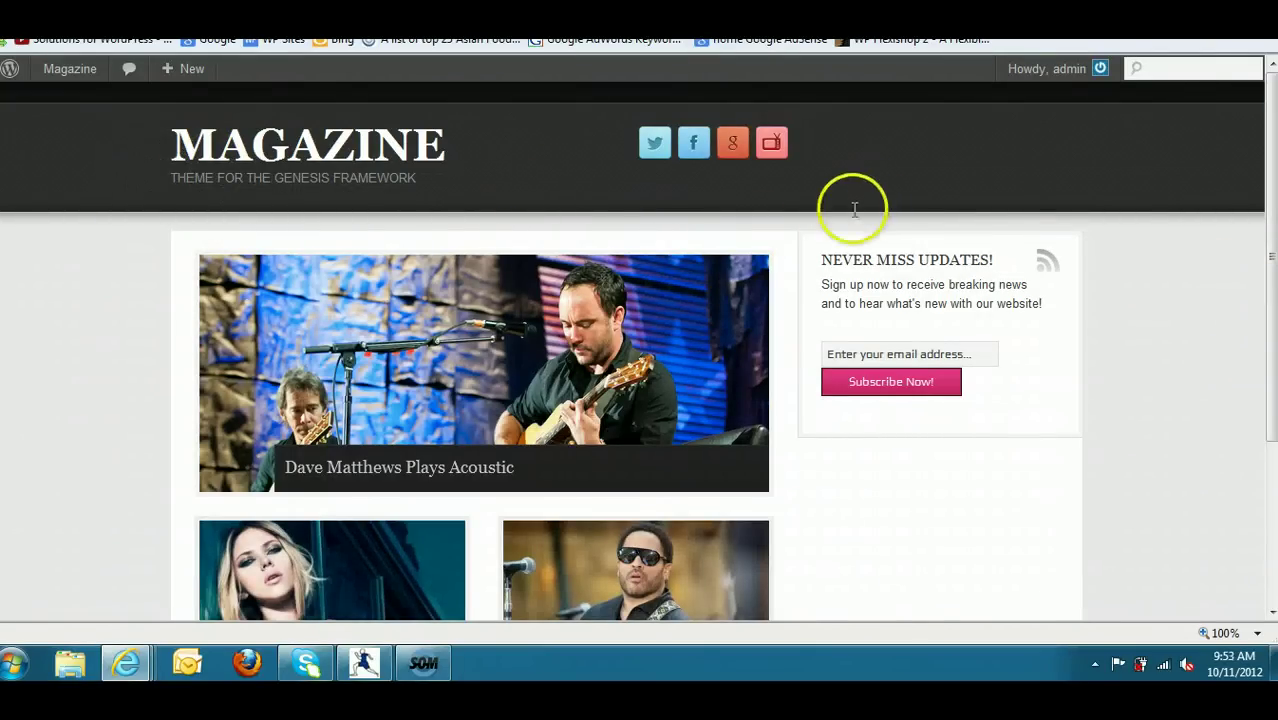
{"action": "mouse_move", "coordinate": [125, 657]}
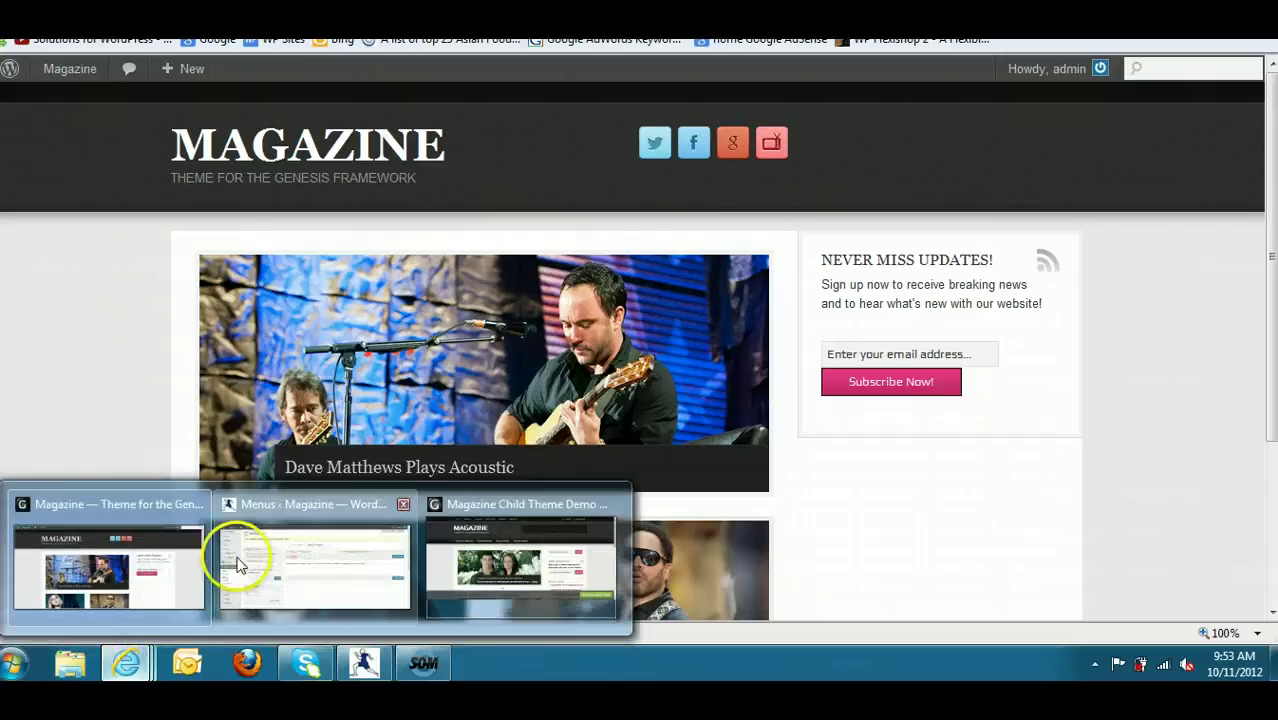
{"action": "left_click", "coordinate": [250, 560]}
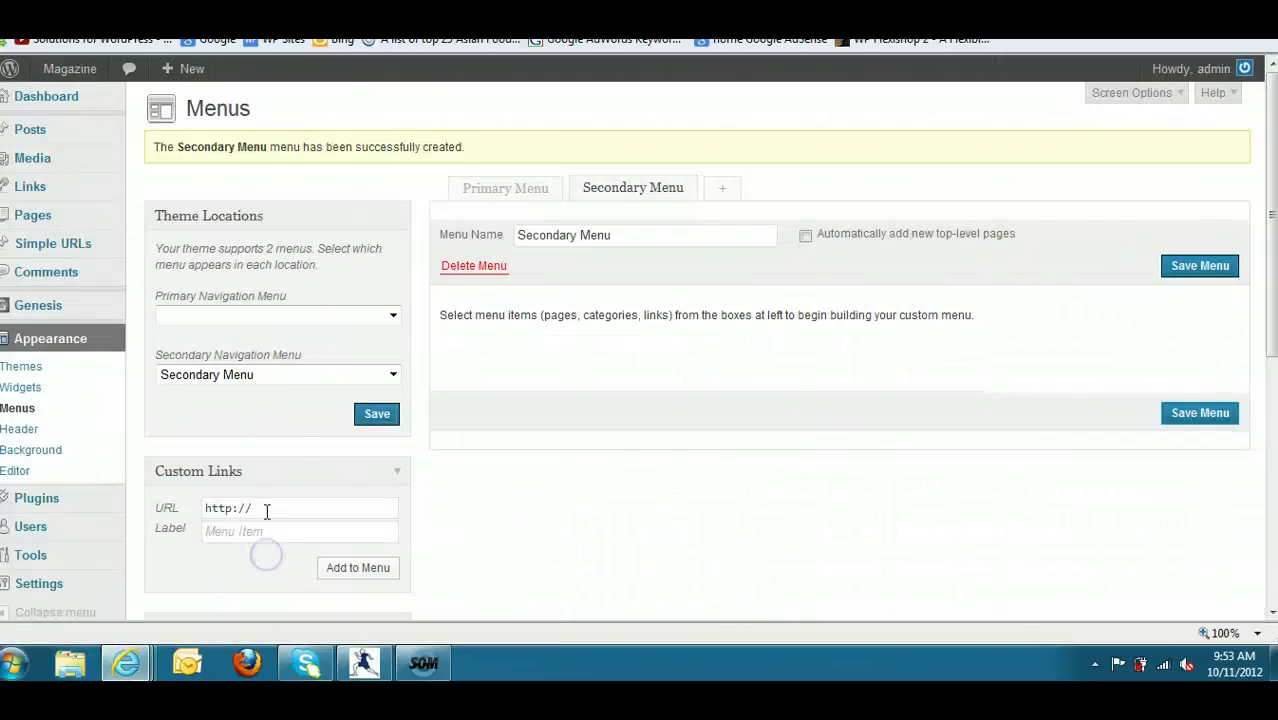
{"action": "left_click", "coordinate": [374, 414]}
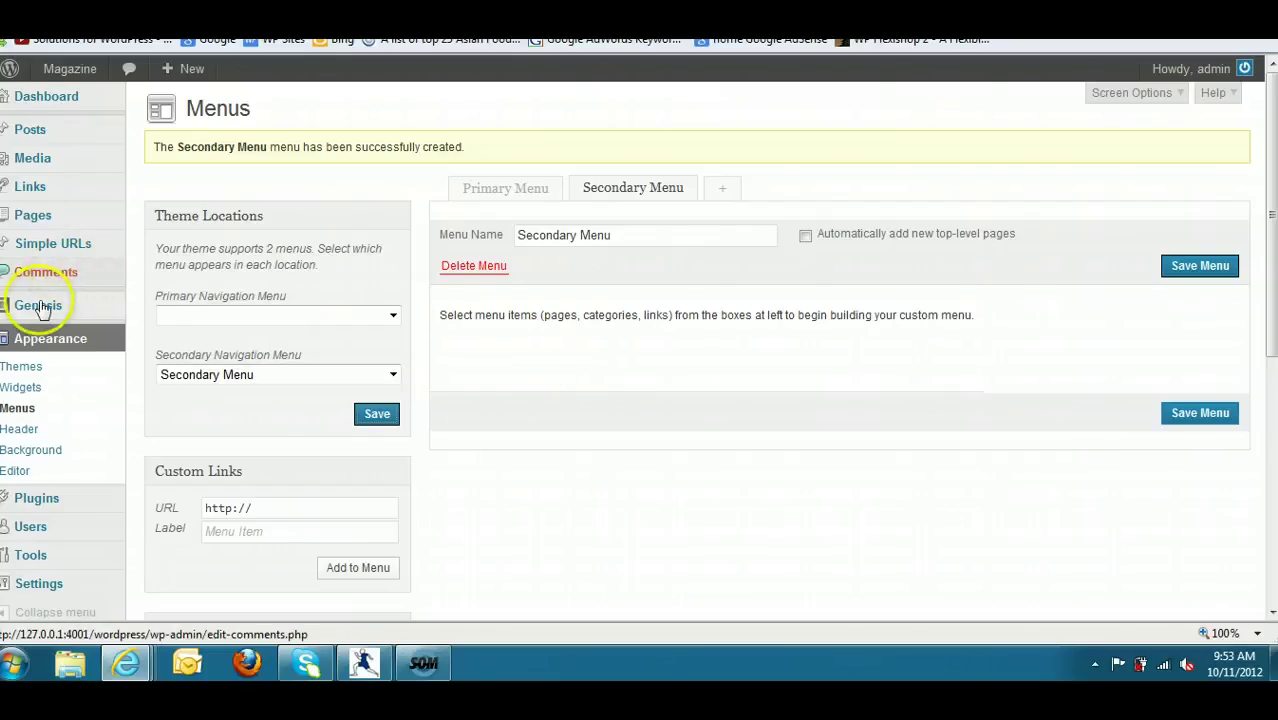
Open the Genesis theme settings, set the color scheme to Magazine Blue and save the settings.
{"action": "mouse_move", "coordinate": [40, 308]}
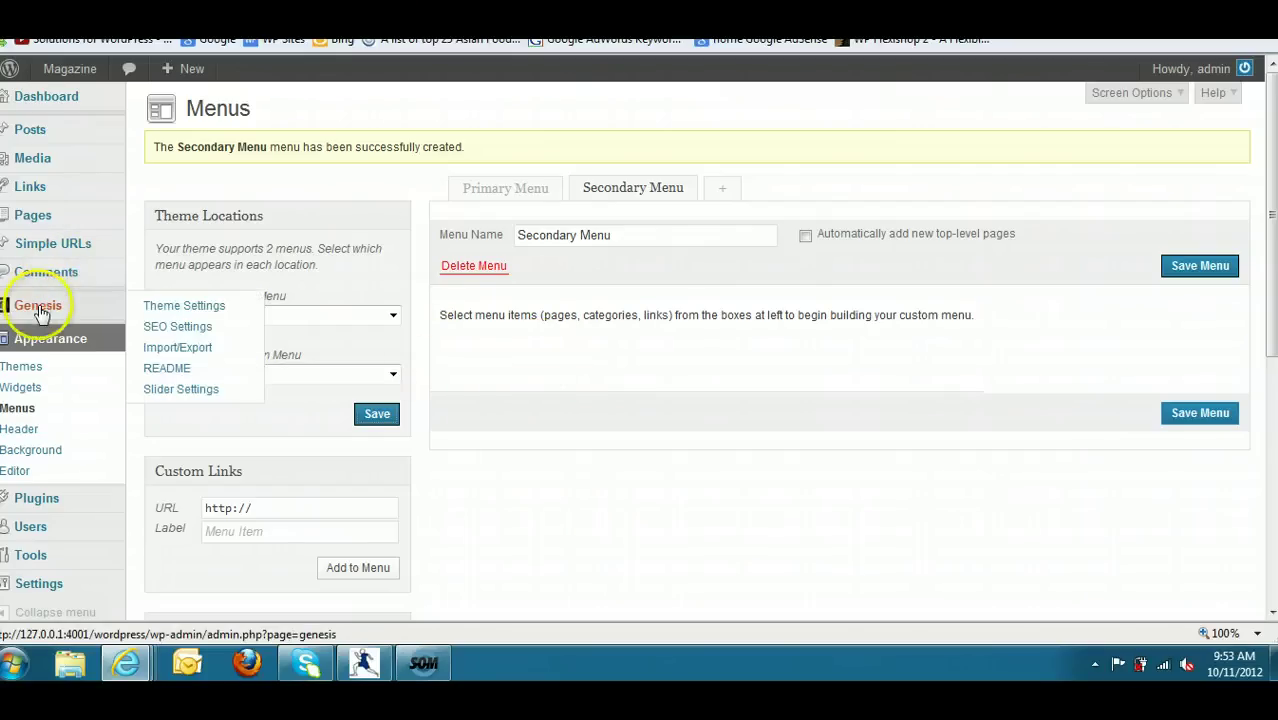
{"action": "left_click", "coordinate": [172, 309]}
{"action": "scroll", "coordinate": [1272, 135], "scroll_direction": "down", "scroll_amount": 3}
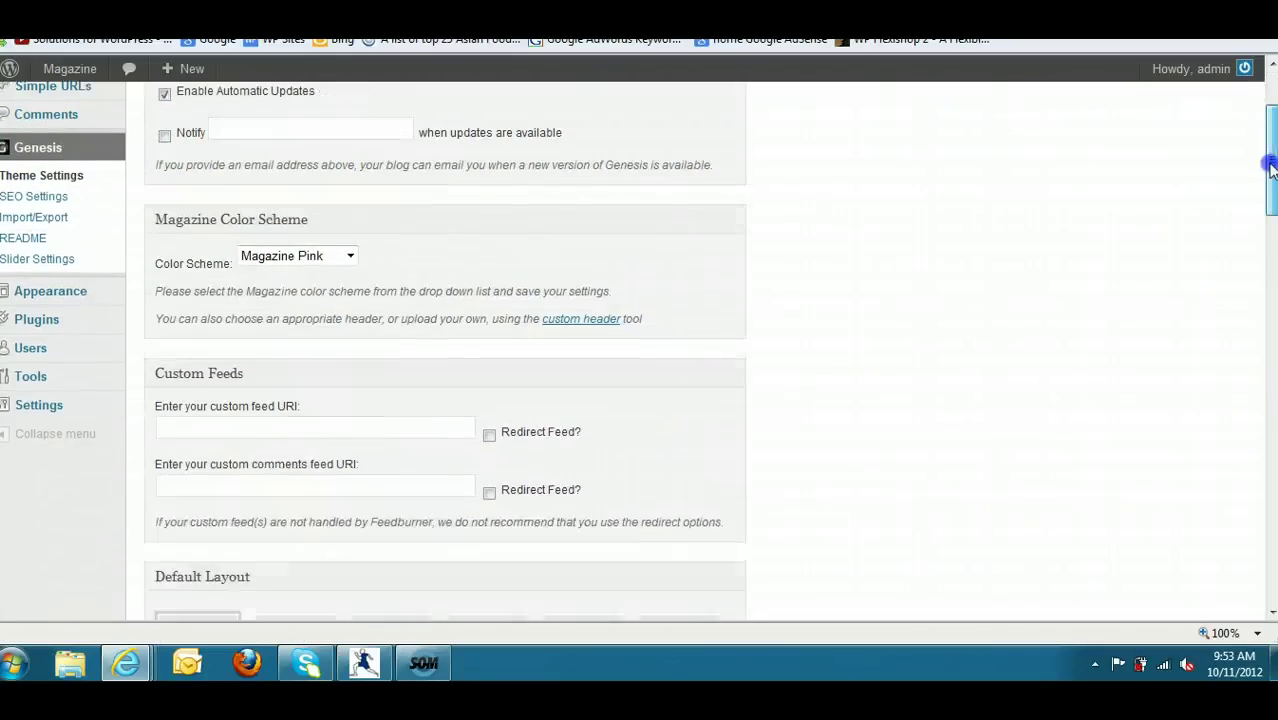
{"action": "scroll", "coordinate": [1272, 137], "scroll_direction": "up", "scroll_amount": 3}
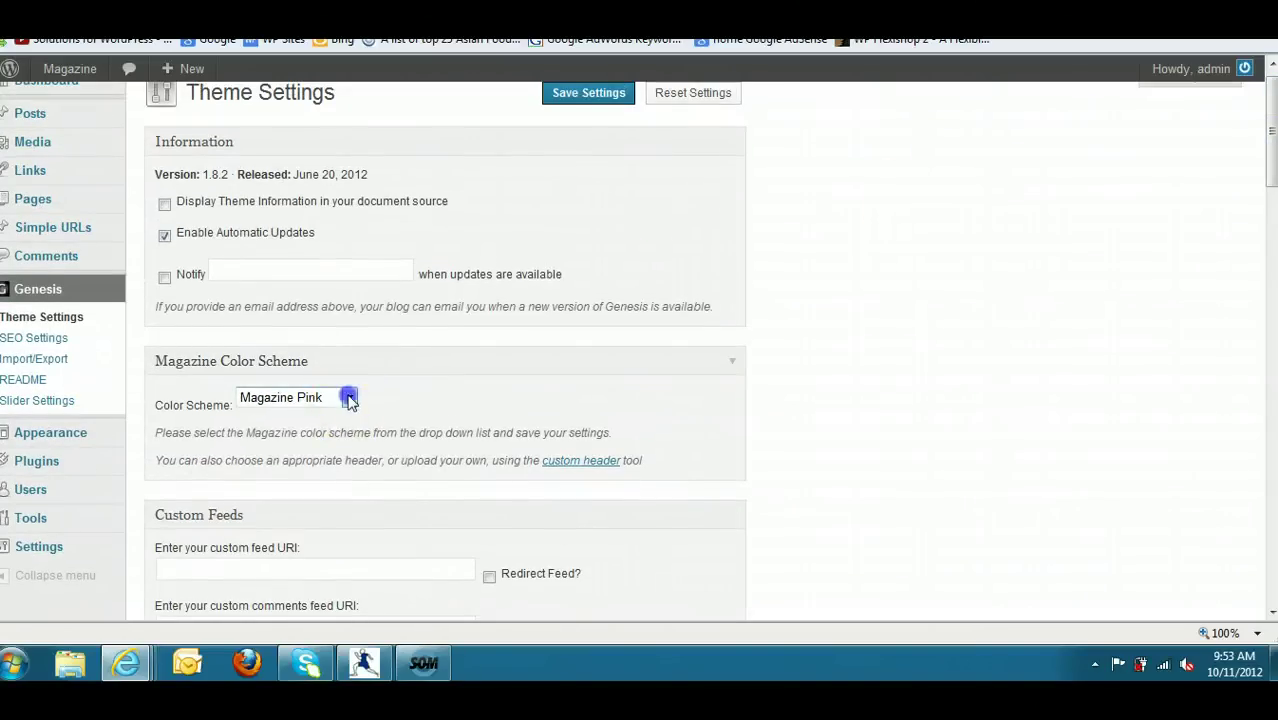
{"action": "left_click", "coordinate": [349, 400]}
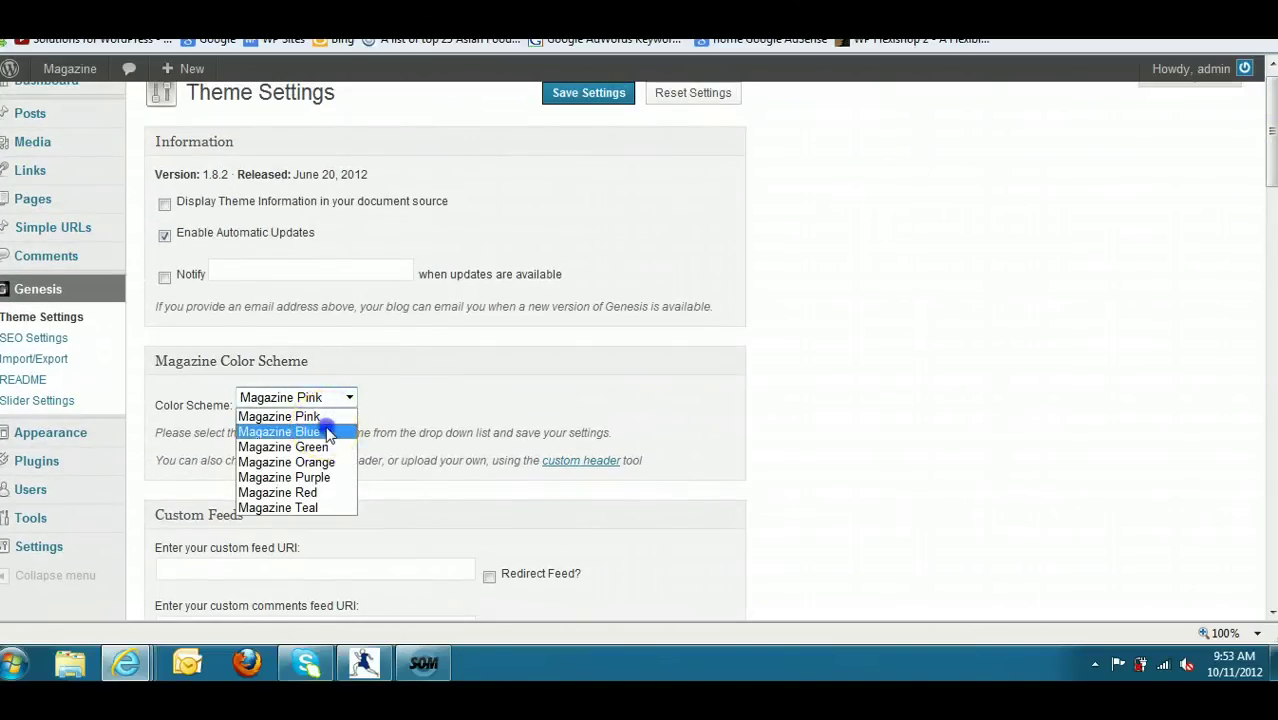
{"action": "left_click", "coordinate": [333, 431]}
{"action": "left_click", "coordinate": [578, 104]}
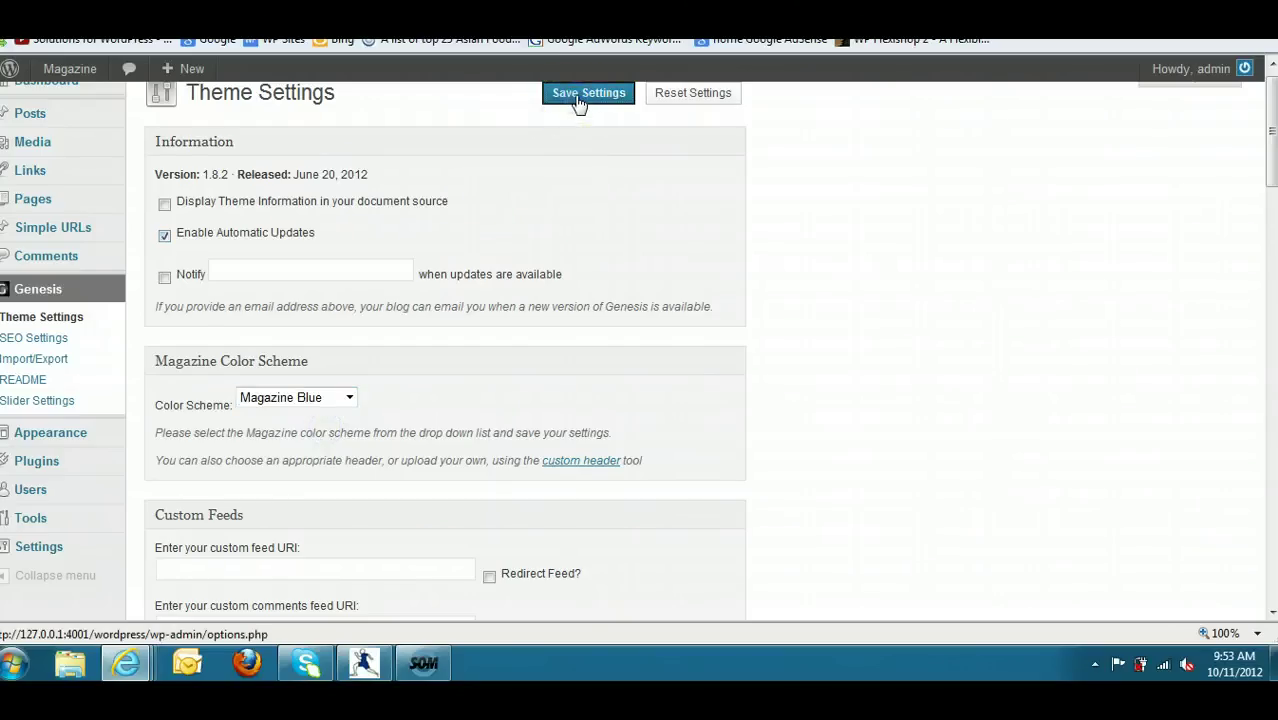
Enable the primary navigation's right-side extras with a Search form, include the secondary navigation menu, and save the theme settings.
{"action": "left_click_drag", "start_coordinate": [1271, 155], "coordinate": [1271, 290]}
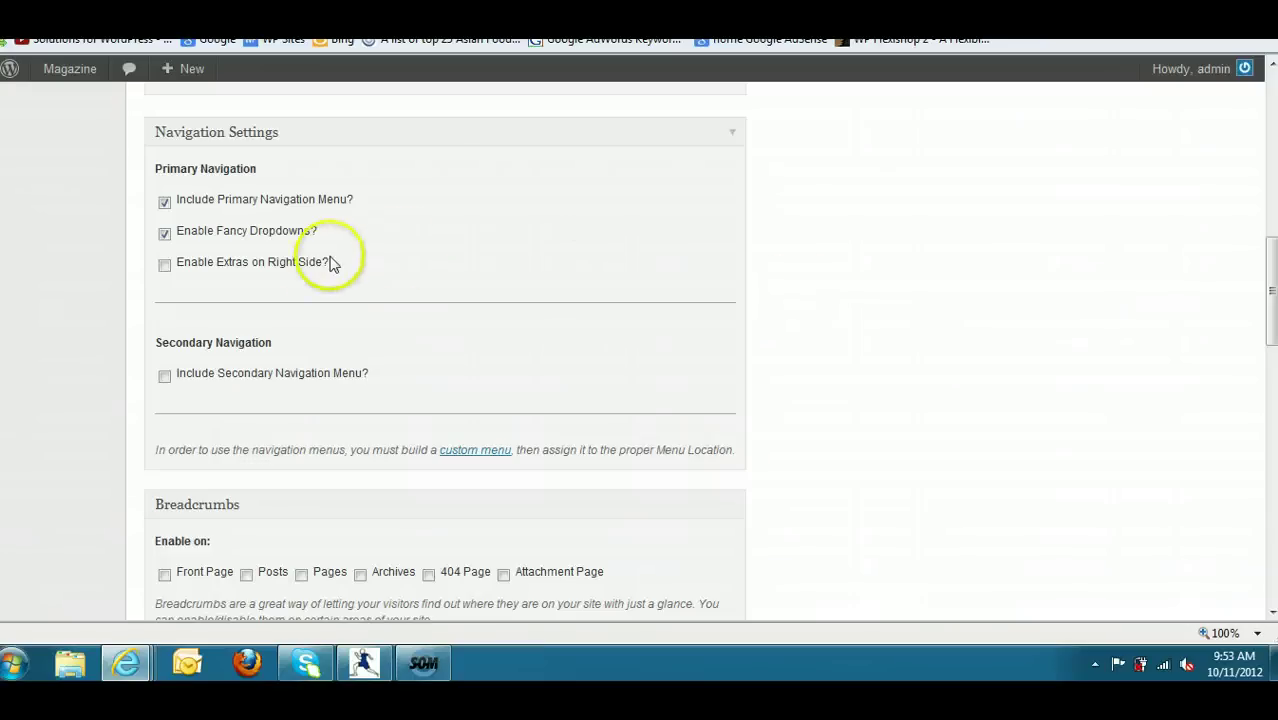
{"action": "left_click", "coordinate": [164, 266]}
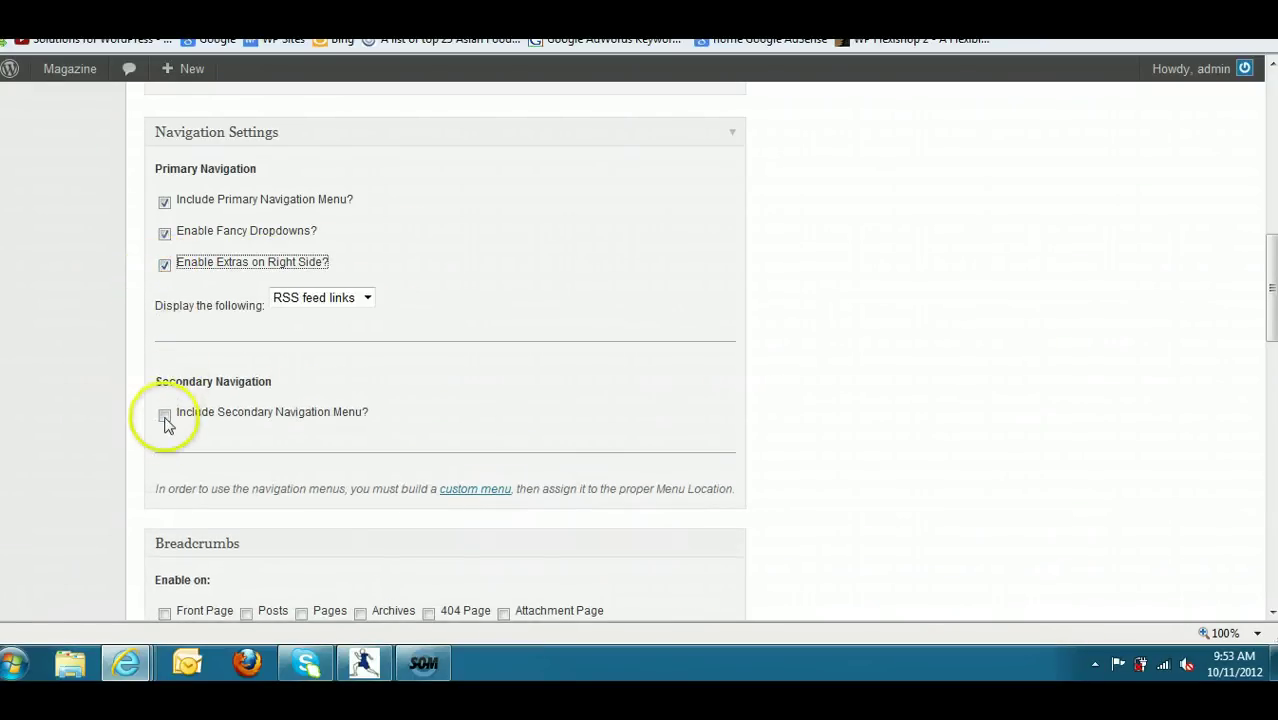
{"action": "left_click", "coordinate": [367, 299]}
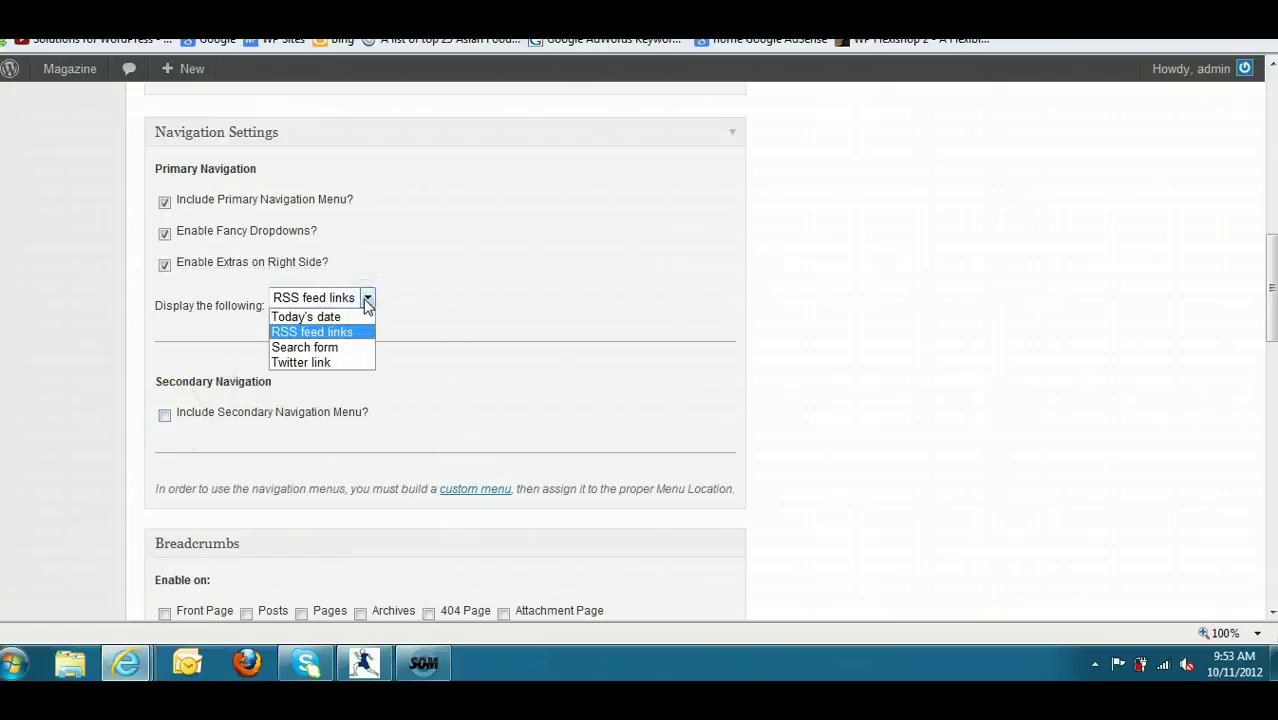
{"action": "left_click", "coordinate": [332, 350]}
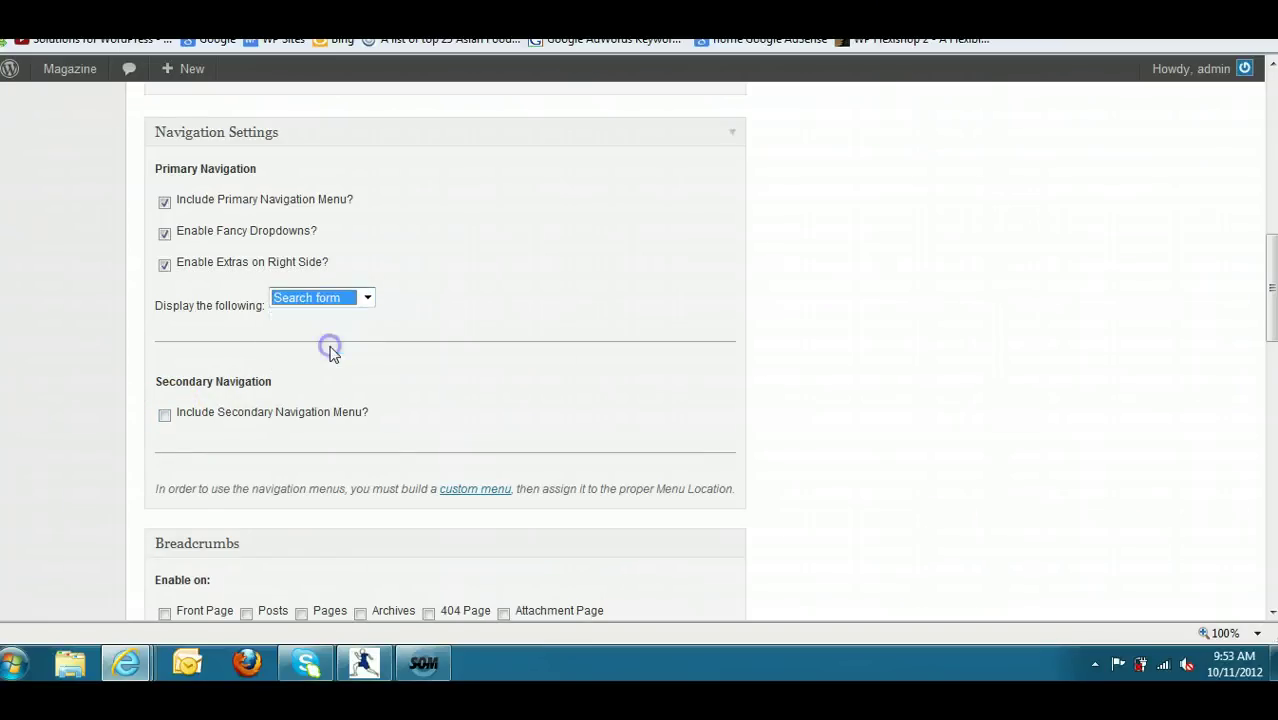
{"action": "left_click", "coordinate": [164, 415]}
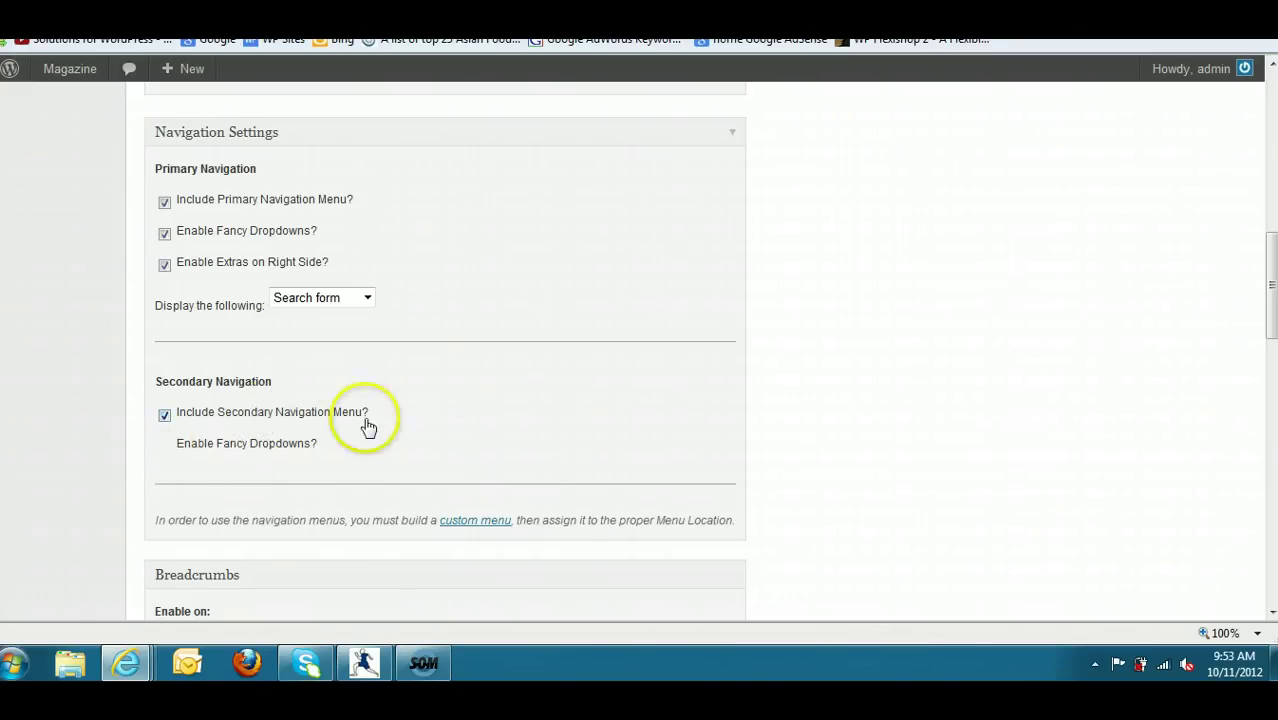
{"action": "left_click_drag", "start_coordinate": [1272, 330], "coordinate": [1270, 80]}
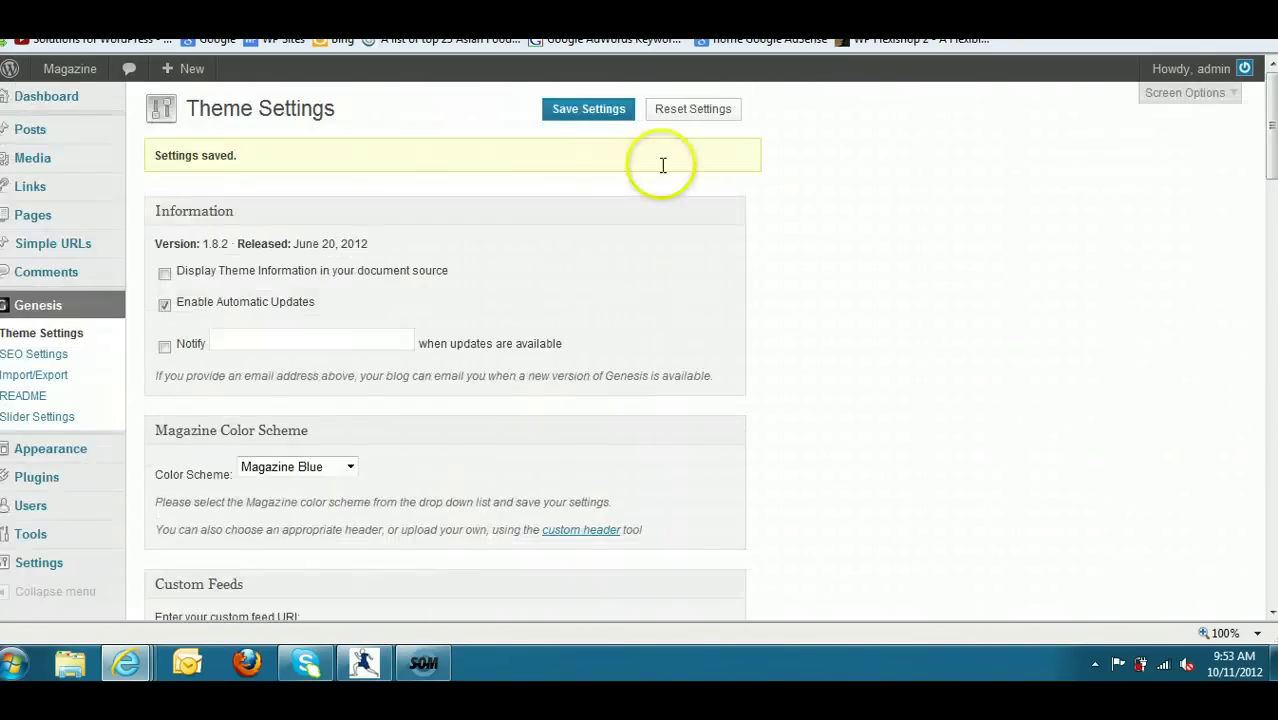
{"action": "left_click", "coordinate": [582, 110]}
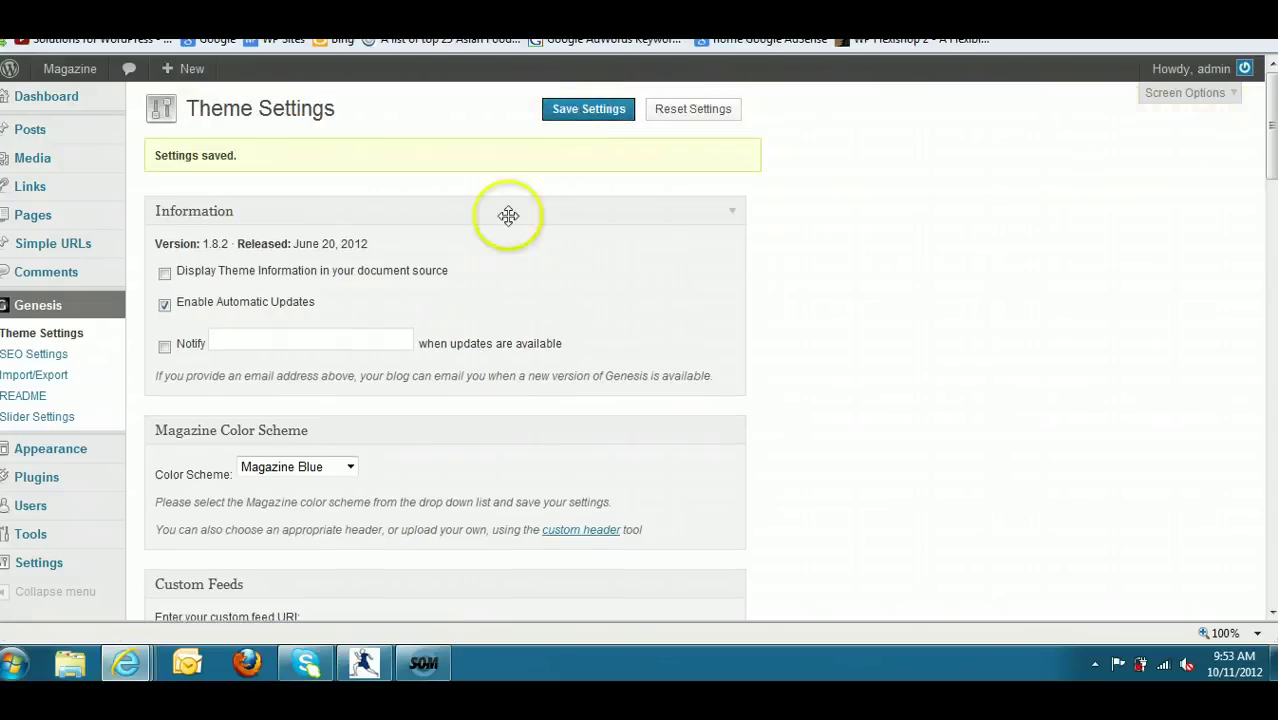
Switch to the site's front page, reload it and examine the navigation bars, header search form, button color and featured posts.
{"action": "mouse_move", "coordinate": [126, 662]}
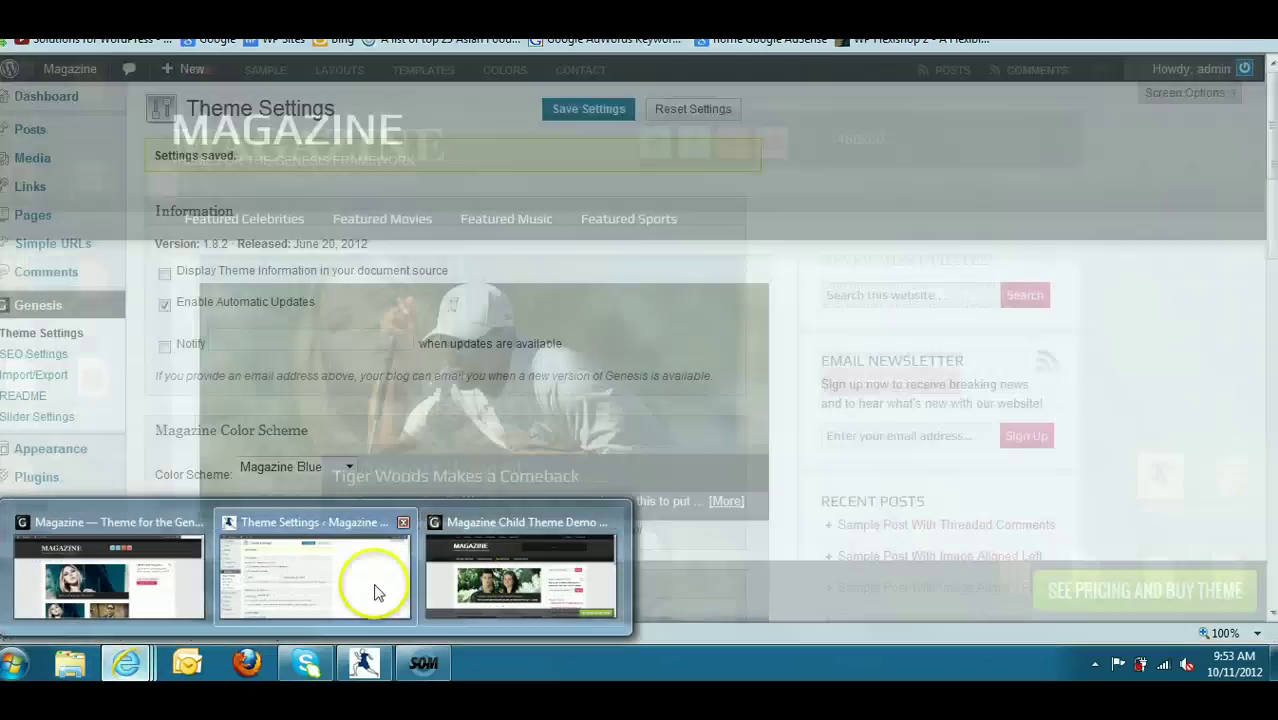
{"action": "left_click", "coordinate": [138, 580]}
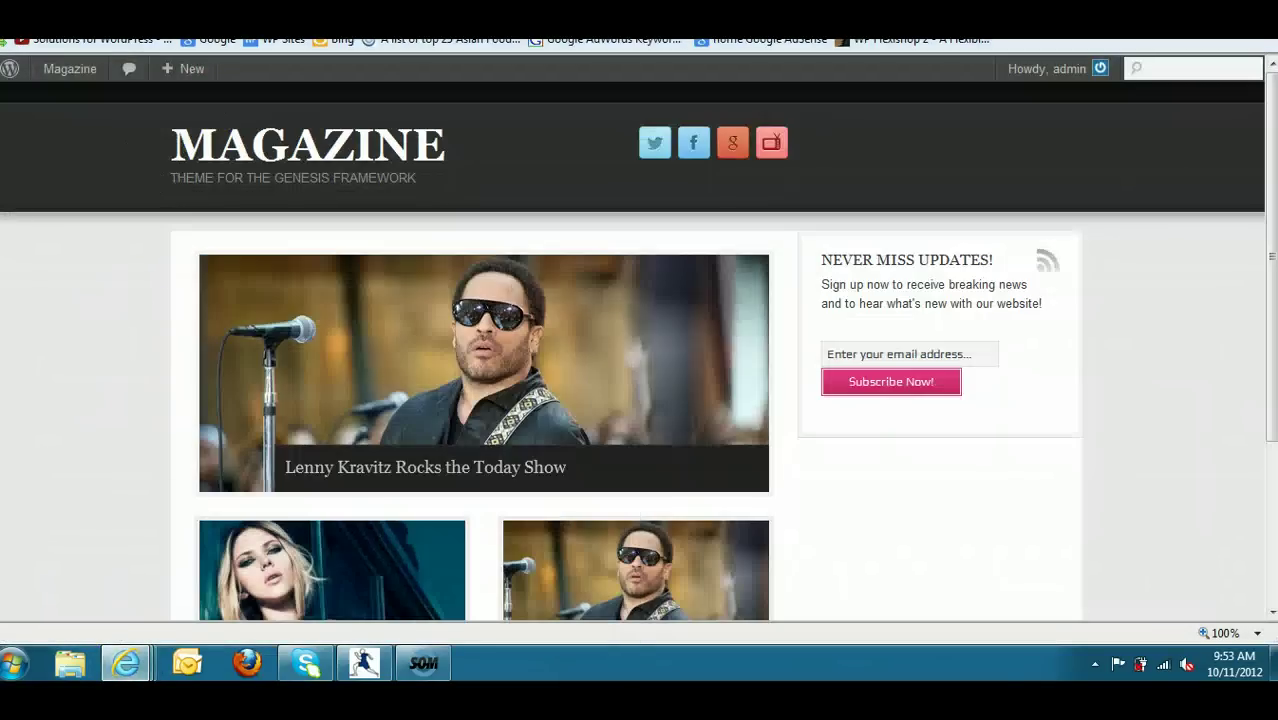
{"action": "key", "text": "F5"}
{"action": "left_click", "coordinate": [937, 93]}
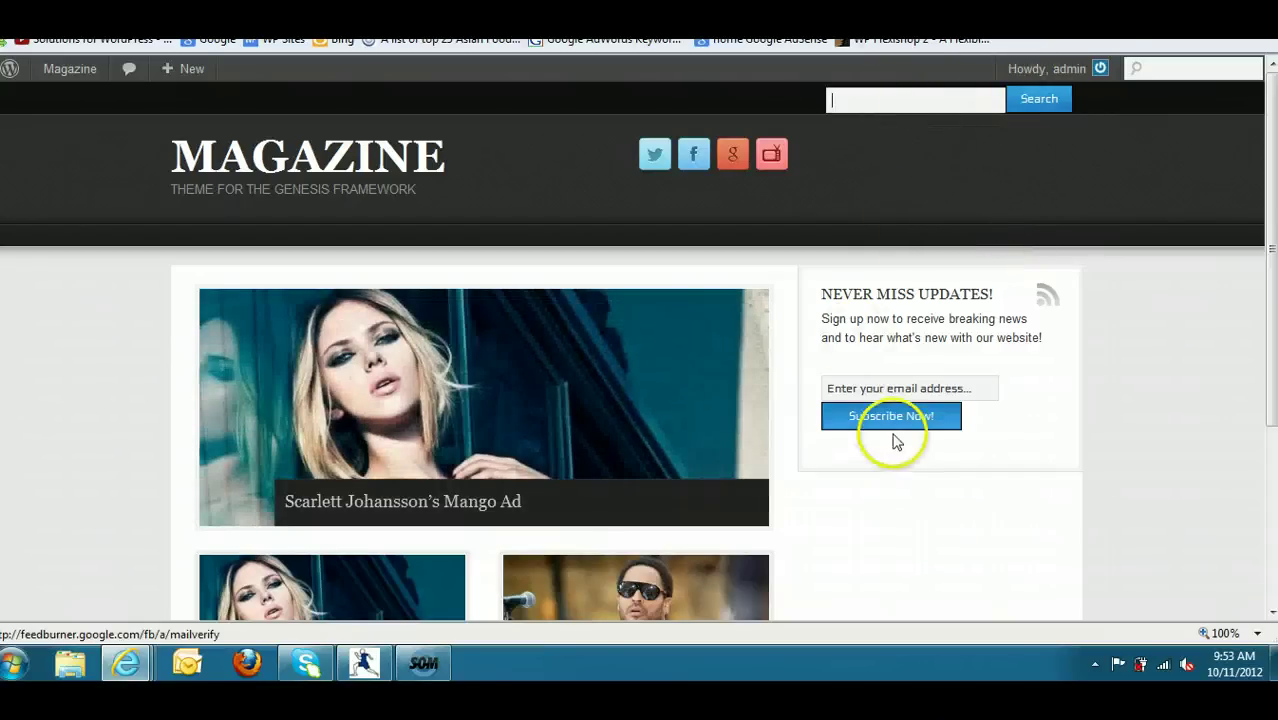
{"action": "scroll", "coordinate": [1244, 323], "scroll_direction": "down", "scroll_amount": 5}
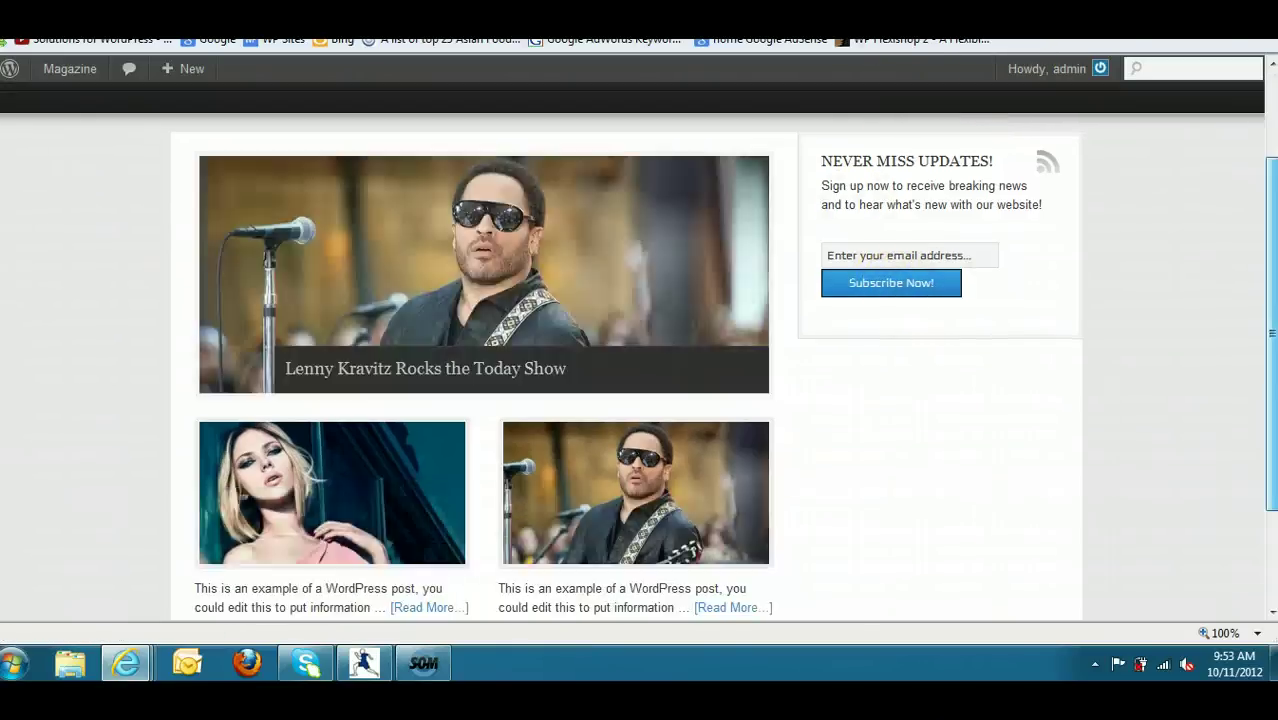
{"action": "scroll", "coordinate": [1244, 323], "scroll_direction": "up", "scroll_amount": 2}
{"action": "scroll", "coordinate": [1013, 399], "scroll_direction": "up", "scroll_amount": 2}
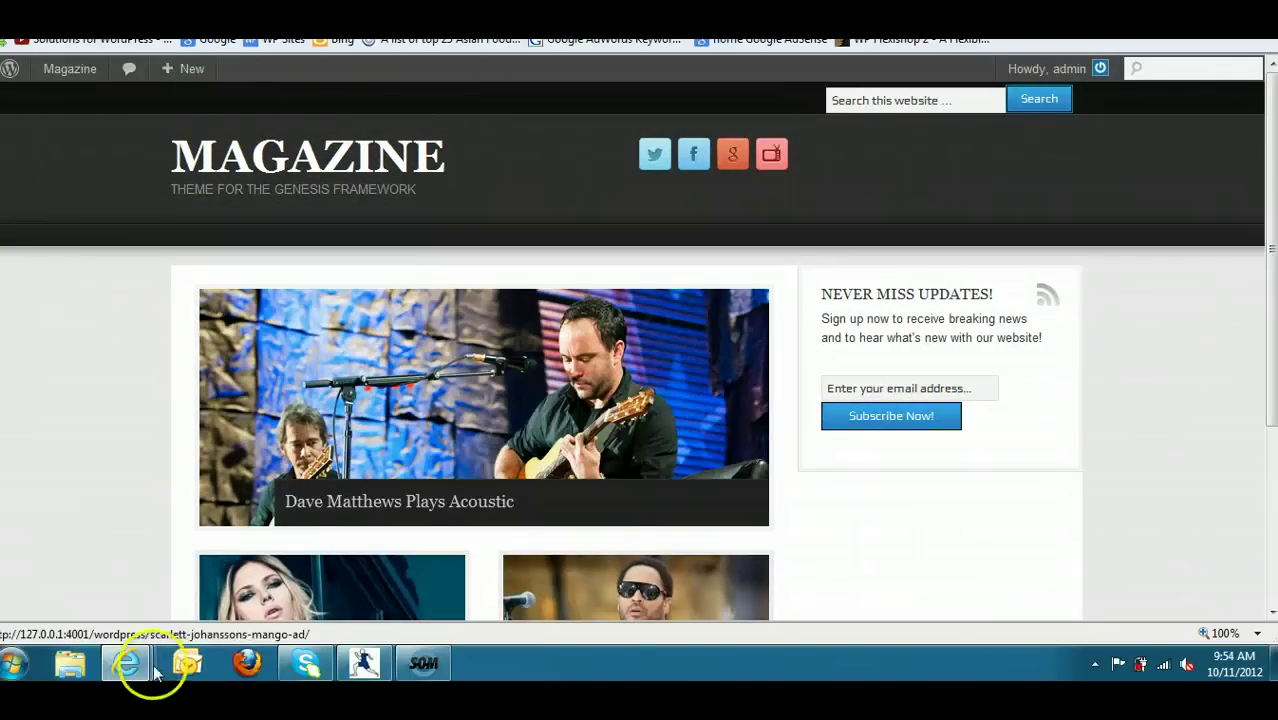
{"action": "mouse_move", "coordinate": [127, 652]}
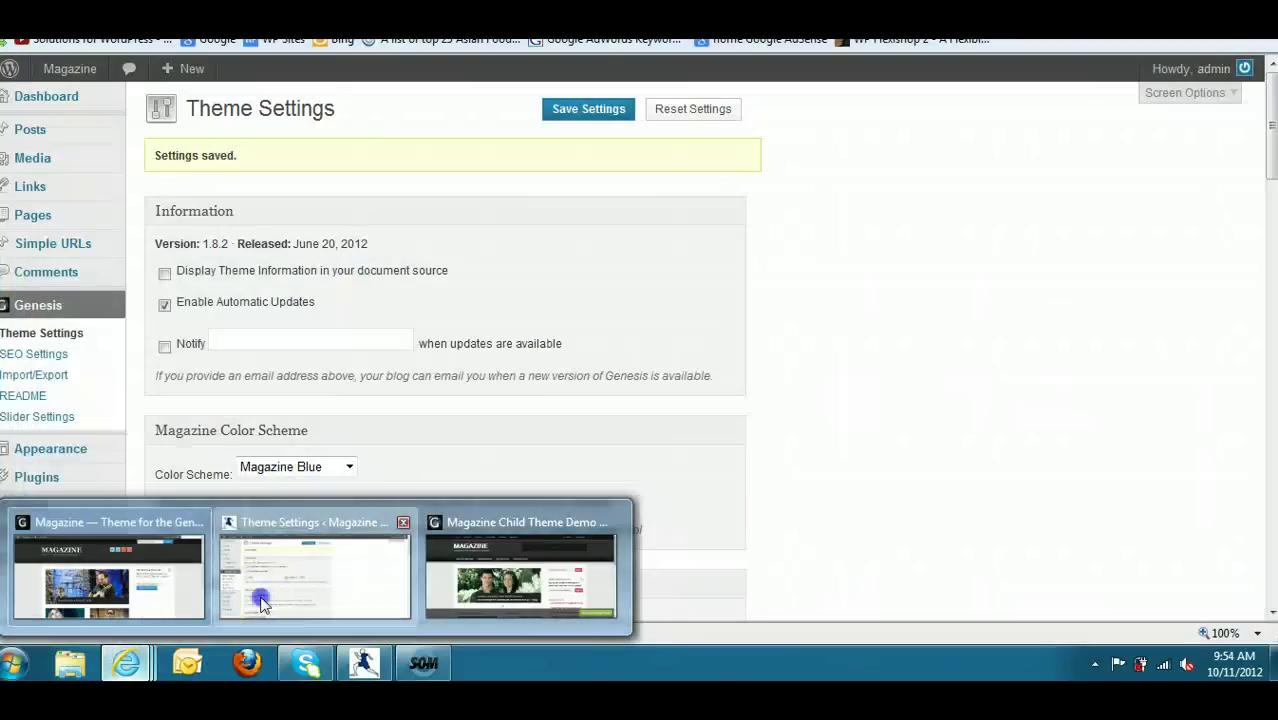
Open the menu management, add Category #1, Category #2 and Category #3 to the Secondary Menu and save the menu.
{"action": "left_click", "coordinate": [262, 598]}
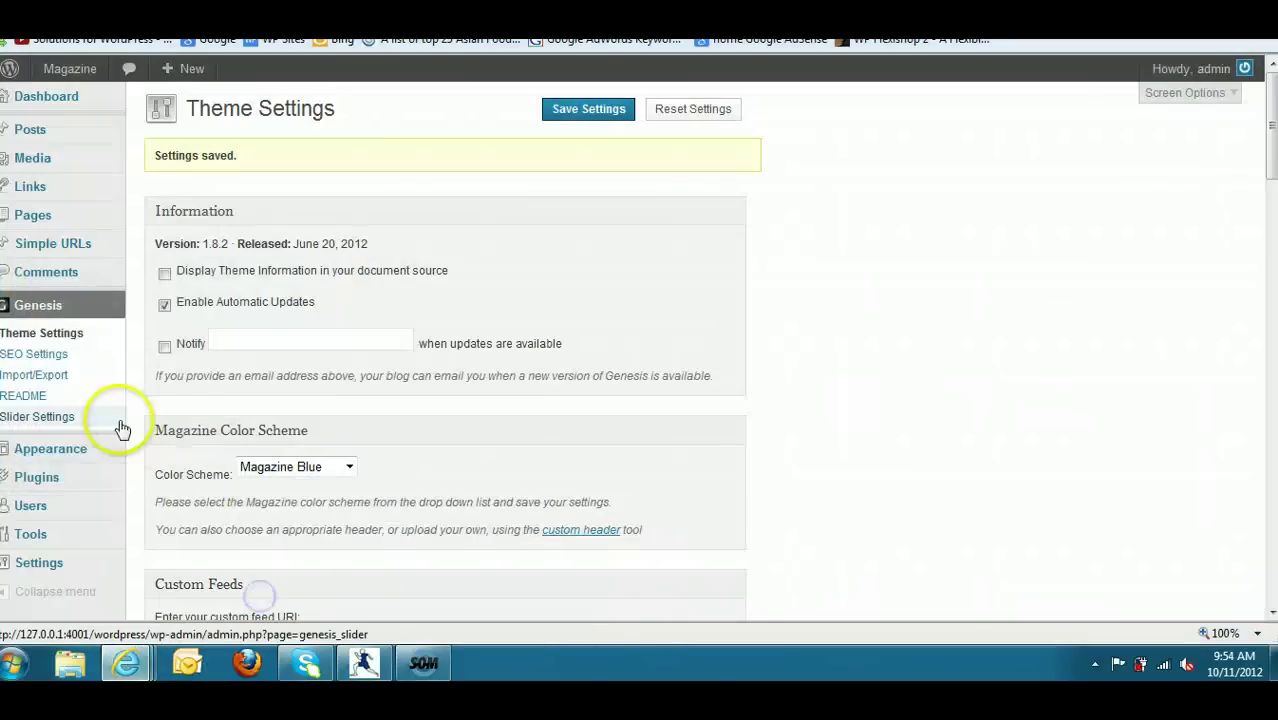
{"action": "mouse_move", "coordinate": [68, 473]}
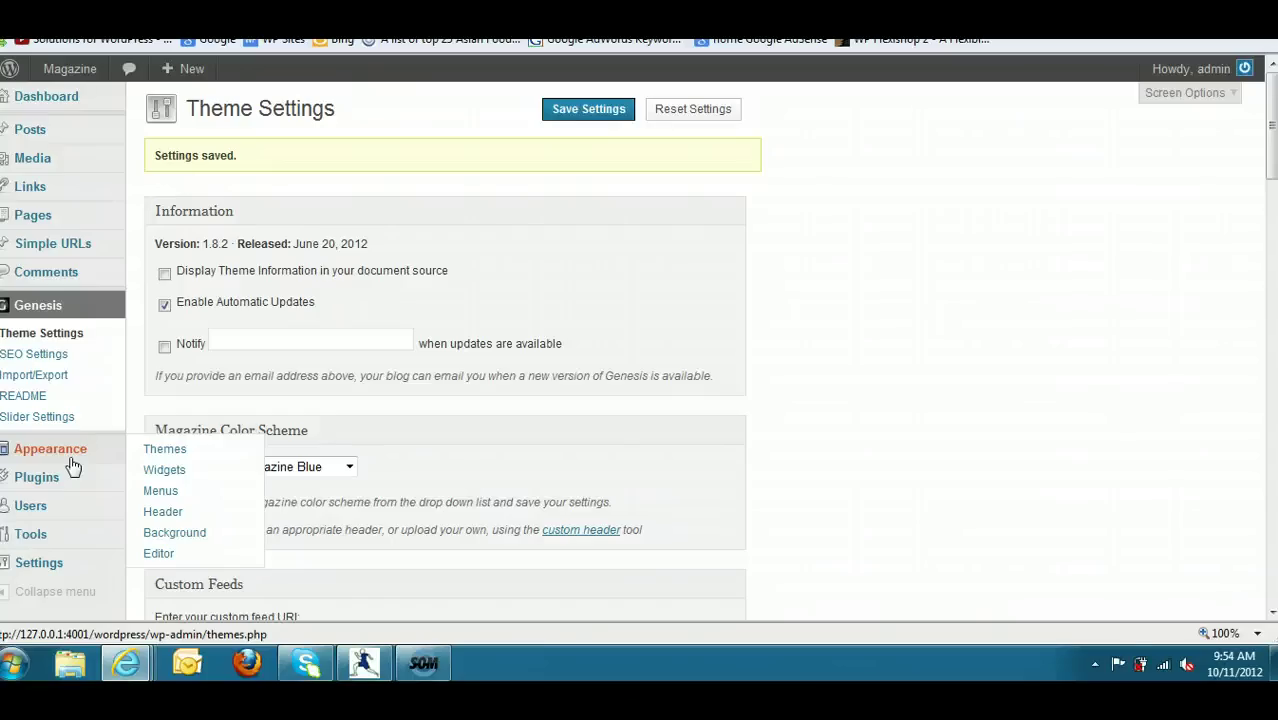
{"action": "left_click", "coordinate": [155, 490]}
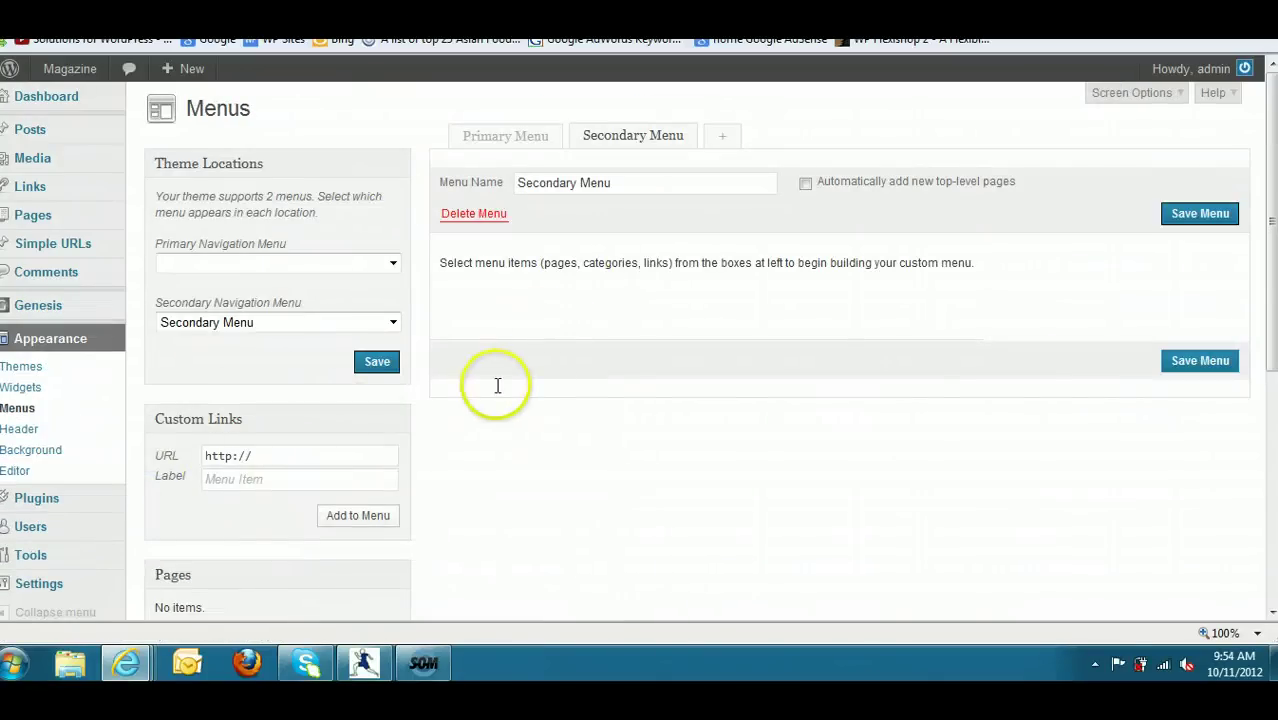
{"action": "scroll", "coordinate": [546, 400], "scroll_direction": "down", "scroll_amount": 3}
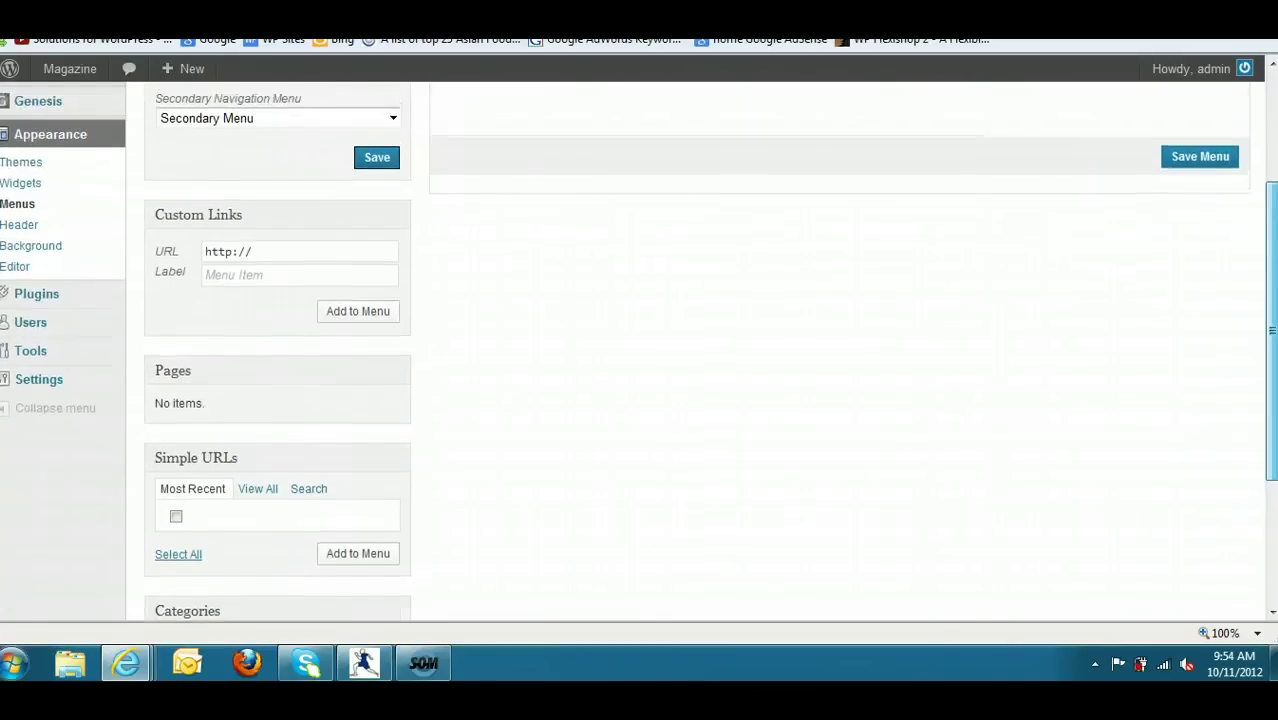
{"action": "scroll", "coordinate": [638, 350], "scroll_direction": "down", "scroll_amount": 1}
{"action": "scroll", "coordinate": [638, 350], "scroll_direction": "down", "scroll_amount": 1}
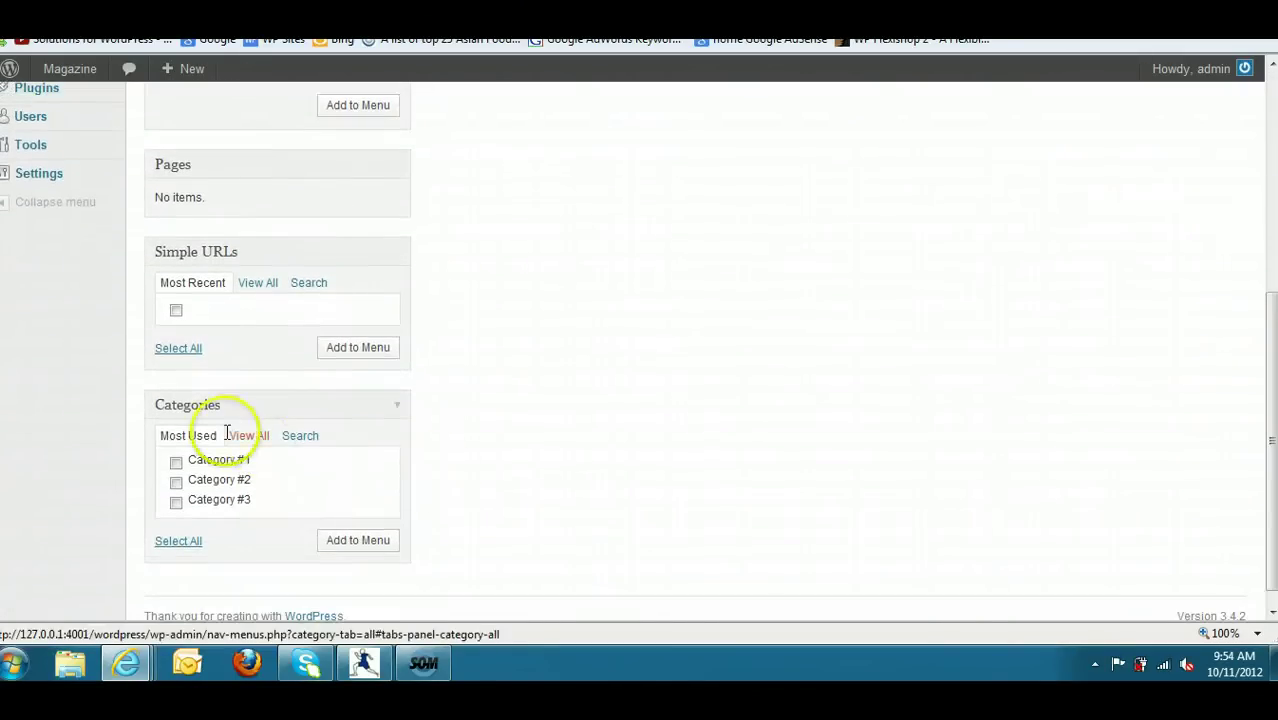
{"action": "left_click", "coordinate": [176, 503]}
{"action": "left_click", "coordinate": [357, 538]}
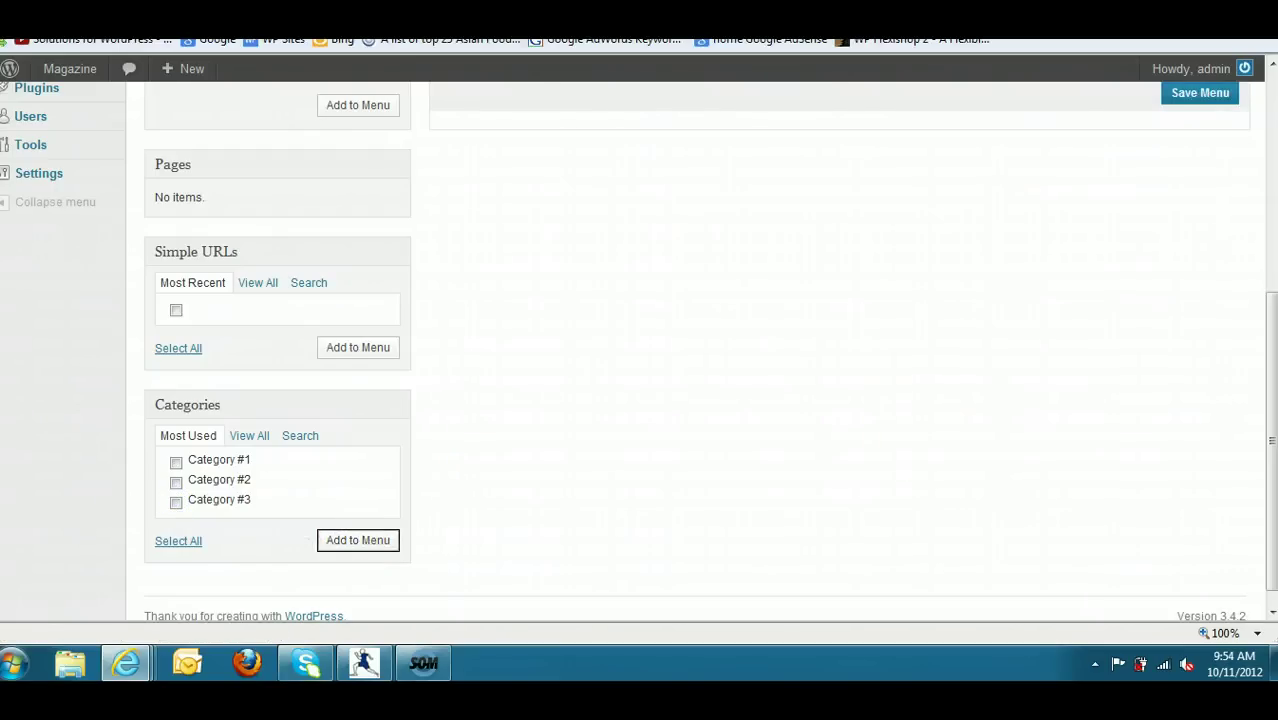
{"action": "scroll", "coordinate": [998, 222], "scroll_direction": "up", "scroll_amount": 4}
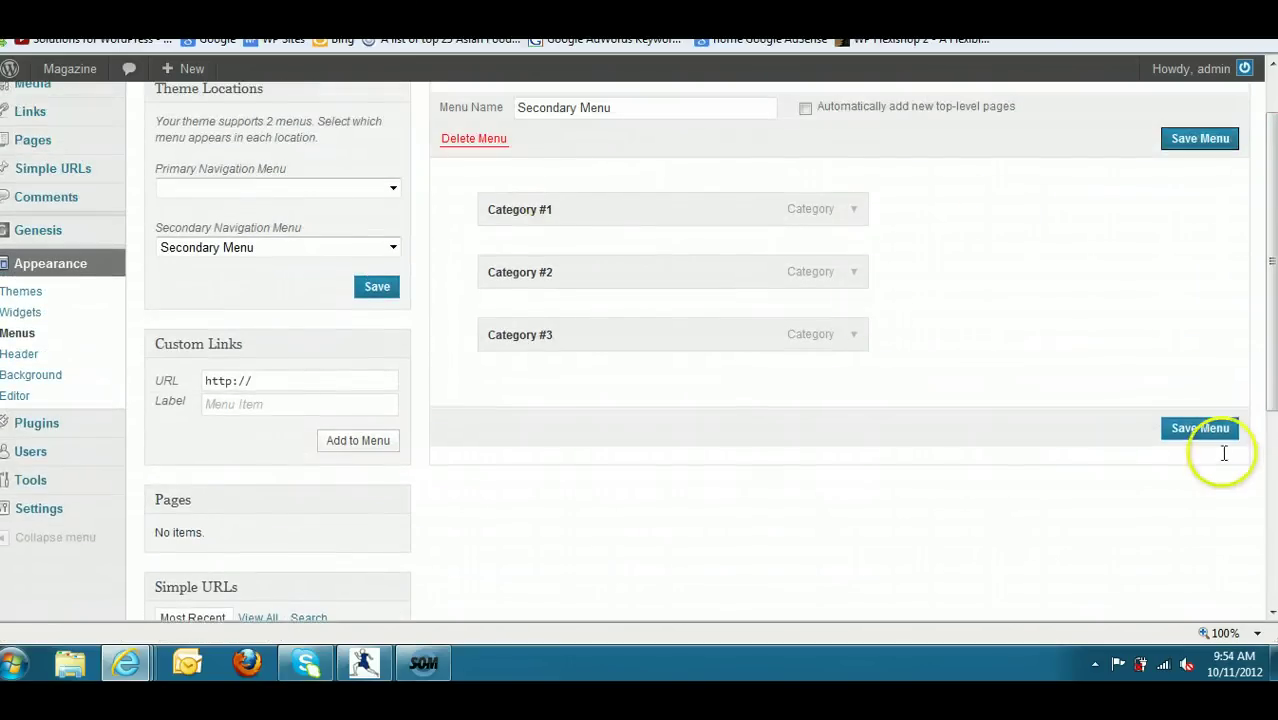
{"action": "left_click", "coordinate": [1219, 430]}
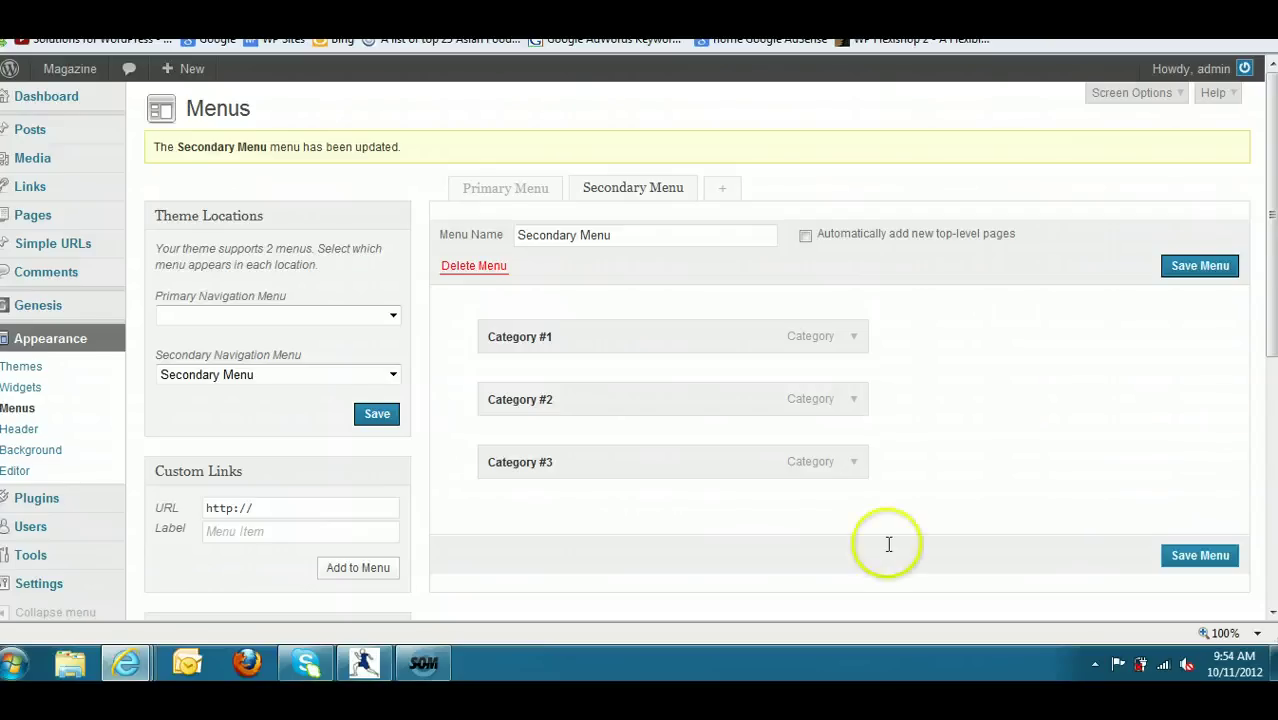
Switch to the site's front page and reload it to check the category links in the secondary navigation bar.
{"action": "mouse_move", "coordinate": [128, 659]}
{"action": "mouse_move", "coordinate": [438, 592]}
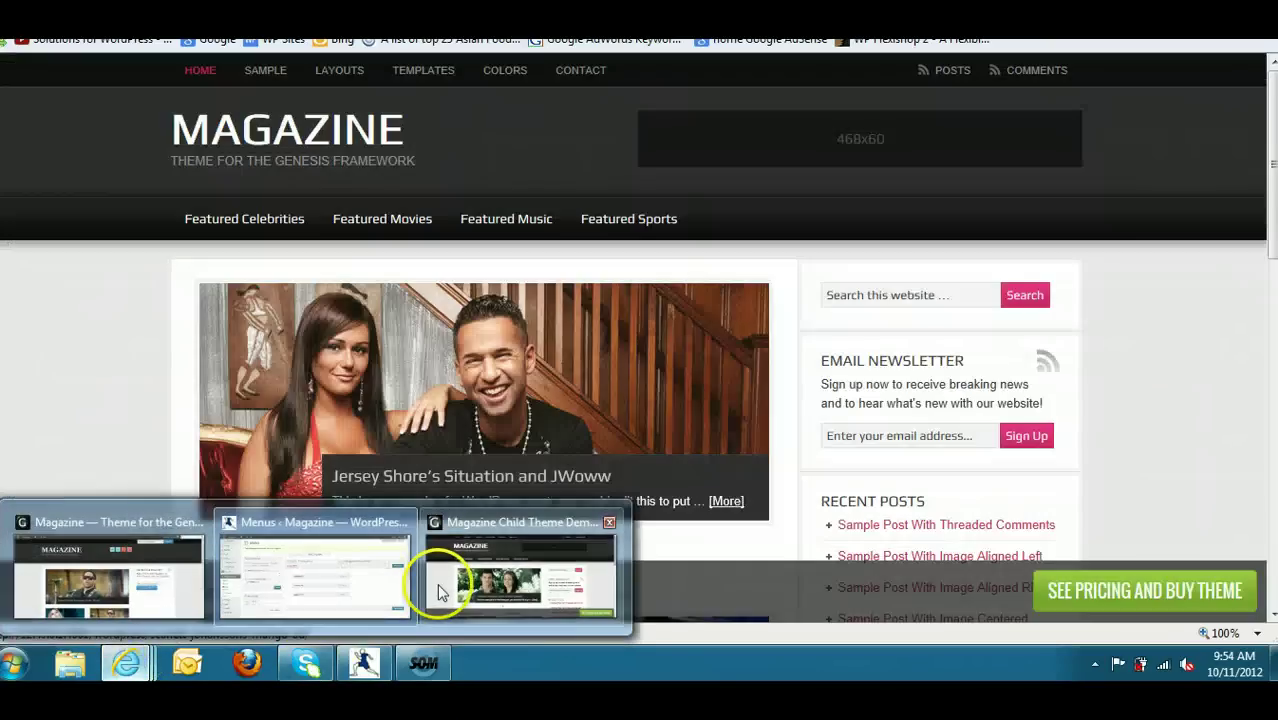
{"action": "left_click", "coordinate": [137, 563]}
{"action": "key", "text": "F5"}
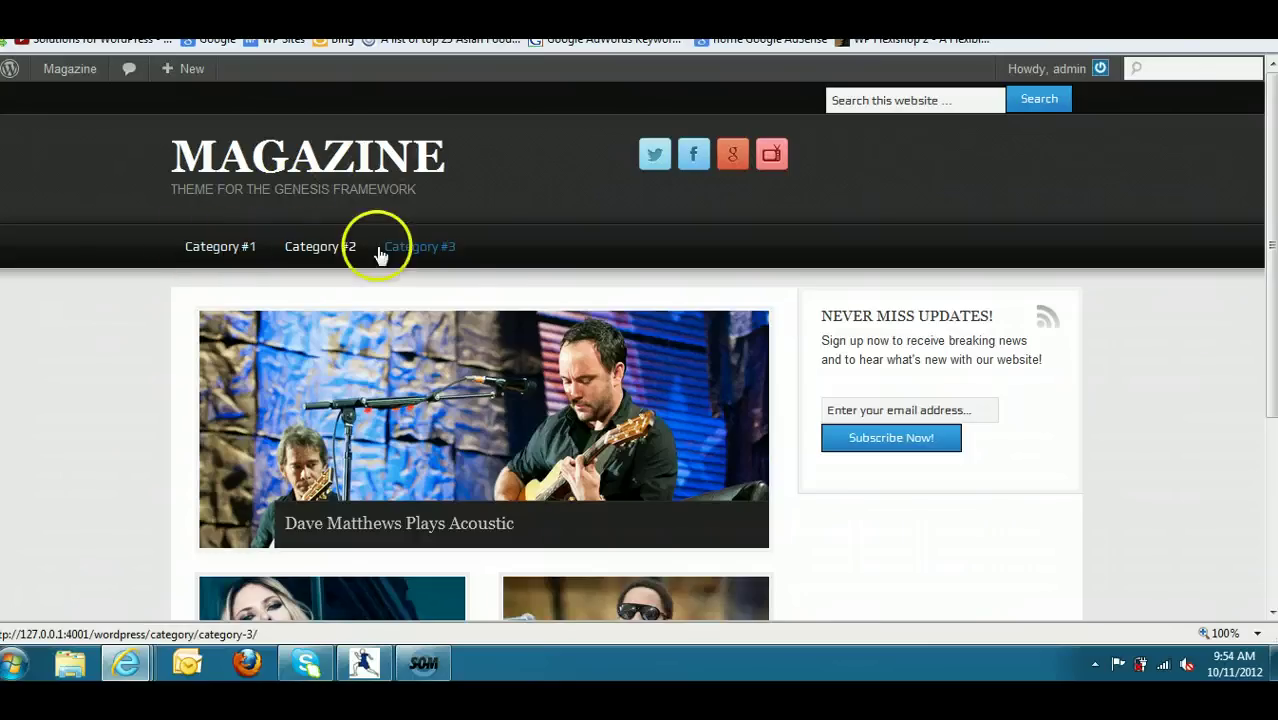
Open the Category #1, Category #2 and Category #3 pages from the site's navigation bar and examine the posts on them.
{"action": "left_click", "coordinate": [230, 248]}
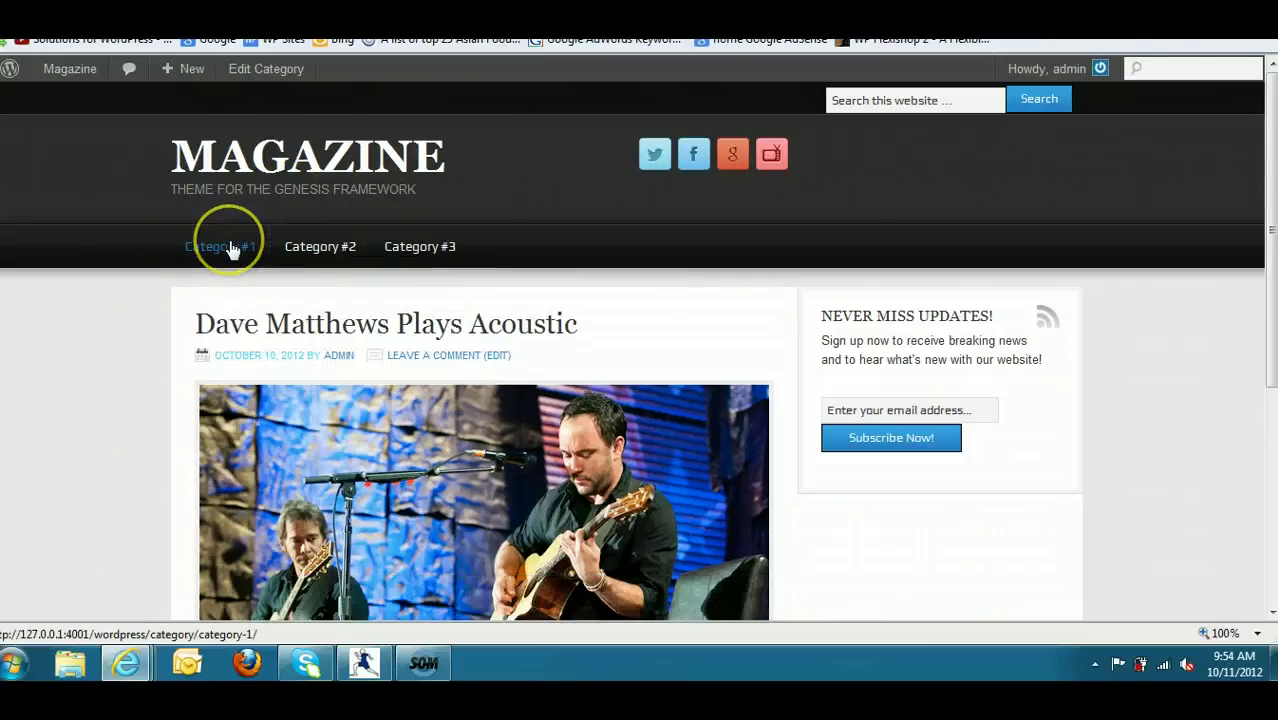
{"action": "scroll", "coordinate": [230, 248], "scroll_direction": "down", "scroll_amount": 3}
{"action": "scroll", "coordinate": [300, 350], "scroll_direction": "down", "scroll_amount": 1}
{"action": "scroll", "coordinate": [300, 350], "scroll_direction": "up", "scroll_amount": 5}
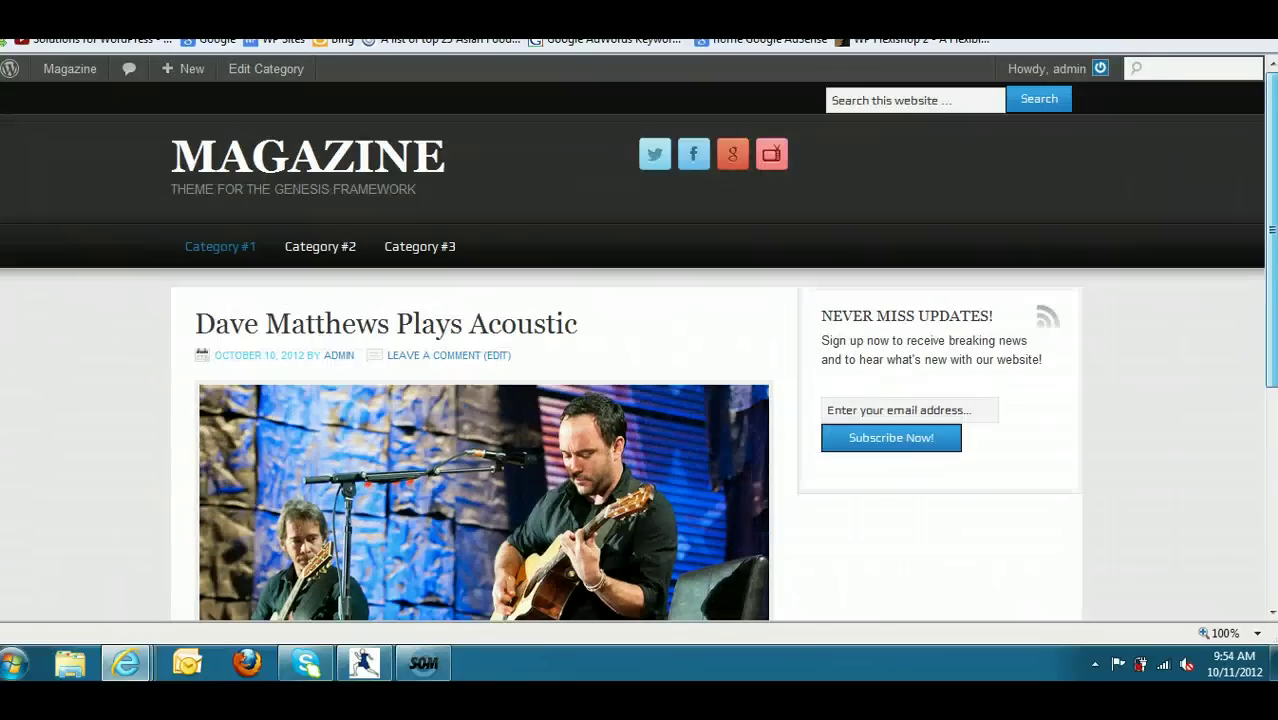
{"action": "left_click", "coordinate": [319, 249]}
{"action": "left_click", "coordinate": [416, 250]}
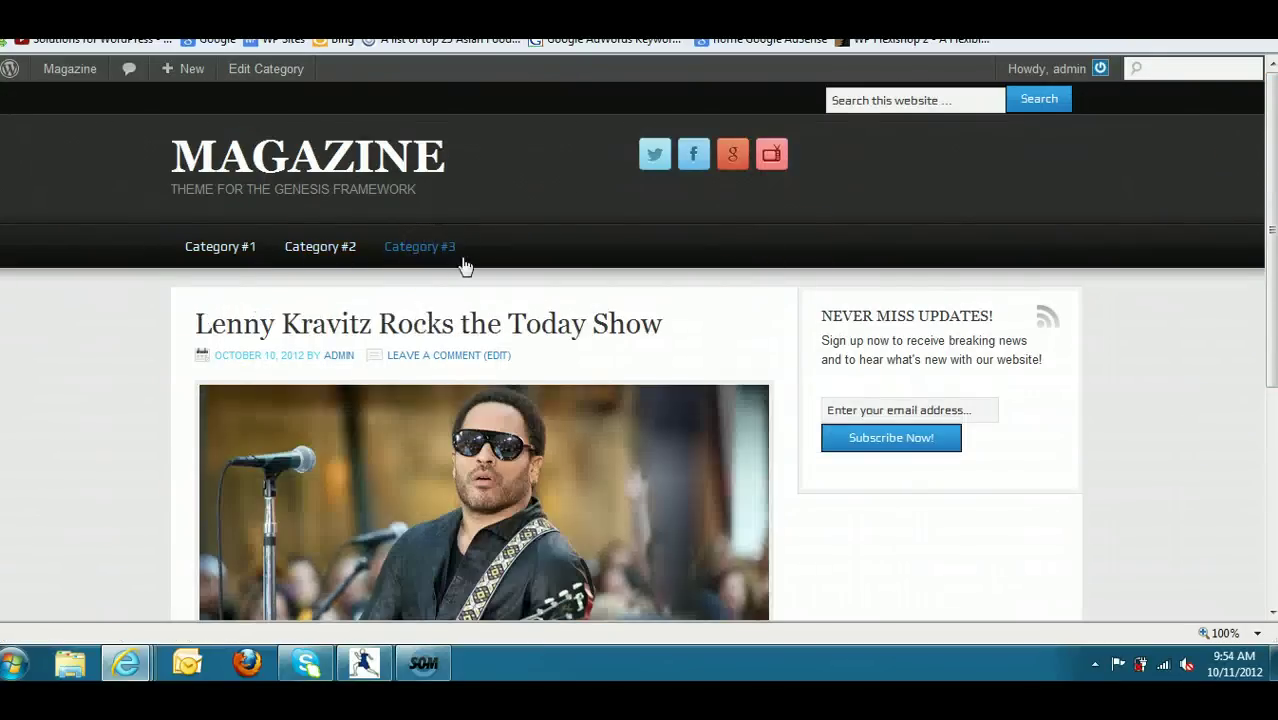
{"action": "scroll", "coordinate": [1268, 115], "scroll_direction": "down", "scroll_amount": 5}
{"action": "scroll", "coordinate": [1268, 115], "scroll_direction": "up", "scroll_amount": 5}
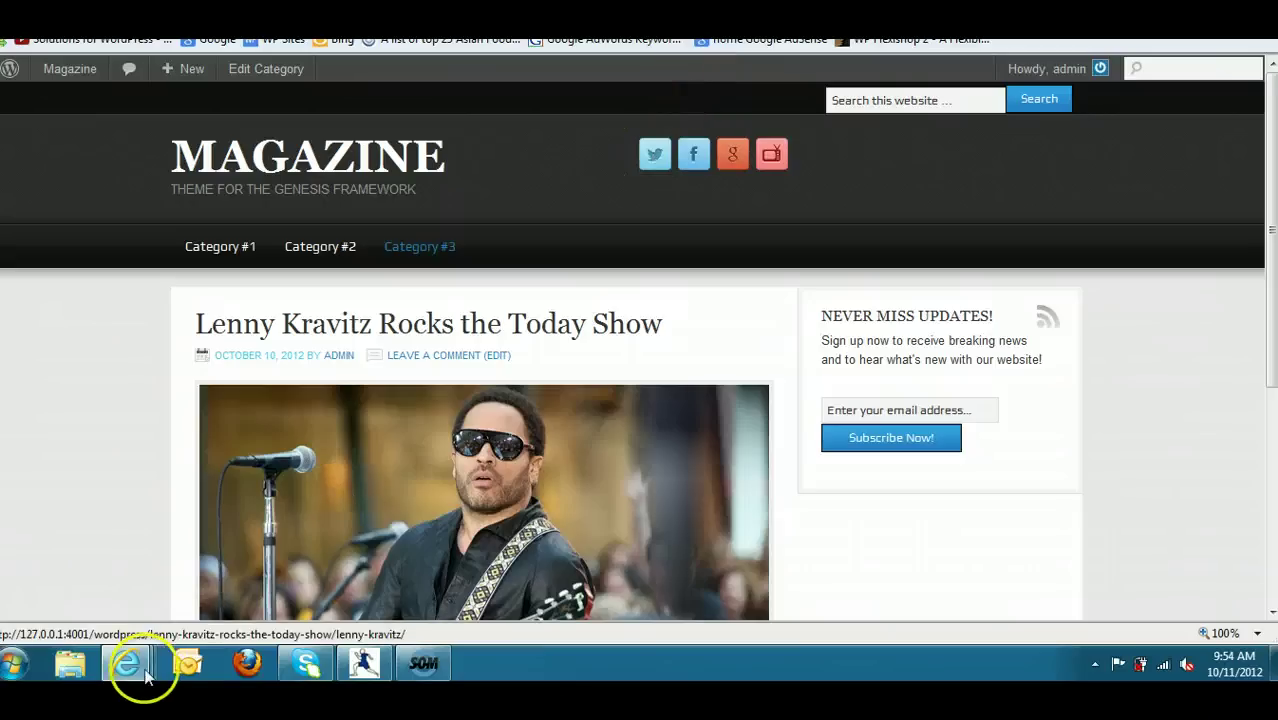
Return to the menu management, save the Secondary Menu again, assign Primary Menu to the primary navigation location and save the theme locations.
{"action": "mouse_move", "coordinate": [126, 665]}
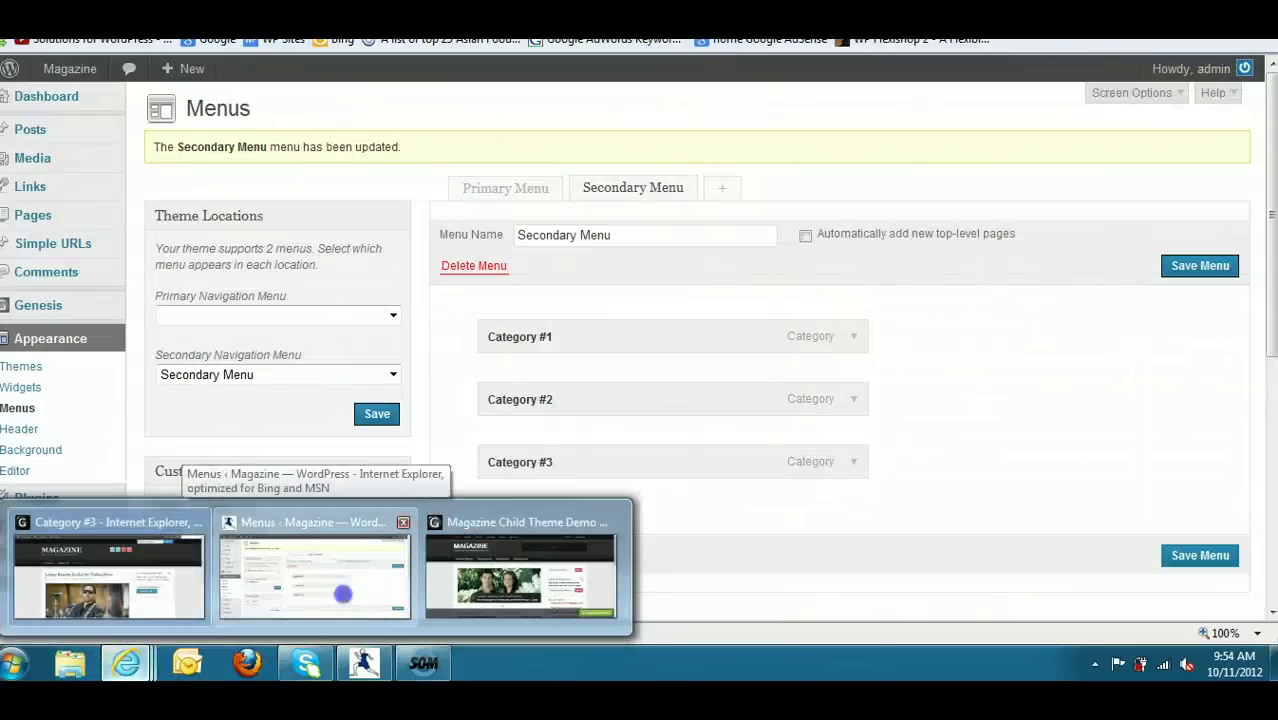
{"action": "left_click", "coordinate": [342, 597]}
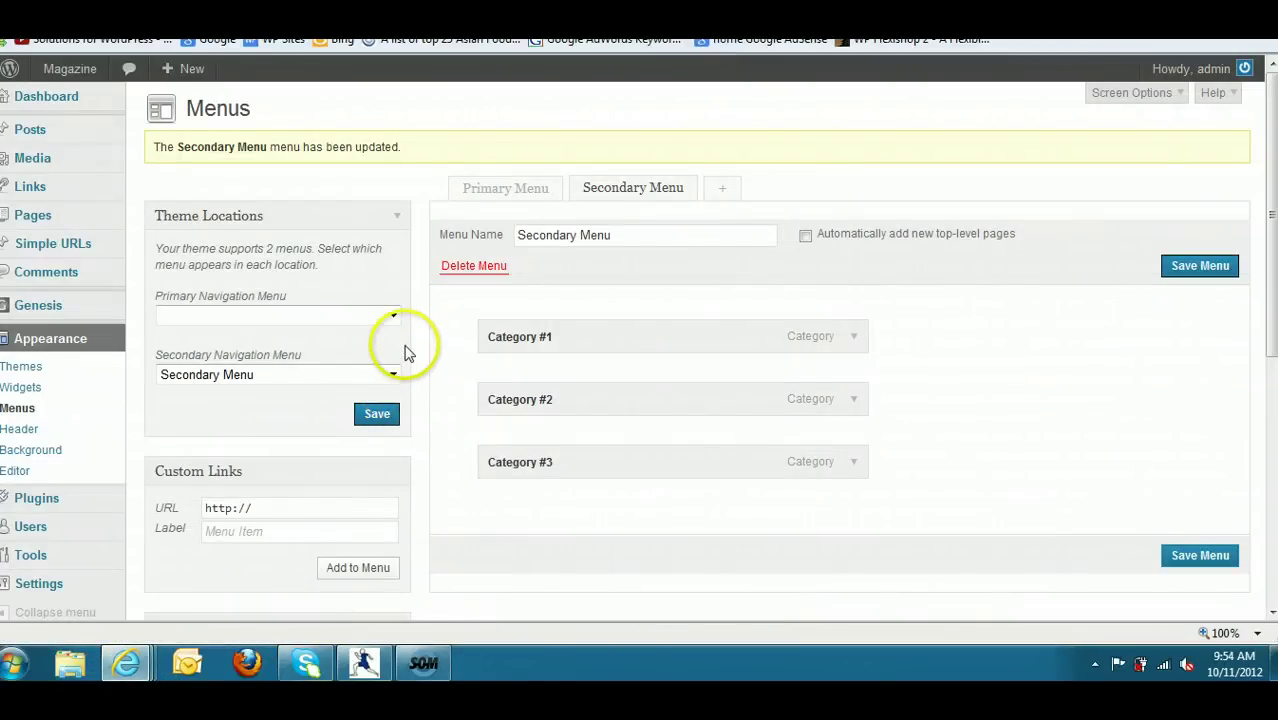
{"action": "left_click", "coordinate": [1196, 563]}
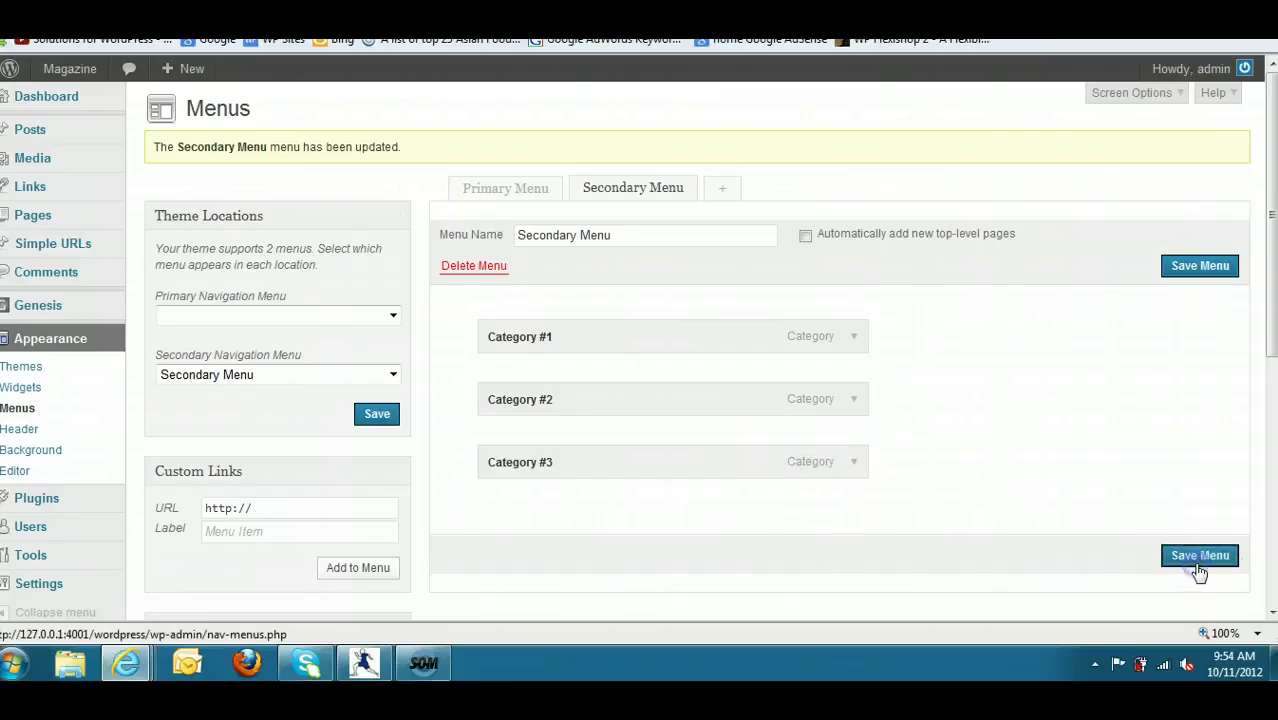
{"action": "left_click", "coordinate": [392, 316]}
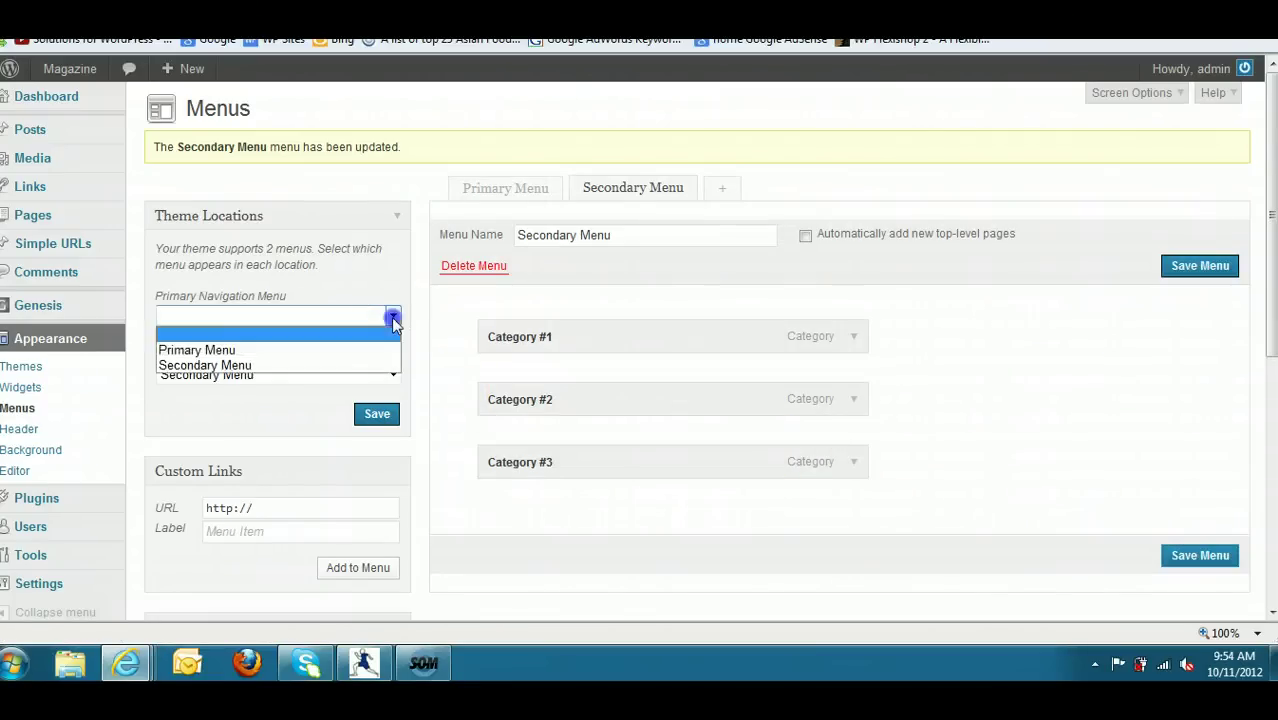
{"action": "left_click", "coordinate": [242, 350]}
{"action": "left_click", "coordinate": [372, 413]}
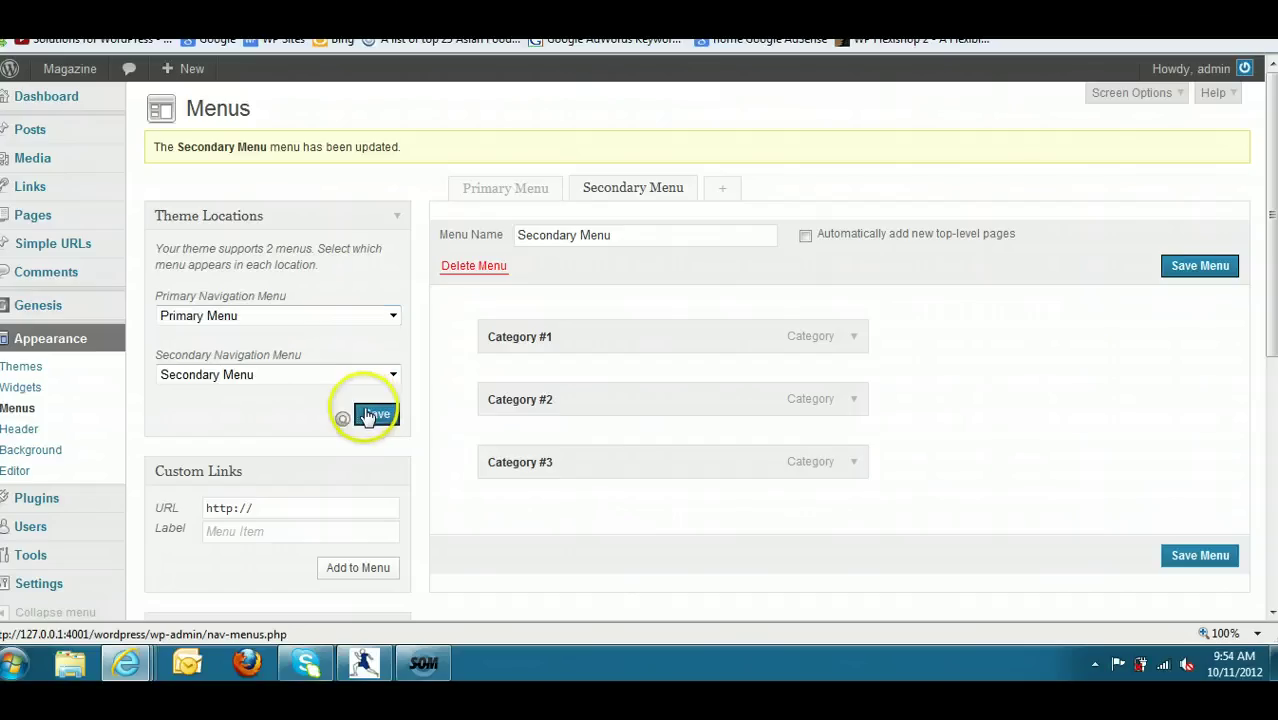
Create a new page titled Home.
{"action": "mouse_move", "coordinate": [77, 219]}
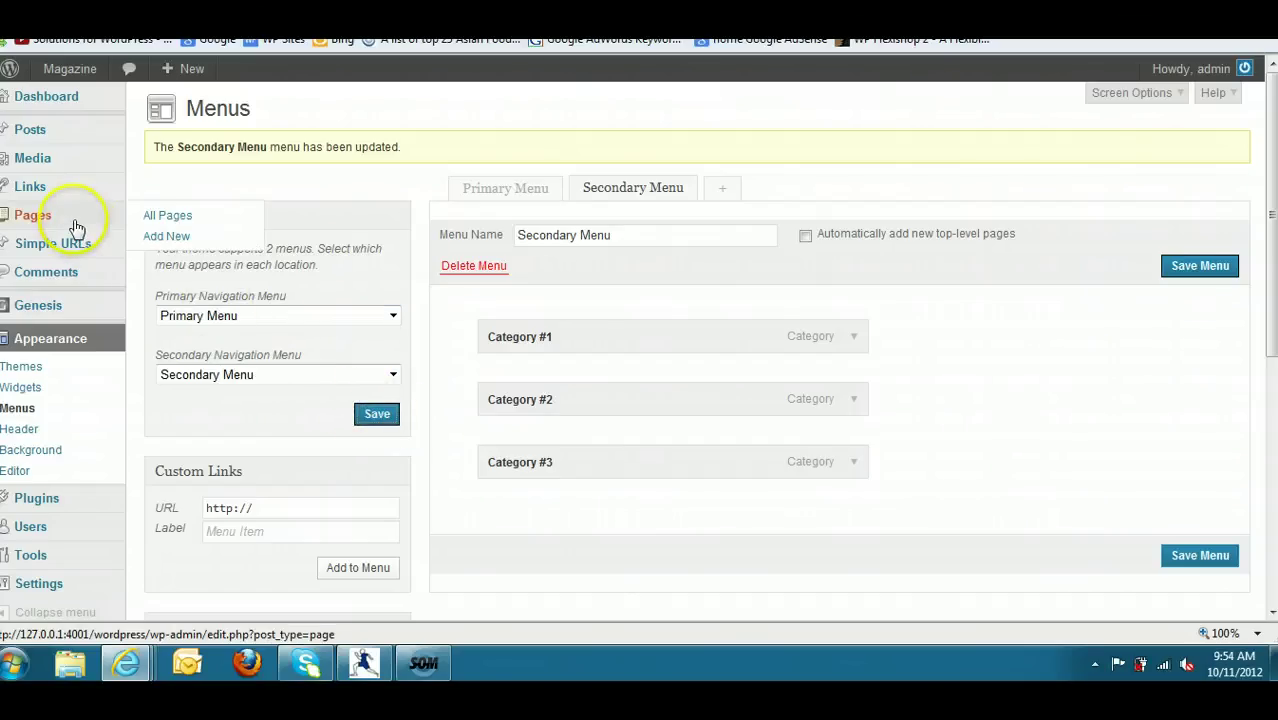
{"action": "left_click", "coordinate": [163, 235]}
{"action": "left_click", "coordinate": [218, 173]}
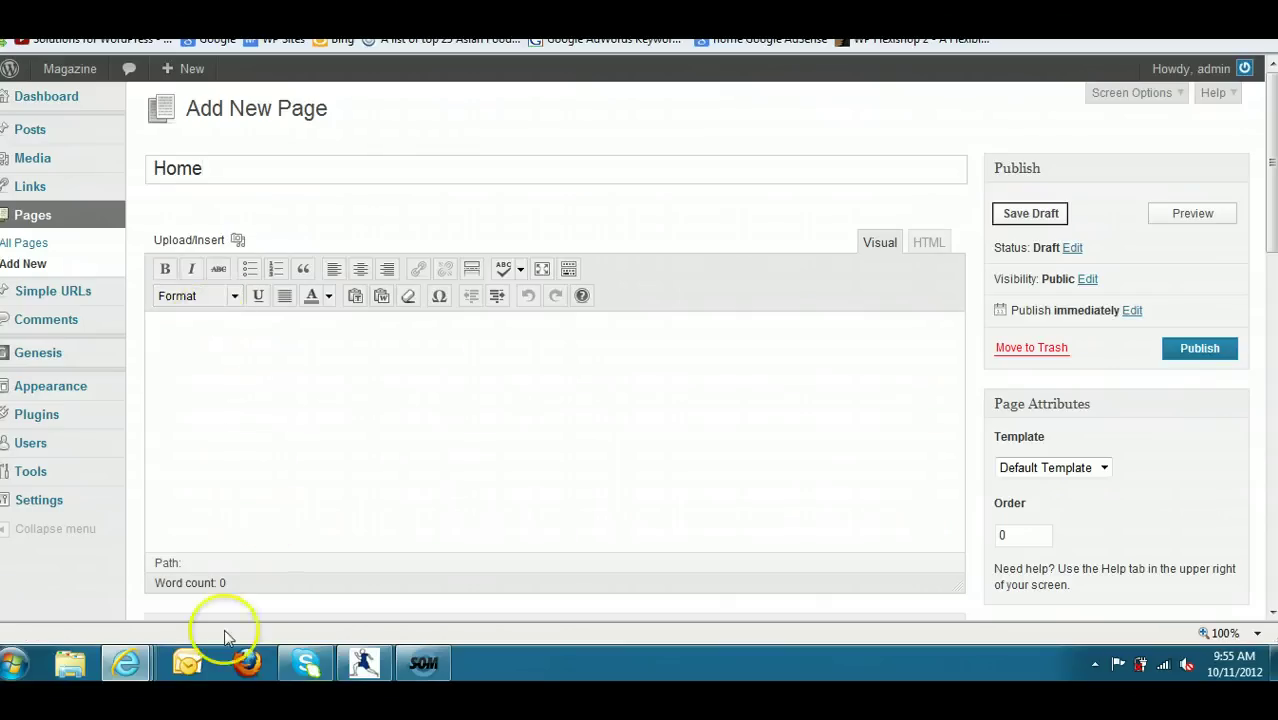
{"action": "mouse_move", "coordinate": [128, 672]}
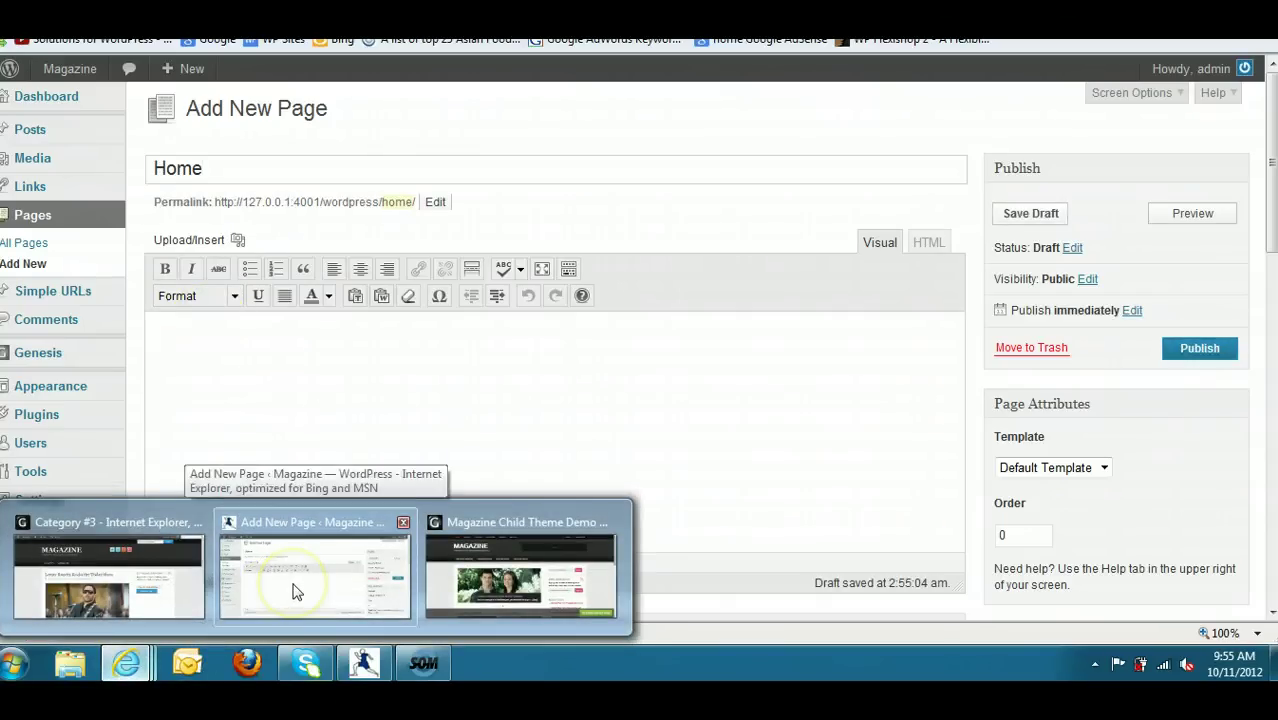
{"action": "left_click", "coordinate": [292, 585]}
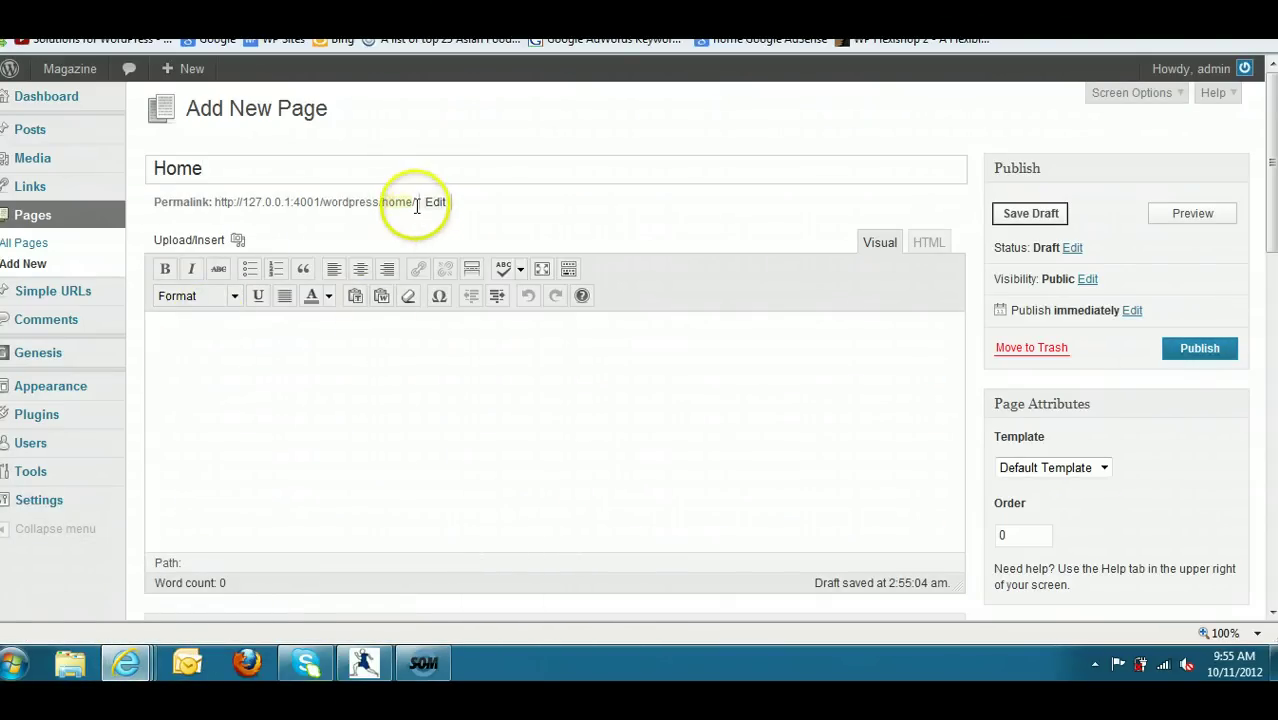
{"action": "left_click_drag", "start_coordinate": [416, 203], "coordinate": [232, 202]}
{"action": "right_click", "coordinate": [232, 202]}
{"action": "left_click", "coordinate": [270, 232]}
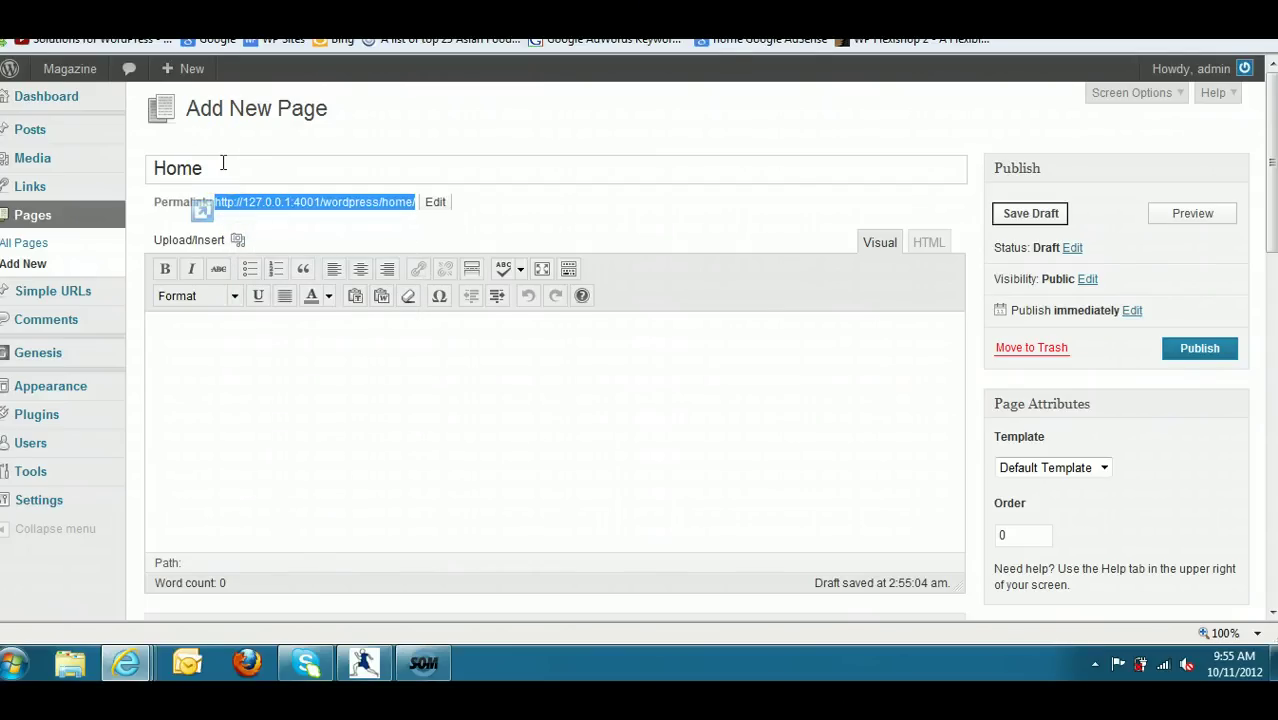
{"action": "left_click", "coordinate": [380, 202]}
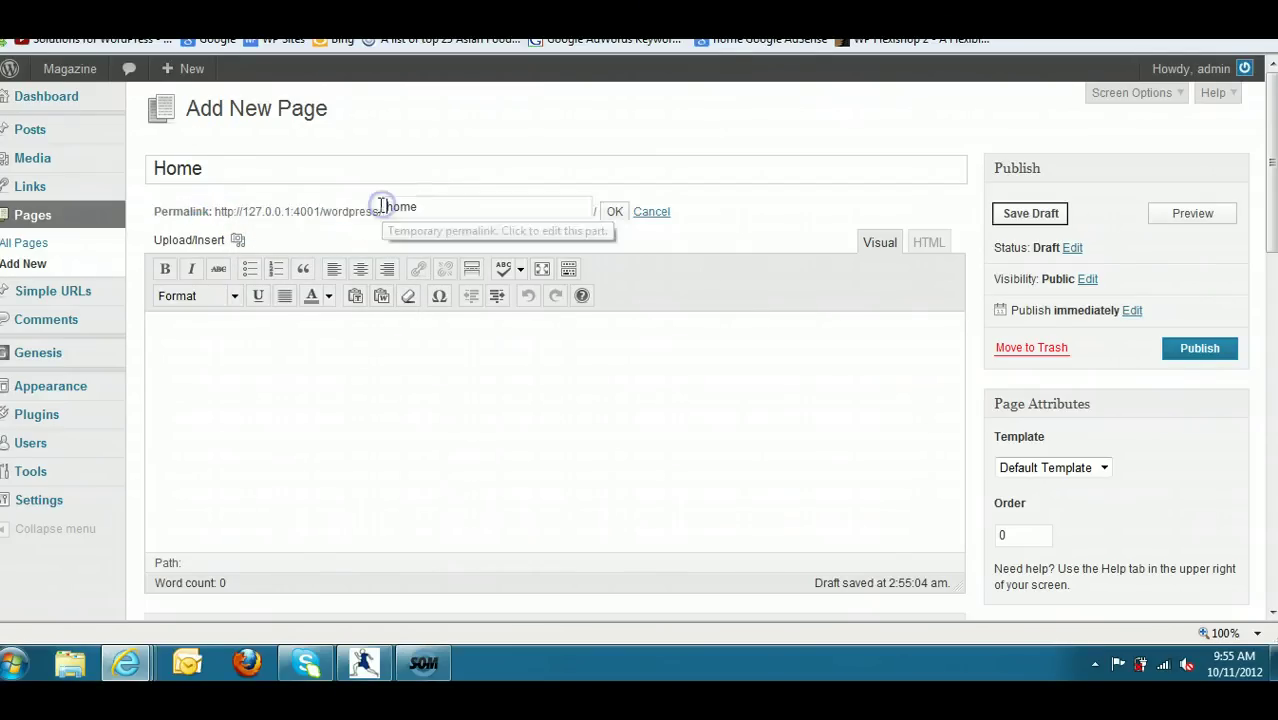
{"action": "left_click_drag", "start_coordinate": [380, 215], "coordinate": [275, 213]}
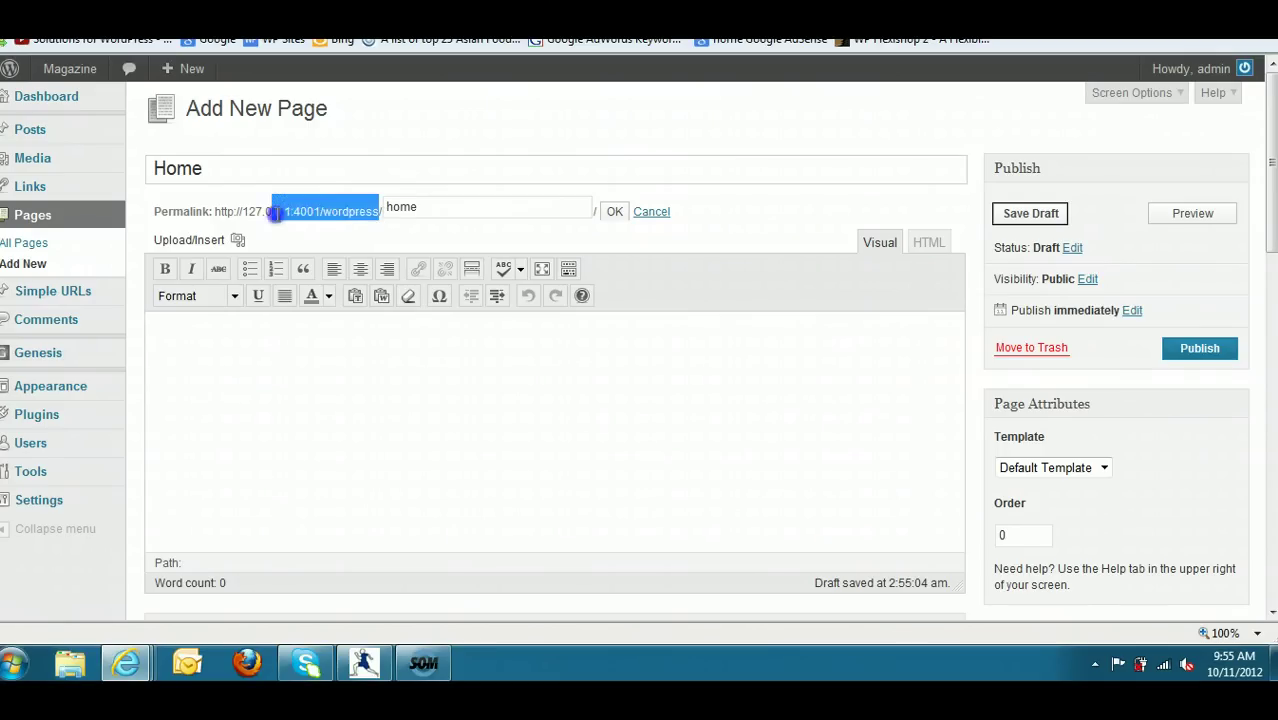
{"action": "right_click", "coordinate": [246, 216]}
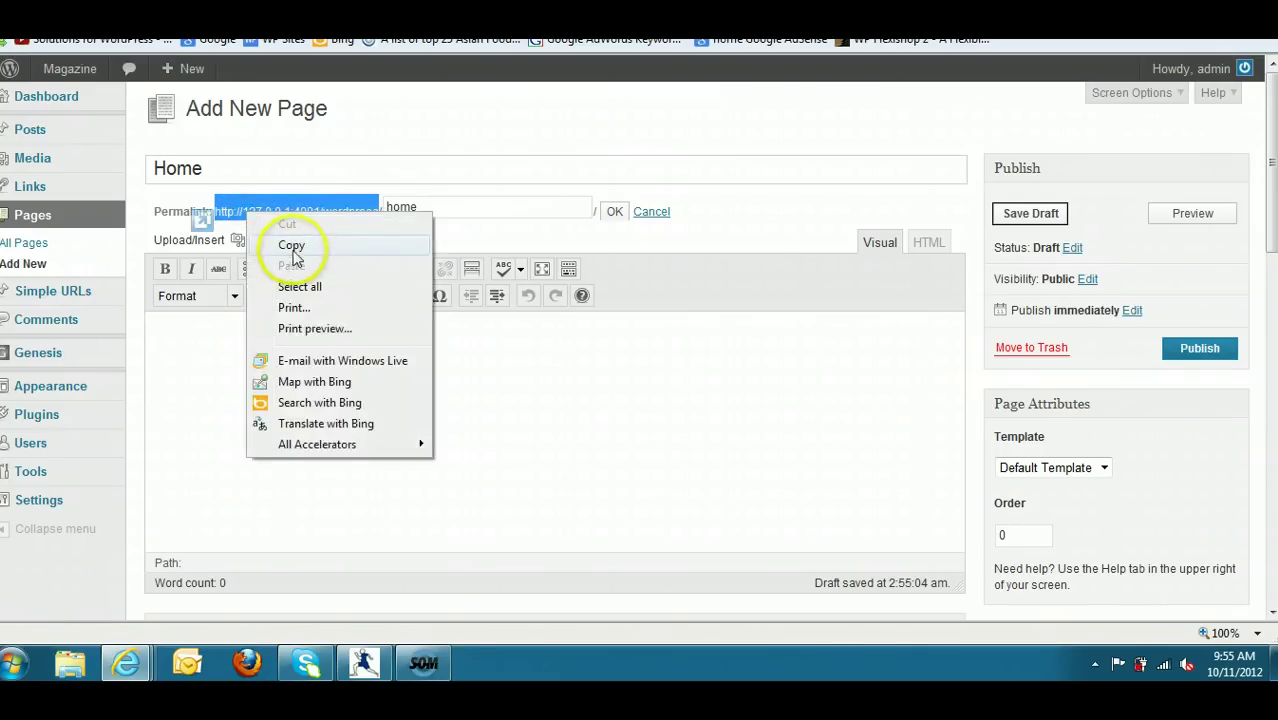
{"action": "left_click", "coordinate": [288, 245]}
Publish the Home page, leaving its permalink slug as it is.
{"action": "left_click", "coordinate": [390, 238]}
{"action": "left_click", "coordinate": [1205, 352]}
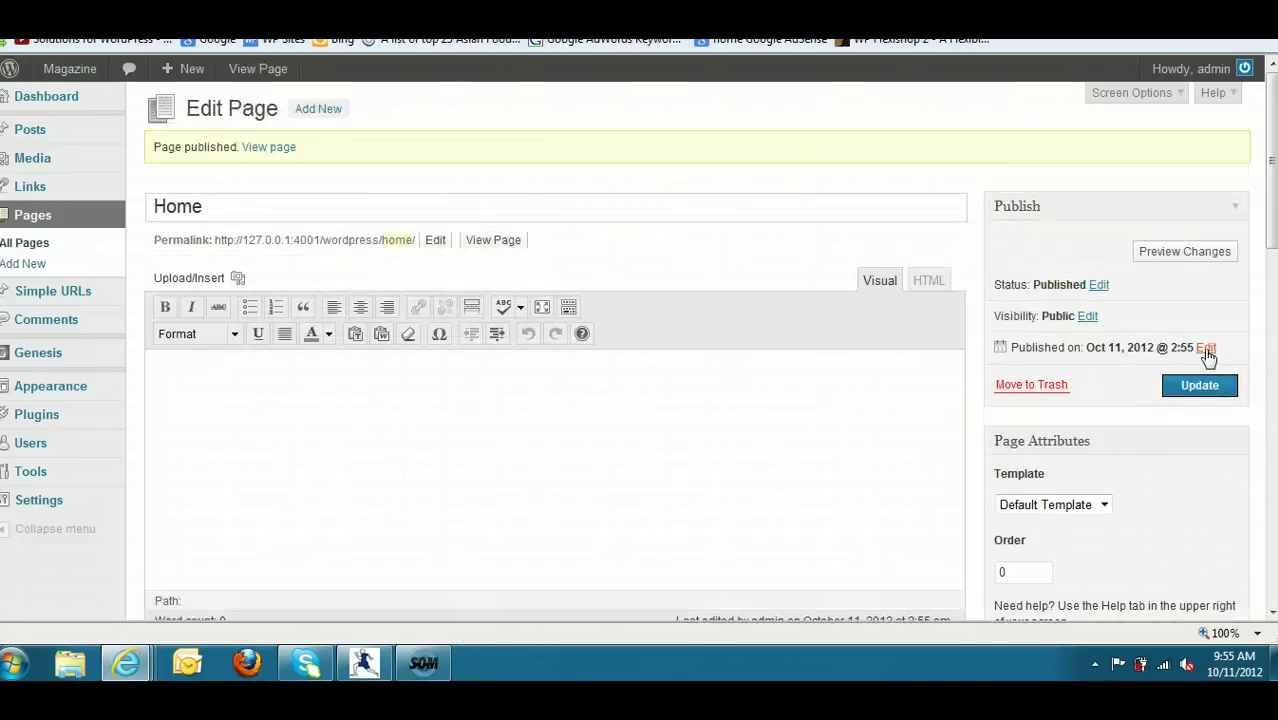
{"action": "mouse_move", "coordinate": [126, 660]}
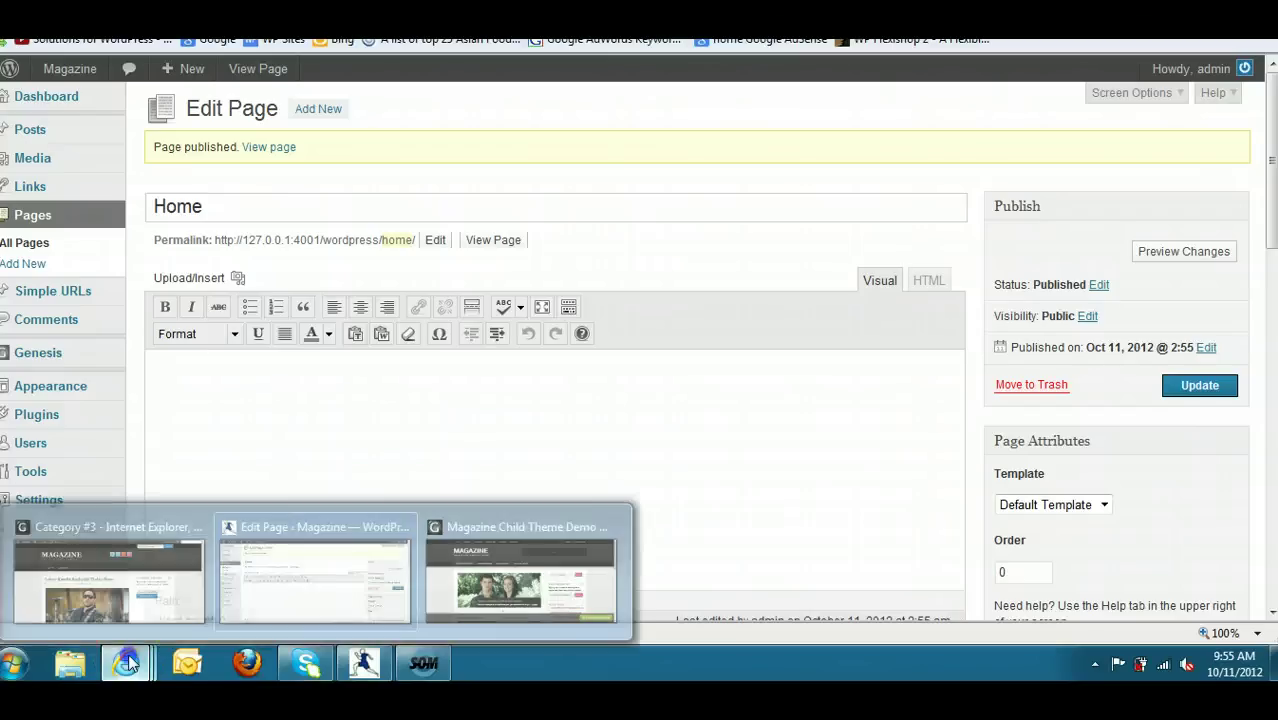
{"action": "left_click", "coordinate": [265, 597]}
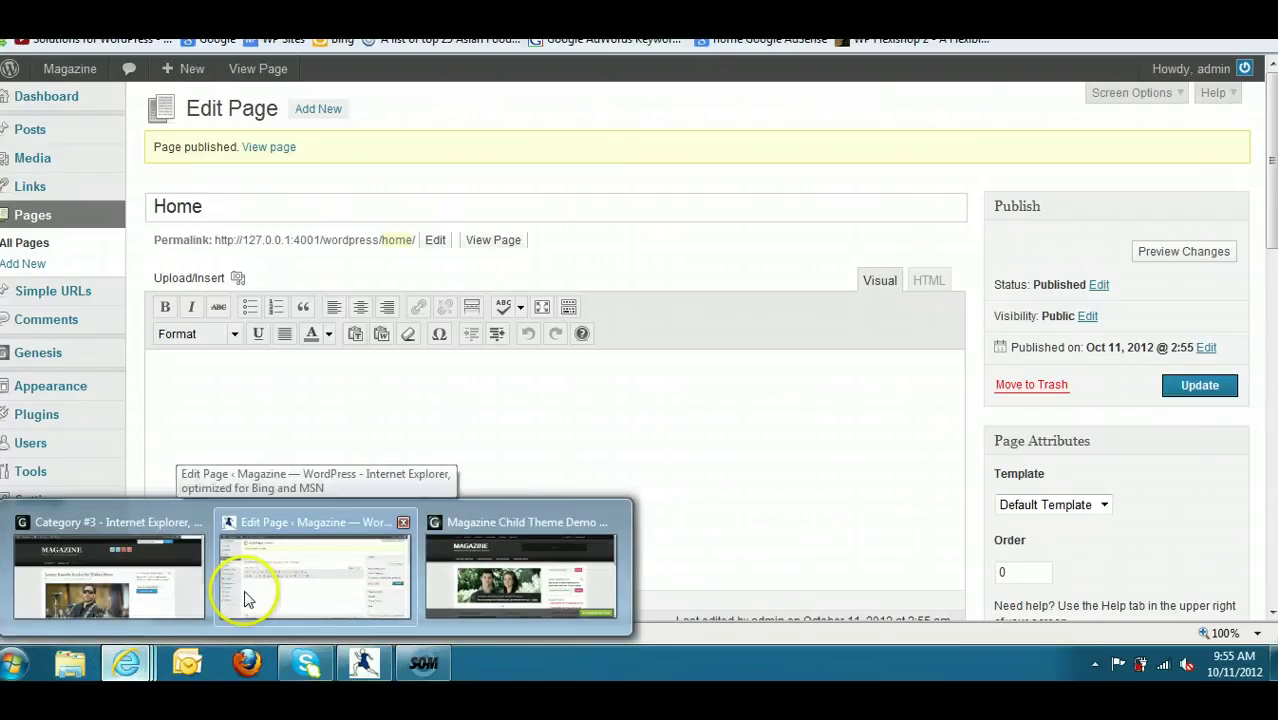
{"action": "left_click", "coordinate": [247, 597]}
Add the Home page to the Primary Menu in the menu management and save the menu.
{"action": "mouse_move", "coordinate": [103, 384]}
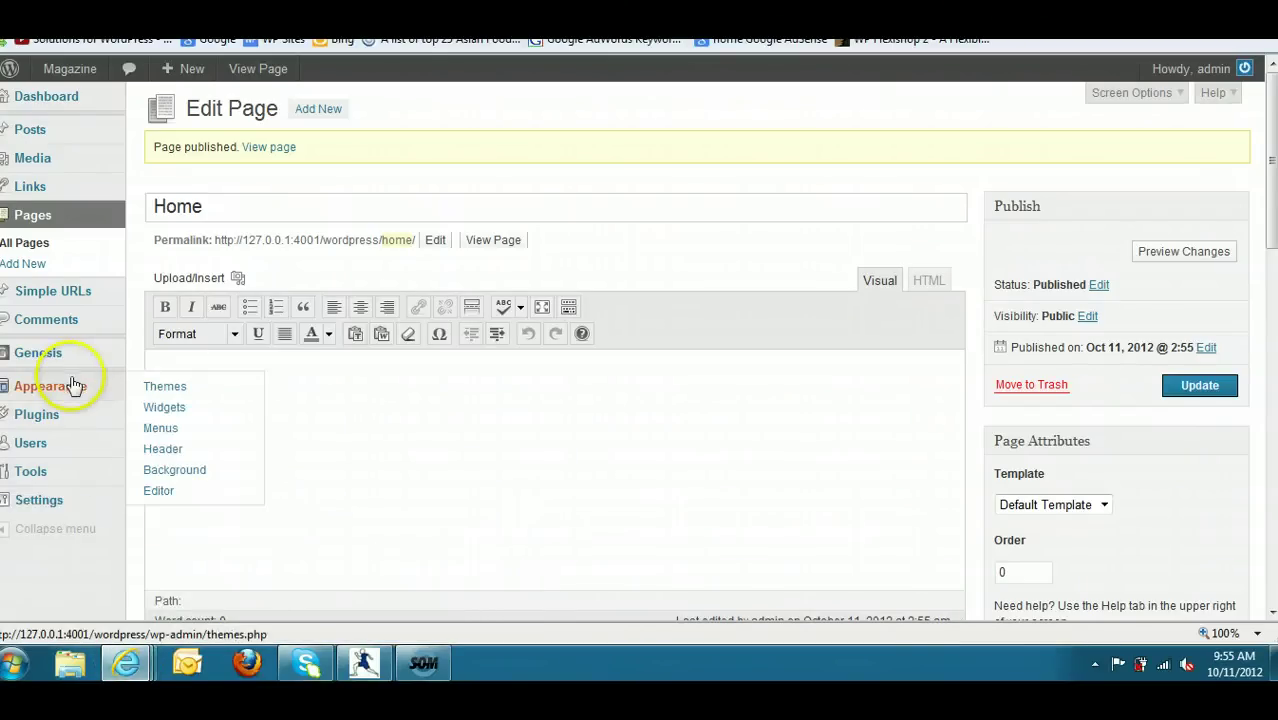
{"action": "left_click", "coordinate": [158, 428]}
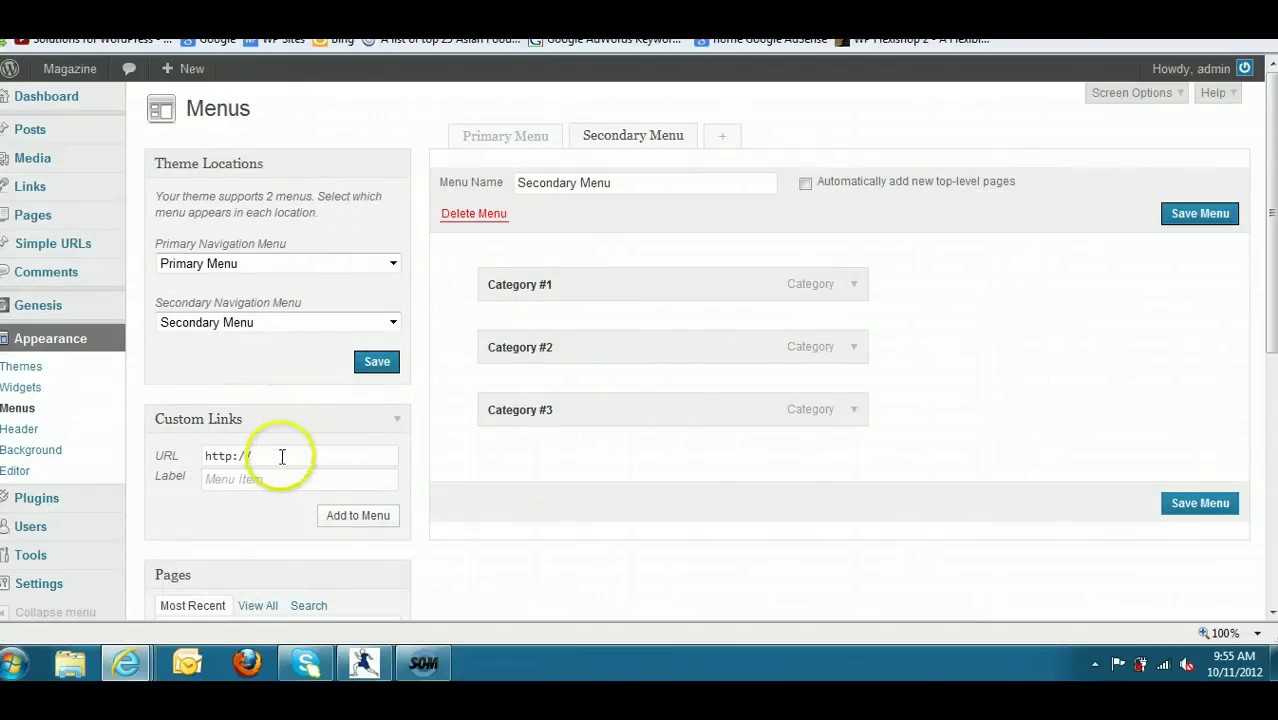
{"action": "scroll", "coordinate": [1000, 360], "scroll_direction": "down", "scroll_amount": 2}
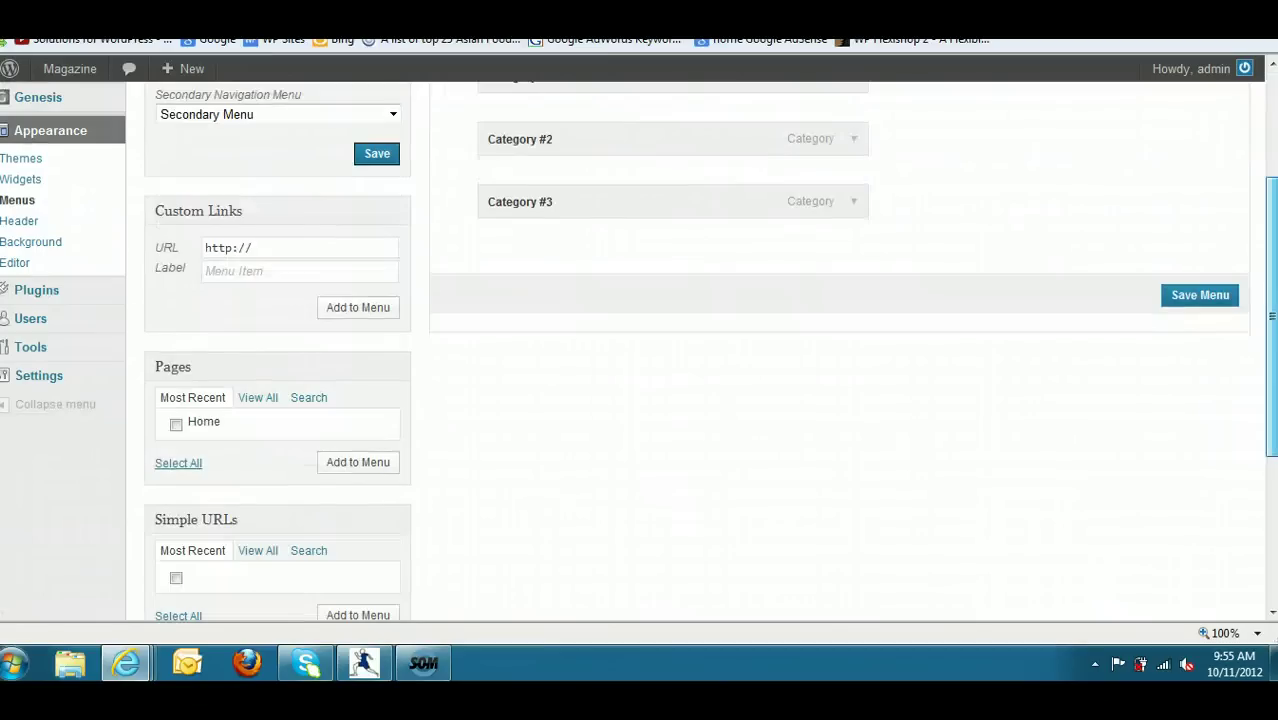
{"action": "left_click", "coordinate": [176, 428]}
{"action": "scroll", "coordinate": [1270, 322], "scroll_direction": "up", "scroll_amount": 2}
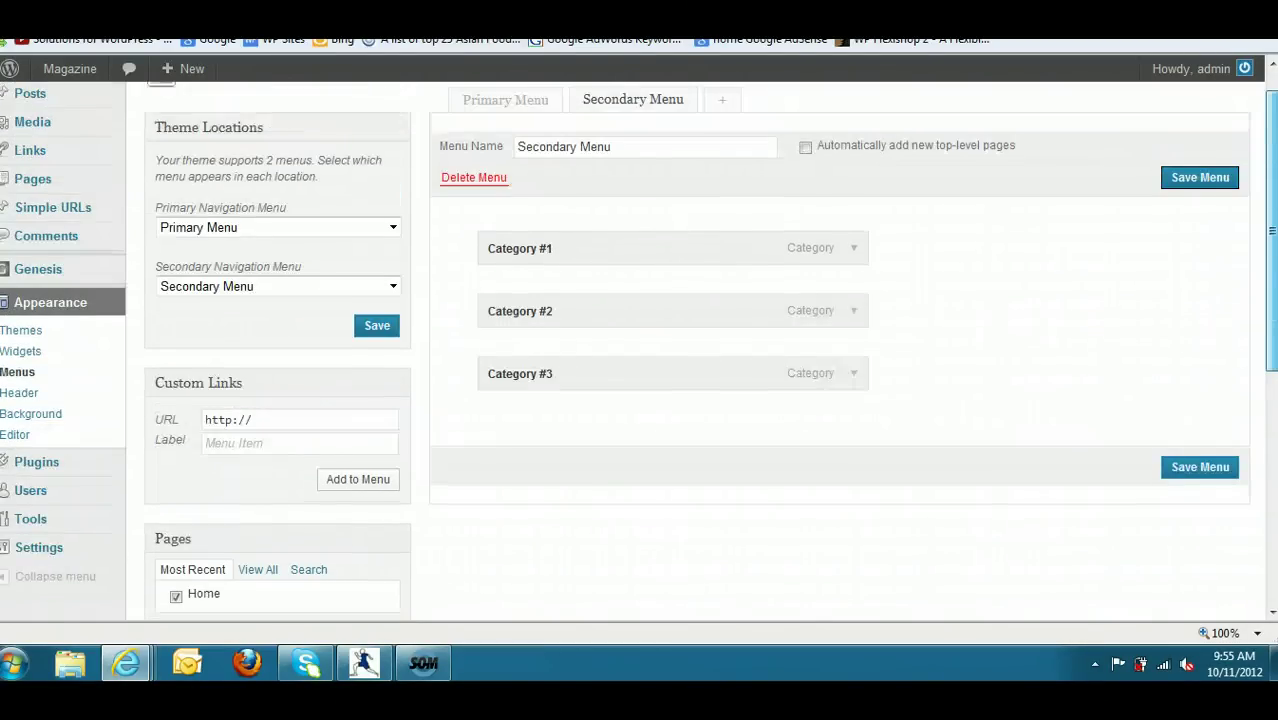
{"action": "left_click", "coordinate": [500, 100]}
{"action": "scroll", "coordinate": [452, 413], "scroll_direction": "down", "scroll_amount": 1}
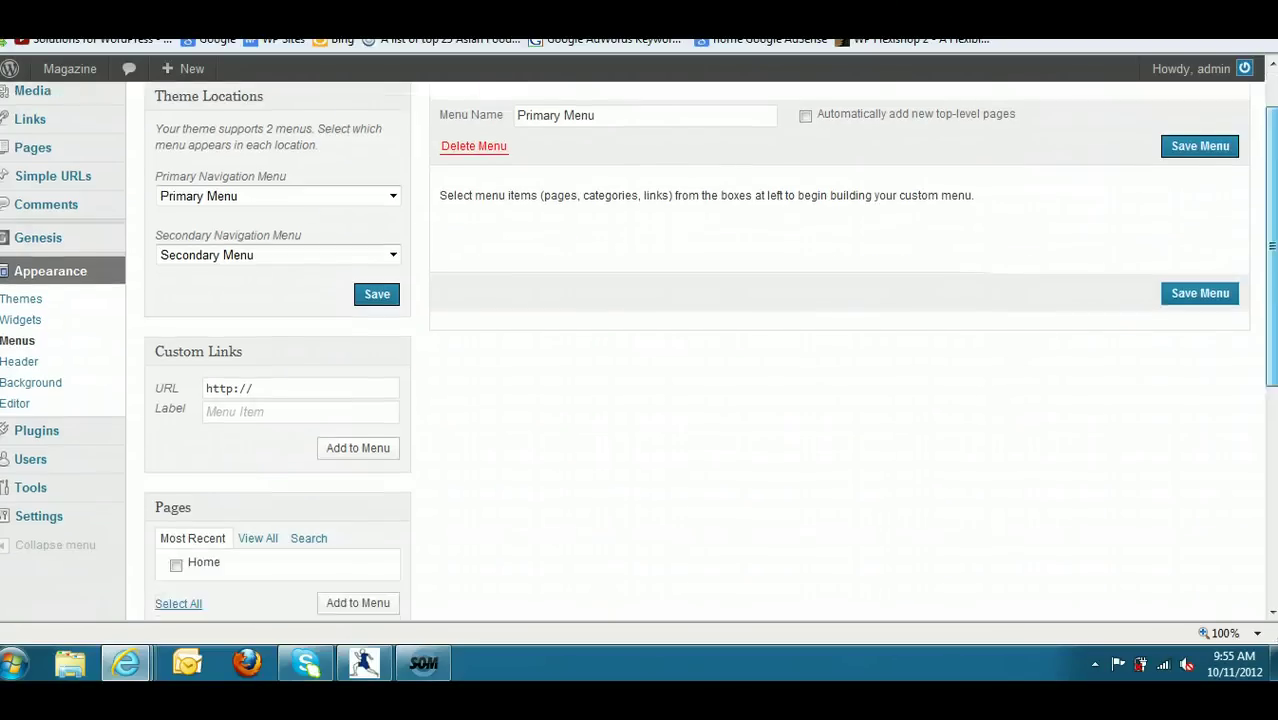
{"action": "scroll", "coordinate": [638, 350], "scroll_direction": "down", "scroll_amount": 3}
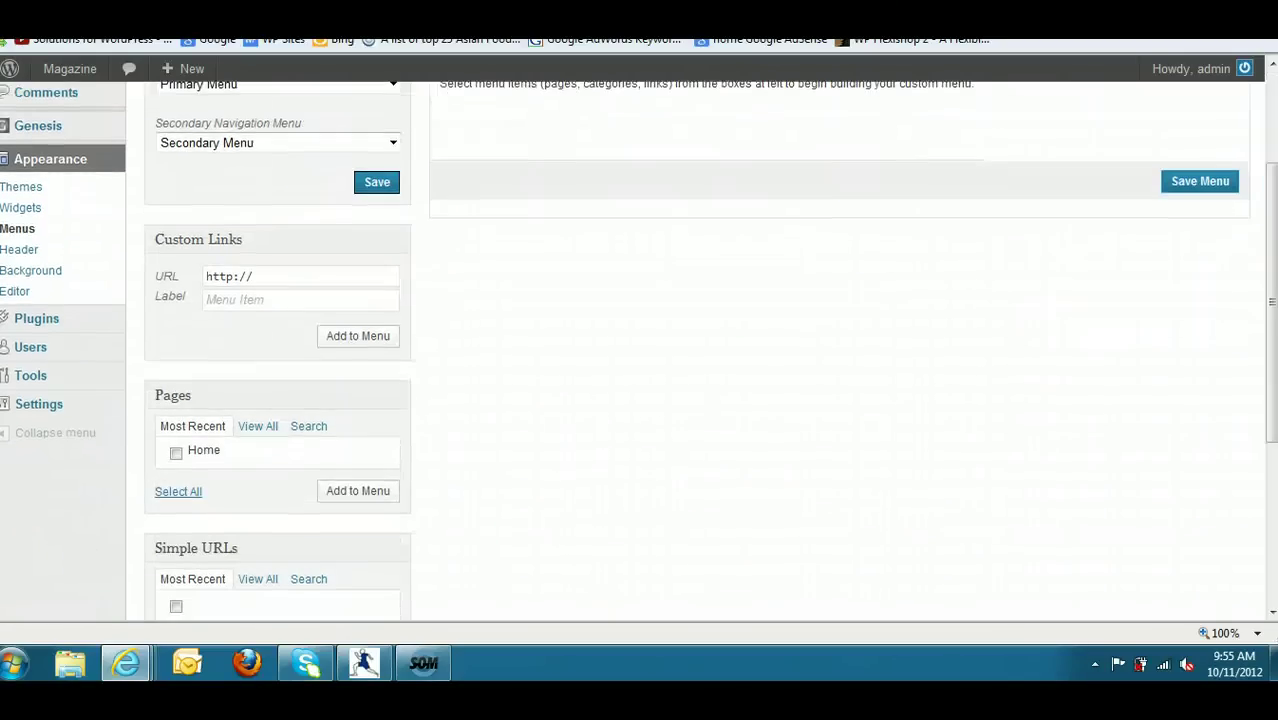
{"action": "left_click", "coordinate": [177, 452]}
{"action": "scroll", "coordinate": [1067, 357], "scroll_direction": "up", "scroll_amount": 4}
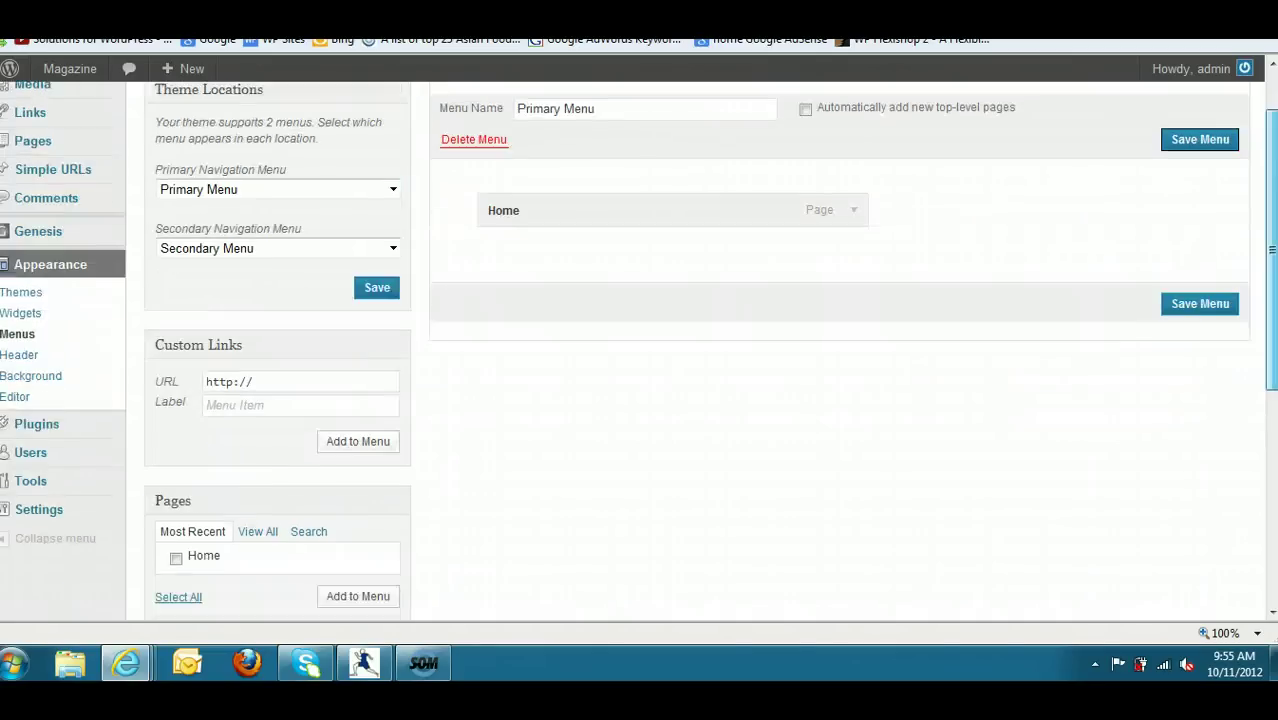
{"action": "left_click", "coordinate": [1213, 385]}
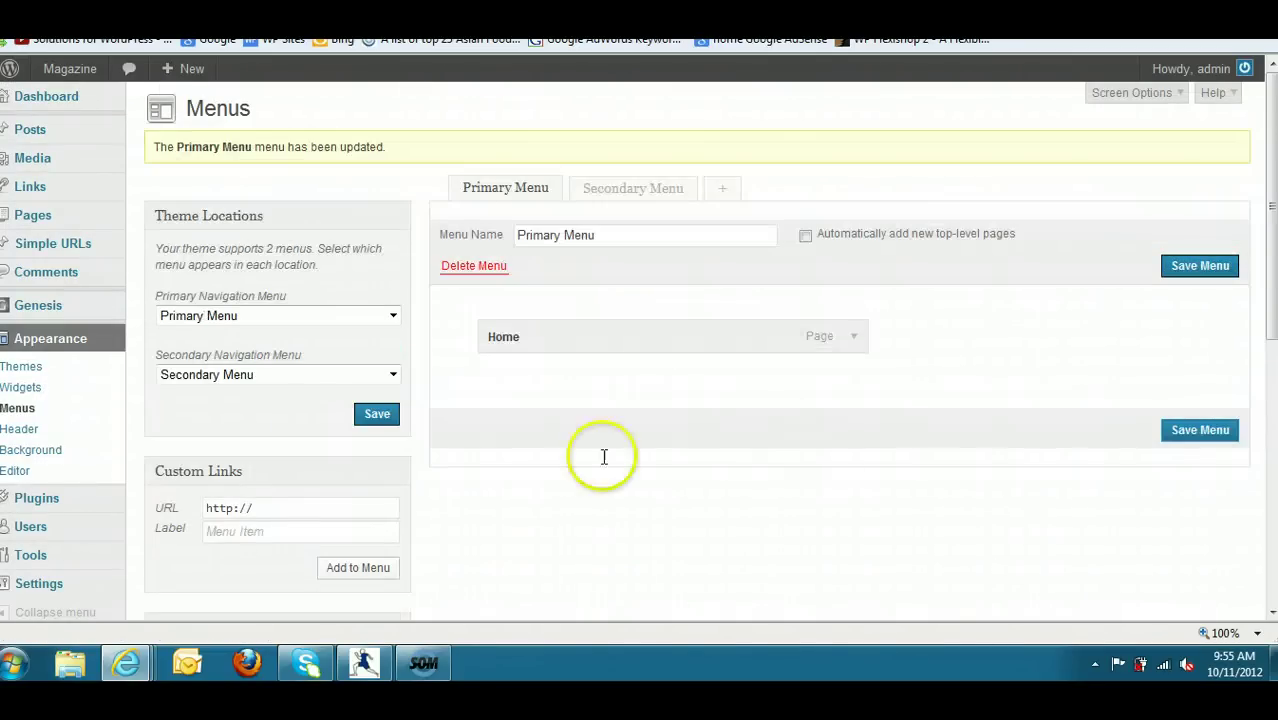
Switch to the site's front end, reload it and open the Home page from the primary navigation.
{"action": "left_click", "coordinate": [127, 662]}
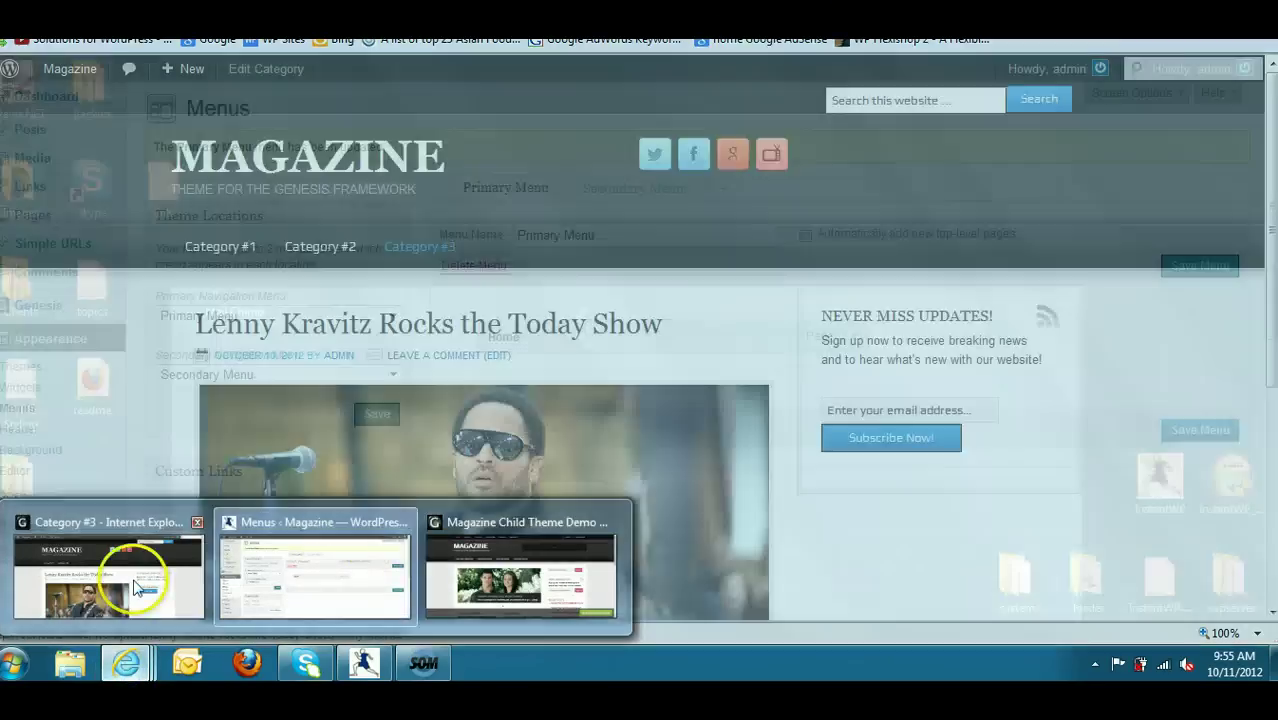
{"action": "left_click", "coordinate": [143, 585]}
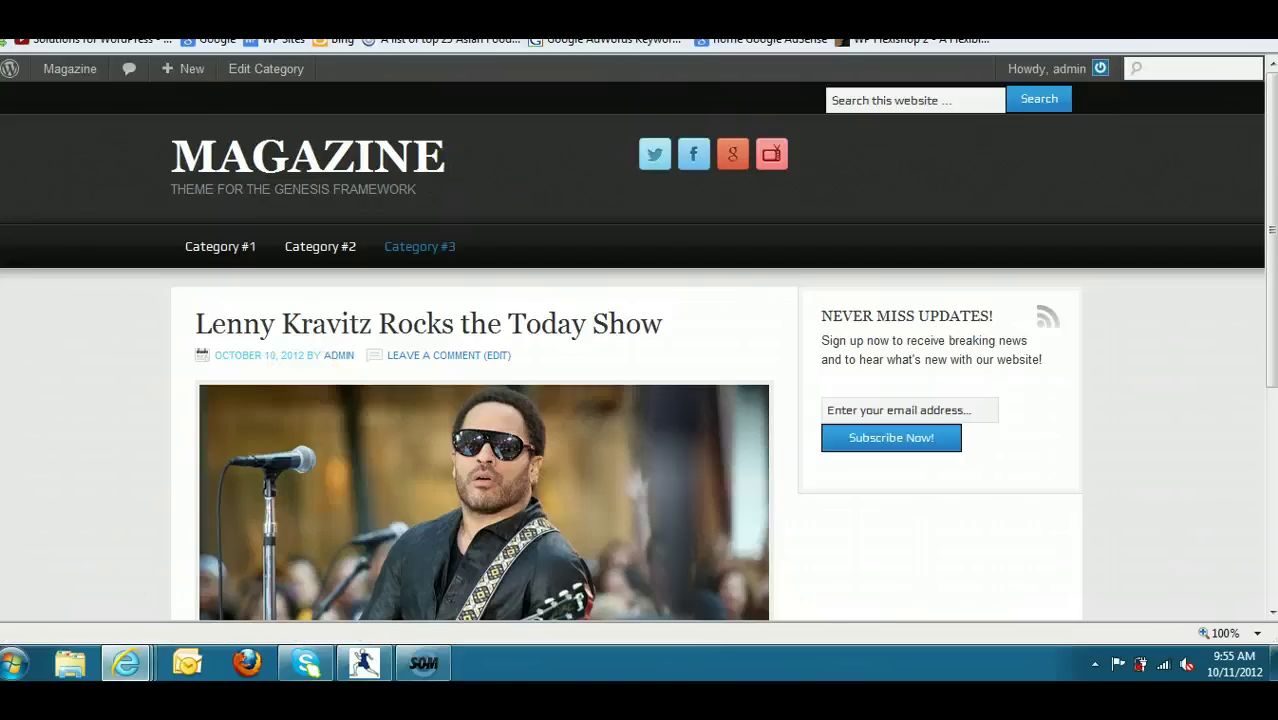
{"action": "key", "text": "F5"}
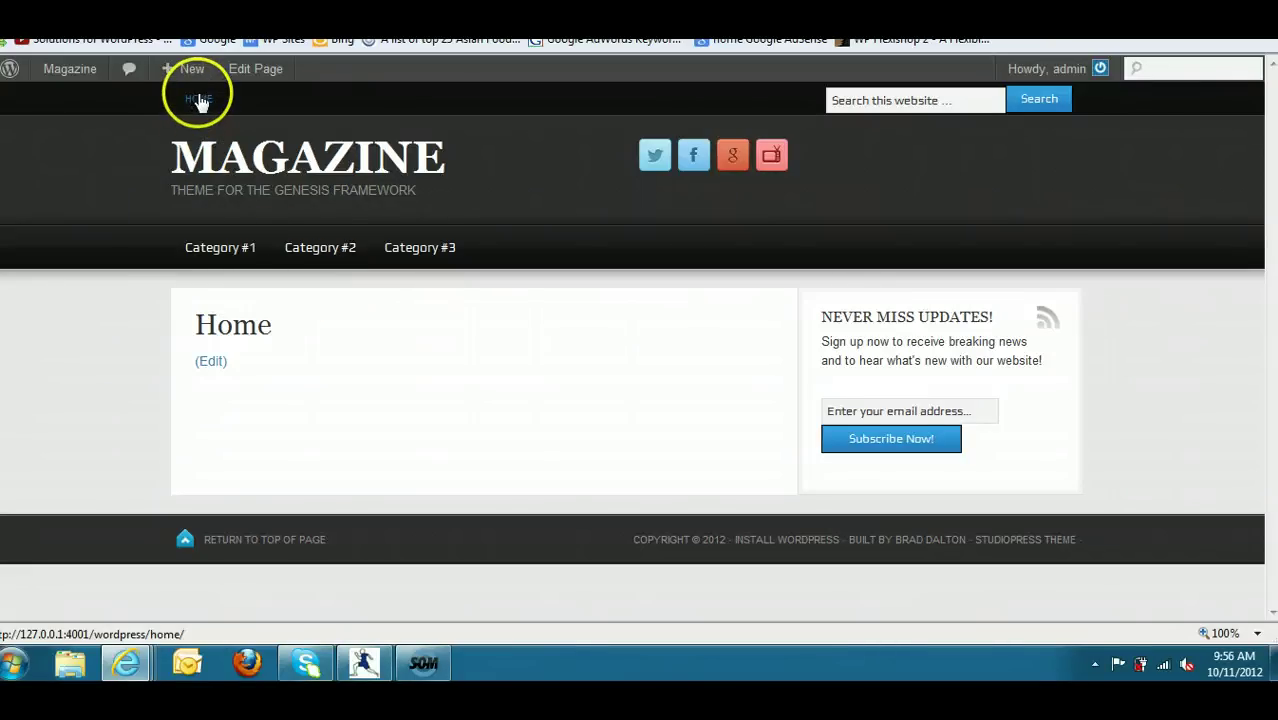
Return to the WordPress admin, open the Home page for editing and move it to the trash.
{"action": "mouse_move", "coordinate": [130, 662]}
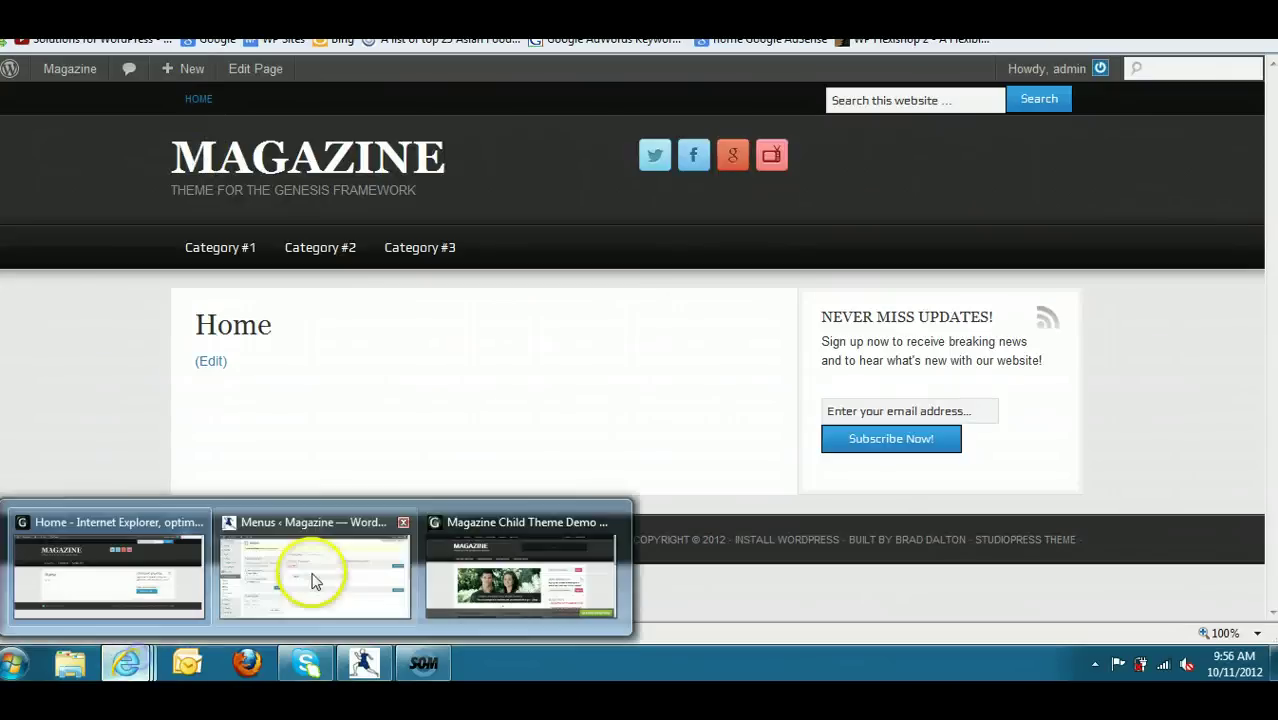
{"action": "left_click", "coordinate": [314, 580]}
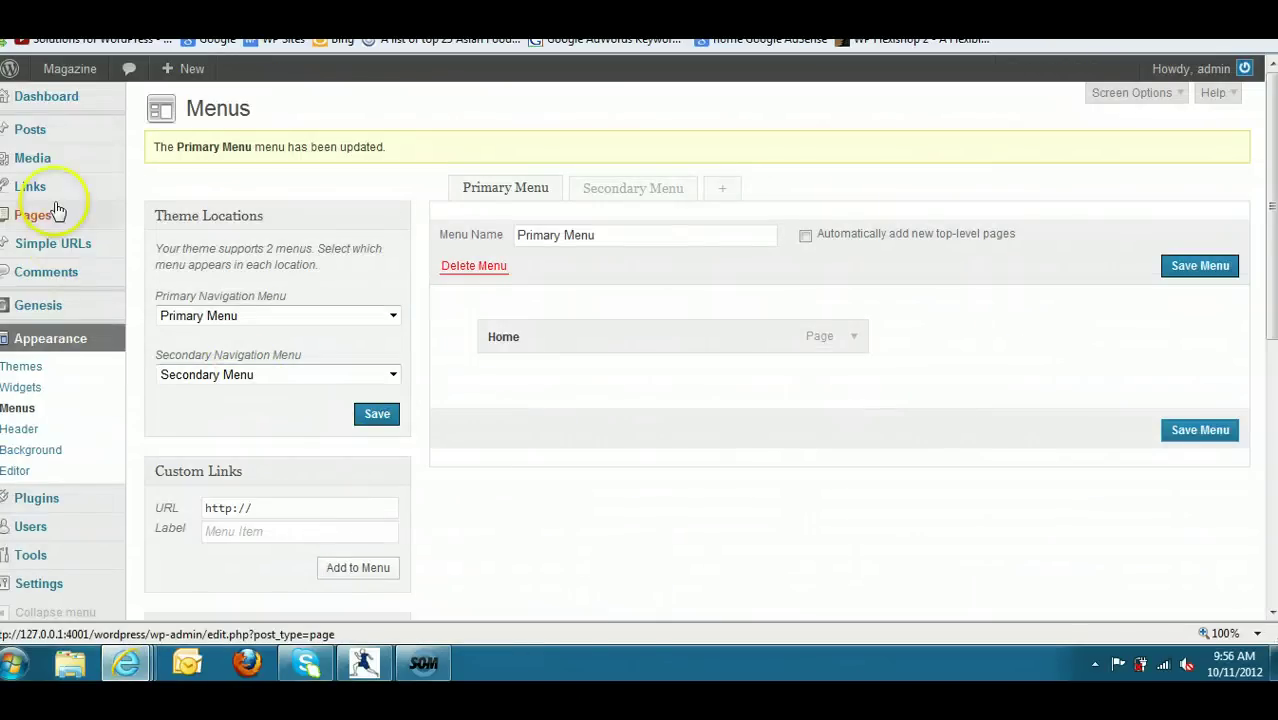
{"action": "mouse_move", "coordinate": [52, 215]}
{"action": "left_click", "coordinate": [165, 213]}
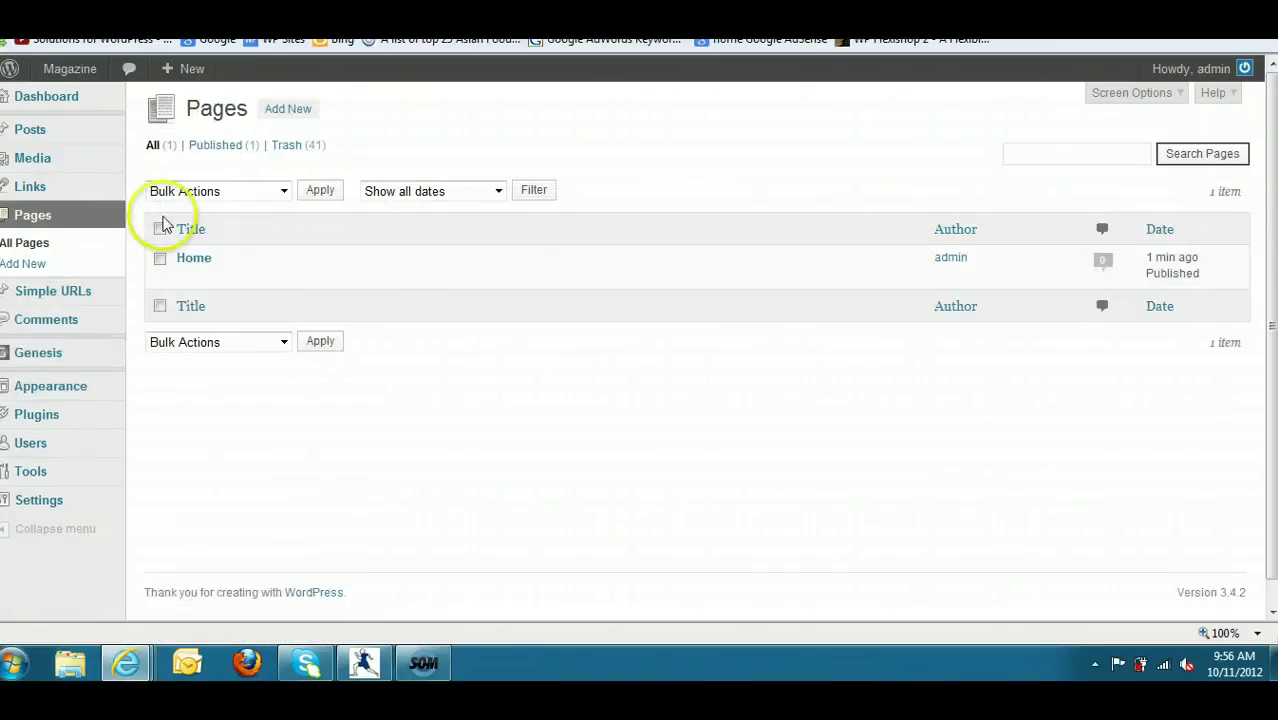
{"action": "left_click", "coordinate": [195, 259]}
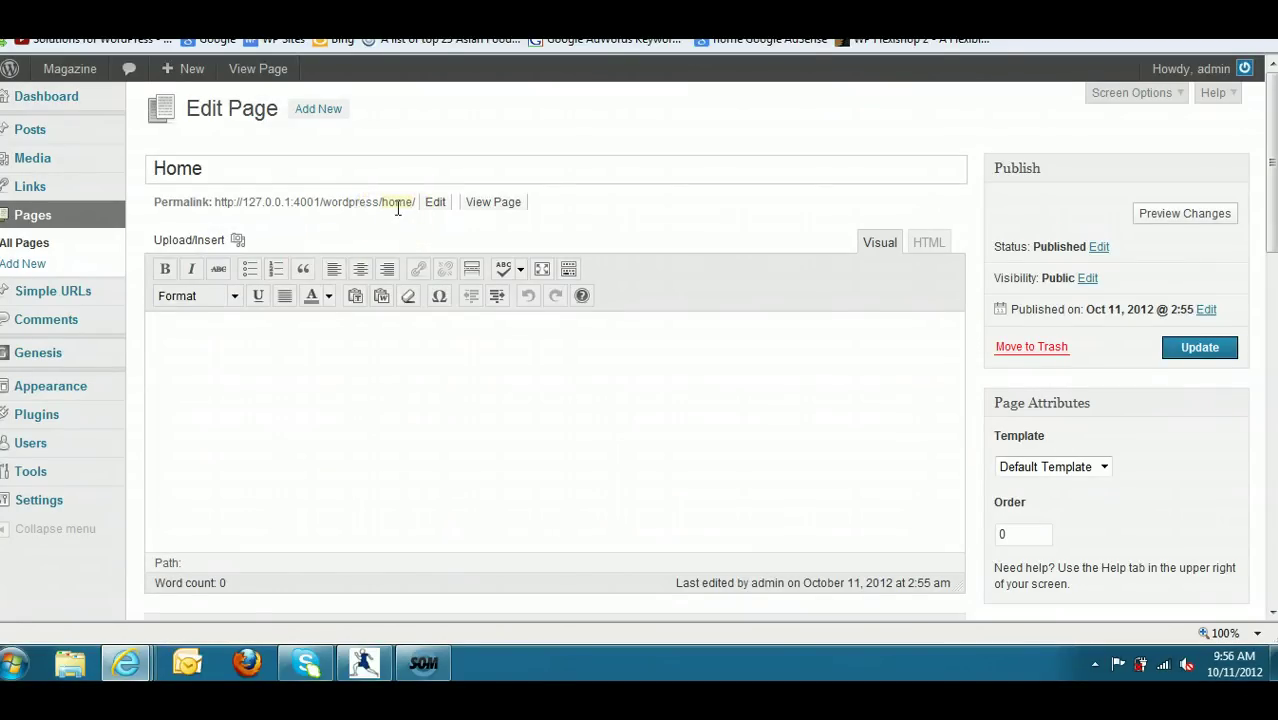
{"action": "left_click", "coordinate": [1031, 347]}
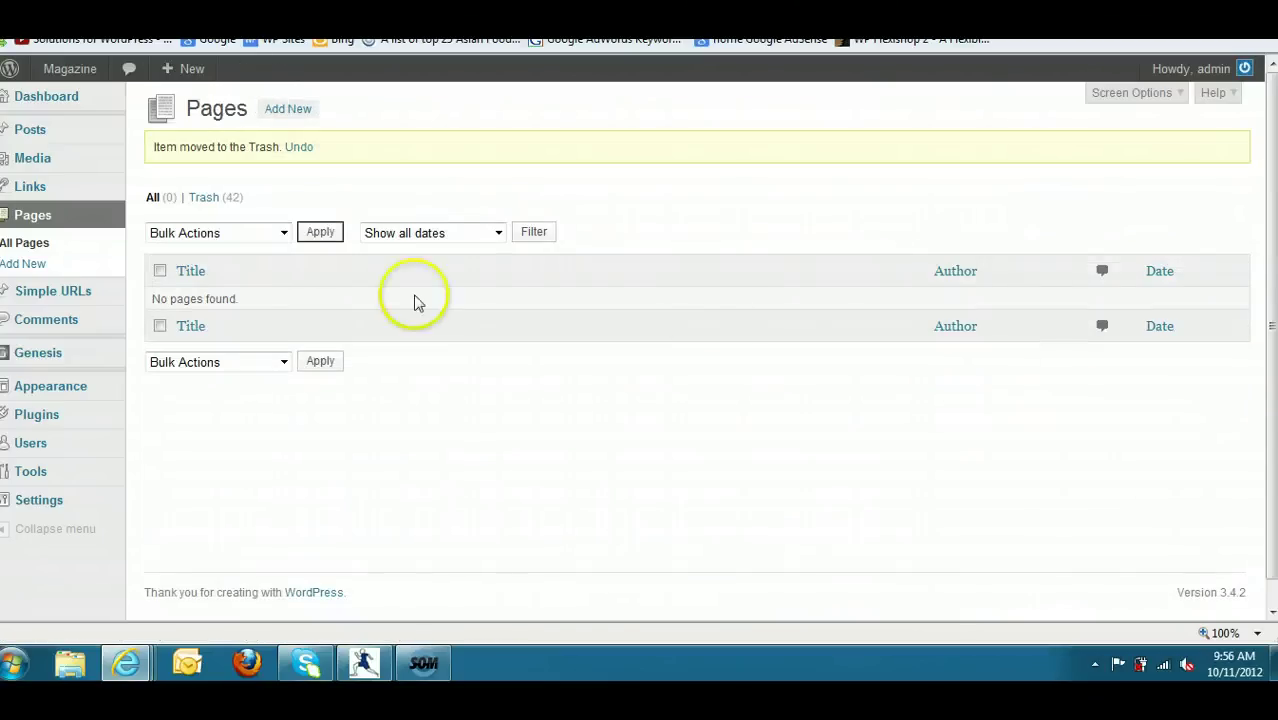
Remove the Home page item from the Primary Menu and save the menu.
{"action": "mouse_move", "coordinate": [63, 391]}
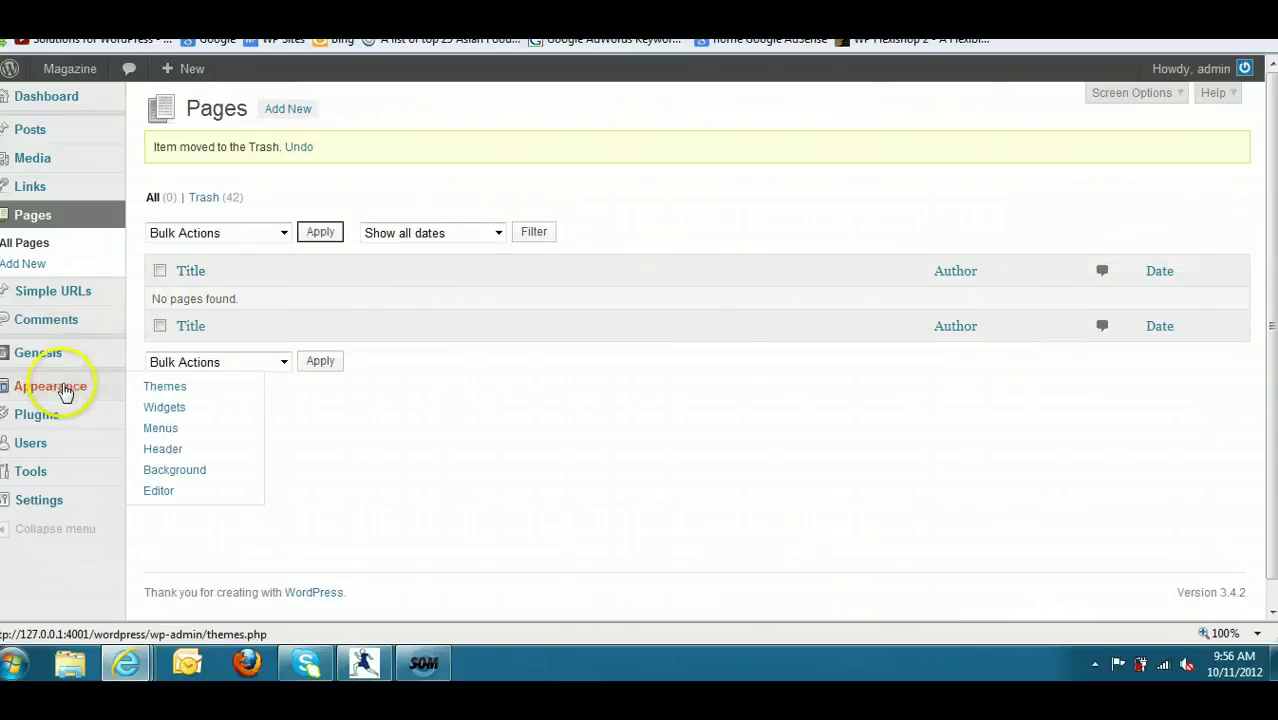
{"action": "left_click", "coordinate": [162, 430]}
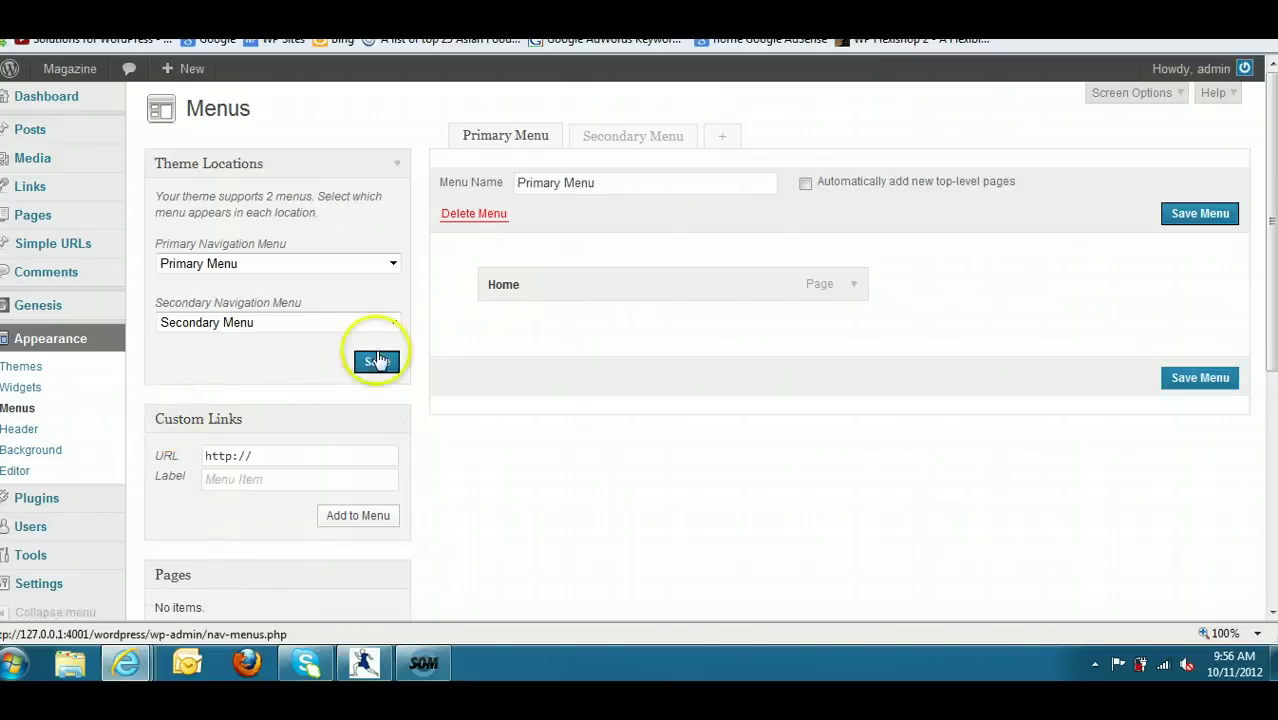
{"action": "left_click", "coordinate": [854, 290]}
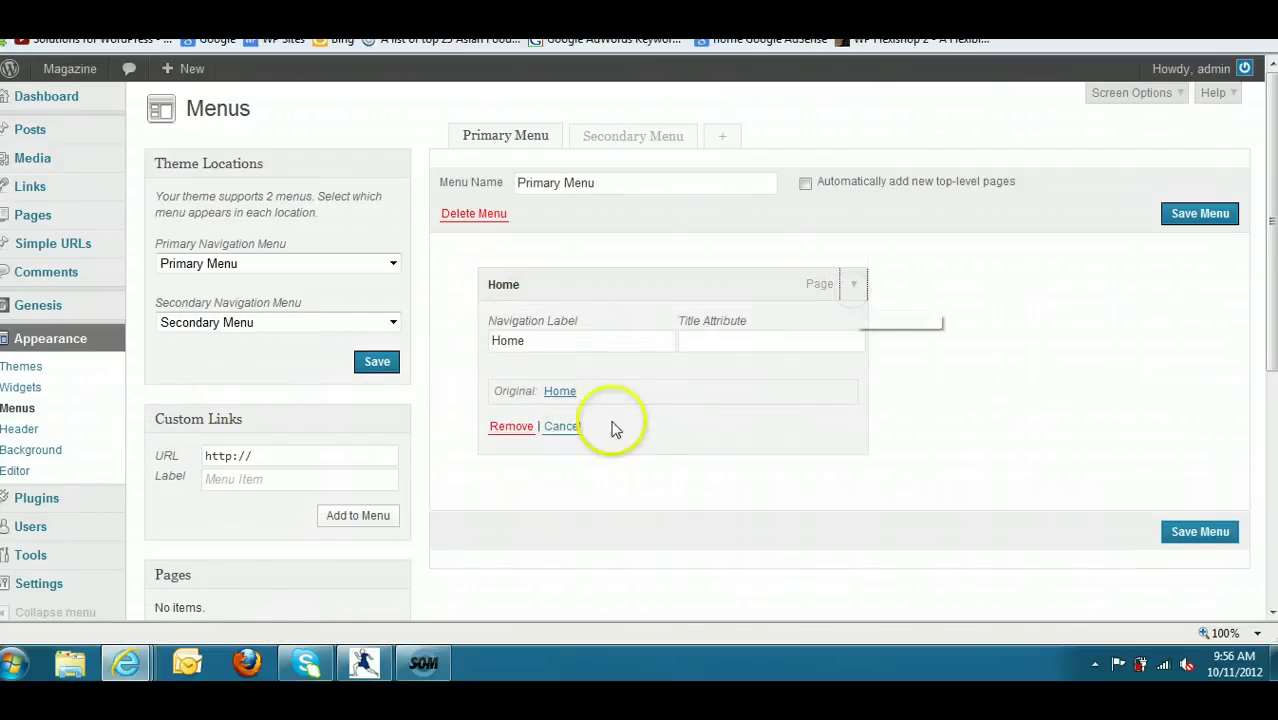
{"action": "left_click", "coordinate": [510, 428]}
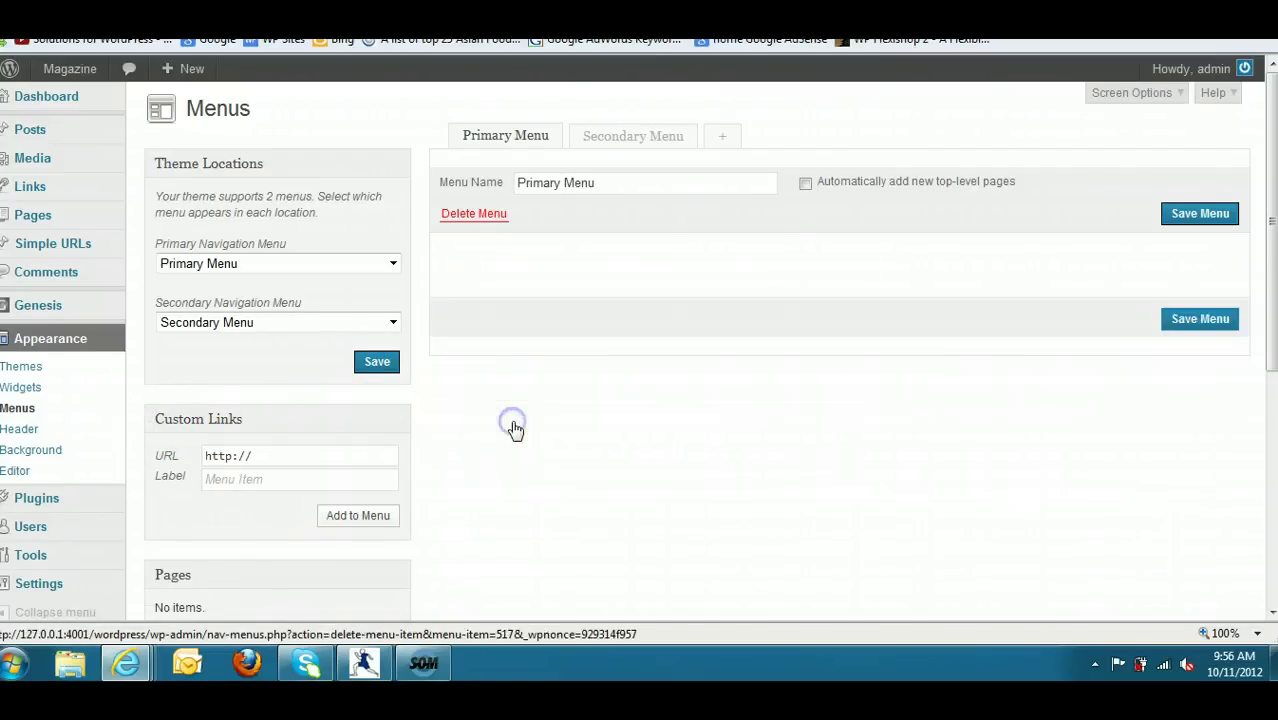
{"action": "left_click", "coordinate": [1198, 319]}
Label the new custom link Home and copy the site address from the browser's address field.
{"action": "left_click", "coordinate": [255, 535]}
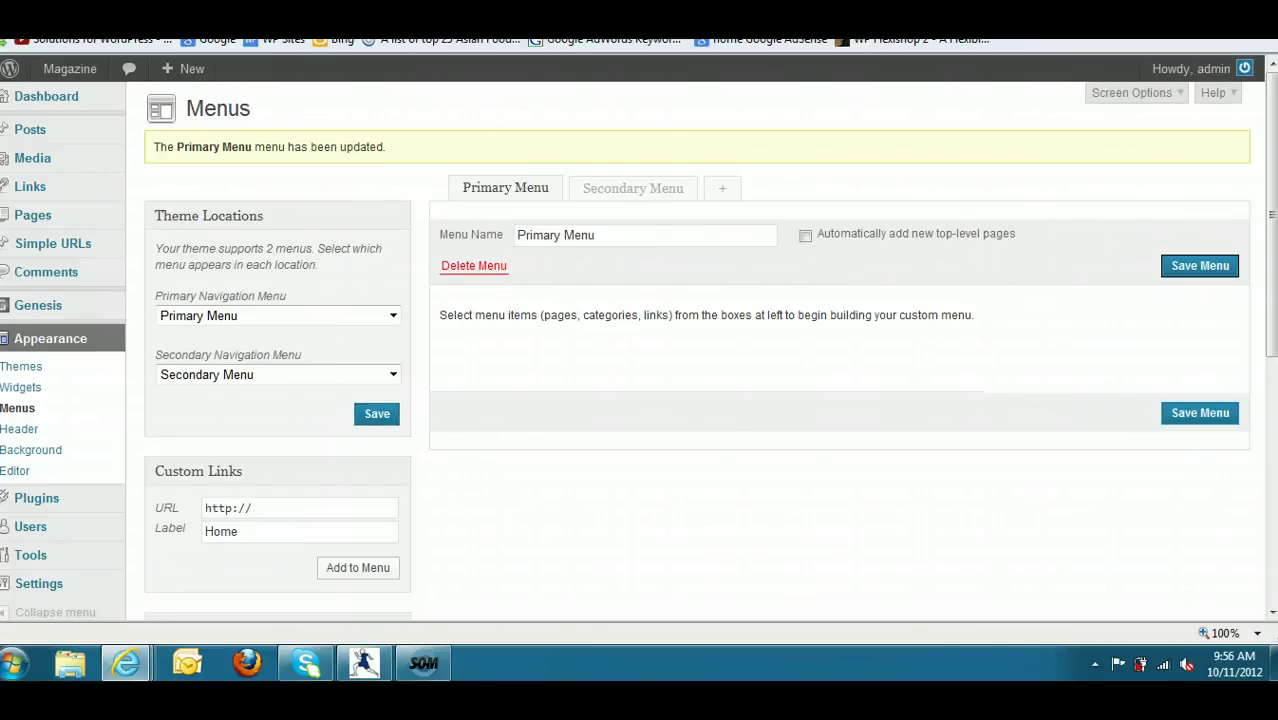
{"action": "left_click", "coordinate": [570, 30]}
{"action": "right_click", "coordinate": [130, 36]}
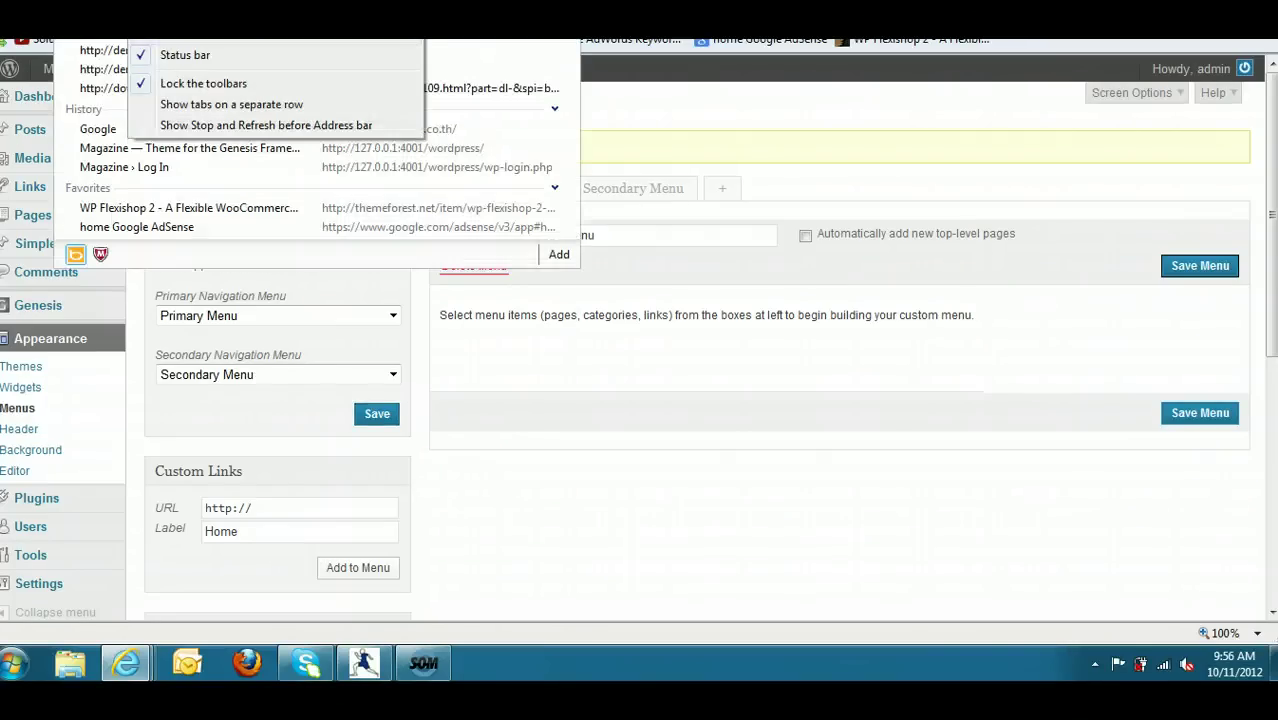
{"action": "key", "text": "Escape"}
{"action": "right_click", "coordinate": [135, 38]}
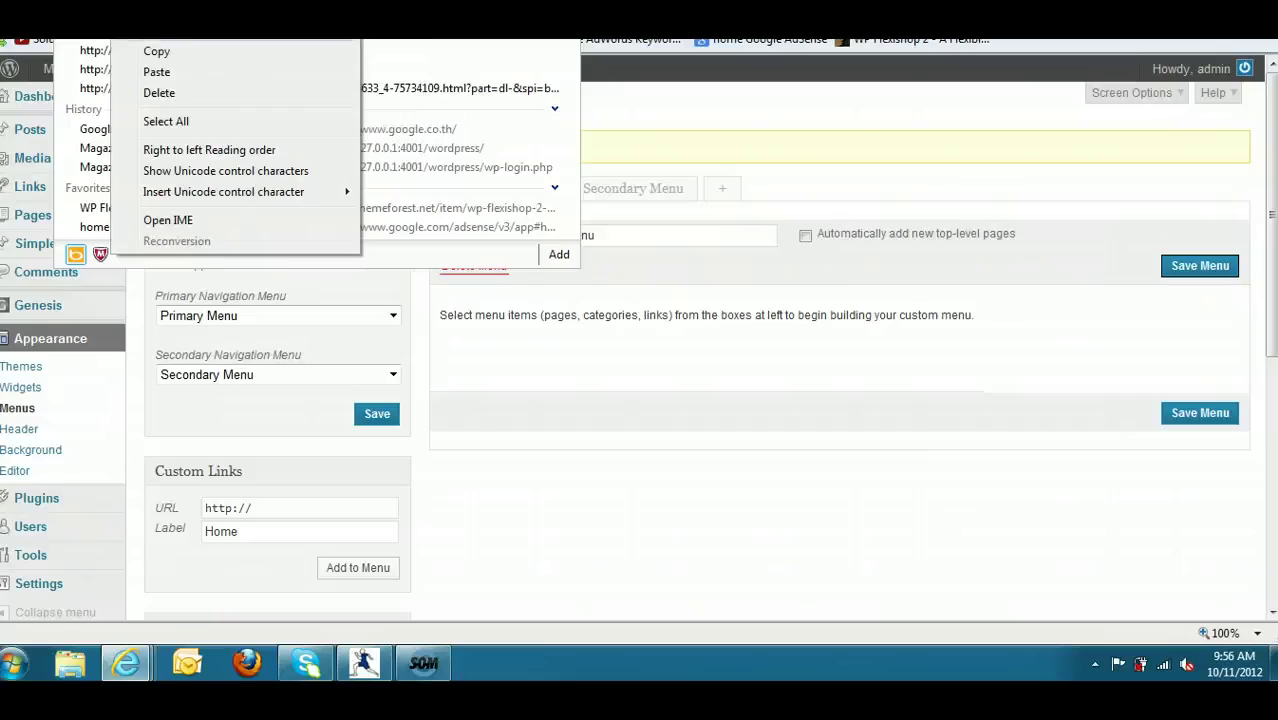
{"action": "left_click", "coordinate": [157, 49]}
{"action": "triple_click", "coordinate": [217, 505]}
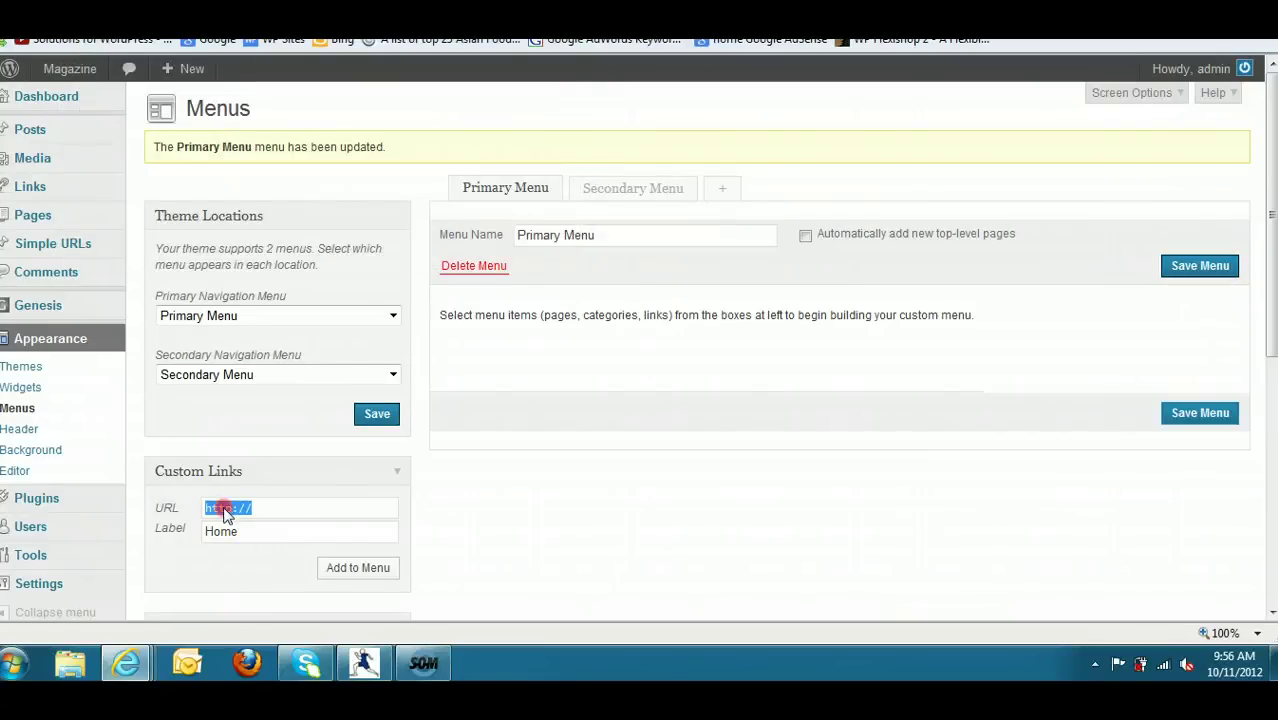
{"action": "right_click", "coordinate": [224, 510]}
{"action": "left_click", "coordinate": [270, 424]}
{"action": "right_click", "coordinate": [108, 31]}
{"action": "left_click", "coordinate": [143, 48]}
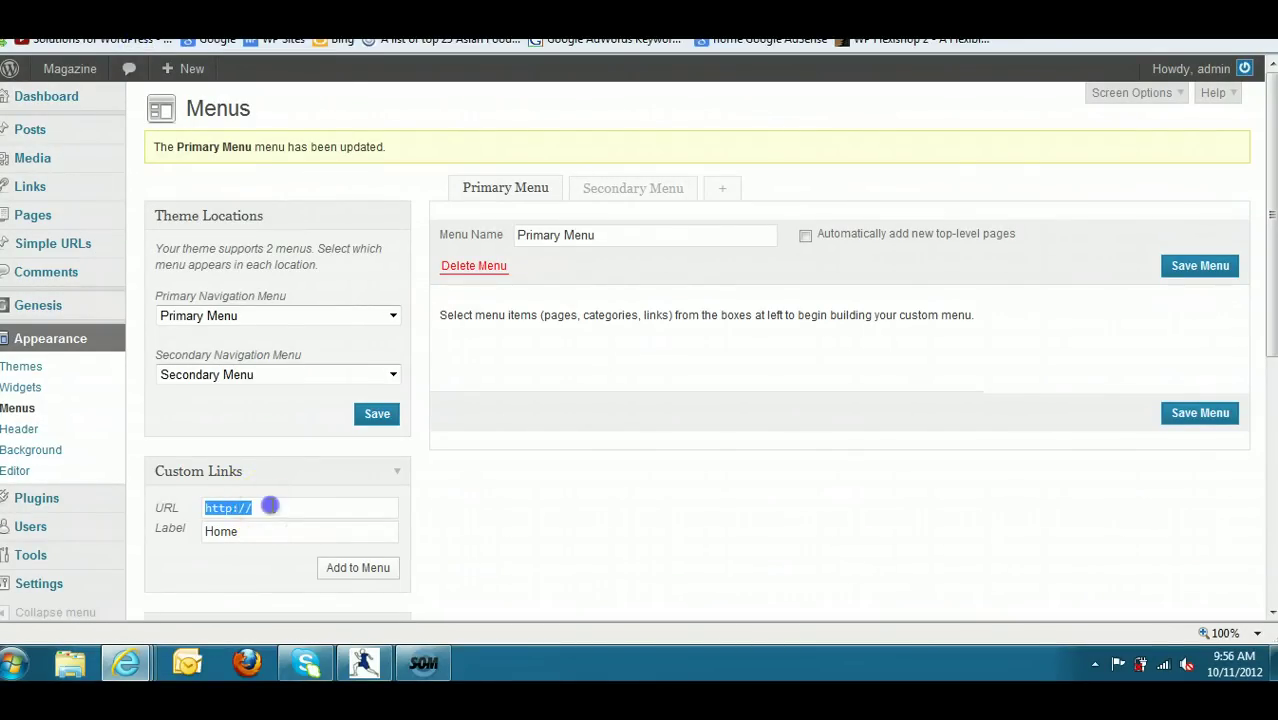
{"action": "right_click", "coordinate": [270, 507]}
{"action": "left_click", "coordinate": [318, 442]}
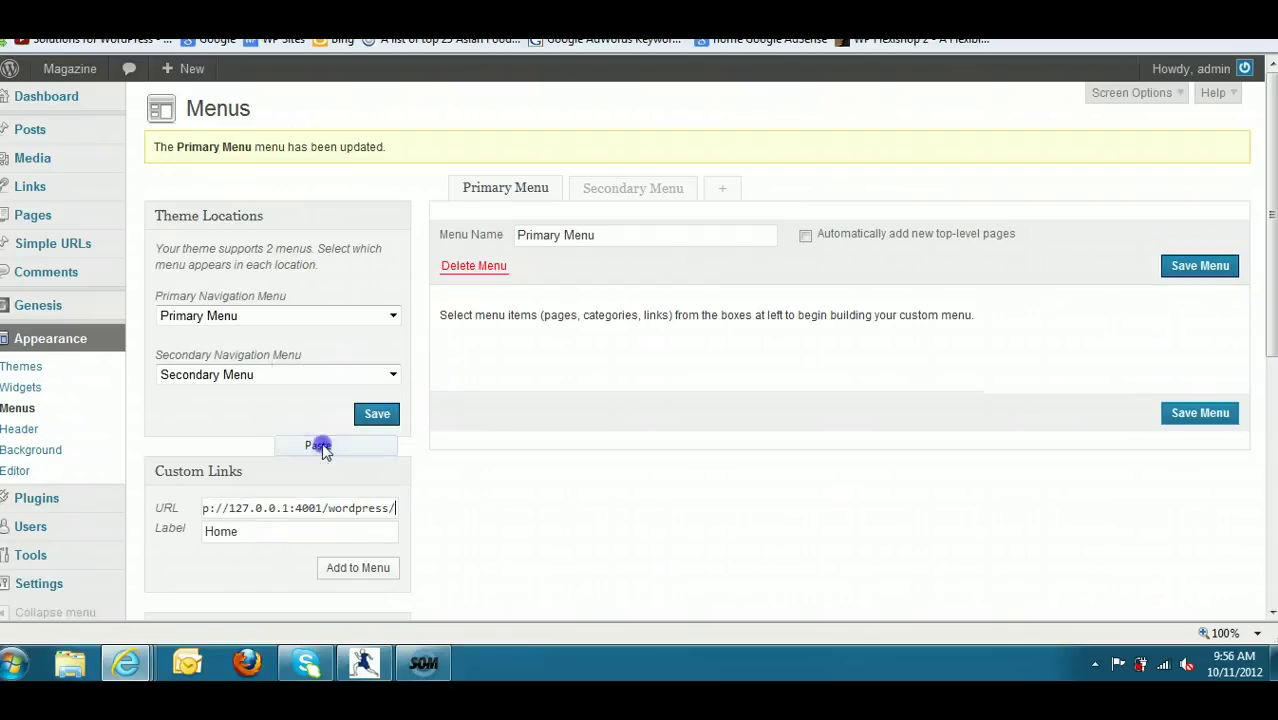
{"action": "left_click_drag", "start_coordinate": [219, 512], "coordinate": [201, 510]}
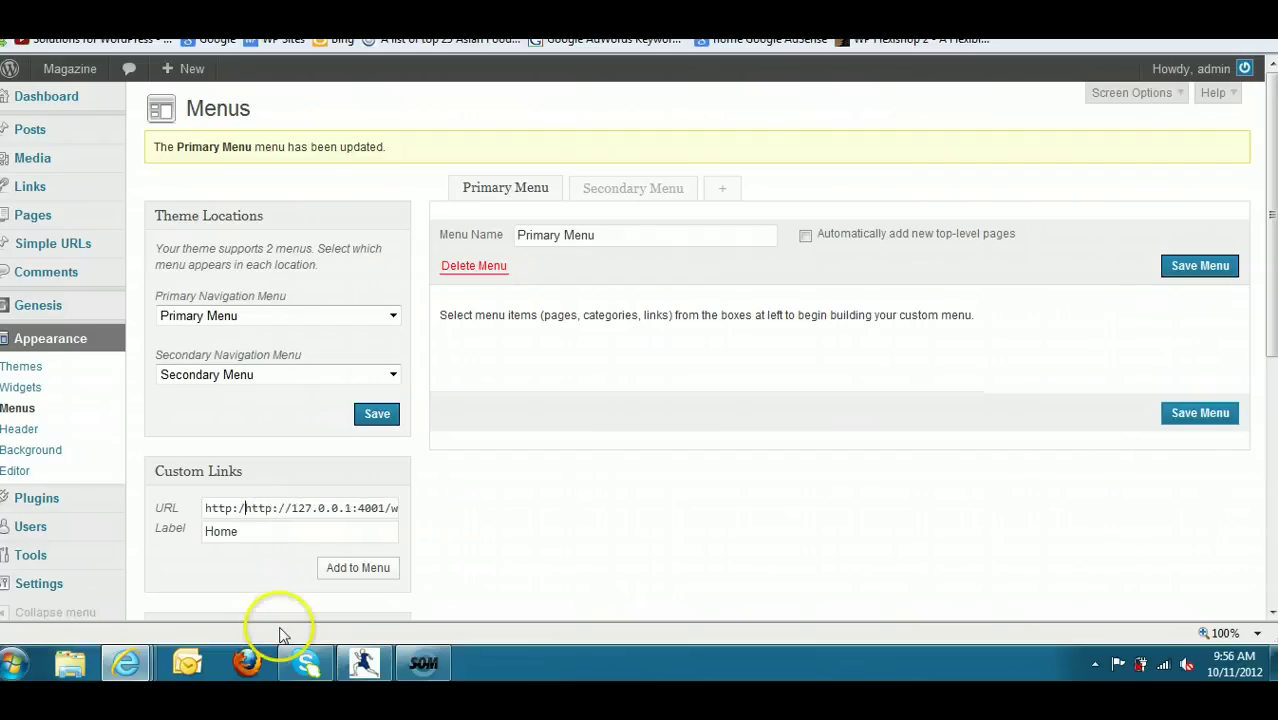
{"action": "left_click", "coordinate": [368, 570]}
{"action": "left_click", "coordinate": [1196, 436]}
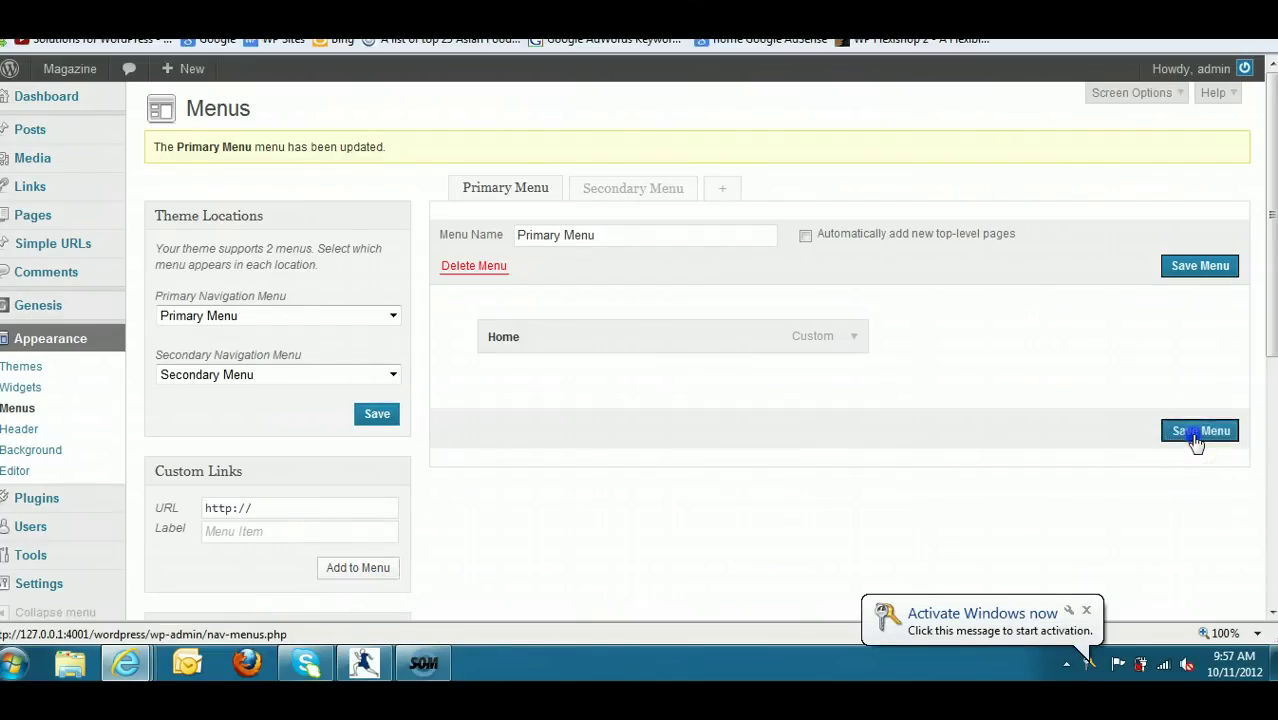
Switch to the site's front end, follow the Home link in the primary navigation and look over the resulting page.
{"action": "mouse_move", "coordinate": [125, 662]}
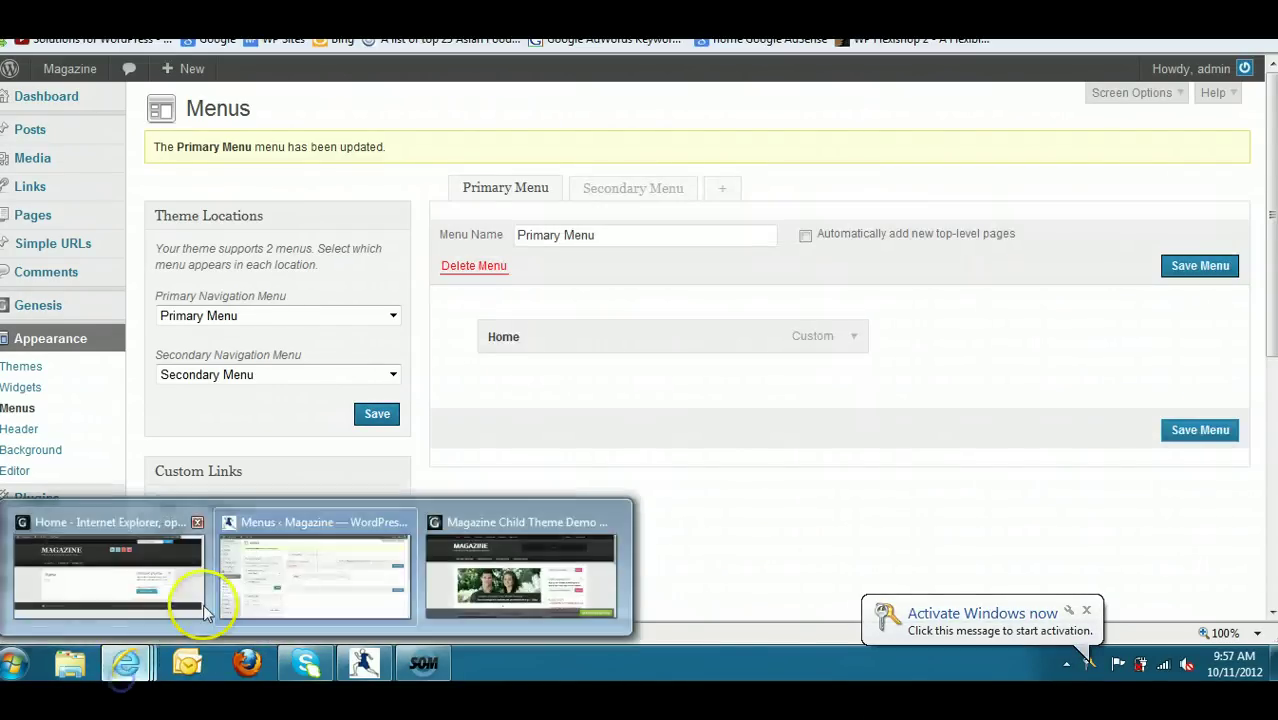
{"action": "left_click", "coordinate": [130, 572]}
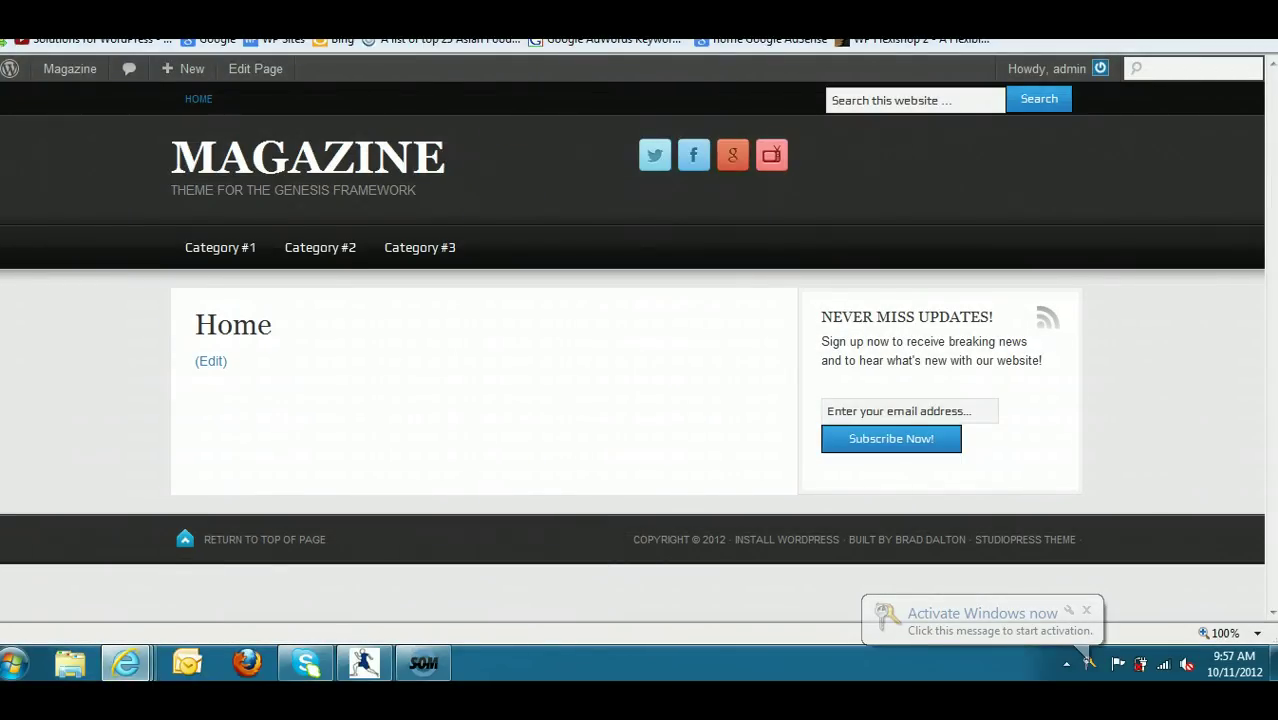
{"action": "left_click", "coordinate": [197, 101]}
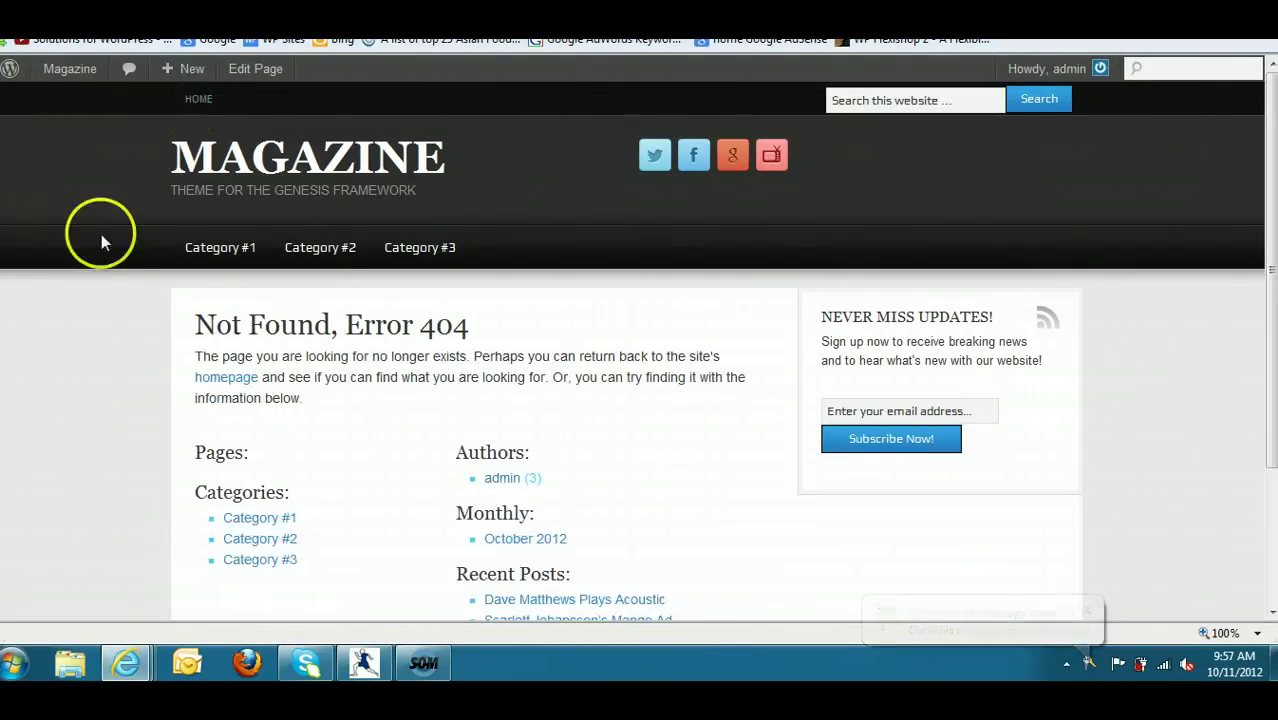
{"action": "scroll", "coordinate": [1257, 200], "scroll_direction": "down", "scroll_amount": 3}
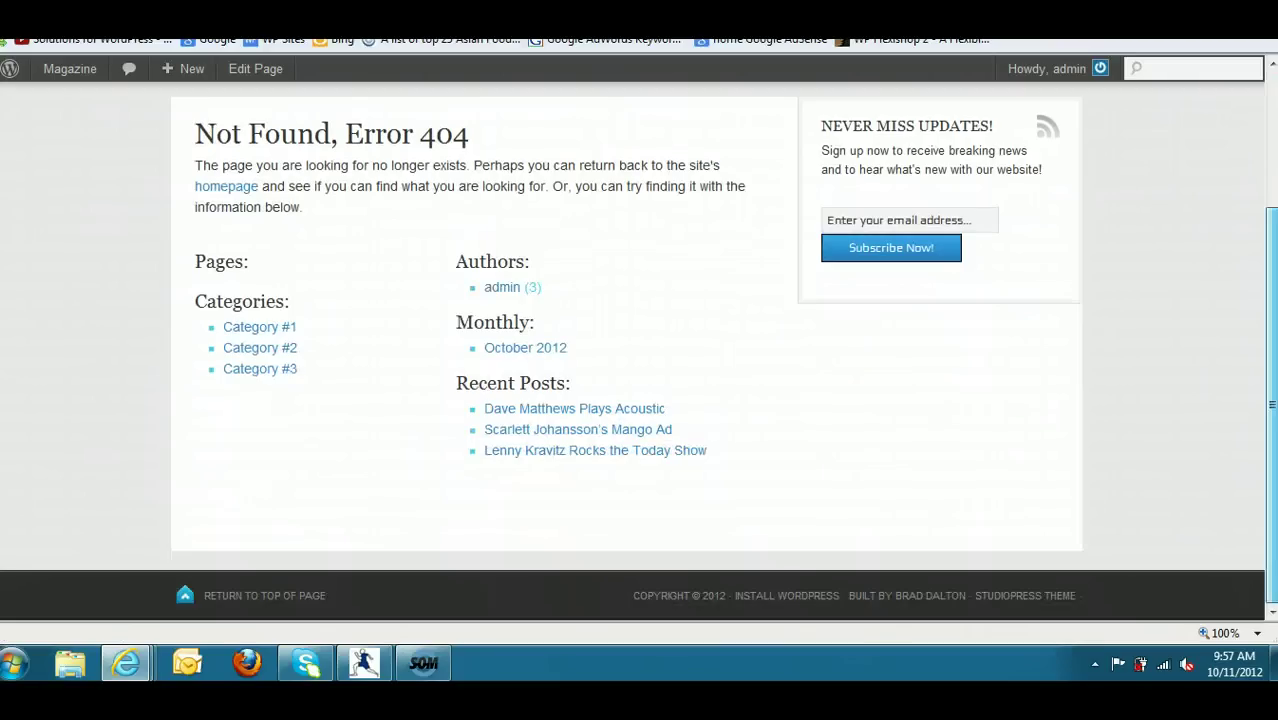
{"action": "scroll", "coordinate": [640, 330], "scroll_direction": "up", "scroll_amount": 3}
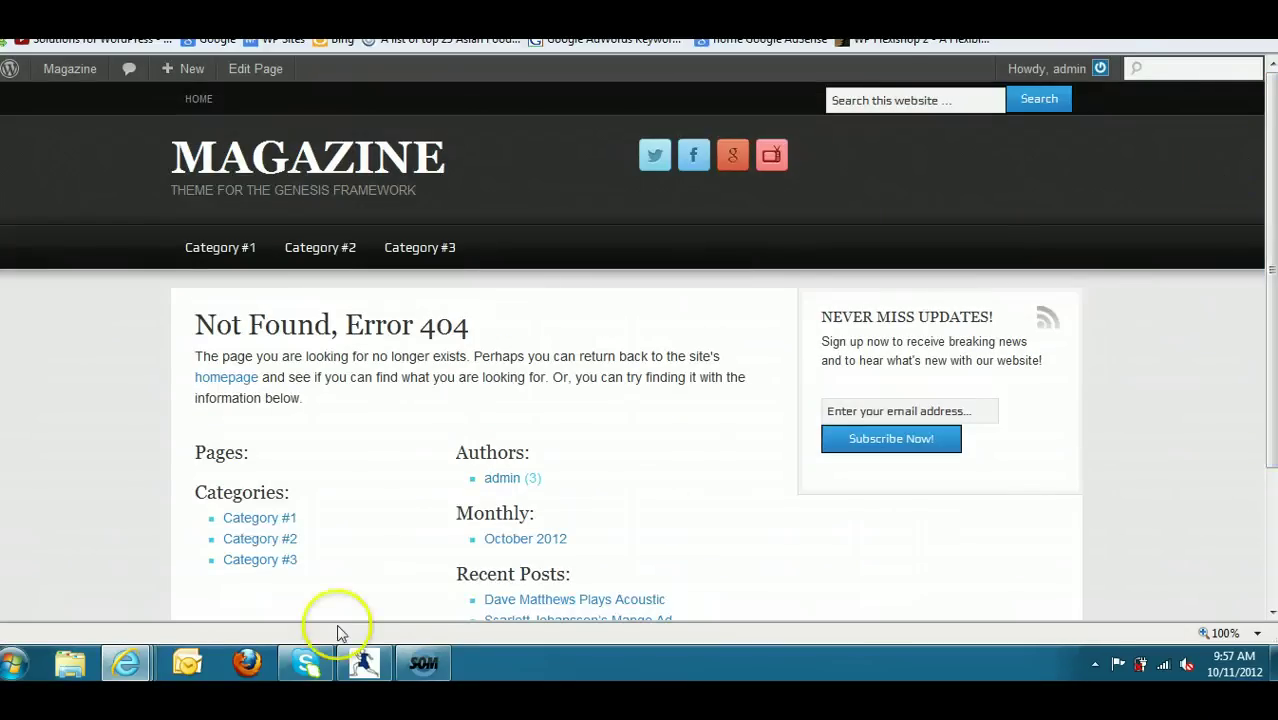
Return to the menu management and expand the Home custom link in the Primary Menu to check its URL.
{"action": "mouse_move", "coordinate": [140, 668]}
{"action": "left_click", "coordinate": [251, 585]}
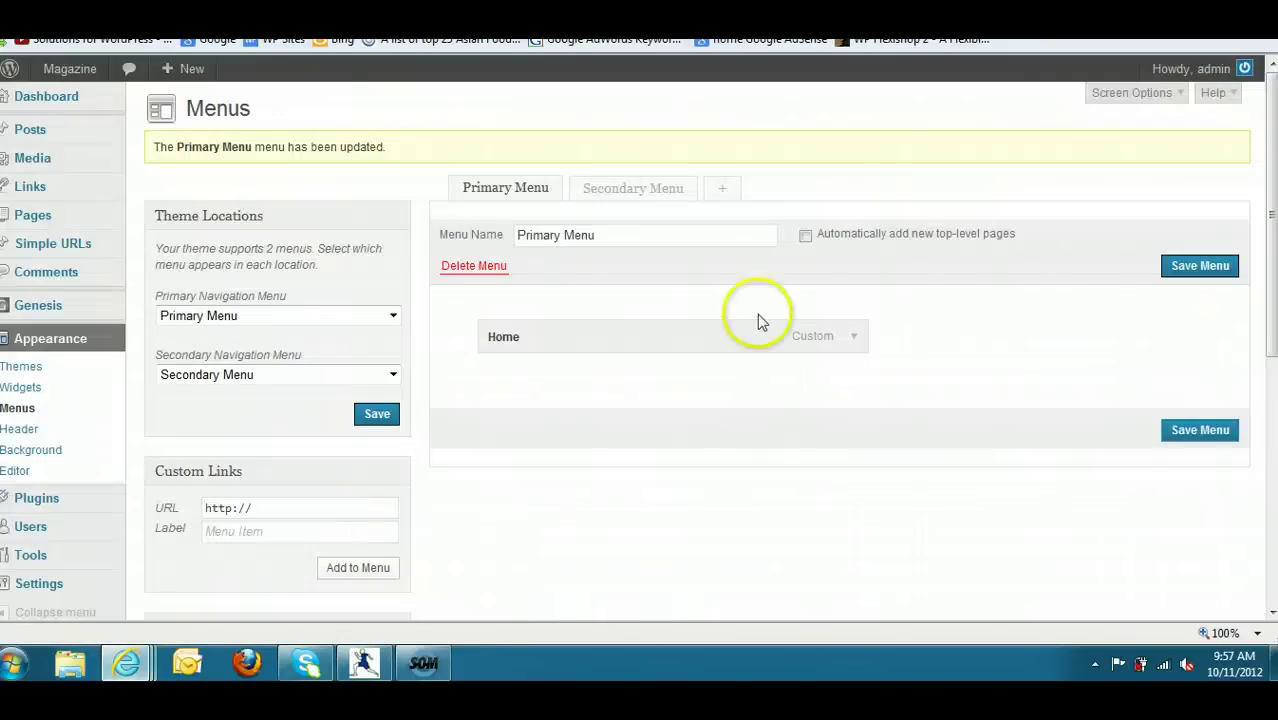
{"action": "left_click", "coordinate": [858, 336]}
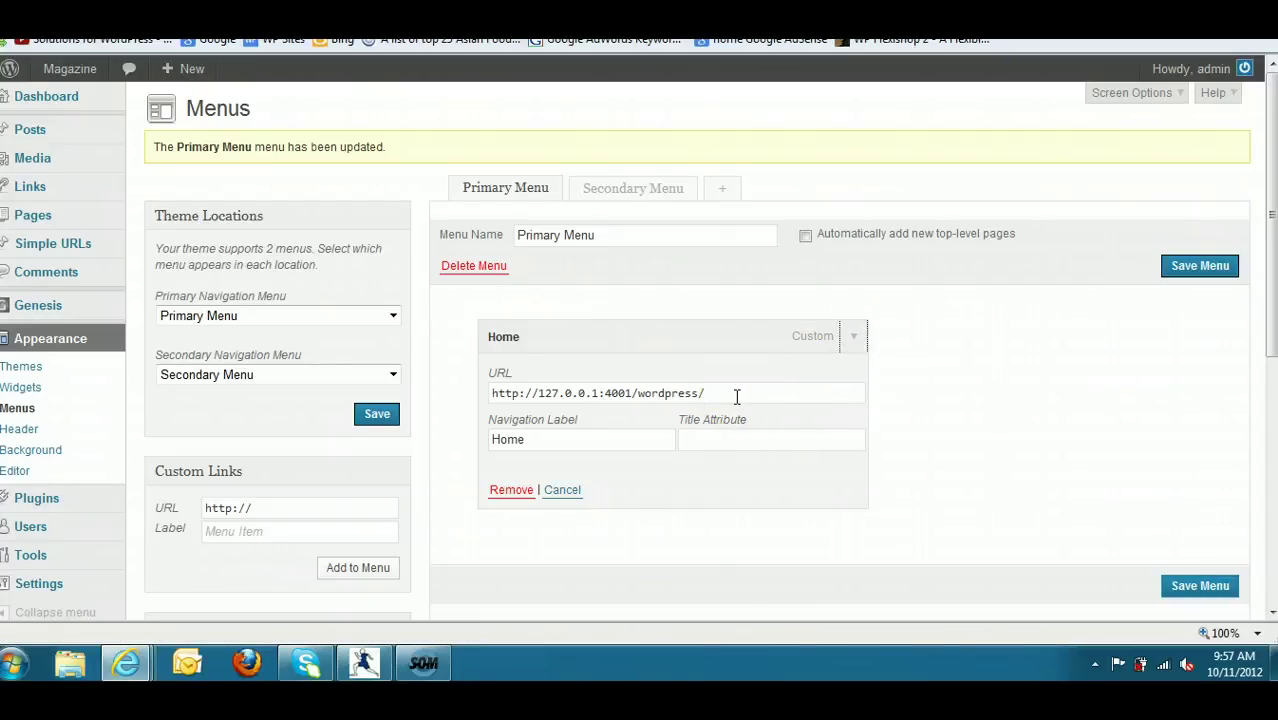
Save the Primary Menu with its Home custom link, checking the site's front end before saving again.
{"action": "left_click", "coordinate": [1200, 588]}
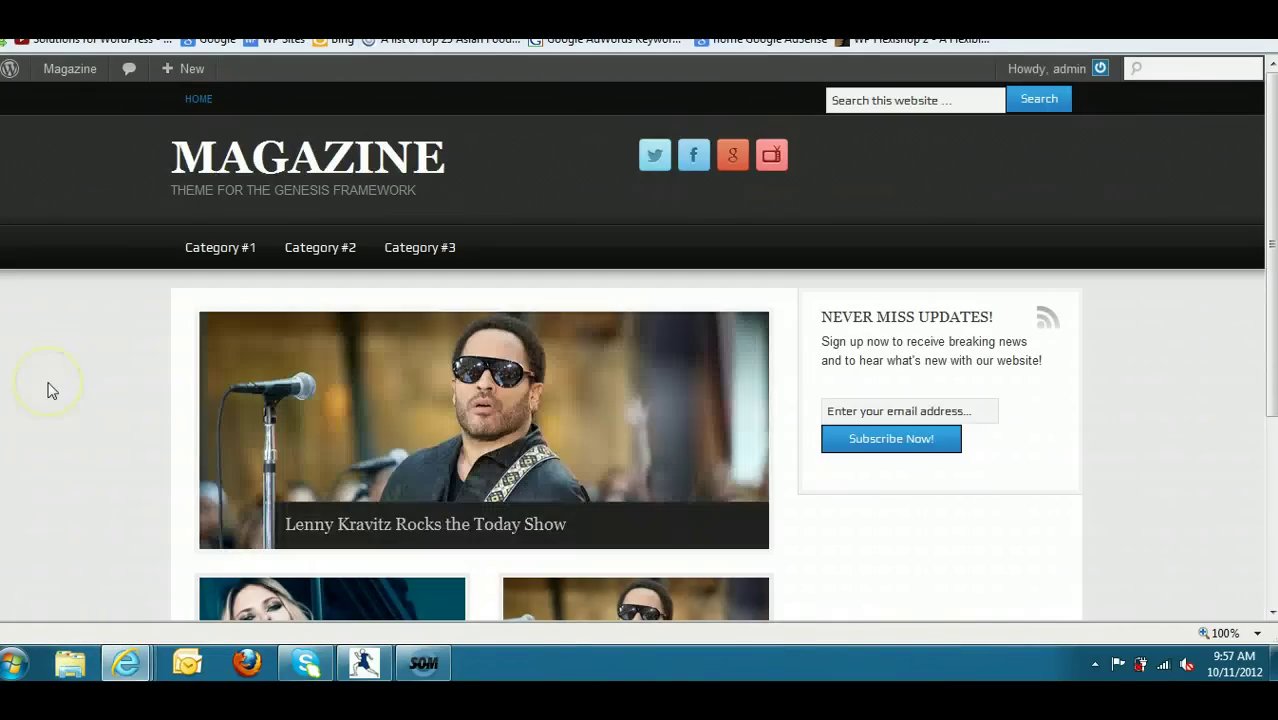
{"action": "mouse_move", "coordinate": [120, 658]}
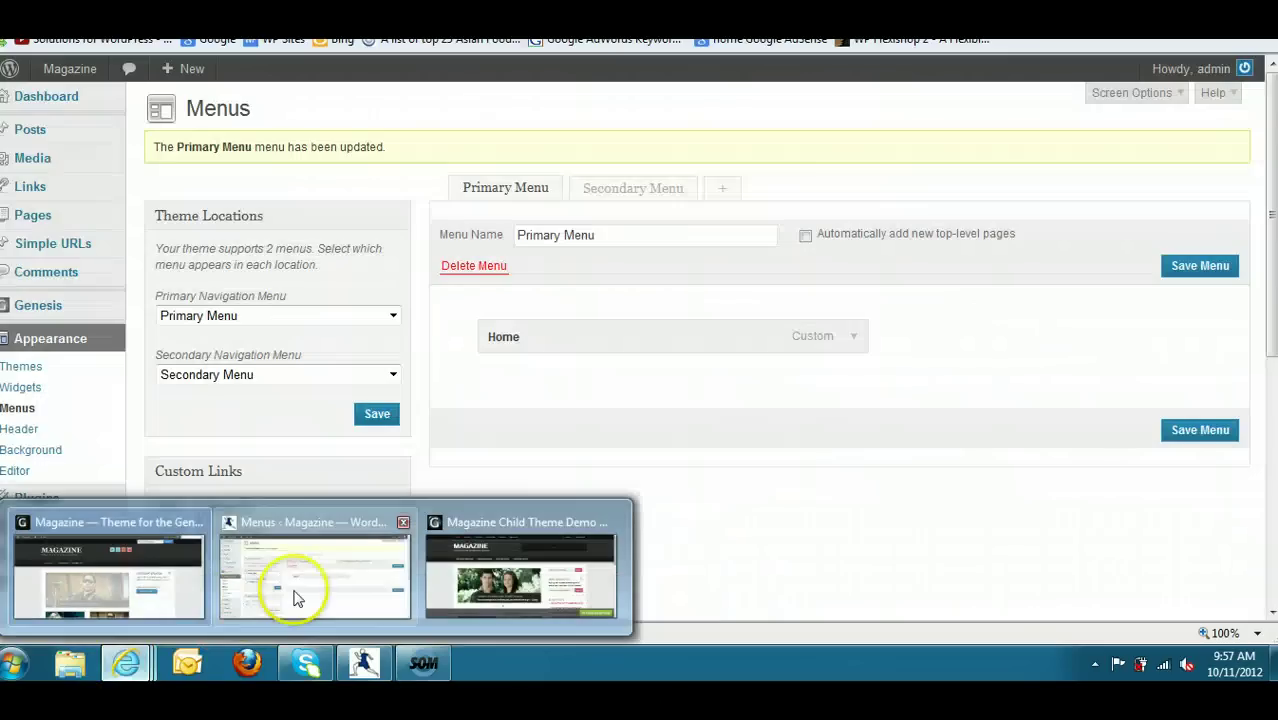
{"action": "left_click", "coordinate": [294, 597]}
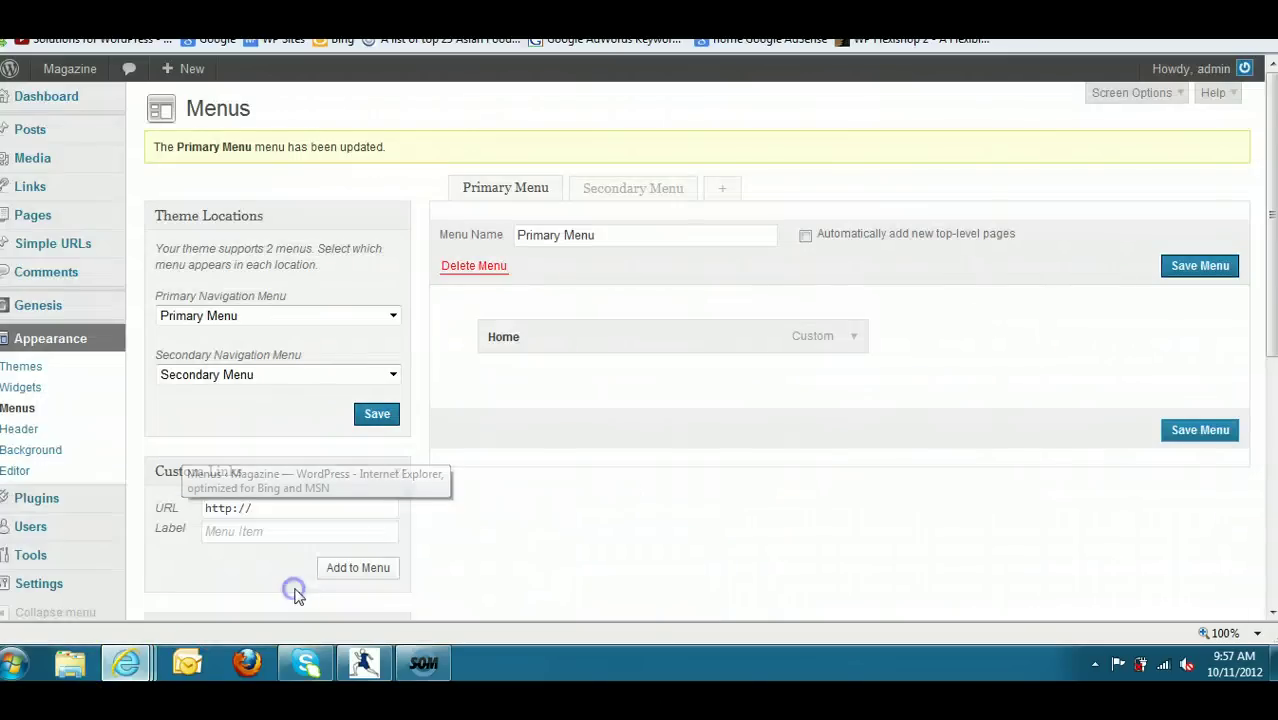
{"action": "left_click", "coordinate": [1192, 440]}
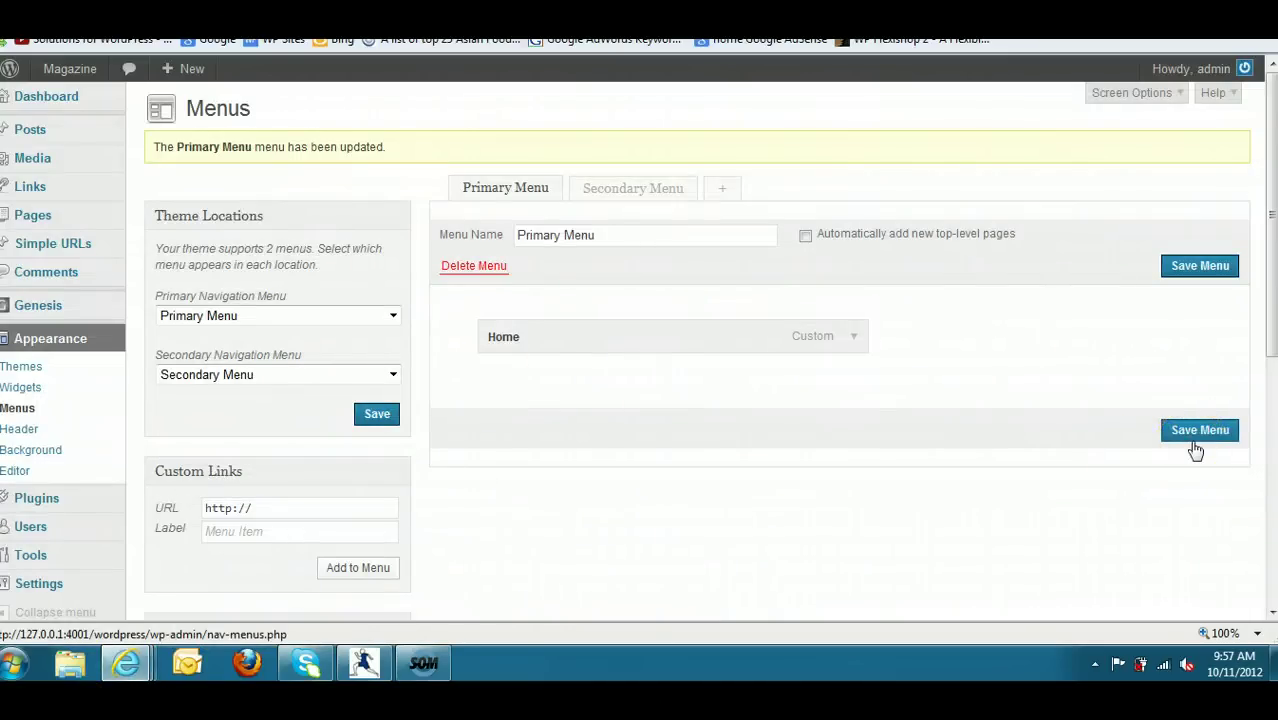
Switch to the site's front end and look over the home page from header to footer.
{"action": "left_click", "coordinate": [125, 660]}
{"action": "left_click", "coordinate": [85, 556]}
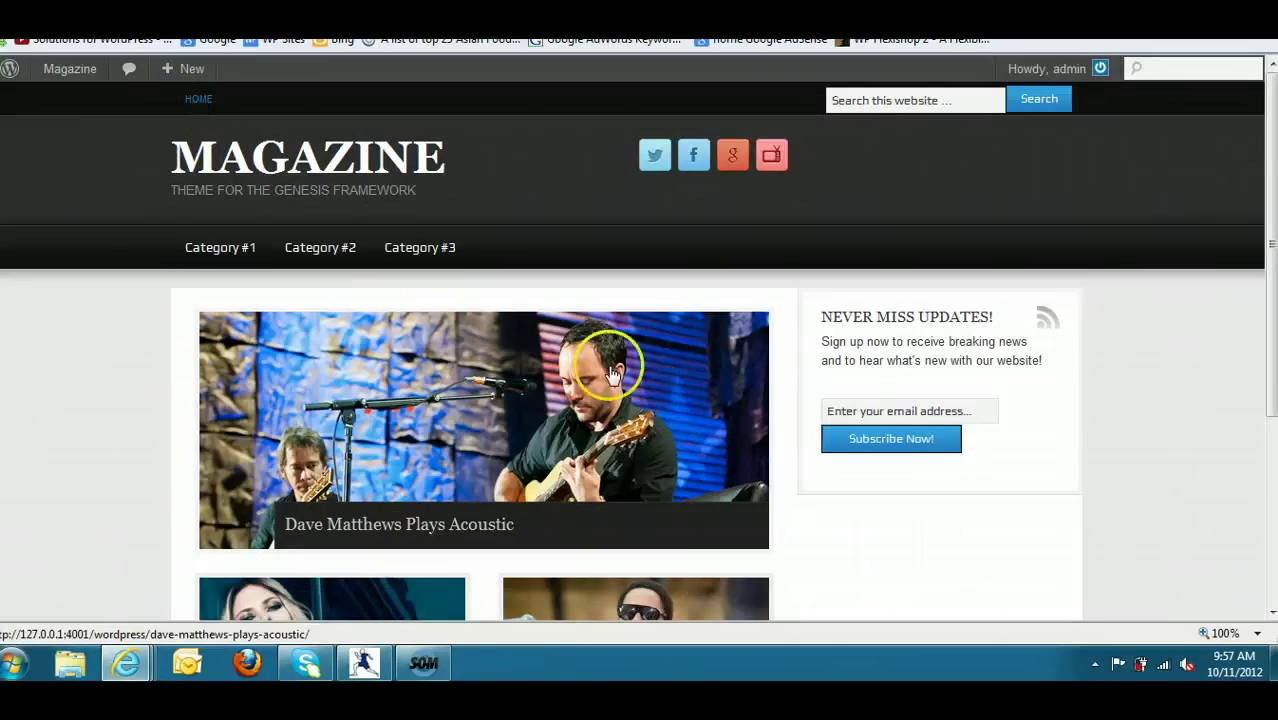
{"action": "scroll", "coordinate": [640, 348], "scroll_direction": "down", "scroll_amount": 5}
{"action": "scroll", "coordinate": [640, 348], "scroll_direction": "up", "scroll_amount": 5}
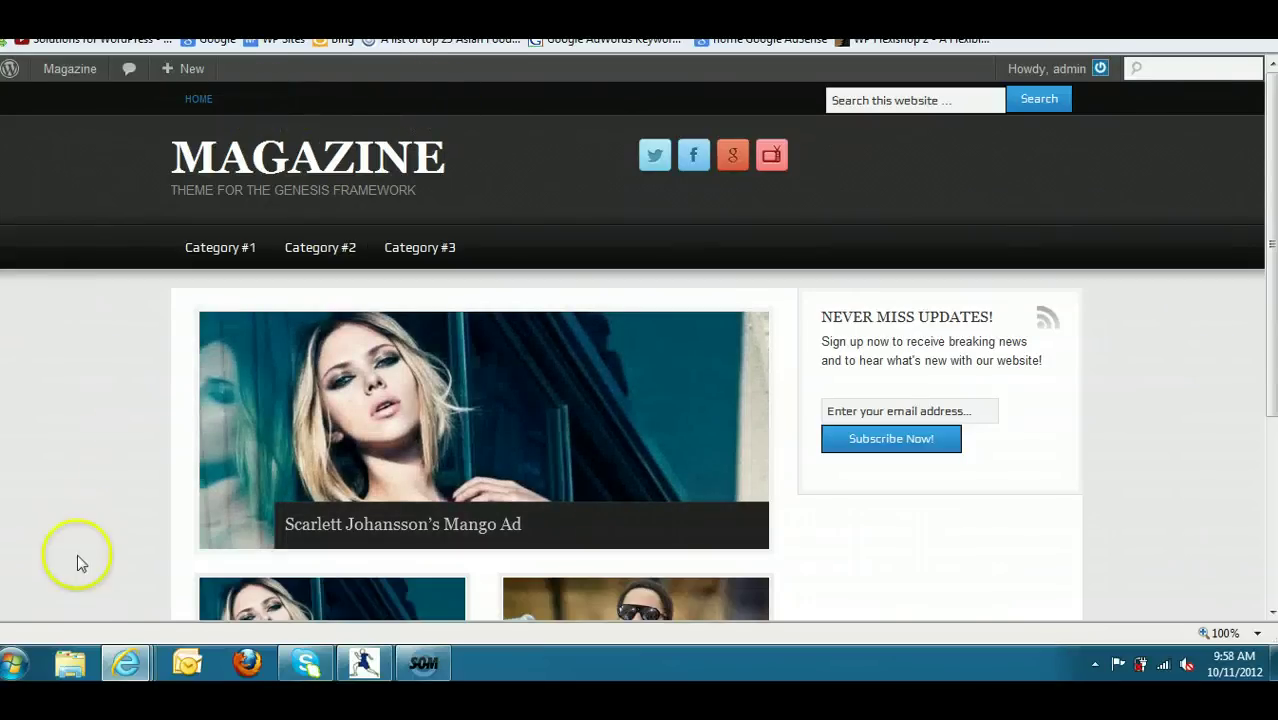
Return to the site's admin area, create a page titled Contact with the Default Template and publish it.
{"action": "mouse_move", "coordinate": [128, 663]}
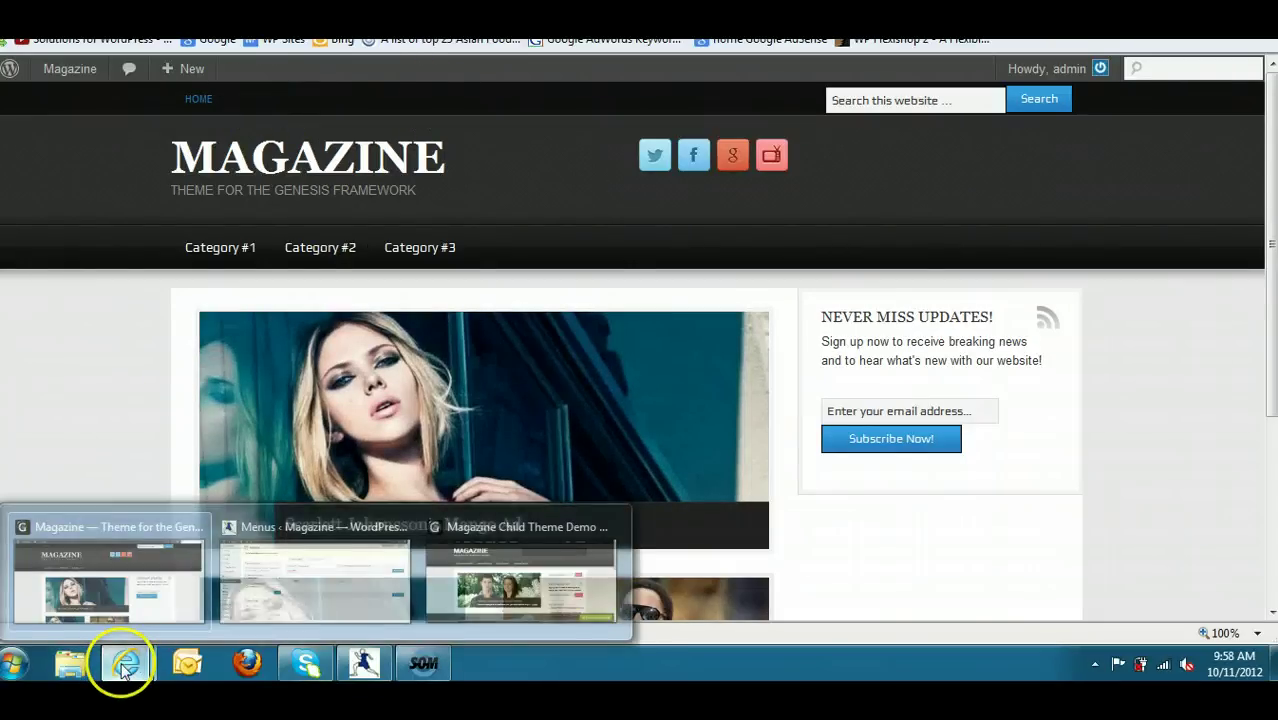
{"action": "left_click", "coordinate": [250, 590]}
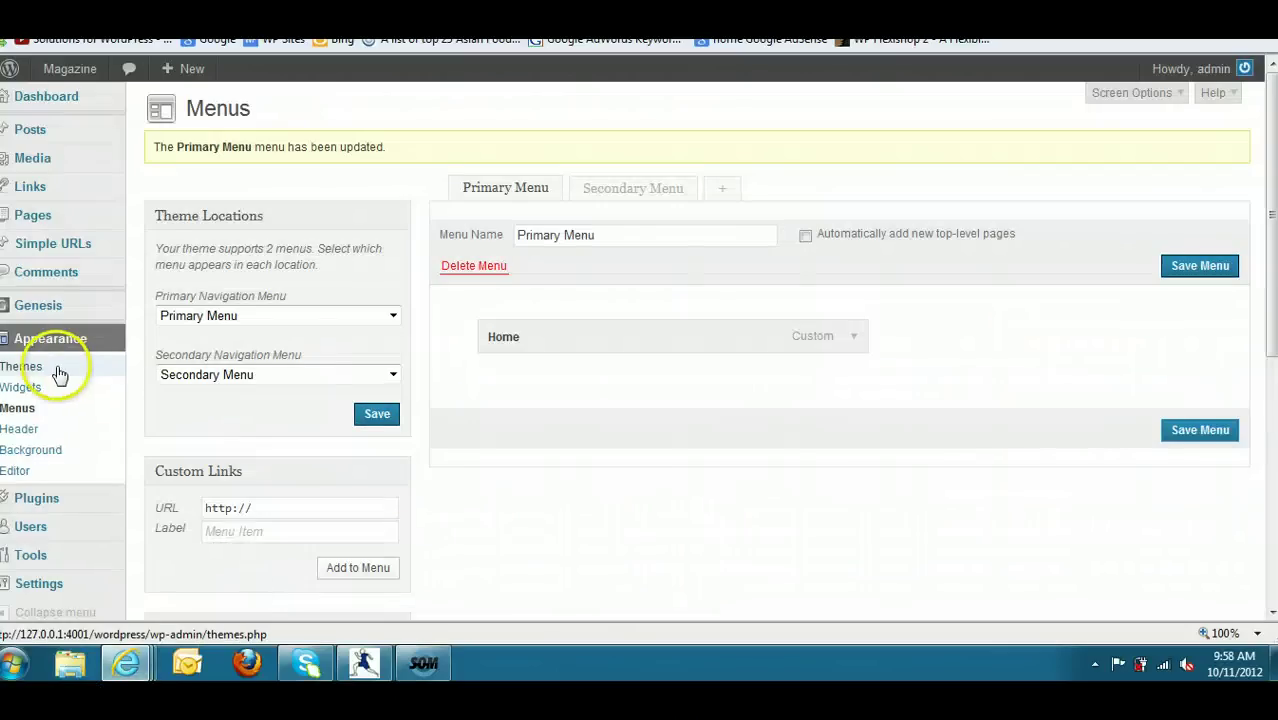
{"action": "mouse_move", "coordinate": [51, 214]}
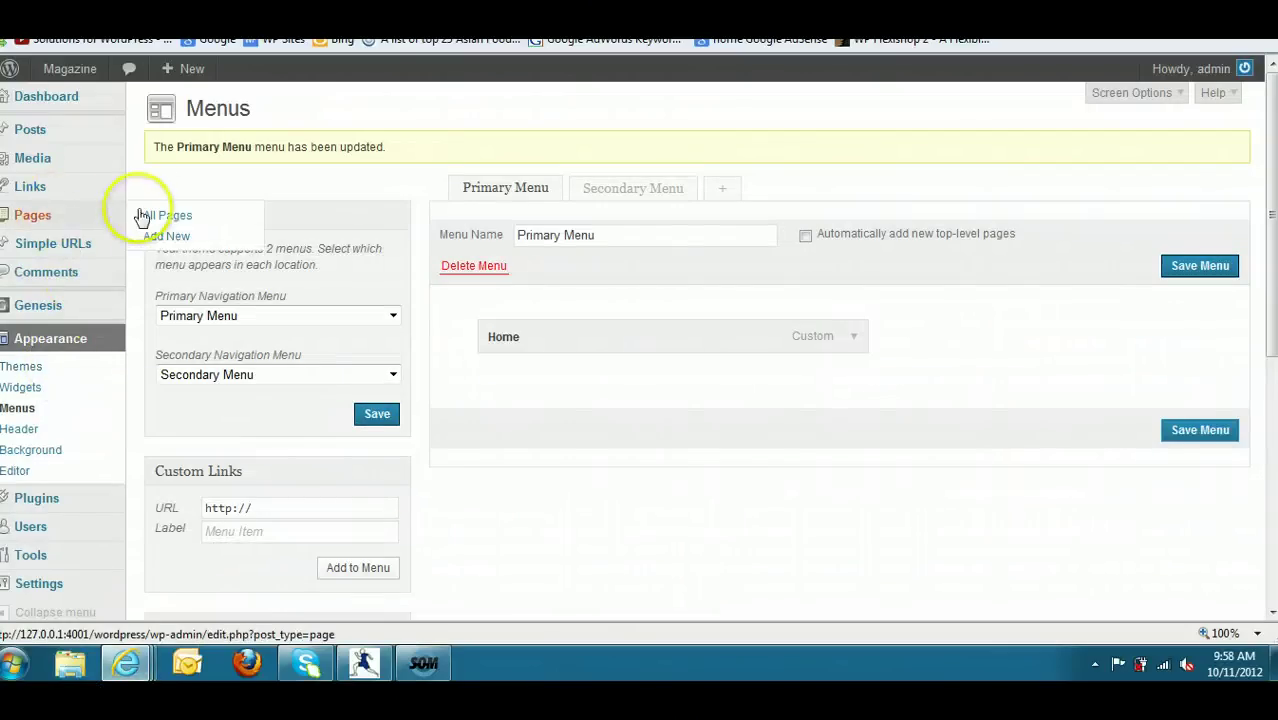
{"action": "left_click", "coordinate": [169, 237]}
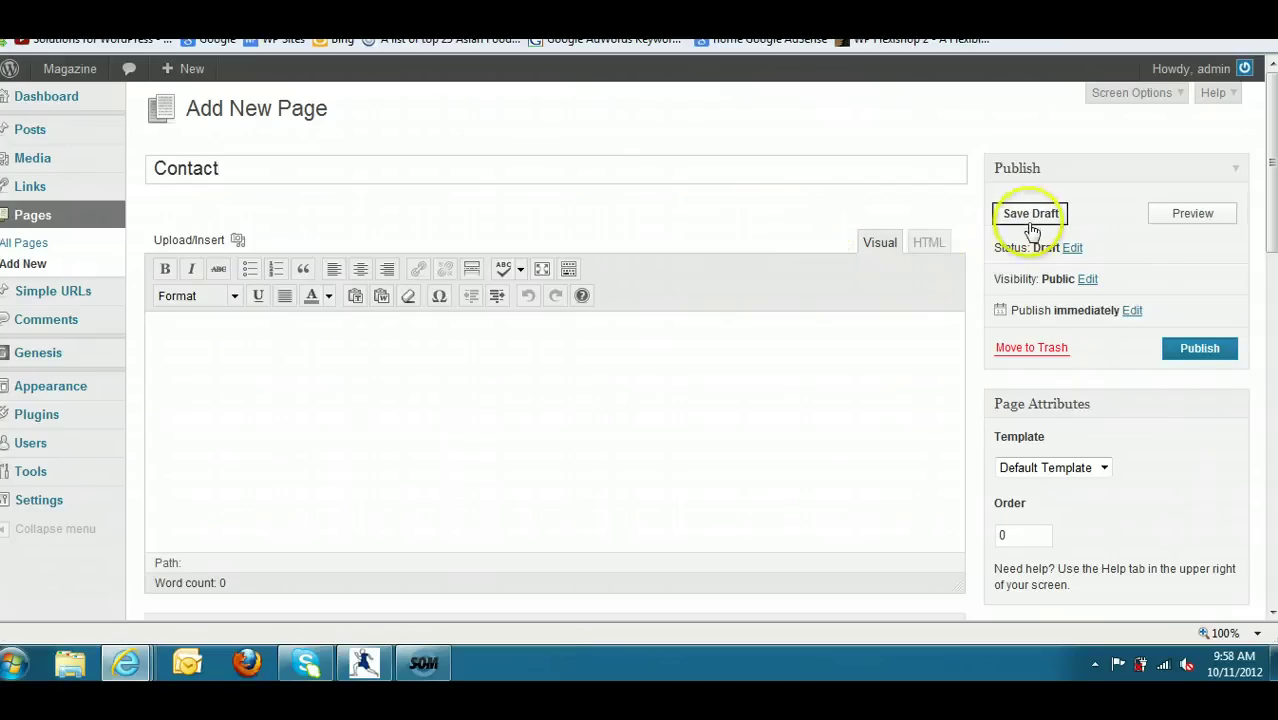
{"action": "left_click", "coordinate": [1106, 466]}
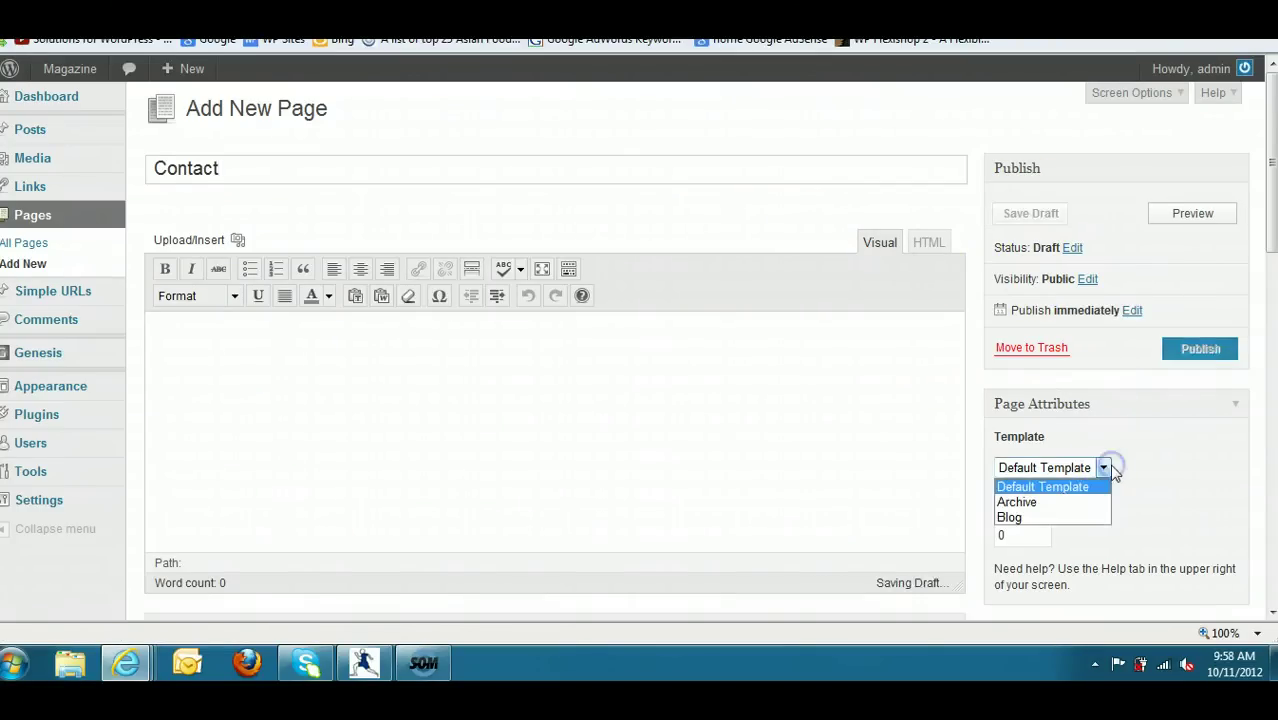
{"action": "left_click", "coordinate": [1040, 487]}
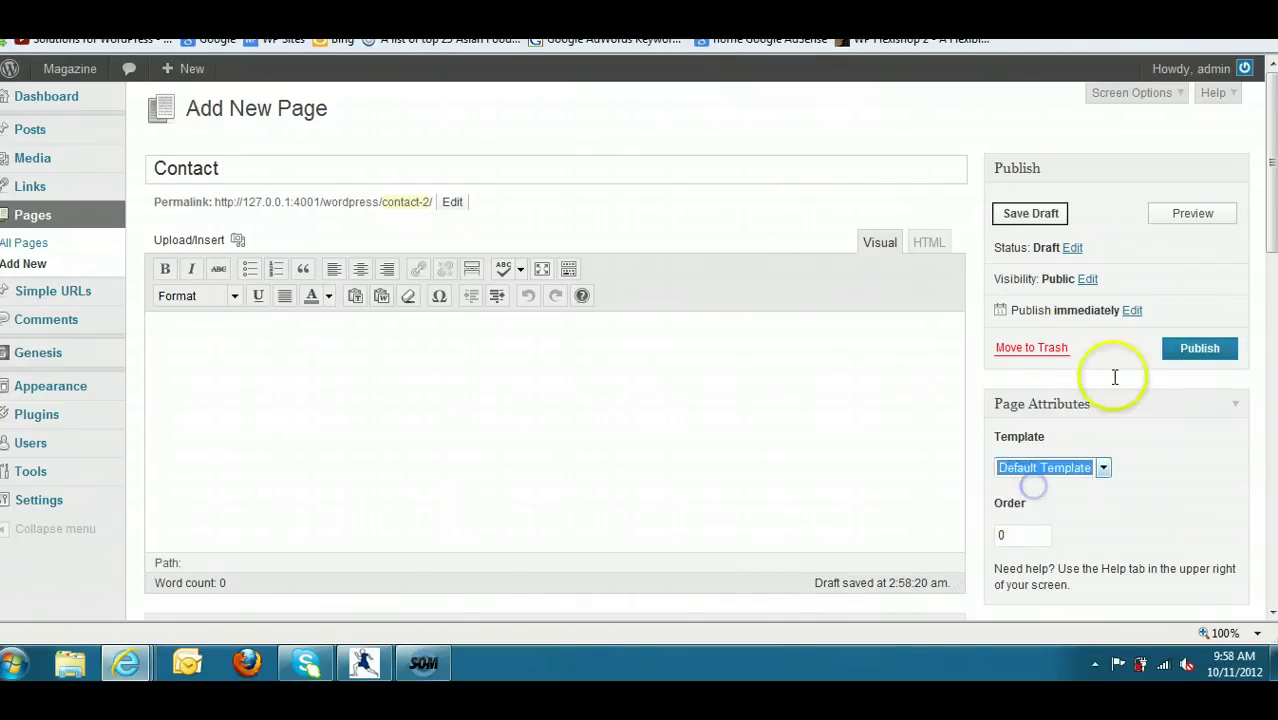
{"action": "left_click", "coordinate": [1207, 358]}
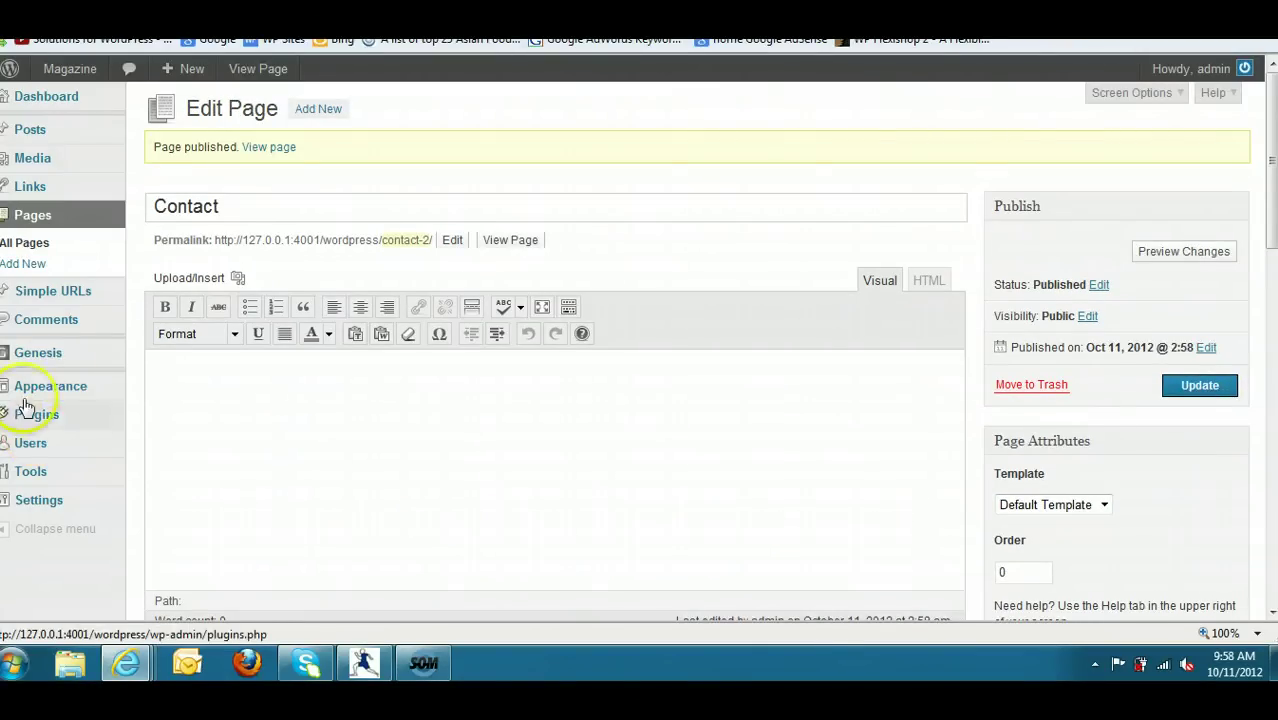
Add the Contact page to the Primary Menu below the Home link and save the menu.
{"action": "mouse_move", "coordinate": [58, 385]}
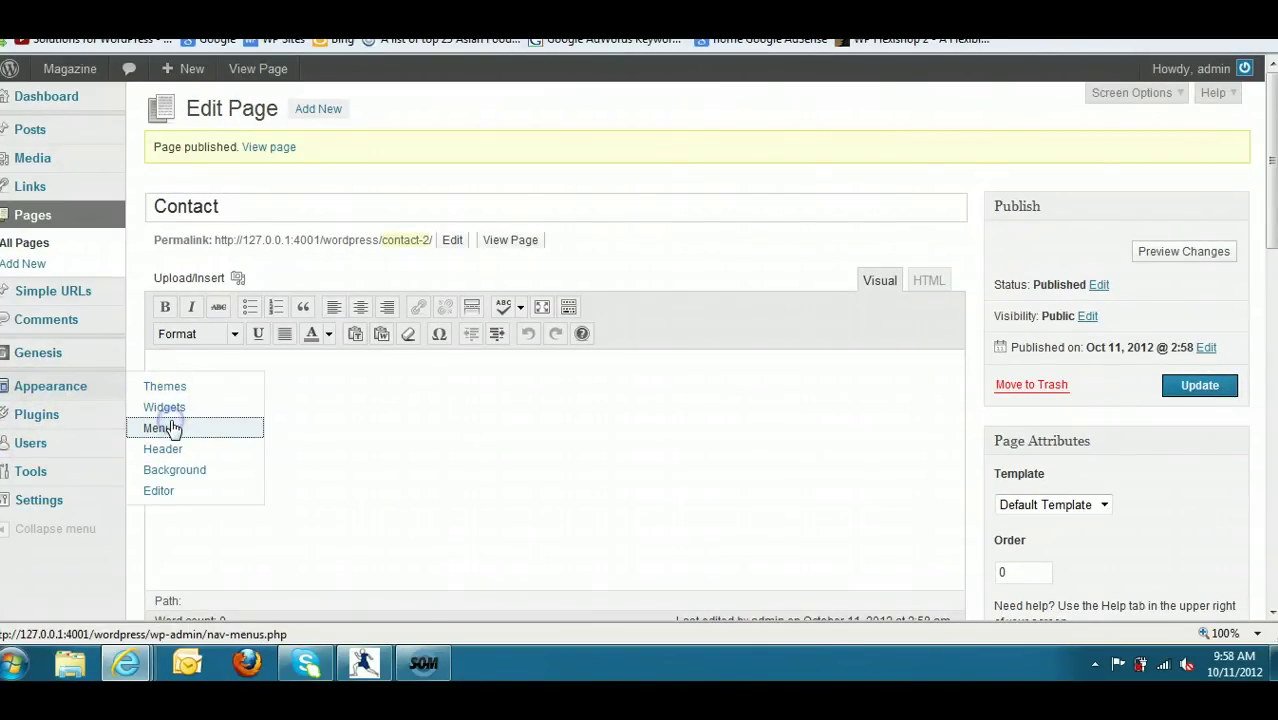
{"action": "left_click", "coordinate": [172, 428]}
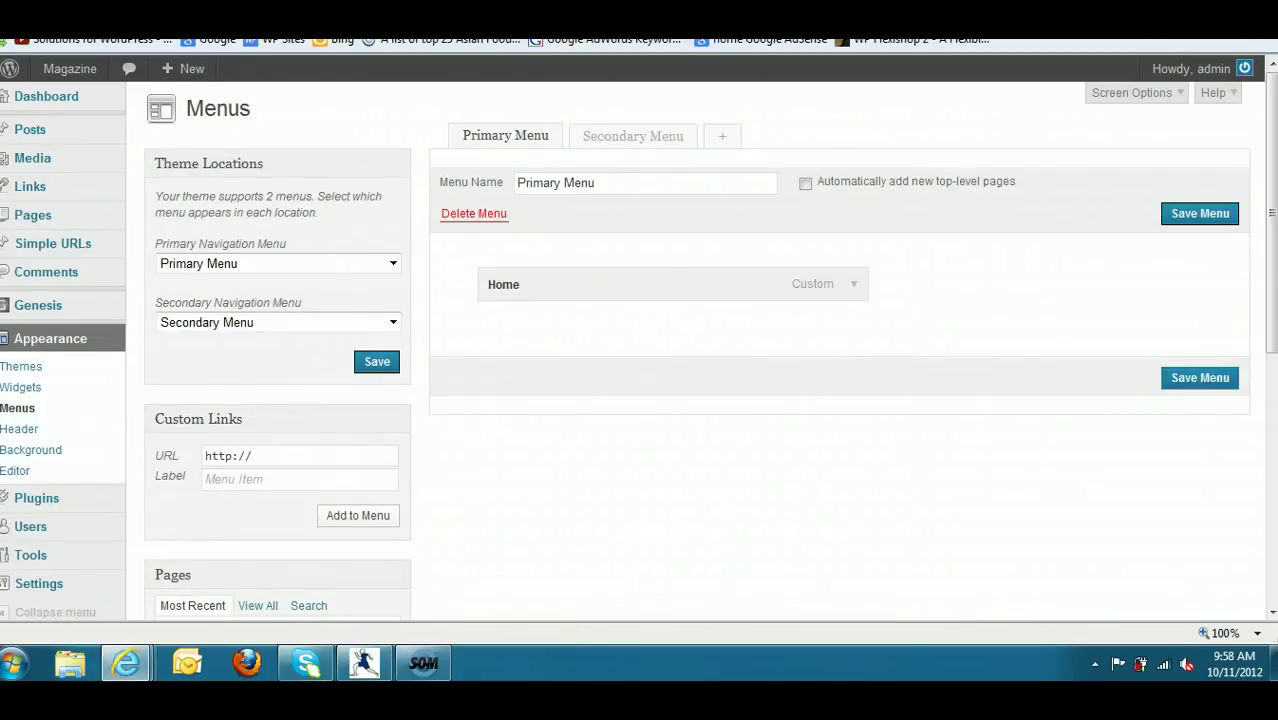
{"action": "scroll", "coordinate": [840, 400], "scroll_direction": "down", "scroll_amount": 3}
{"action": "left_click", "coordinate": [176, 403]}
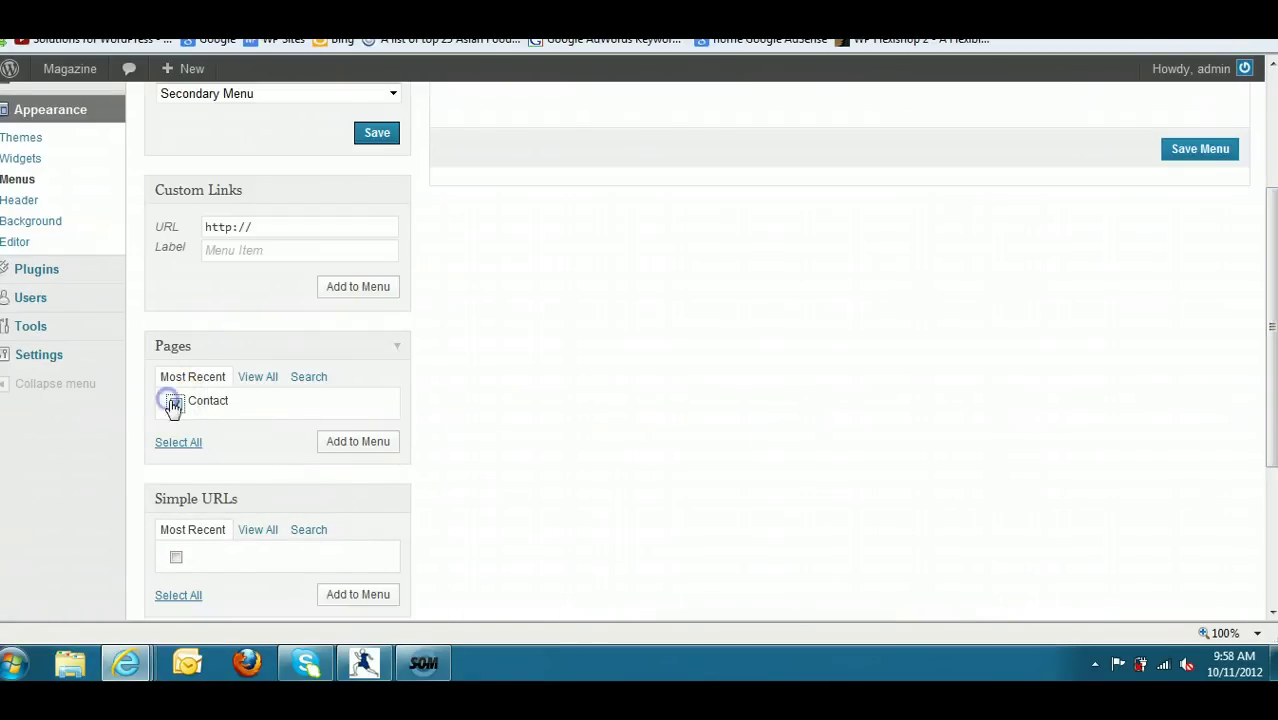
{"action": "left_click", "coordinate": [335, 443]}
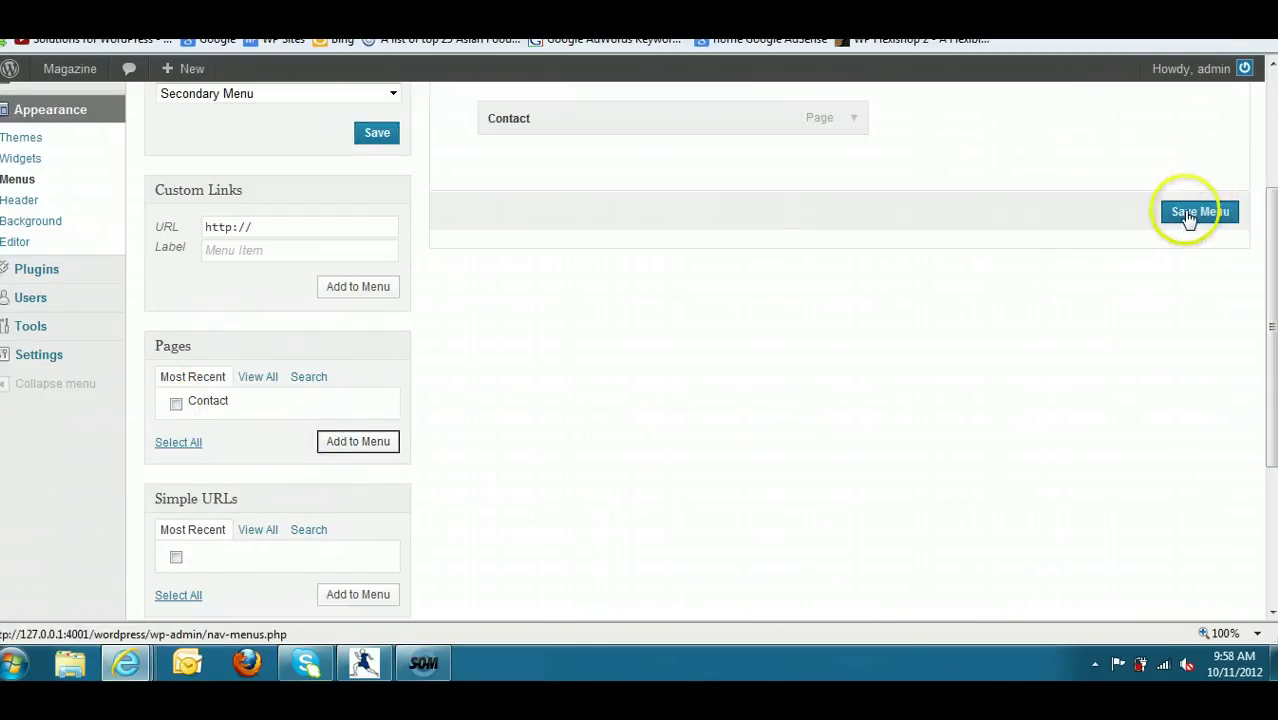
{"action": "left_click", "coordinate": [1188, 215]}
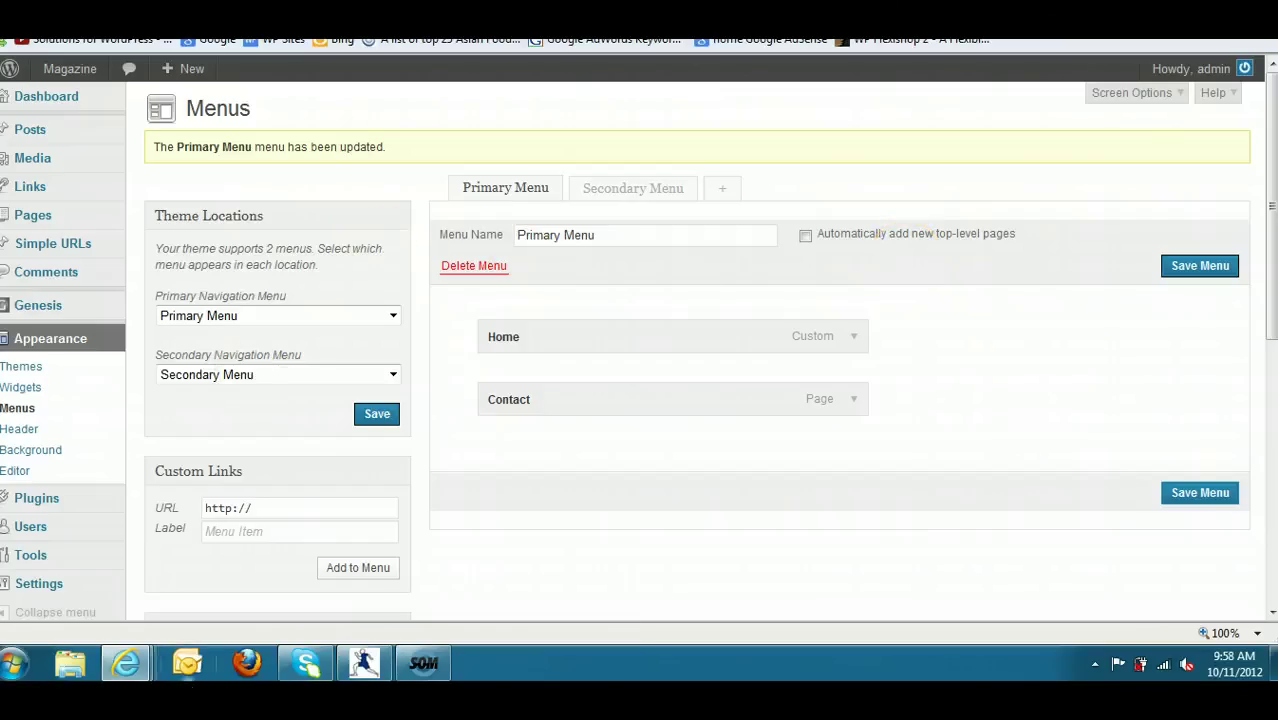
Switch to the site's front end and follow the Contact link in the primary navigation to check the page.
{"action": "mouse_move", "coordinate": [126, 663]}
{"action": "left_click", "coordinate": [177, 590]}
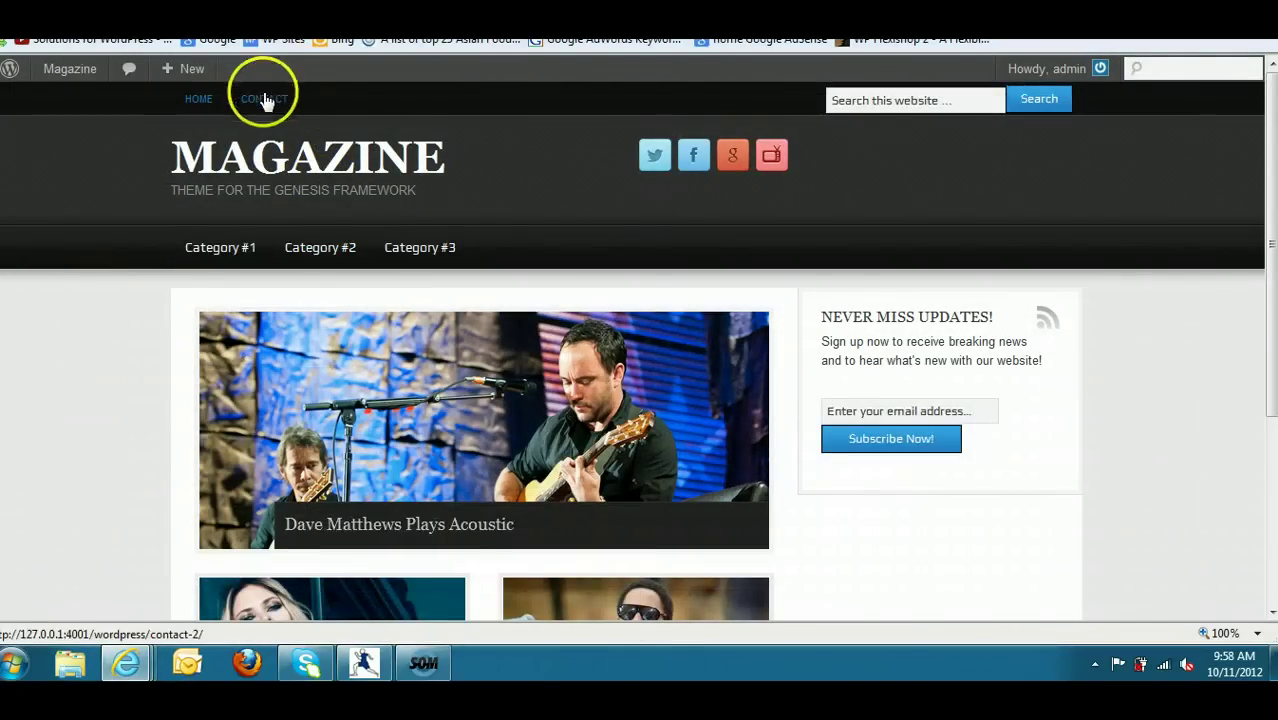
{"action": "left_click", "coordinate": [262, 101]}
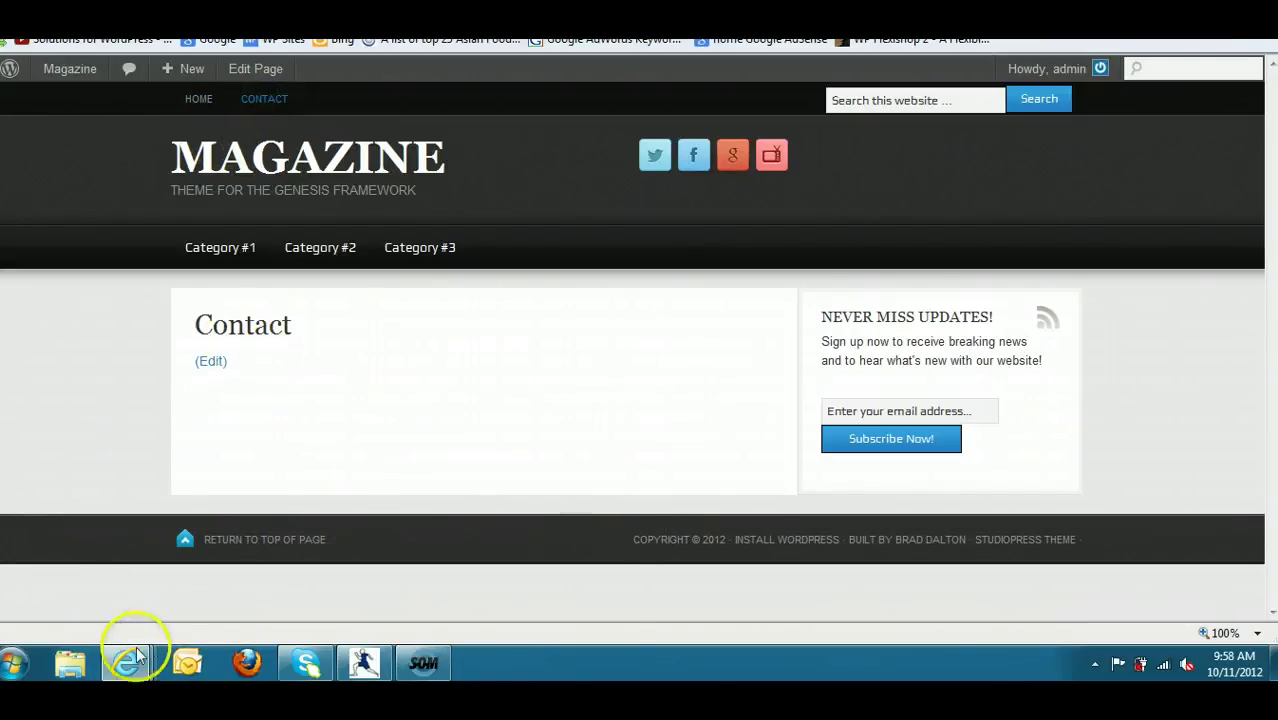
Return to the site's admin area and search the plugin directory for Jetpack.
{"action": "mouse_move", "coordinate": [134, 651]}
{"action": "left_click", "coordinate": [261, 605]}
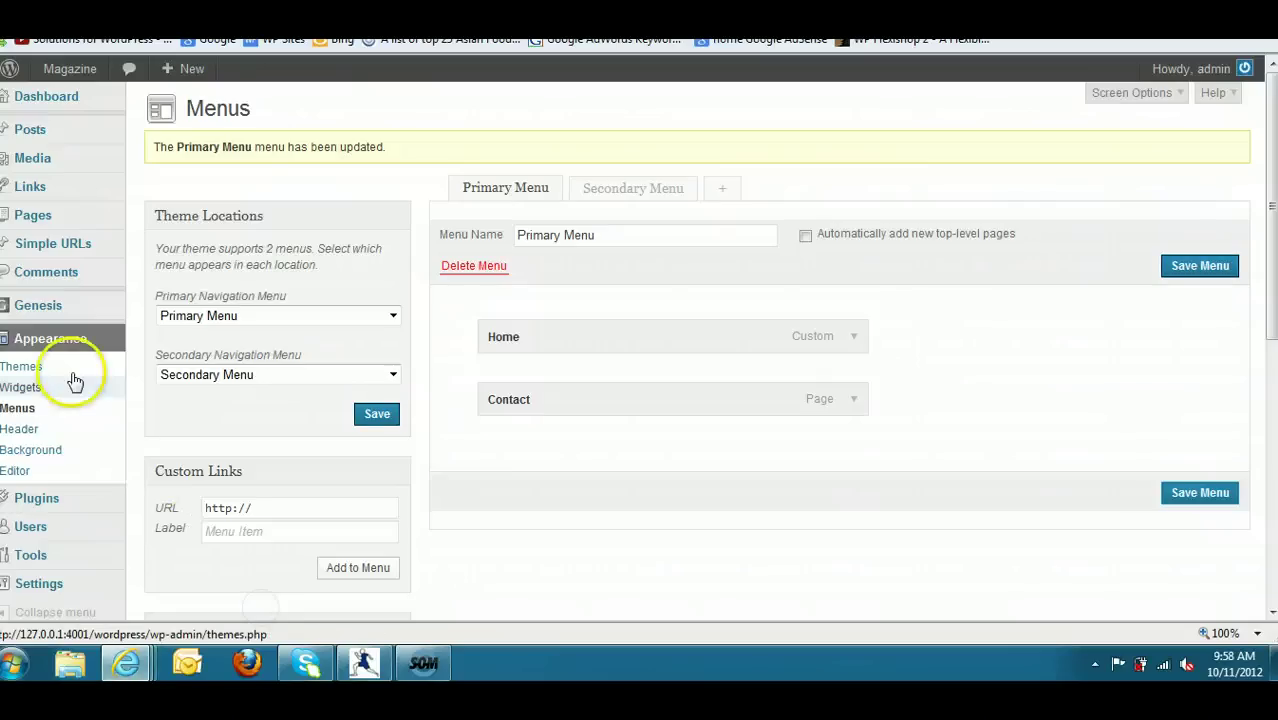
{"action": "mouse_move", "coordinate": [46, 322]}
{"action": "mouse_move", "coordinate": [62, 493]}
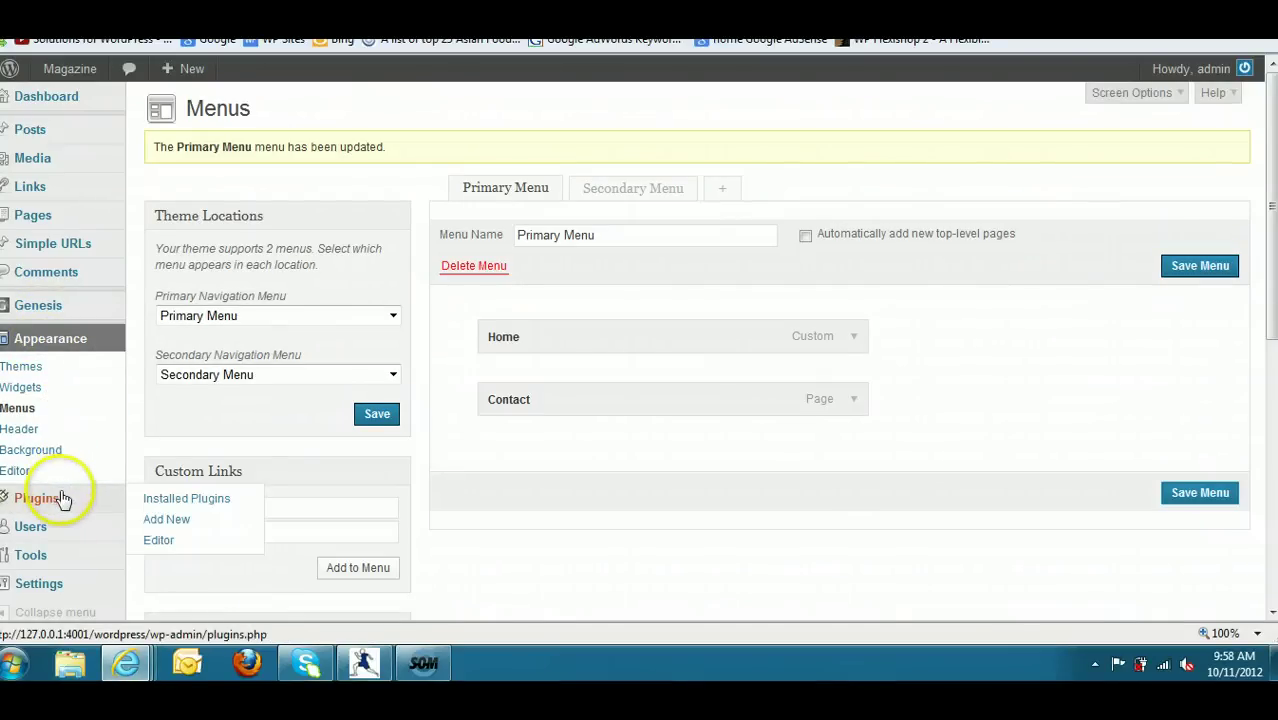
{"action": "left_click", "coordinate": [172, 518]}
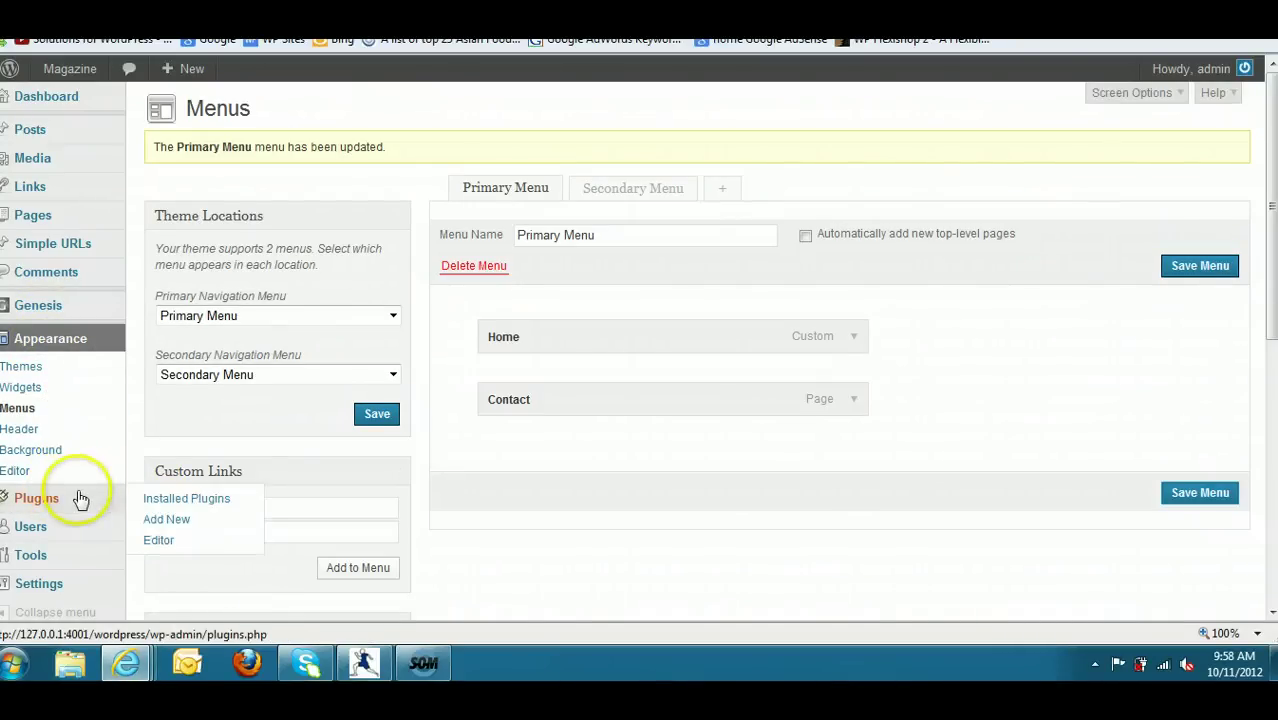
{"action": "left_click", "coordinate": [172, 520]}
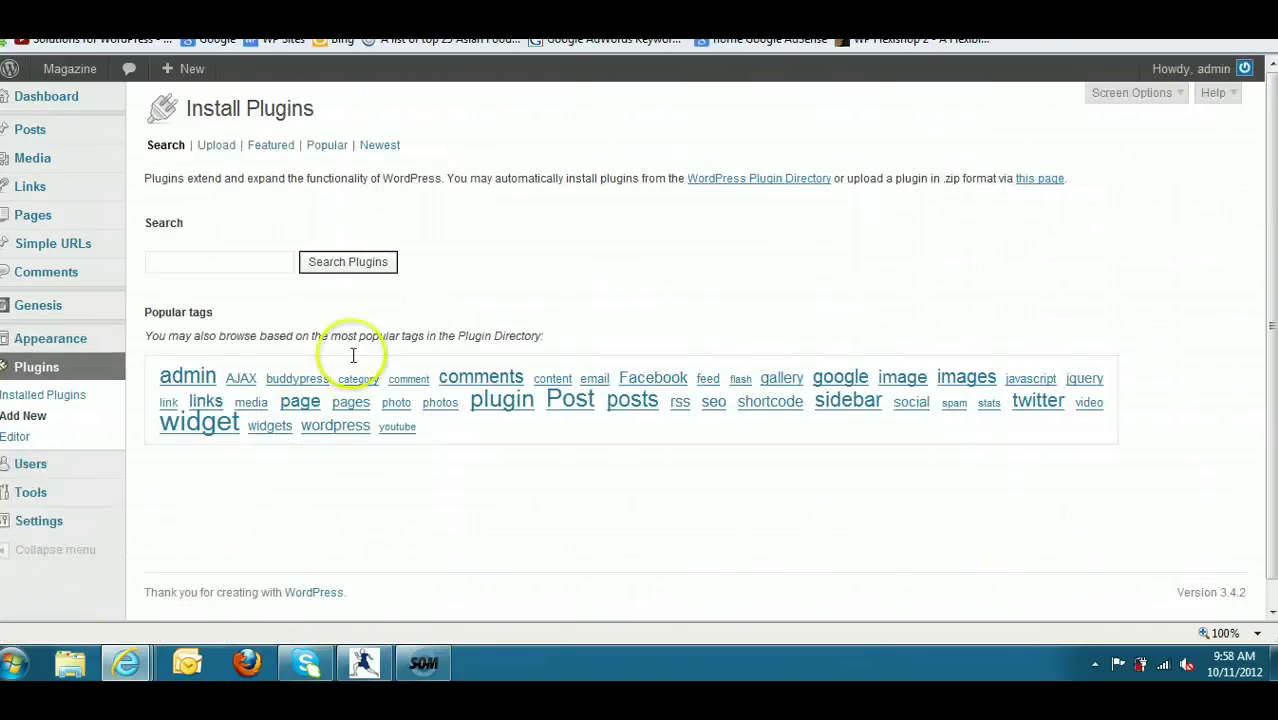
{"action": "left_click", "coordinate": [214, 256]}
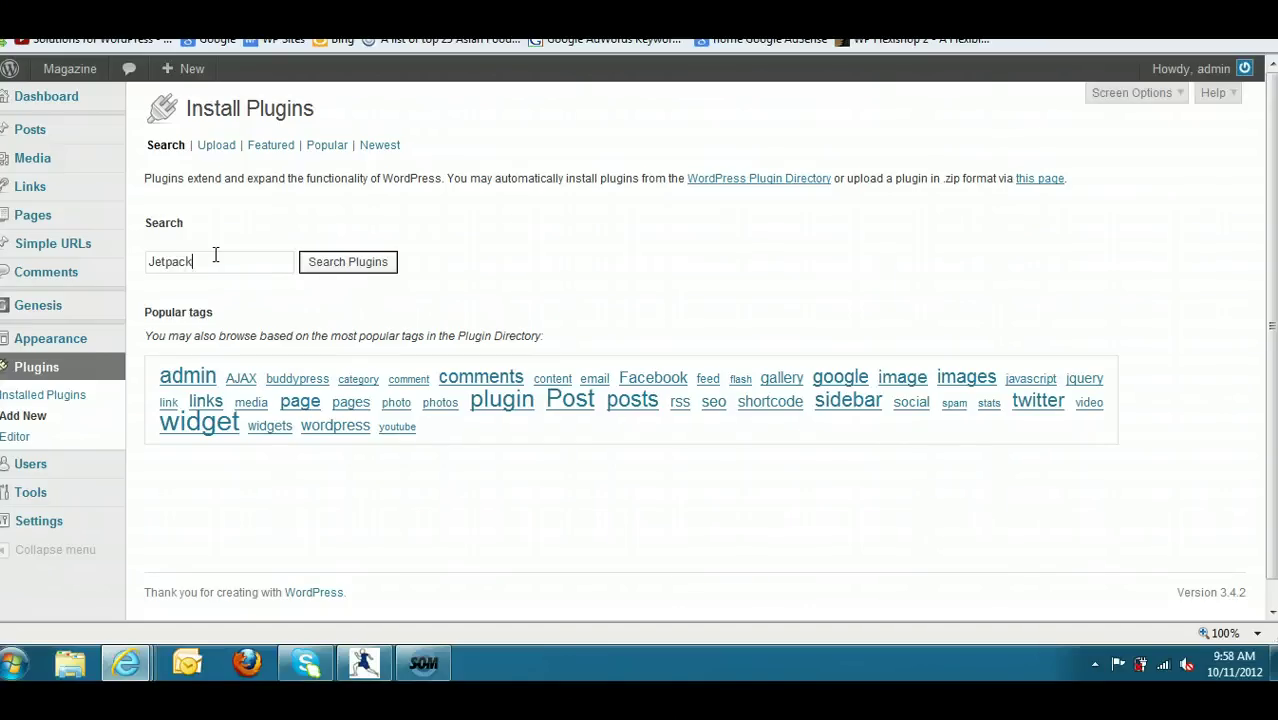
{"action": "left_click", "coordinate": [346, 262]}
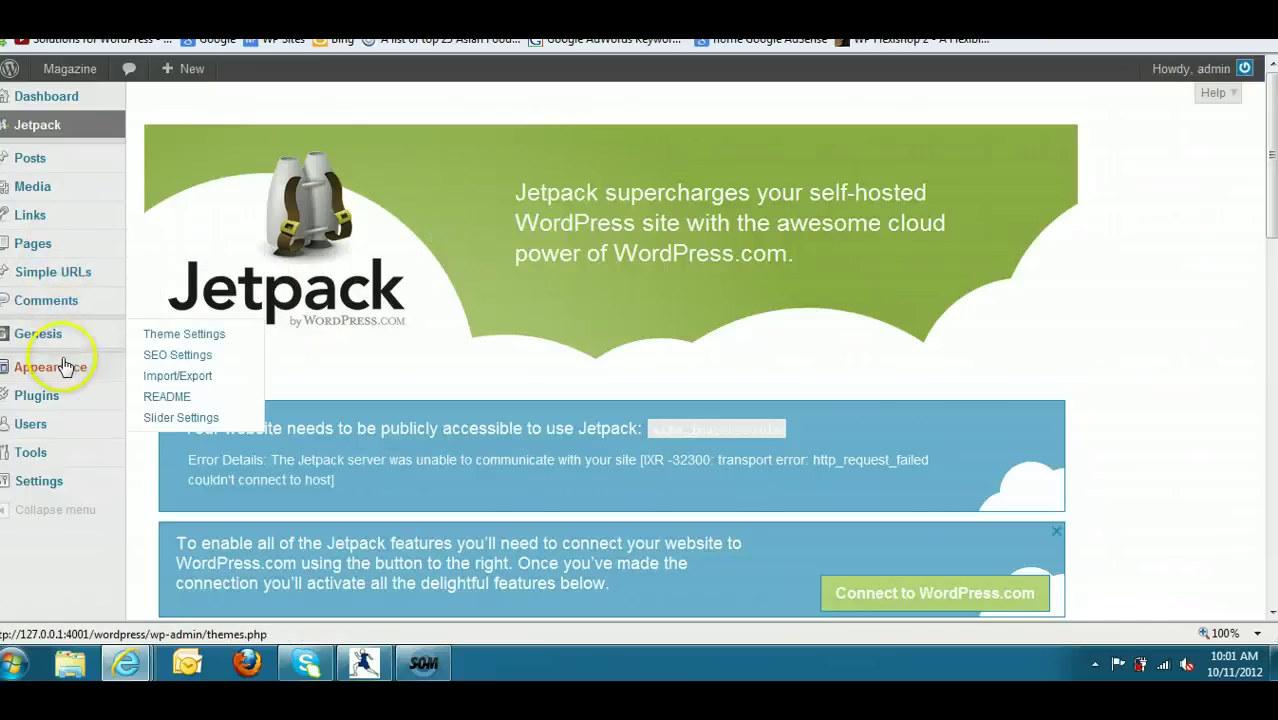
Search the plugin directory for "contact form 7", then install and activate the Contact Form 7 plugin.
{"action": "left_click", "coordinate": [164, 419]}
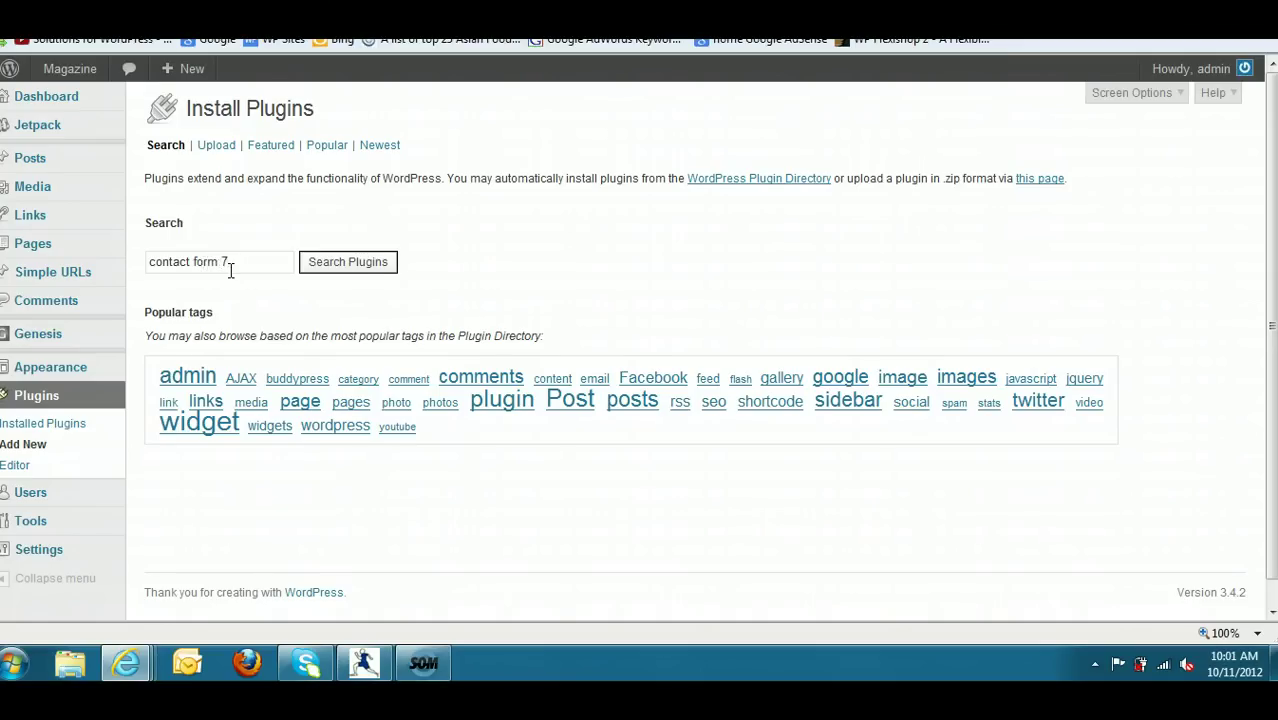
{"action": "left_click", "coordinate": [342, 262]}
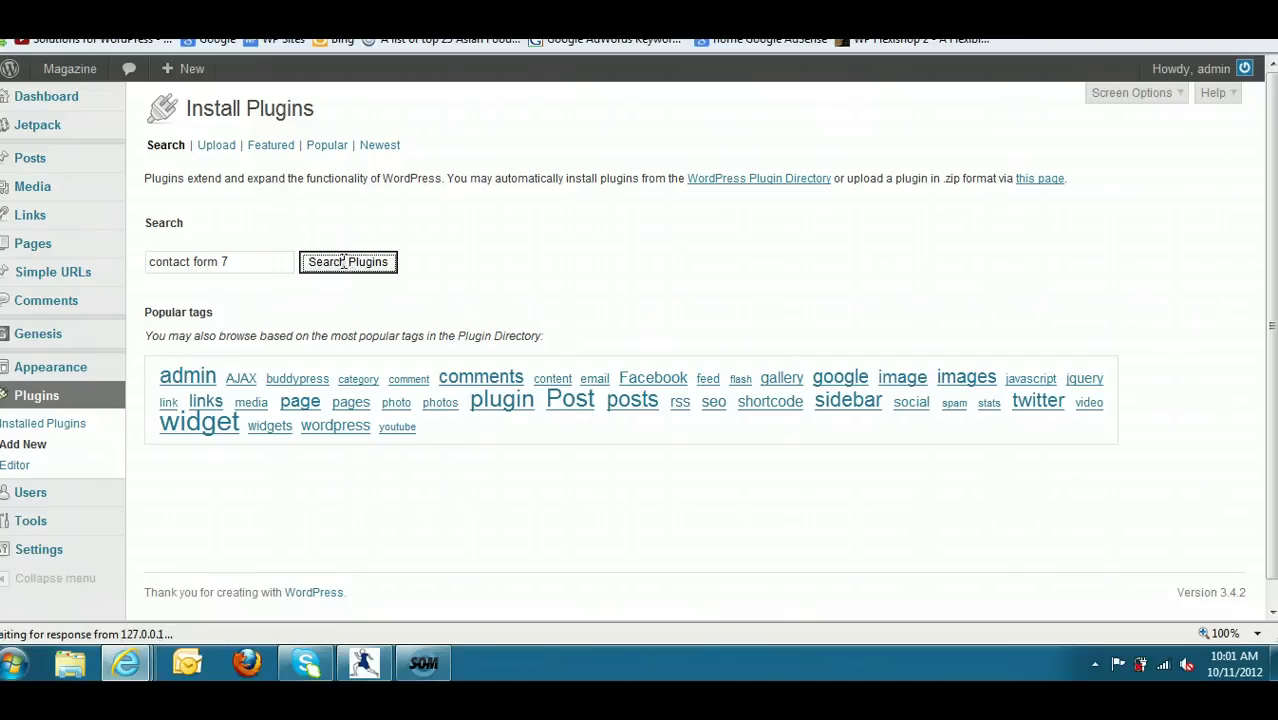
{"action": "left_click", "coordinate": [228, 268]}
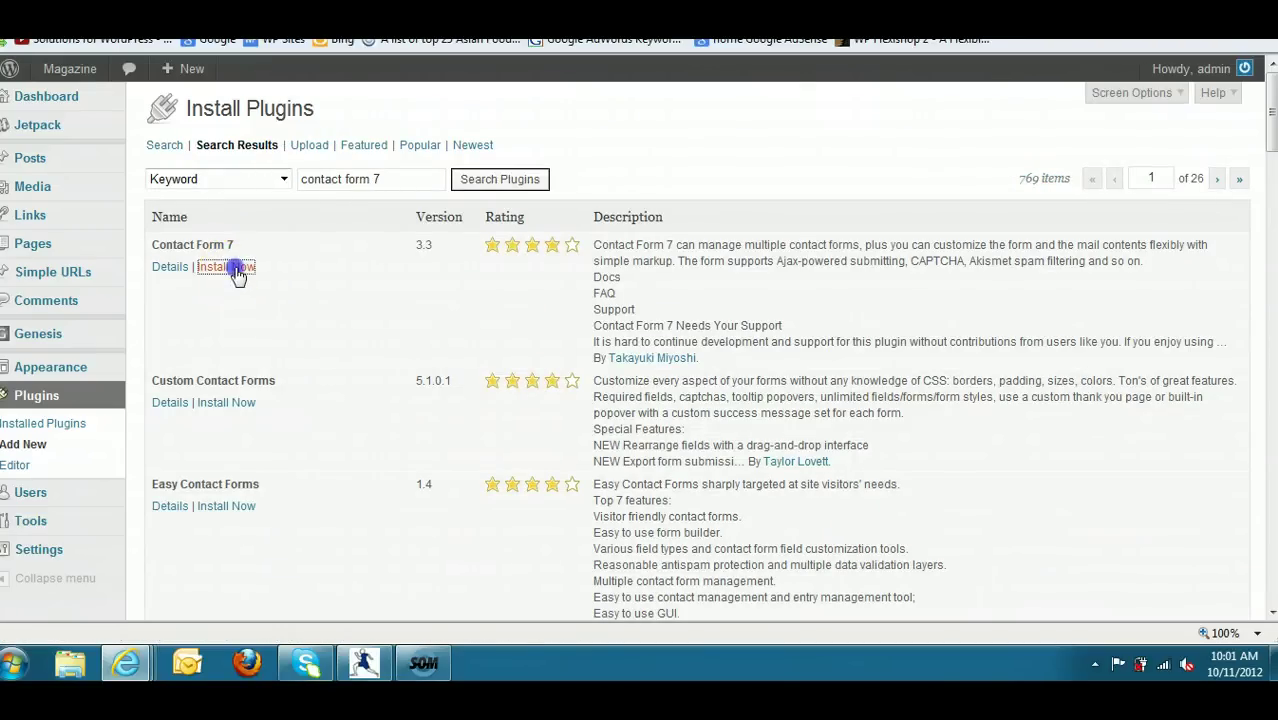
{"action": "left_click", "coordinate": [660, 379]}
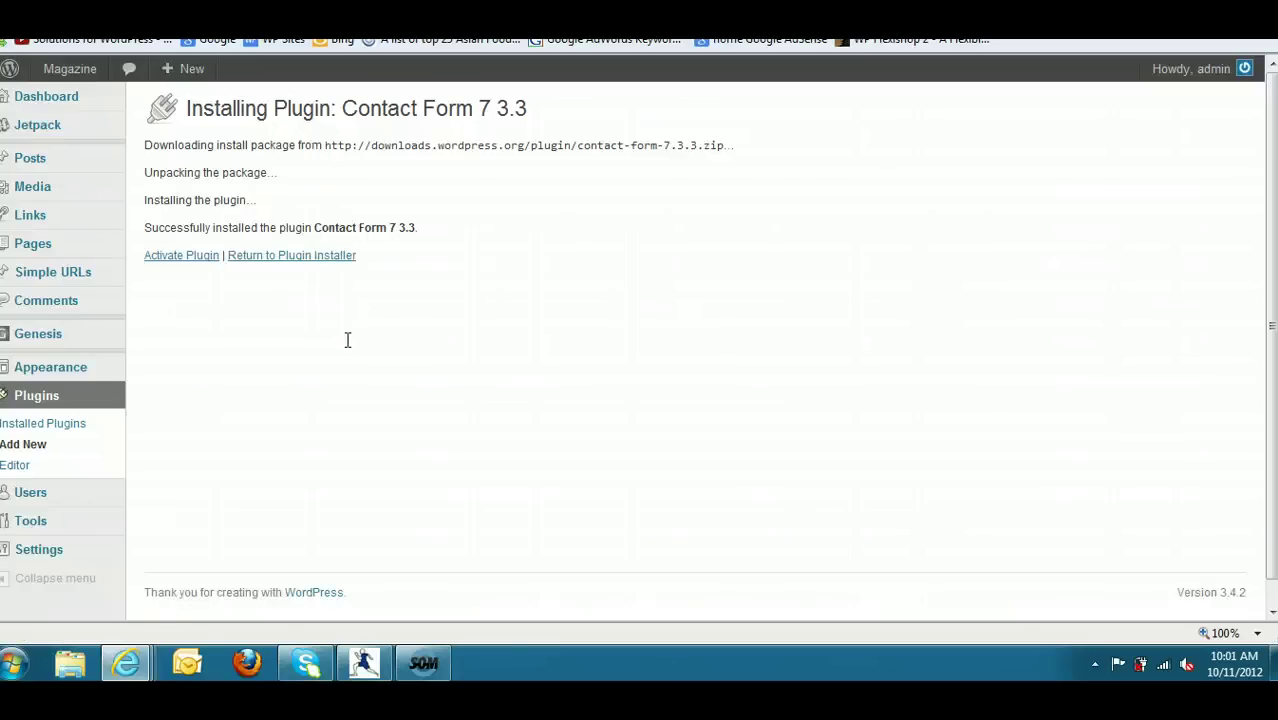
{"action": "left_click", "coordinate": [201, 263]}
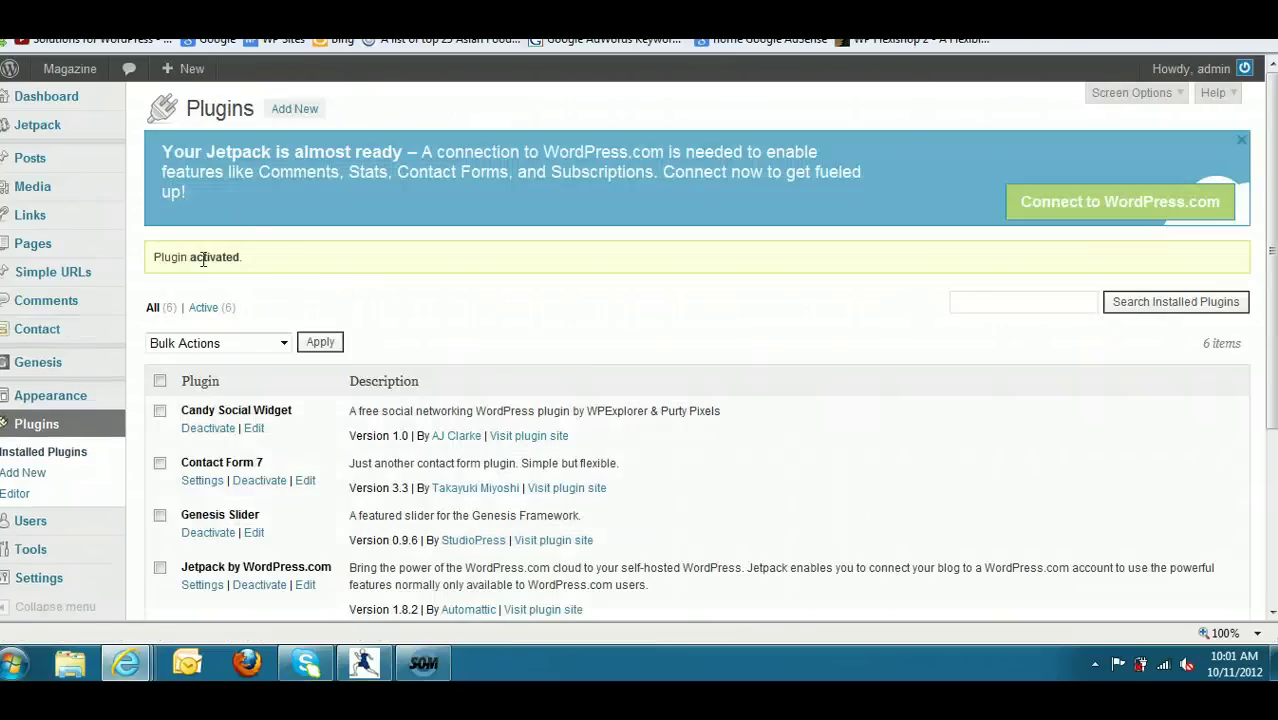
Open the Contact Form 7 settings from the installed plugins and copy the shortcode of Contact form 1.
{"action": "scroll", "coordinate": [1265, 200], "scroll_direction": "down", "scroll_amount": 3}
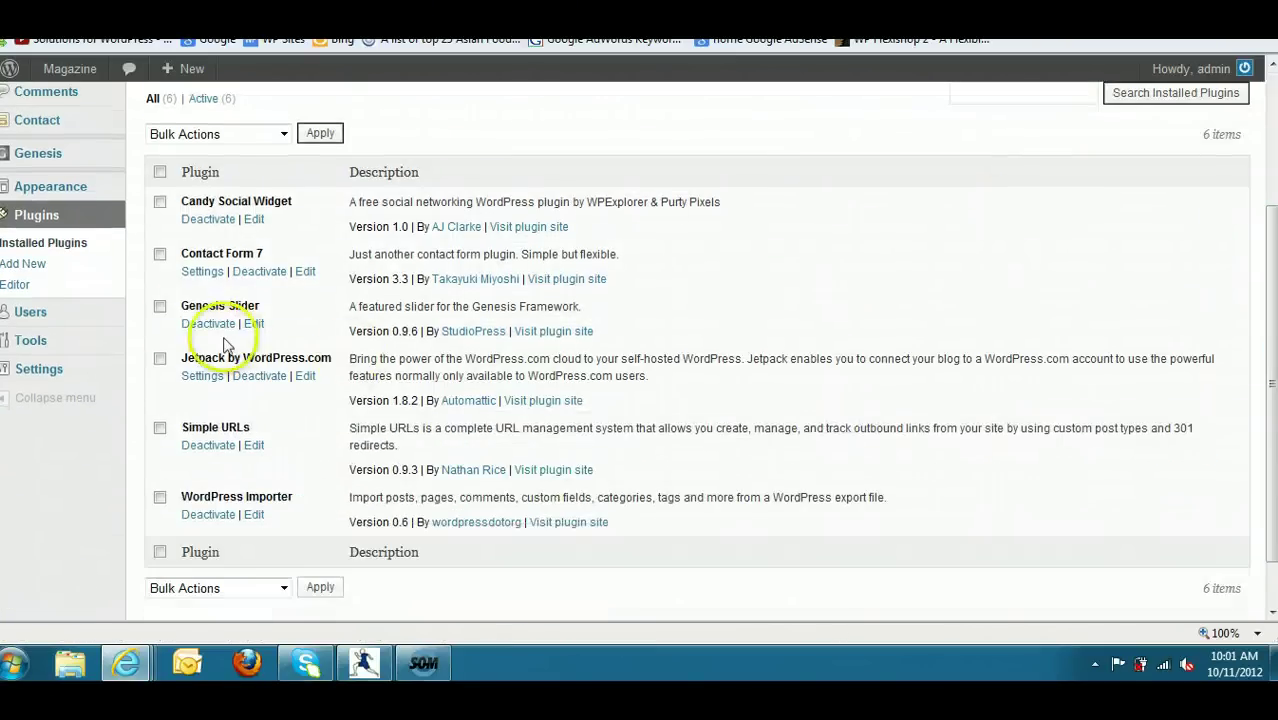
{"action": "left_click", "coordinate": [204, 272]}
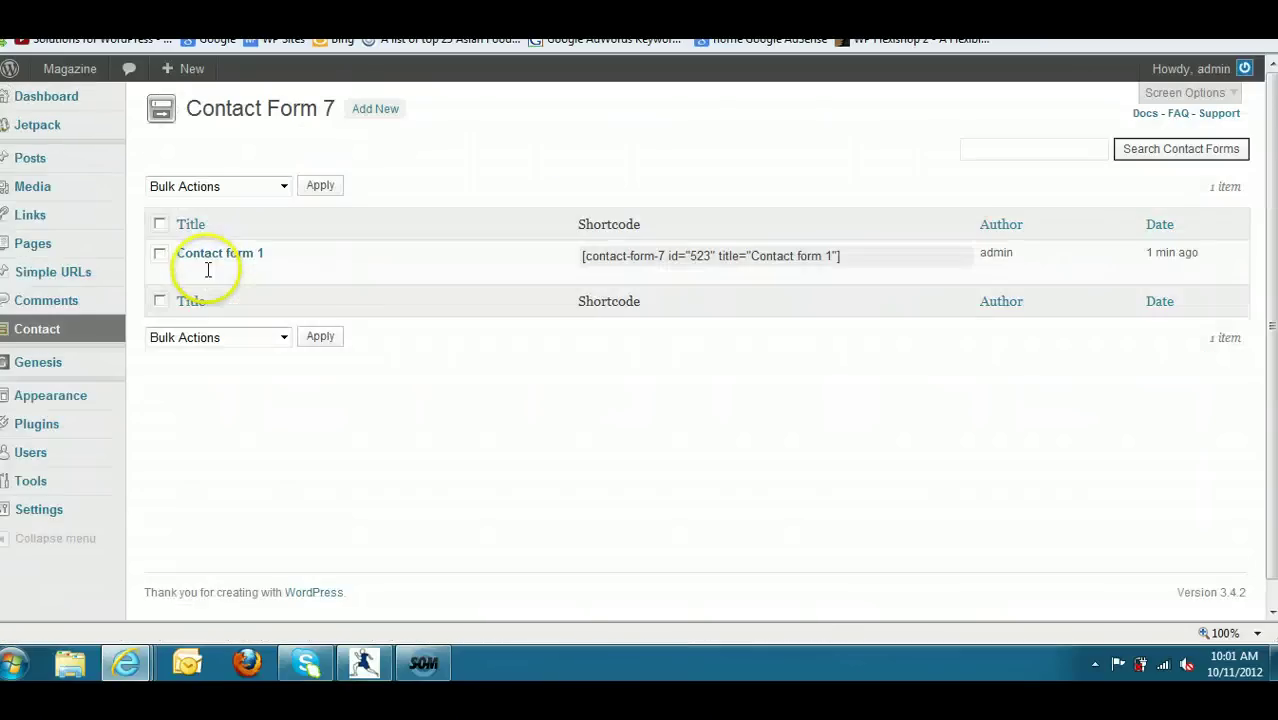
{"action": "left_click", "coordinate": [856, 262]}
{"action": "right_click", "coordinate": [643, 260]}
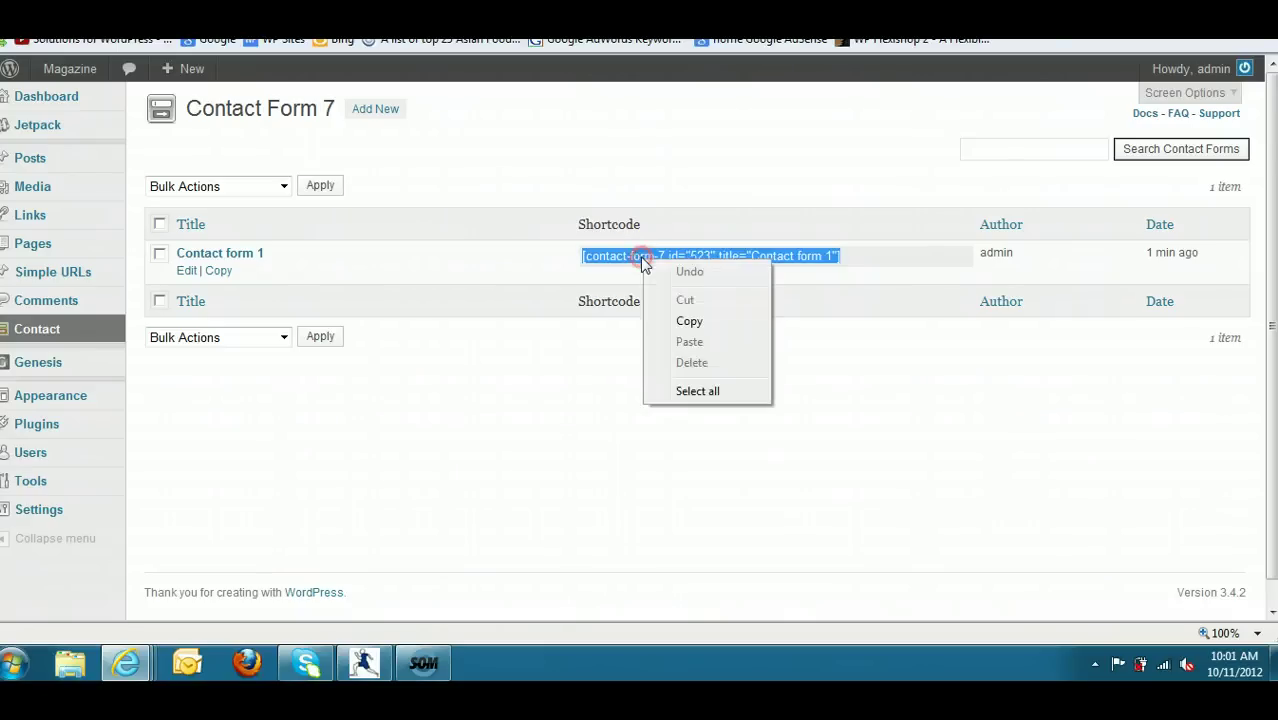
{"action": "left_click", "coordinate": [689, 320]}
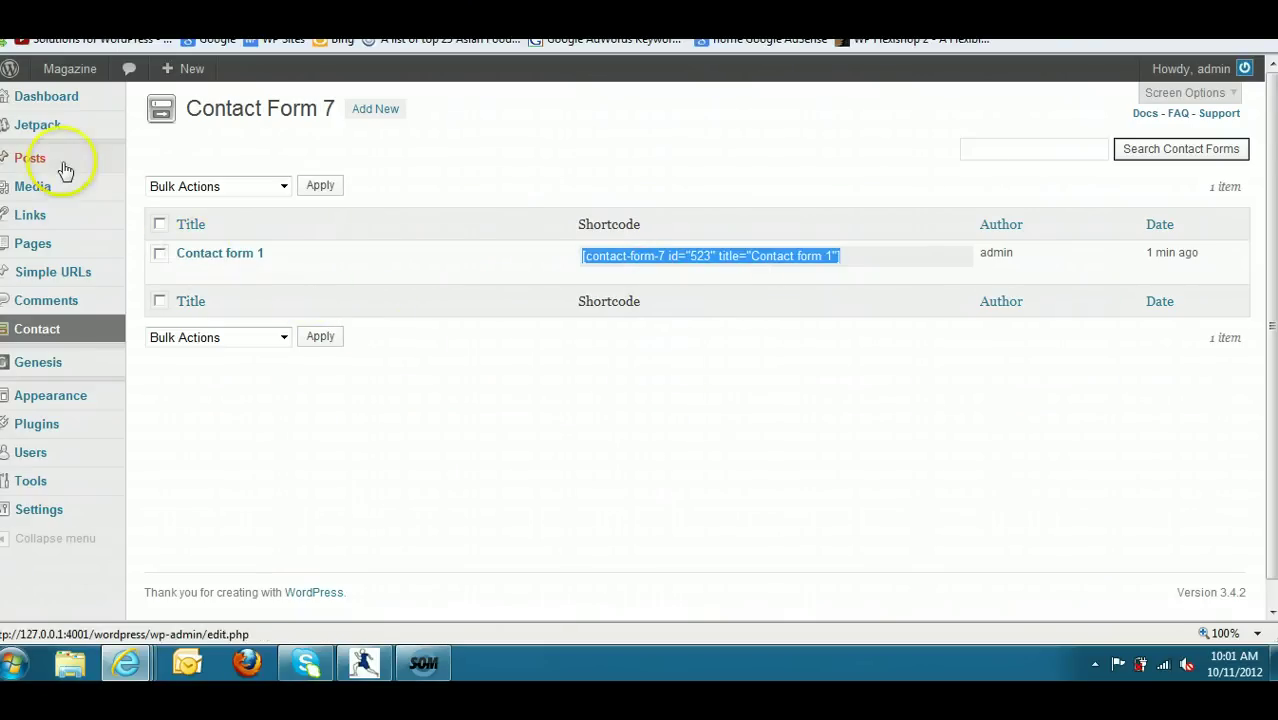
Open the Contact page for editing, paste the Contact form 1 shortcode into its HTML content and update the page.
{"action": "mouse_move", "coordinate": [120, 243]}
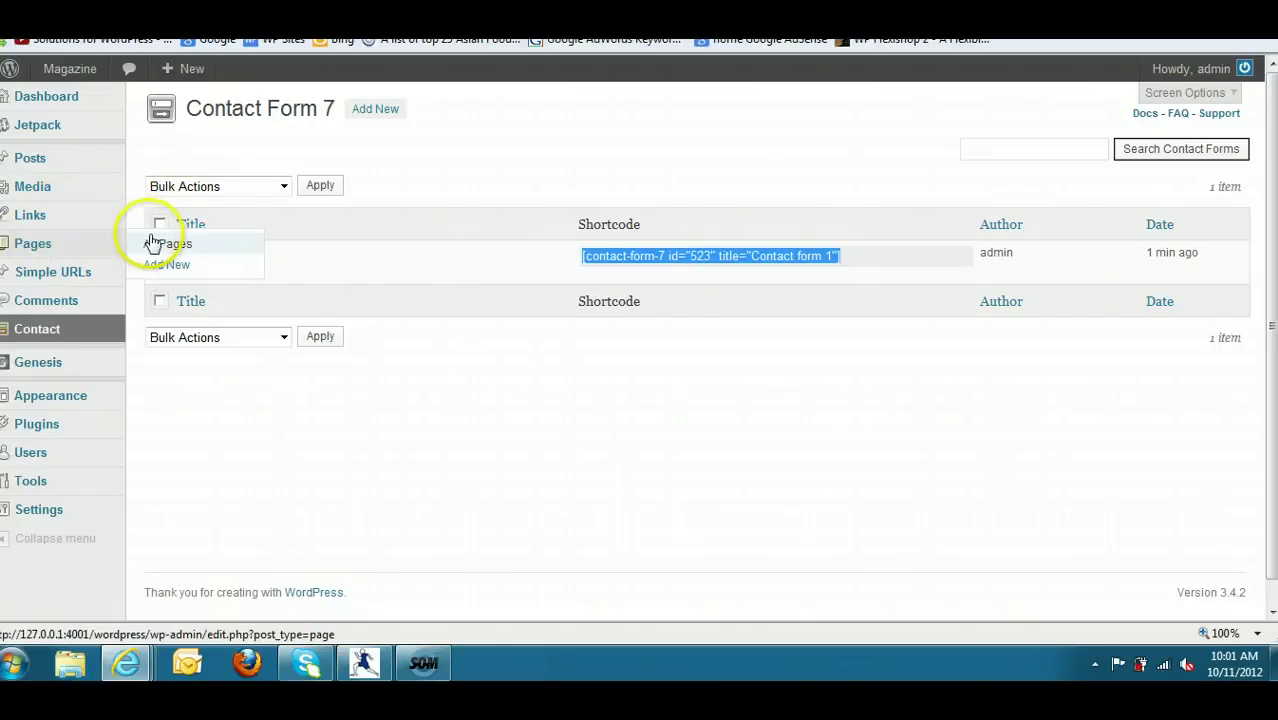
{"action": "left_click", "coordinate": [155, 244]}
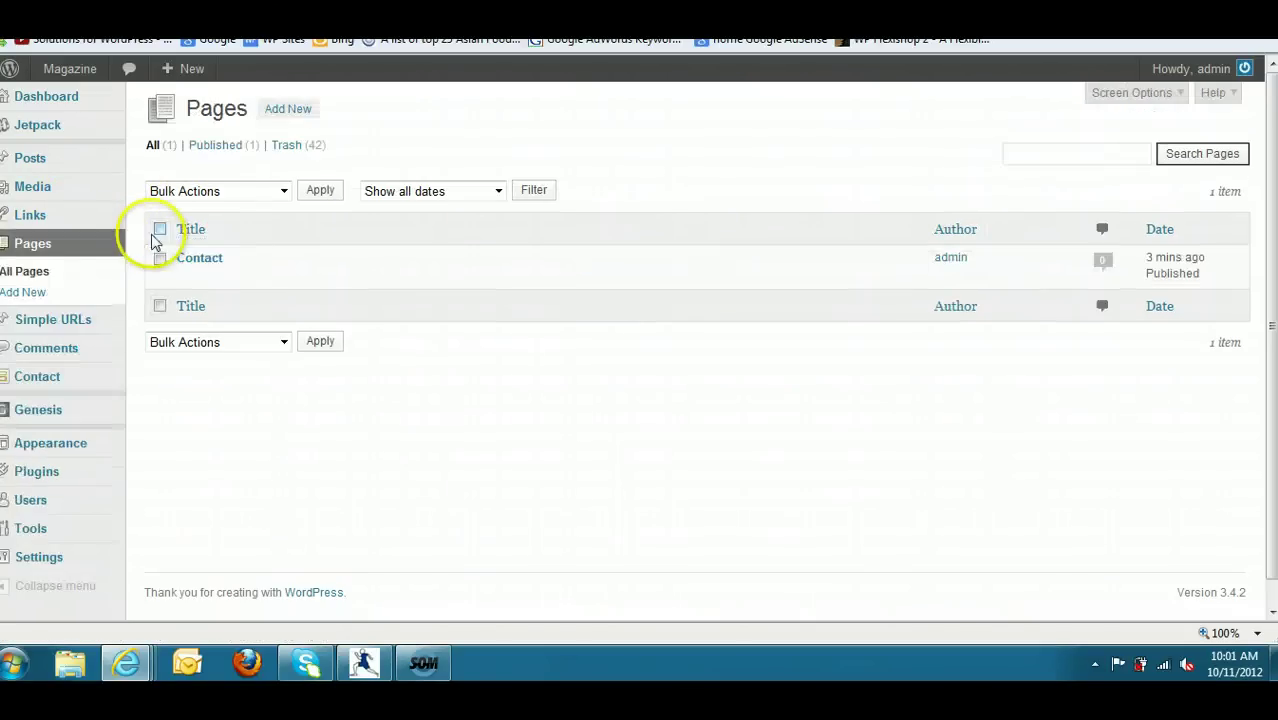
{"action": "left_click", "coordinate": [203, 259]}
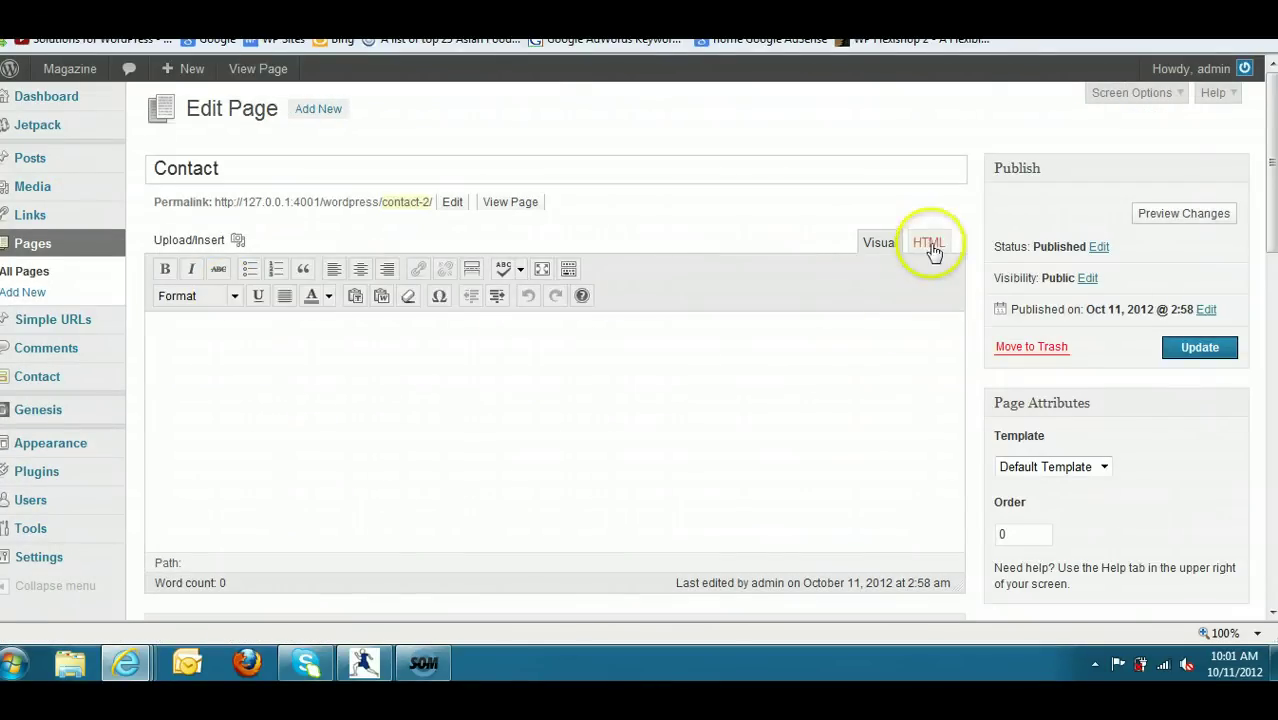
{"action": "left_click", "coordinate": [929, 245]}
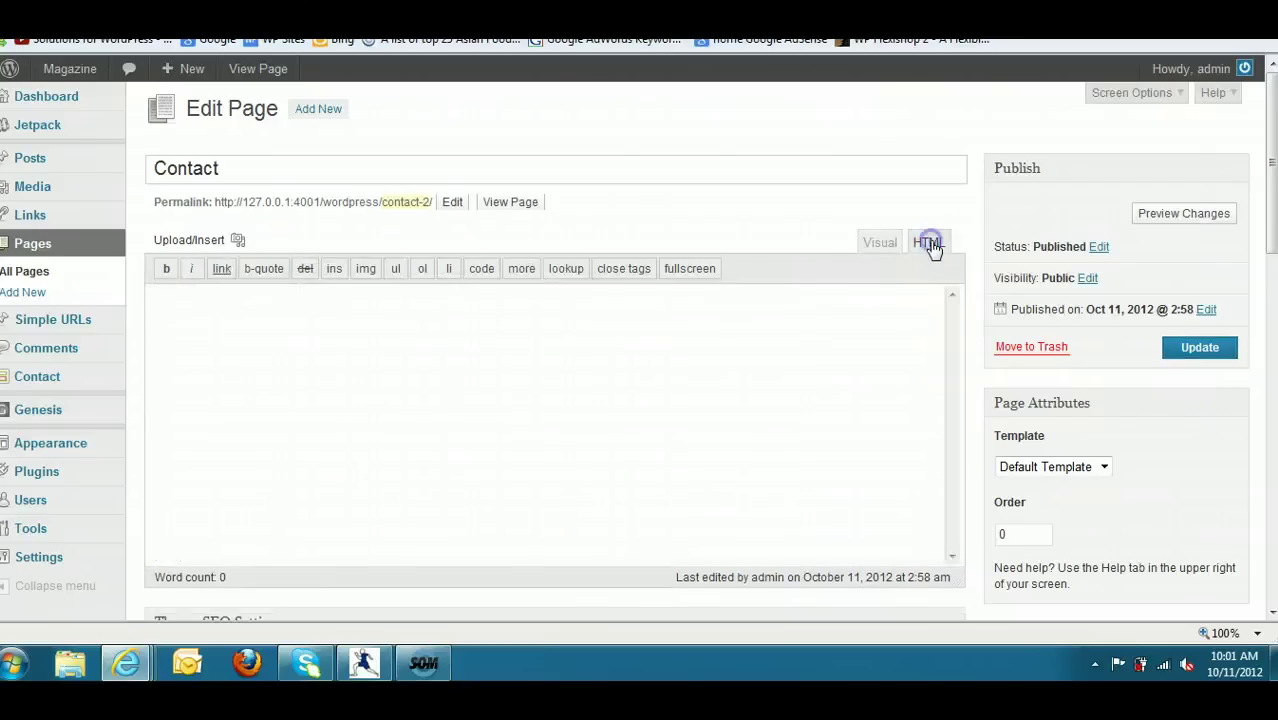
{"action": "left_click", "coordinate": [878, 242]}
{"action": "left_click", "coordinate": [920, 245]}
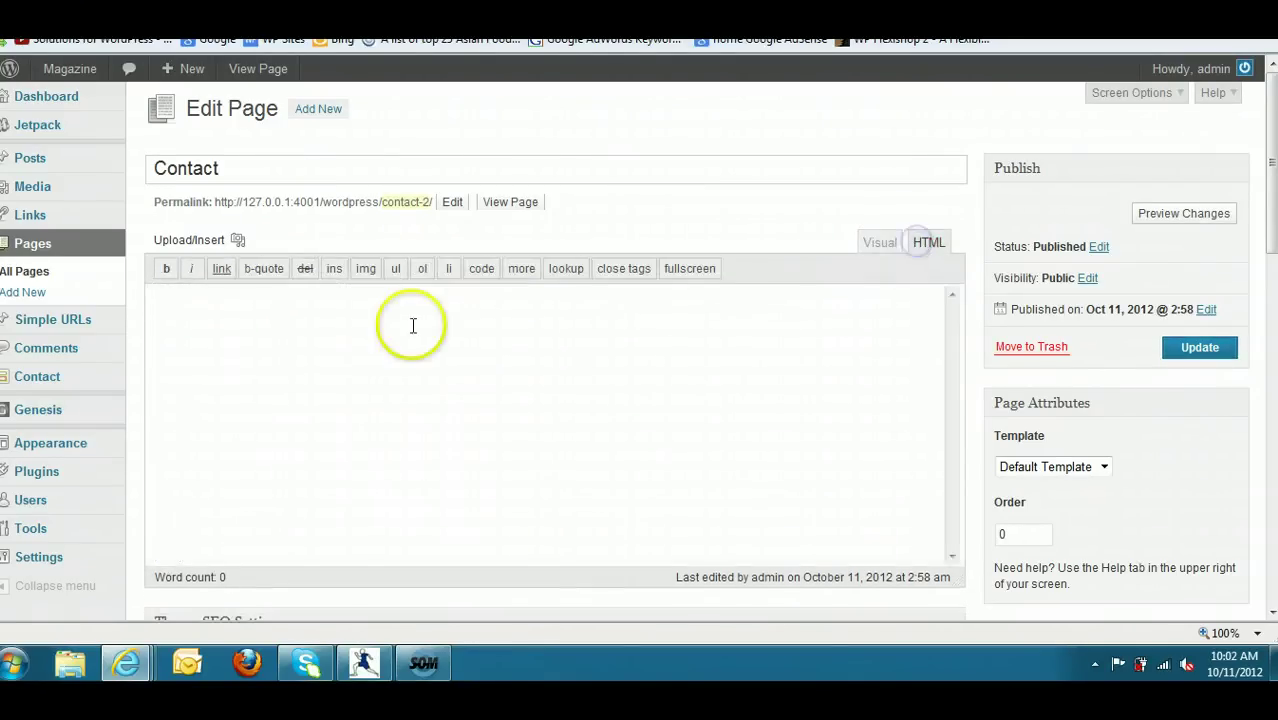
{"action": "left_click", "coordinate": [228, 299]}
{"action": "right_click", "coordinate": [228, 299]}
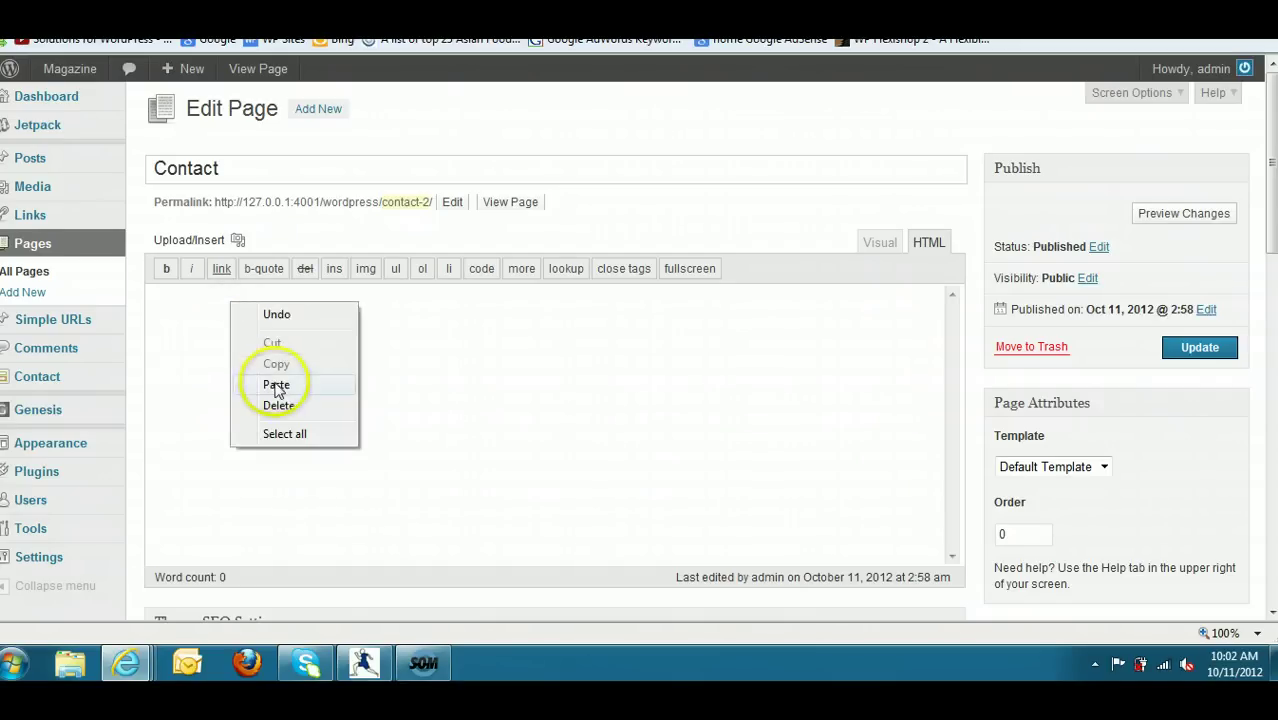
{"action": "left_click", "coordinate": [277, 379]}
{"action": "left_click", "coordinate": [1205, 350]}
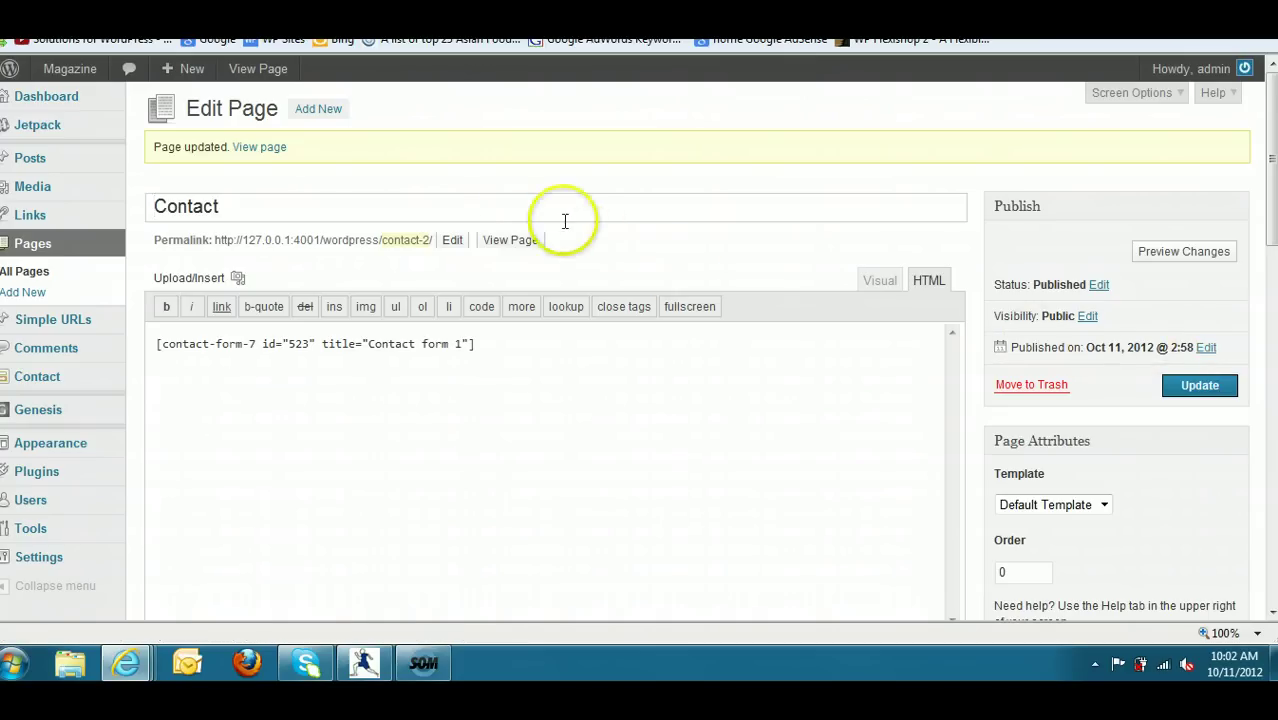
View the Contact page on the front end to check its form, and look over the site's home page.
{"action": "left_click", "coordinate": [514, 242]}
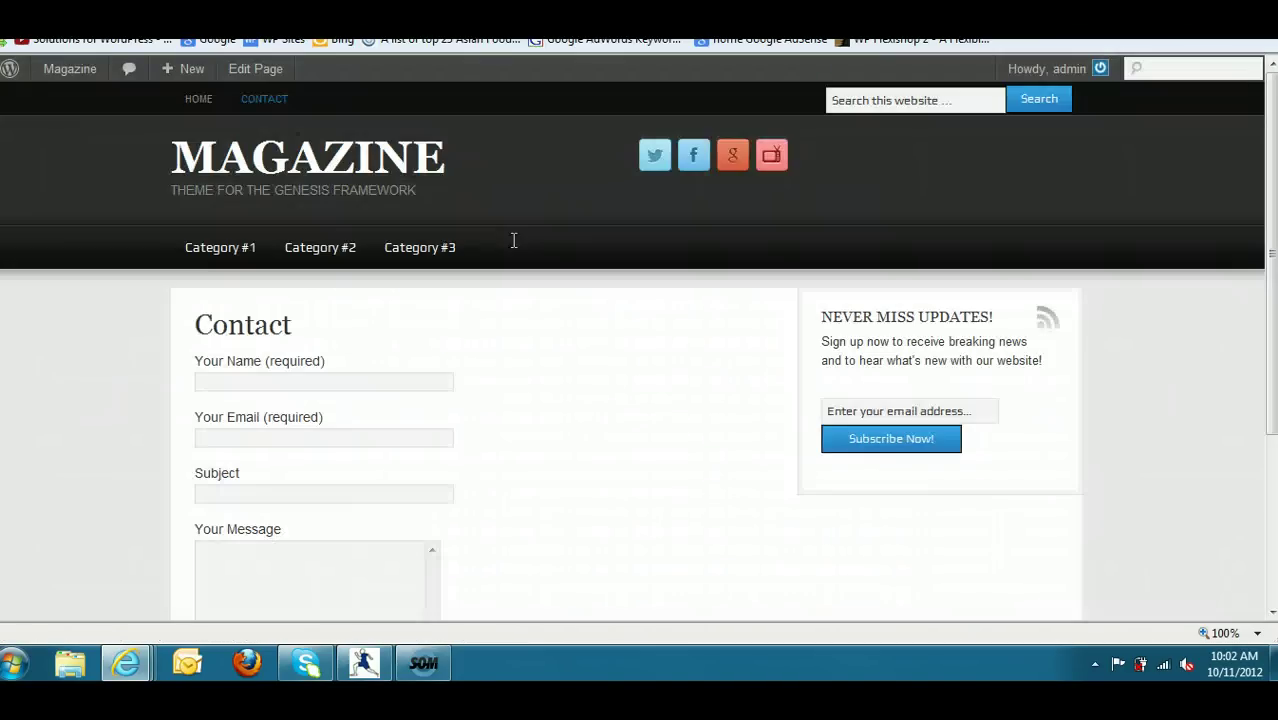
{"action": "scroll", "coordinate": [334, 200], "scroll_direction": "down", "scroll_amount": 3}
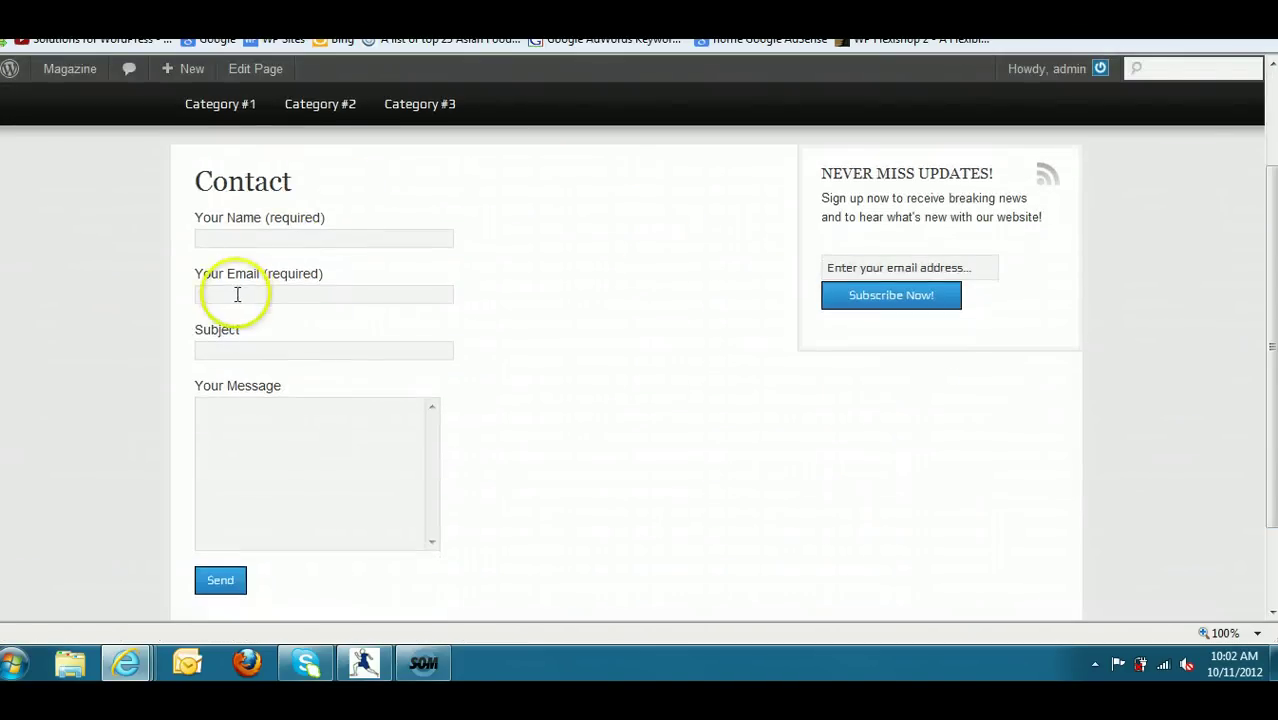
{"action": "left_click", "coordinate": [257, 423]}
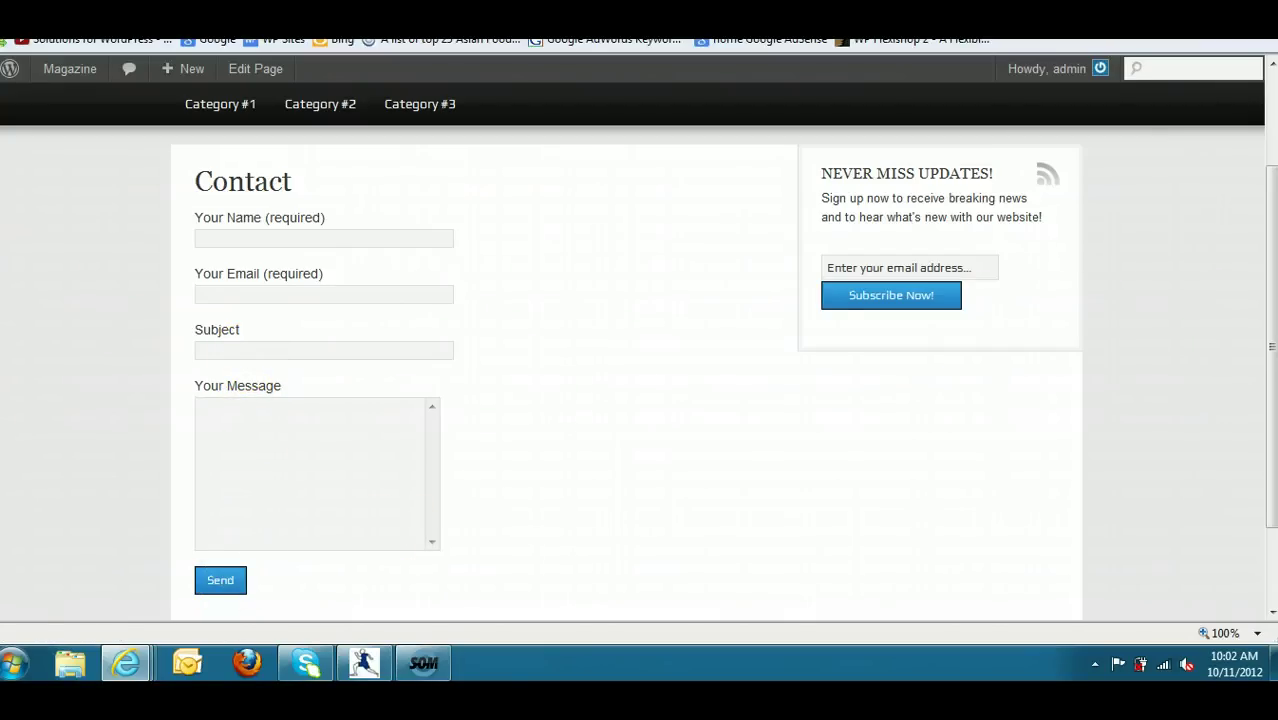
{"action": "scroll", "coordinate": [638, 300], "scroll_direction": "up", "scroll_amount": 3}
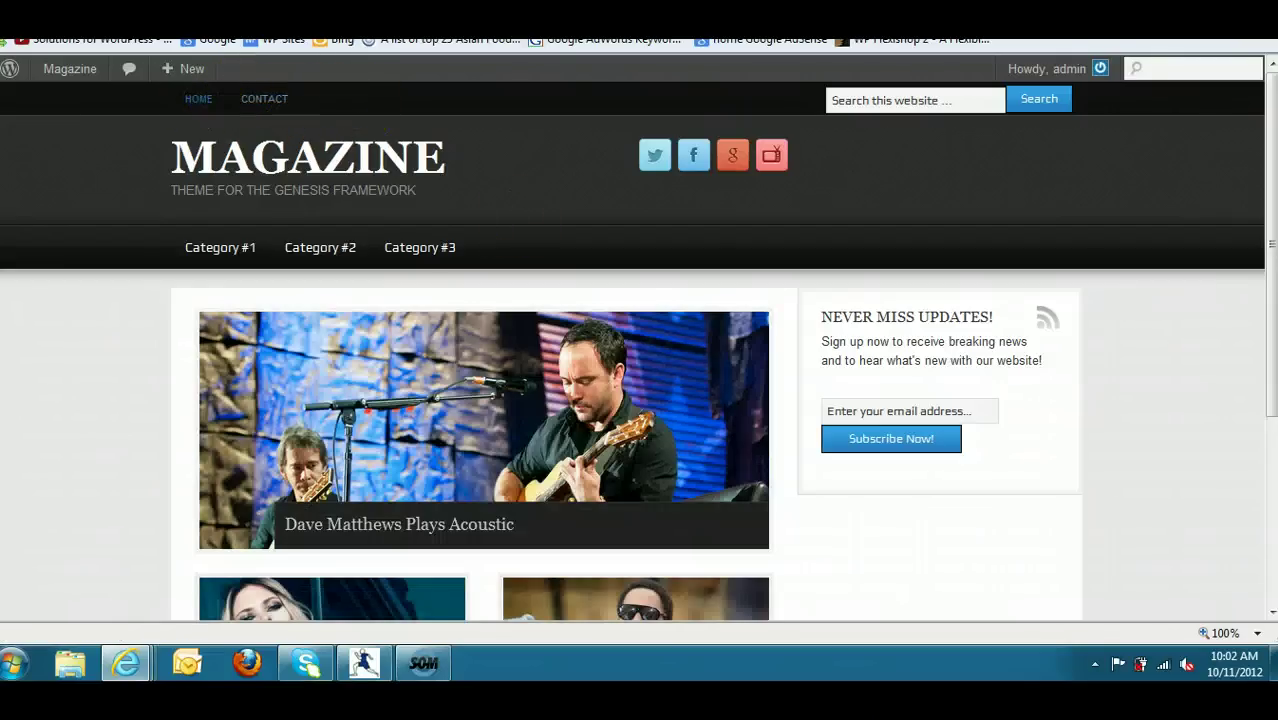
{"action": "scroll", "coordinate": [640, 400], "scroll_direction": "down", "scroll_amount": 5}
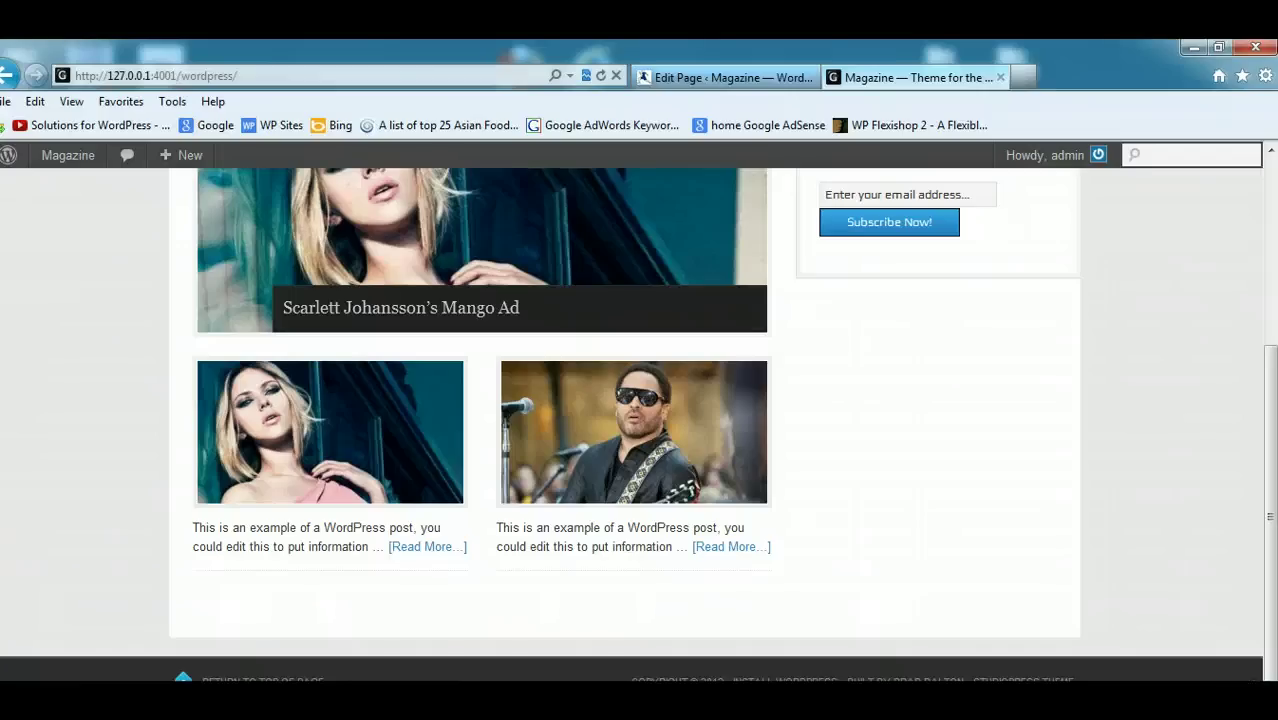
{"action": "scroll", "coordinate": [676, 274], "scroll_direction": "up", "scroll_amount": 3}
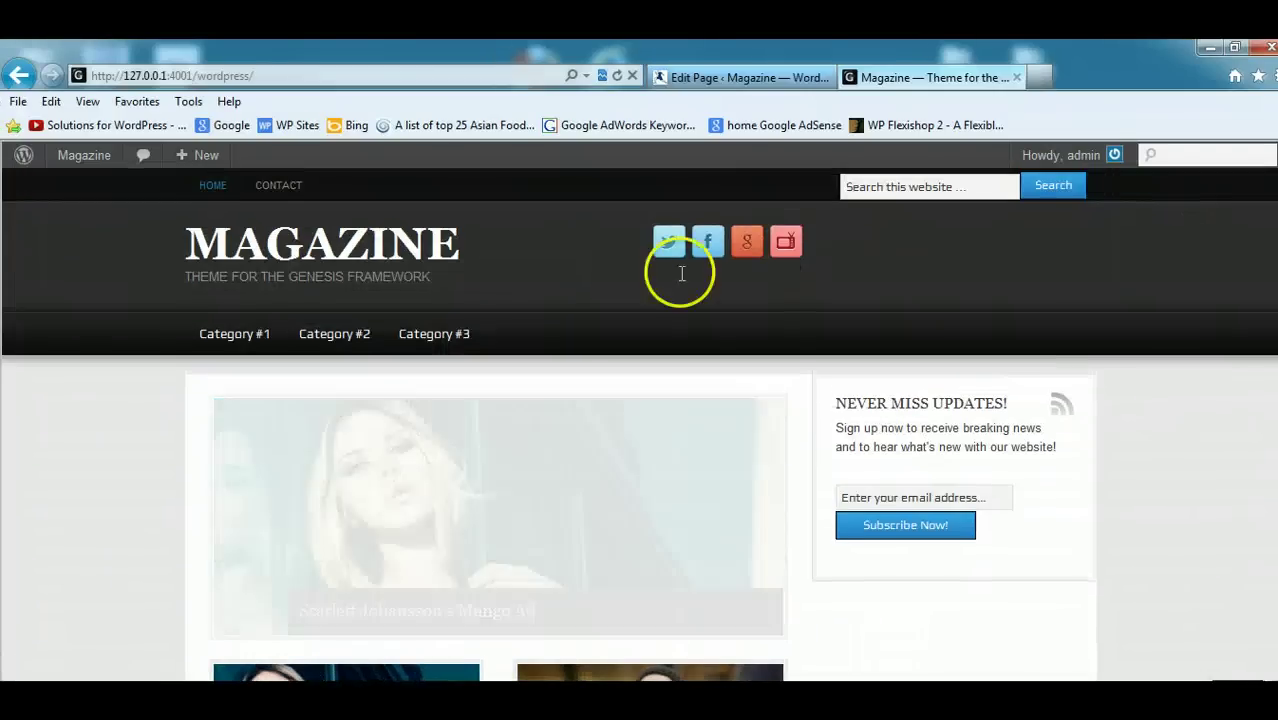
Return to the site's admin area and publish a new page titled Blog that uses the Blog template.
{"action": "mouse_move", "coordinate": [200, 679]}
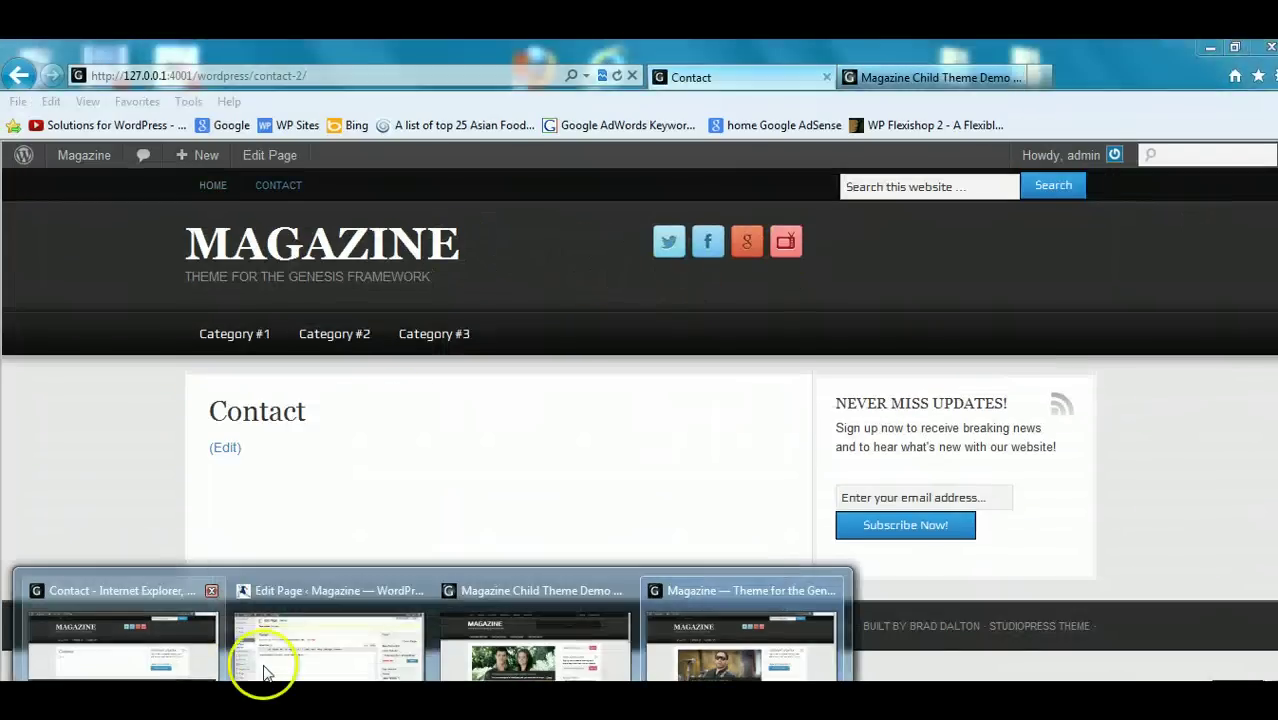
{"action": "left_click", "coordinate": [265, 672]}
{"action": "mouse_move", "coordinate": [79, 250]}
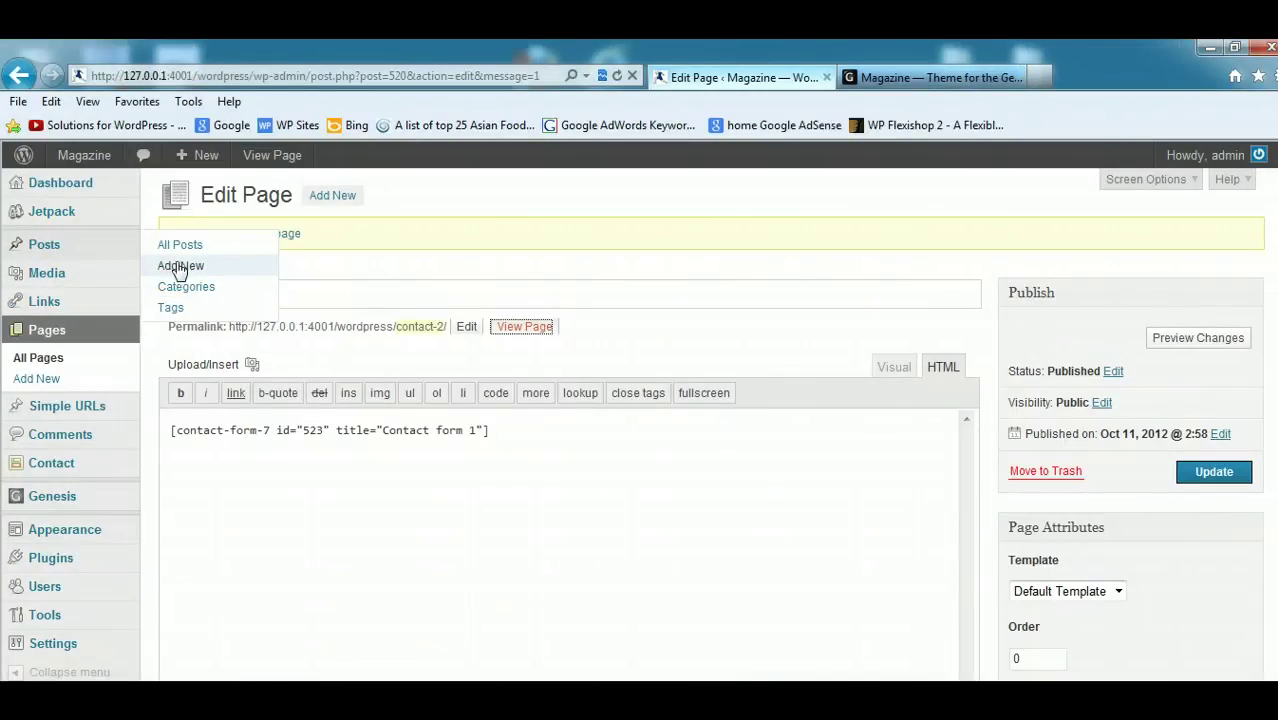
{"action": "left_click", "coordinate": [40, 379]}
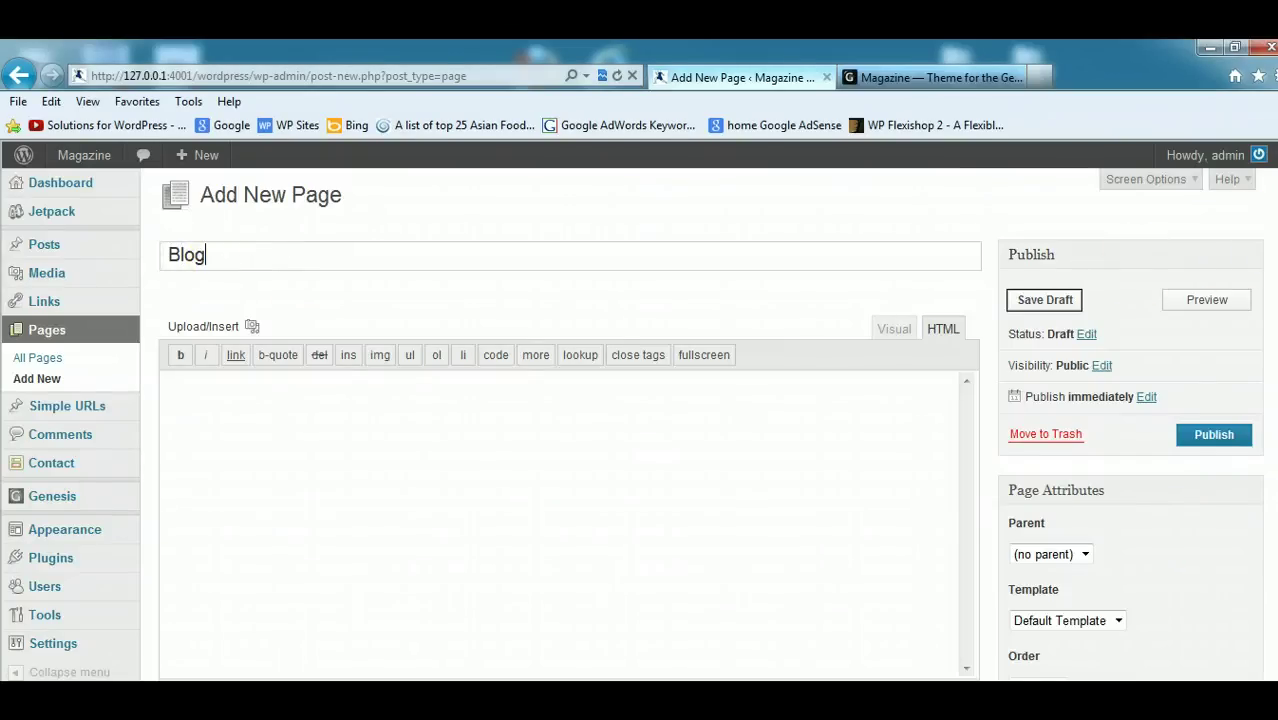
{"action": "scroll", "coordinate": [908, 312], "scroll_direction": "down", "scroll_amount": 3}
{"action": "scroll", "coordinate": [568, 420], "scroll_direction": "up", "scroll_amount": 2}
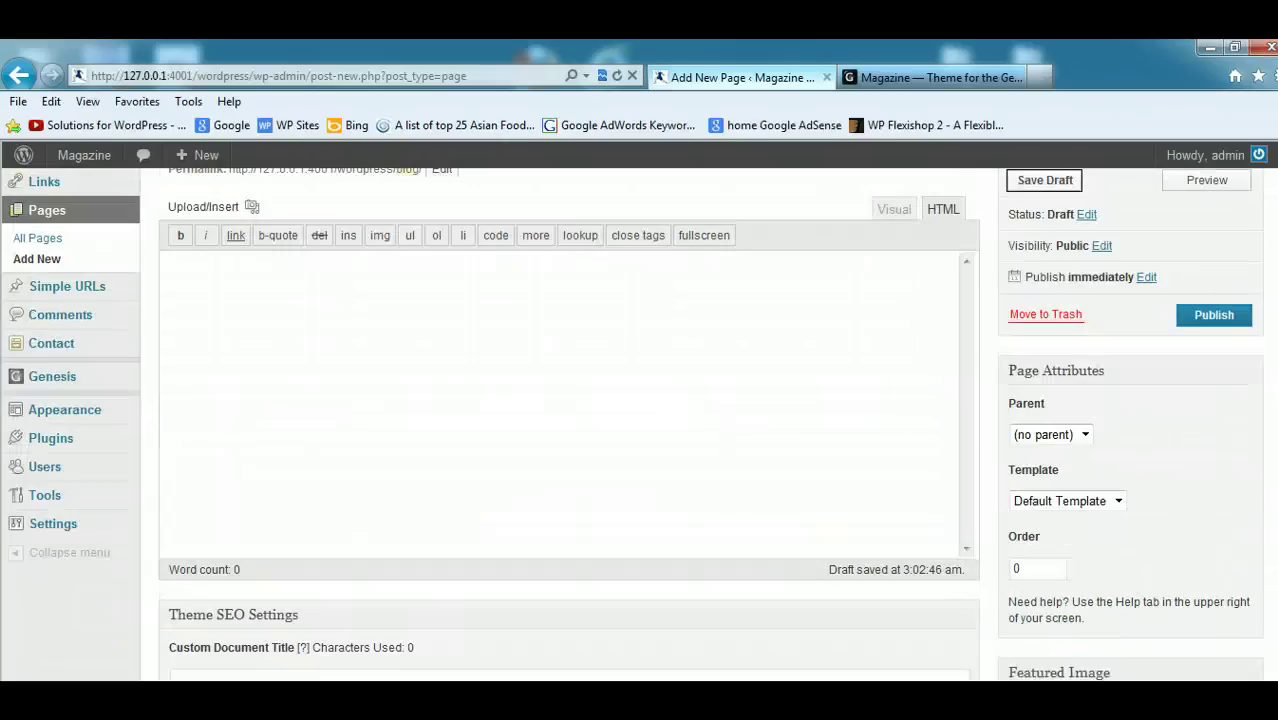
{"action": "left_click", "coordinate": [1120, 508]}
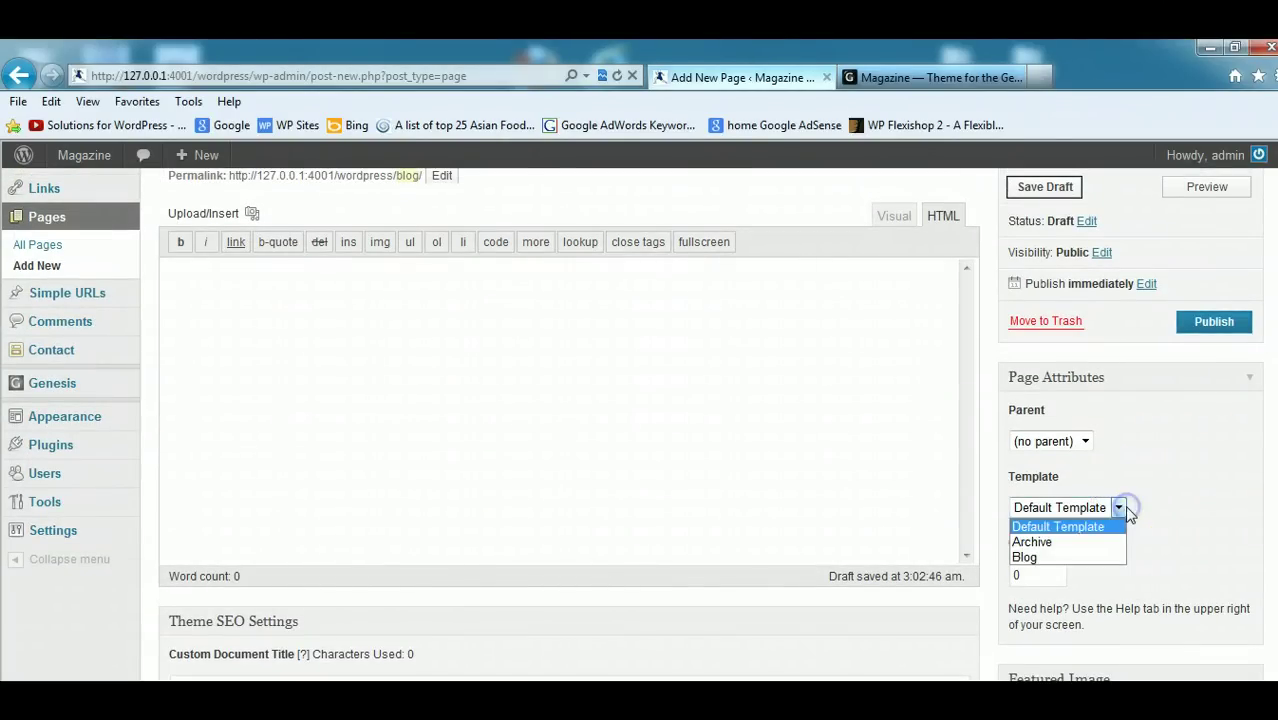
{"action": "left_click", "coordinate": [1043, 558]}
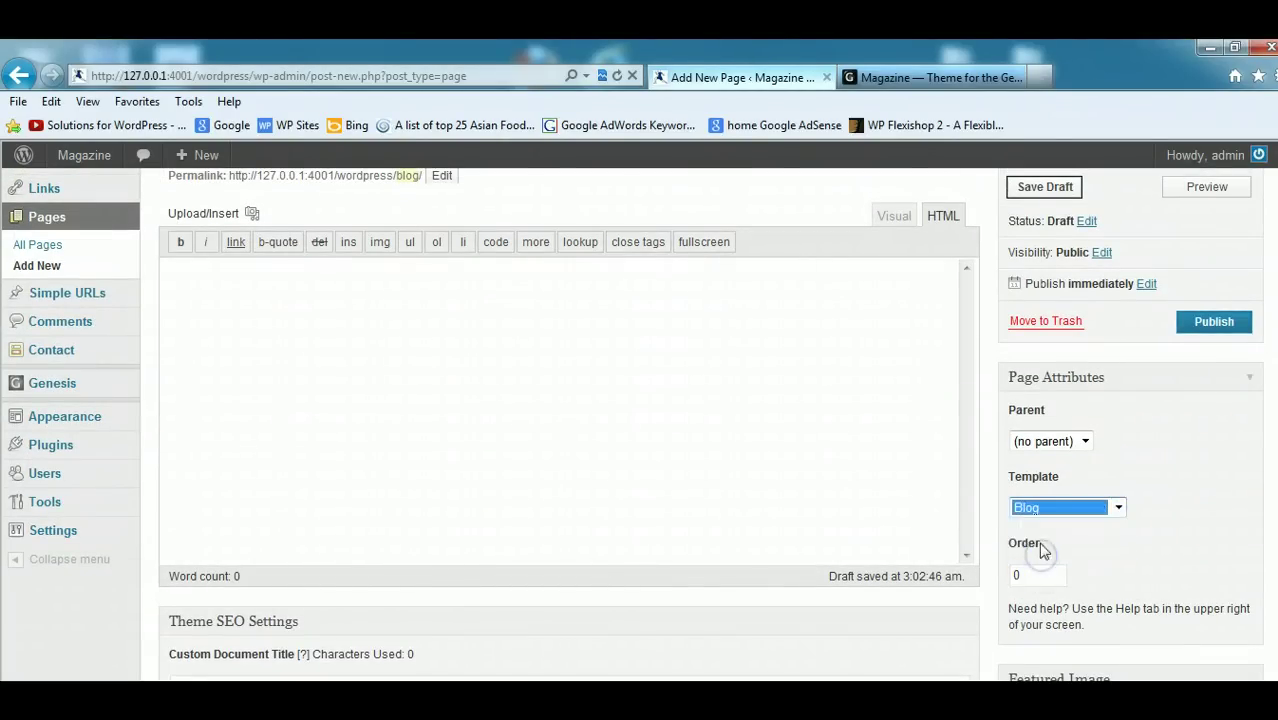
{"action": "scroll", "coordinate": [570, 420], "scroll_direction": "up", "scroll_amount": 2}
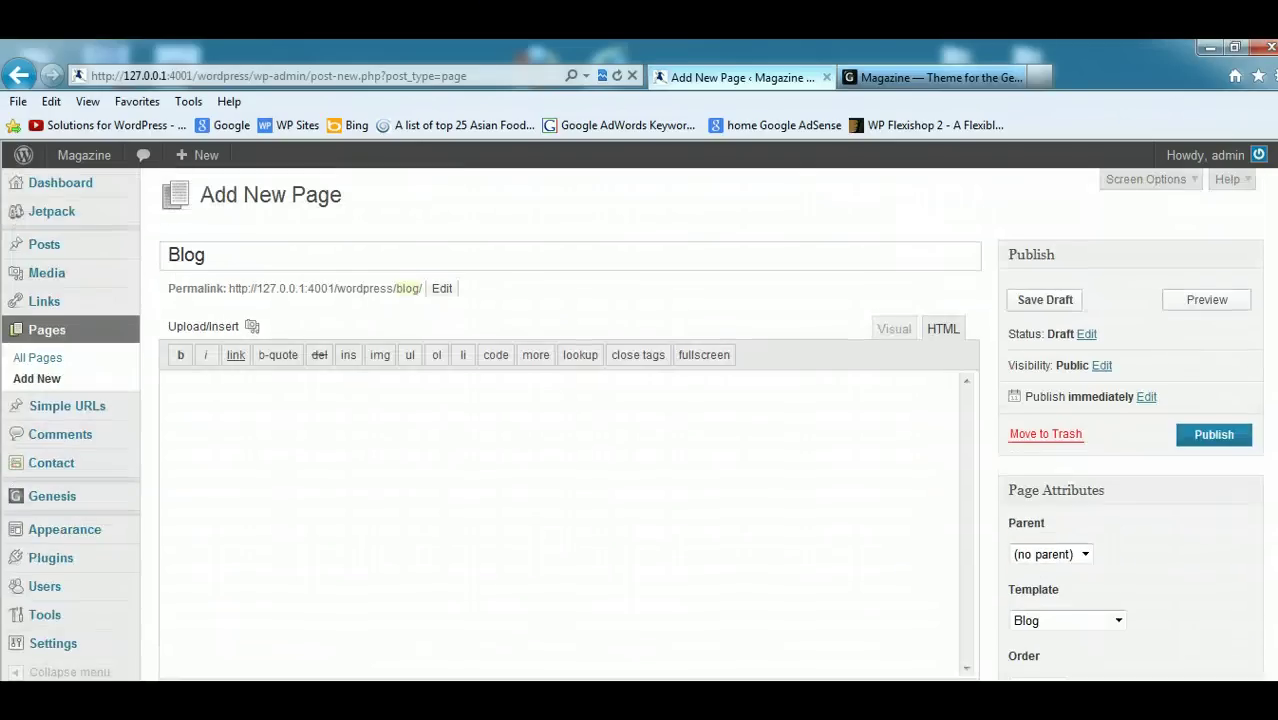
{"action": "left_click", "coordinate": [1213, 436]}
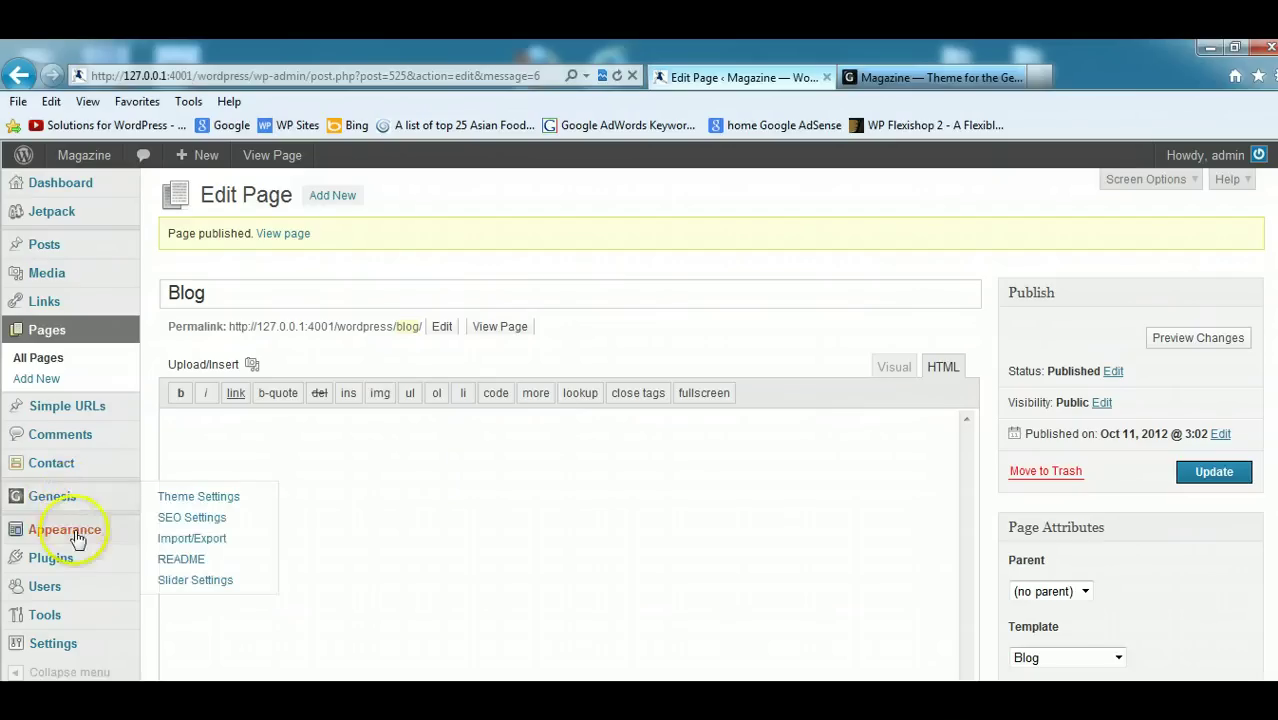
Add the Blog page to the Primary Menu after Contact and save the menu.
{"action": "mouse_move", "coordinate": [78, 539]}
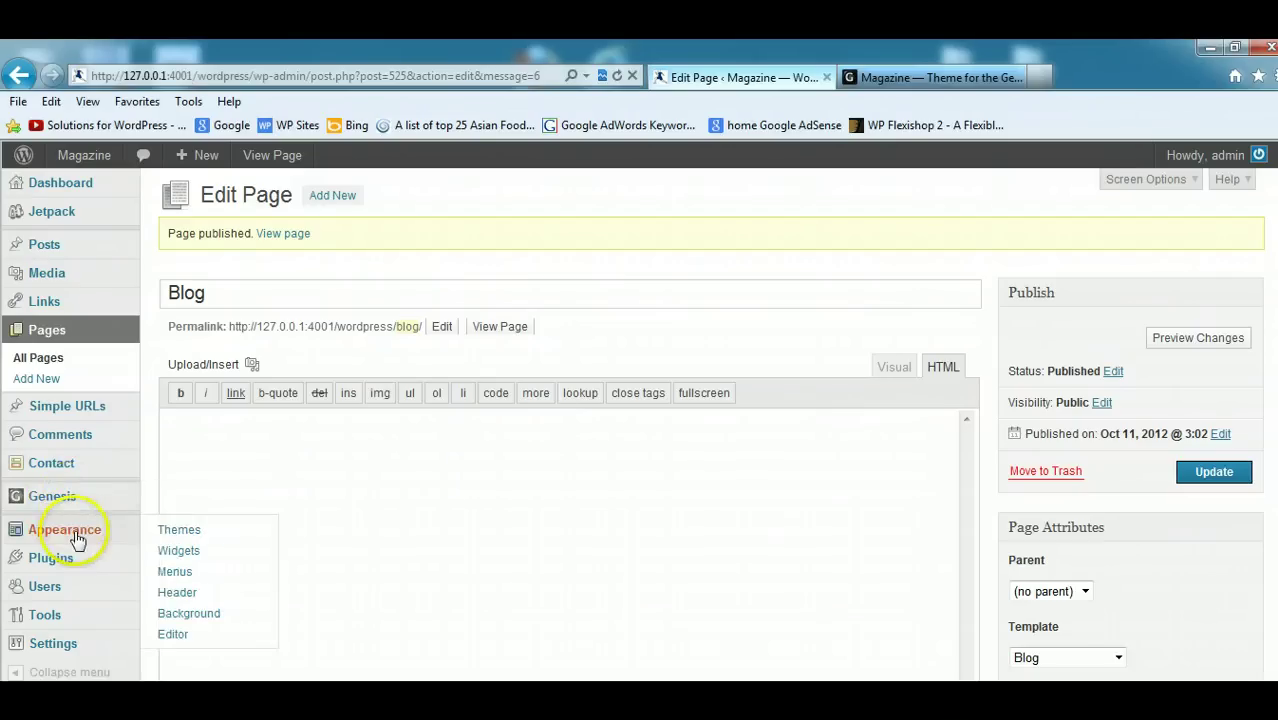
{"action": "left_click", "coordinate": [178, 570]}
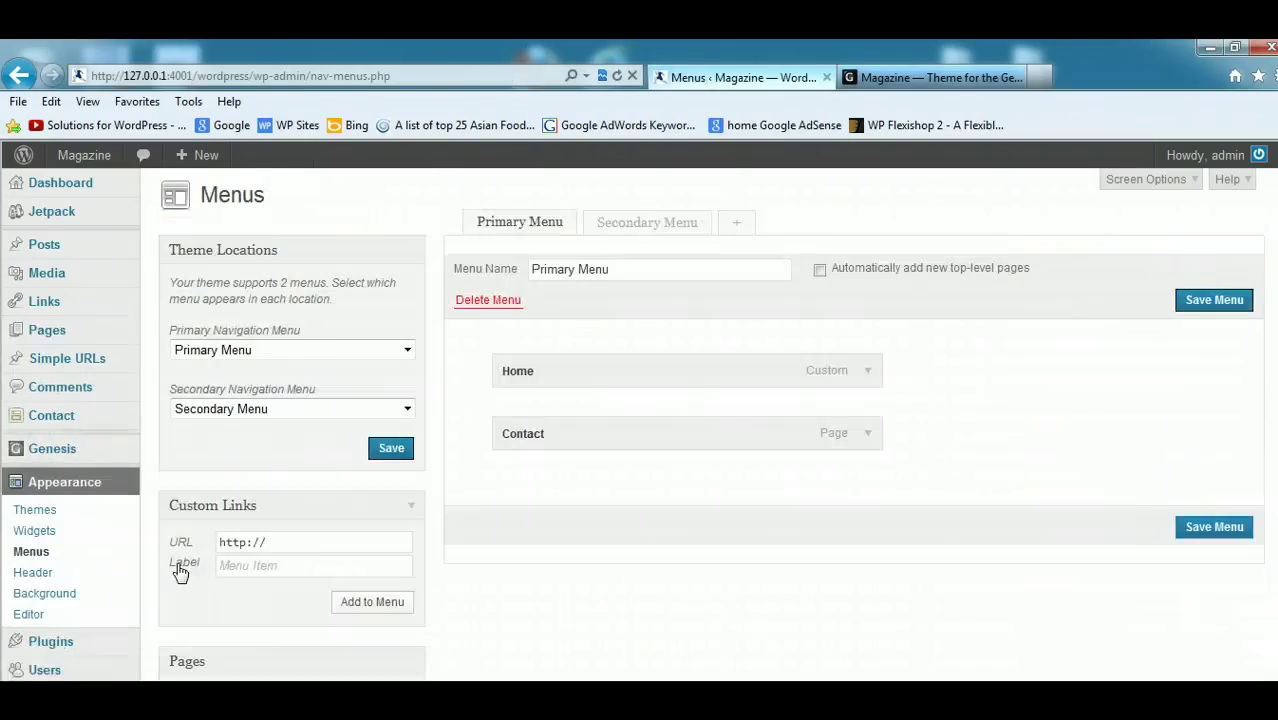
{"action": "scroll", "coordinate": [567, 418], "scroll_direction": "down", "scroll_amount": 3}
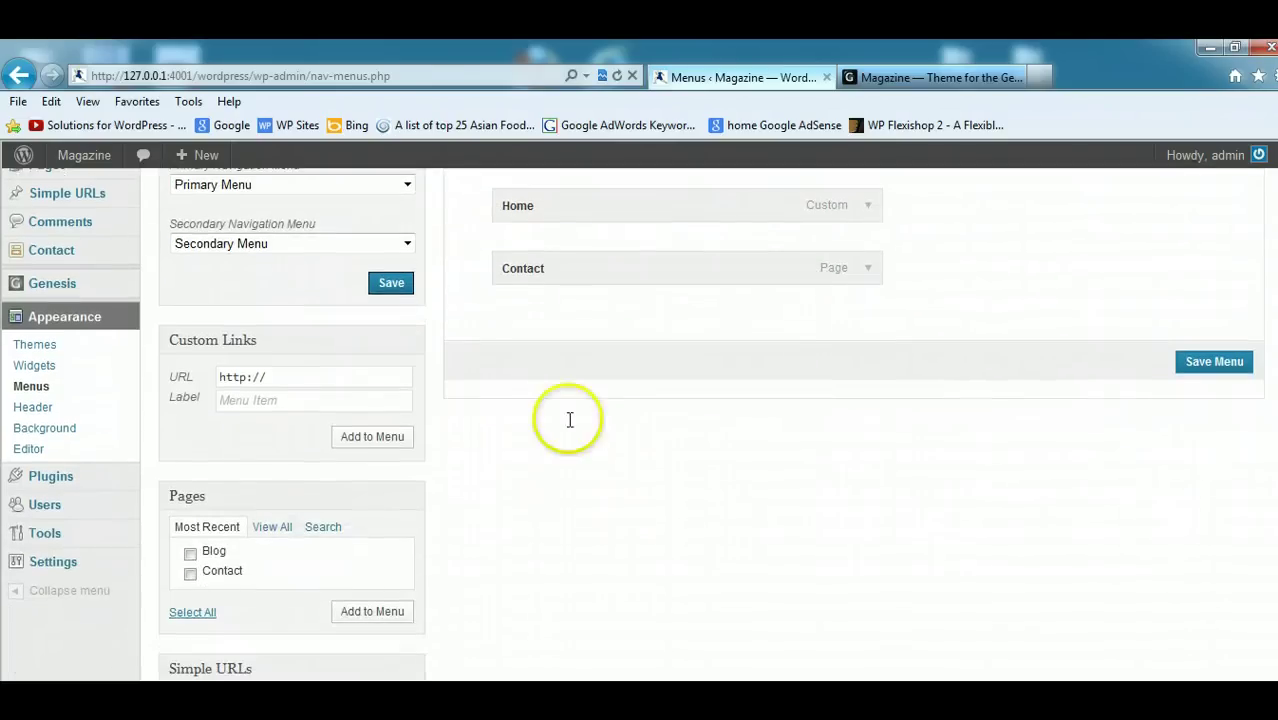
{"action": "left_click", "coordinate": [190, 553]}
{"action": "left_click", "coordinate": [349, 613]}
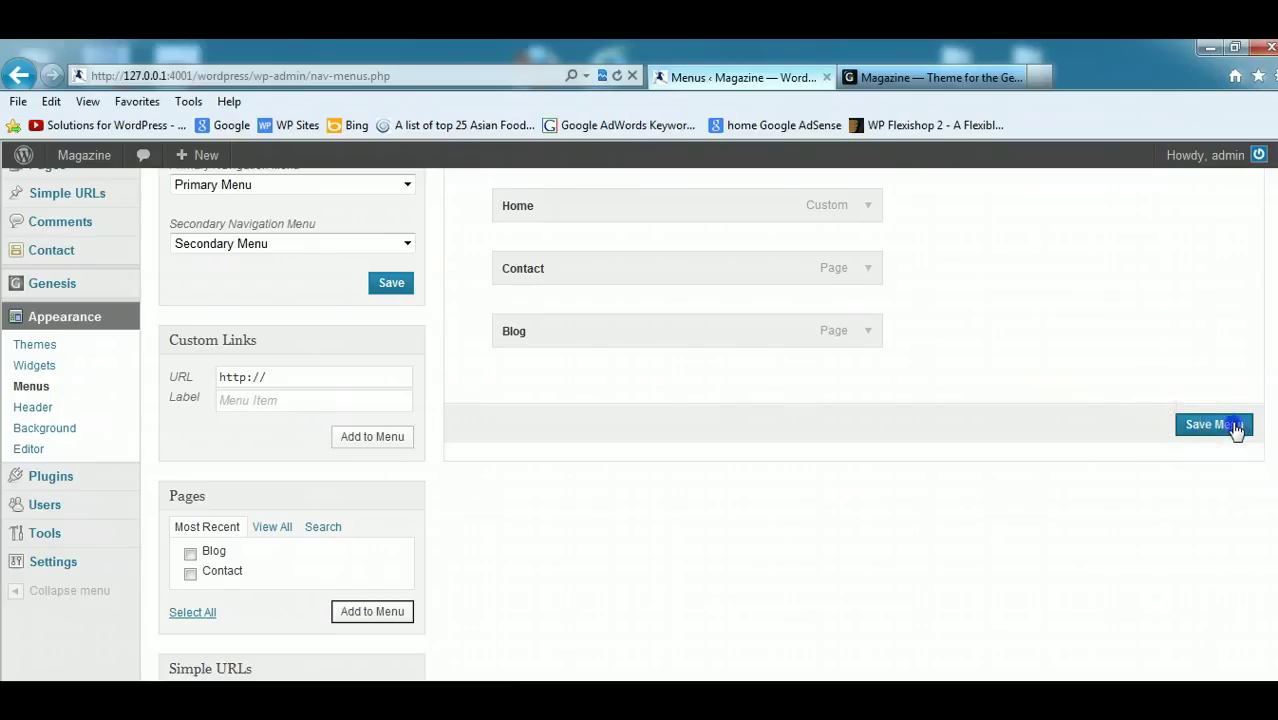
{"action": "left_click", "coordinate": [1213, 424]}
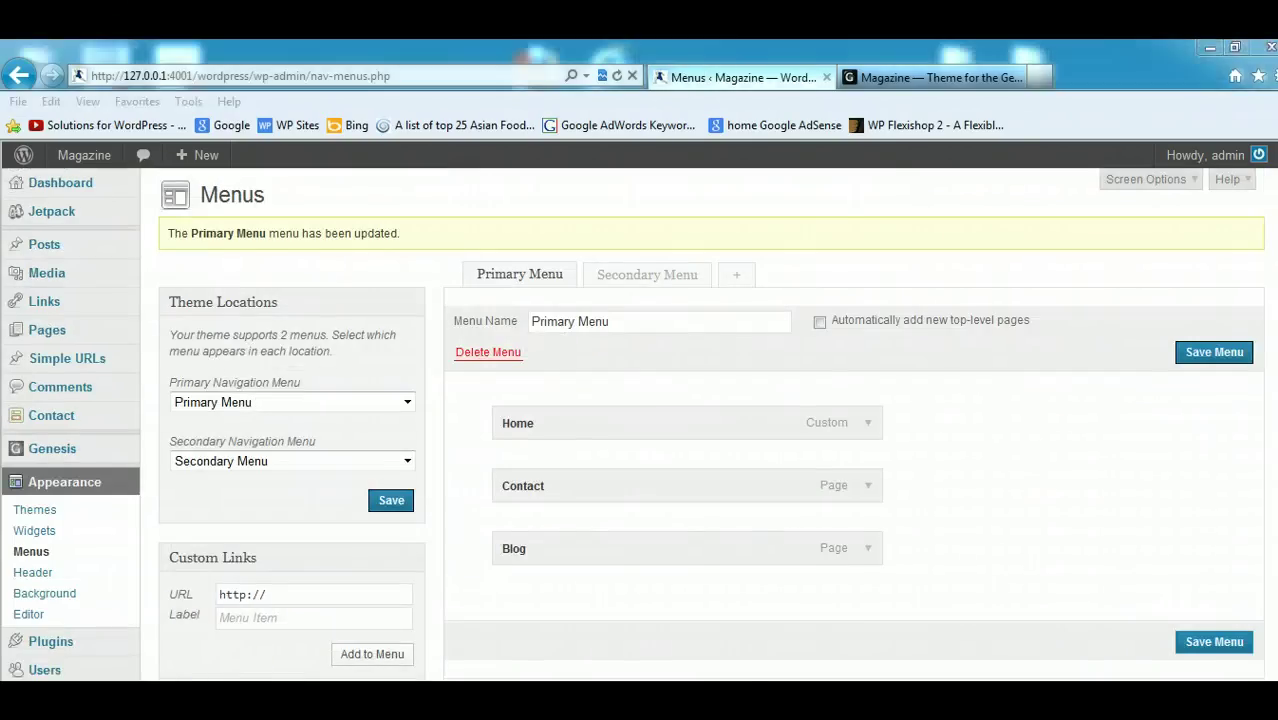
Switch to the site's front end, follow the Blog link in the primary navigation and examine the posts and header search box.
{"action": "mouse_move", "coordinate": [277, 640]}
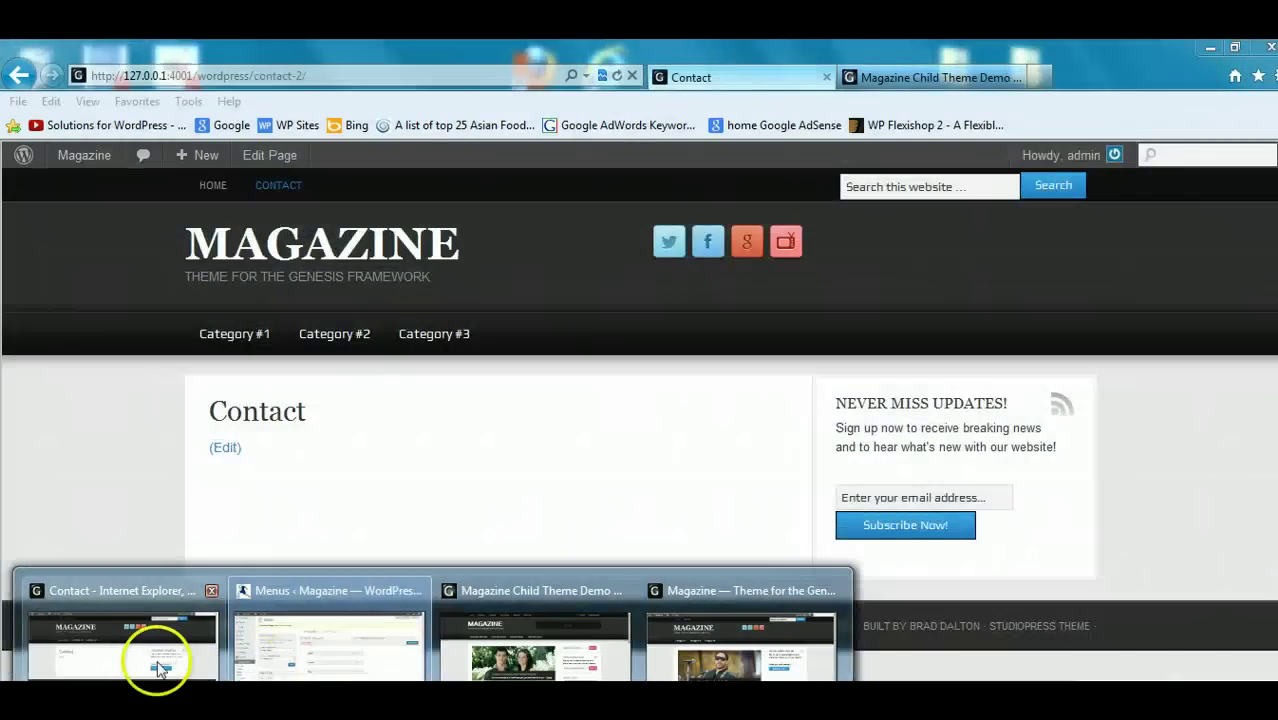
{"action": "left_click", "coordinate": [157, 668]}
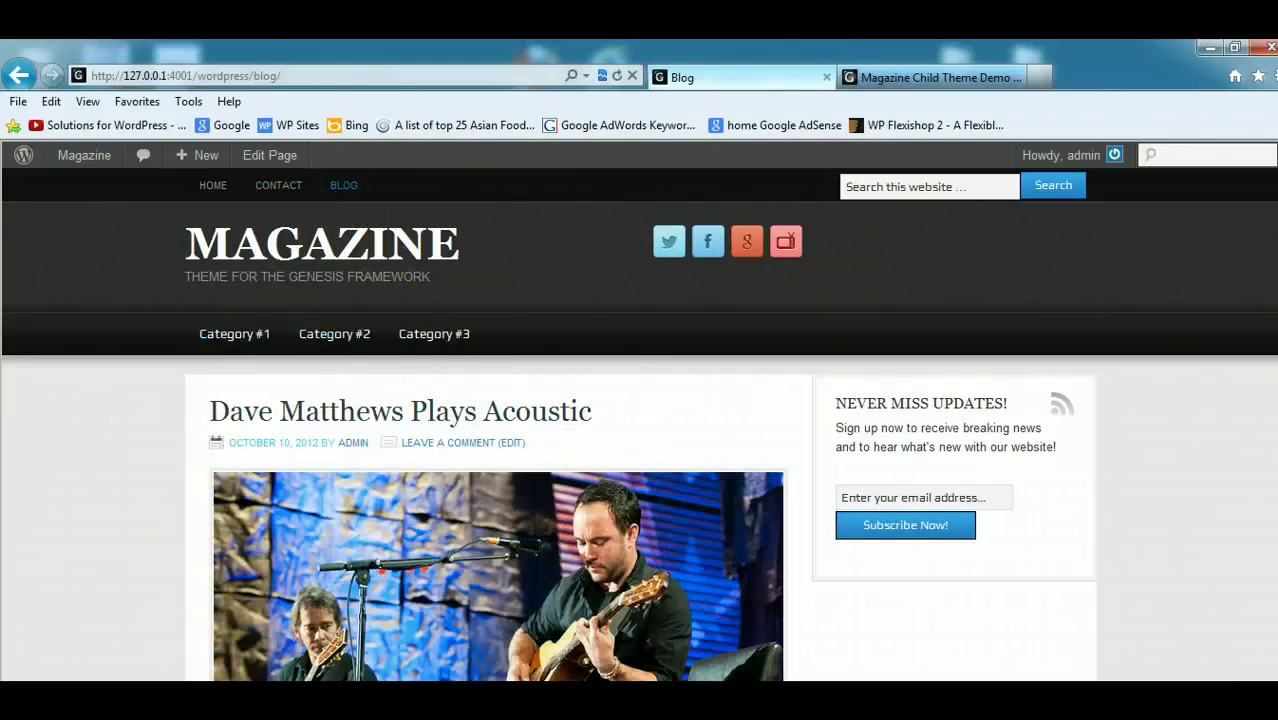
{"action": "scroll", "coordinate": [360, 452], "scroll_direction": "down", "scroll_amount": 15}
{"action": "scroll", "coordinate": [498, 425], "scroll_direction": "up", "scroll_amount": 15}
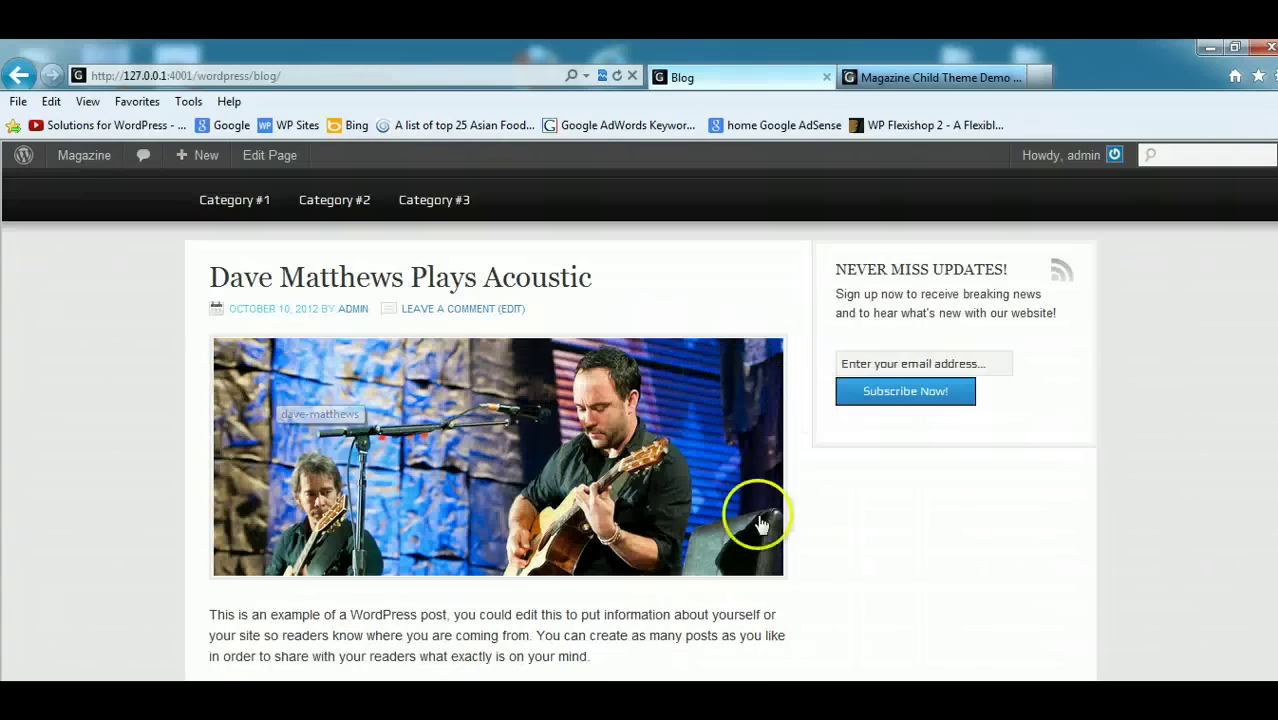
{"action": "scroll", "coordinate": [452, 512], "scroll_direction": "down", "scroll_amount": 3}
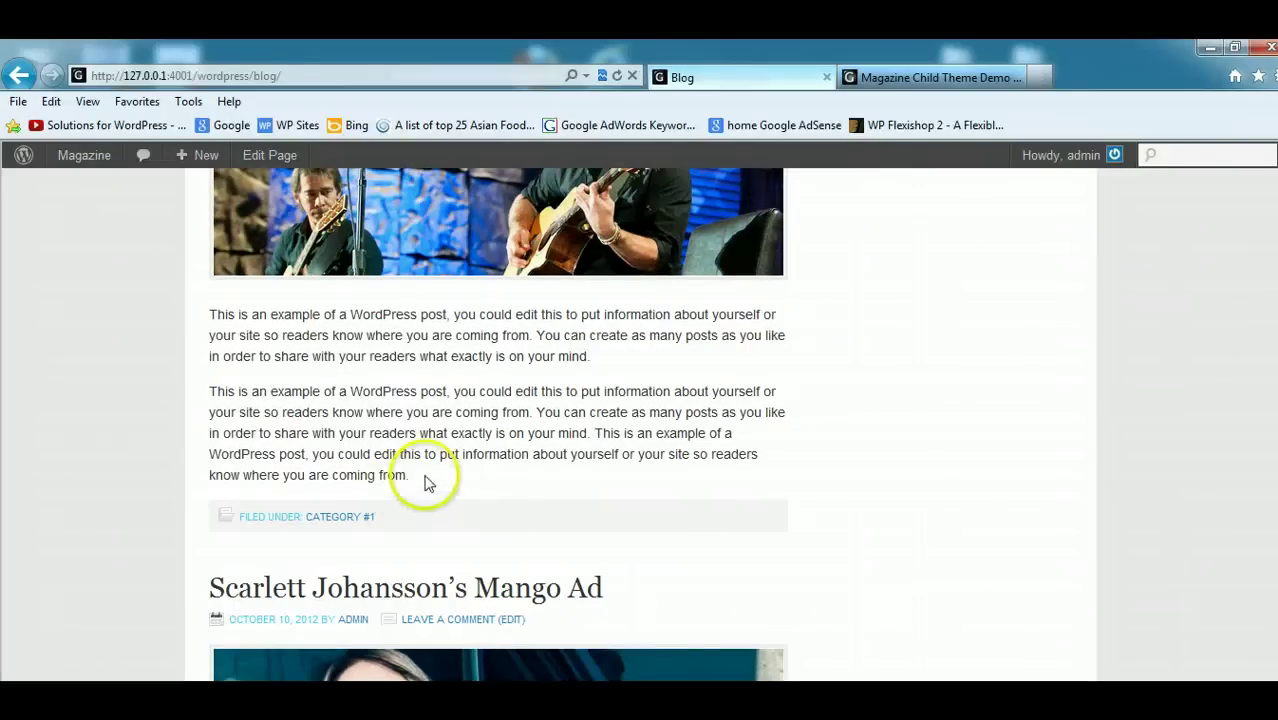
{"action": "left_click_drag", "start_coordinate": [422, 479], "coordinate": [201, 314]}
{"action": "left_click", "coordinate": [575, 468]}
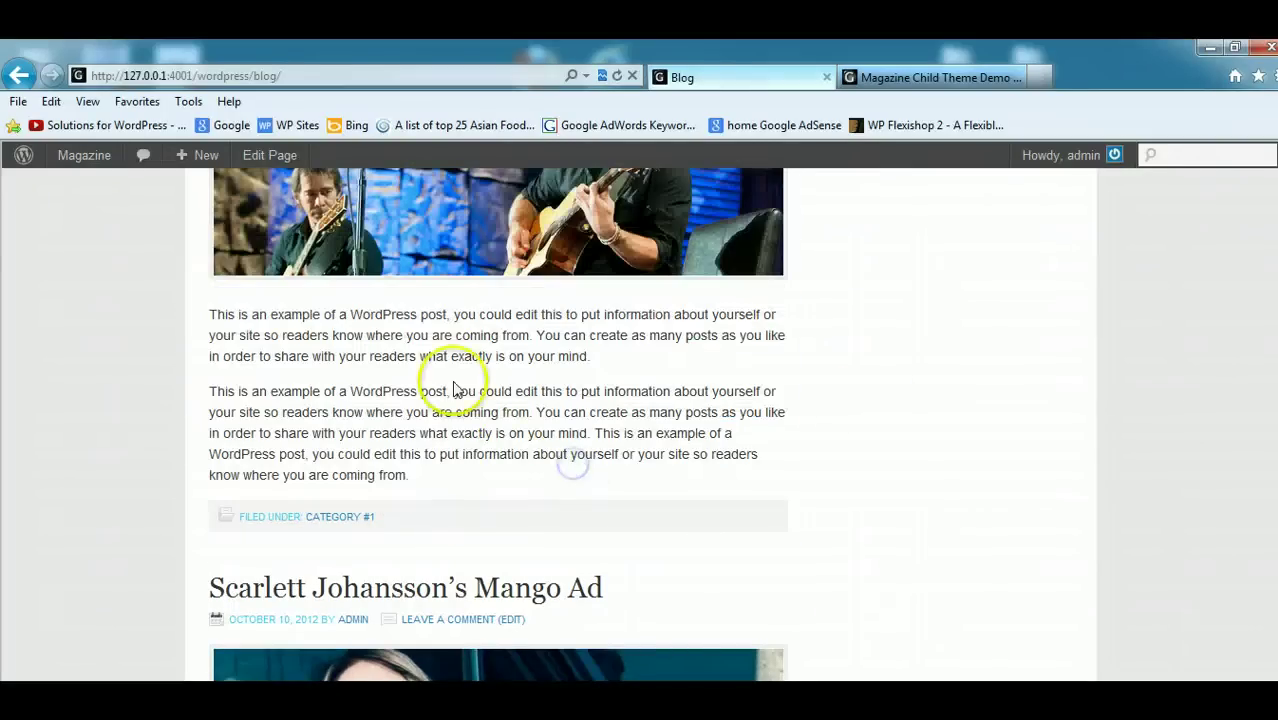
{"action": "scroll", "coordinate": [452, 380], "scroll_direction": "down", "scroll_amount": 6}
{"action": "scroll", "coordinate": [498, 420], "scroll_direction": "down", "scroll_amount": 3}
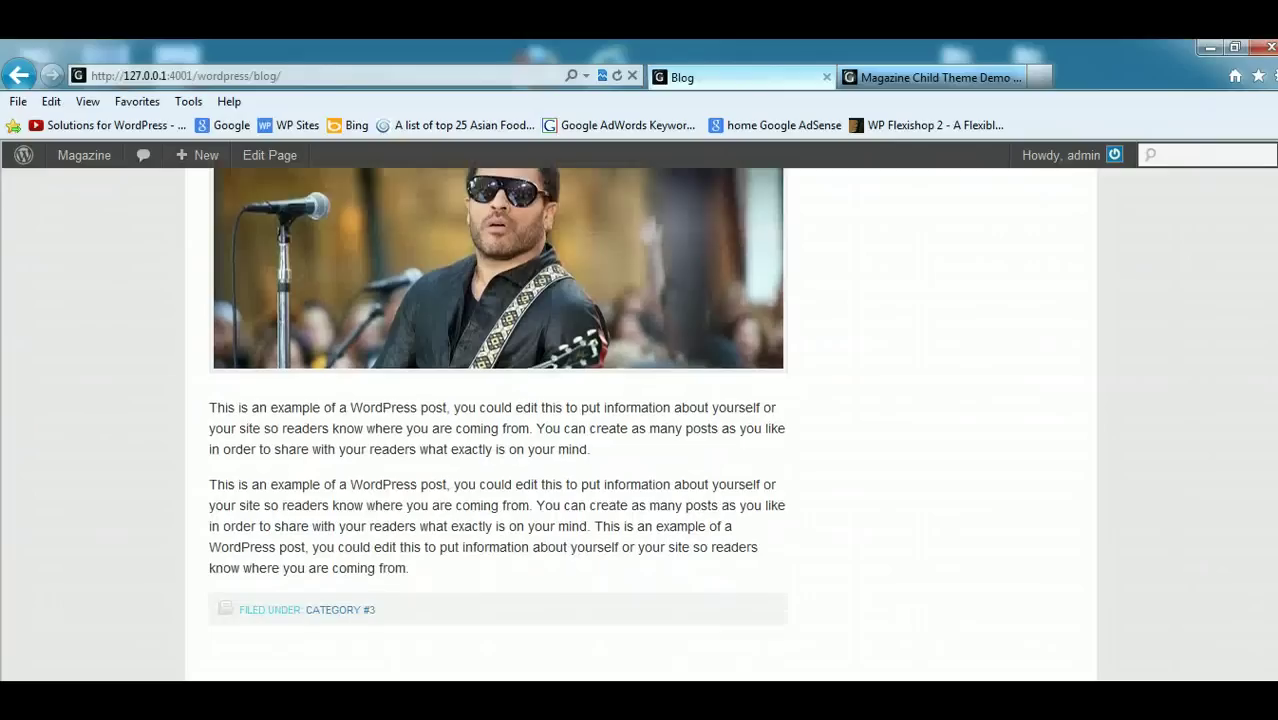
{"action": "scroll", "coordinate": [498, 425], "scroll_direction": "up", "scroll_amount": 7}
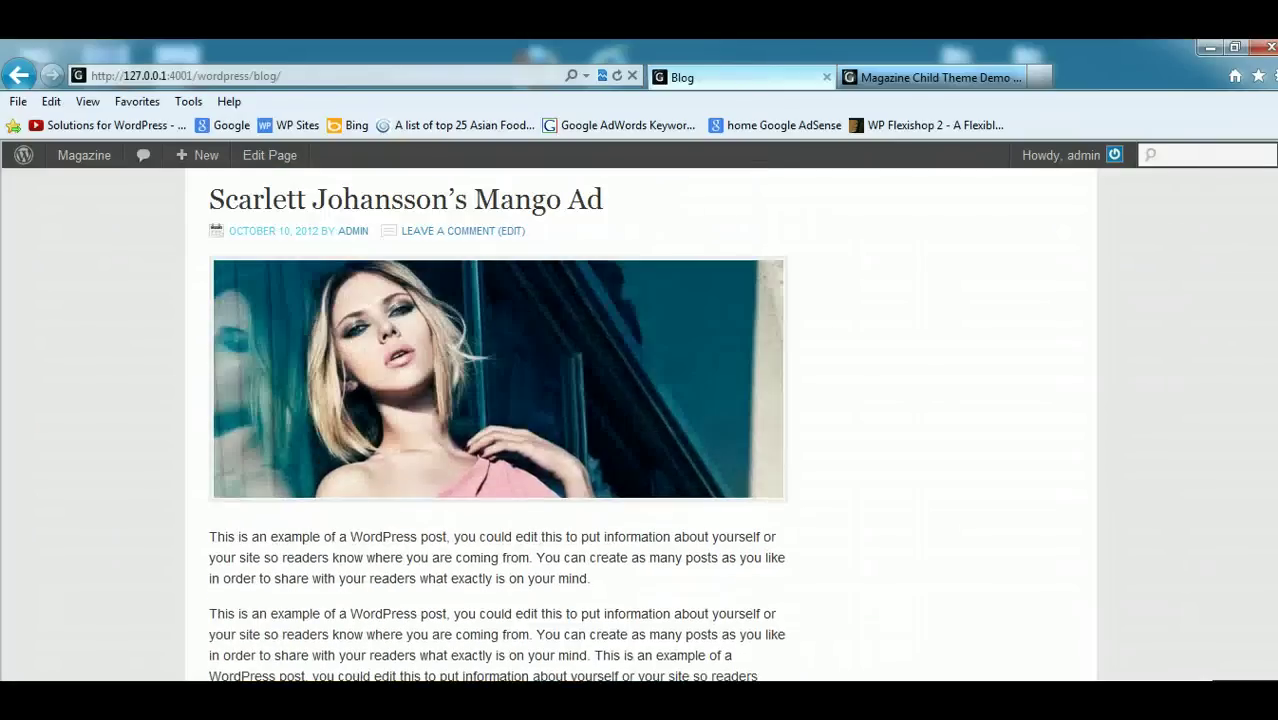
{"action": "scroll", "coordinate": [498, 425], "scroll_direction": "up", "scroll_amount": 9}
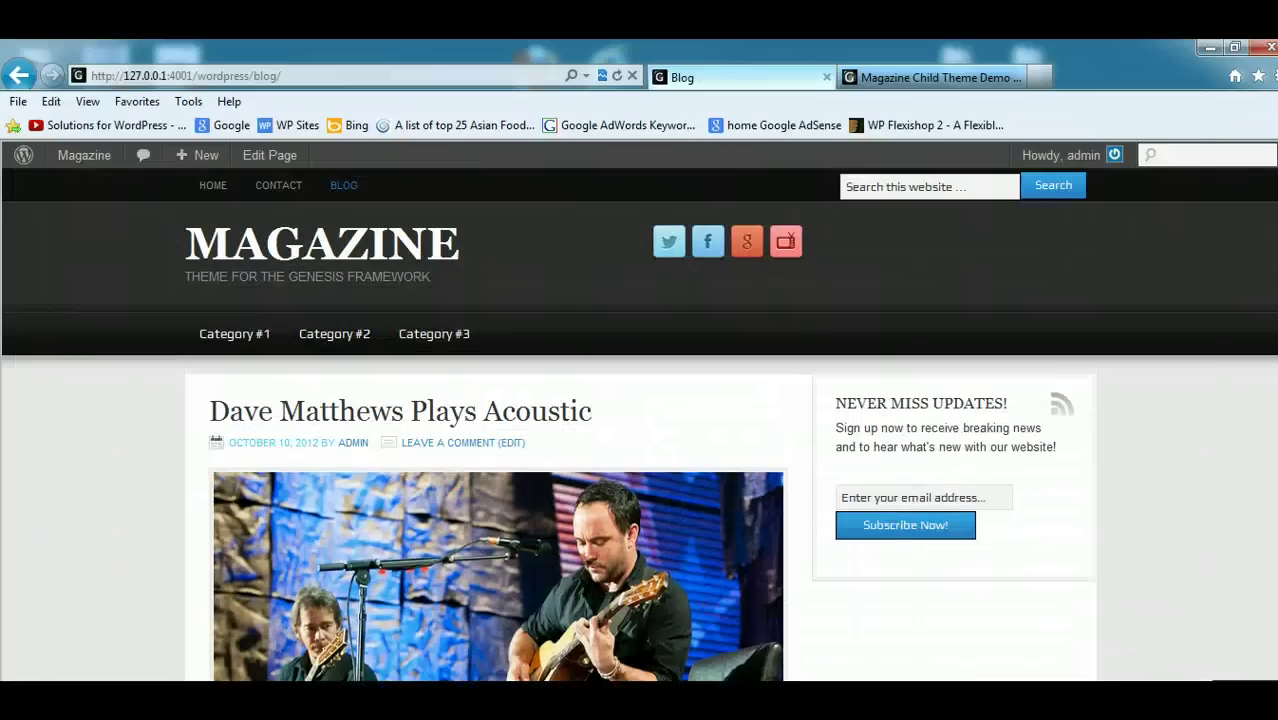
{"action": "left_click", "coordinate": [861, 186]}
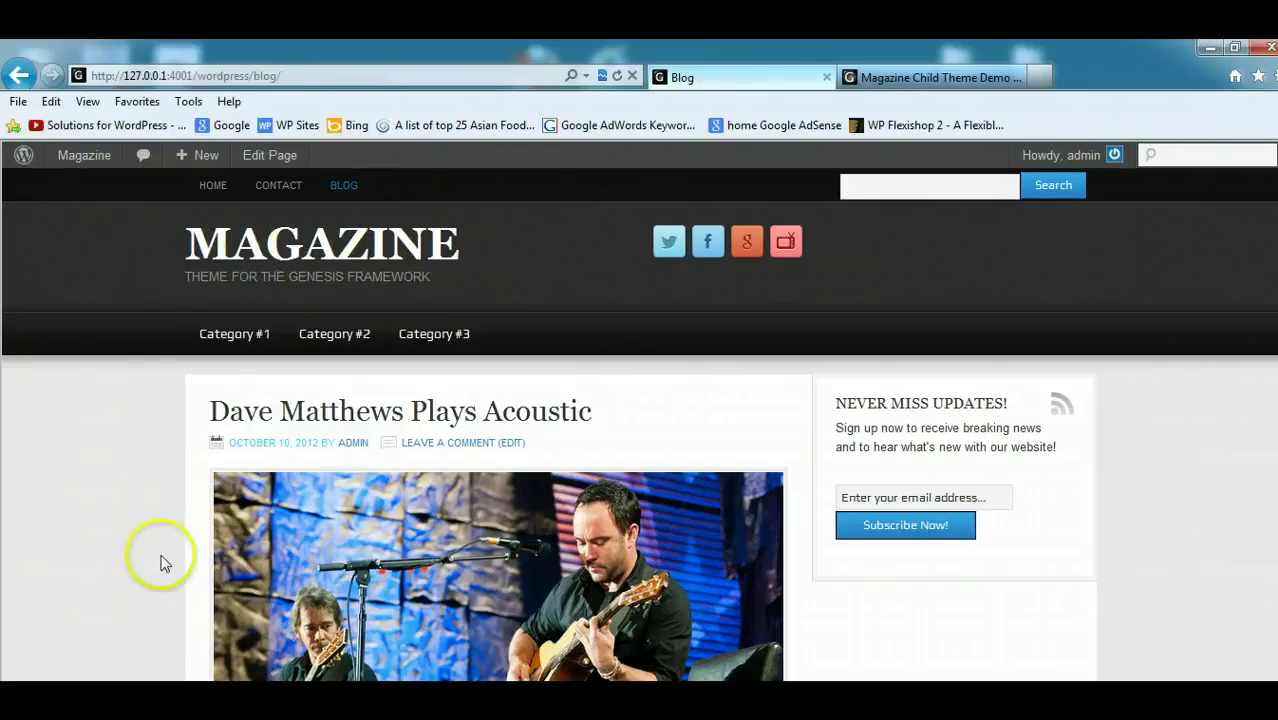
Switch to the local site's home page, reload it, and examine the primary navigation, slider and featured posts.
{"action": "left_click", "coordinate": [371, 672]}
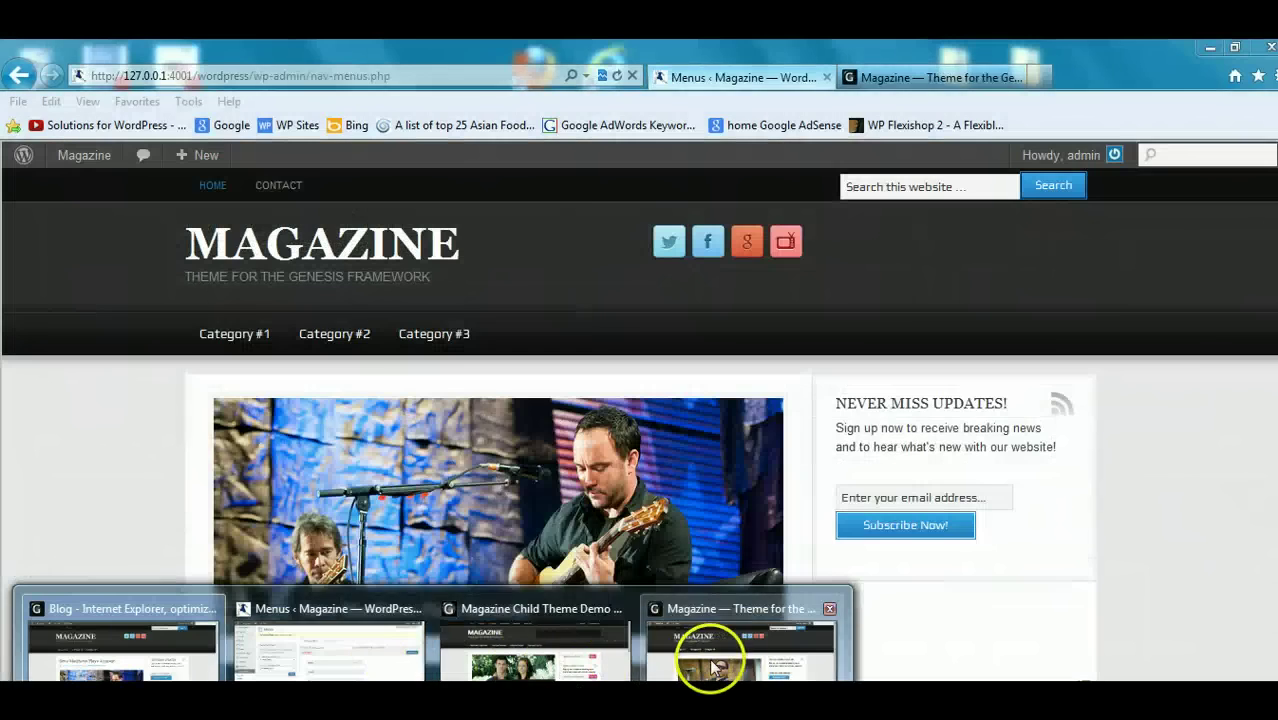
{"action": "left_click", "coordinate": [711, 662]}
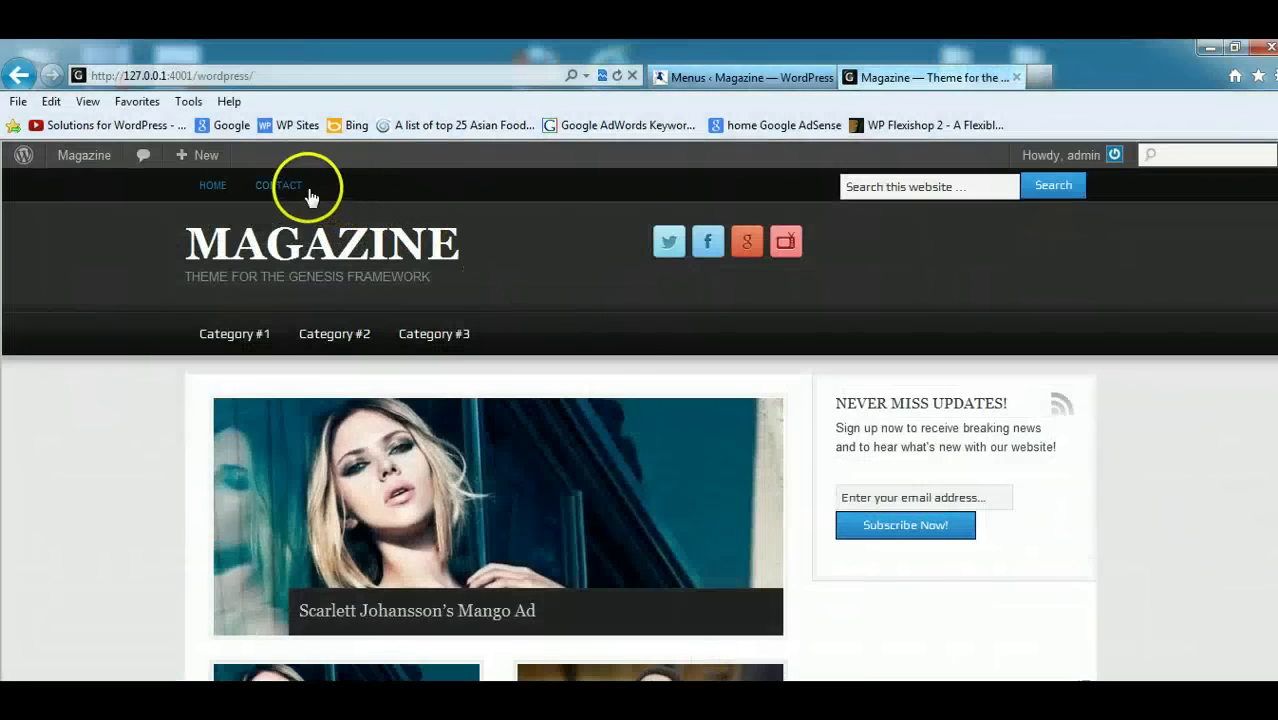
{"action": "left_click", "coordinate": [615, 76]}
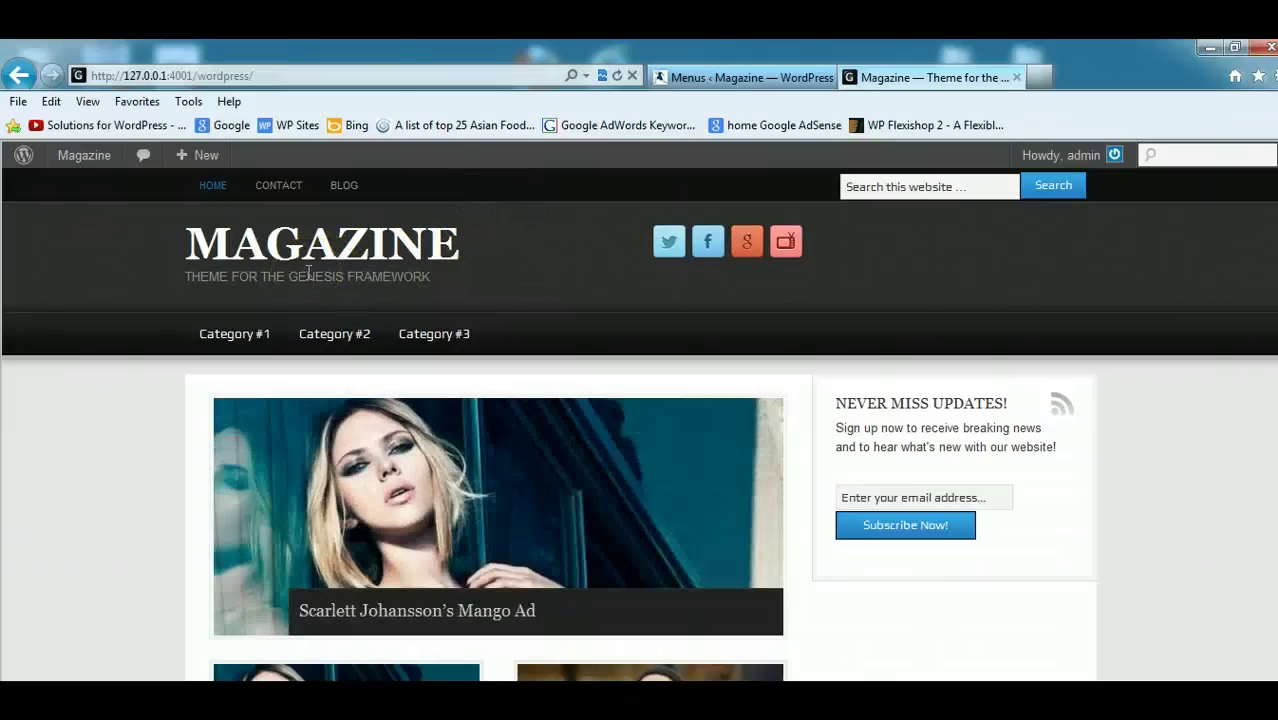
{"action": "scroll", "coordinate": [1190, 298], "scroll_direction": "down", "scroll_amount": 1}
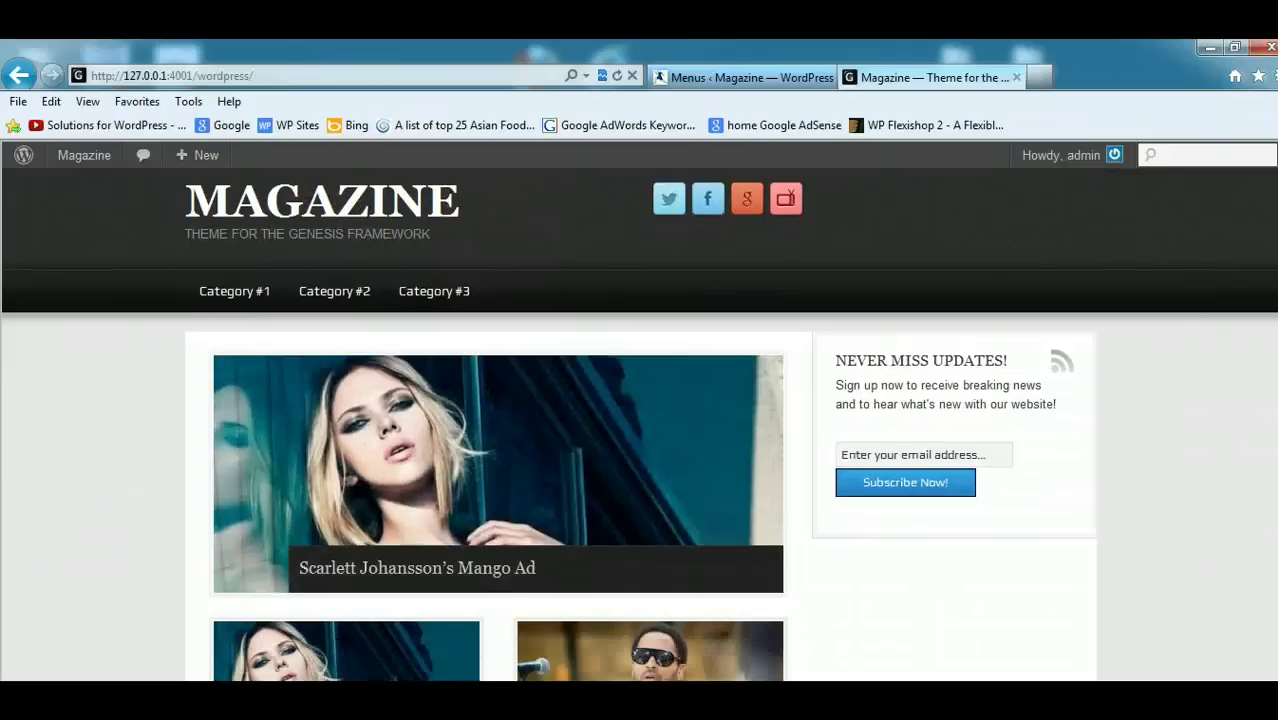
{"action": "scroll", "coordinate": [1265, 243], "scroll_direction": "up", "scroll_amount": 1}
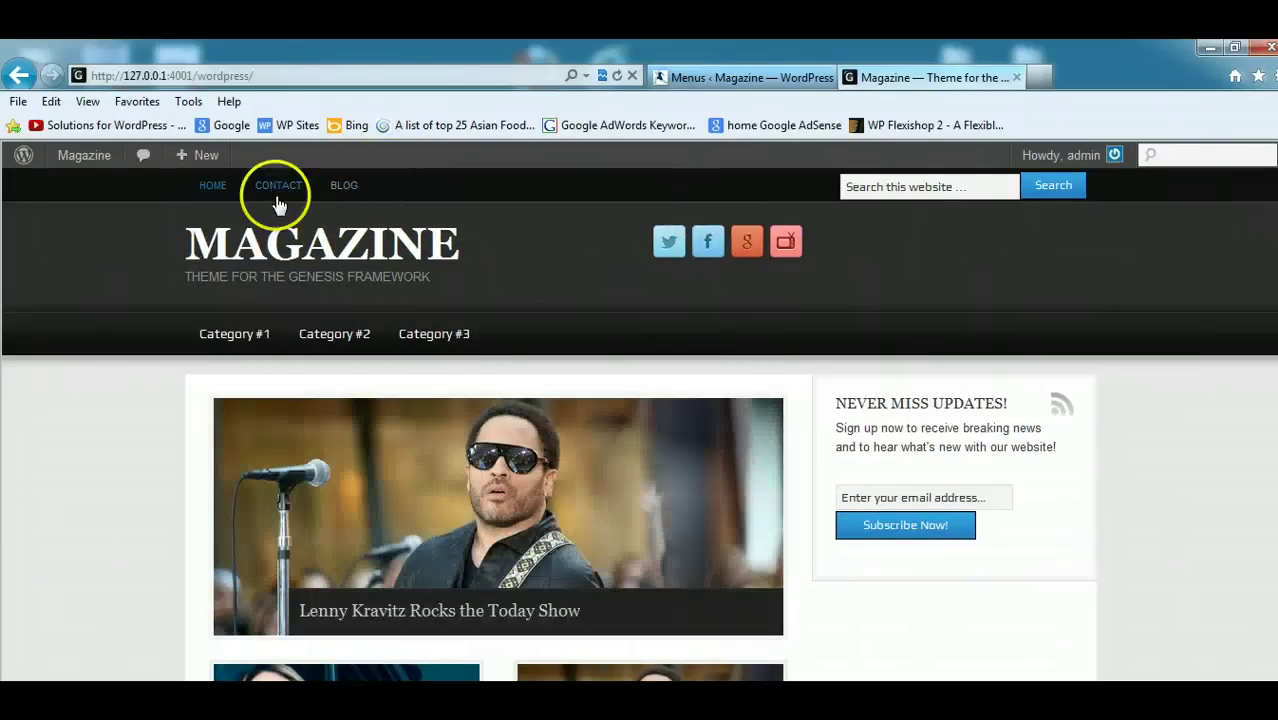
{"action": "scroll", "coordinate": [639, 449], "scroll_direction": "down", "scroll_amount": 2}
{"action": "scroll", "coordinate": [639, 420], "scroll_direction": "down", "scroll_amount": 4}
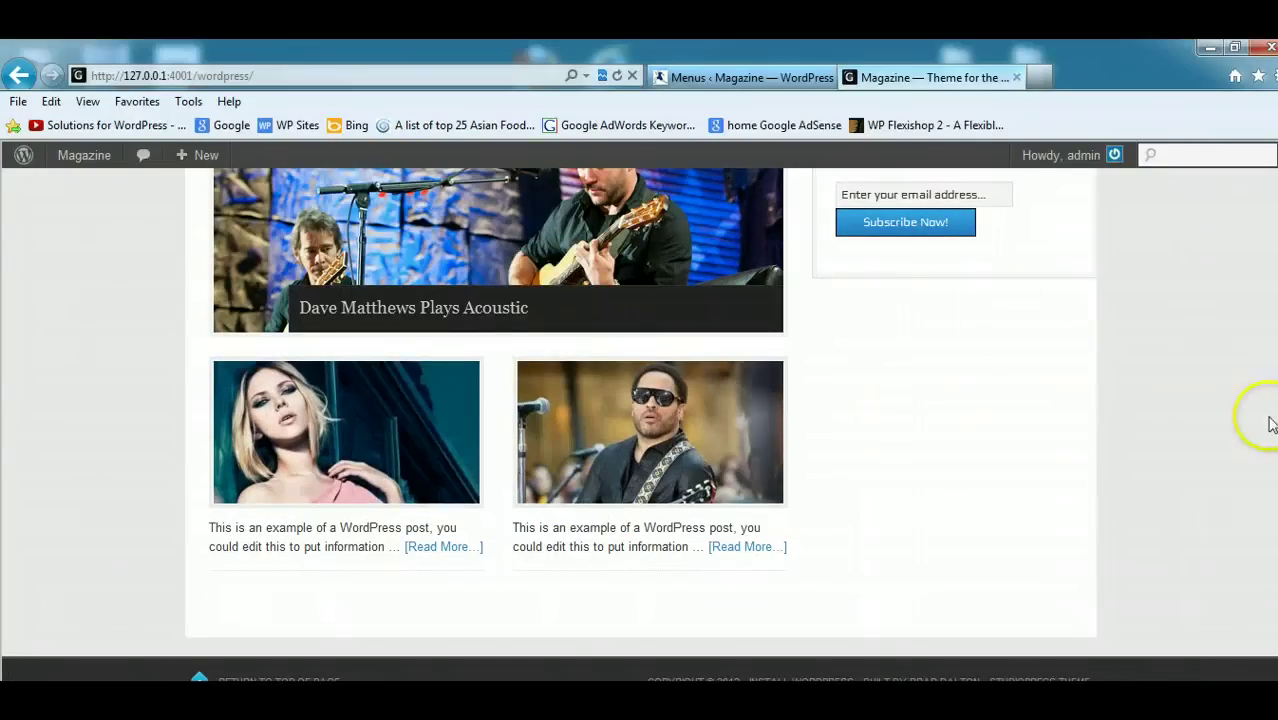
{"action": "scroll", "coordinate": [1267, 422], "scroll_direction": "up", "scroll_amount": 5}
{"action": "scroll", "coordinate": [639, 425], "scroll_direction": "up", "scroll_amount": 1}
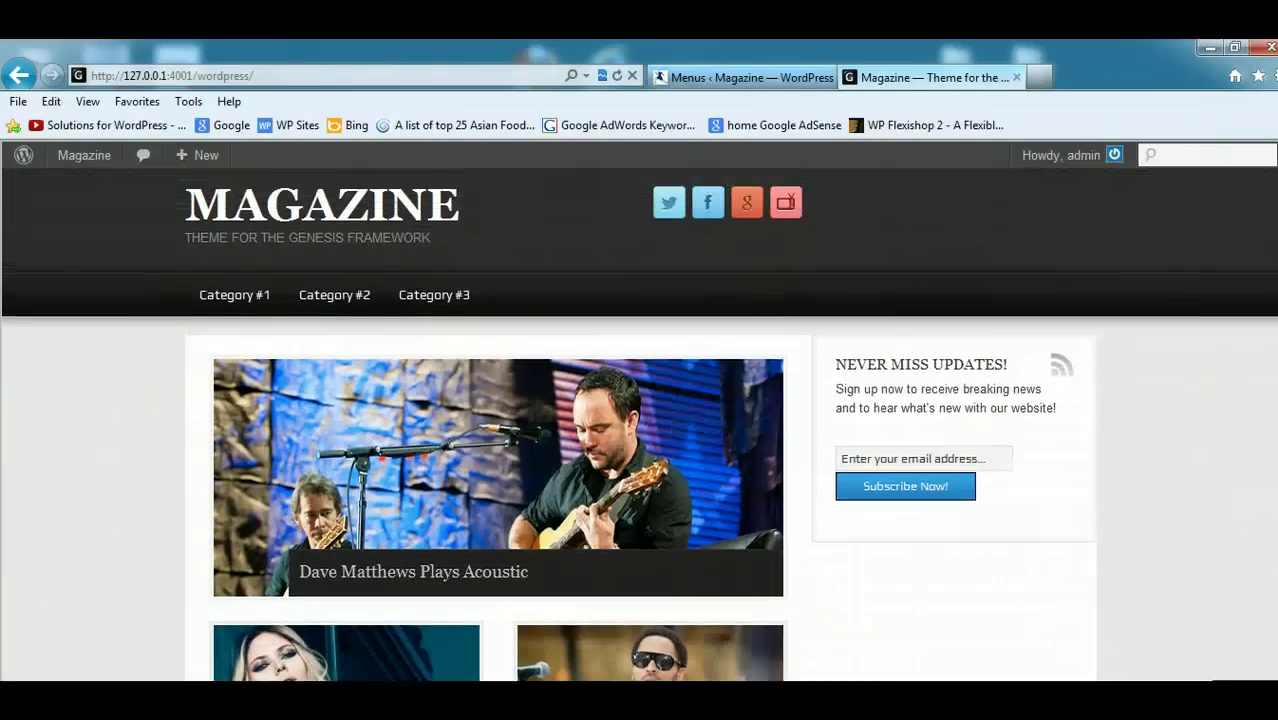
{"action": "scroll", "coordinate": [639, 425], "scroll_direction": "down", "scroll_amount": 1}
{"action": "scroll", "coordinate": [639, 425], "scroll_direction": "down", "scroll_amount": 2}
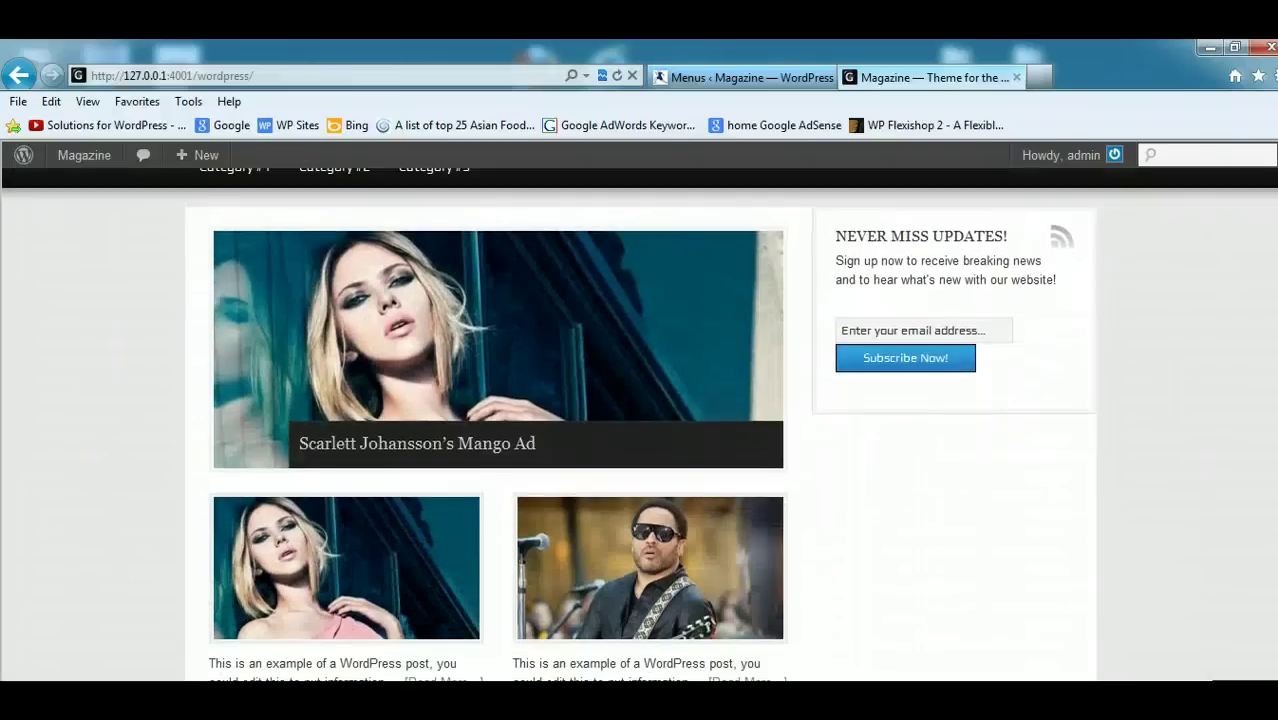
{"action": "scroll", "coordinate": [639, 425], "scroll_direction": "down", "scroll_amount": 1}
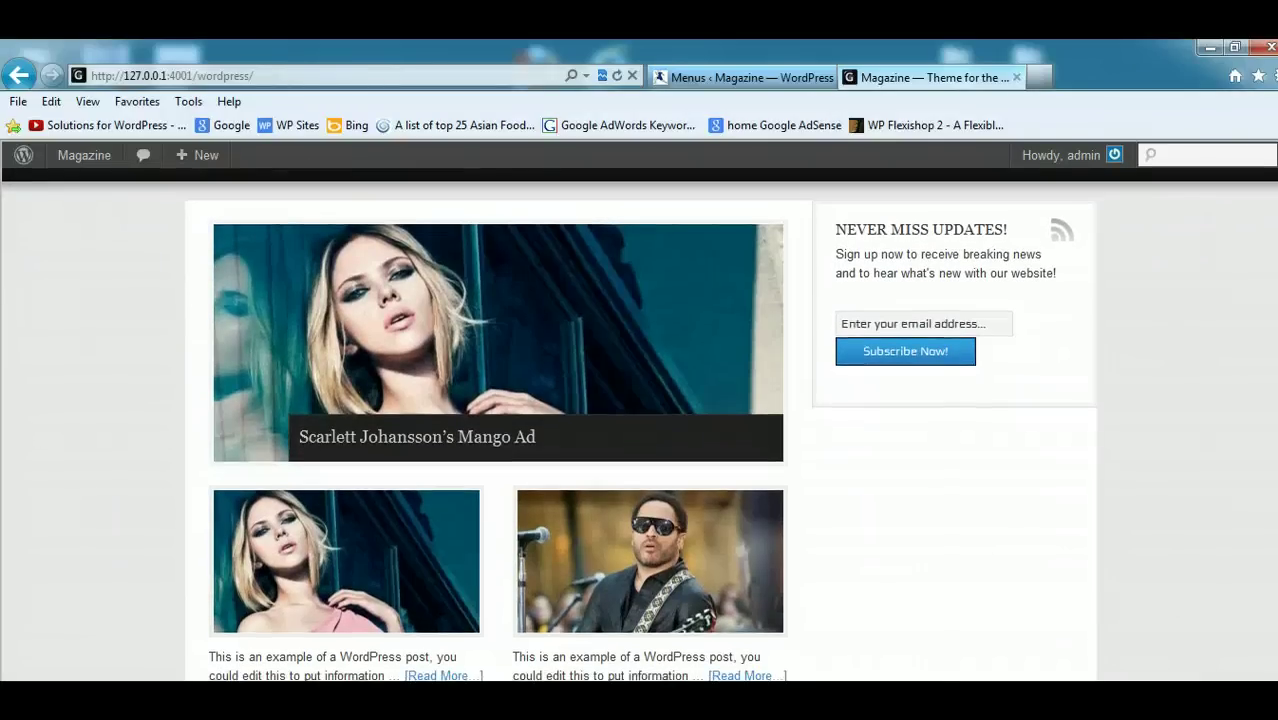
{"action": "scroll", "coordinate": [922, 502], "scroll_direction": "down", "scroll_amount": 2}
Return to the site's admin area and open the Widgets page.
{"action": "mouse_move", "coordinate": [433, 700]}
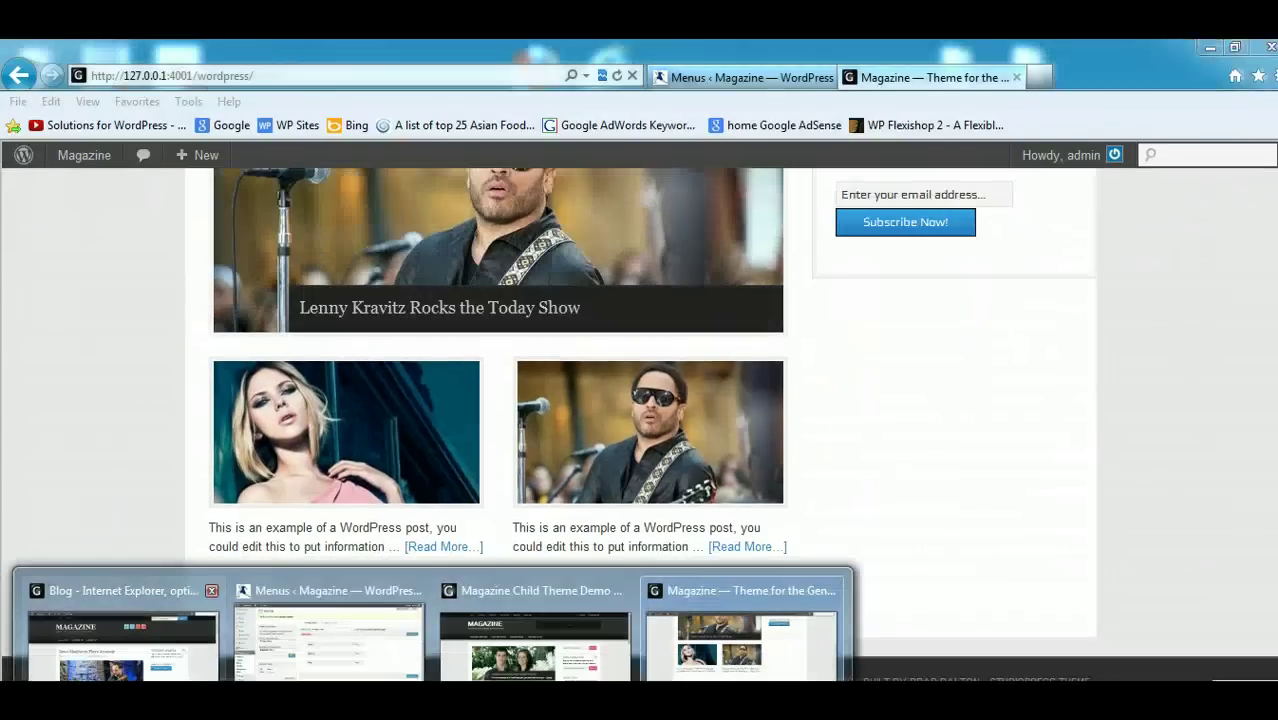
{"action": "left_click", "coordinate": [242, 665]}
{"action": "left_click", "coordinate": [40, 531]}
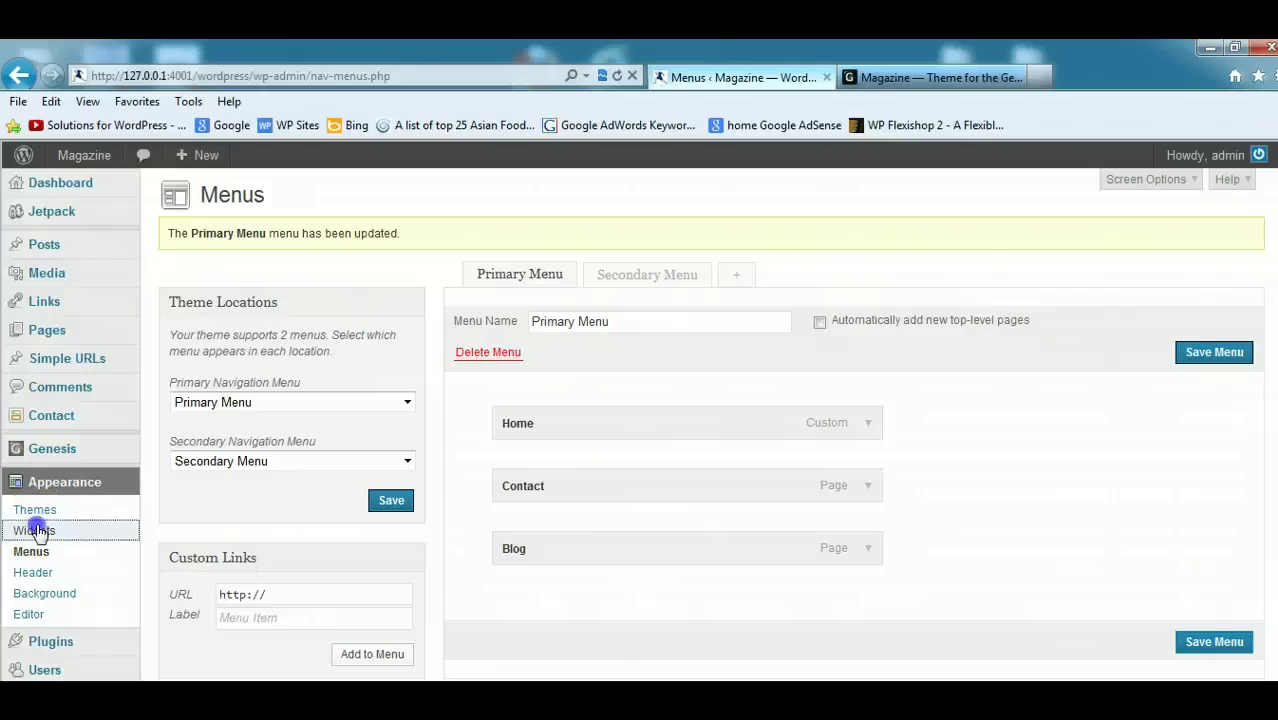
Examine the sidebar widgets and featured sections on the Magazine theme demo's home page, and return to the Widgets page.
{"action": "mouse_move", "coordinate": [433, 700]}
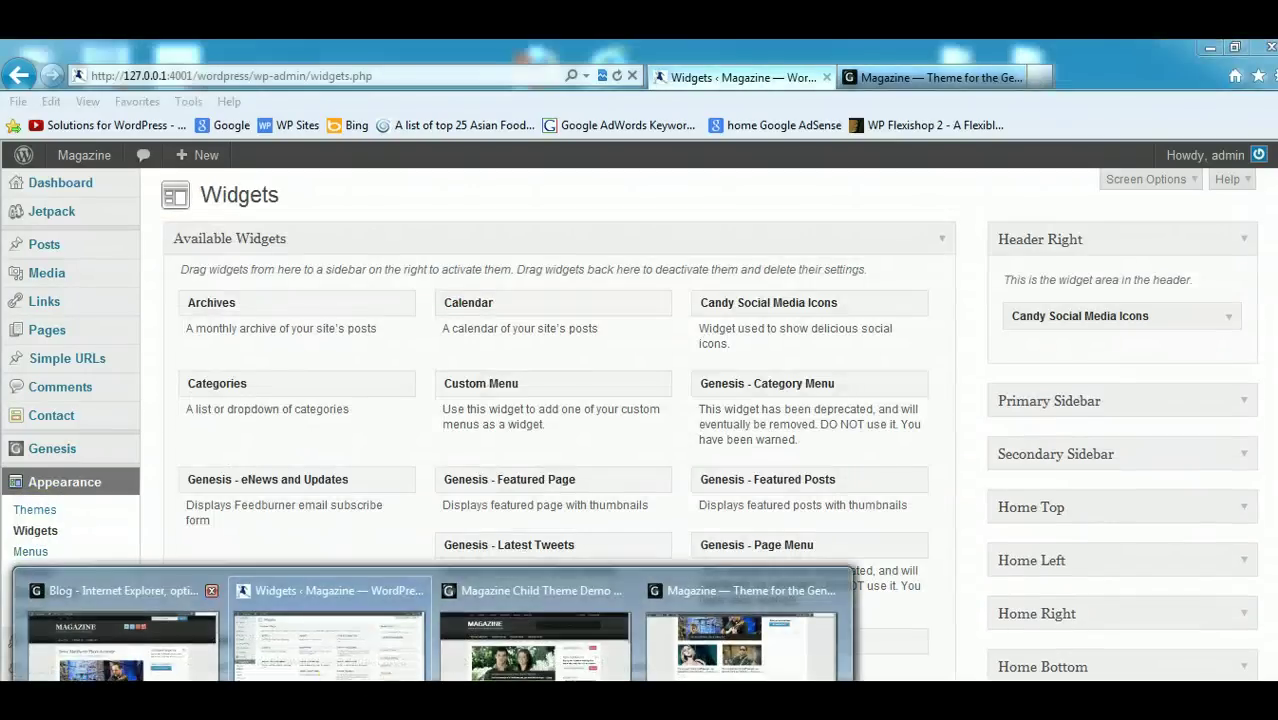
{"action": "left_click", "coordinate": [514, 670]}
{"action": "scroll", "coordinate": [514, 663], "scroll_direction": "down", "scroll_amount": 3}
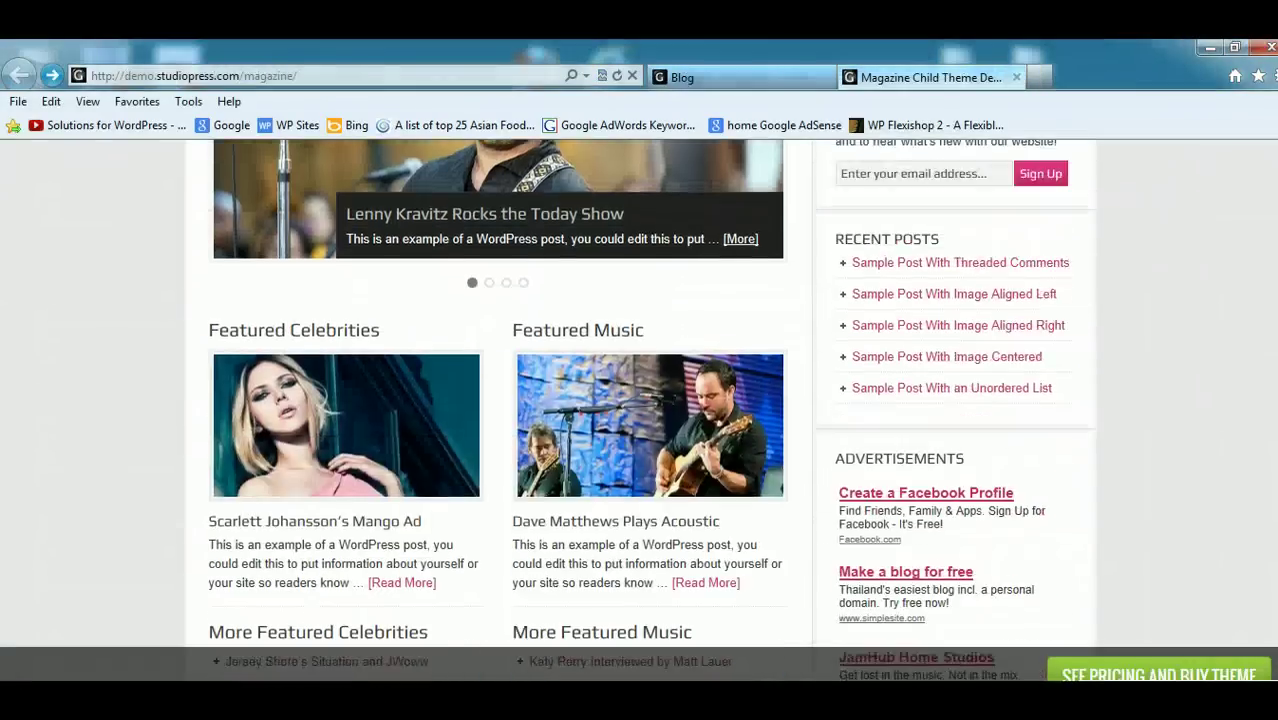
{"action": "scroll", "coordinate": [1096, 297], "scroll_direction": "down", "scroll_amount": 1}
{"action": "scroll", "coordinate": [965, 232], "scroll_direction": "down", "scroll_amount": 3}
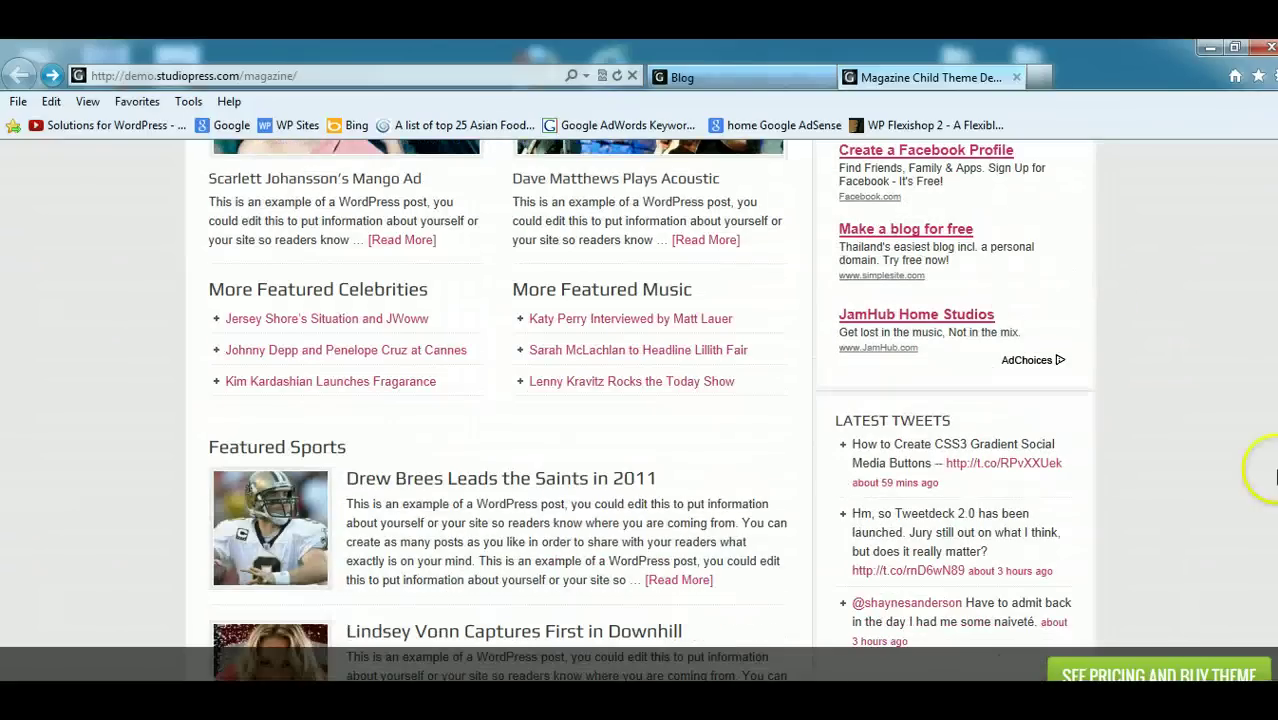
{"action": "scroll", "coordinate": [1167, 402], "scroll_direction": "down", "scroll_amount": 1}
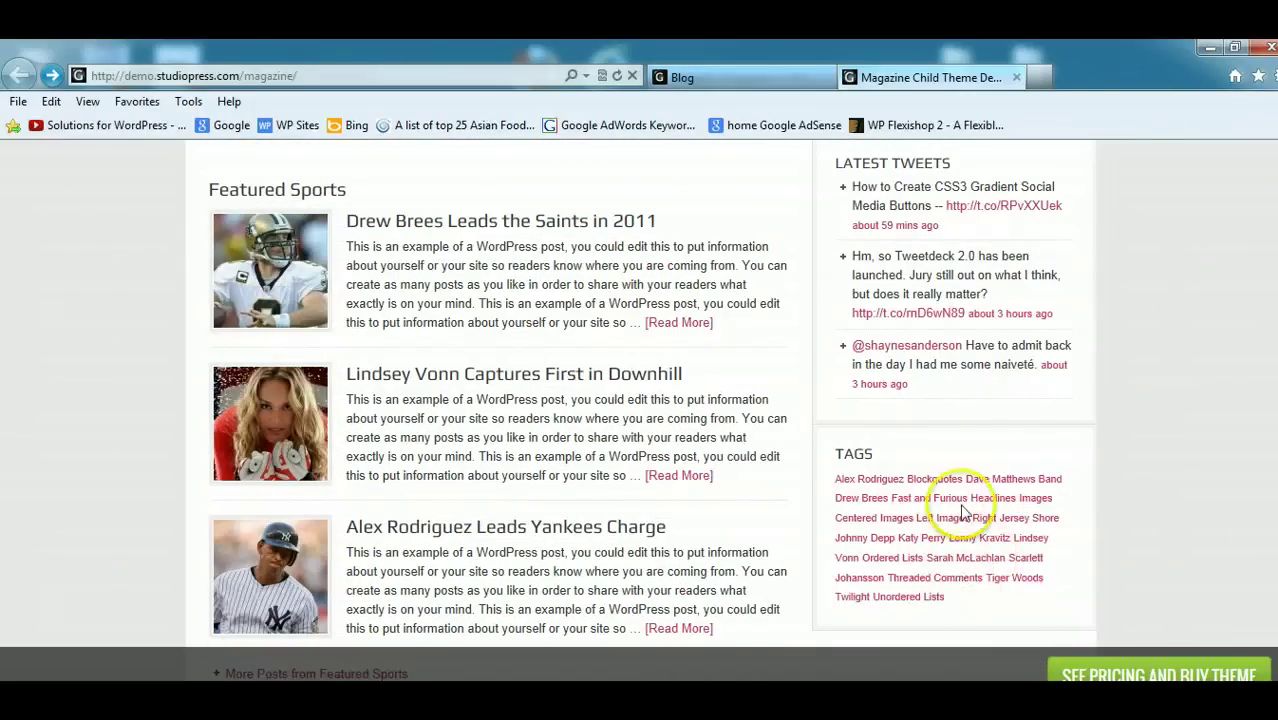
{"action": "scroll", "coordinate": [1237, 540], "scroll_direction": "up", "scroll_amount": 4}
{"action": "scroll", "coordinate": [640, 400], "scroll_direction": "up", "scroll_amount": 1}
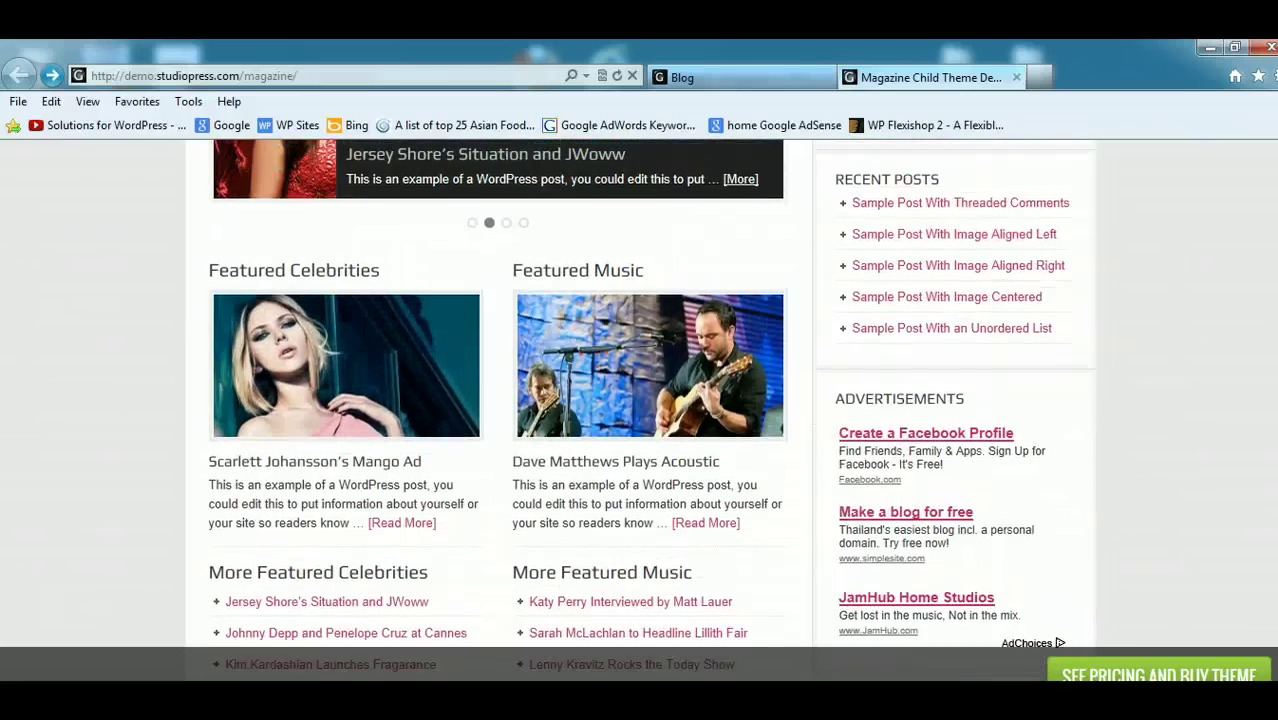
{"action": "scroll", "coordinate": [640, 400], "scroll_direction": "down", "scroll_amount": 4}
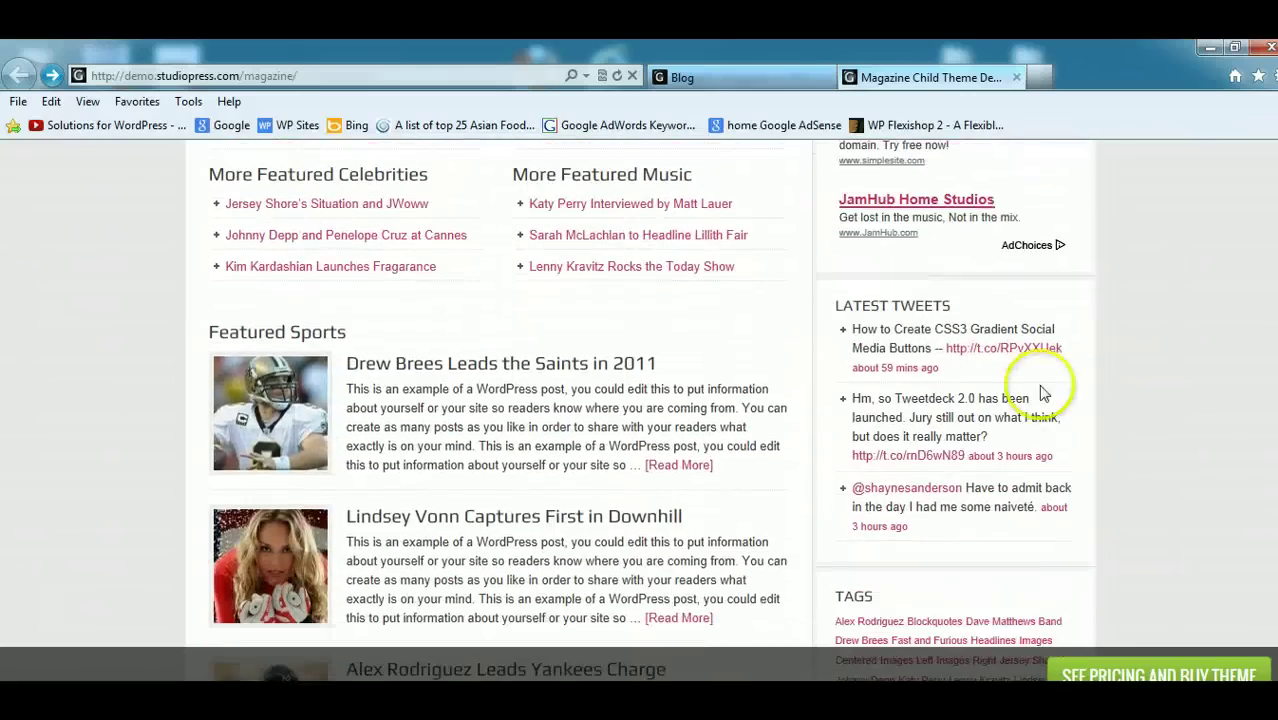
{"action": "scroll", "coordinate": [1255, 490], "scroll_direction": "up", "scroll_amount": 8}
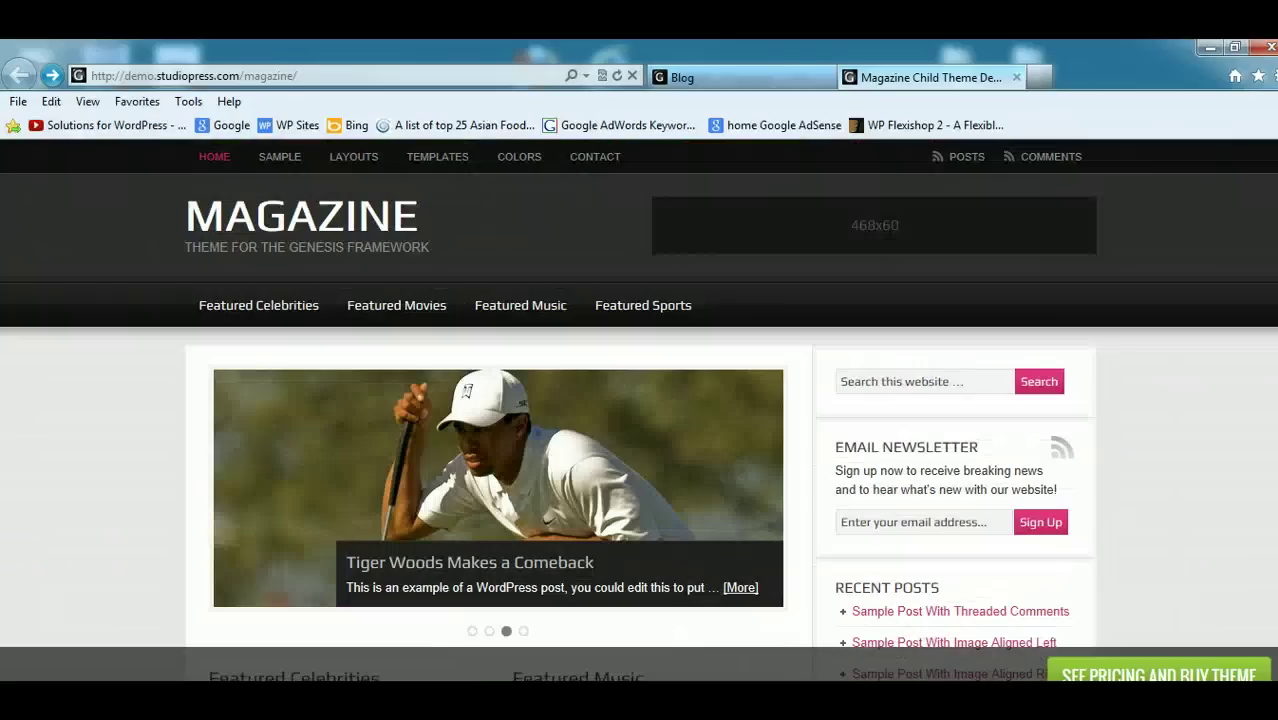
{"action": "left_click", "coordinate": [1209, 49]}
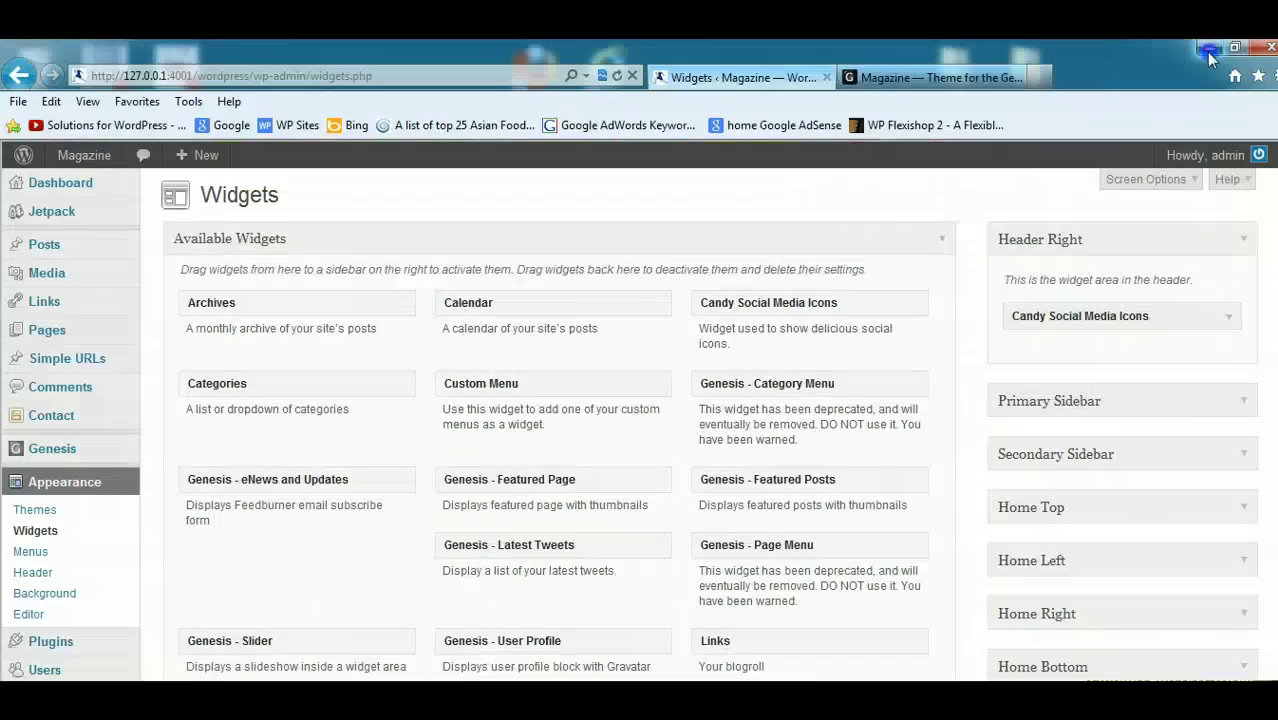
Expand the Primary Sidebar area and add a Recent Posts widget below the eNews and Updates widget.
{"action": "left_click", "coordinate": [1236, 232]}
{"action": "left_click", "coordinate": [1238, 292]}
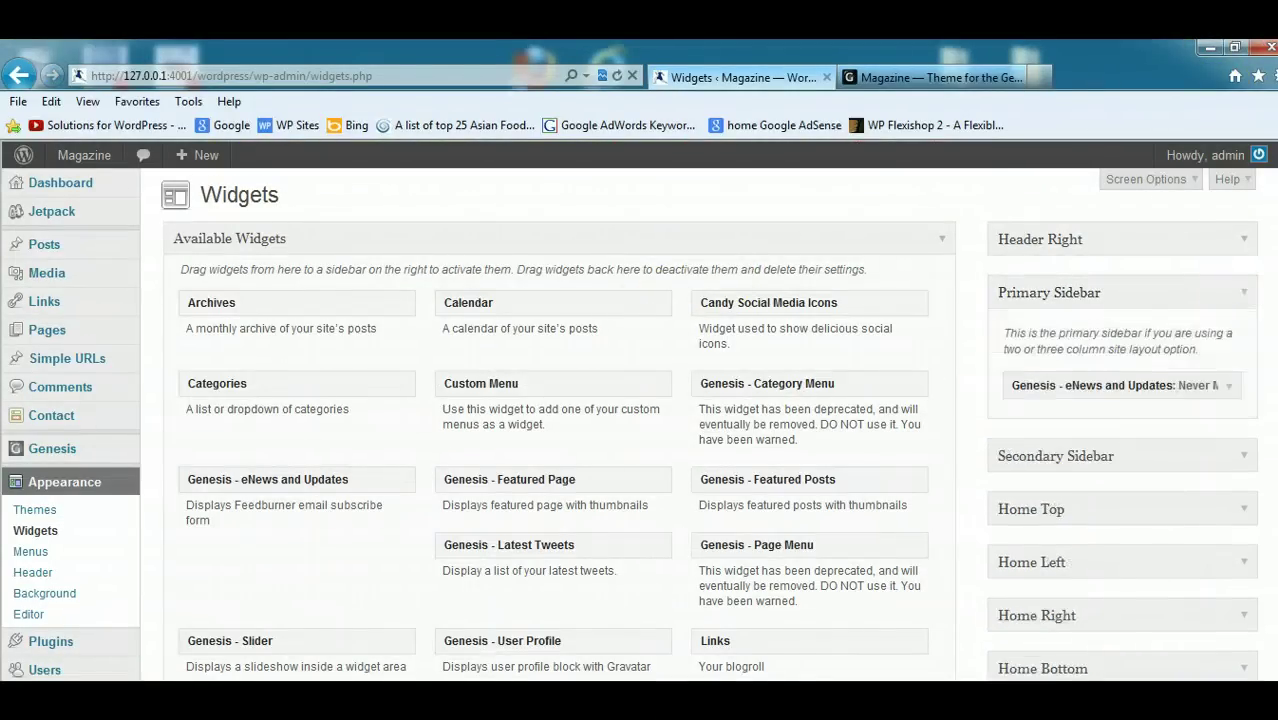
{"action": "scroll", "coordinate": [640, 425], "scroll_direction": "down", "scroll_amount": 3}
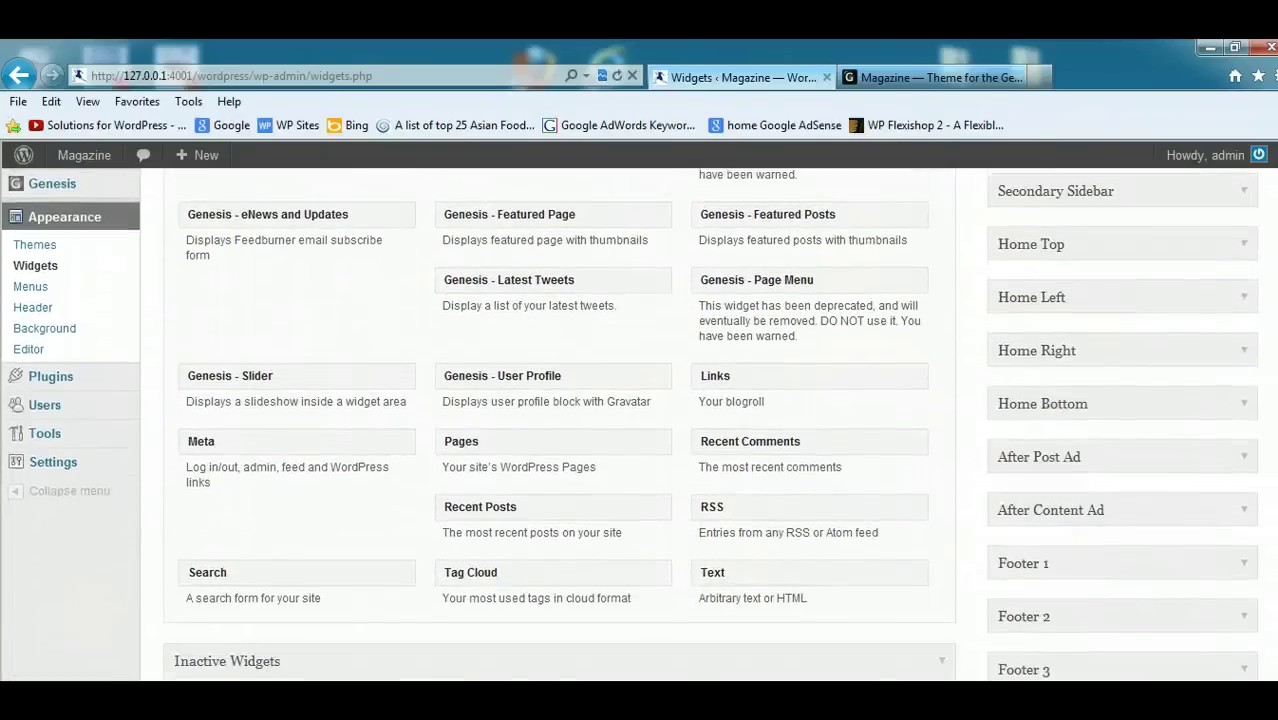
{"action": "scroll", "coordinate": [489, 437], "scroll_direction": "down", "scroll_amount": 1}
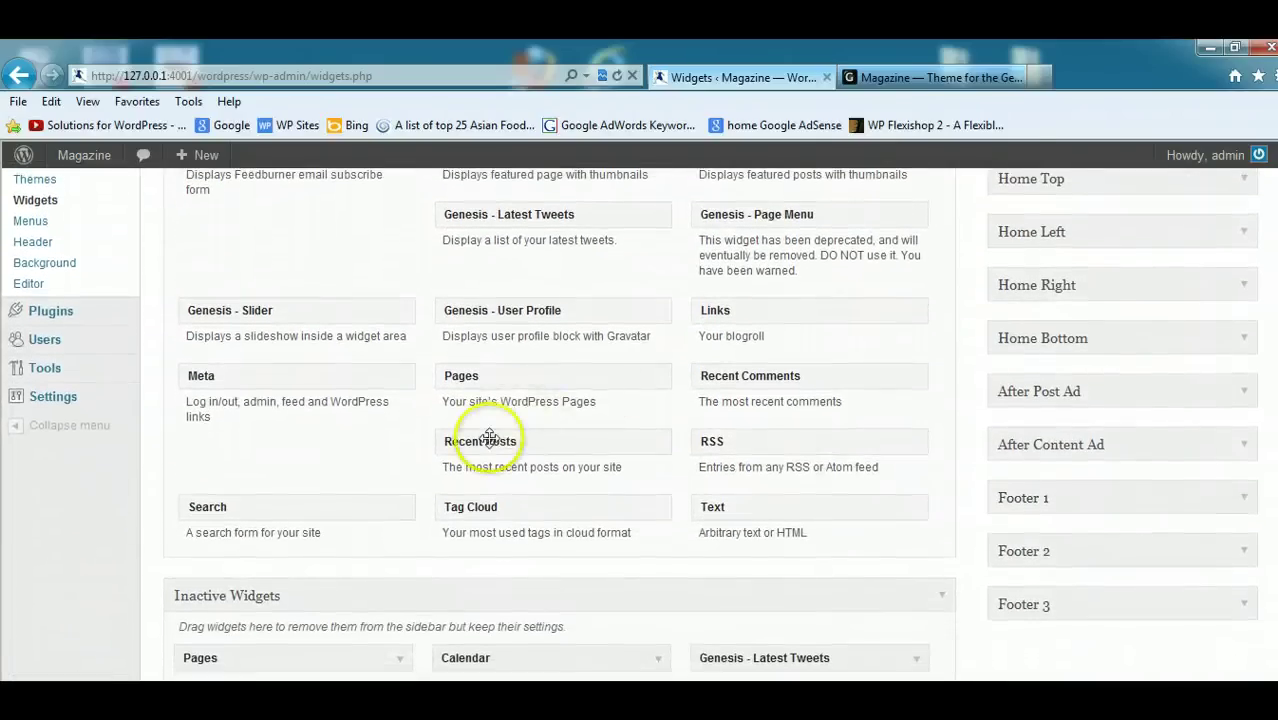
{"action": "left_click_drag", "start_coordinate": [489, 437], "coordinate": [1063, 362]}
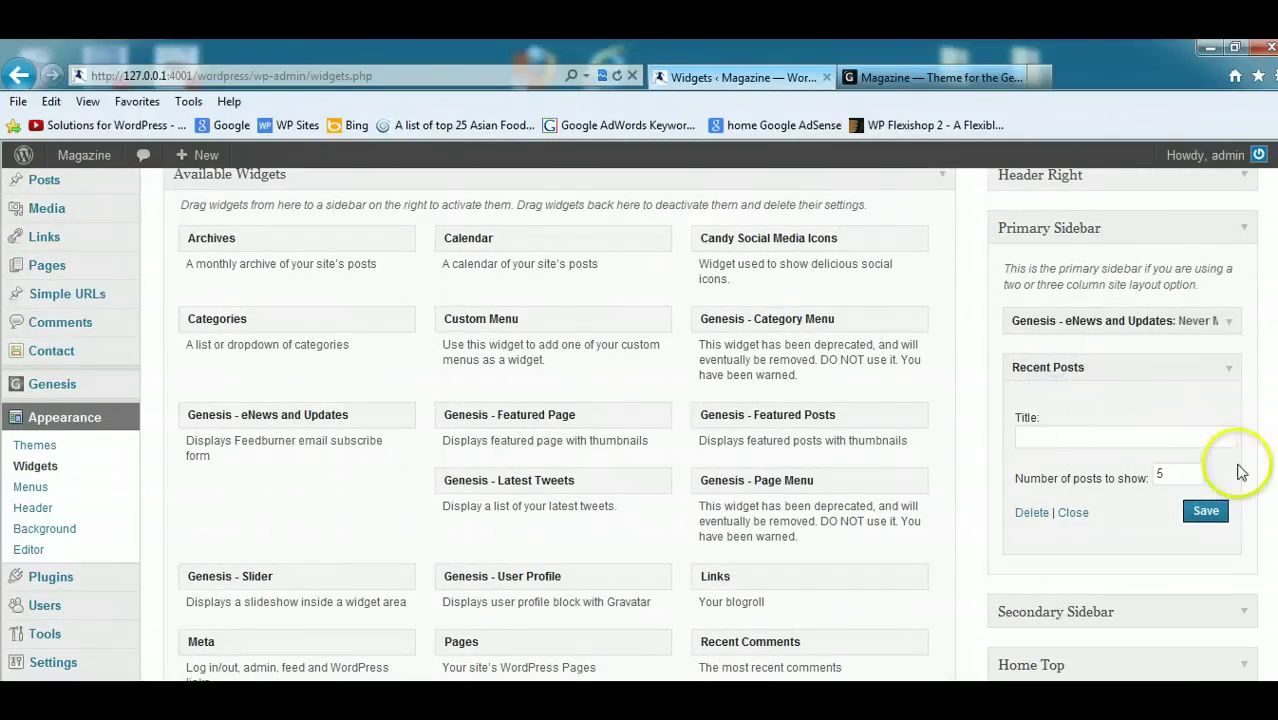
Set the Recent Posts widget to show 3 posts, save it and collapse its settings.
{"action": "left_click", "coordinate": [1185, 474]}
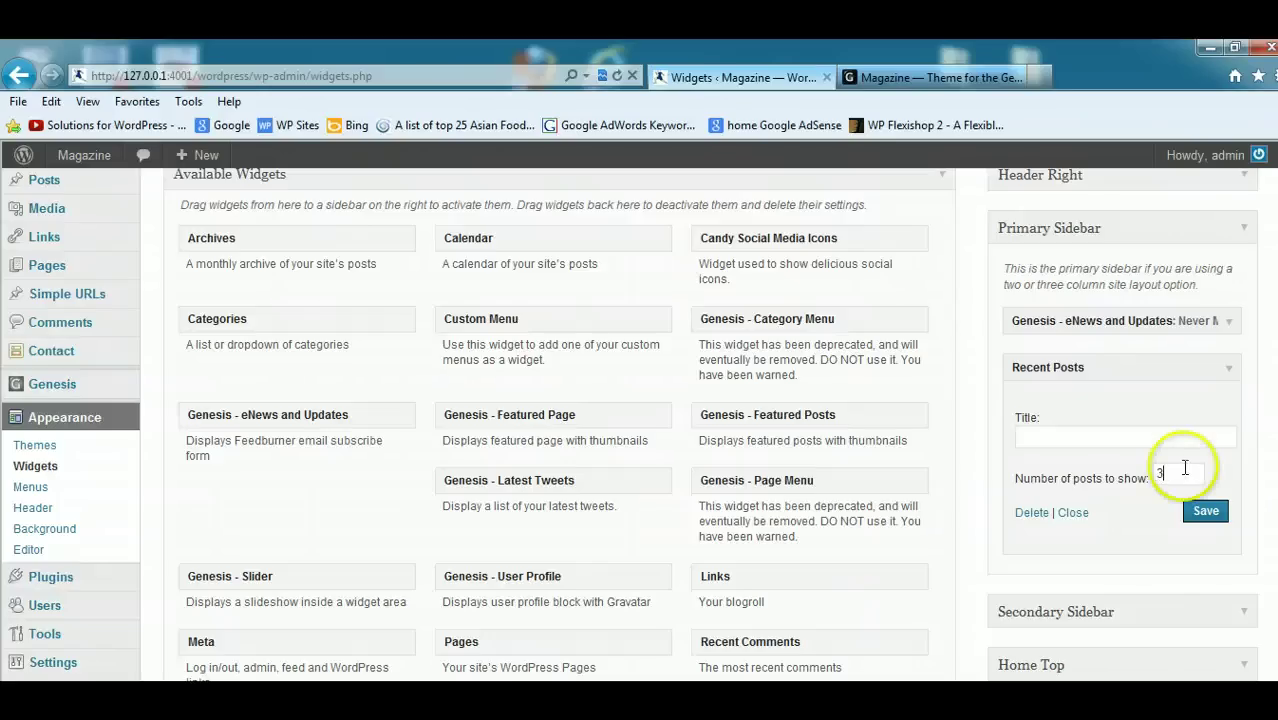
{"action": "left_click", "coordinate": [1204, 516]}
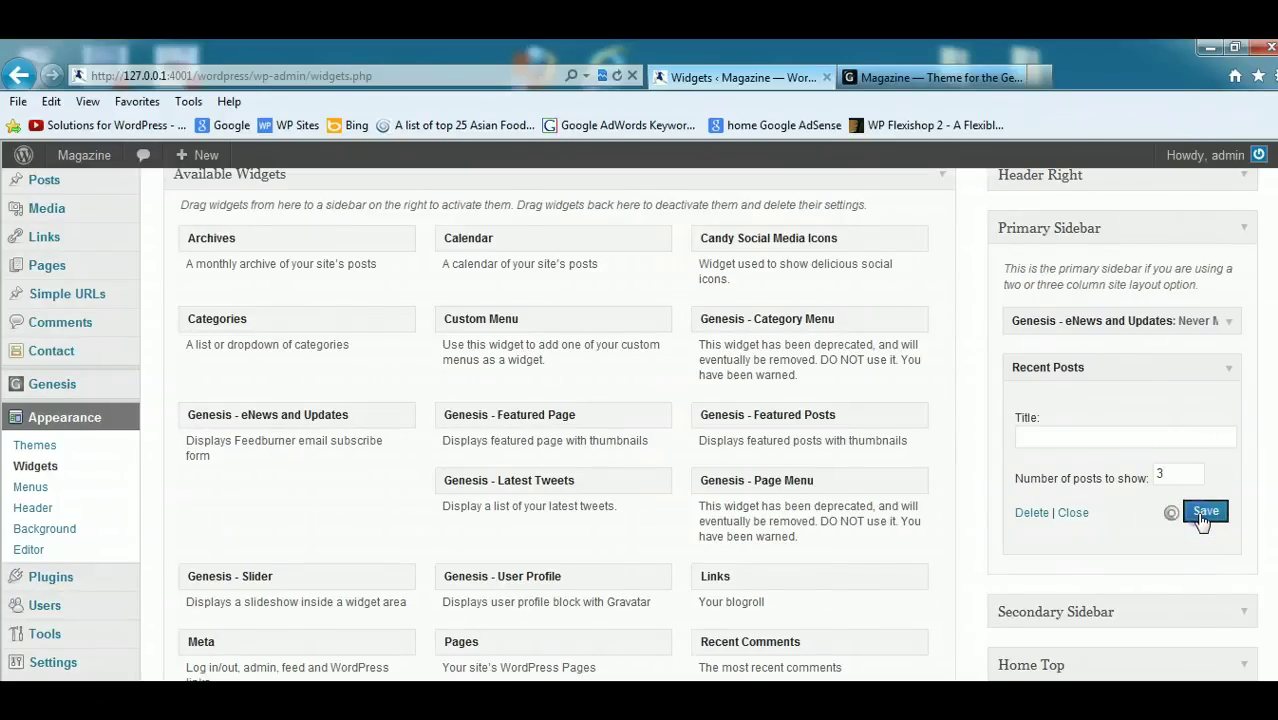
{"action": "left_click", "coordinate": [1074, 513]}
Add the Genesis - Latest Tweets widget to the Primary Sidebar below Recent Posts.
{"action": "scroll", "coordinate": [629, 425], "scroll_direction": "down", "scroll_amount": 5}
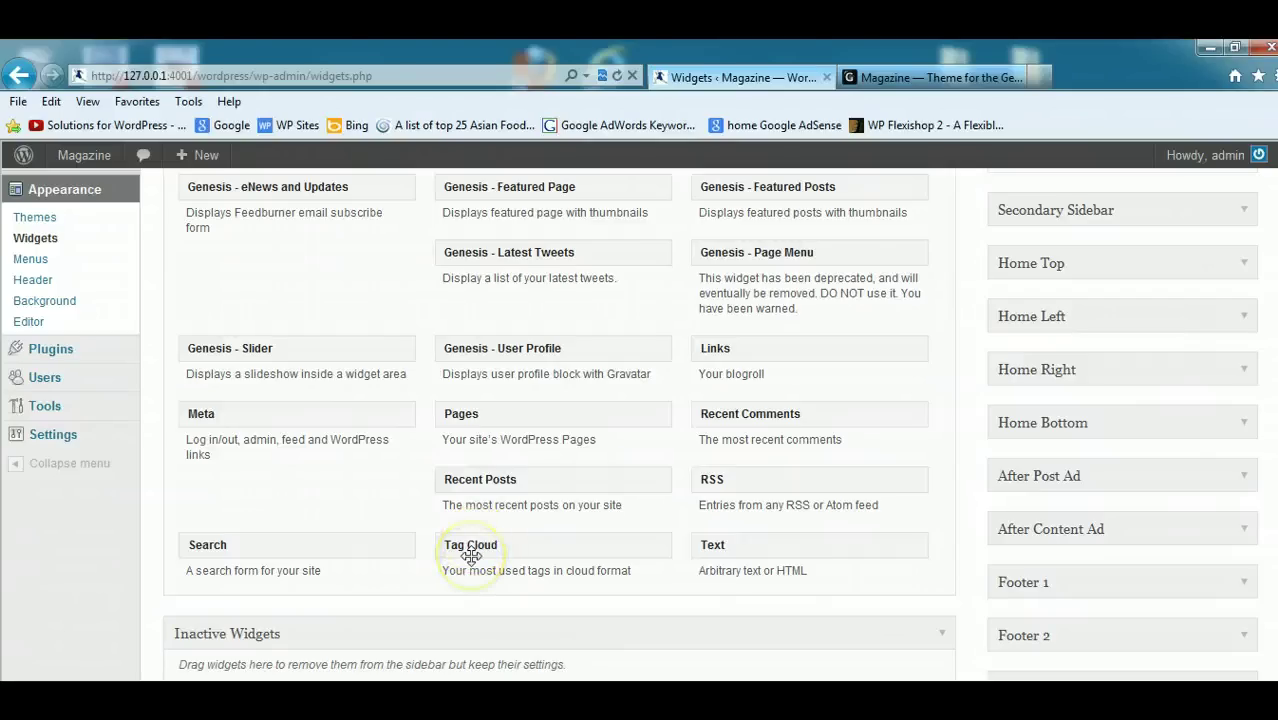
{"action": "scroll", "coordinate": [628, 424], "scroll_direction": "up", "scroll_amount": 1}
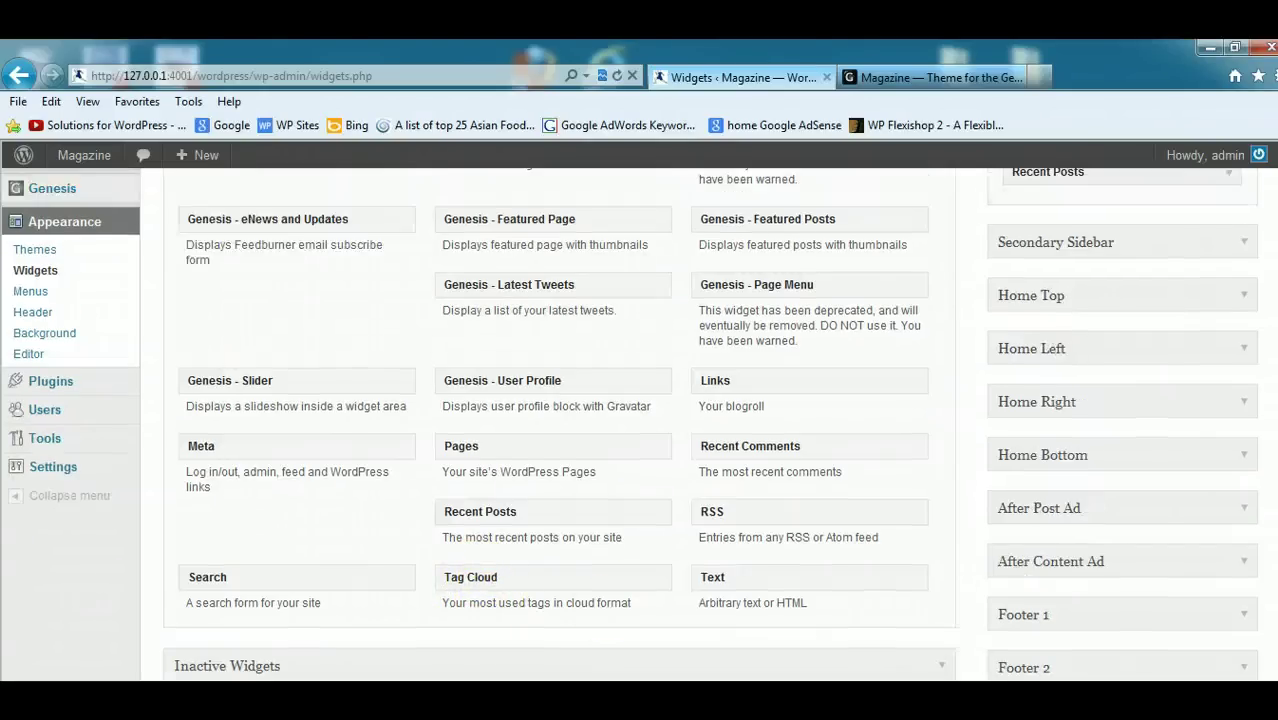
{"action": "scroll", "coordinate": [1078, 508], "scroll_direction": "up", "scroll_amount": 3}
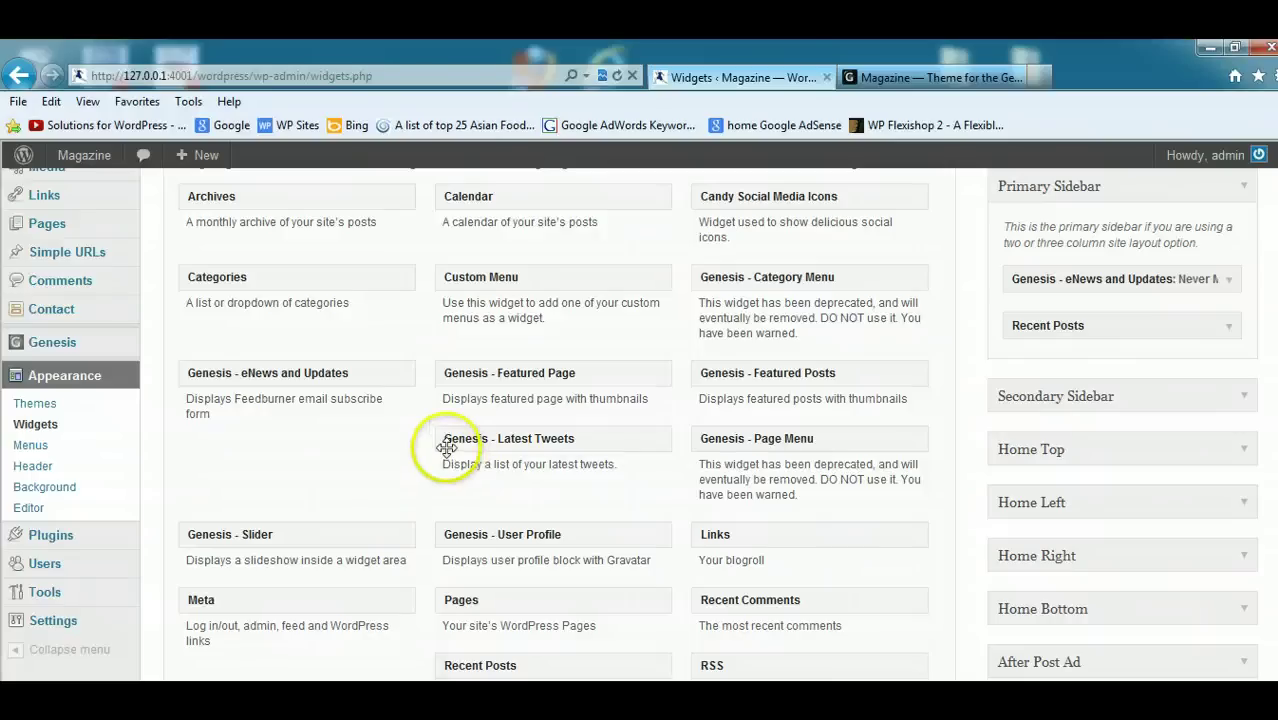
{"action": "left_click_drag", "start_coordinate": [449, 445], "coordinate": [1020, 371]}
{"action": "scroll", "coordinate": [1236, 440], "scroll_direction": "down", "scroll_amount": 3}
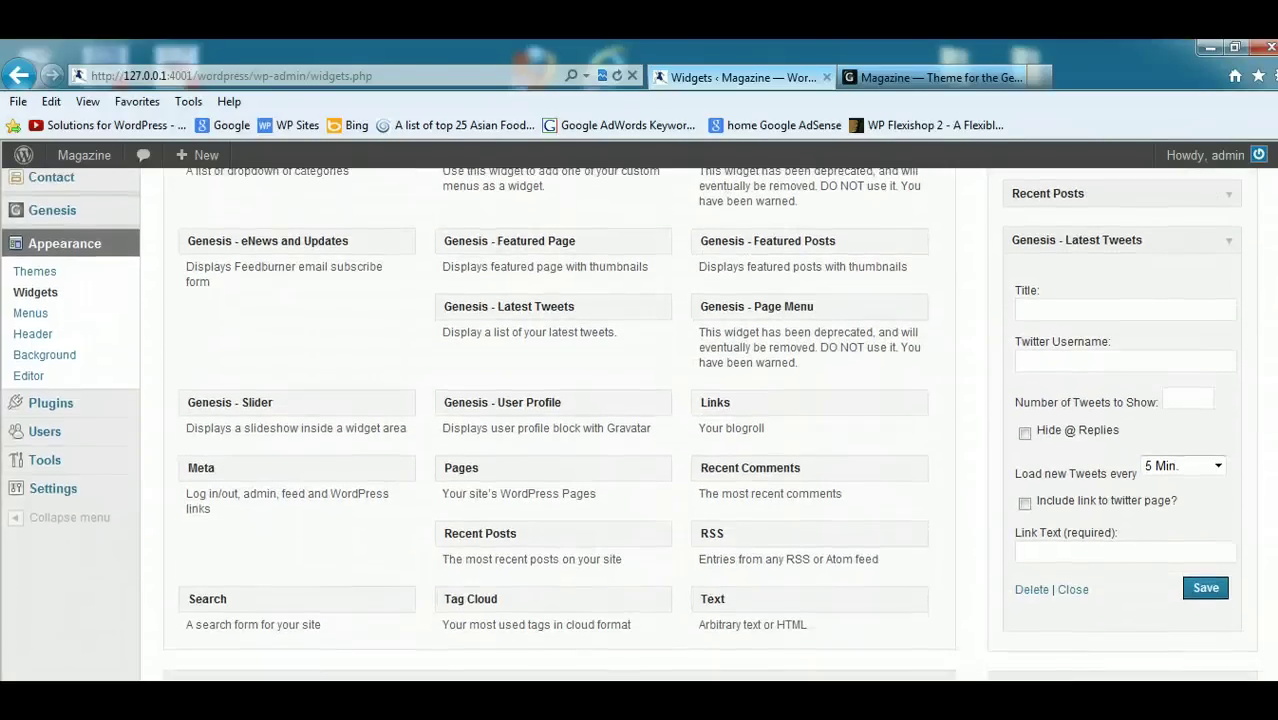
Set the Latest Tweets widget to load new tweets every 12 Hours and include a link to the Twitter page.
{"action": "left_click", "coordinate": [1218, 467]}
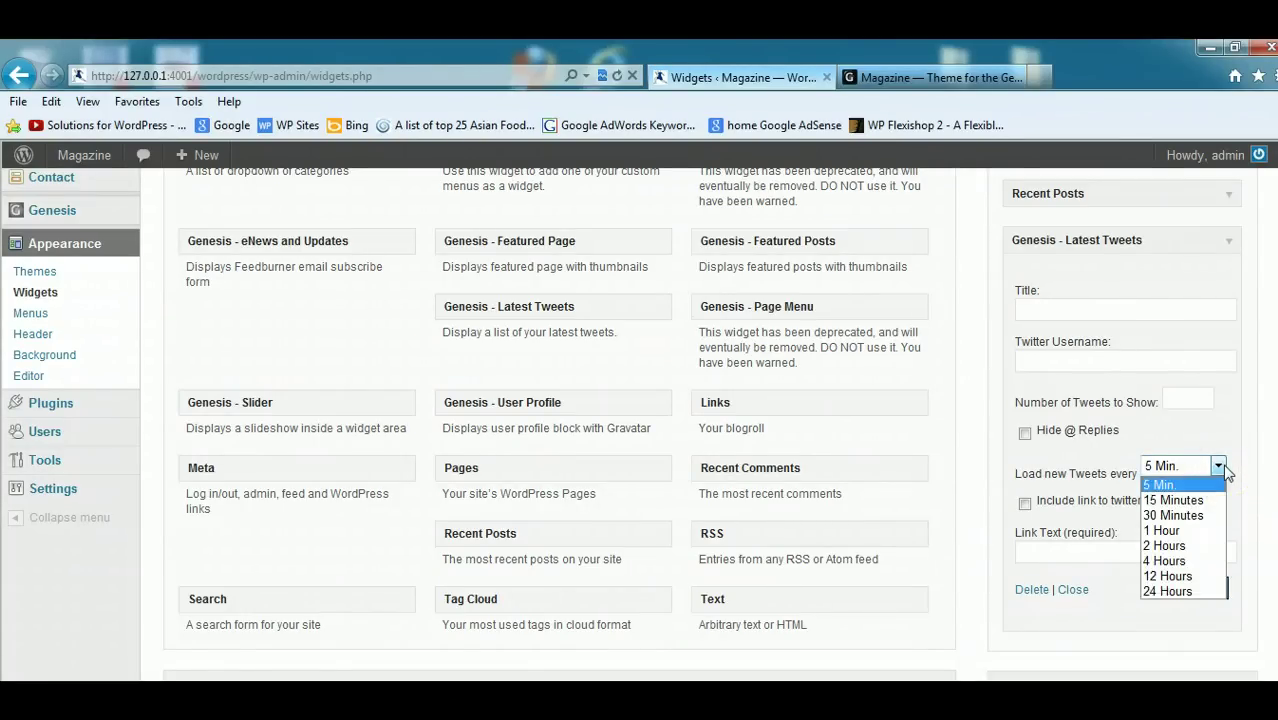
{"action": "left_click", "coordinate": [1177, 576]}
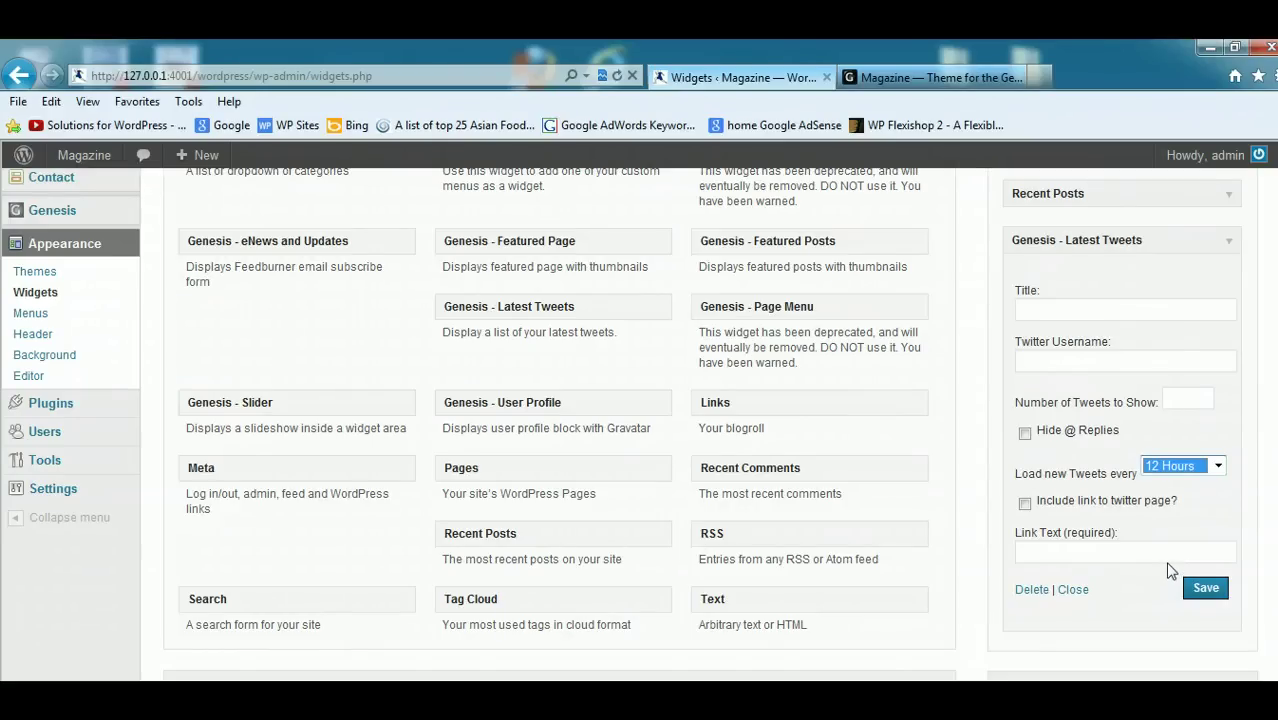
{"action": "left_click", "coordinate": [1023, 505]}
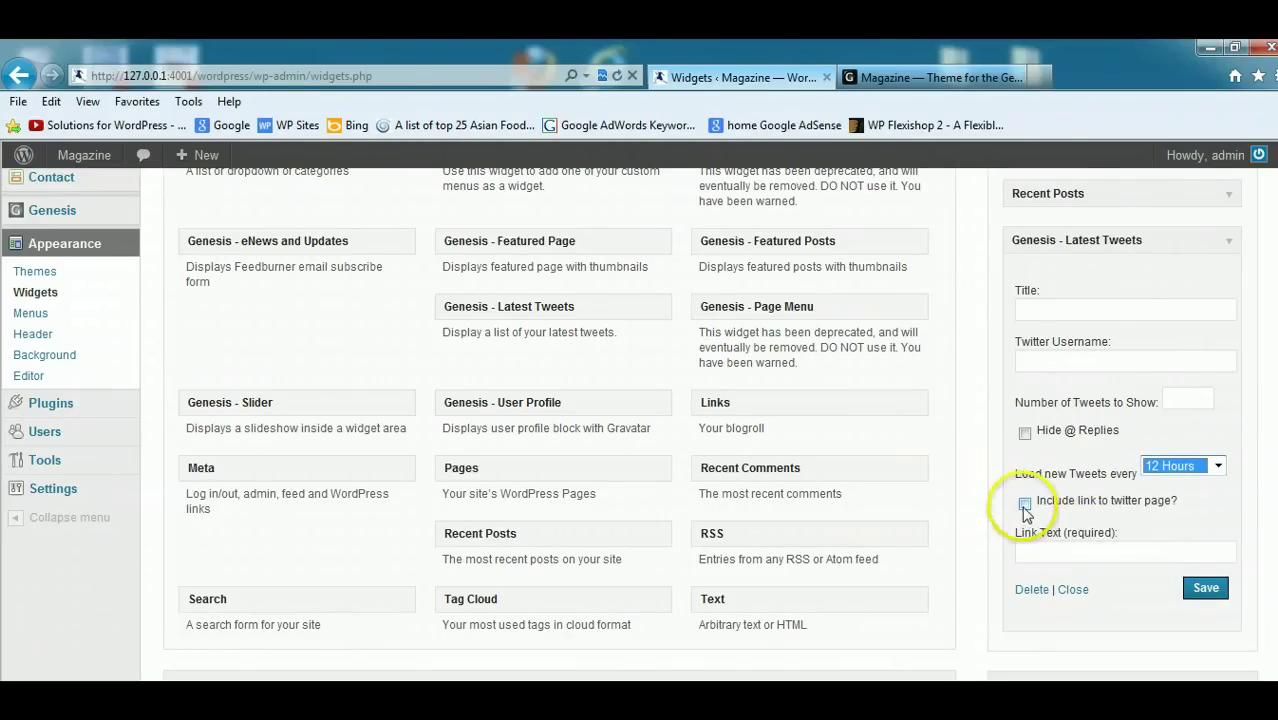
{"action": "left_click", "coordinate": [1024, 505]}
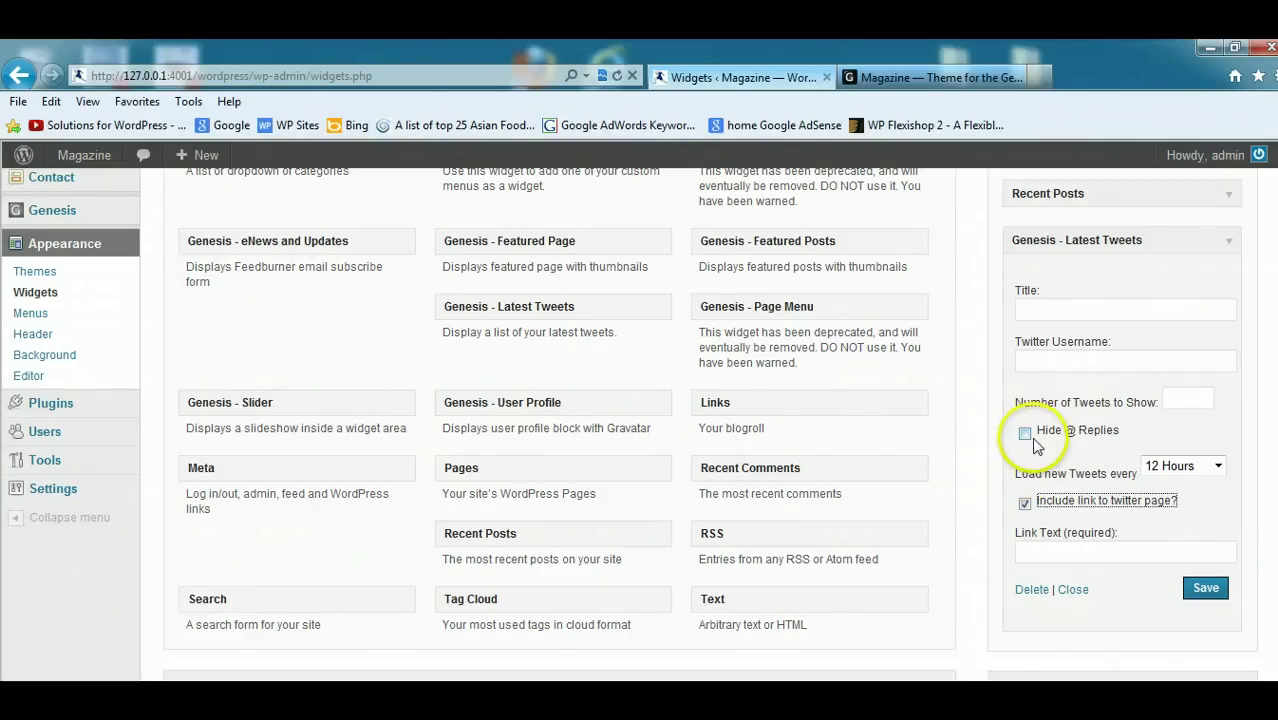
Show 3 tweets from the Twitter username wpsitesdotnet, title the widget "Latest Tweets from WP Sites" and save it.
{"action": "left_click", "coordinate": [1186, 396]}
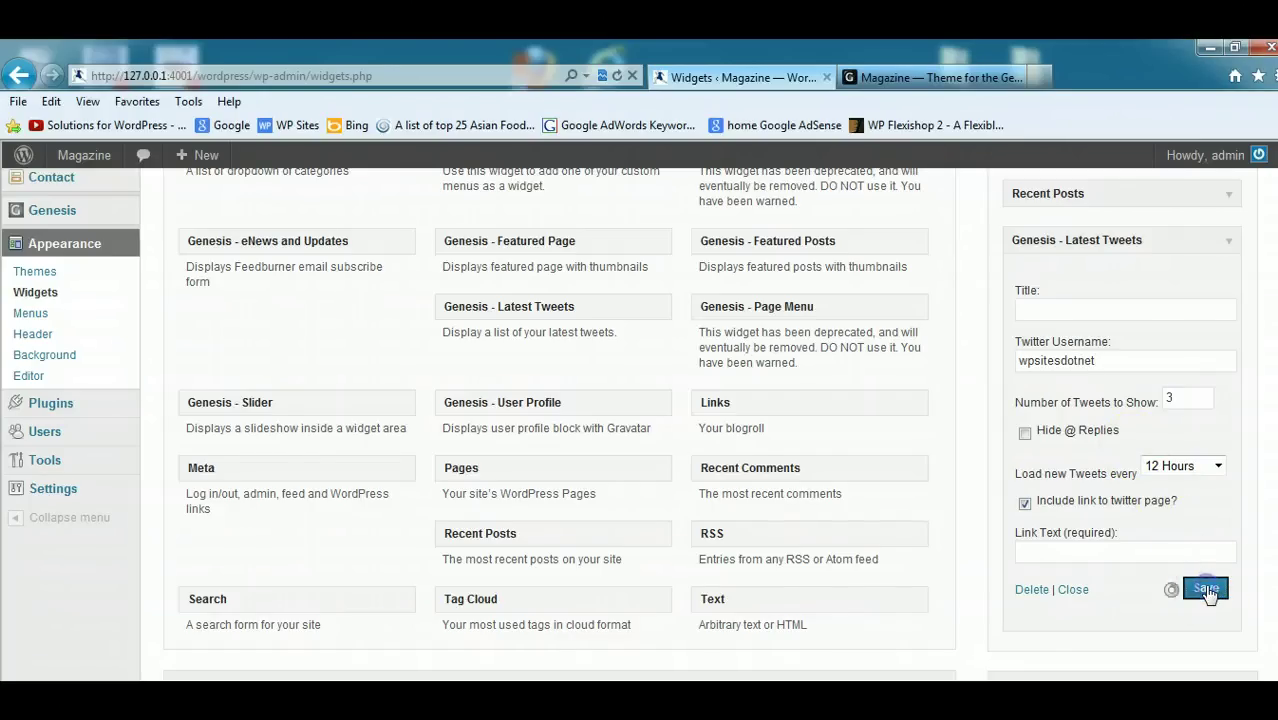
{"action": "left_click", "coordinate": [1087, 312]}
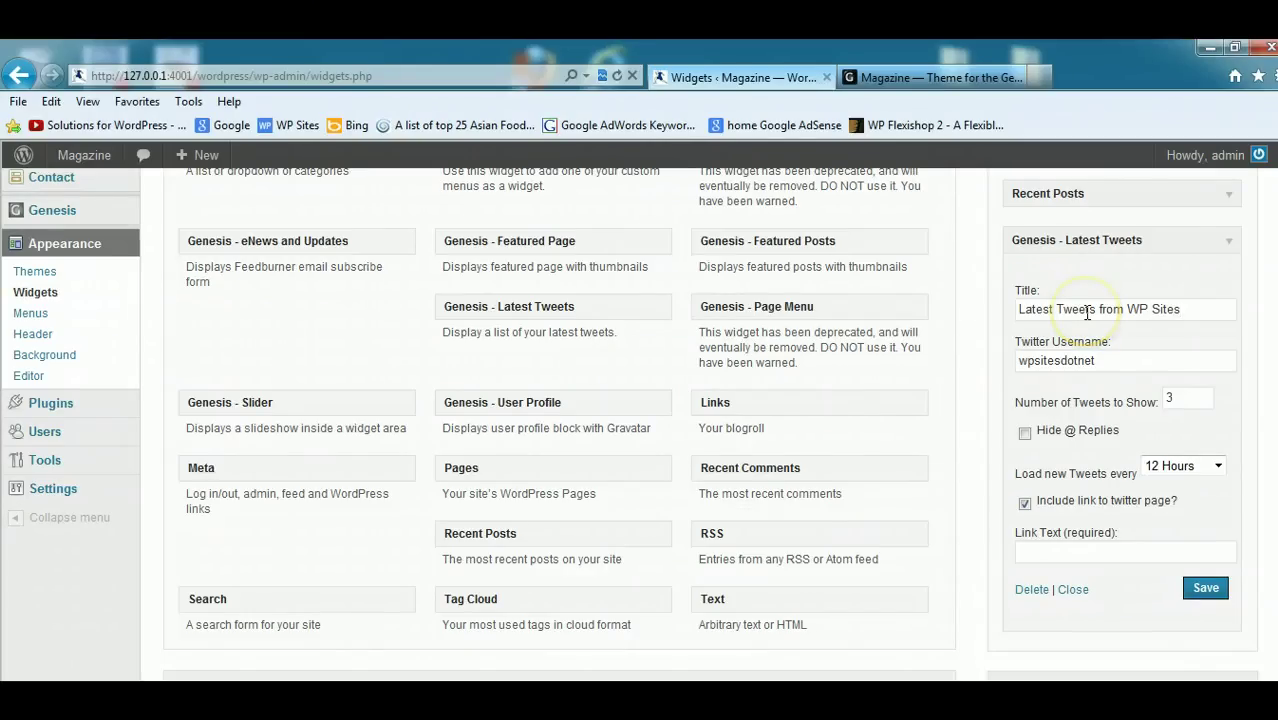
{"action": "left_click", "coordinate": [1207, 591]}
Switch to the site's Blog page, reload it and examine the Recent Posts and Latest Tweets widgets in the sidebar.
{"action": "left_click", "coordinate": [405, 652]}
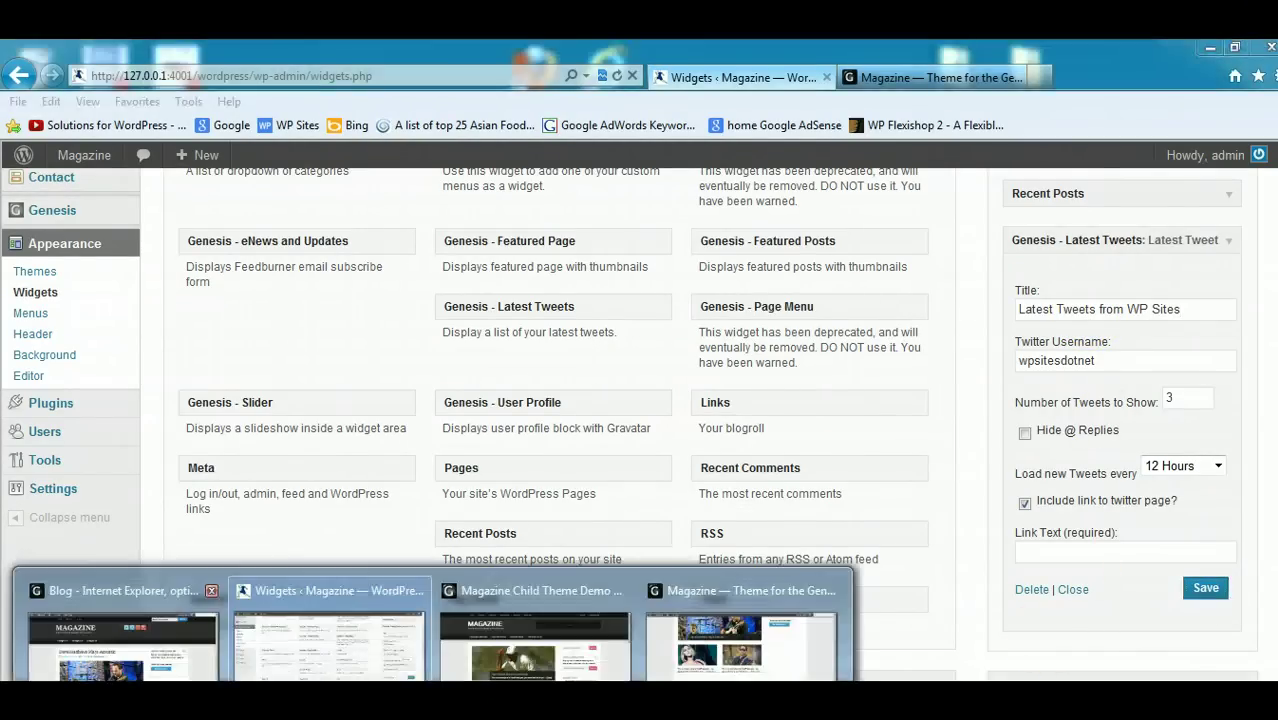
{"action": "left_click", "coordinate": [200, 662]}
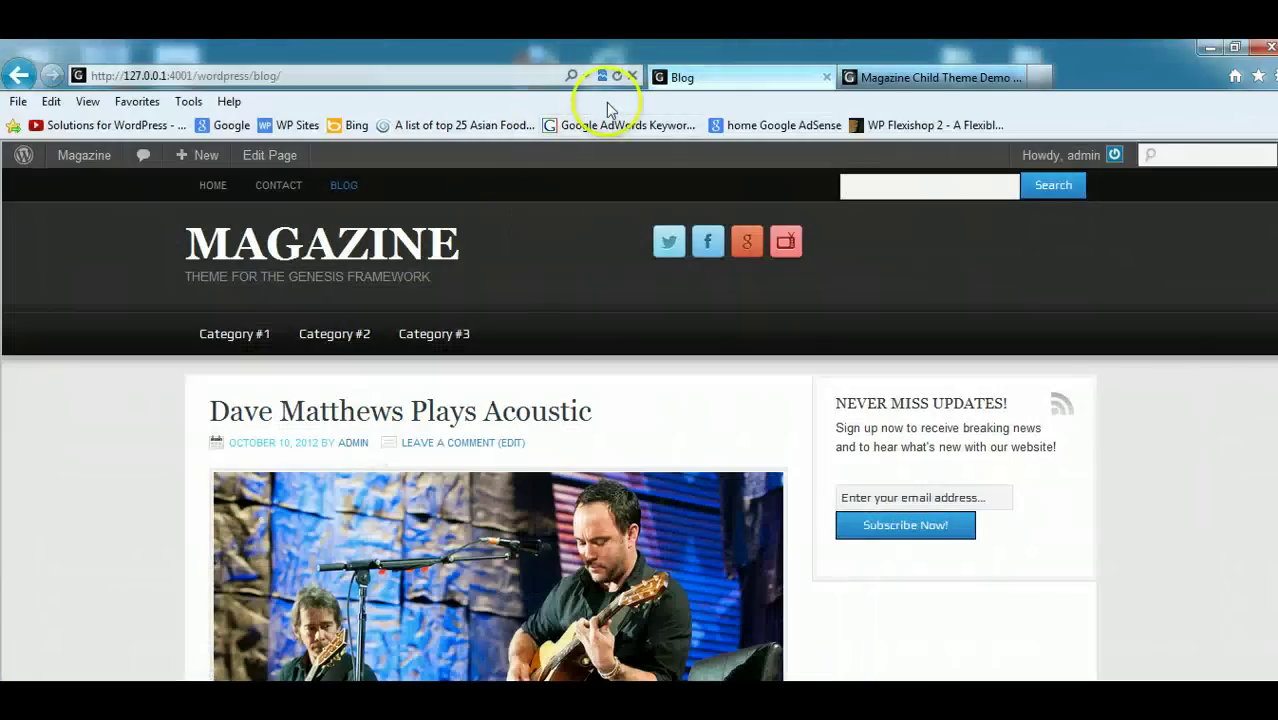
{"action": "left_click", "coordinate": [616, 76]}
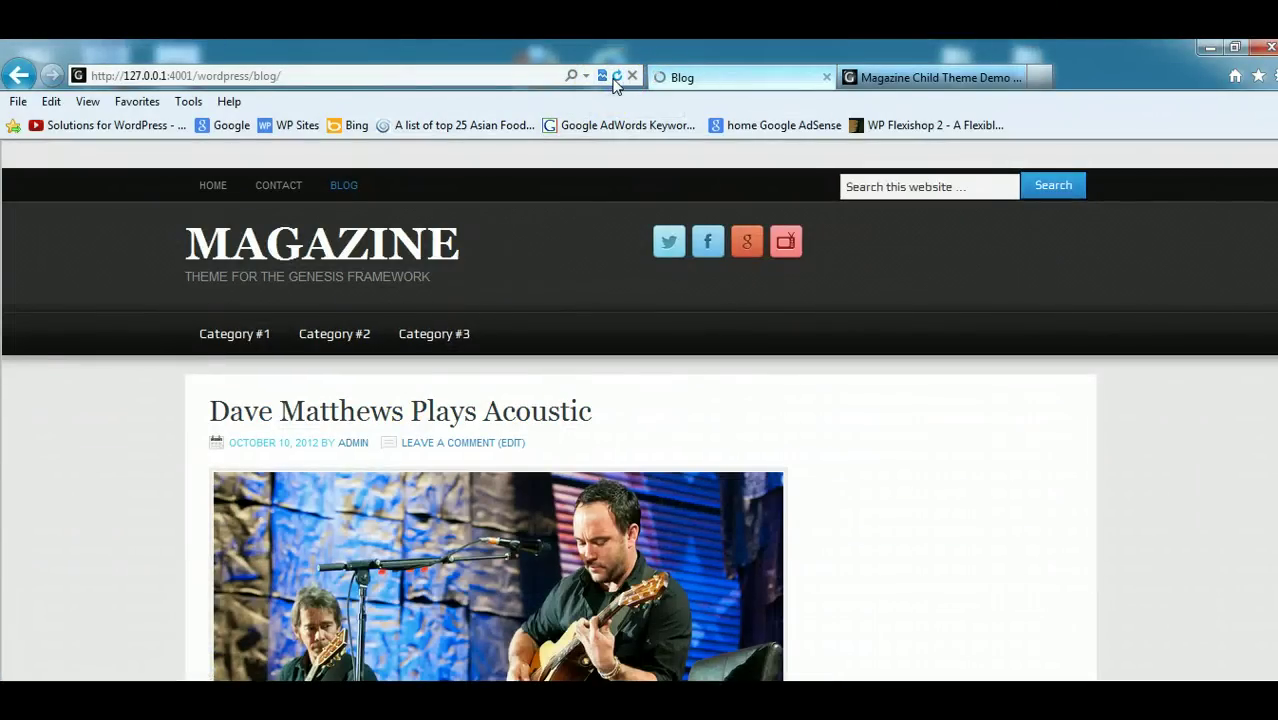
{"action": "scroll", "coordinate": [651, 426], "scroll_direction": "down", "scroll_amount": 1}
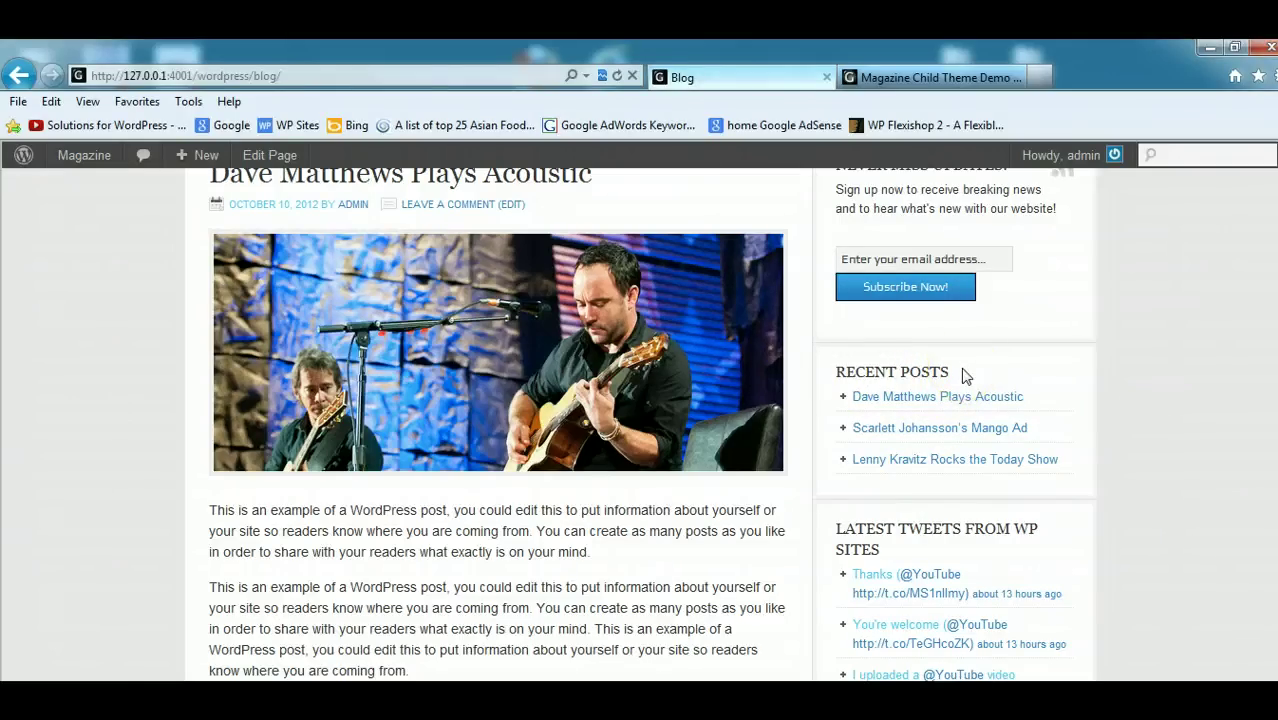
{"action": "scroll", "coordinate": [968, 332], "scroll_direction": "down", "scroll_amount": 3}
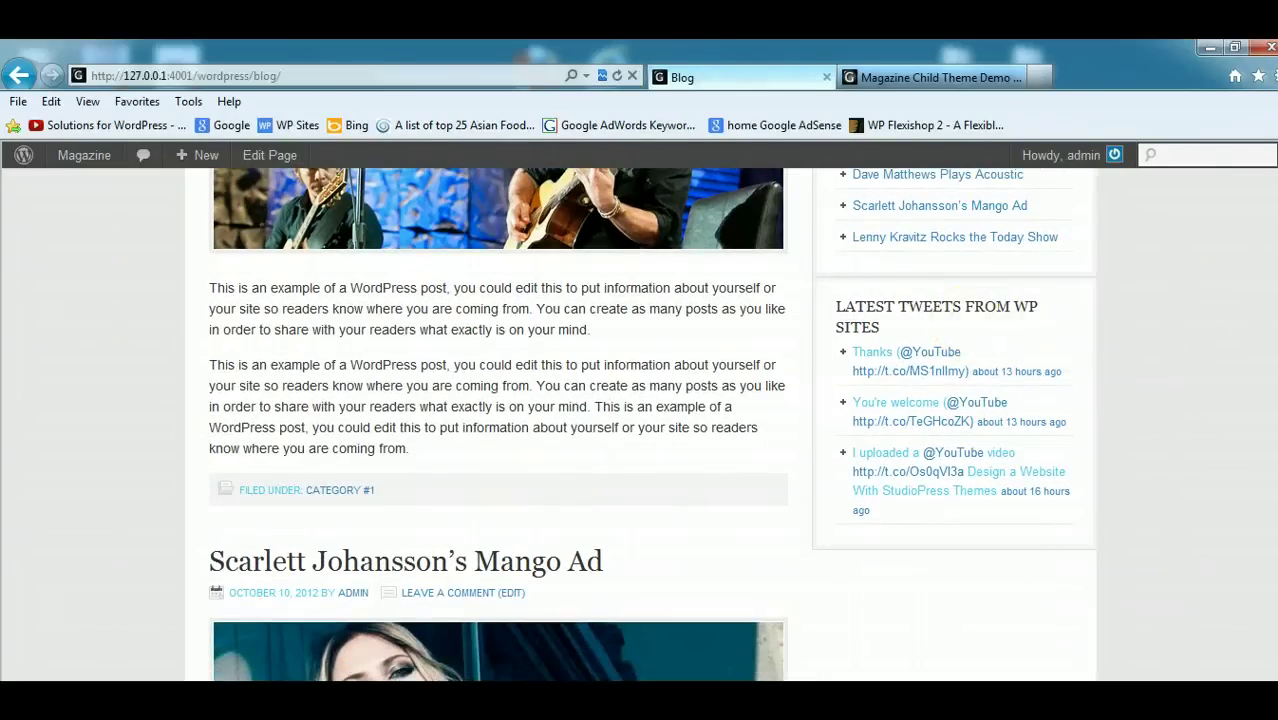
{"action": "scroll", "coordinate": [1200, 320], "scroll_direction": "up", "scroll_amount": 2}
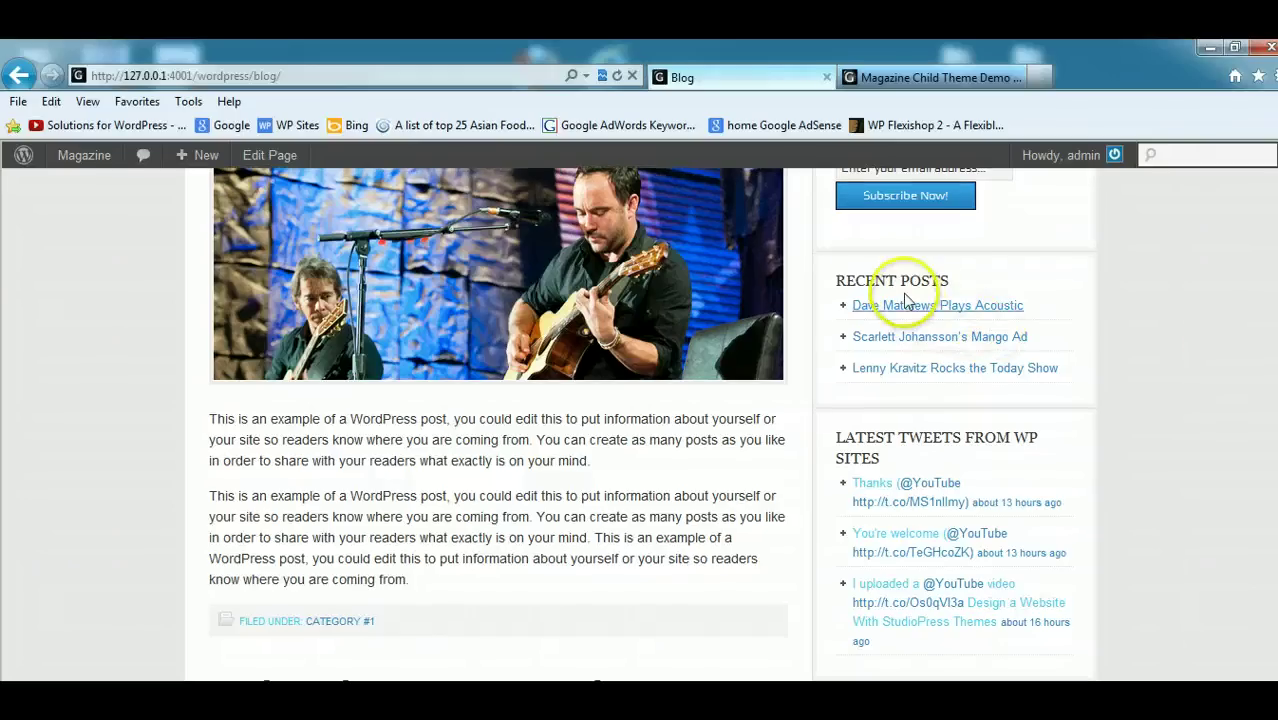
{"action": "scroll", "coordinate": [960, 360], "scroll_direction": "down", "scroll_amount": 2}
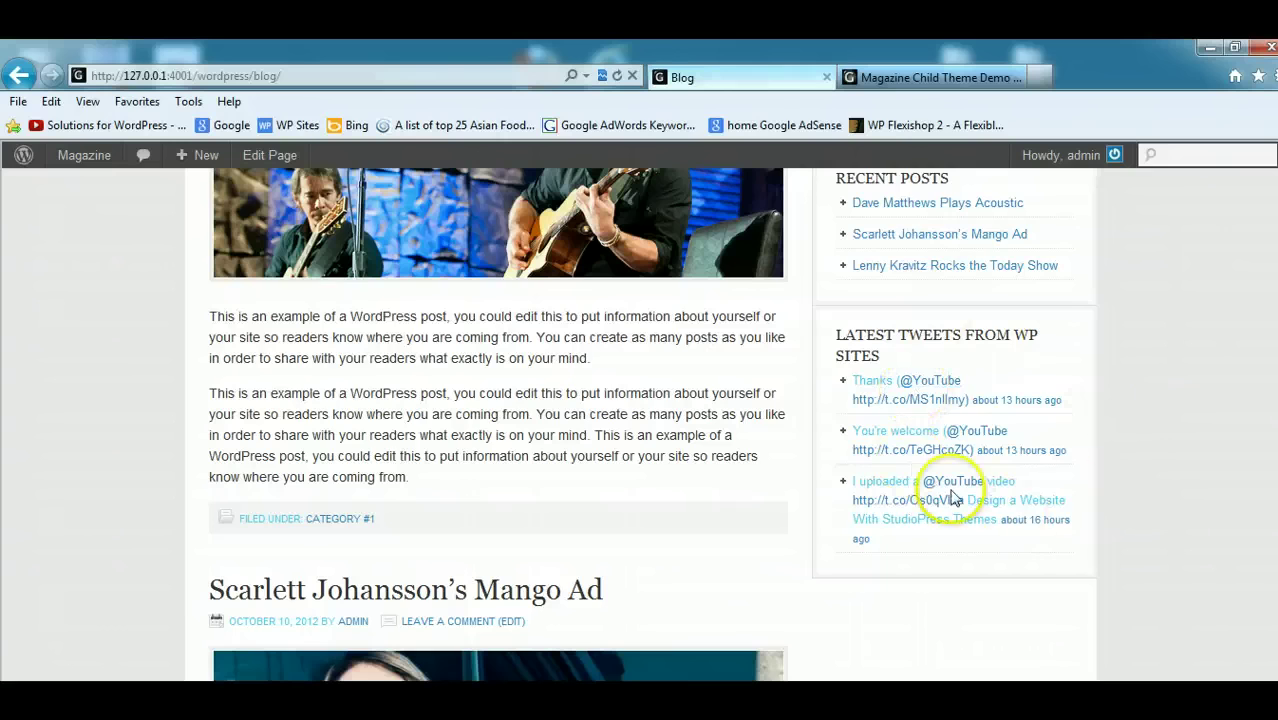
{"action": "scroll", "coordinate": [498, 425], "scroll_direction": "down", "scroll_amount": 12}
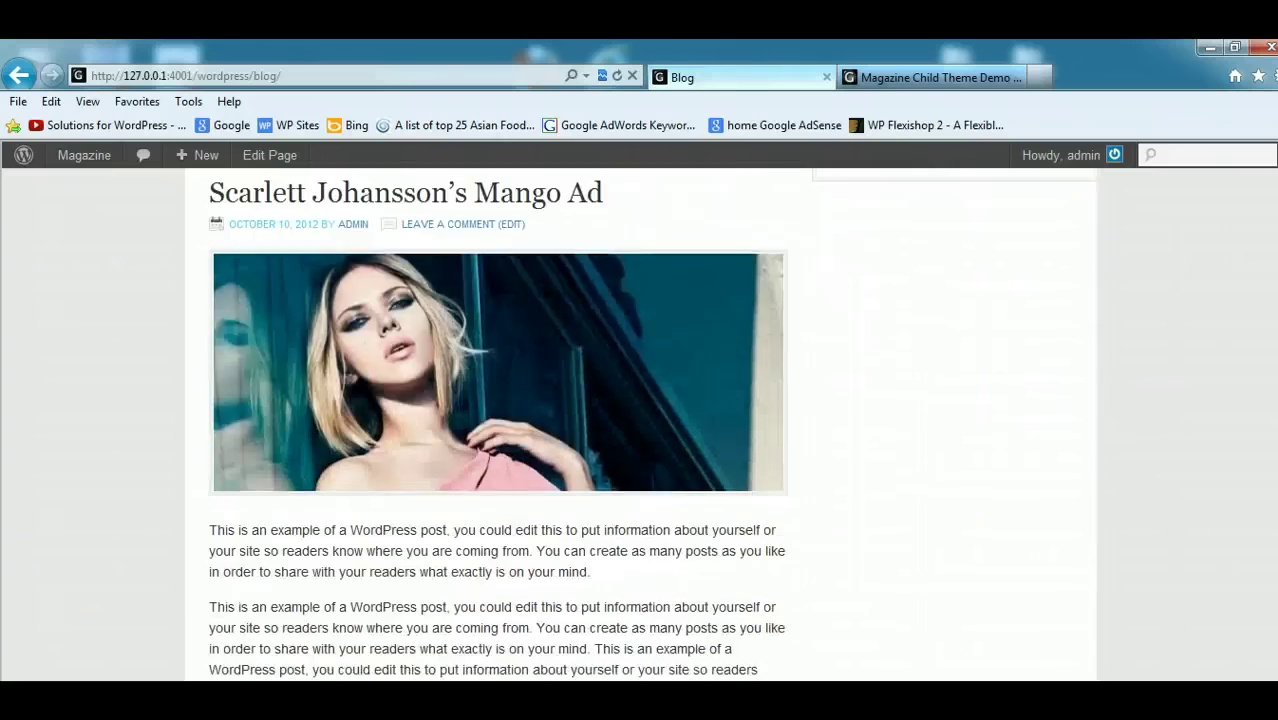
{"action": "scroll", "coordinate": [640, 425], "scroll_direction": "up", "scroll_amount": 15}
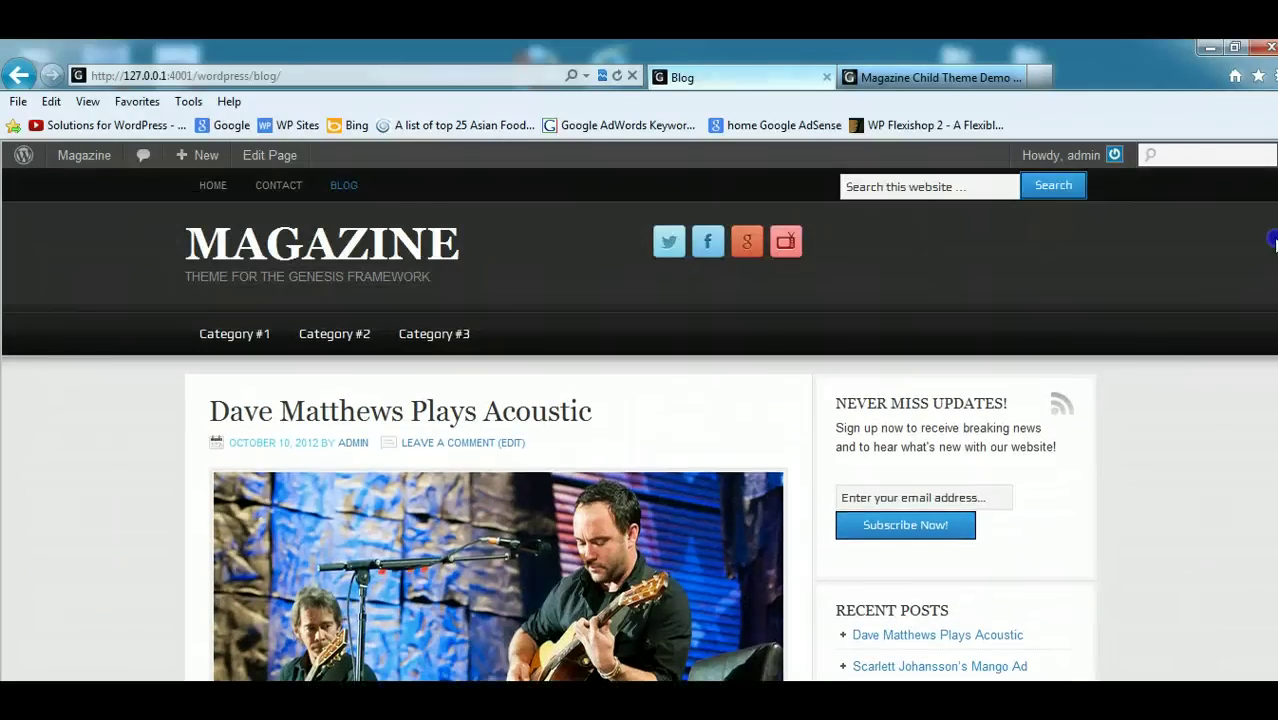
Open the site's Home page and examine the sidebar widgets beside the featured posts.
{"action": "left_click", "coordinate": [214, 186]}
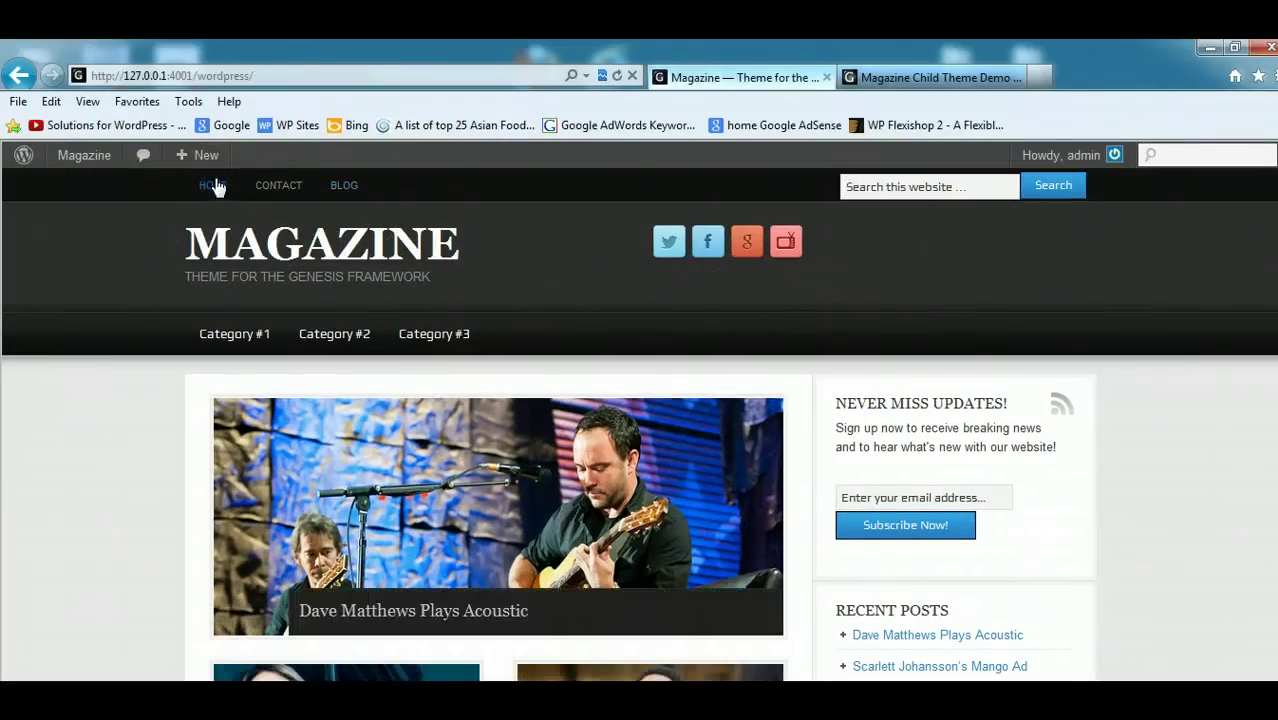
{"action": "left_click", "coordinate": [956, 193]}
{"action": "scroll", "coordinate": [980, 290], "scroll_direction": "down", "scroll_amount": 4}
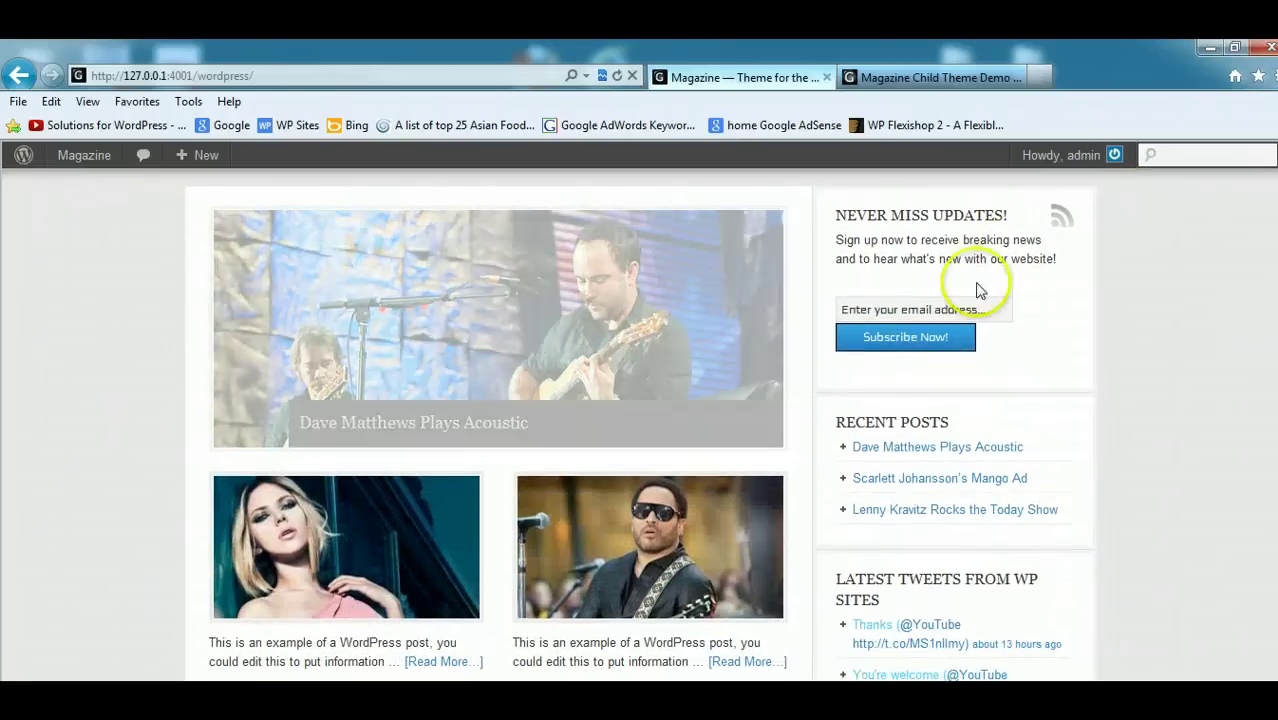
Review the local home page's subscribe box and lower area, then switch to the Magazine demo site's Featured Sports section.
{"action": "left_click", "coordinate": [960, 310]}
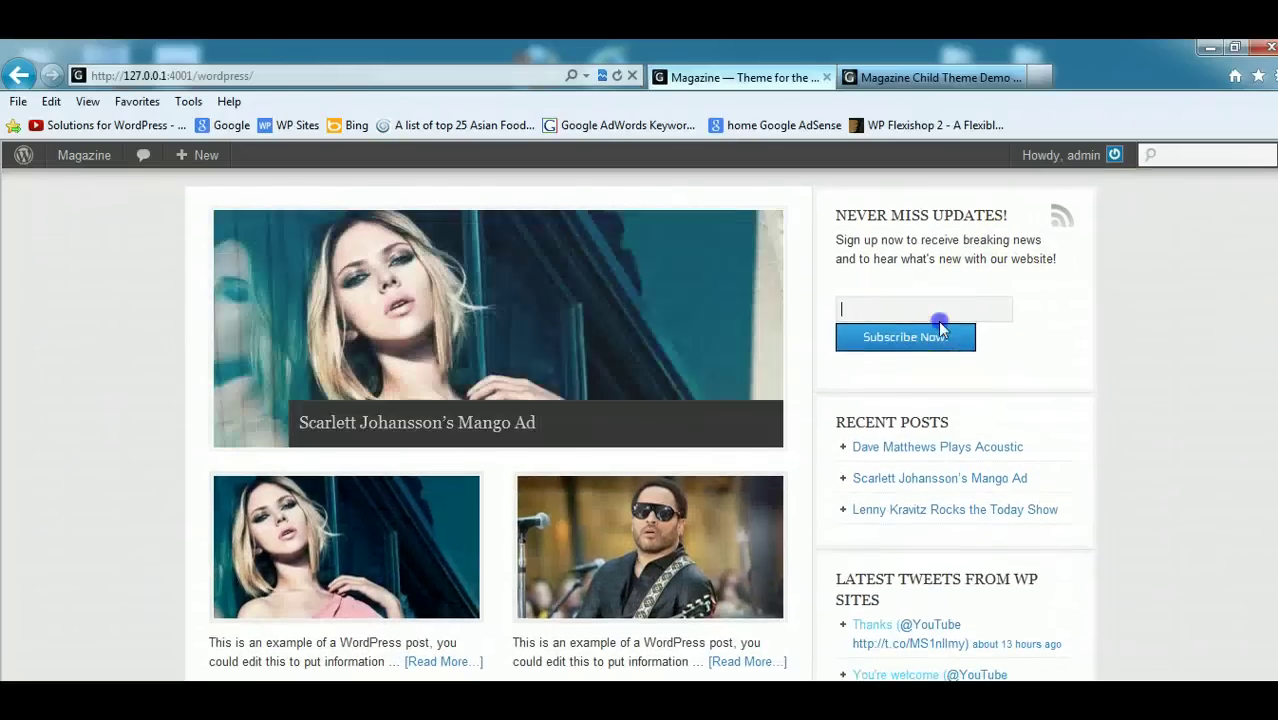
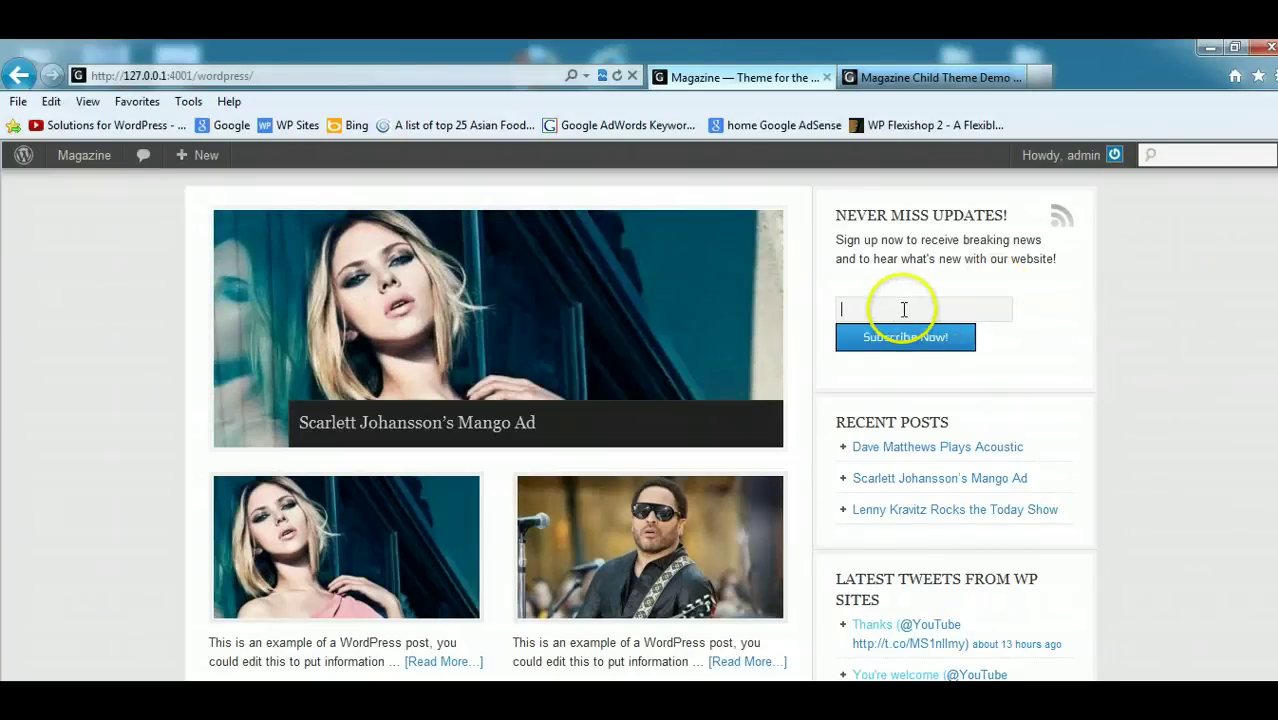
{"action": "scroll", "coordinate": [1245, 380], "scroll_direction": "down", "scroll_amount": 3}
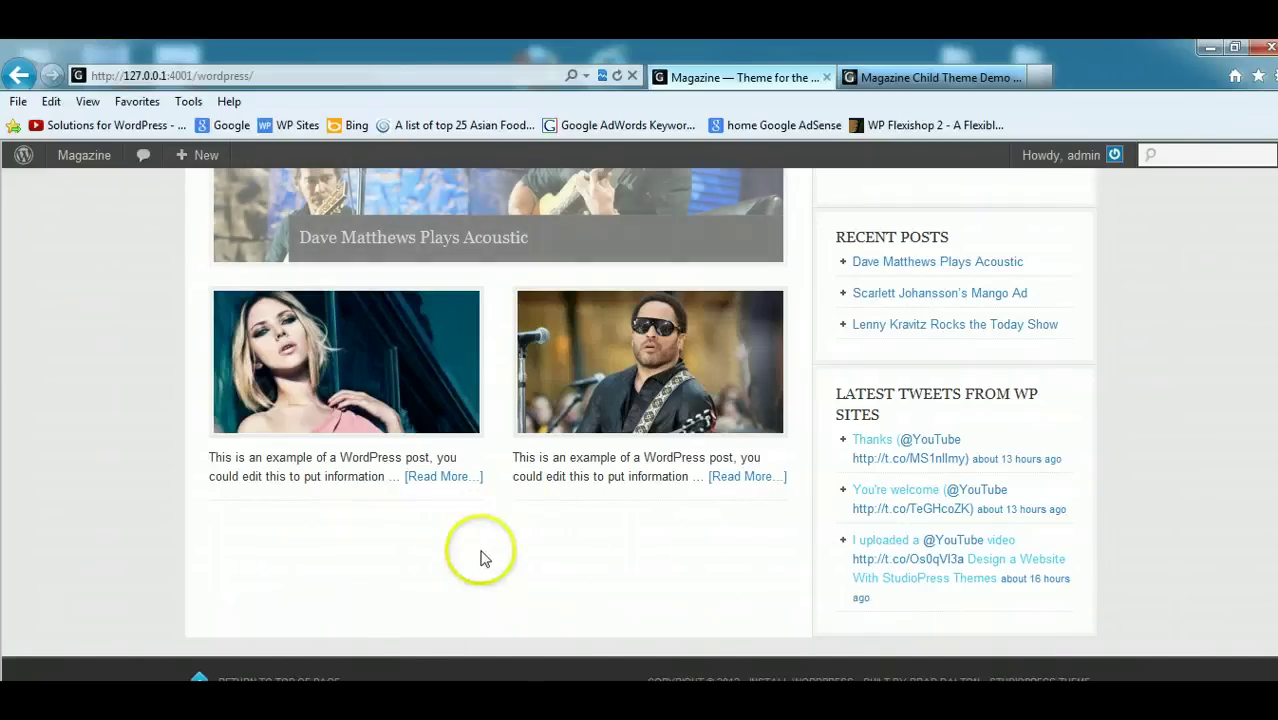
{"action": "mouse_move", "coordinate": [243, 662]}
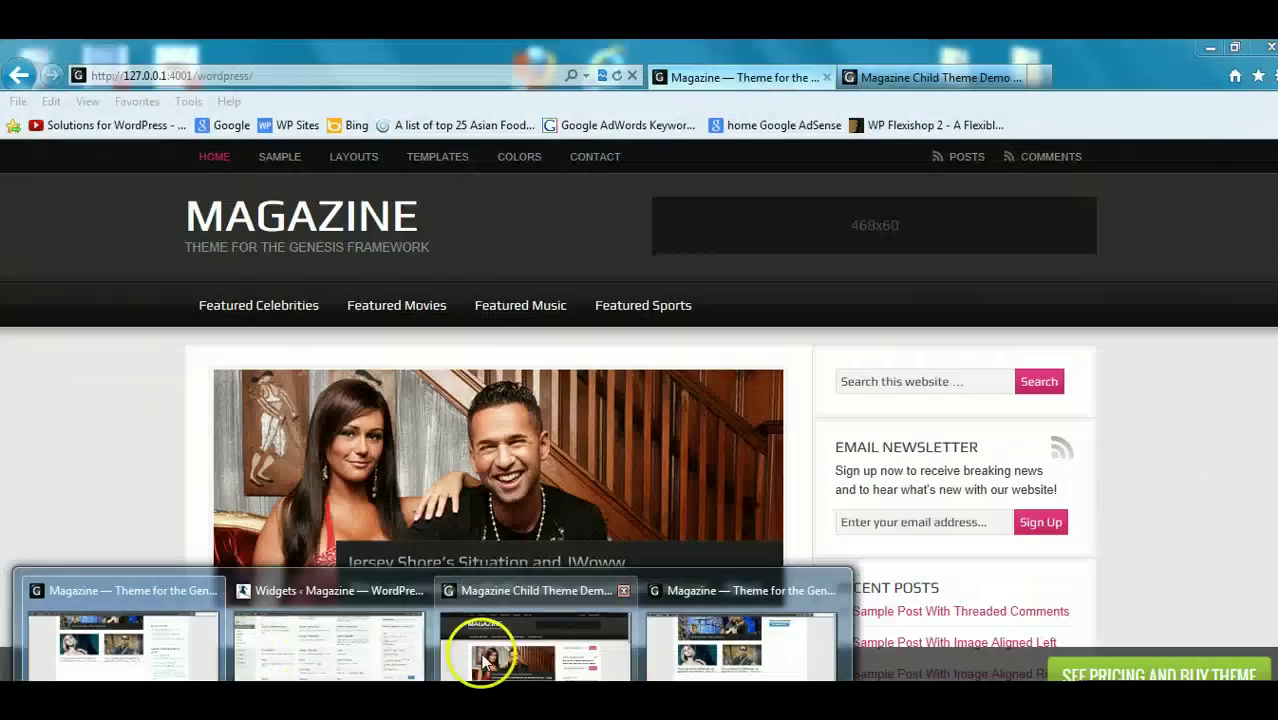
{"action": "left_click", "coordinate": [479, 660]}
{"action": "scroll", "coordinate": [406, 282], "scroll_direction": "down", "scroll_amount": 10}
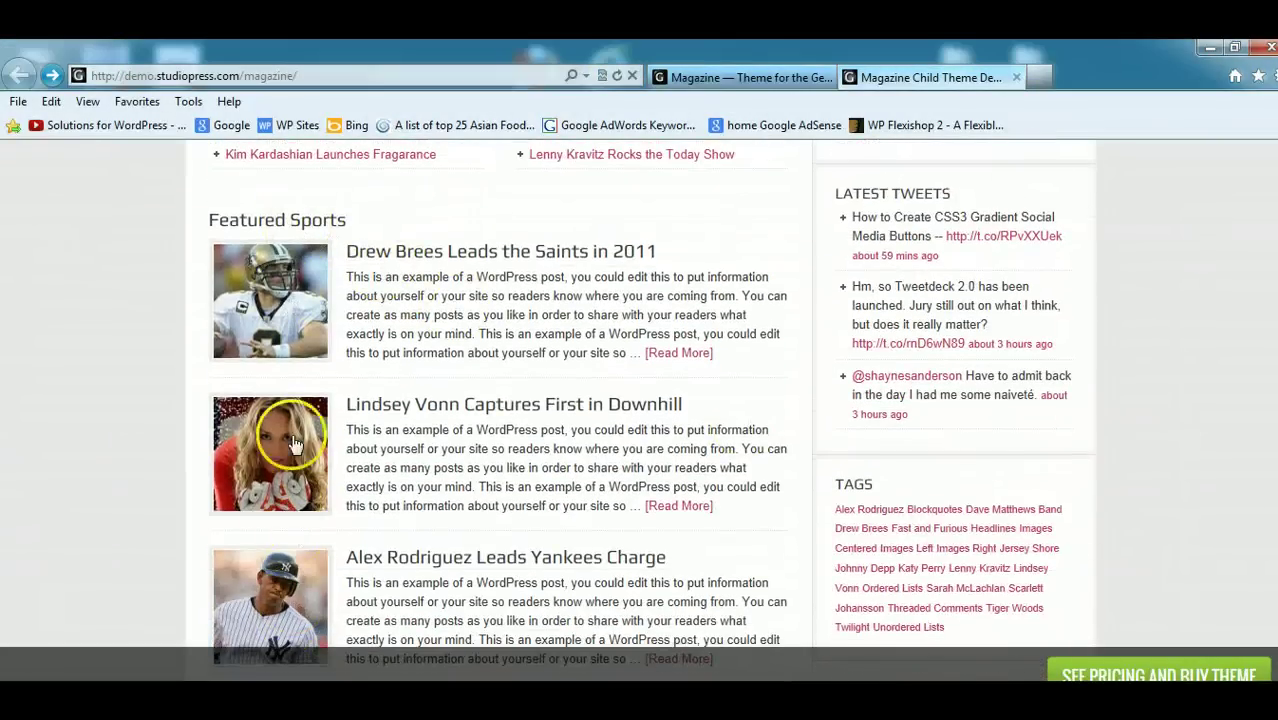
Examine the demo's Featured Sports posts, opening "Drew Brees Leads the Saints in 2011" to compare its full image with the thumbnail.
{"action": "left_click", "coordinate": [414, 256]}
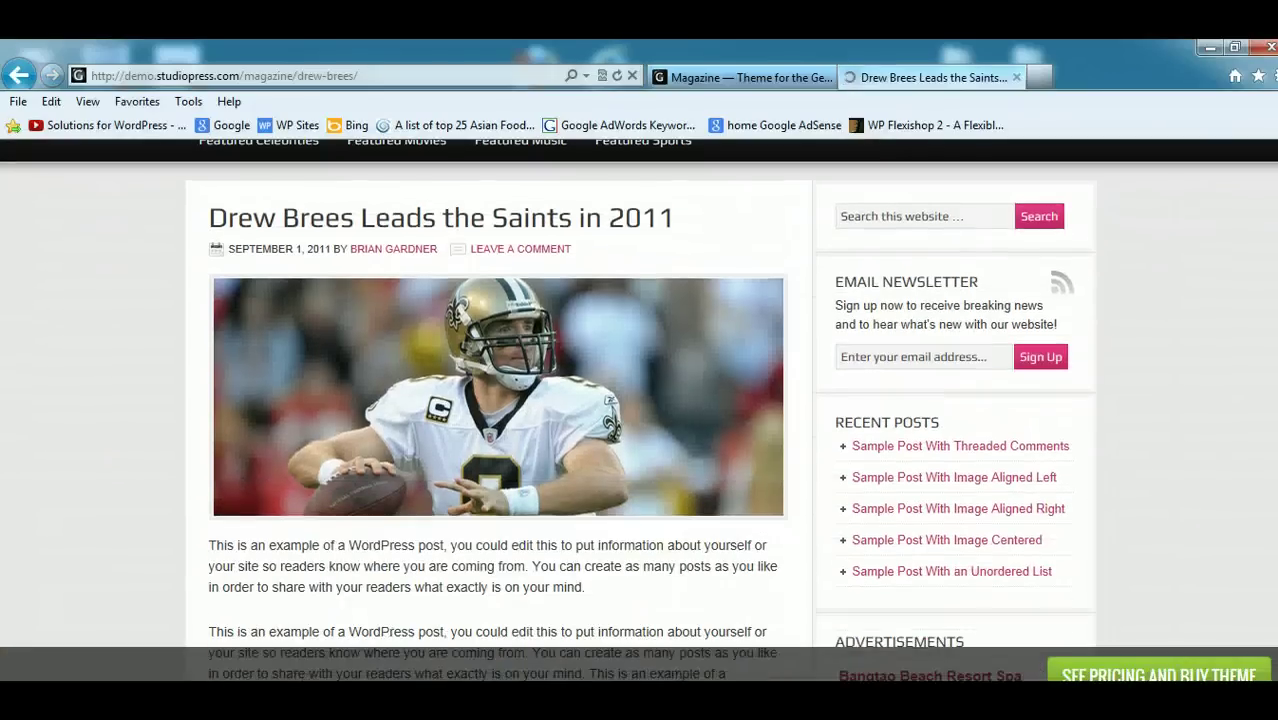
{"action": "scroll", "coordinate": [640, 400], "scroll_direction": "down", "scroll_amount": 1}
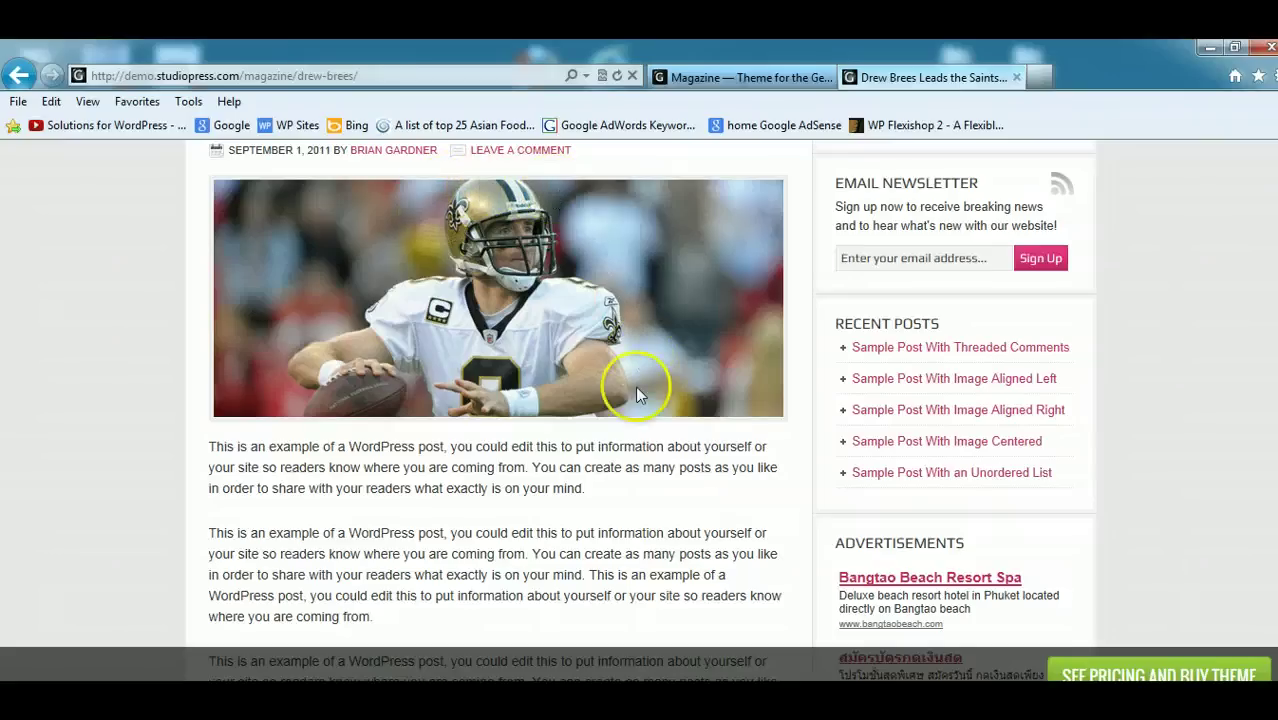
{"action": "left_click", "coordinate": [18, 75]}
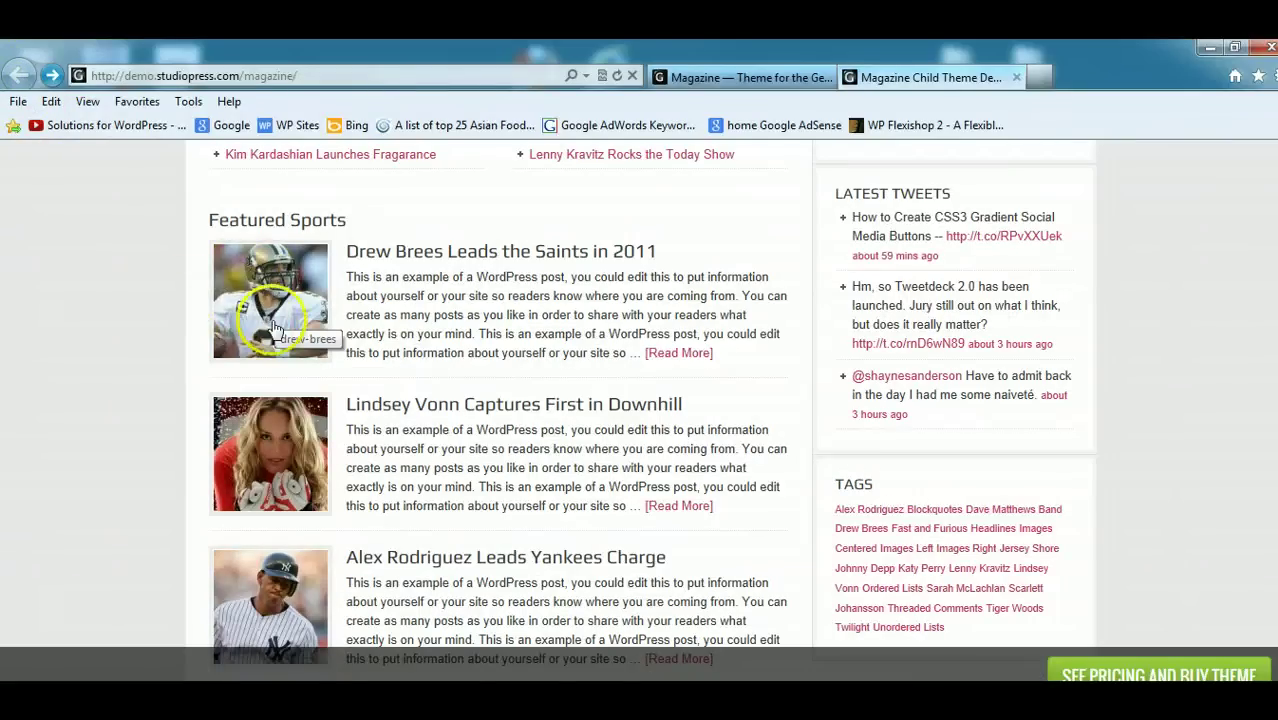
{"action": "left_click", "coordinate": [368, 251]}
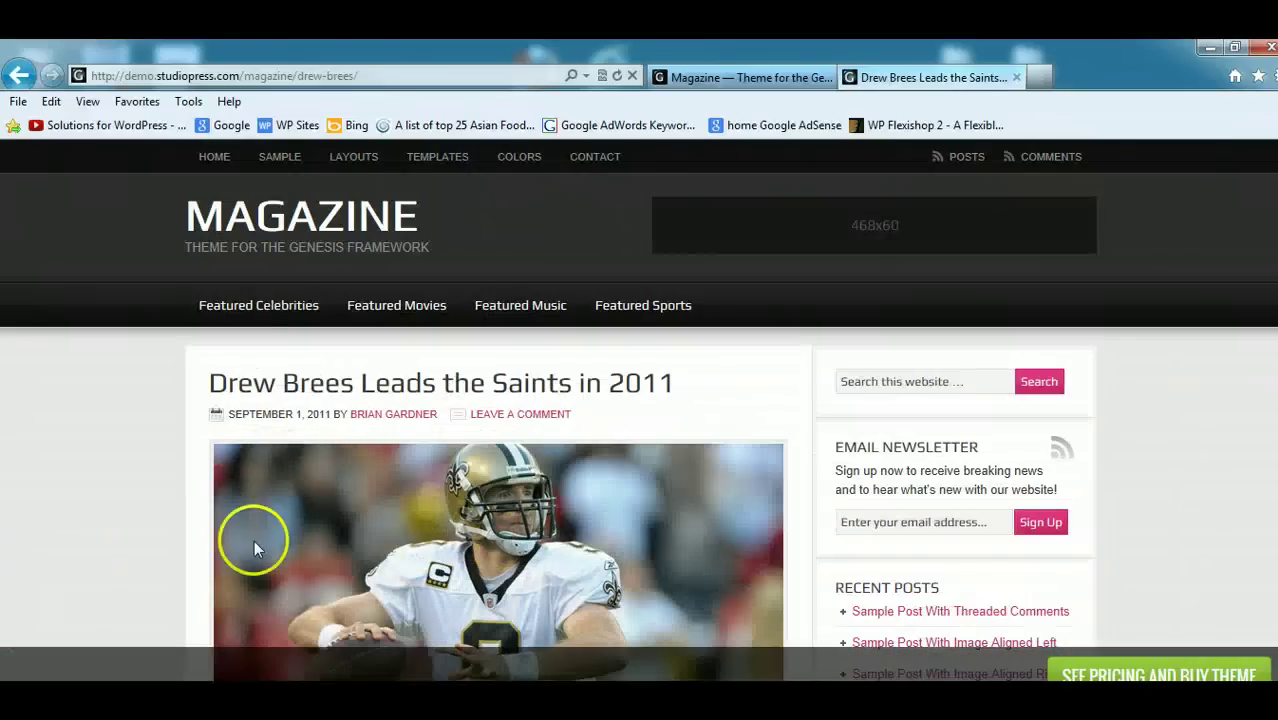
{"action": "left_click", "coordinate": [18, 75]}
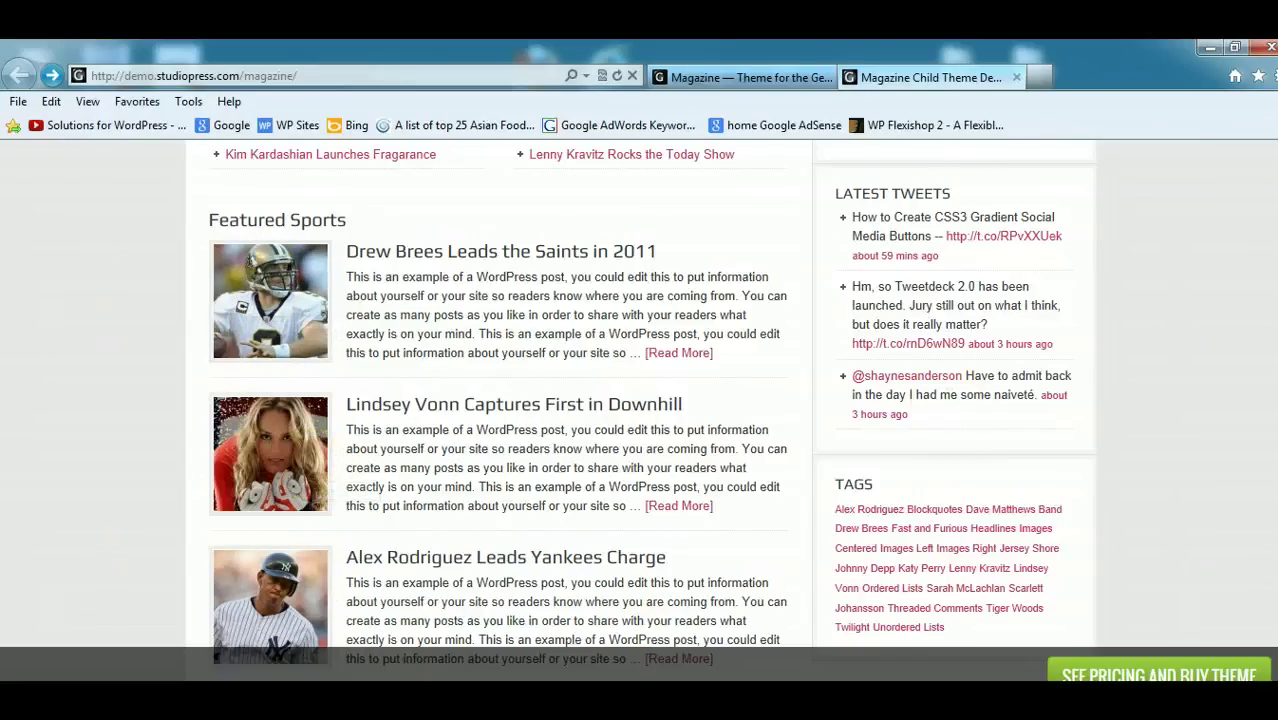
{"action": "scroll", "coordinate": [500, 400], "scroll_direction": "down", "scroll_amount": 1}
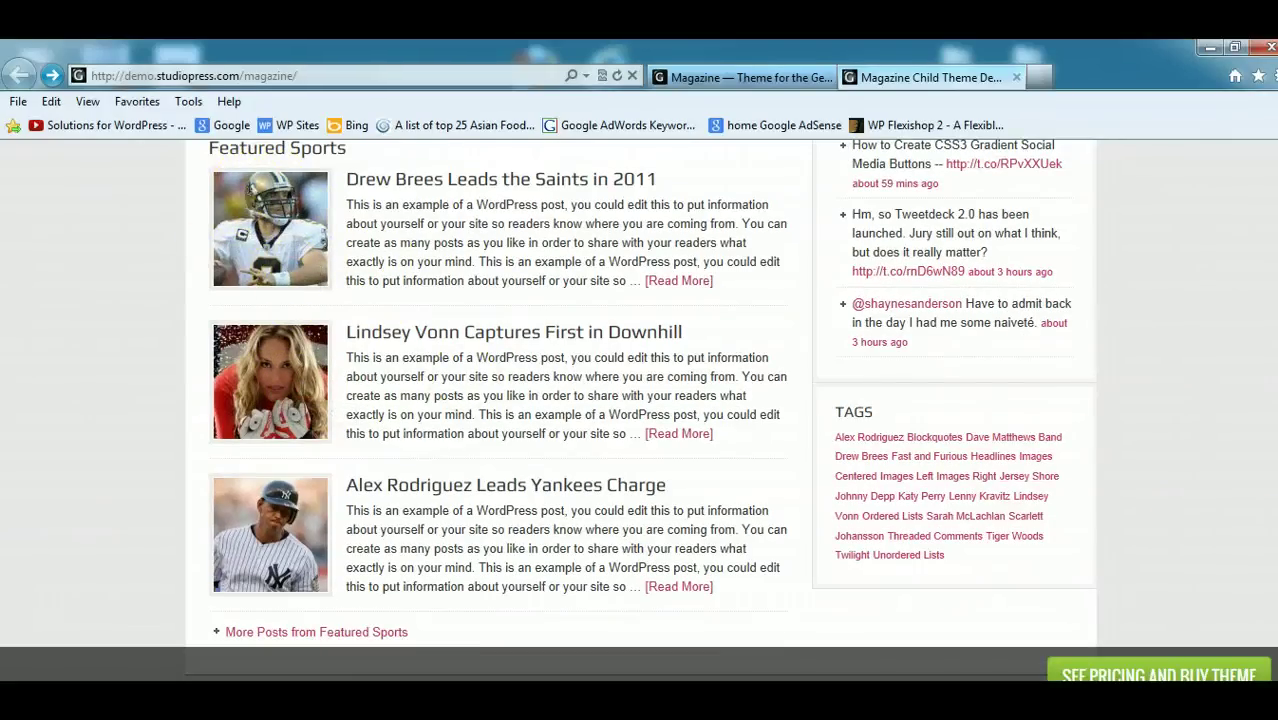
{"action": "scroll", "coordinate": [640, 400], "scroll_direction": "down", "scroll_amount": 1}
{"action": "scroll", "coordinate": [640, 400], "scroll_direction": "up", "scroll_amount": 2}
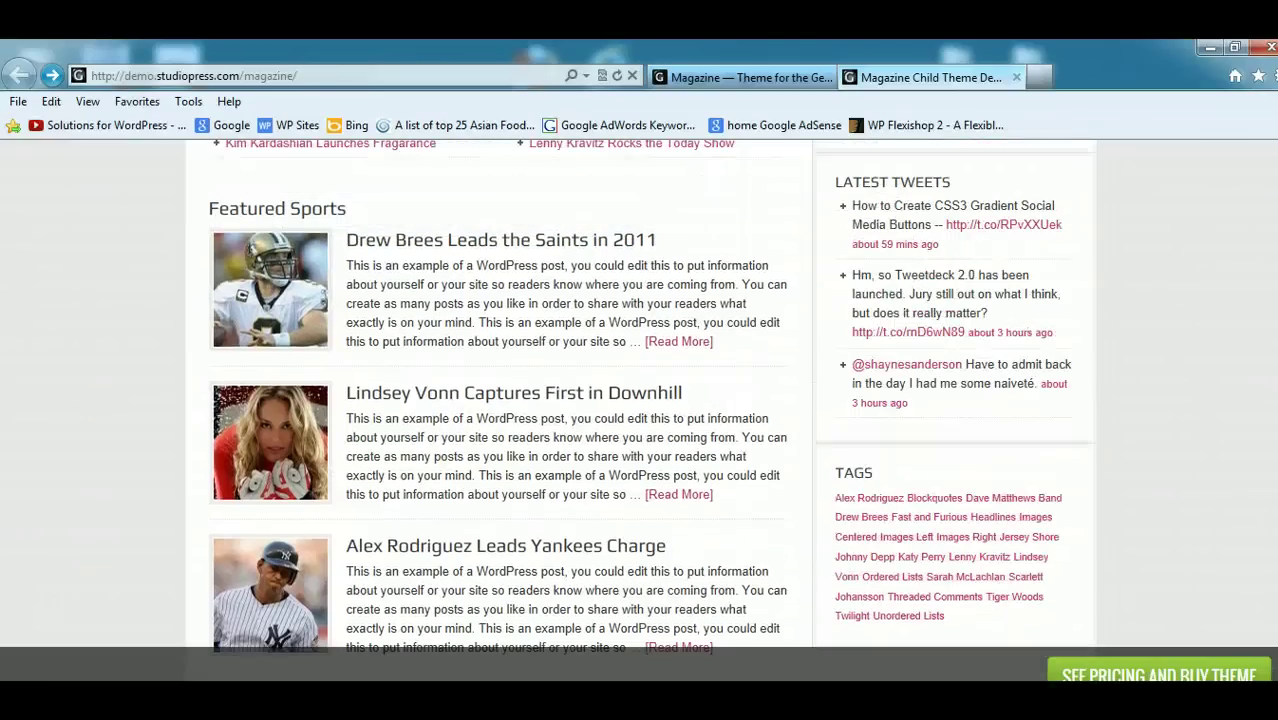
{"action": "scroll", "coordinate": [500, 400], "scroll_direction": "up", "scroll_amount": 3}
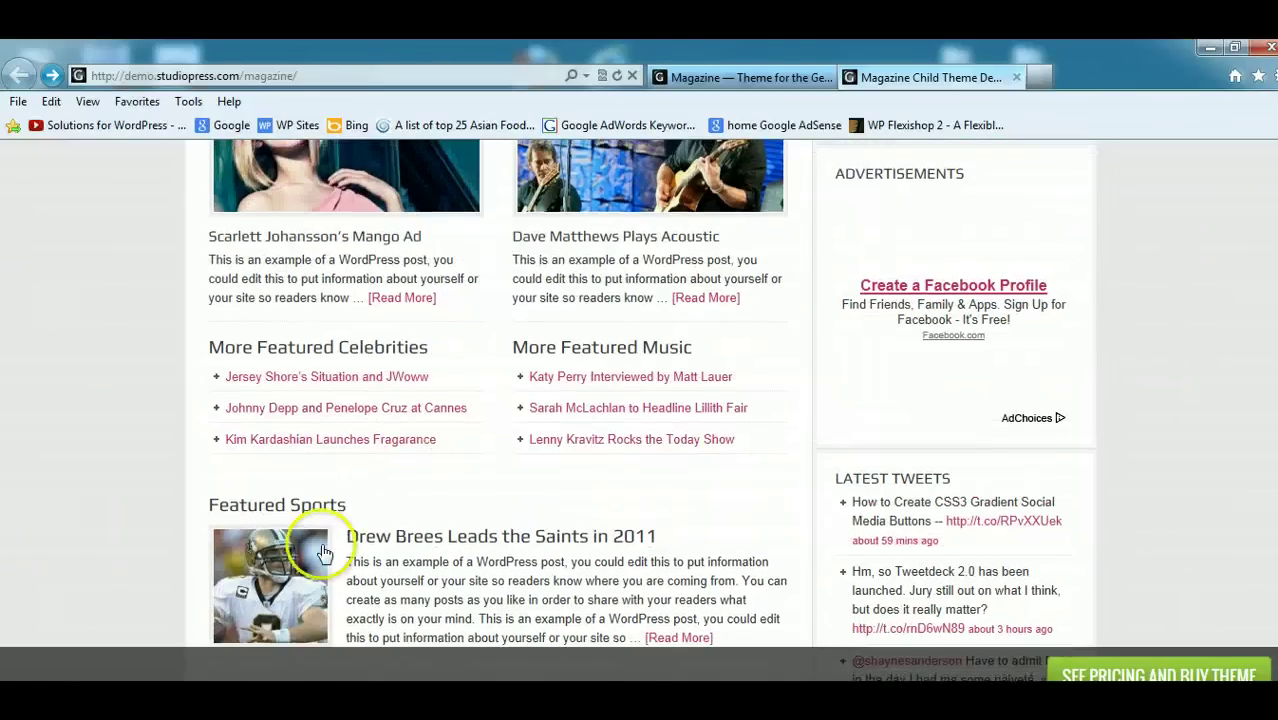
Switch to the WordPress Widgets page and collapse the Genesis - Latest Tweets widget in the Primary Sidebar.
{"action": "key", "text": "ctrl+shift+Tab"}
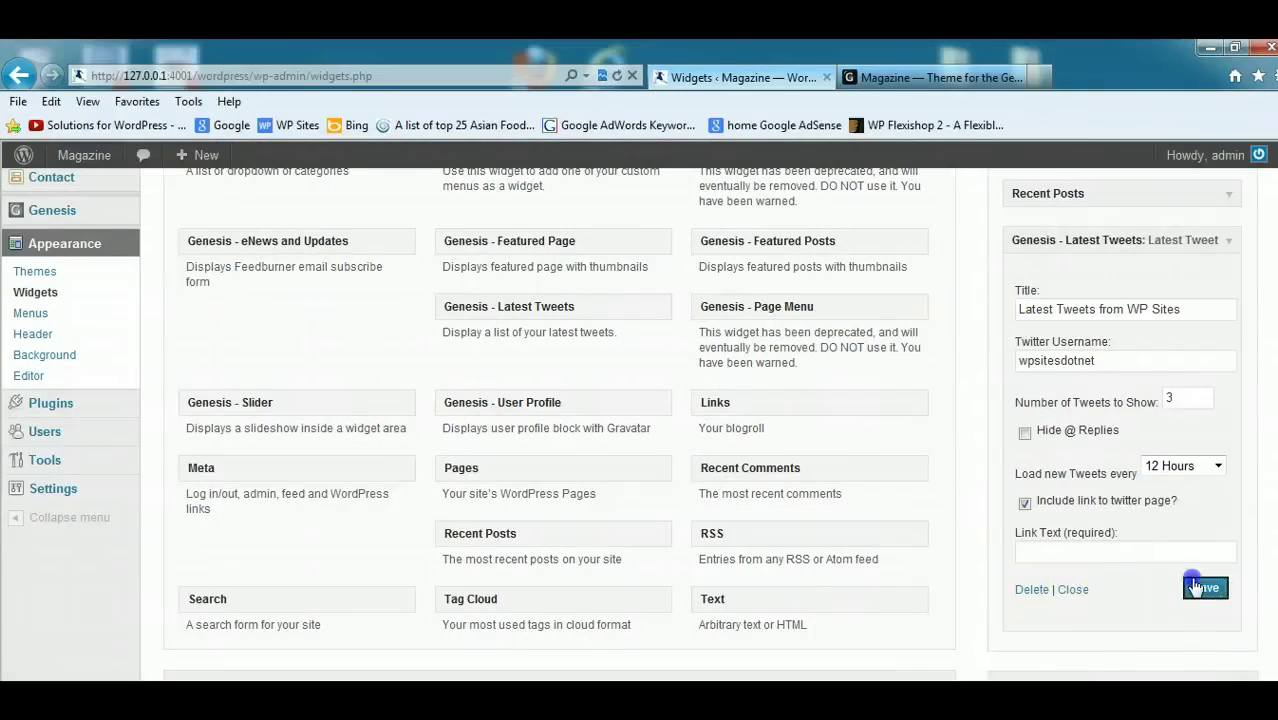
{"action": "left_click", "coordinate": [1072, 590]}
{"action": "scroll", "coordinate": [662, 300], "scroll_direction": "up", "scroll_amount": 3}
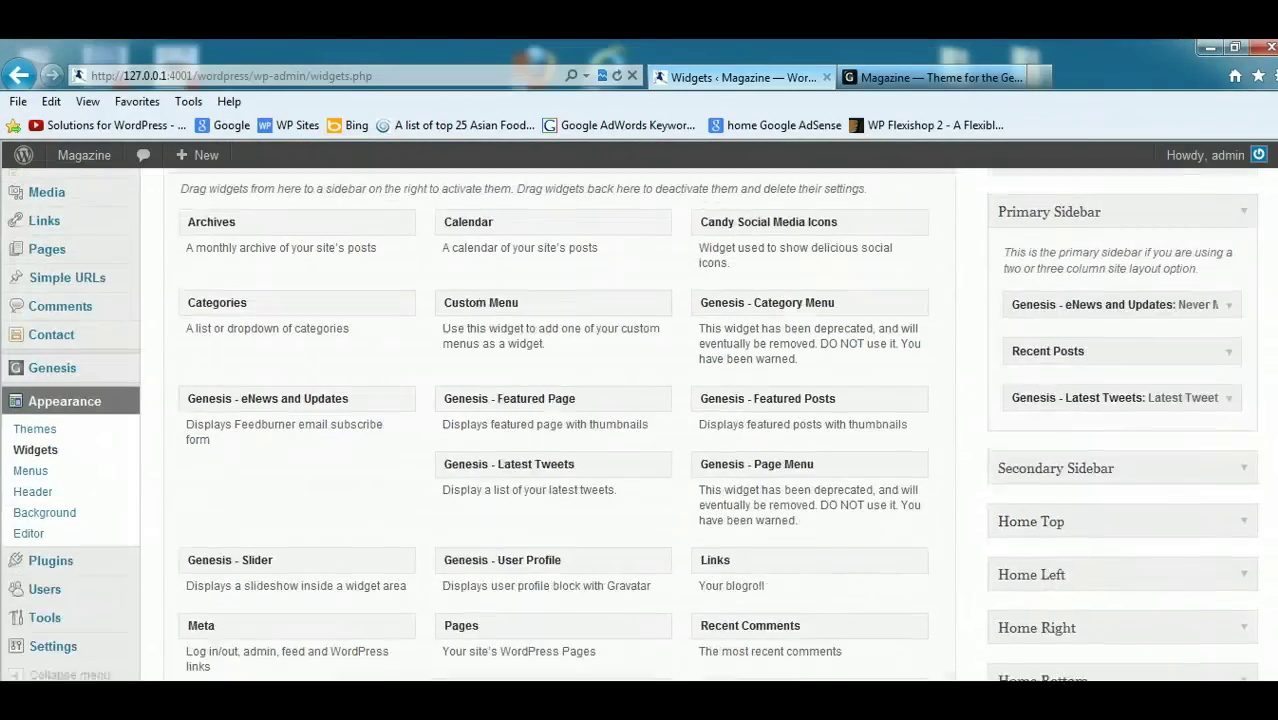
Open the list of all posts to check which categories they are assigned to.
{"action": "mouse_move", "coordinate": [74, 245]}
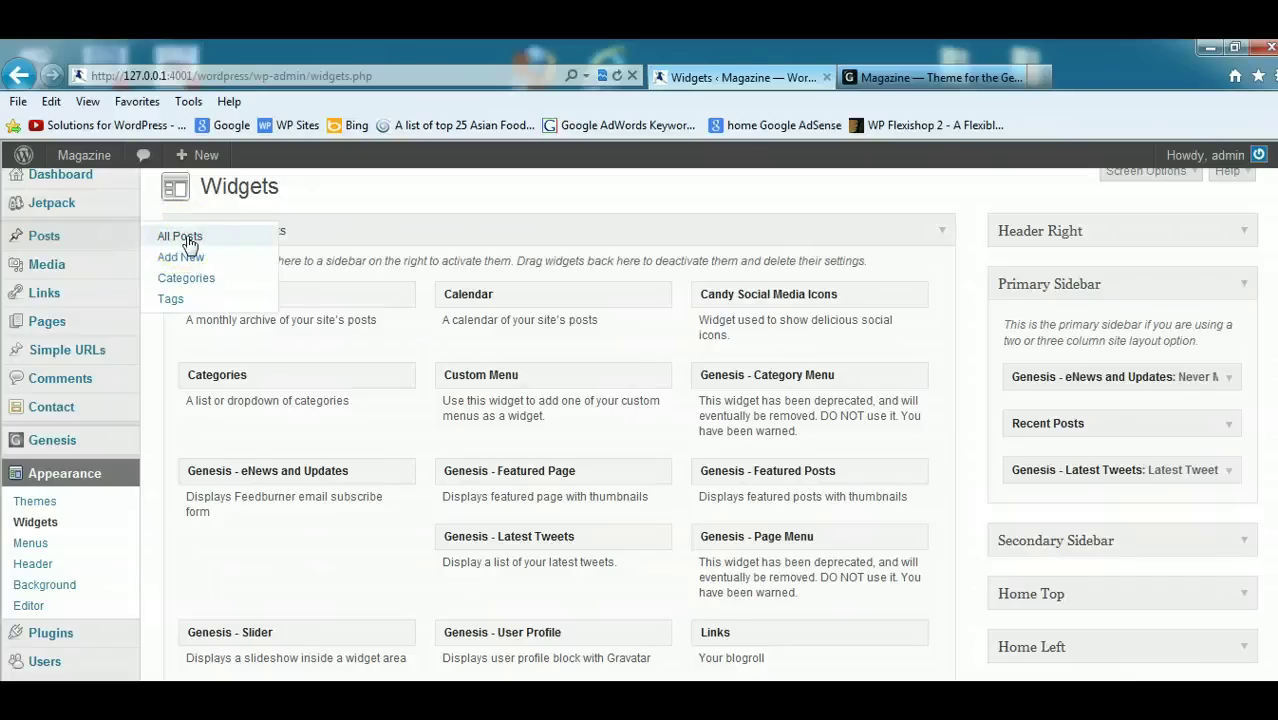
{"action": "scroll", "coordinate": [600, 290], "scroll_direction": "down", "scroll_amount": 2}
{"action": "scroll", "coordinate": [300, 290], "scroll_direction": "up", "scroll_amount": 2}
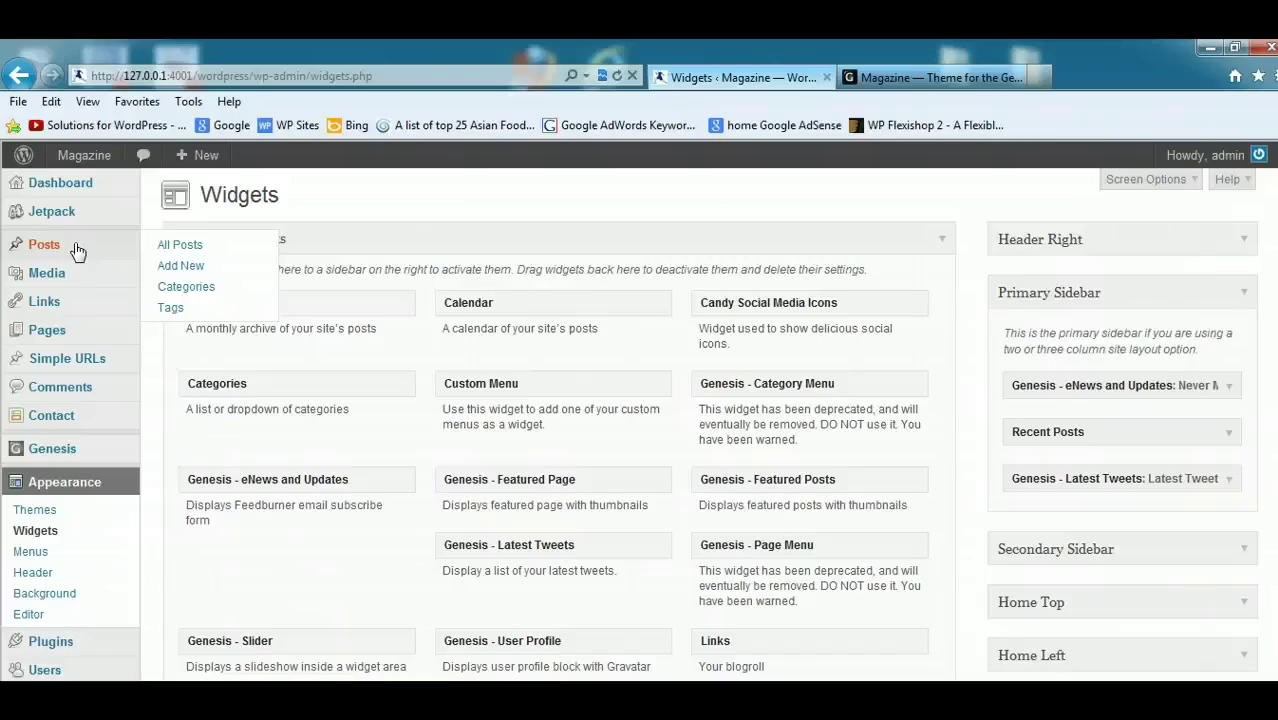
{"action": "left_click", "coordinate": [166, 248]}
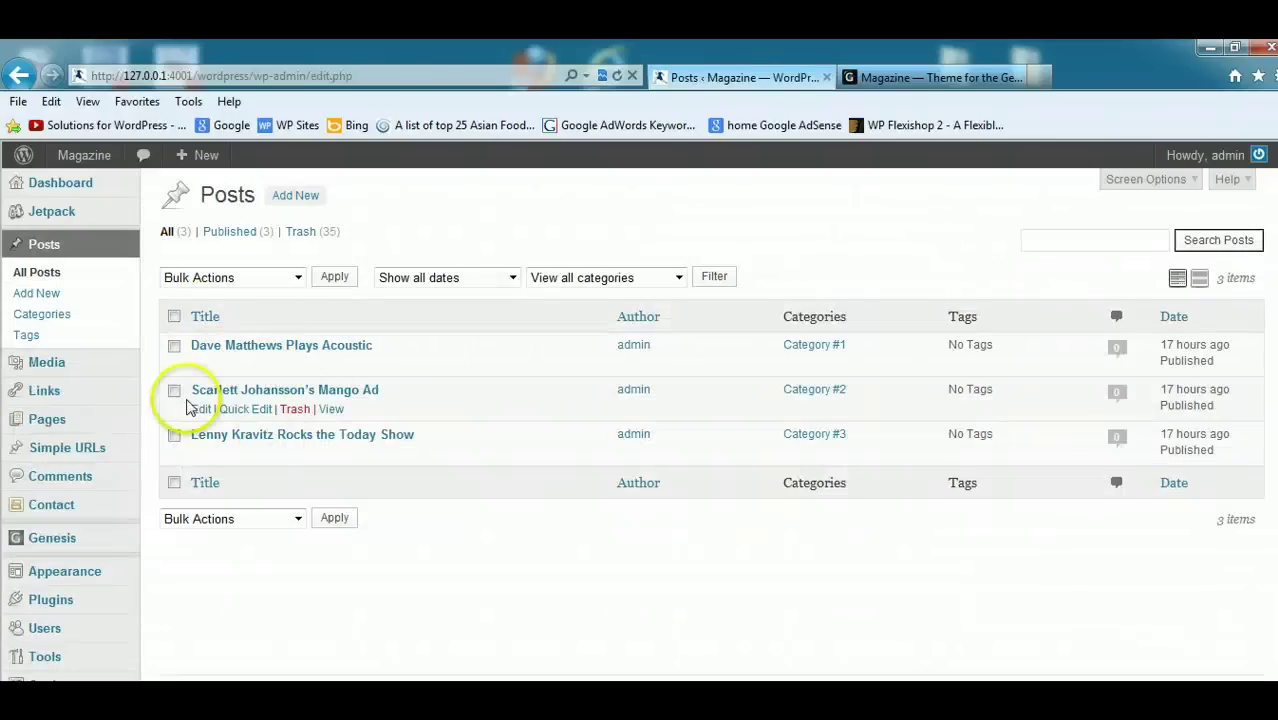
Return to the Widgets page and check the contents of the Home Top, Home Left and Home Right areas.
{"action": "mouse_move", "coordinate": [71, 402]}
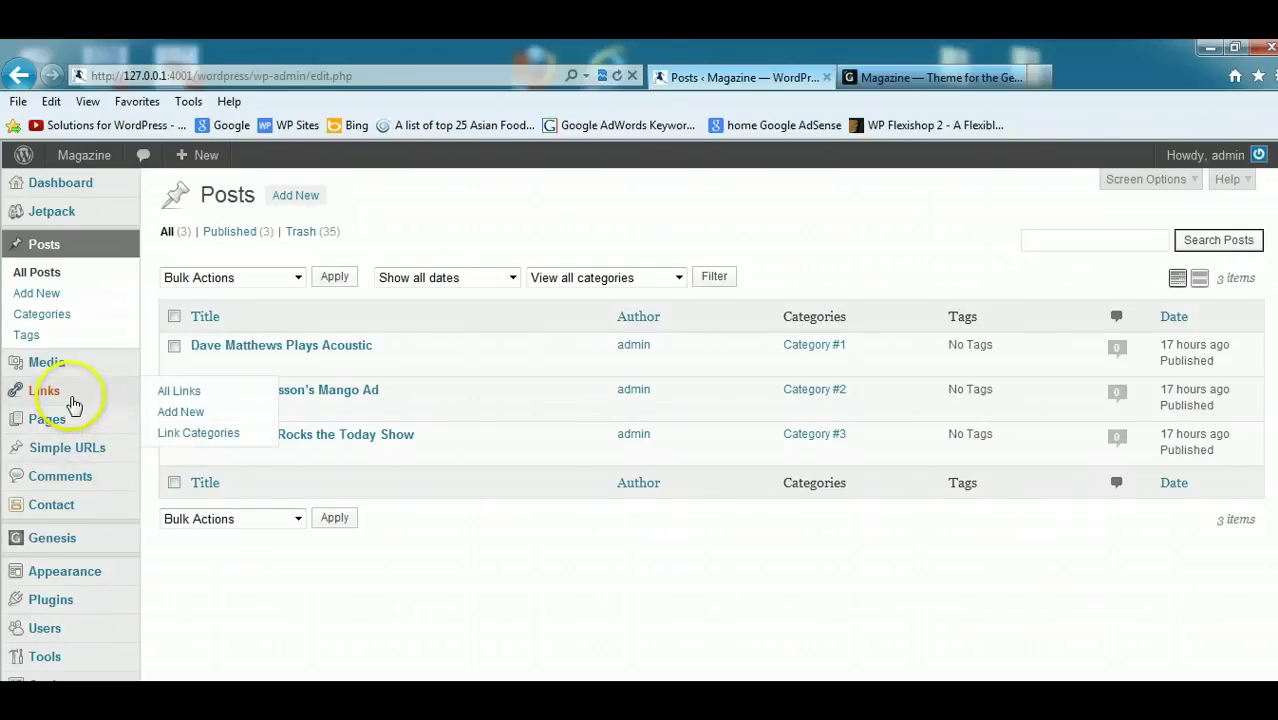
{"action": "mouse_move", "coordinate": [82, 580]}
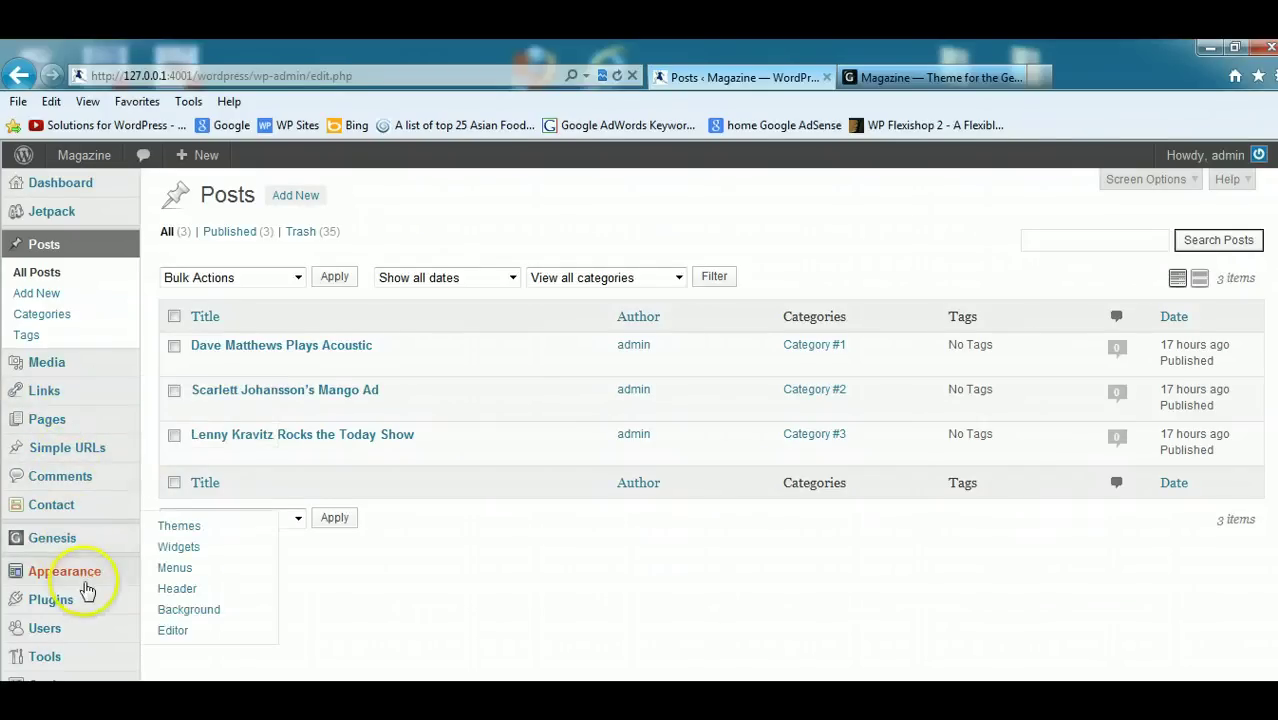
{"action": "left_click", "coordinate": [178, 546]}
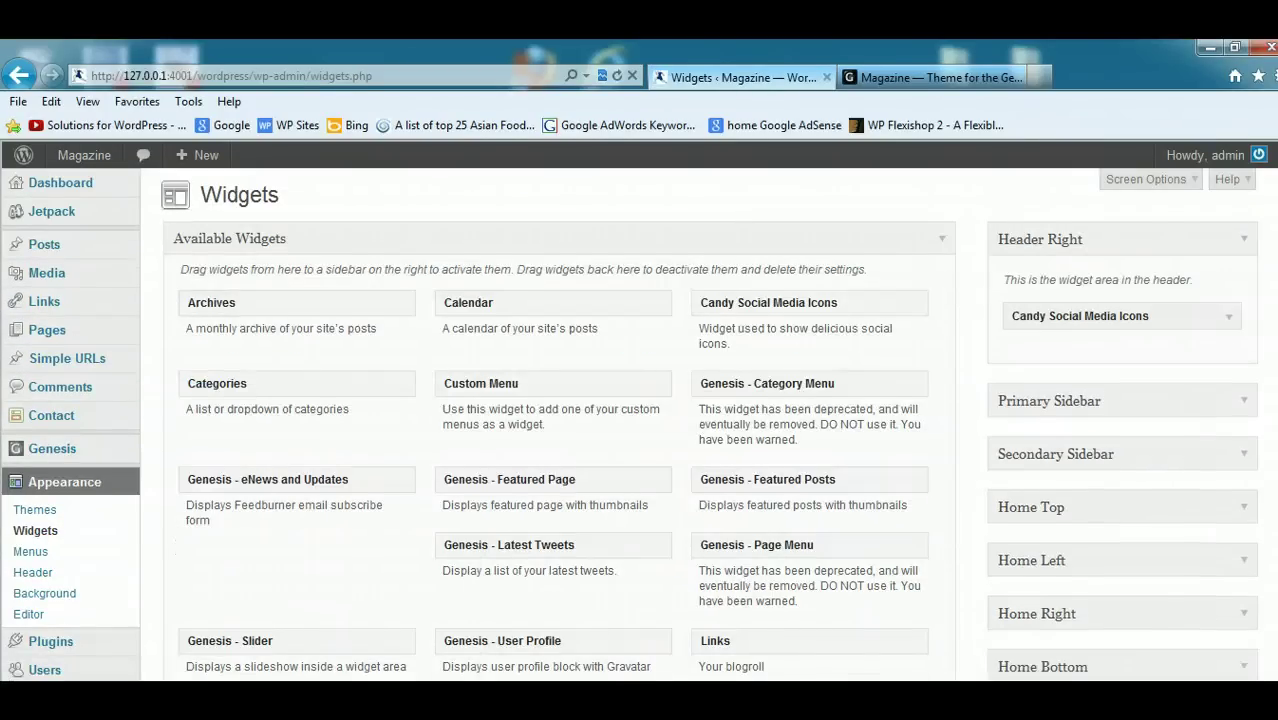
{"action": "scroll", "coordinate": [628, 424], "scroll_direction": "down", "scroll_amount": 3}
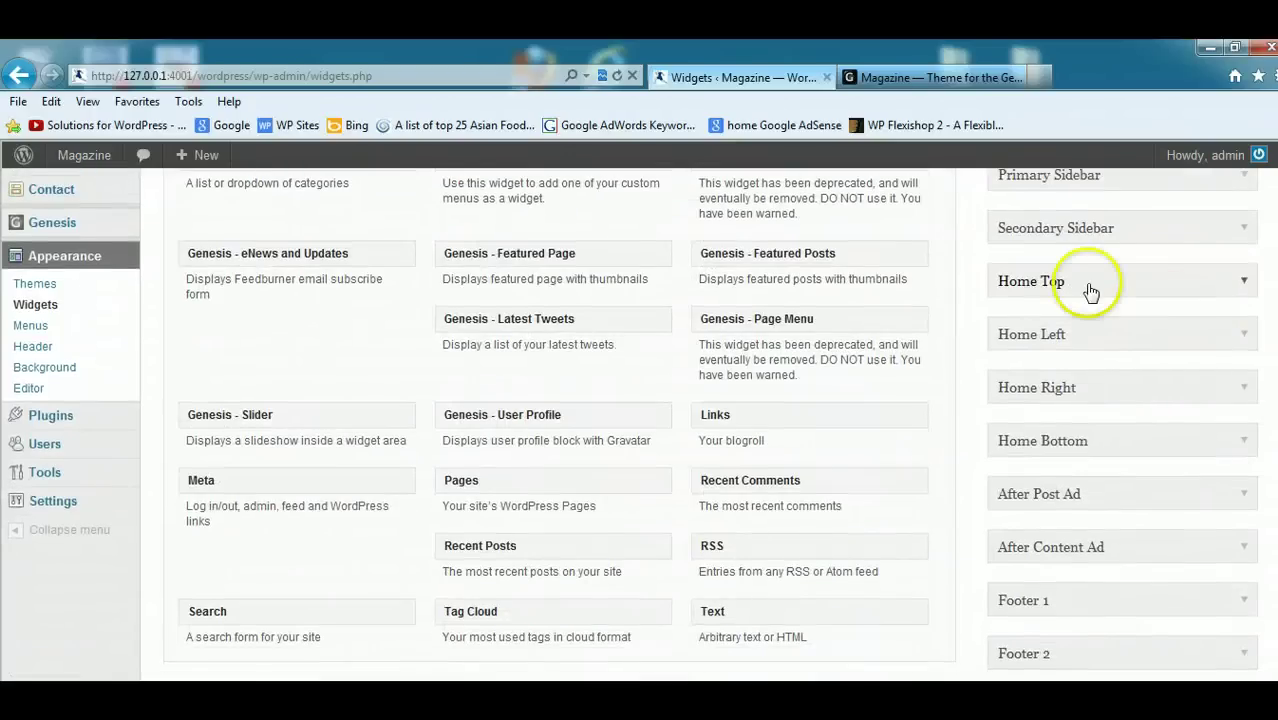
{"action": "left_click", "coordinate": [1248, 281]}
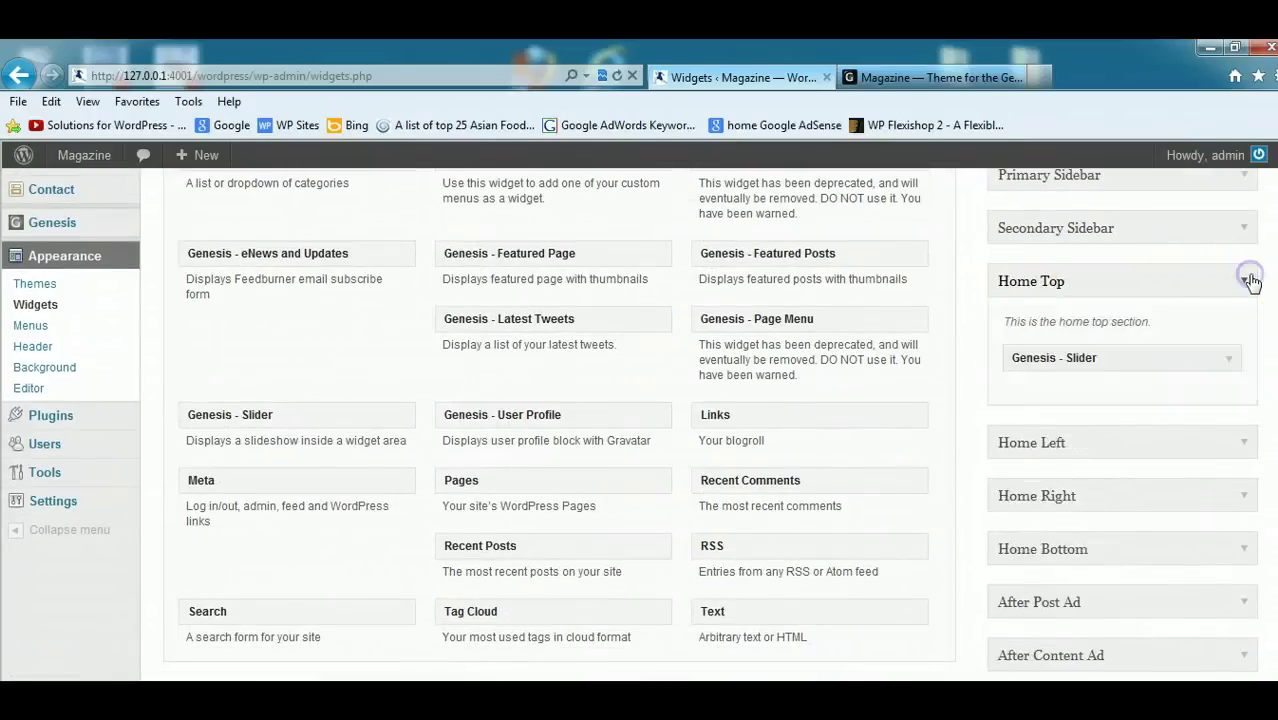
{"action": "left_click", "coordinate": [1249, 281]}
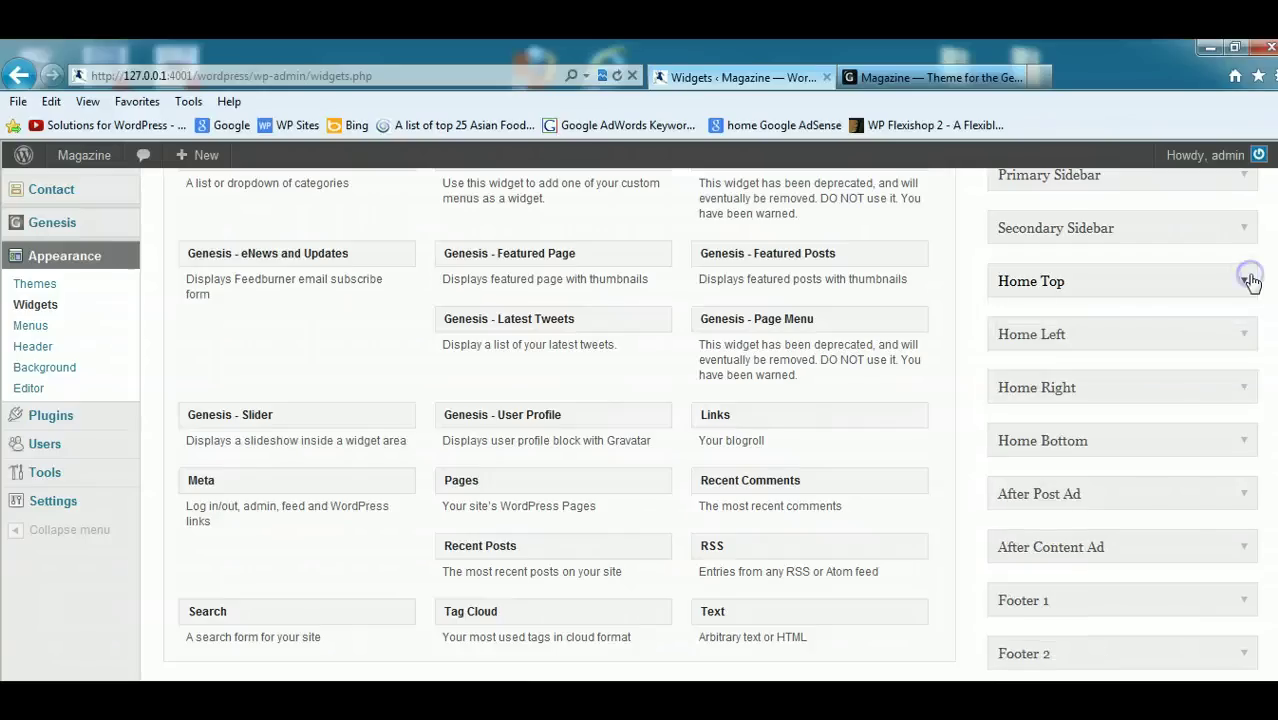
{"action": "left_click", "coordinate": [1248, 333]}
{"action": "left_click", "coordinate": [1248, 330]}
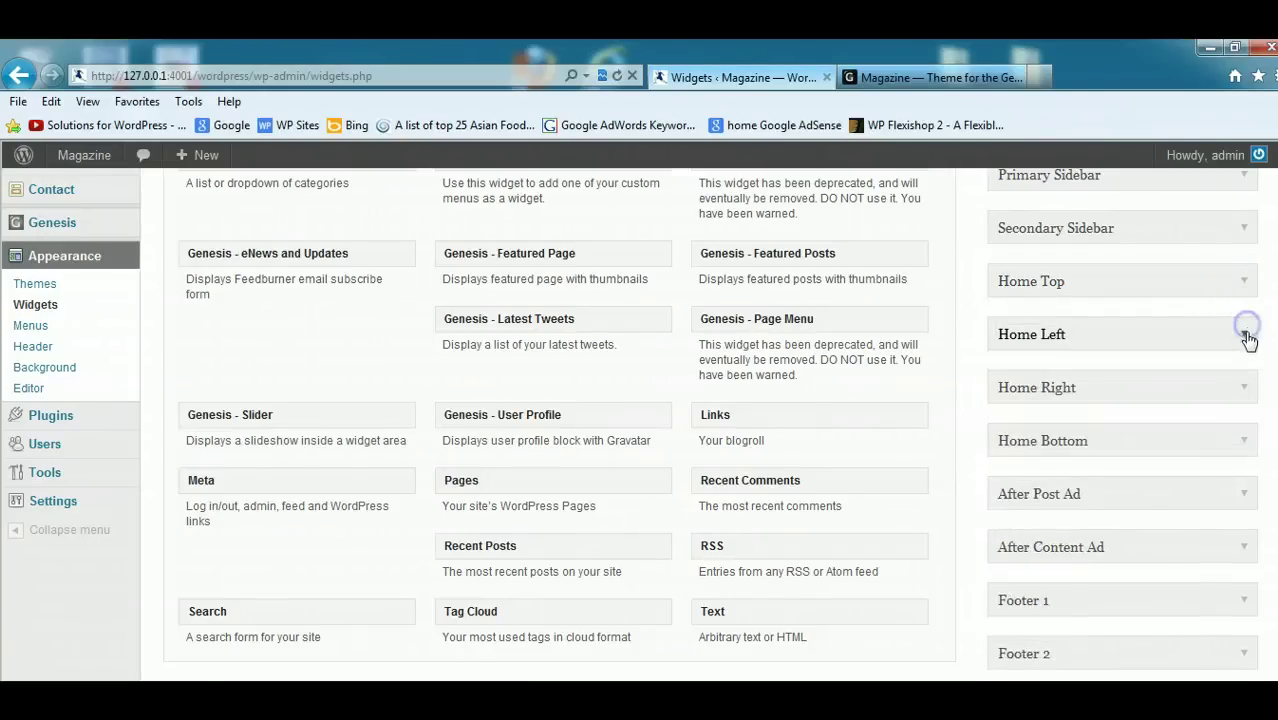
{"action": "left_click", "coordinate": [1245, 391]}
{"action": "left_click", "coordinate": [1246, 396]}
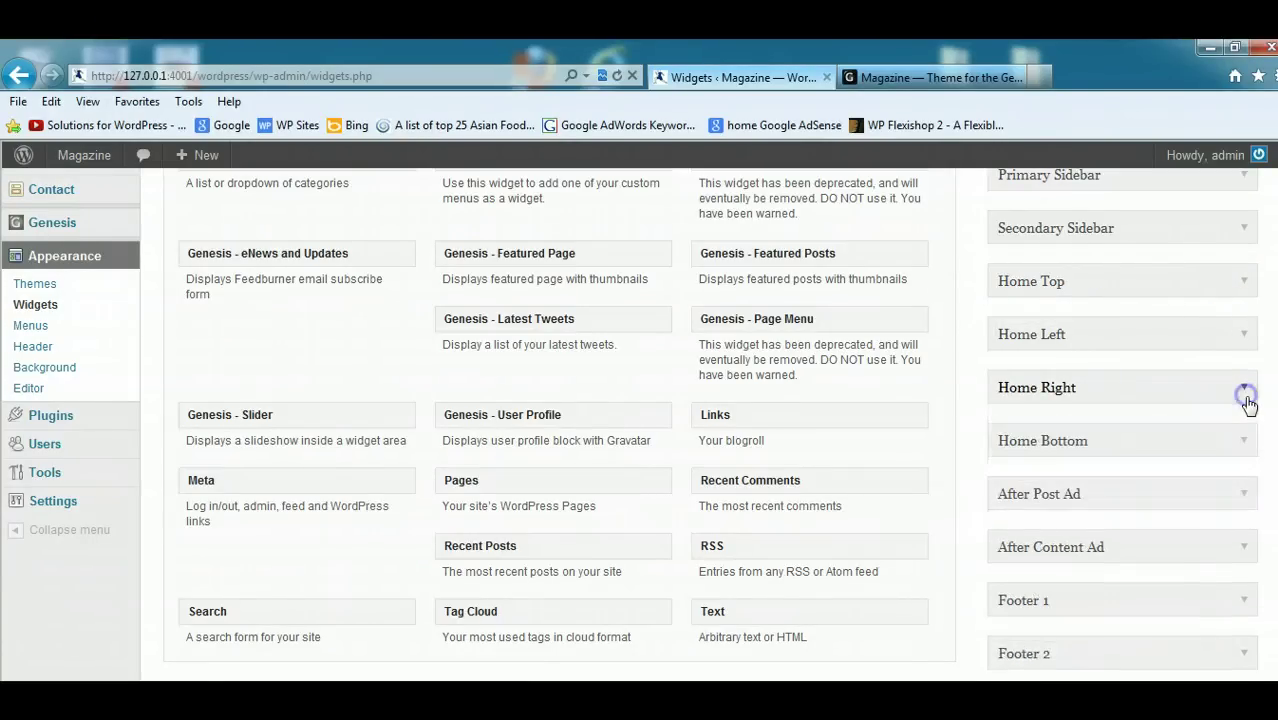
Expand the Home Bottom widget area and add a Genesis - Featured Posts widget to it.
{"action": "scroll", "coordinate": [1248, 370], "scroll_direction": "down", "scroll_amount": 3}
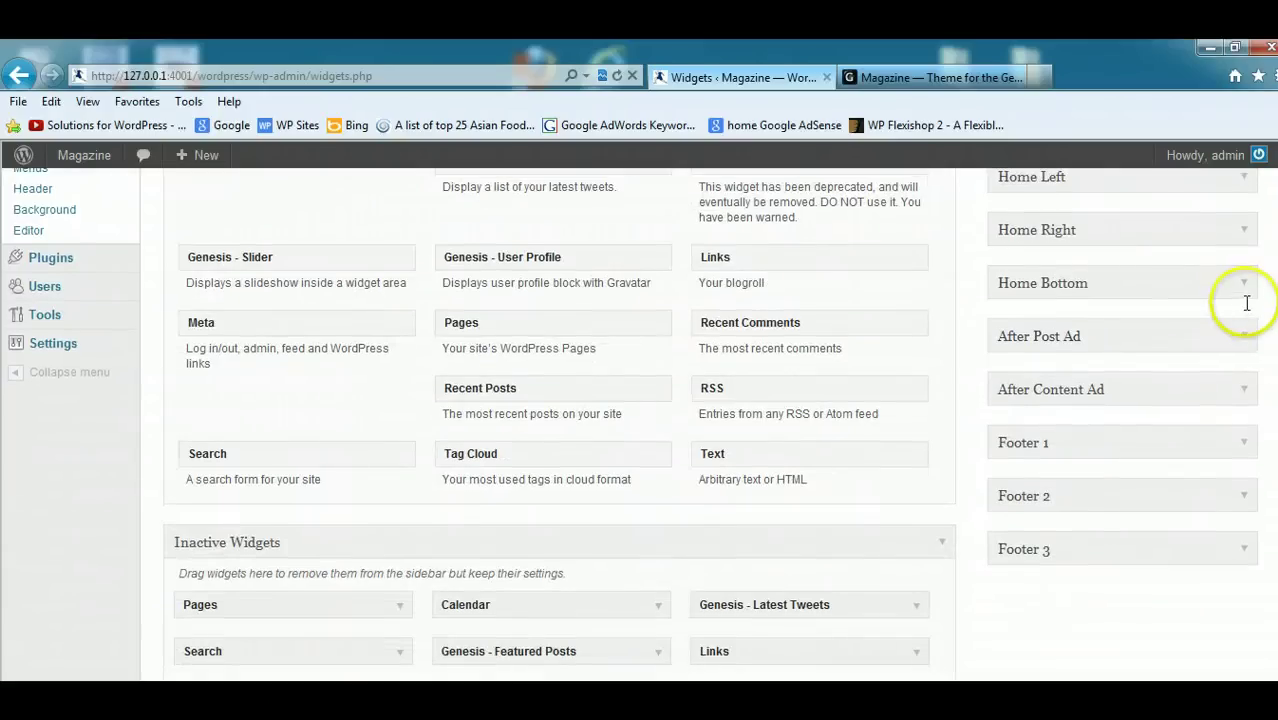
{"action": "left_click", "coordinate": [1246, 287]}
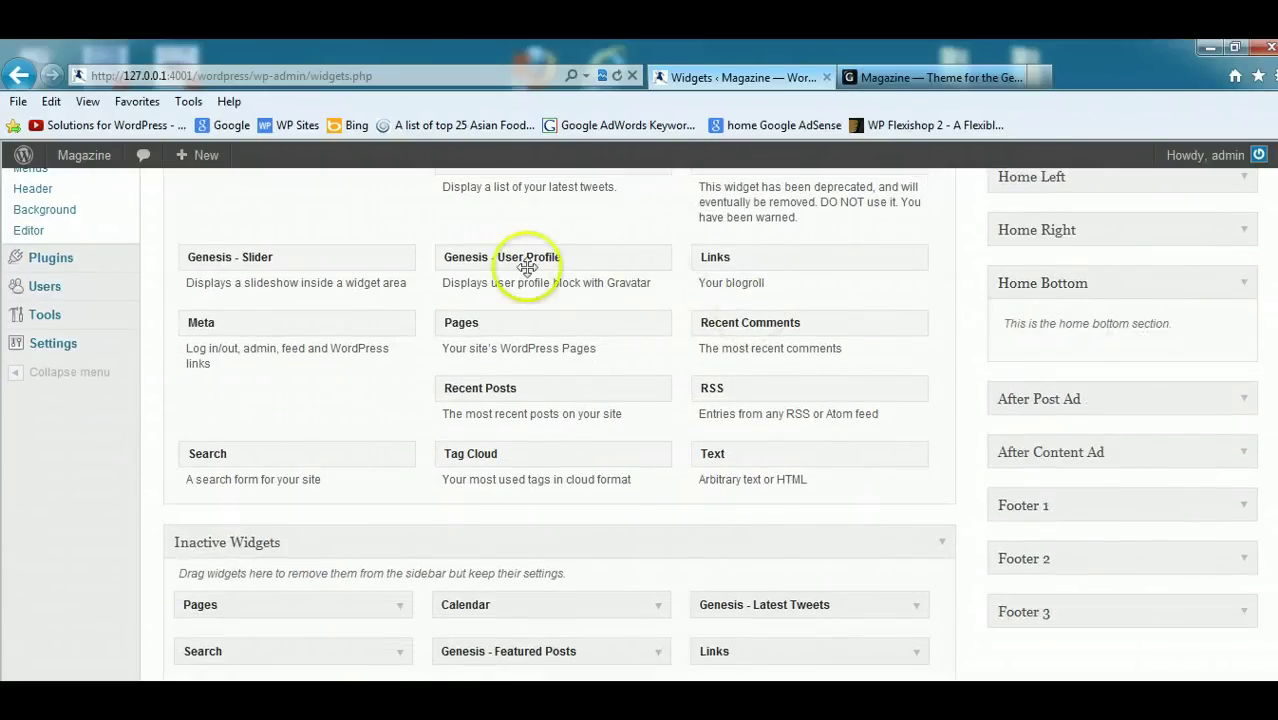
{"action": "scroll", "coordinate": [1255, 380], "scroll_direction": "up", "scroll_amount": 3}
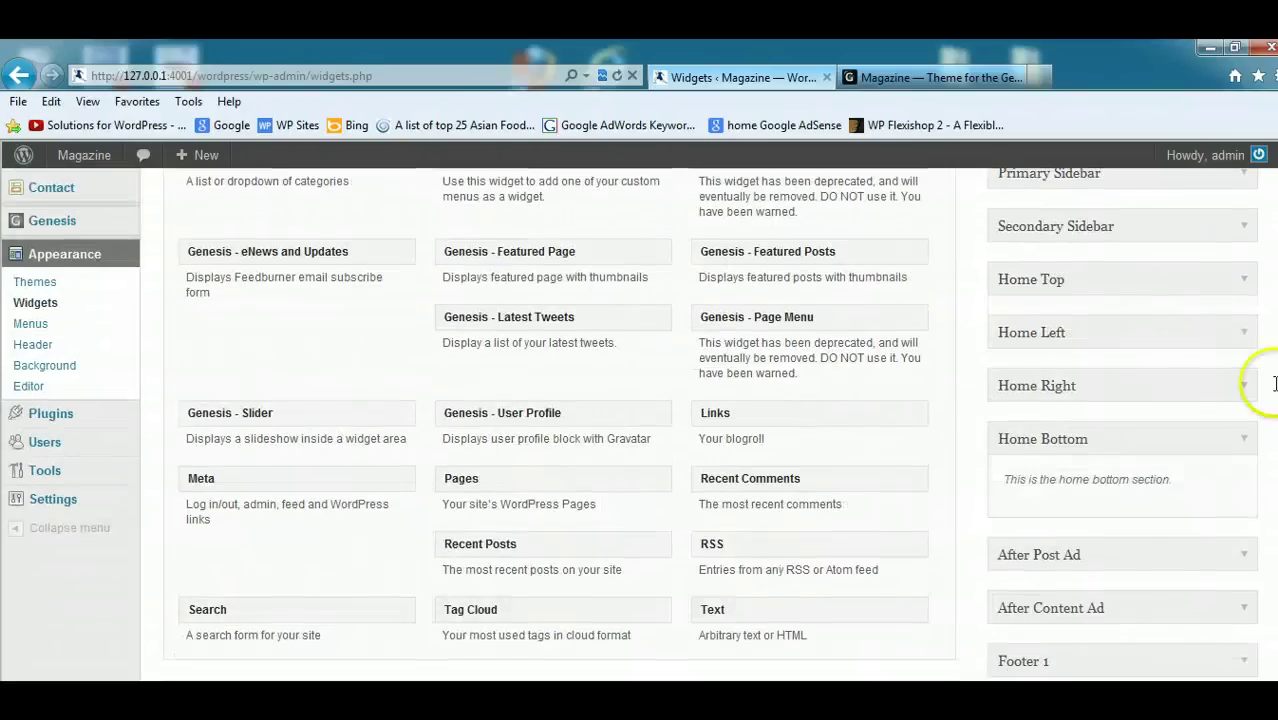
{"action": "left_click_drag", "start_coordinate": [716, 251], "coordinate": [1042, 511]}
Set the Home Bottom Featured Posts widget to show 3 posts from Category #1 and save it.
{"action": "scroll", "coordinate": [900, 400], "scroll_direction": "down", "scroll_amount": 6}
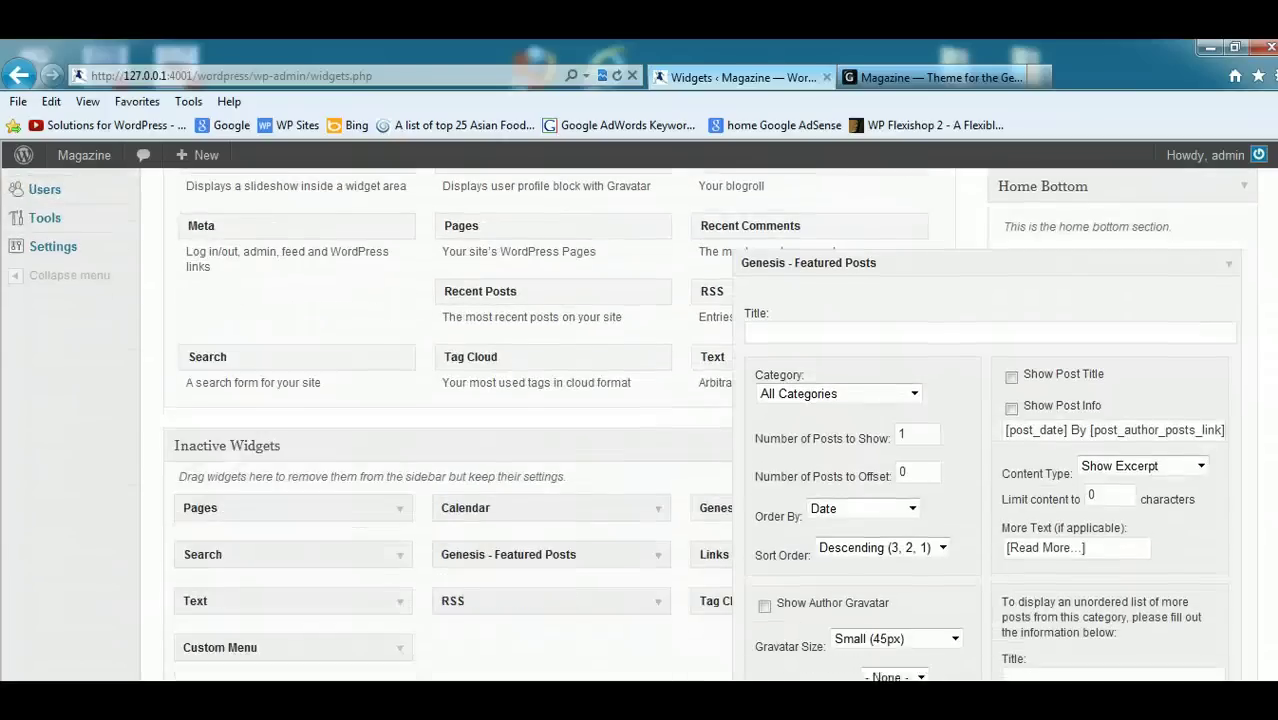
{"action": "left_click", "coordinate": [905, 378]}
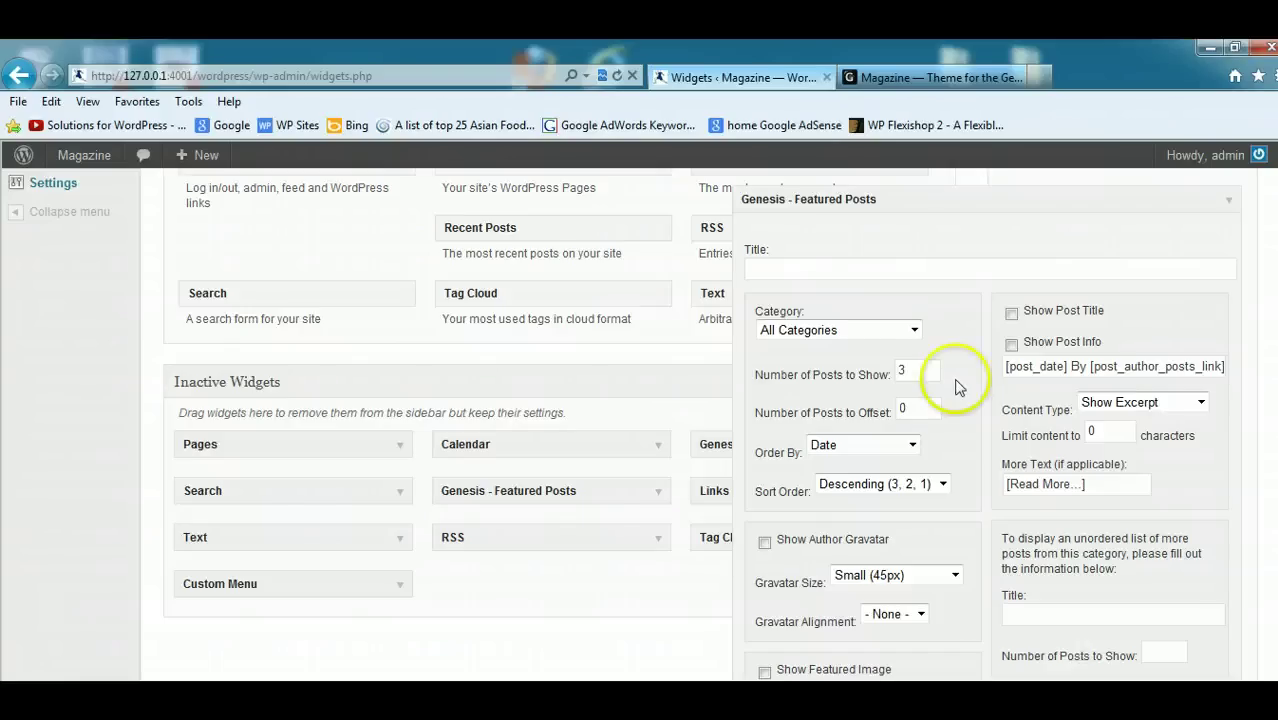
{"action": "left_click", "coordinate": [913, 330]}
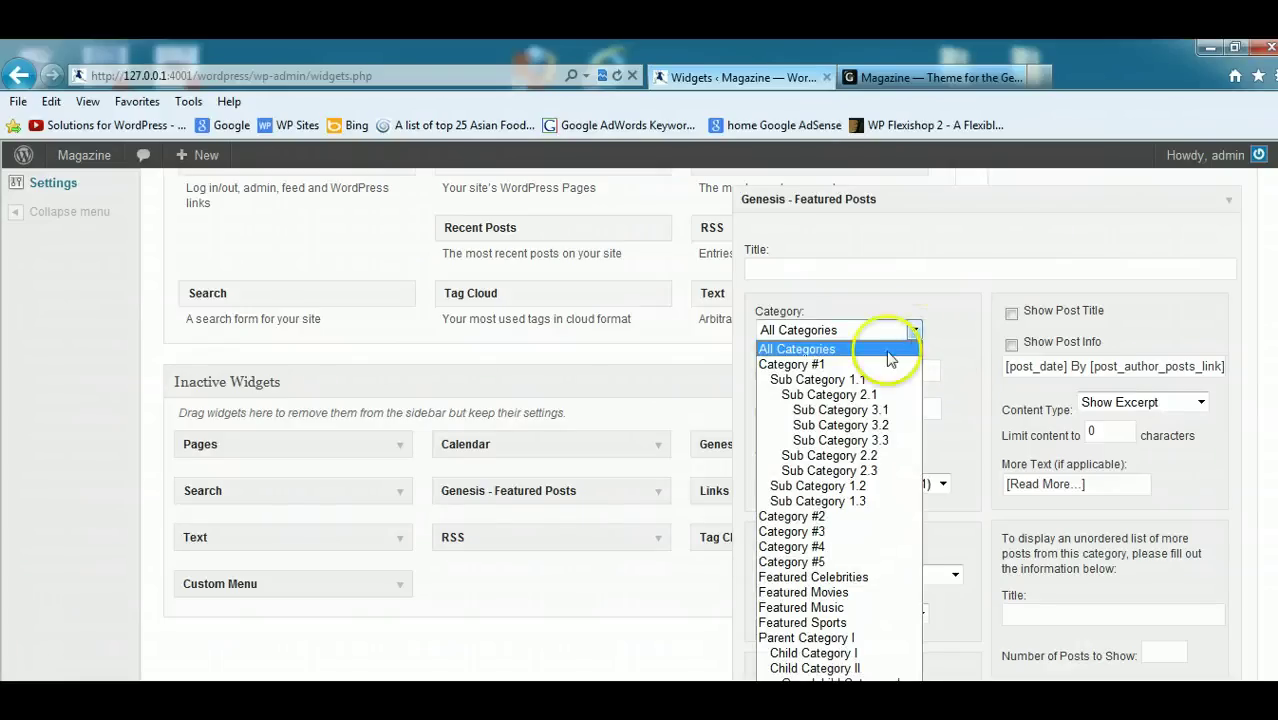
{"action": "left_click", "coordinate": [845, 364]}
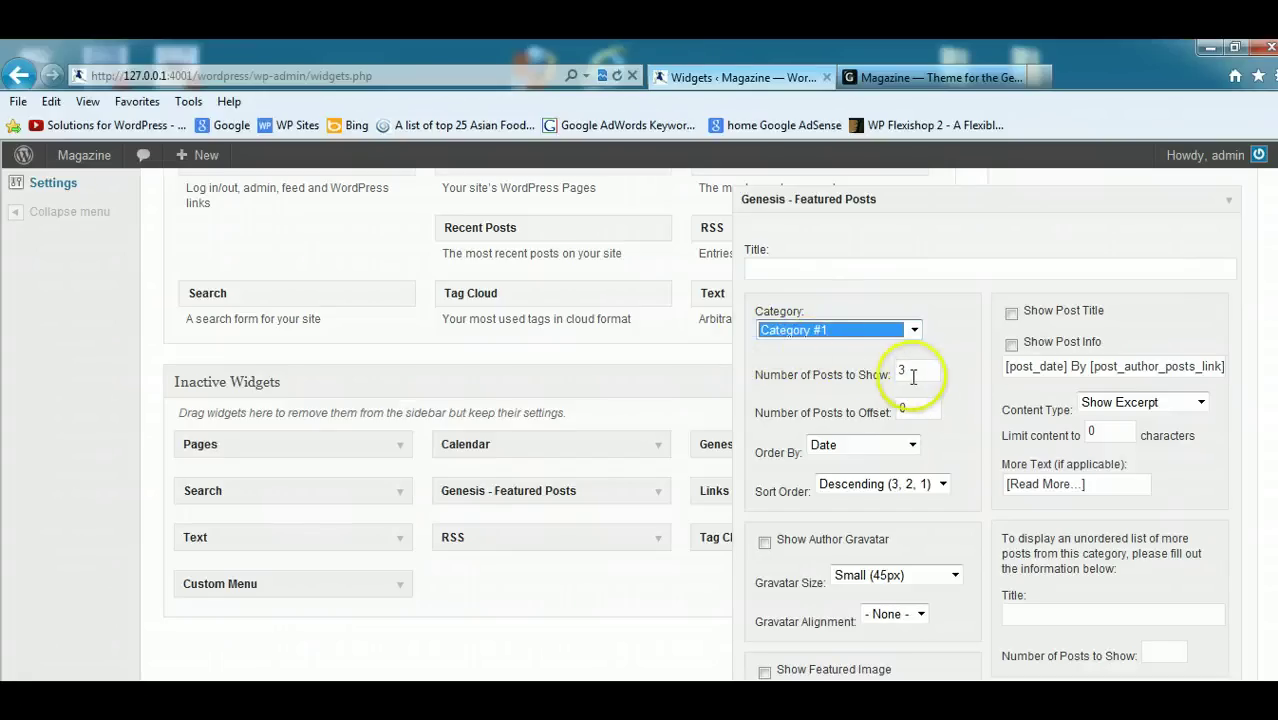
{"action": "scroll", "coordinate": [919, 370], "scroll_direction": "down", "scroll_amount": 5}
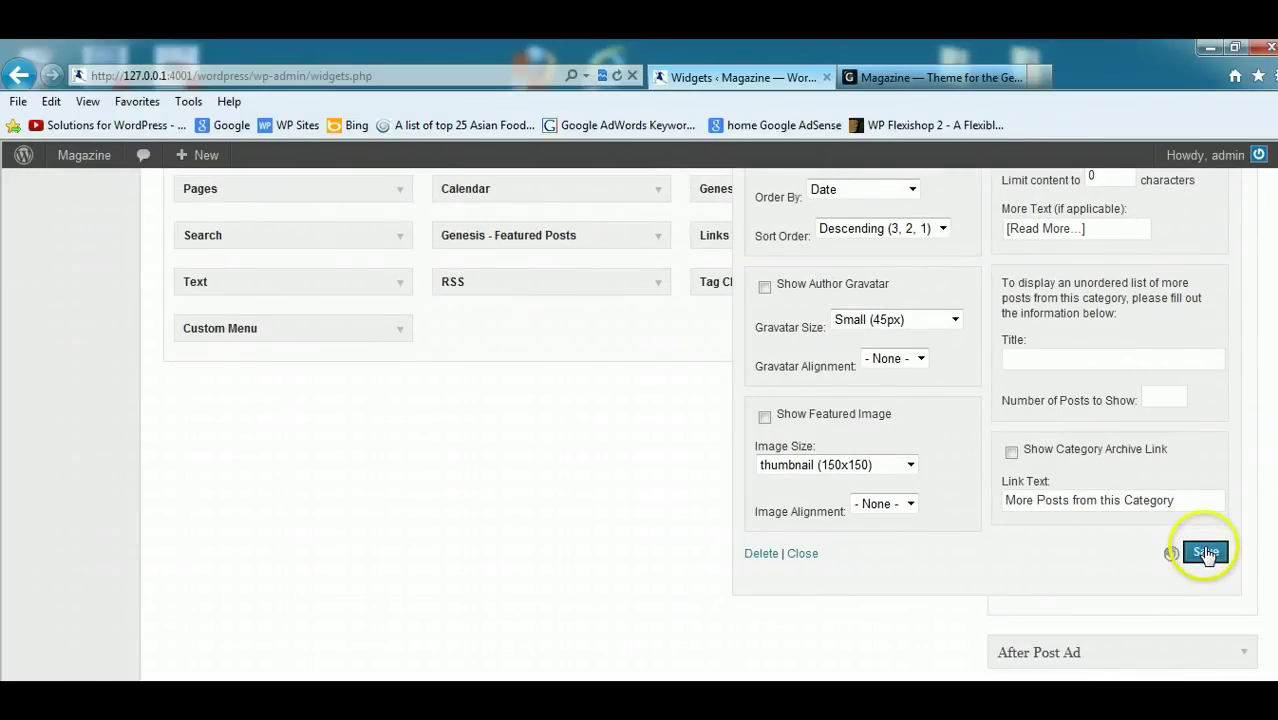
{"action": "mouse_move", "coordinate": [255, 665]}
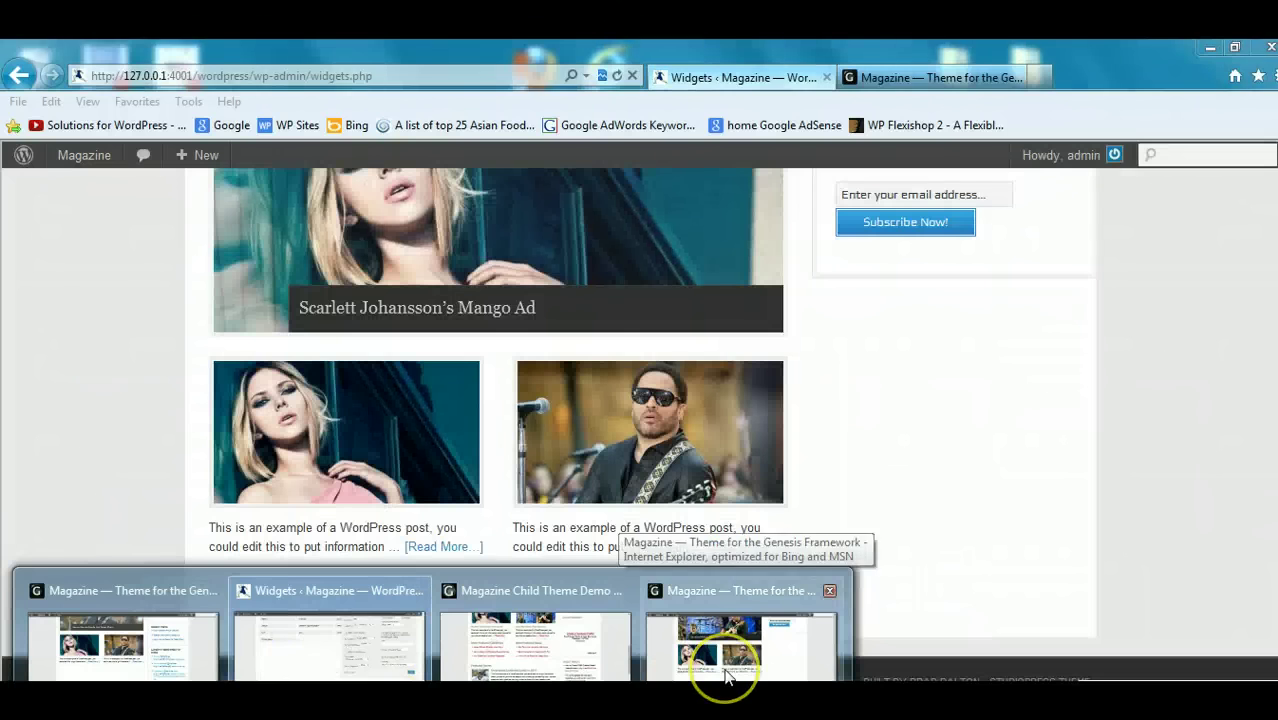
Reload the home page, and set the Home Bottom Featured Posts widget to show the featured image with Left alignment, saving the change.
{"action": "left_click", "coordinate": [722, 672]}
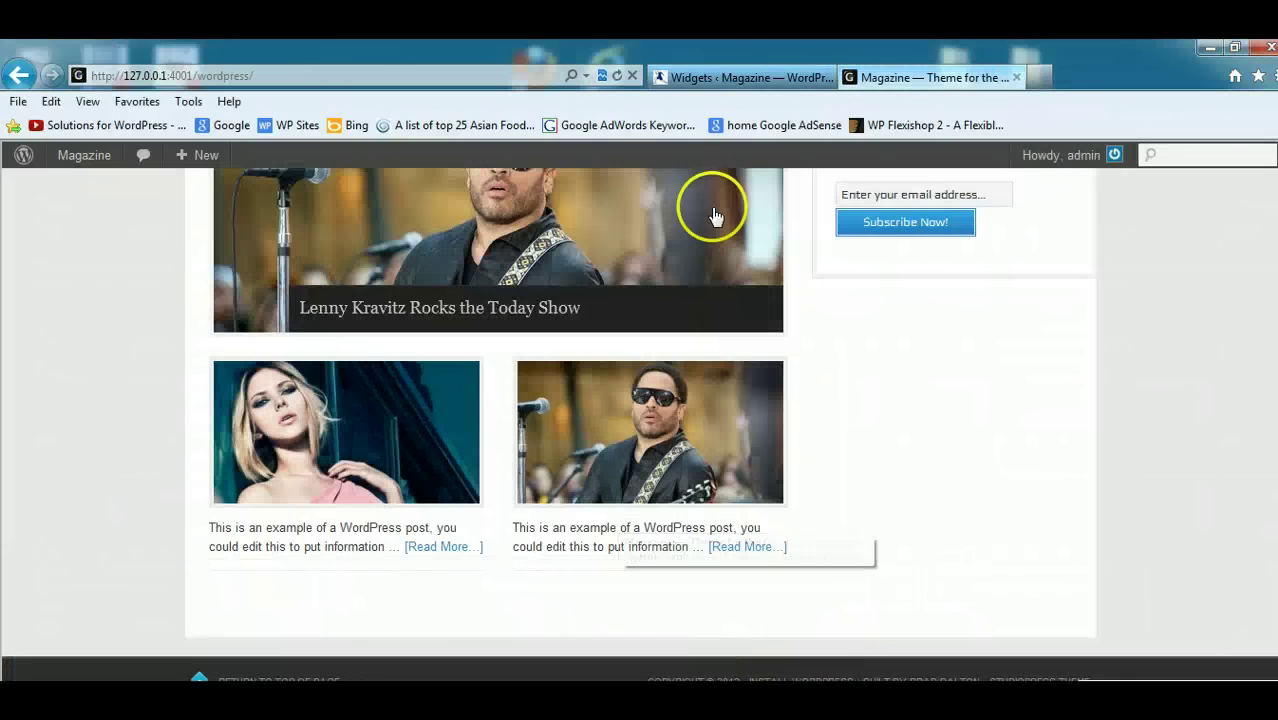
{"action": "left_click", "coordinate": [614, 75]}
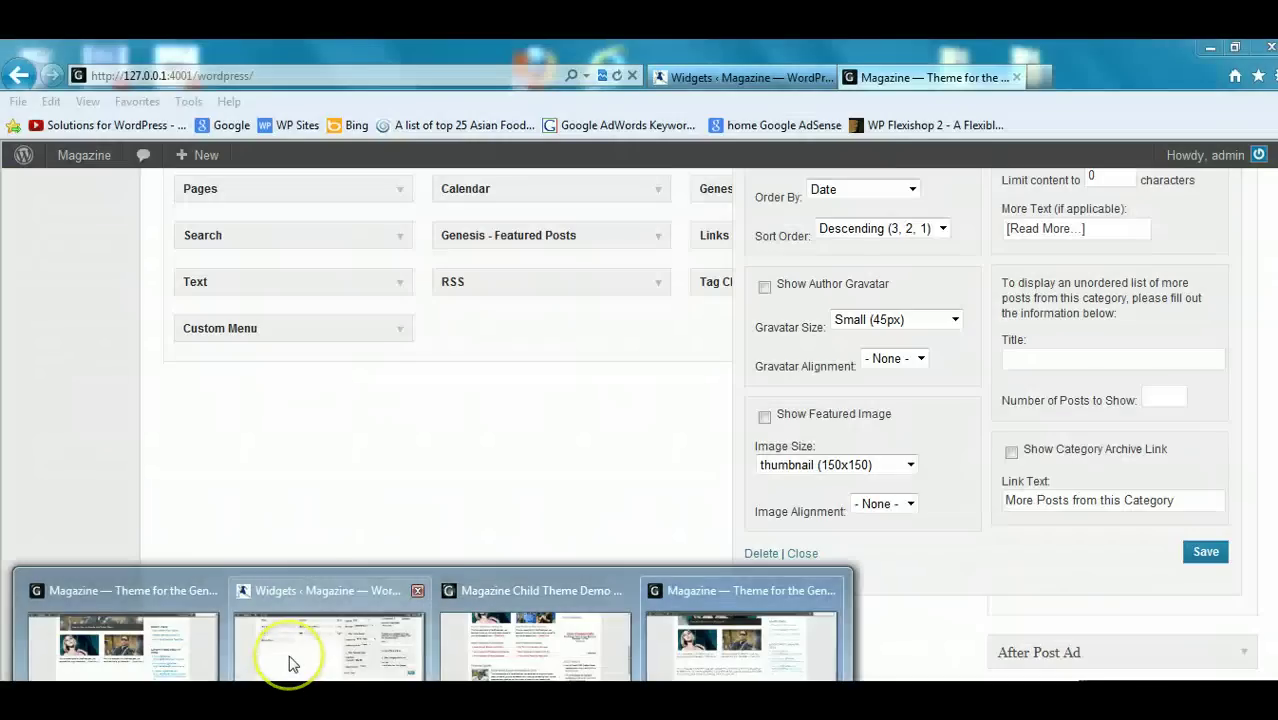
{"action": "left_click", "coordinate": [290, 662]}
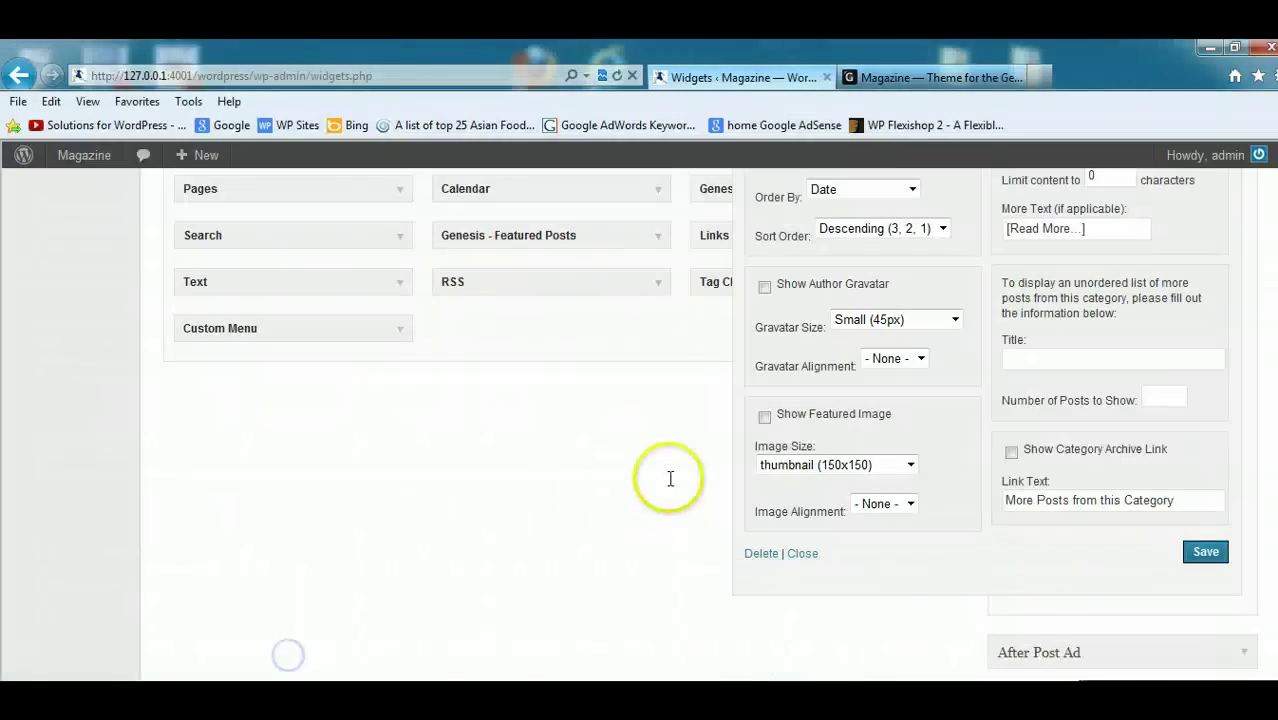
{"action": "left_click", "coordinate": [765, 417]}
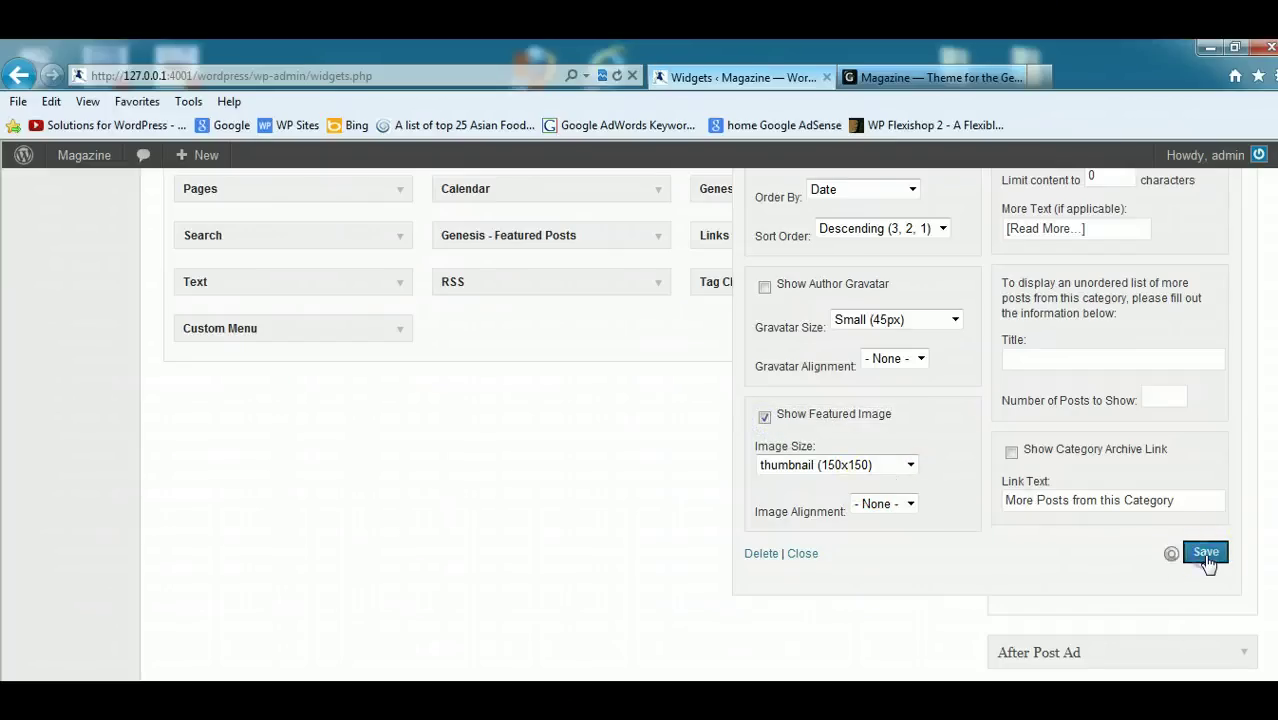
{"action": "left_click", "coordinate": [910, 504]}
{"action": "left_click", "coordinate": [877, 535]}
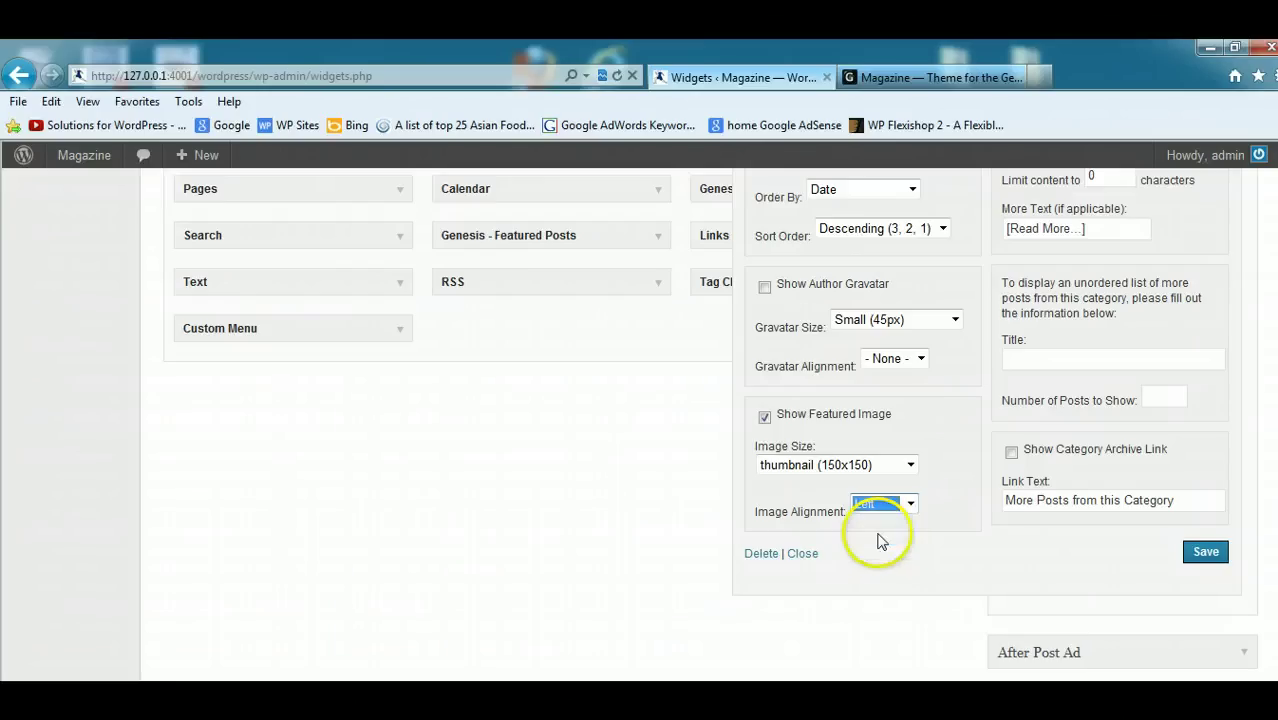
{"action": "left_click", "coordinate": [1207, 553]}
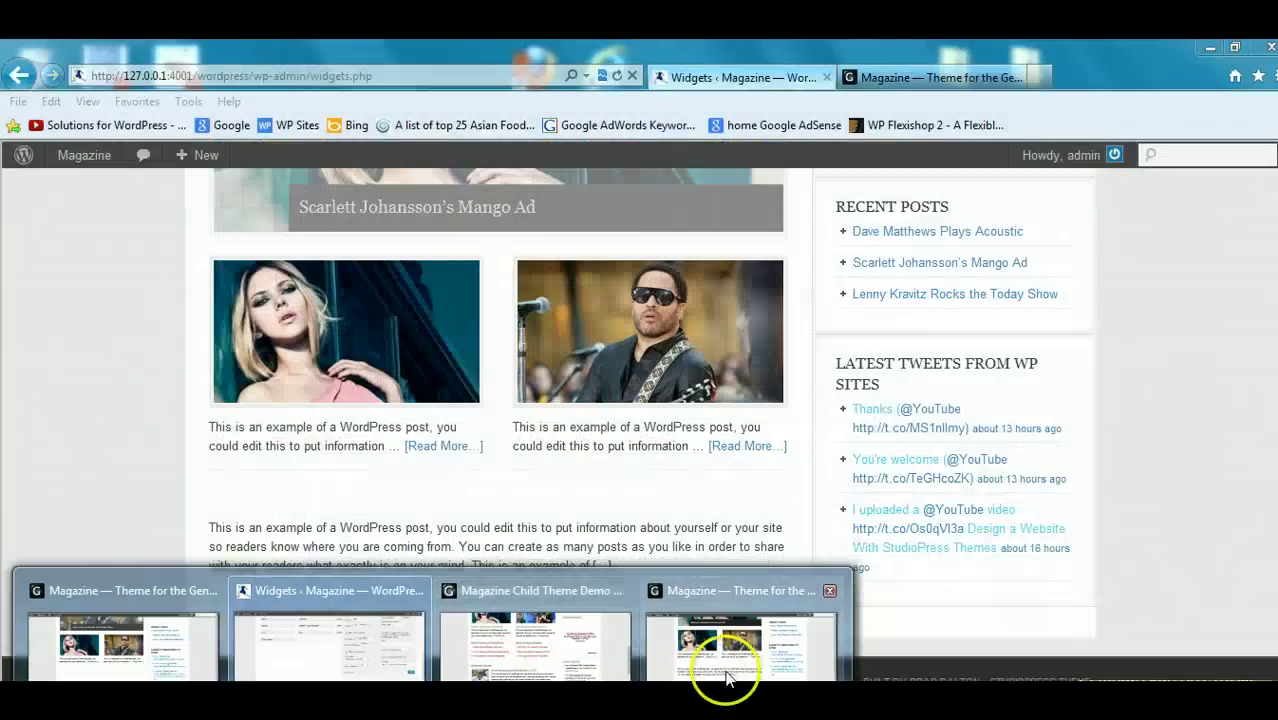
Compare the bottom section of the updated home page with the Featured Sports section on the Magazine demo site.
{"action": "left_click", "coordinate": [724, 672]}
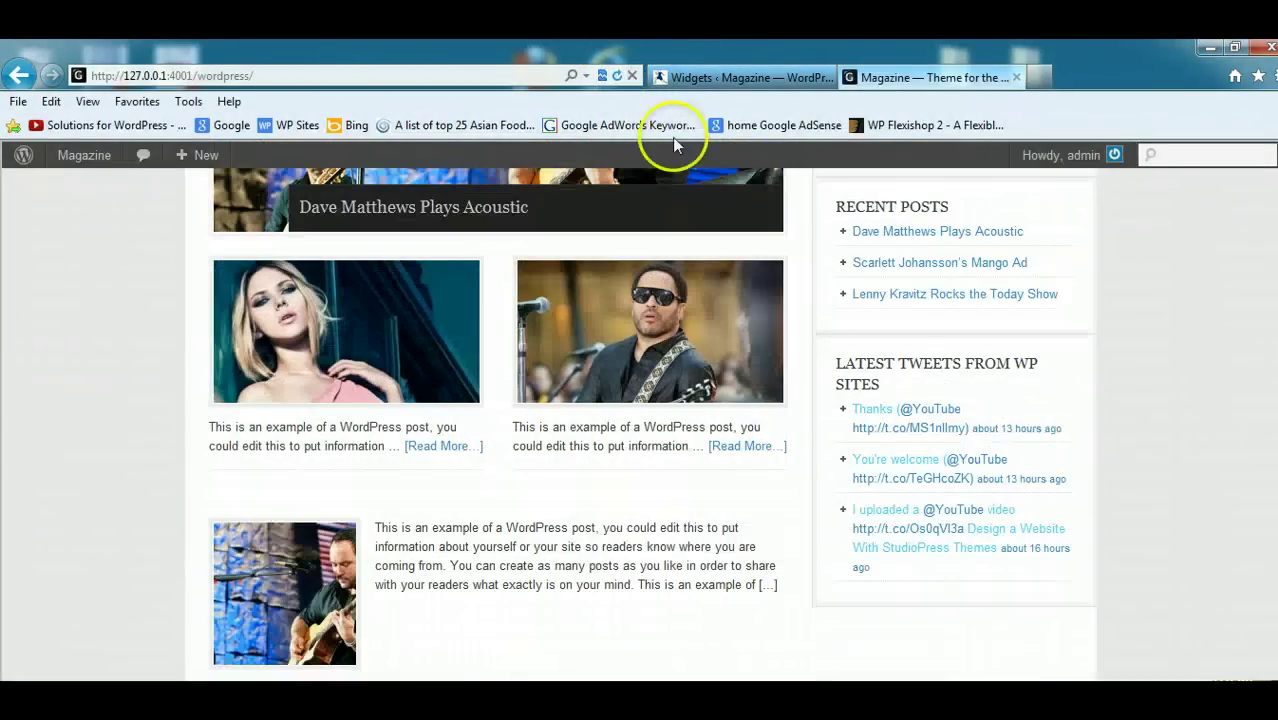
{"action": "scroll", "coordinate": [640, 420], "scroll_direction": "down", "scroll_amount": 2}
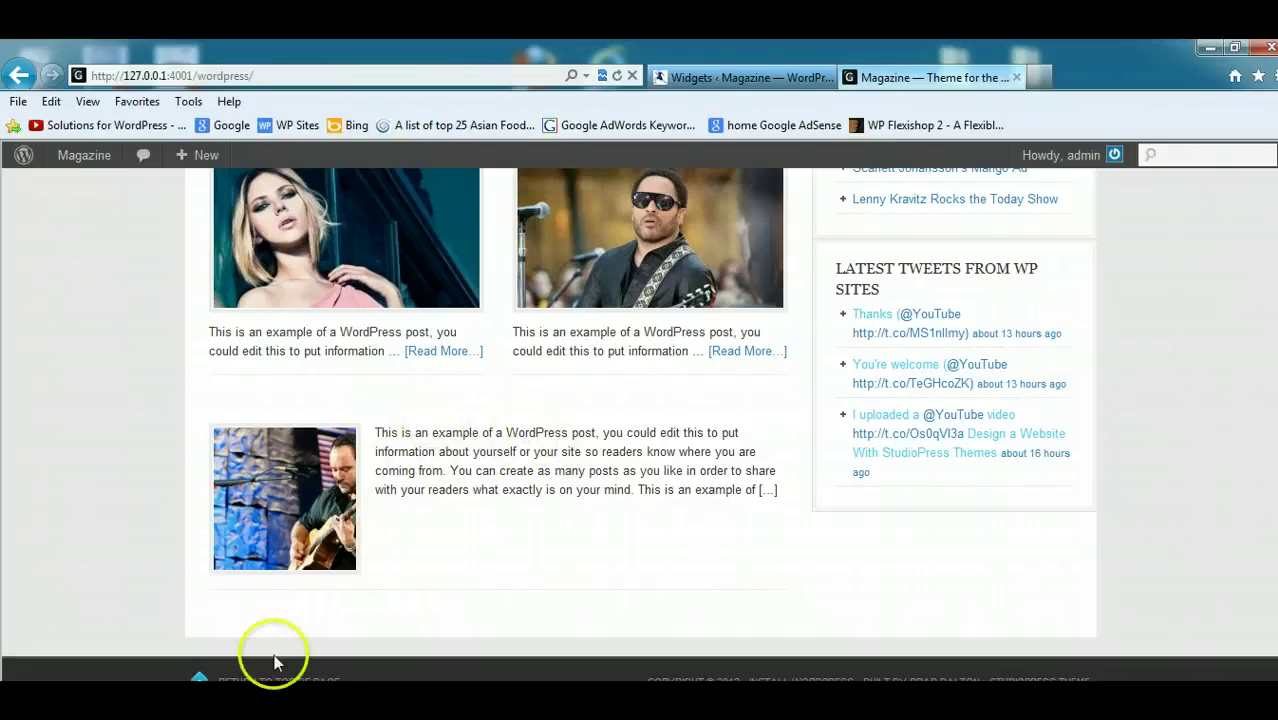
{"action": "mouse_move", "coordinate": [122, 645]}
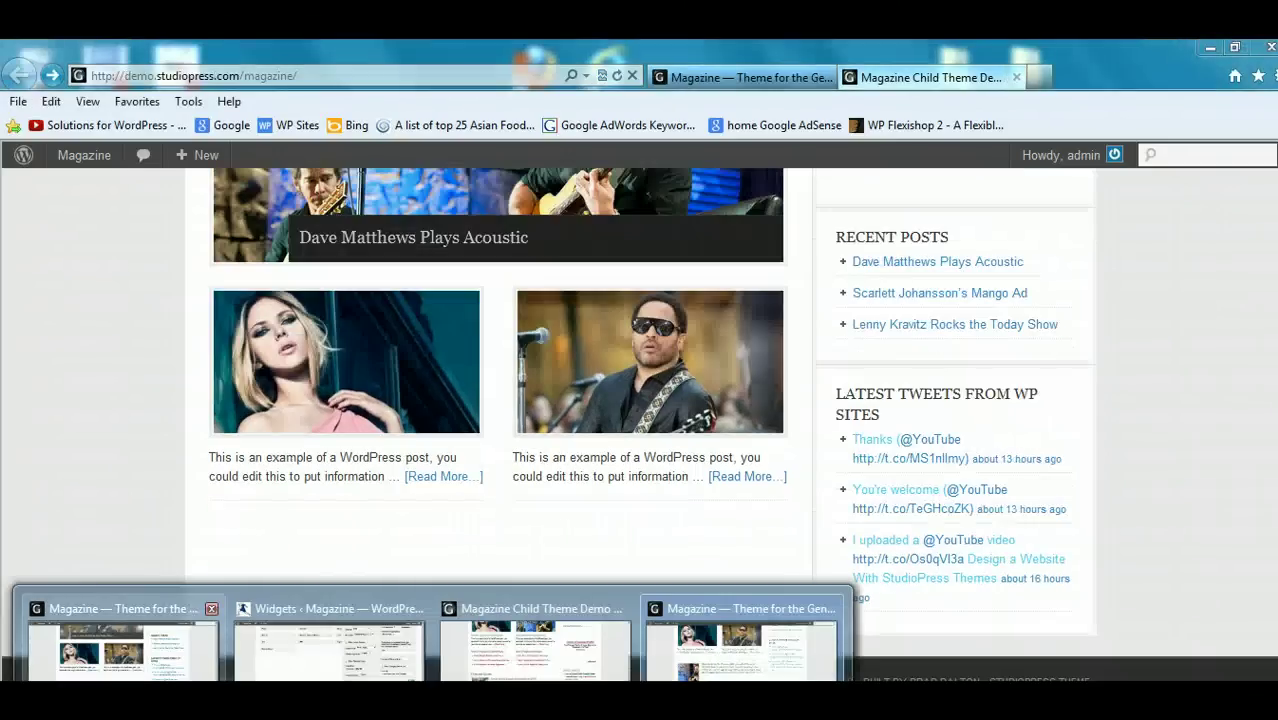
{"action": "mouse_move", "coordinate": [741, 645]}
{"action": "left_click", "coordinate": [582, 655]}
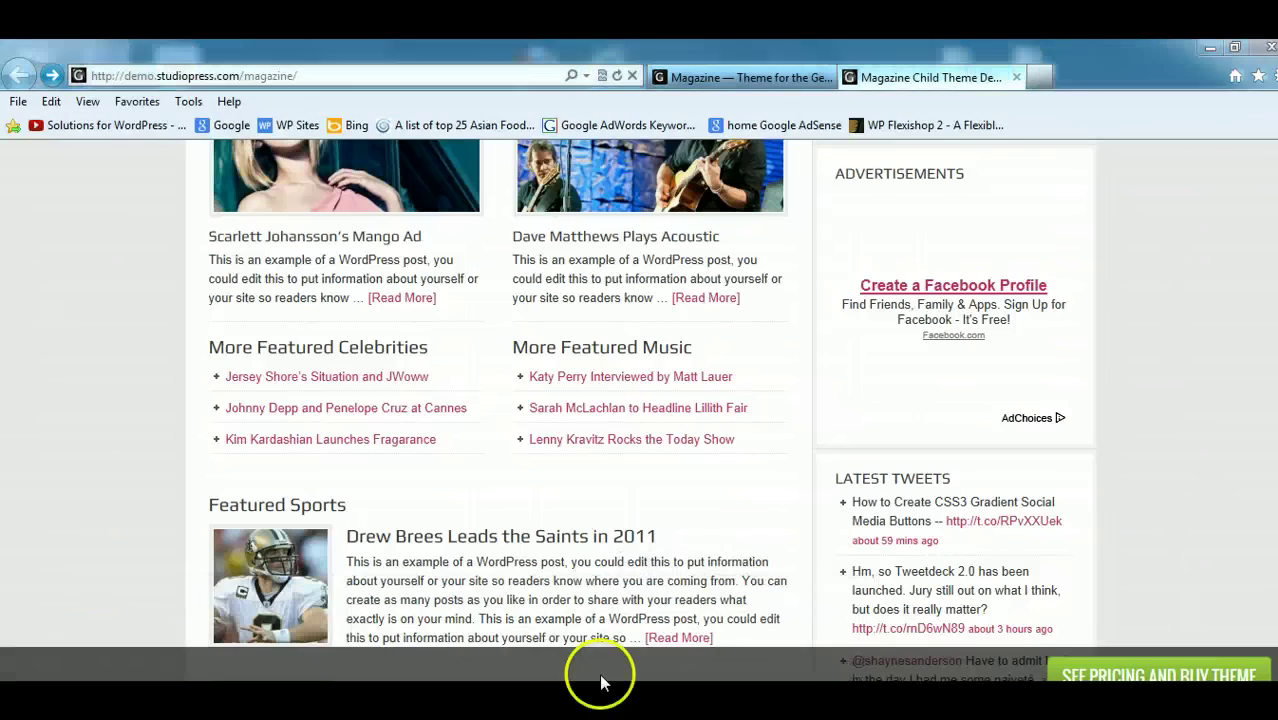
{"action": "scroll", "coordinate": [500, 400], "scroll_direction": "down", "scroll_amount": 3}
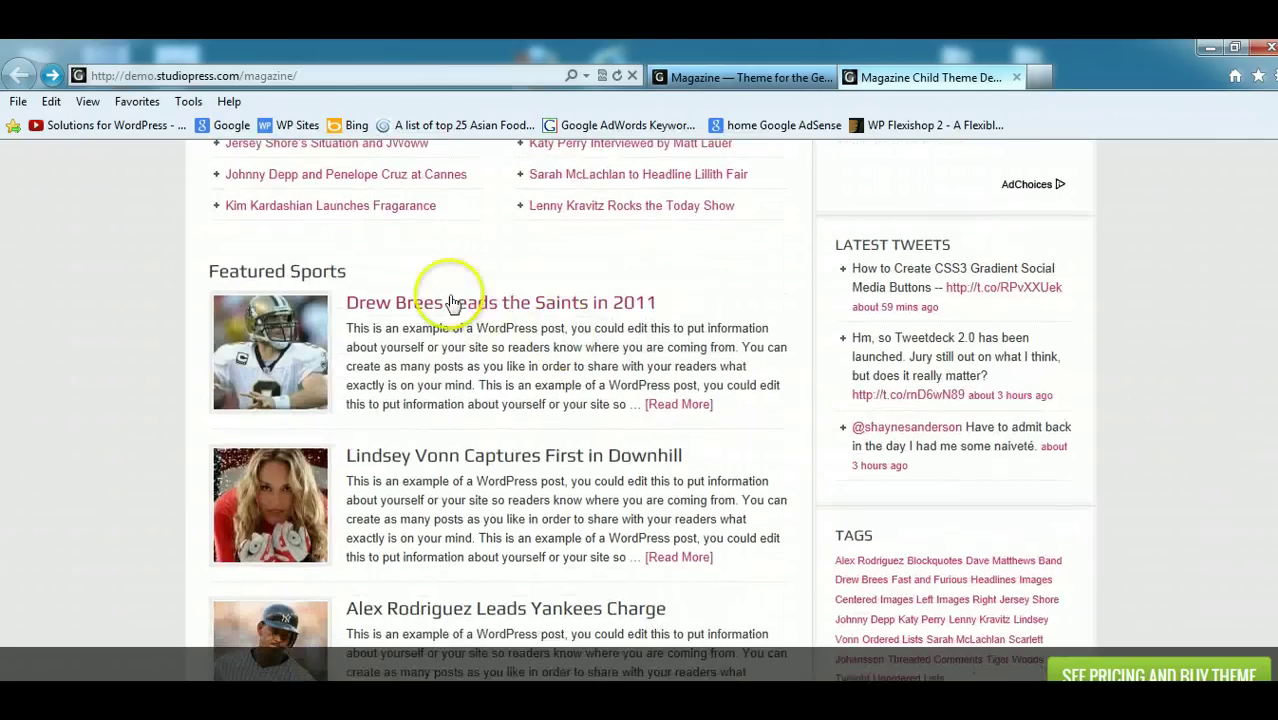
{"action": "left_click_drag", "start_coordinate": [342, 311], "coordinate": [452, 303]}
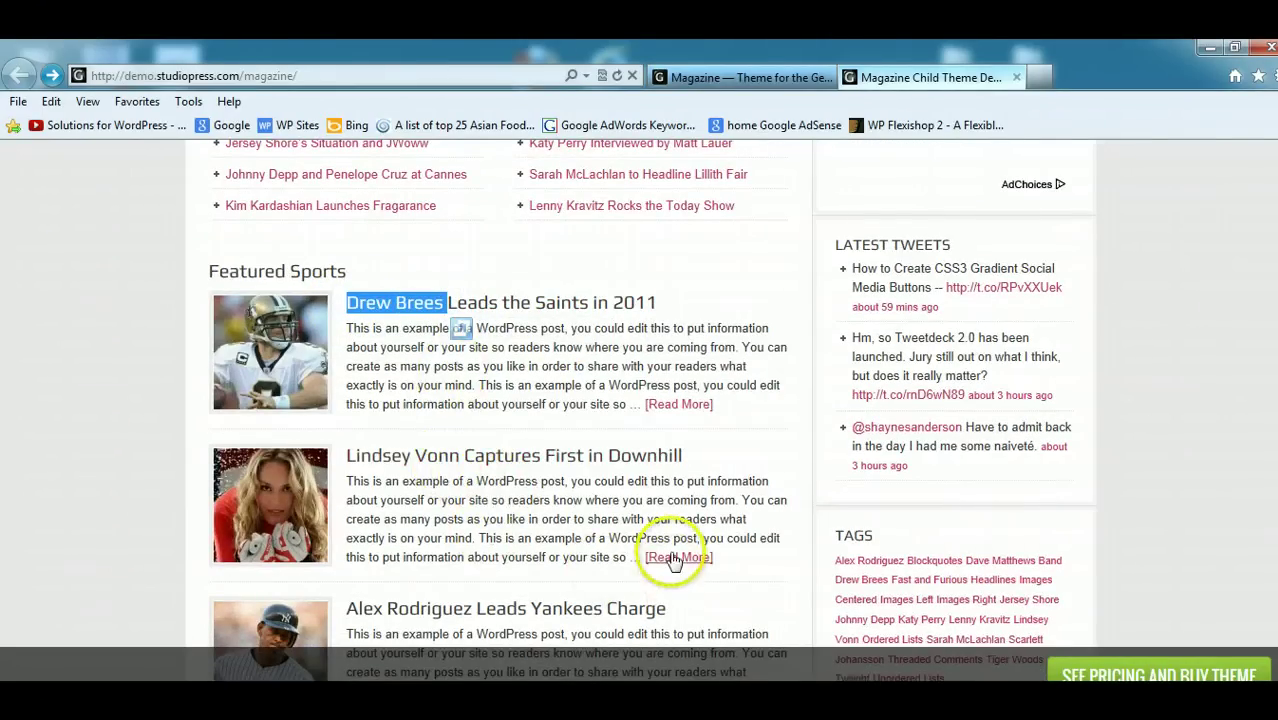
{"action": "left_click", "coordinate": [1211, 49]}
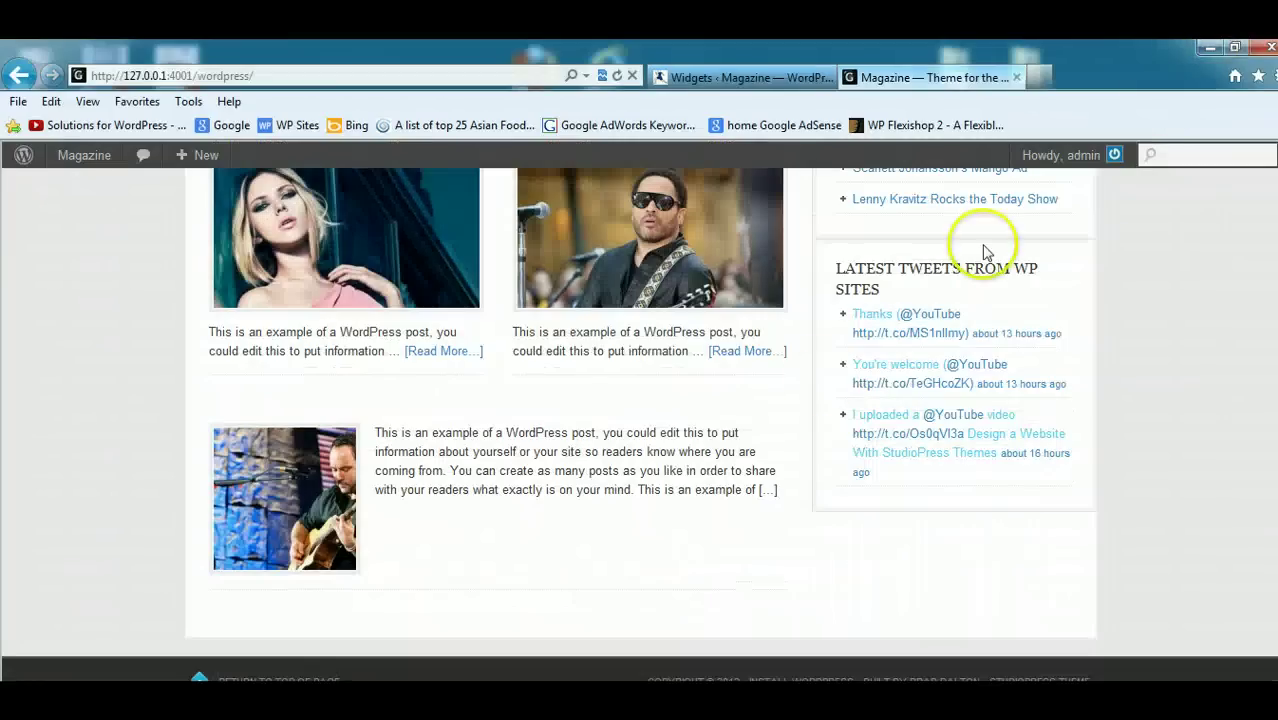
Enable Show Post Title in the Home Bottom Featured Posts widget, keep the content type at Show Excerpt, and save it.
{"action": "mouse_move", "coordinate": [537, 657]}
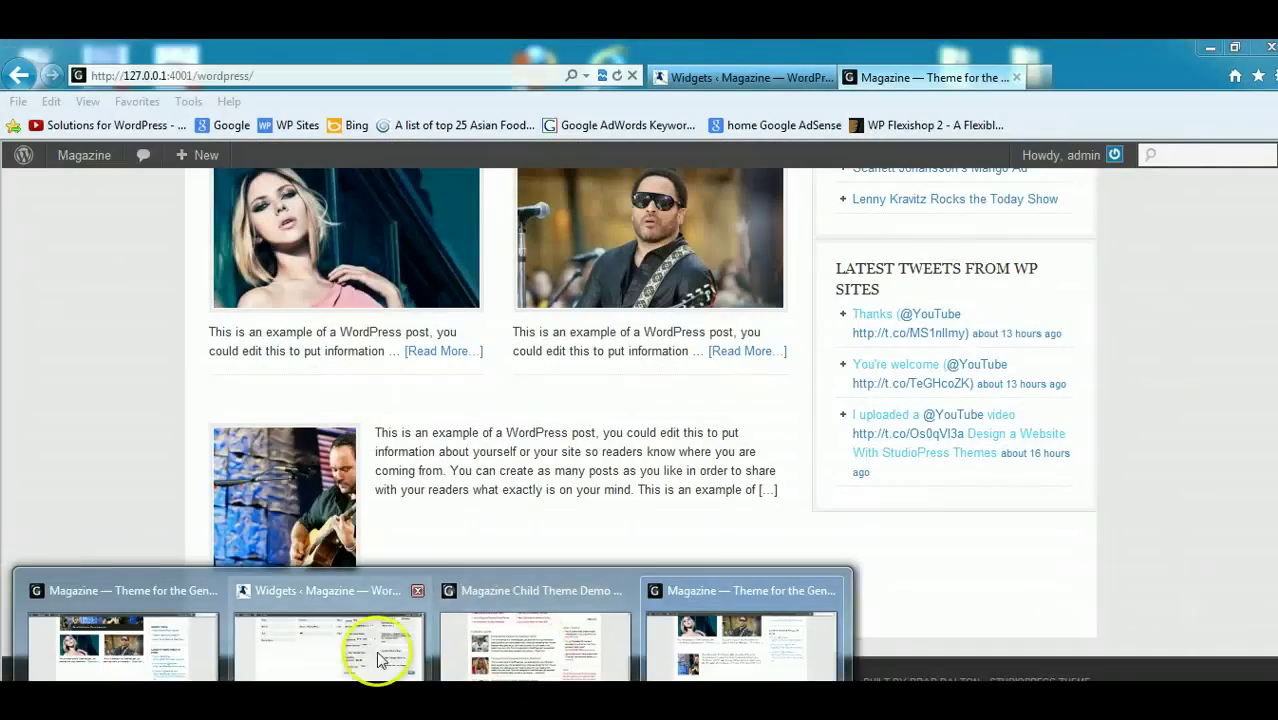
{"action": "left_click", "coordinate": [371, 651]}
{"action": "scroll", "coordinate": [1271, 480], "scroll_direction": "up", "scroll_amount": 4}
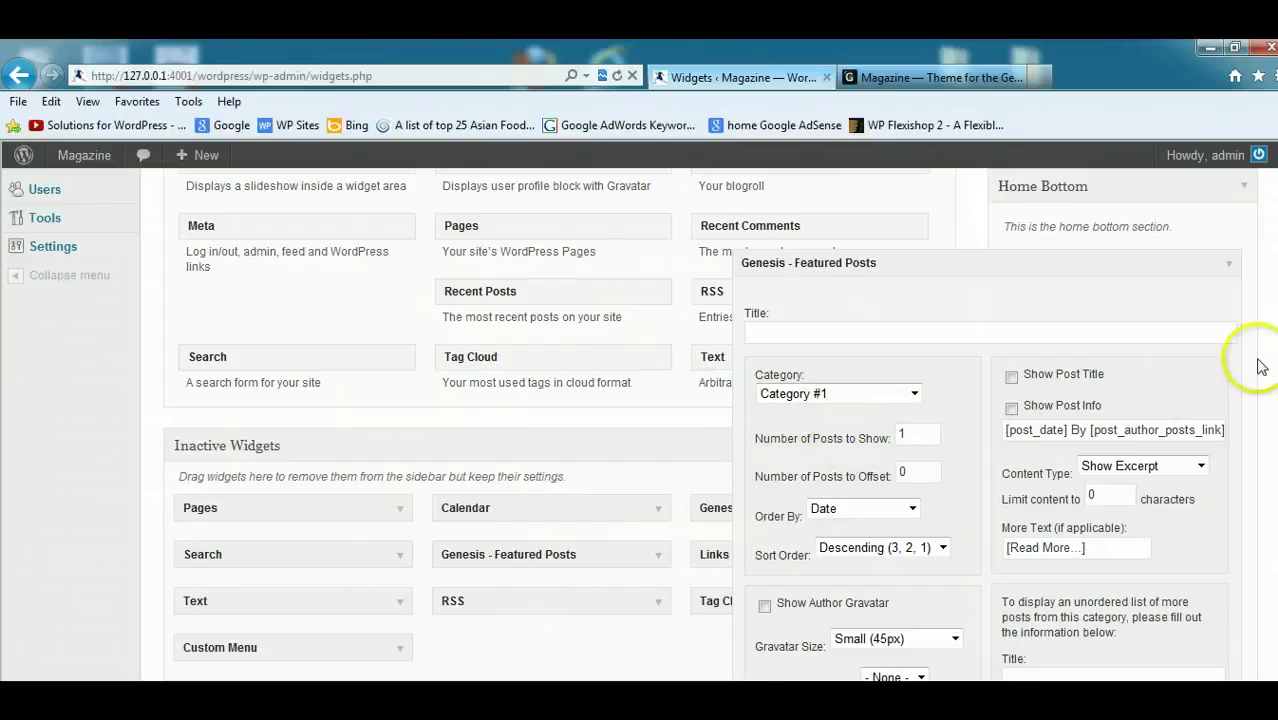
{"action": "scroll", "coordinate": [1271, 480], "scroll_direction": "down", "scroll_amount": 3}
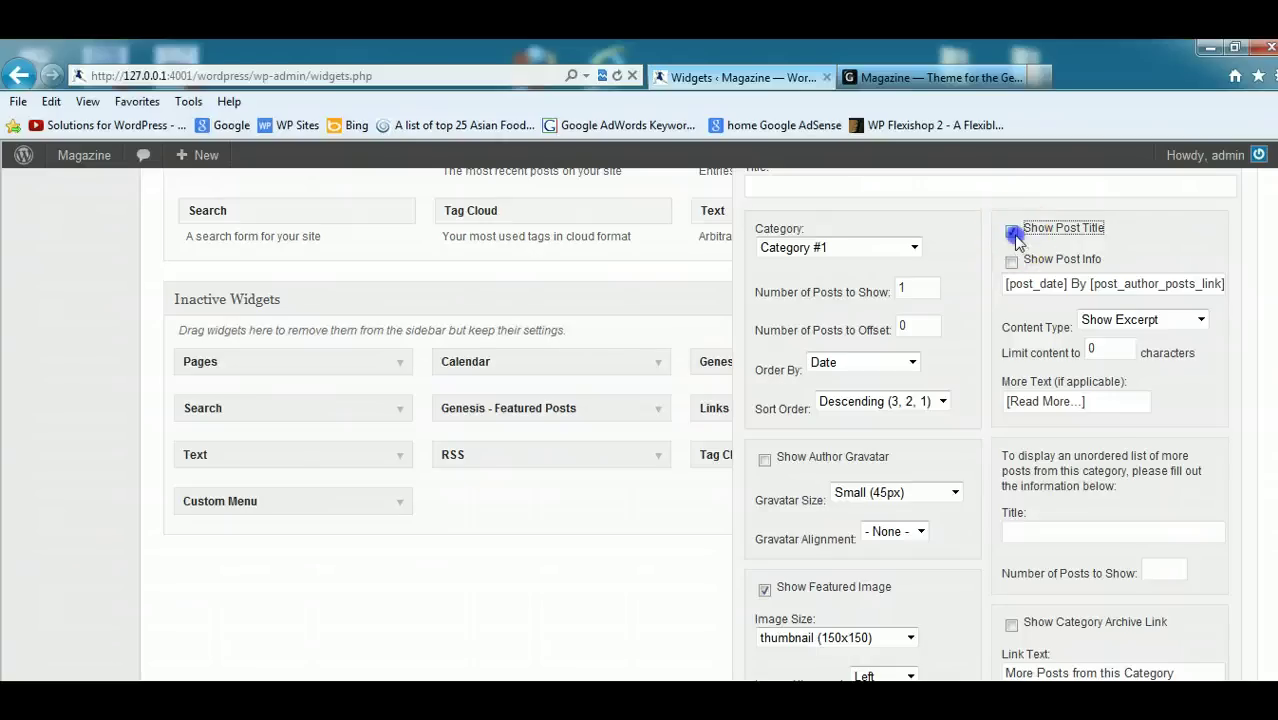
{"action": "left_click", "coordinate": [1204, 320]}
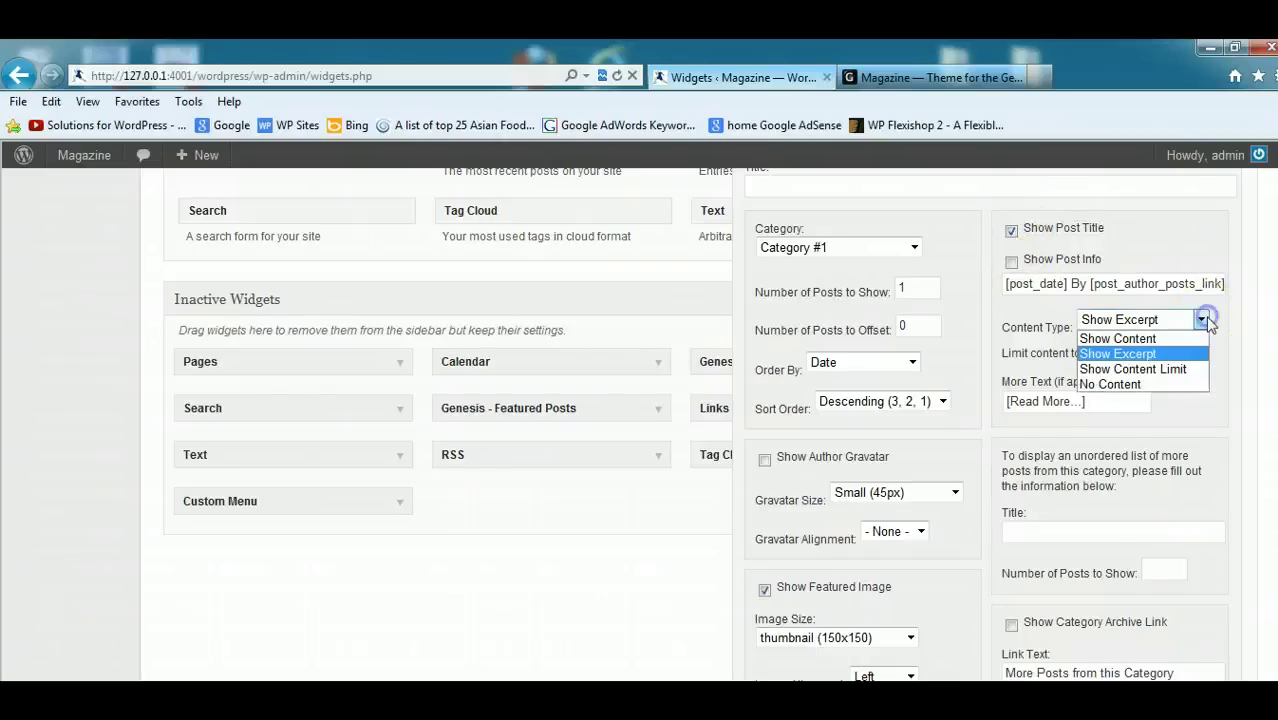
{"action": "left_click", "coordinate": [1154, 357]}
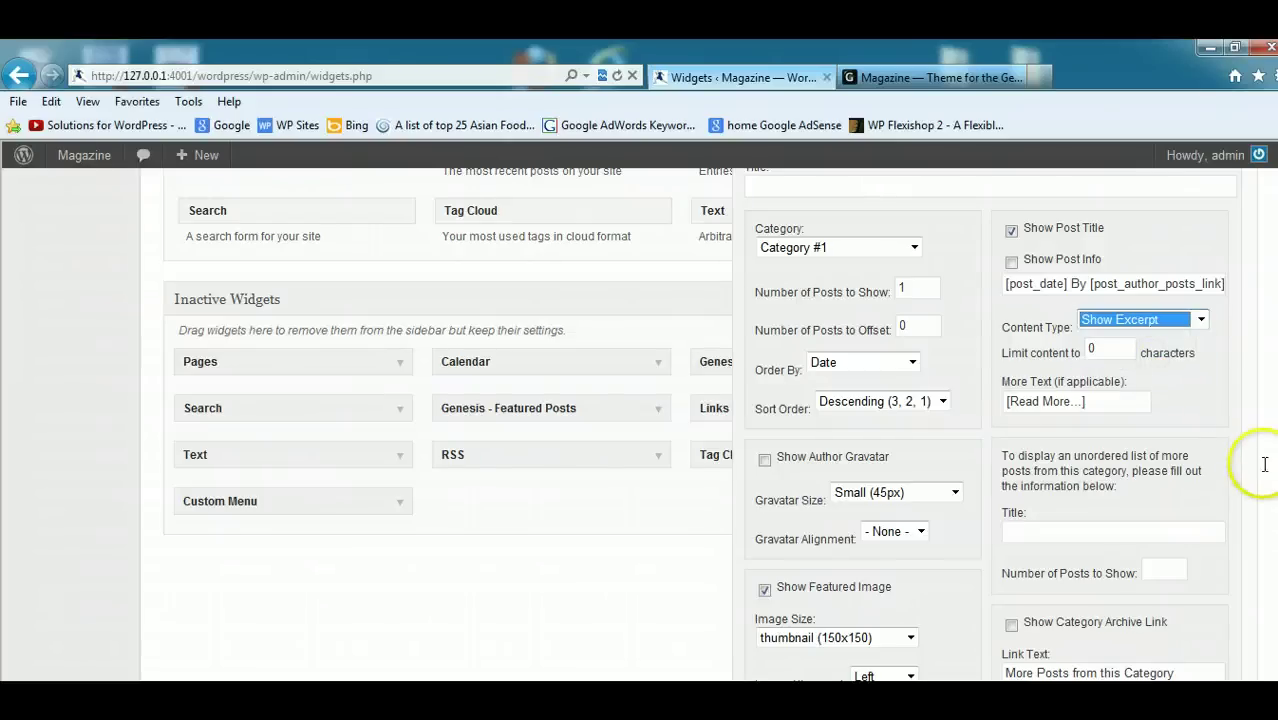
{"action": "scroll", "coordinate": [919, 414], "scroll_direction": "down", "scroll_amount": 3}
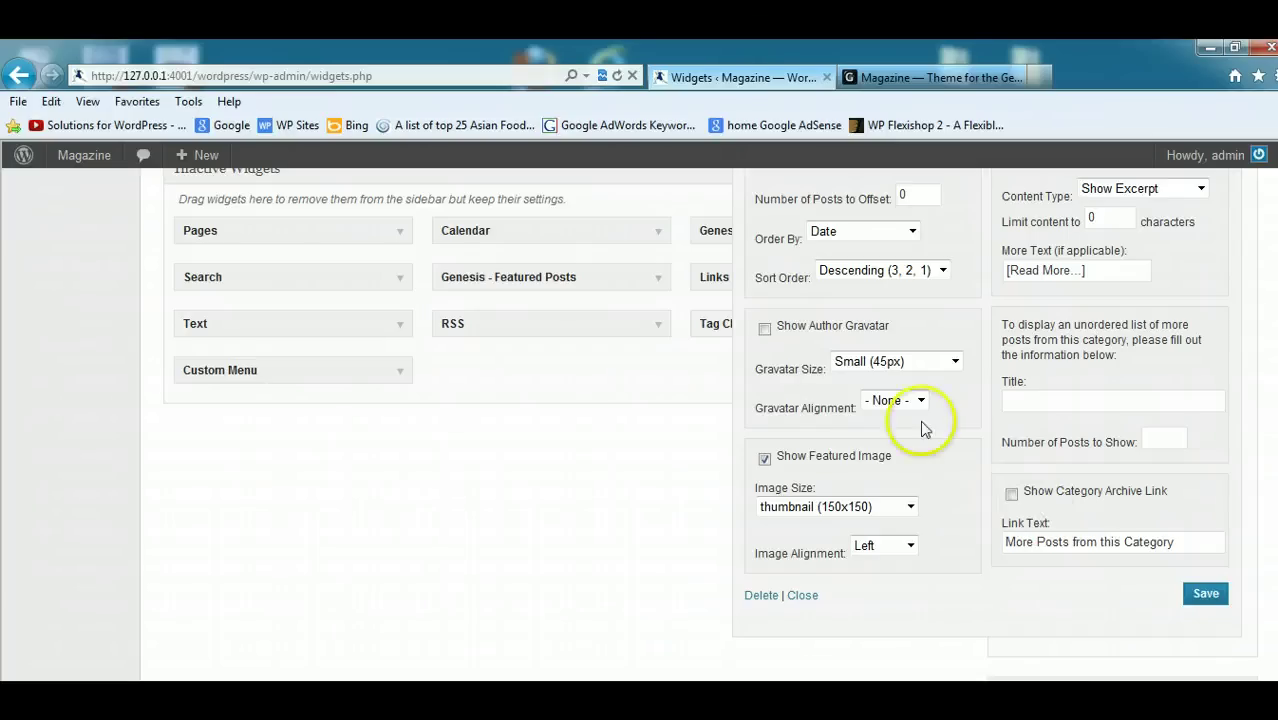
{"action": "scroll", "coordinate": [1240, 530], "scroll_direction": "down", "scroll_amount": 2}
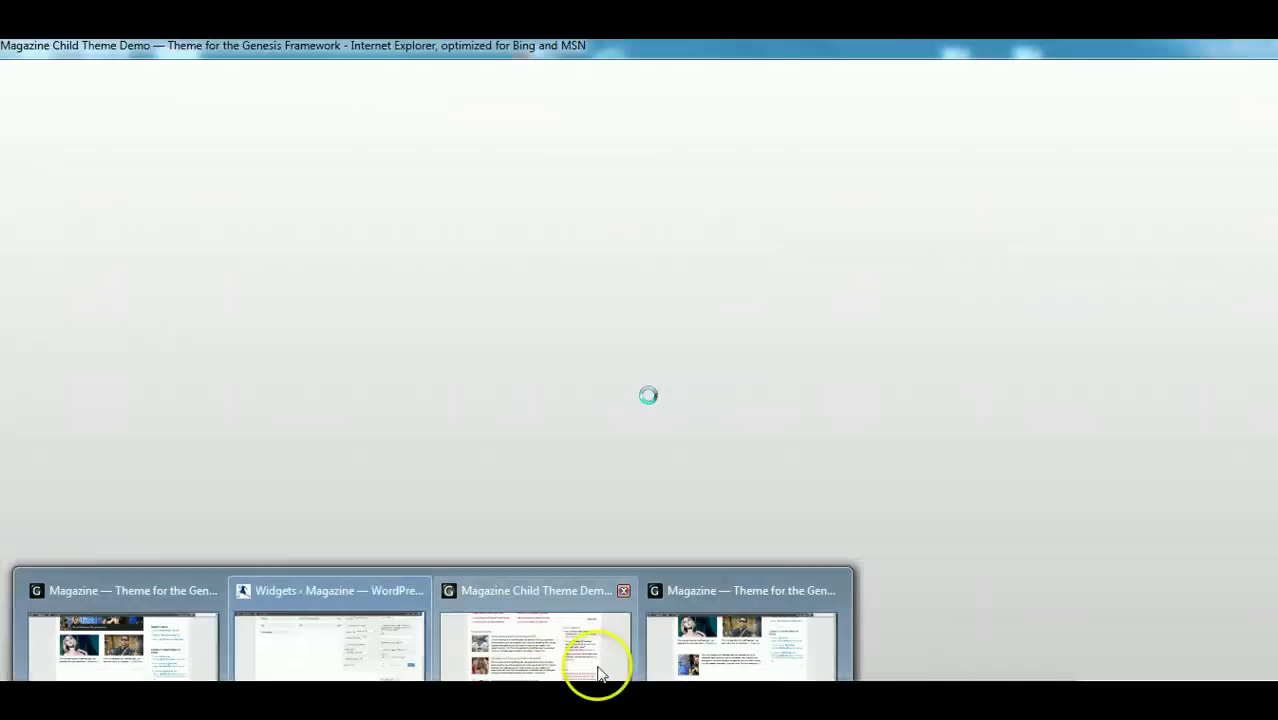
Reload the site's home page to check how the post title displays in the bottom section.
{"action": "left_click", "coordinate": [693, 665]}
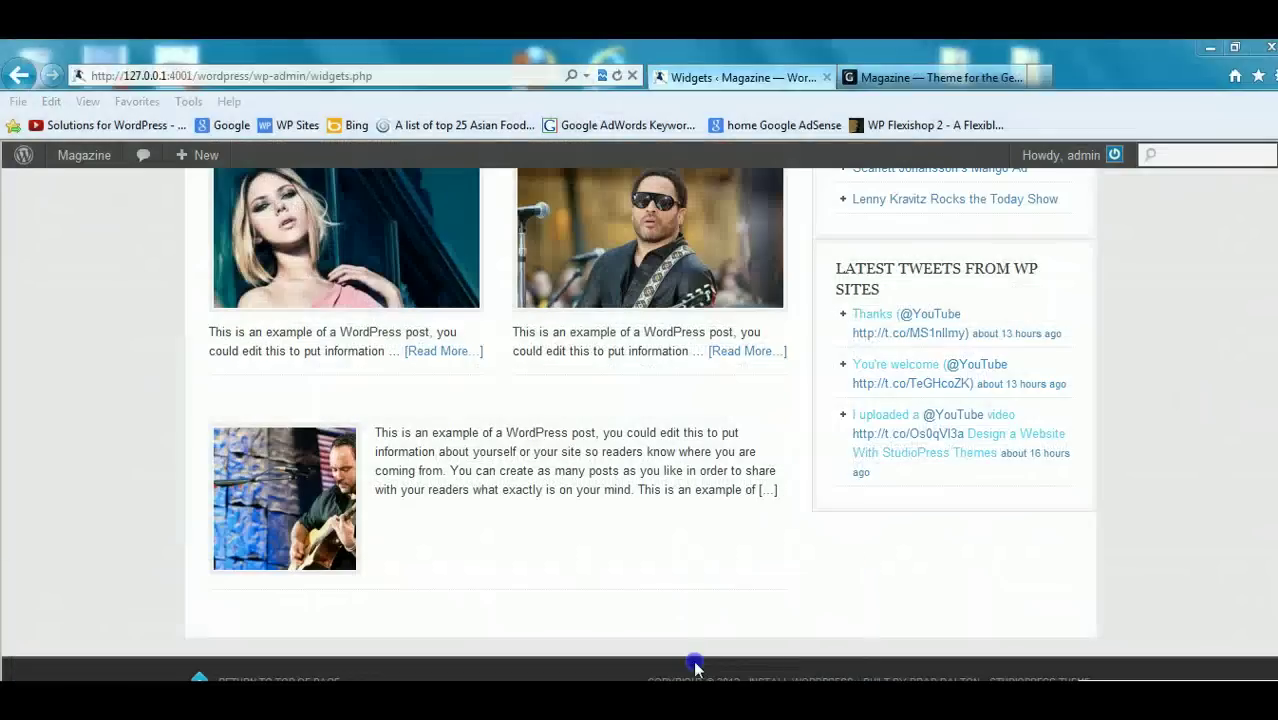
{"action": "left_click", "coordinate": [617, 75]}
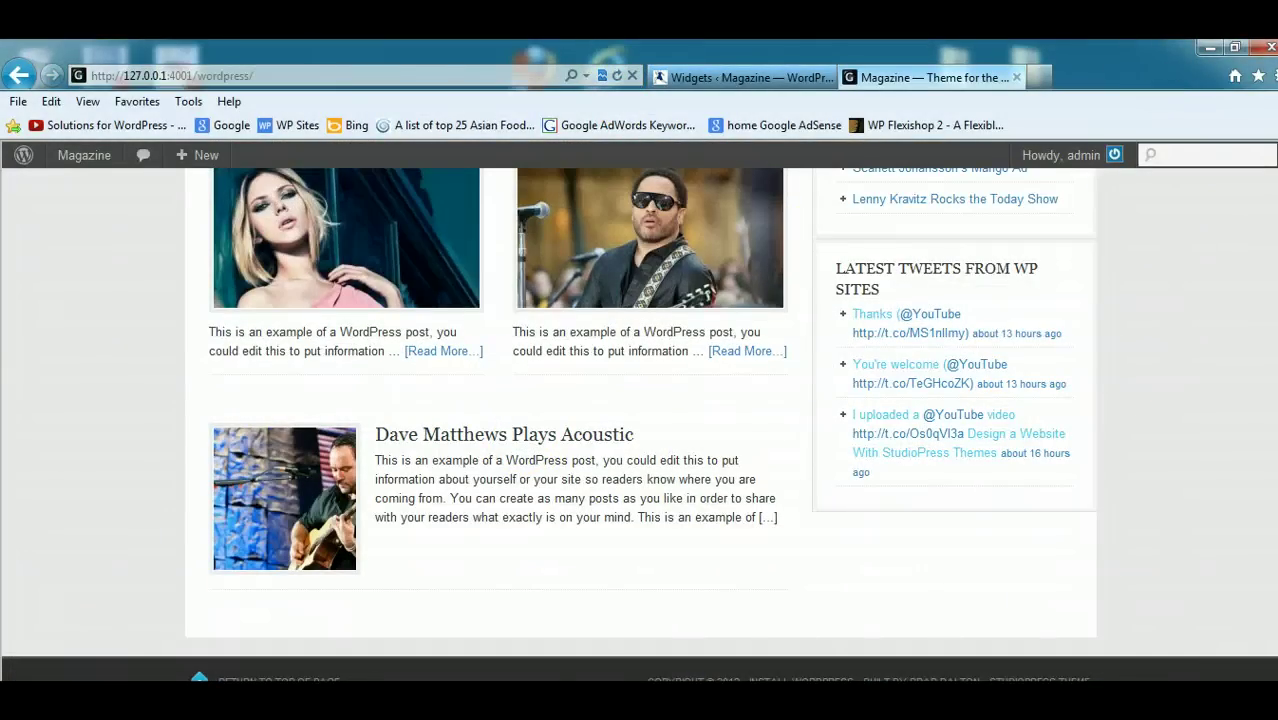
{"action": "left_click", "coordinate": [1210, 47]}
{"action": "mouse_move", "coordinate": [150, 700]}
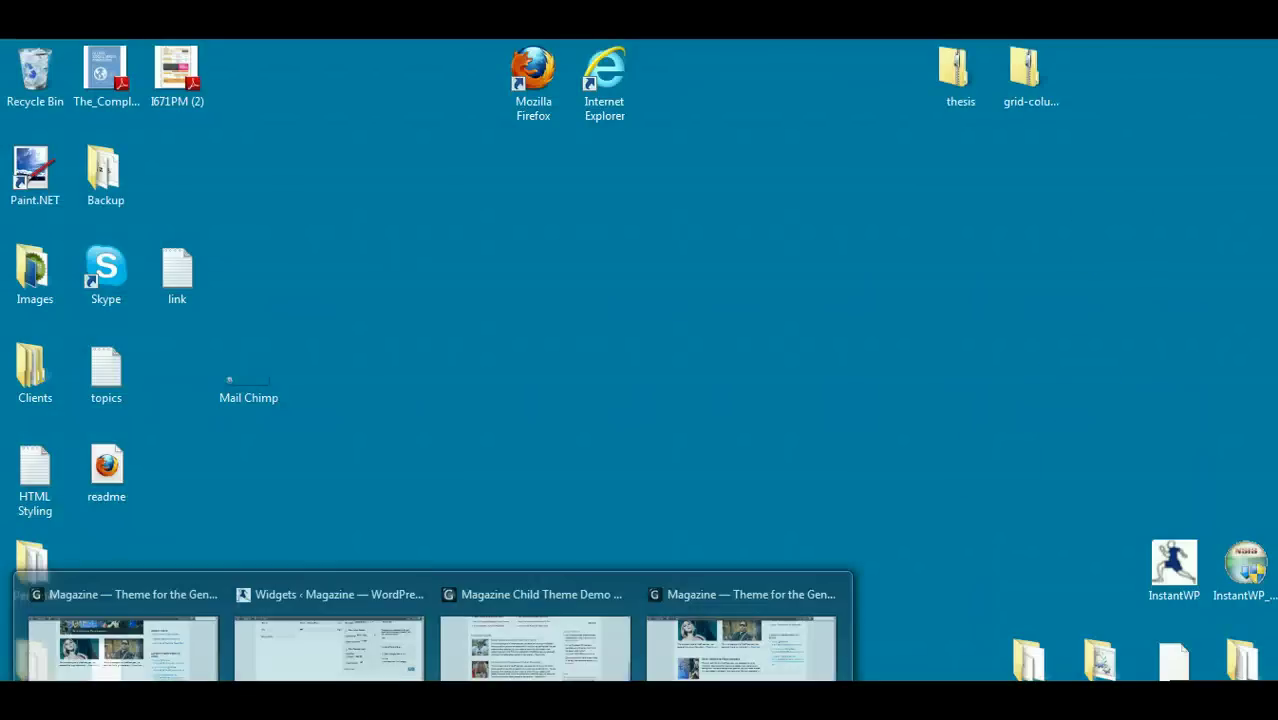
{"action": "mouse_move", "coordinate": [476, 674]}
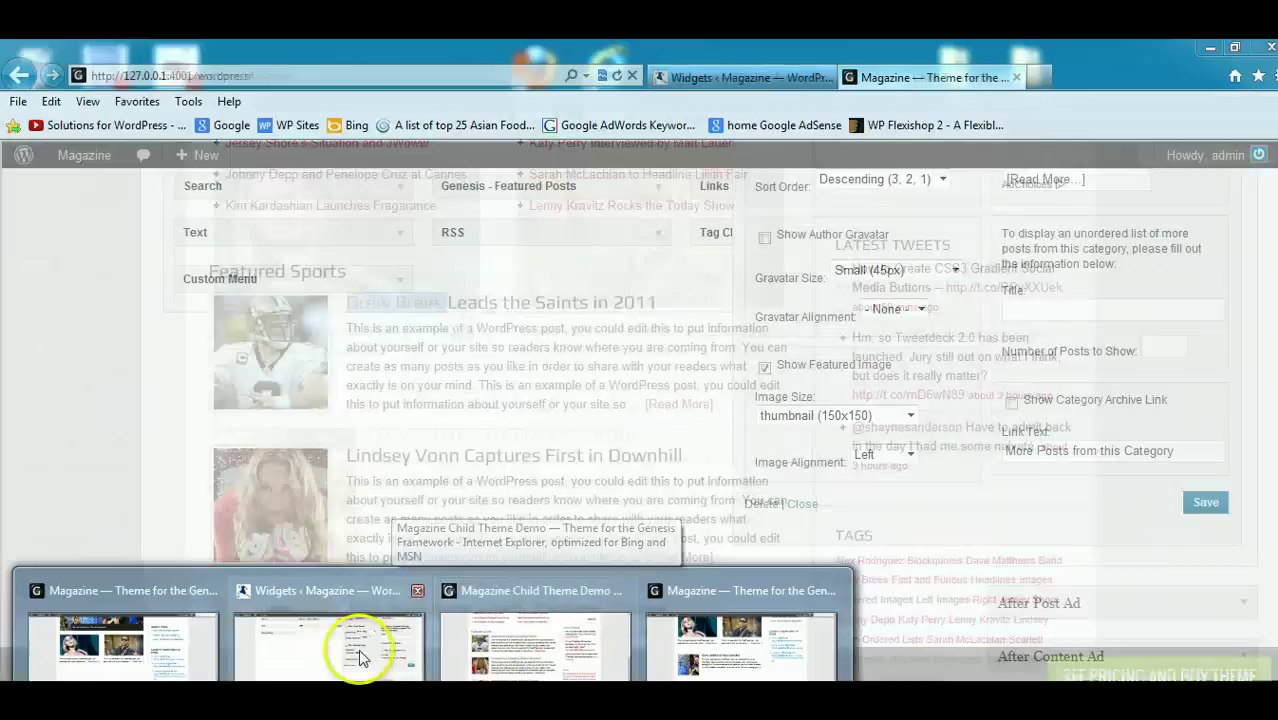
Enable Show Post Info in the Home Bottom Featured Posts widget, keeping the featured image size at thumbnail (150x150).
{"action": "left_click", "coordinate": [352, 645]}
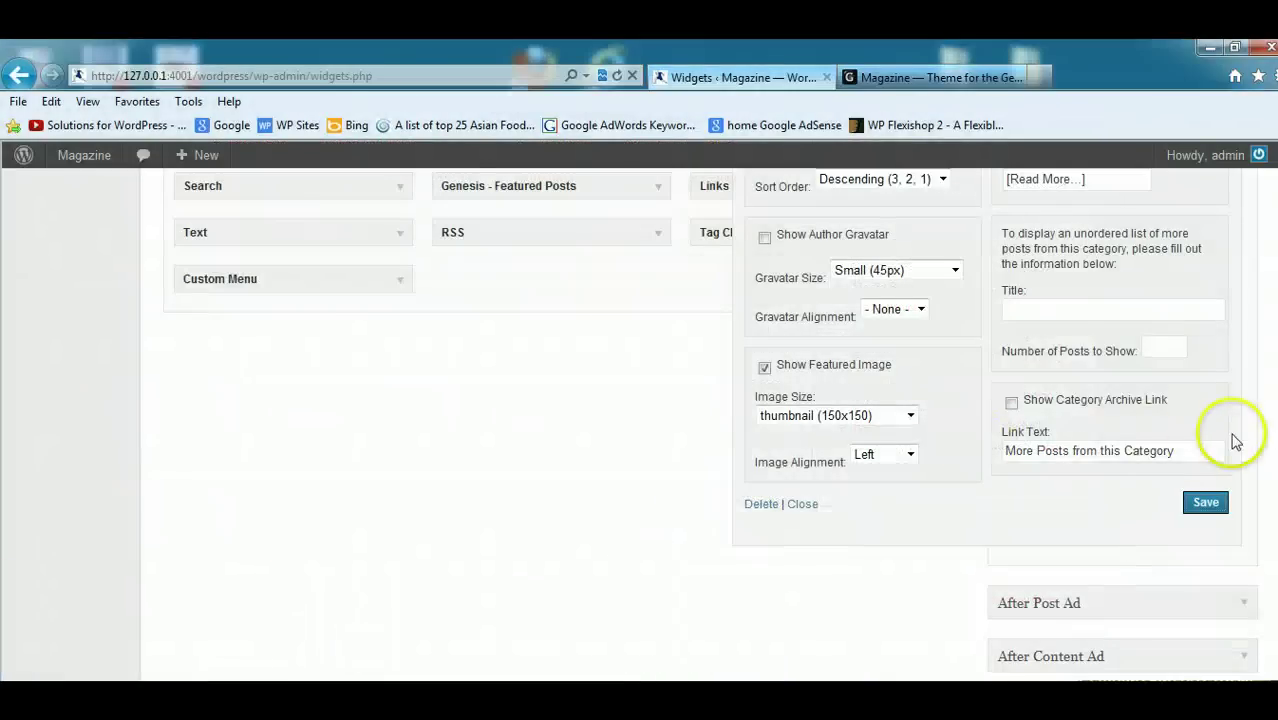
{"action": "scroll", "coordinate": [710, 425], "scroll_direction": "up", "scroll_amount": 1}
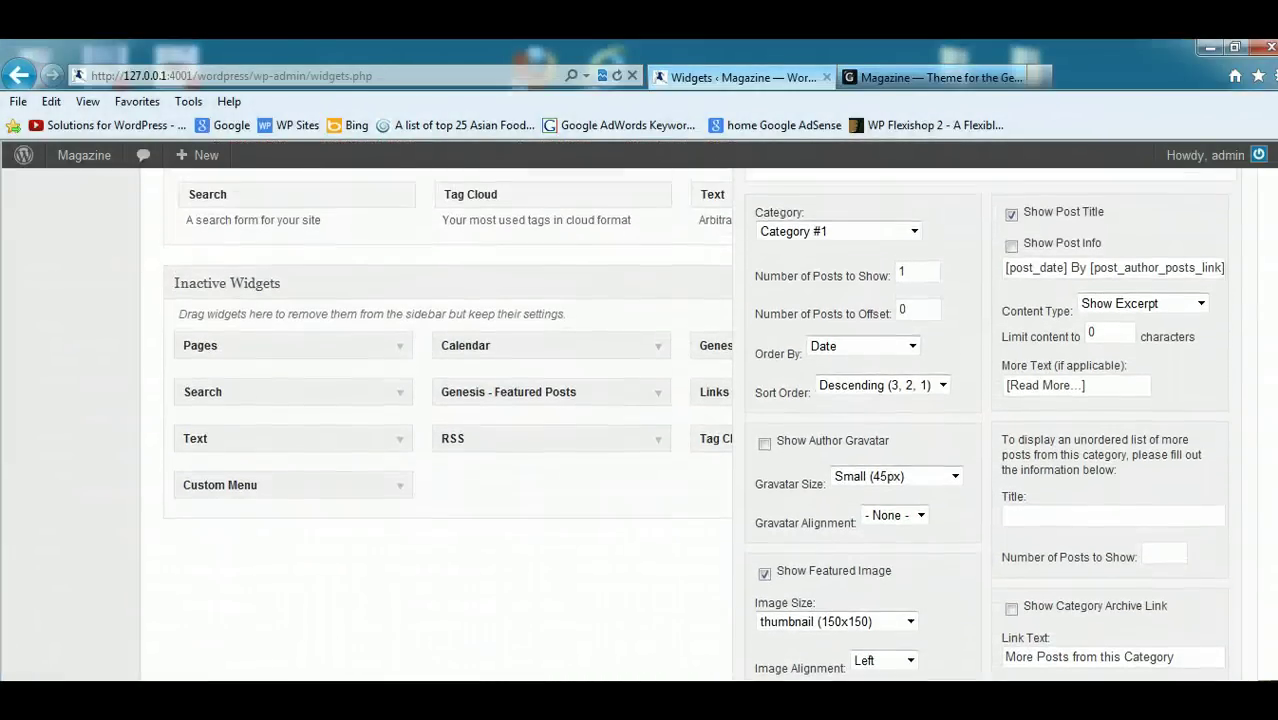
{"action": "left_click", "coordinate": [910, 466]}
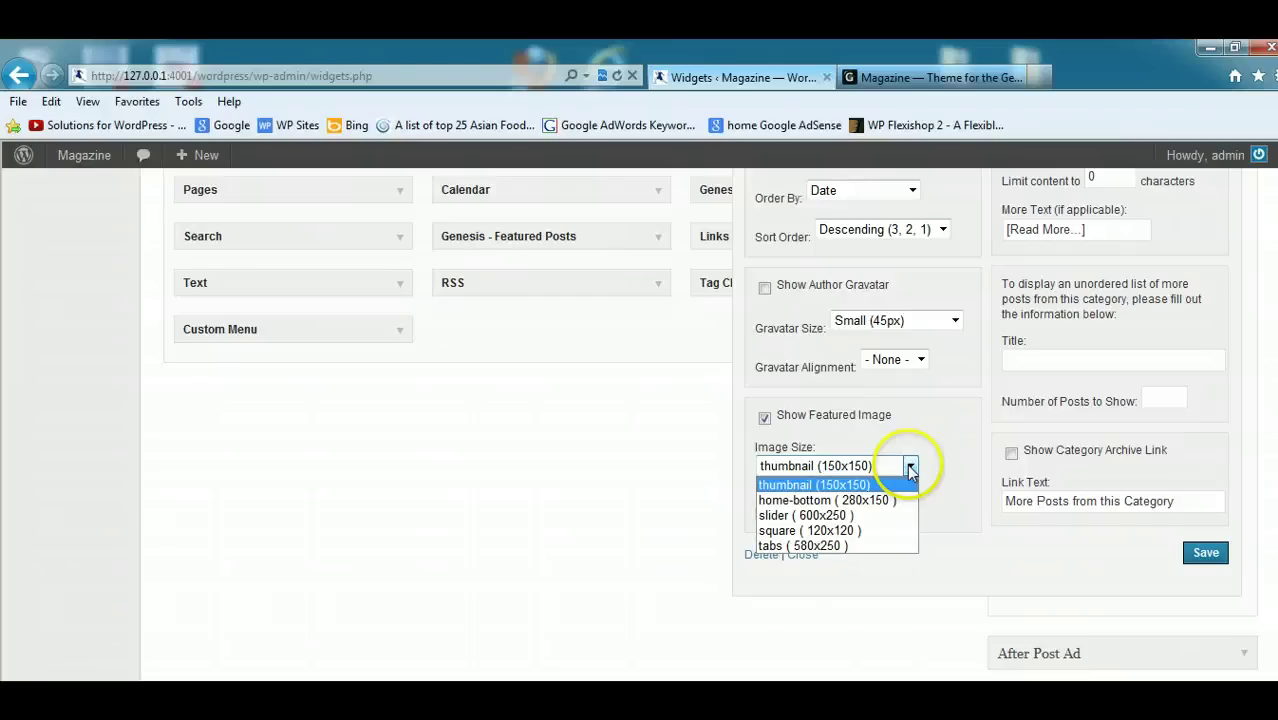
{"action": "left_click", "coordinate": [910, 468]}
{"action": "left_click", "coordinate": [1221, 468]}
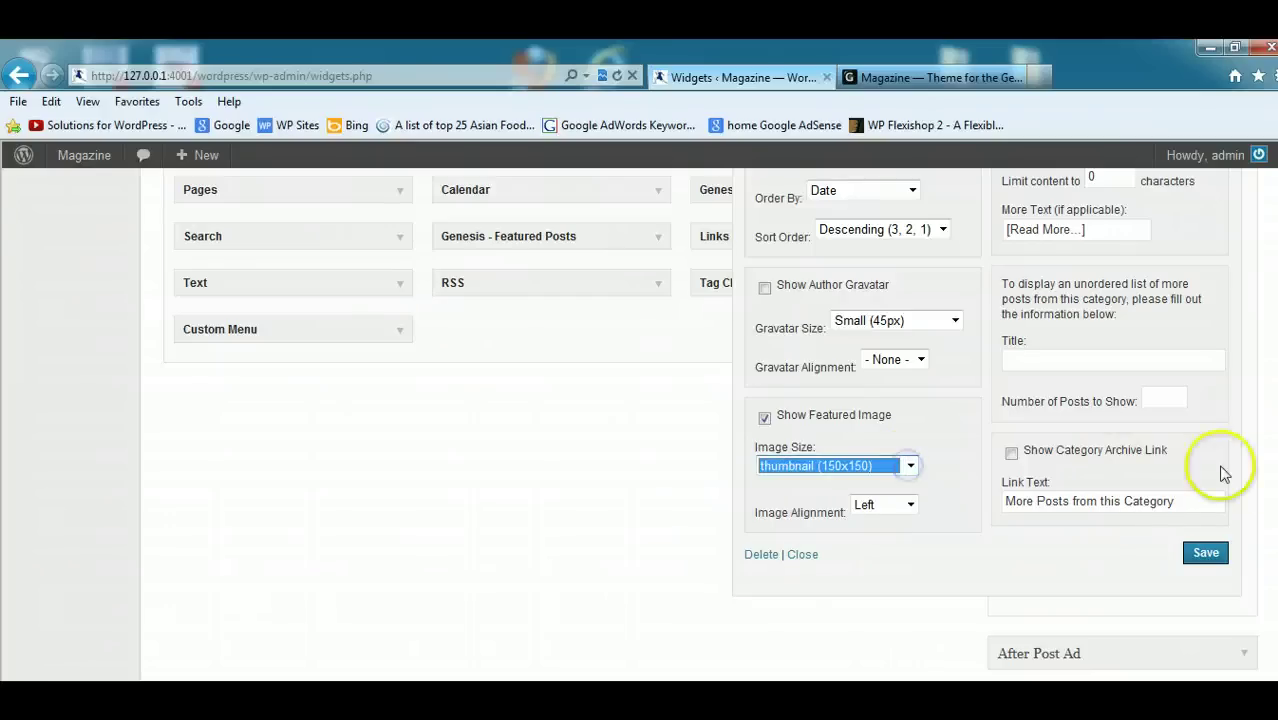
{"action": "scroll", "coordinate": [1210, 500], "scroll_direction": "up", "scroll_amount": 3}
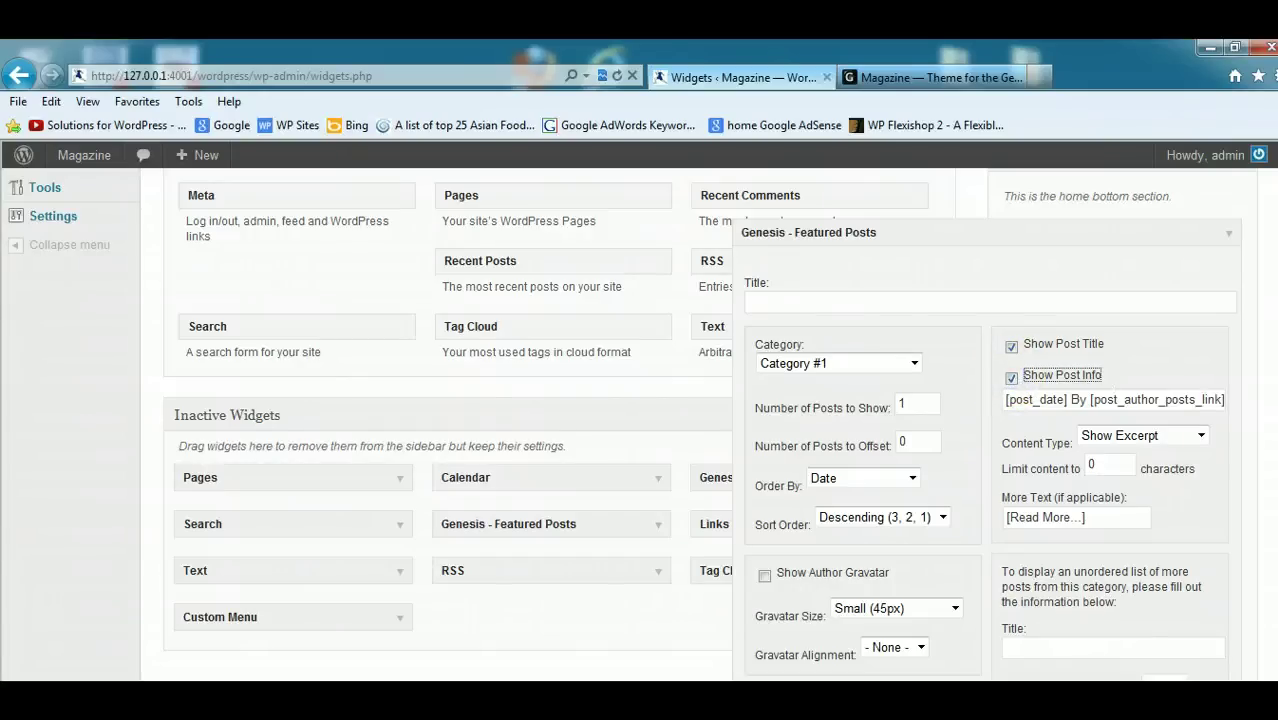
{"action": "scroll", "coordinate": [1000, 420], "scroll_direction": "down", "scroll_amount": 3}
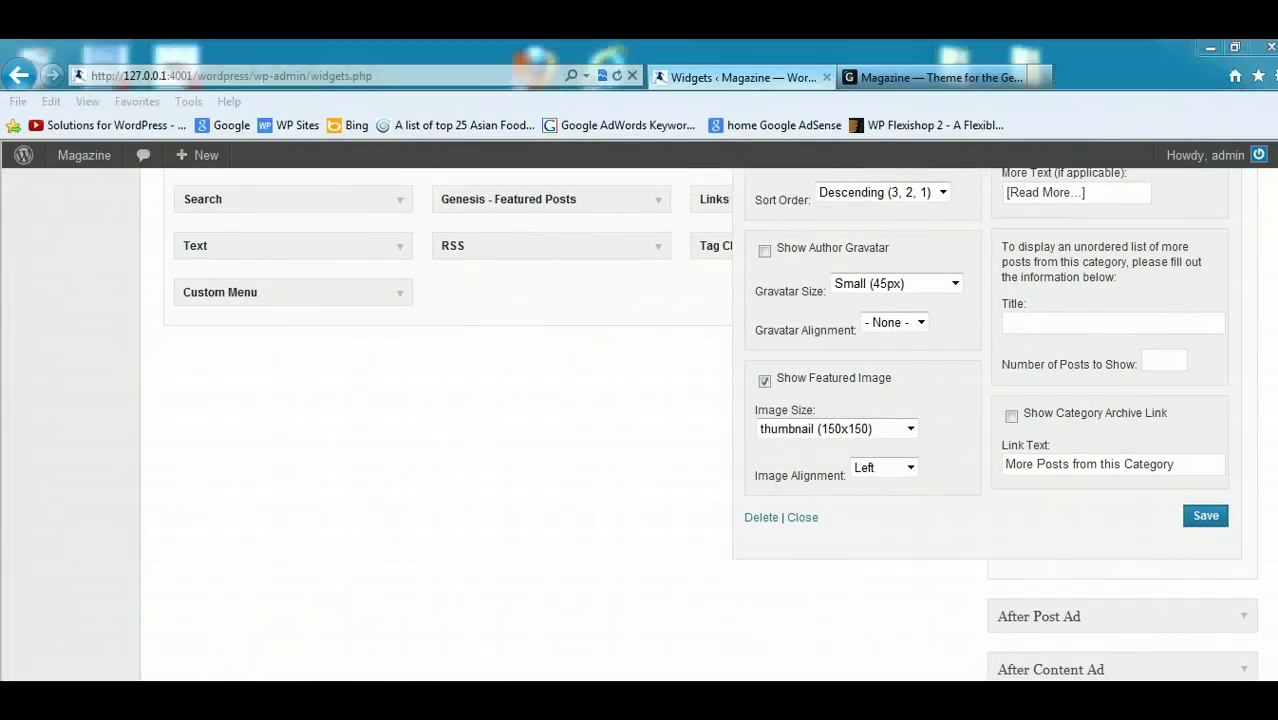
Reload the home page to check the post info and compare the post layout with the demo's Featured Sports section.
{"action": "mouse_move", "coordinate": [528, 662]}
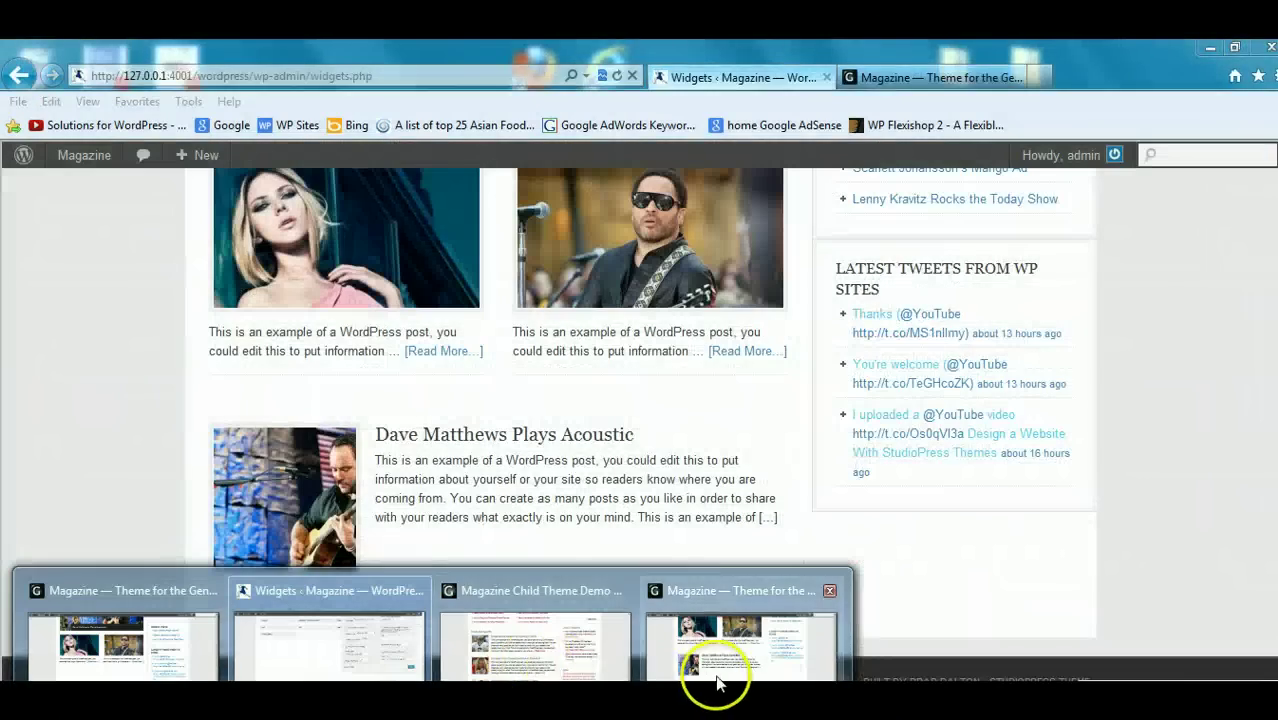
{"action": "left_click", "coordinate": [713, 677]}
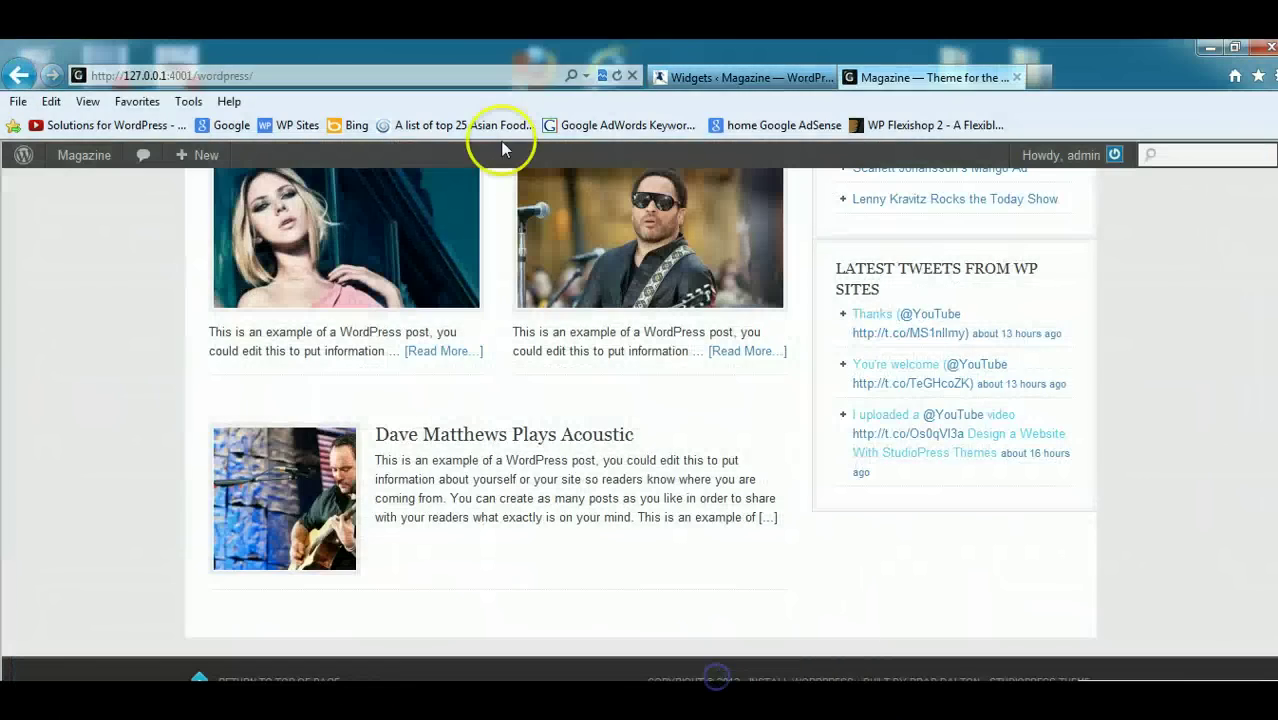
{"action": "left_click", "coordinate": [620, 77]}
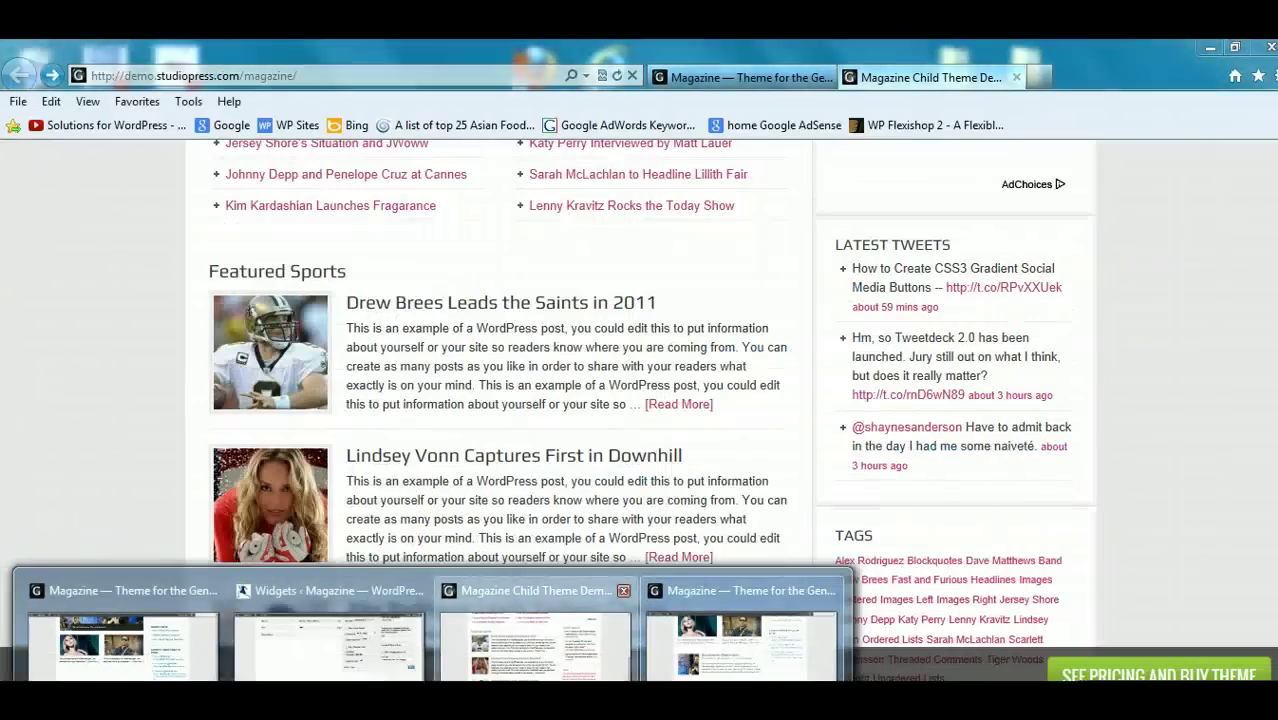
{"action": "left_click", "coordinate": [533, 630]}
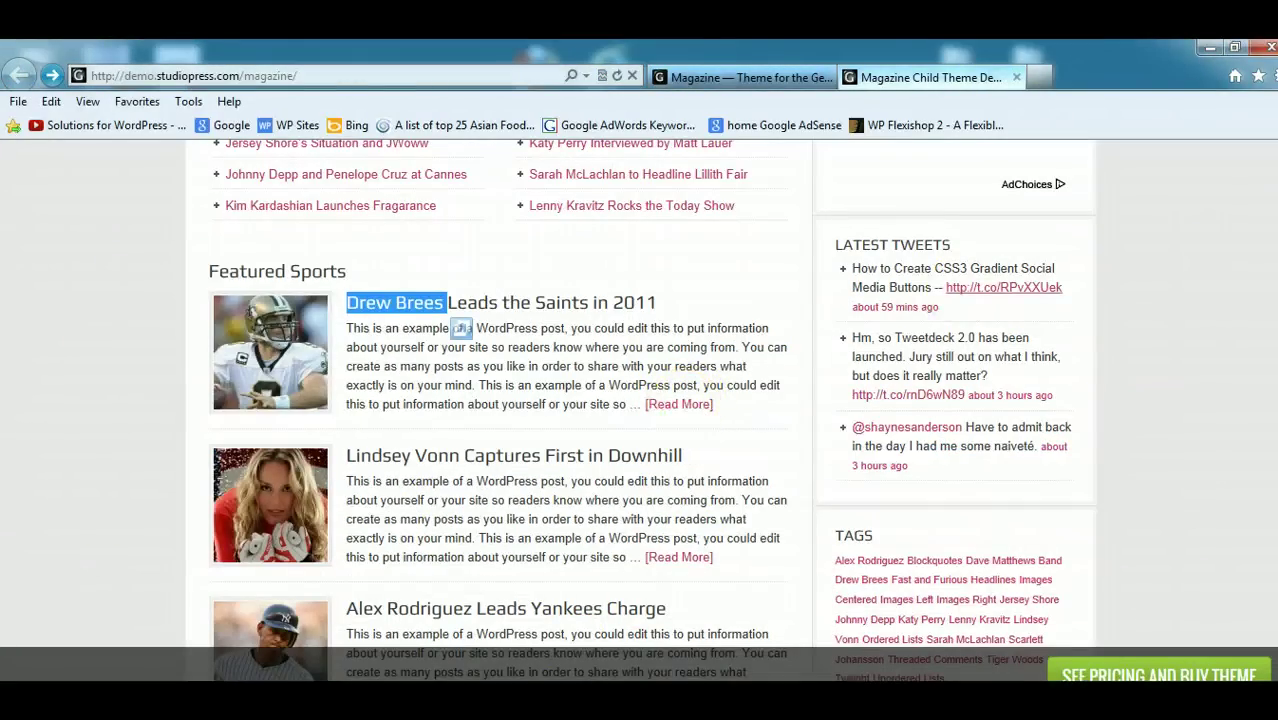
{"action": "left_click", "coordinate": [1212, 48]}
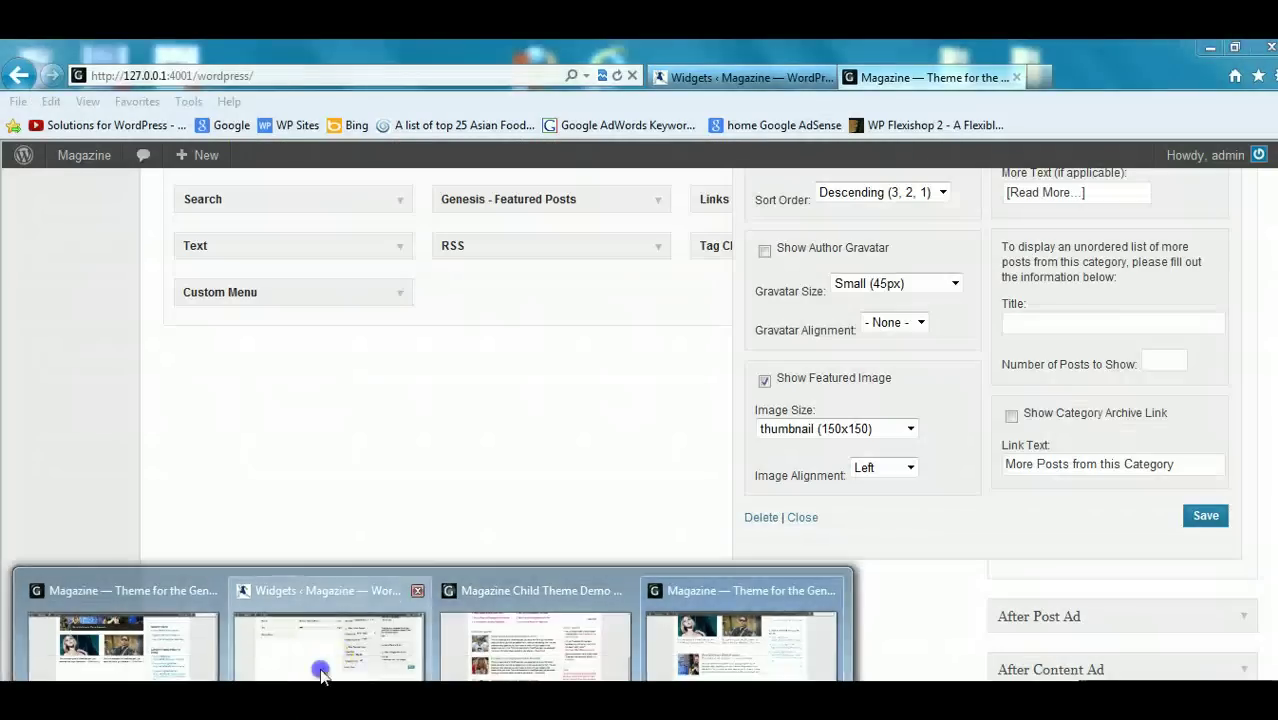
Set the Home Bottom Featured Posts widget's content type to Show Content with a limit of 200 characters and save it.
{"action": "left_click", "coordinate": [322, 671]}
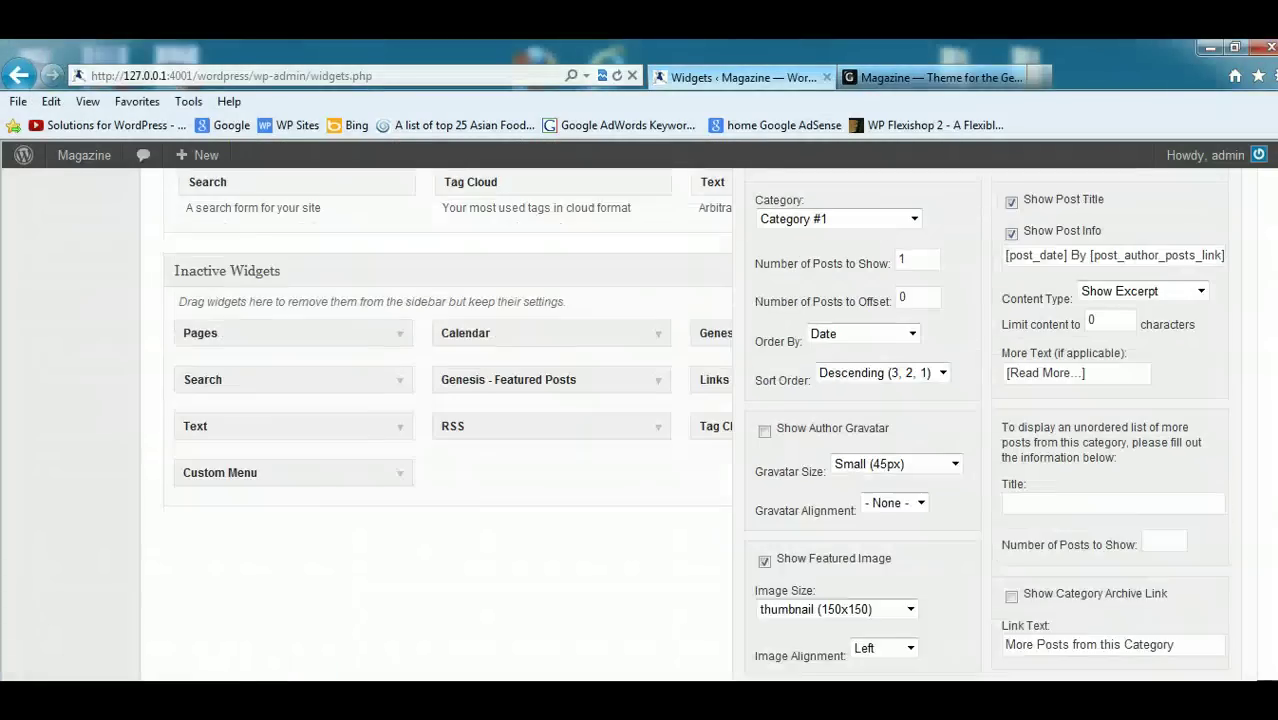
{"action": "scroll", "coordinate": [640, 420], "scroll_direction": "up", "scroll_amount": 1}
{"action": "left_click", "coordinate": [1201, 351]}
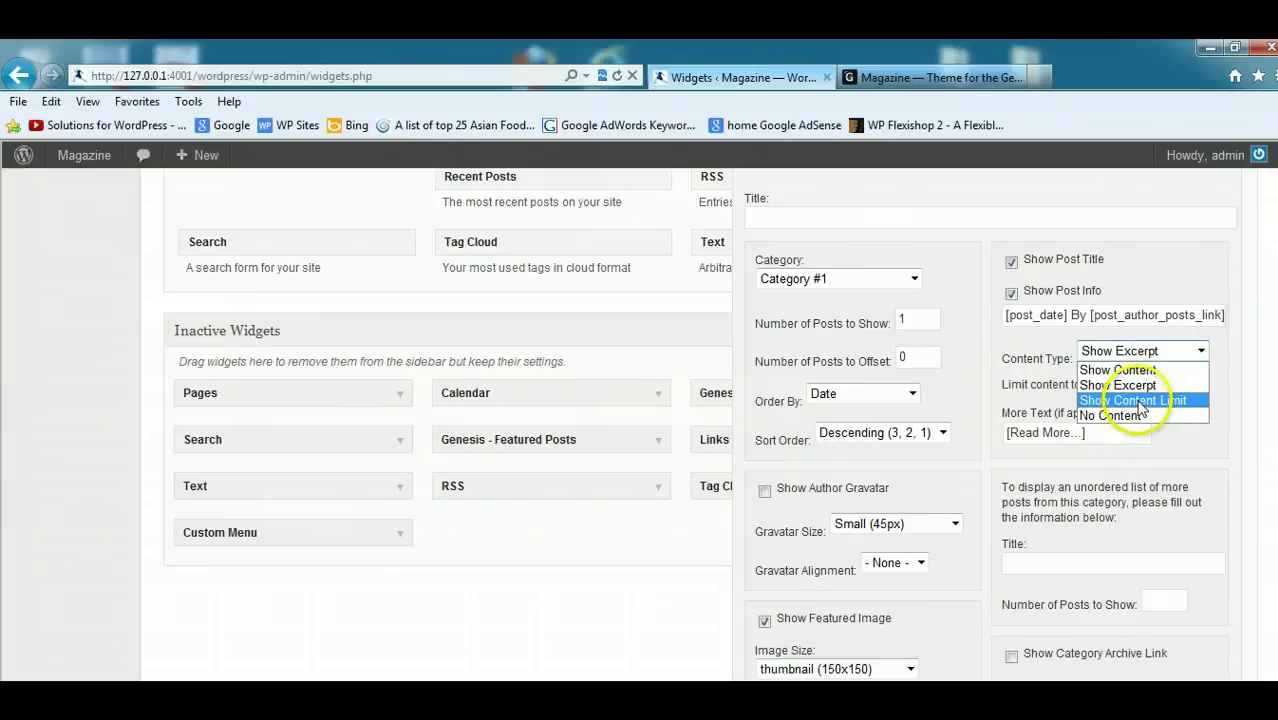
{"action": "left_click", "coordinate": [1130, 370]}
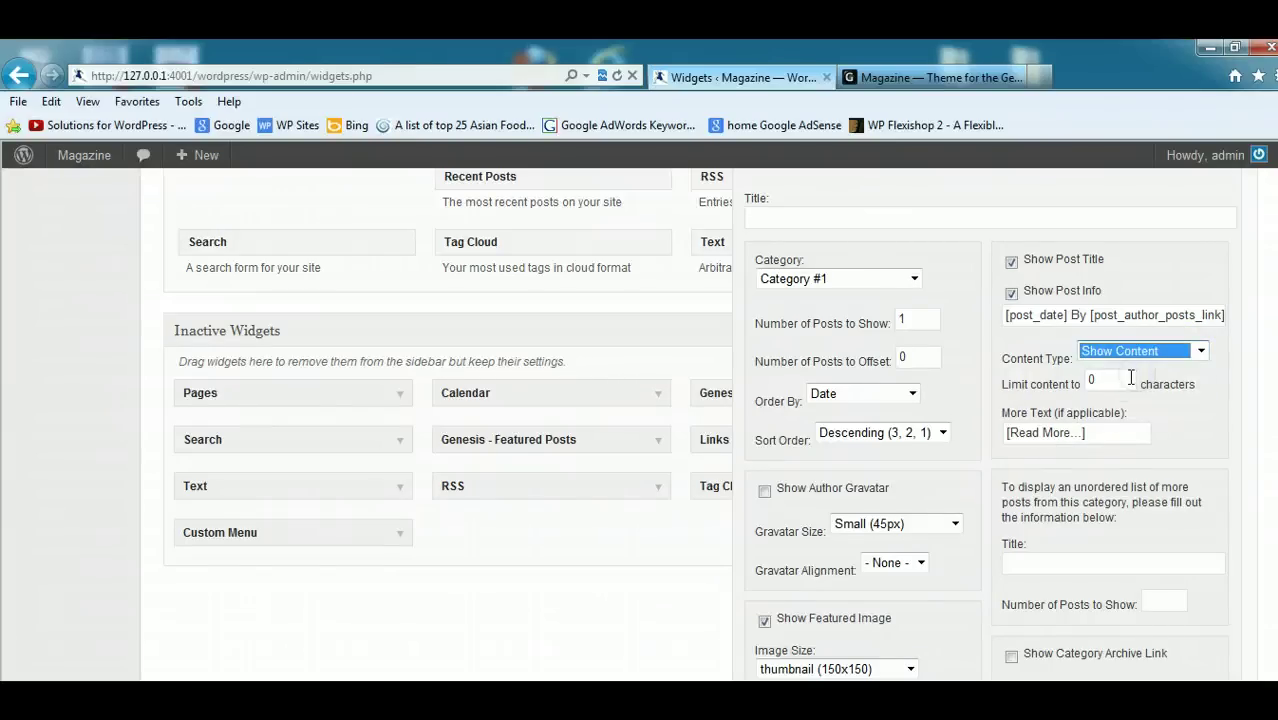
{"action": "left_click_drag", "start_coordinate": [1098, 381], "coordinate": [1058, 378]}
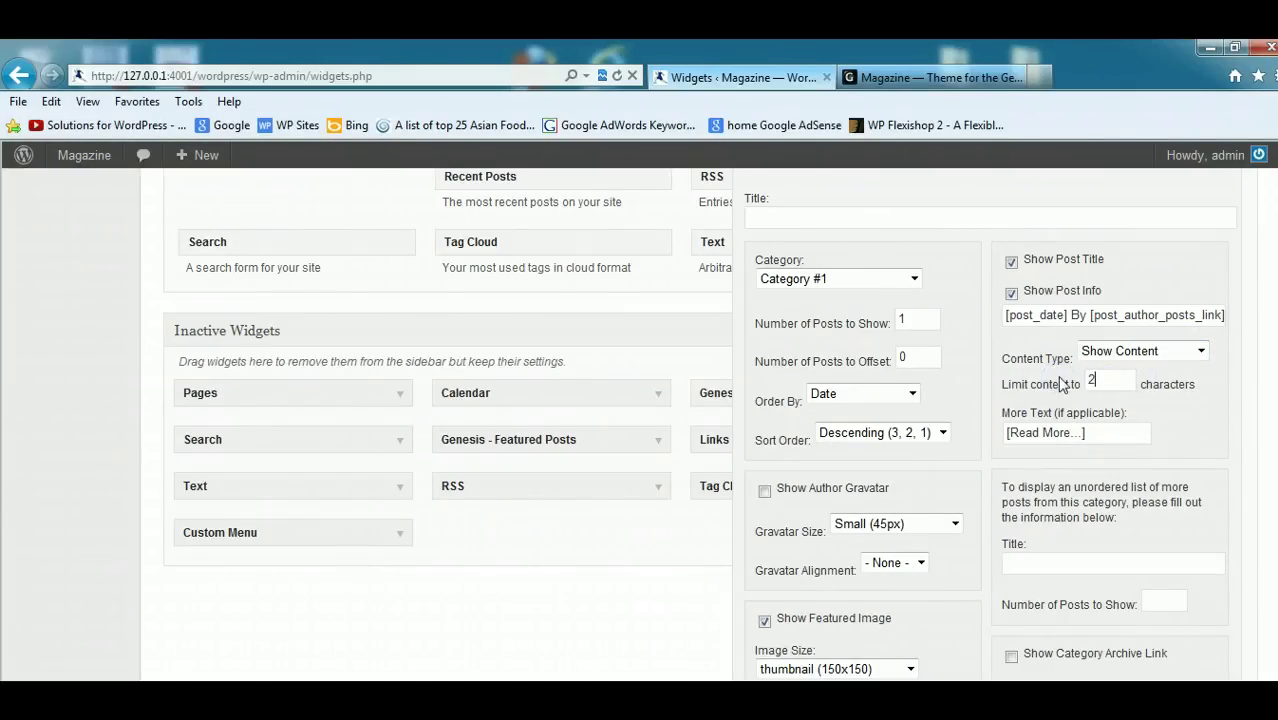
{"action": "scroll", "coordinate": [1219, 508], "scroll_direction": "down", "scroll_amount": 5}
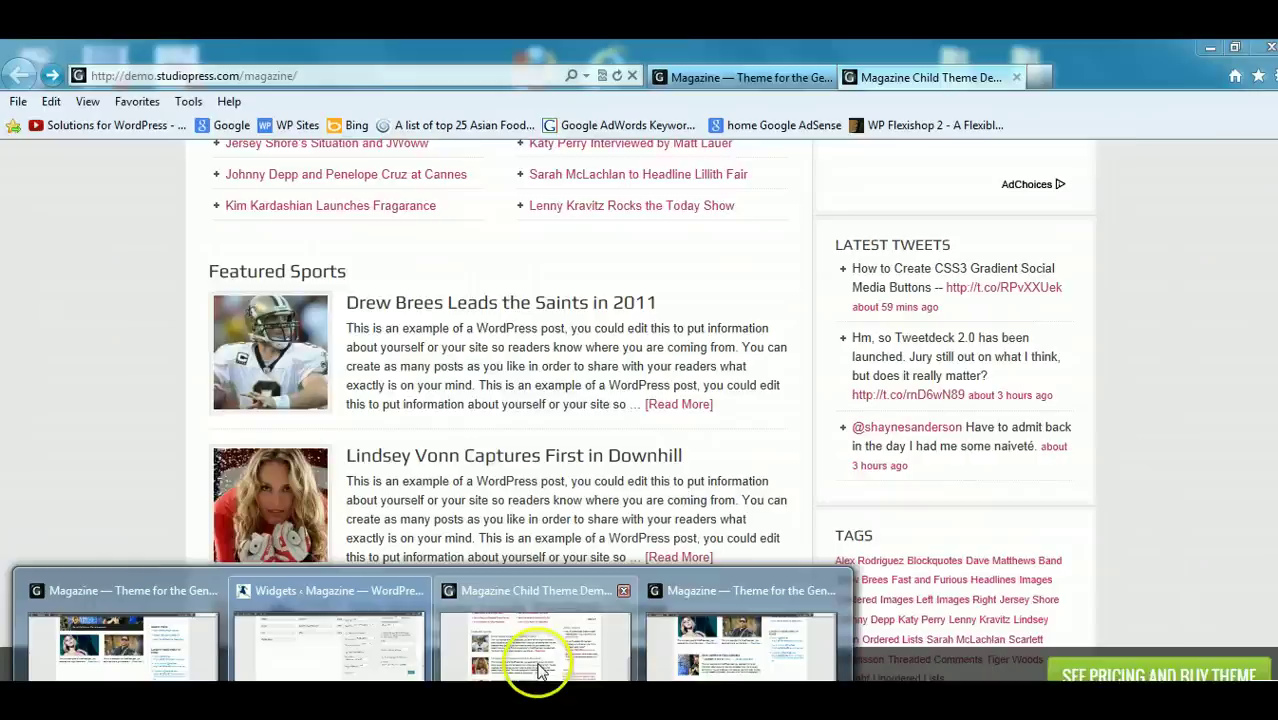
Reload the site's home page and check how the bottom post displays with the Show Content setting.
{"action": "left_click", "coordinate": [742, 610]}
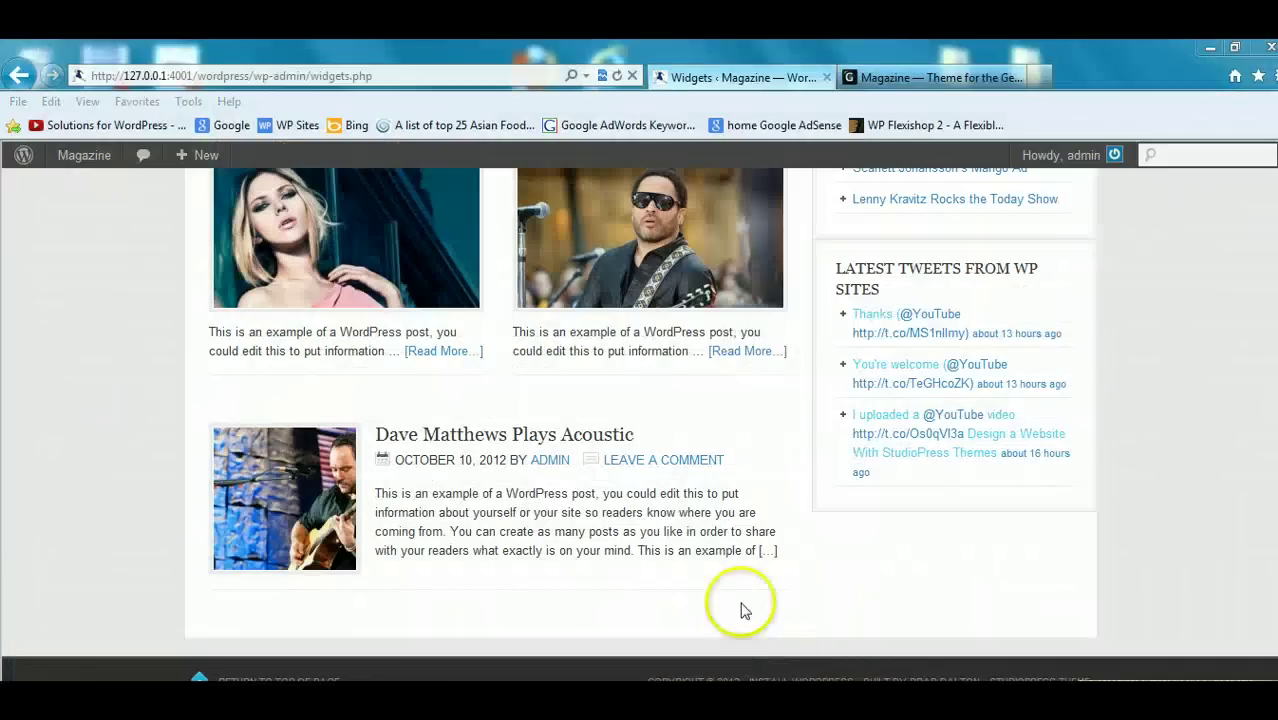
{"action": "left_click", "coordinate": [616, 76]}
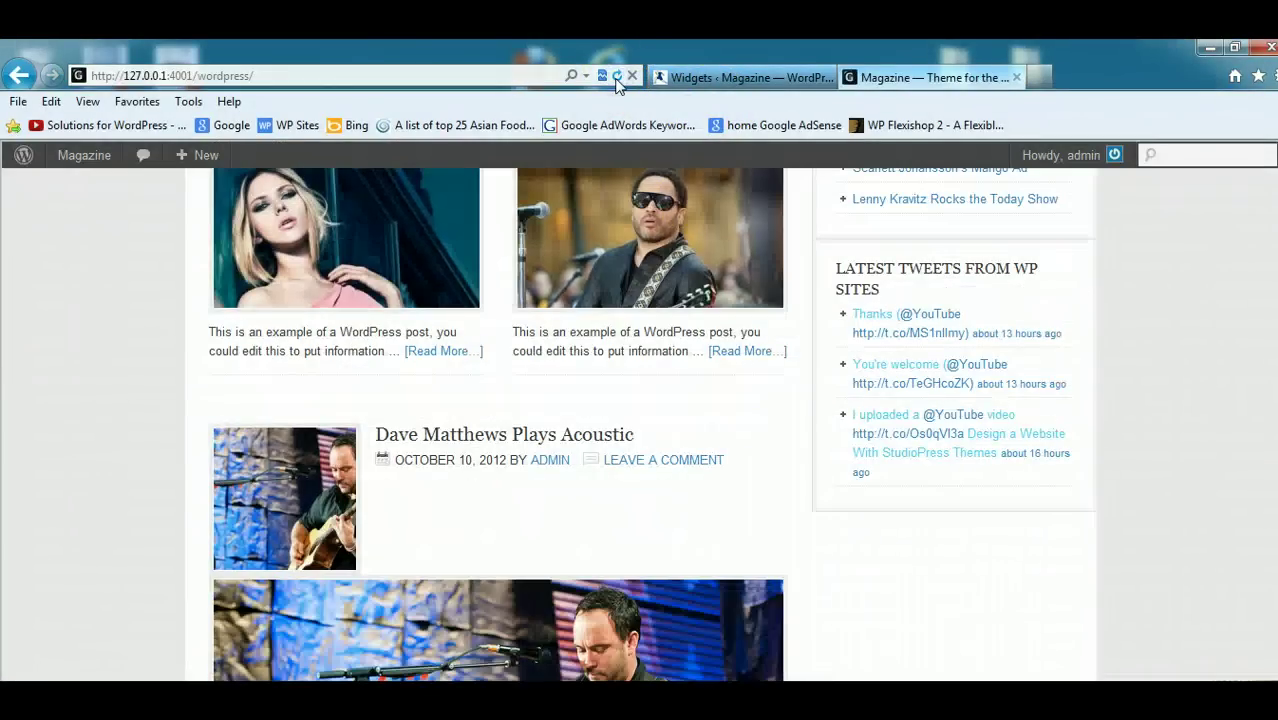
{"action": "scroll", "coordinate": [640, 420], "scroll_direction": "down", "scroll_amount": 3}
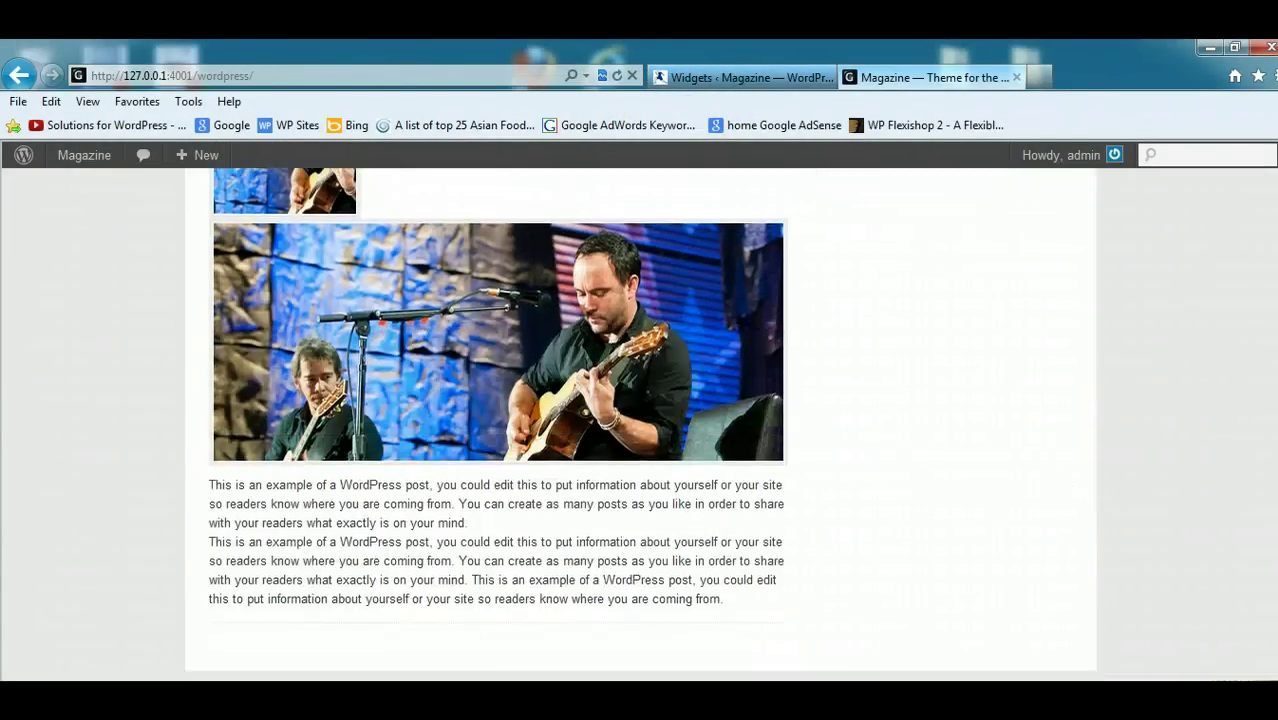
{"action": "scroll", "coordinate": [640, 420], "scroll_direction": "up", "scroll_amount": 5}
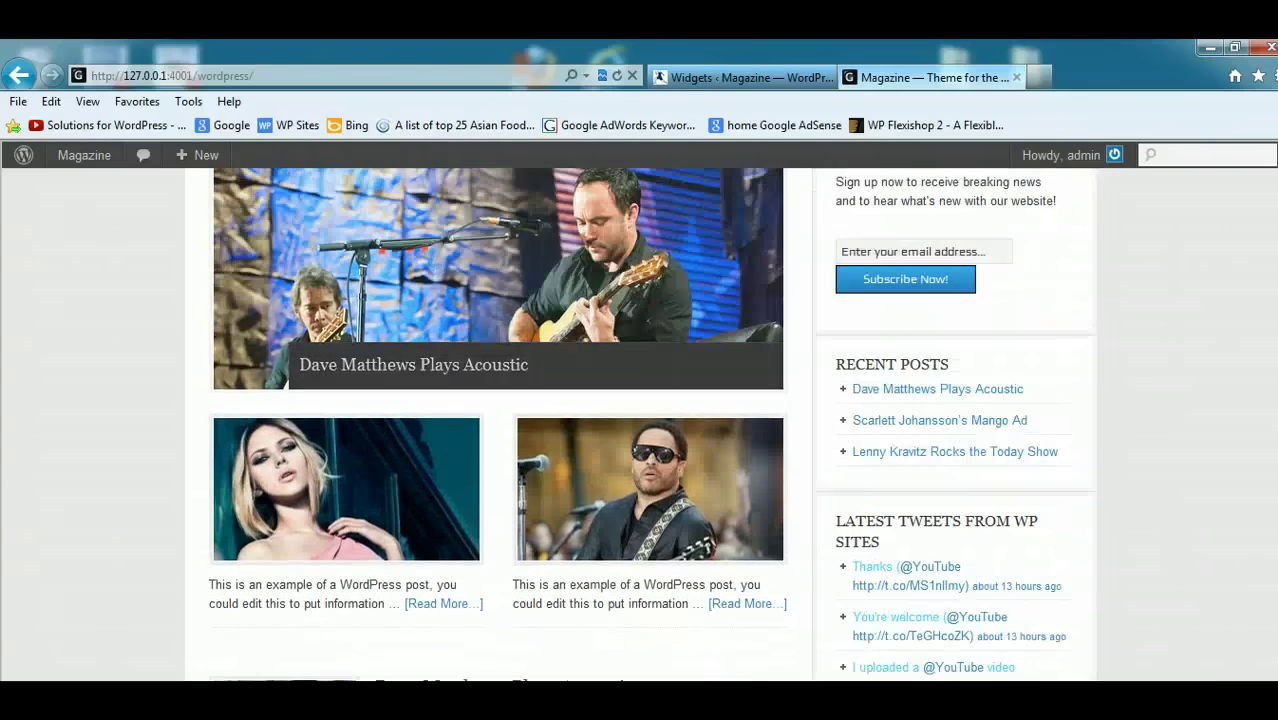
{"action": "scroll", "coordinate": [640, 420], "scroll_direction": "down", "scroll_amount": 3}
{"action": "scroll", "coordinate": [640, 420], "scroll_direction": "down", "scroll_amount": 2}
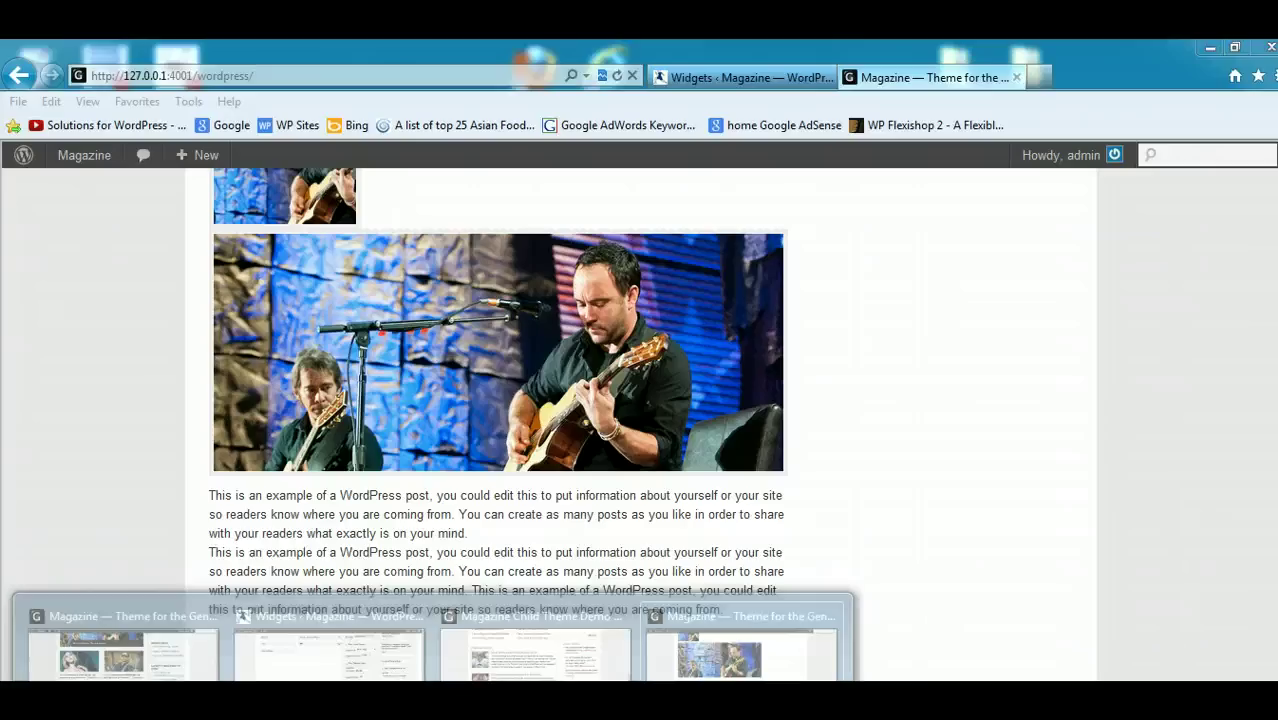
Disable Show Post Info in the Home Bottom Featured Posts widget, limit the content to 100 characters, and save it.
{"action": "left_click", "coordinate": [318, 670]}
{"action": "scroll", "coordinate": [640, 420], "scroll_direction": "up", "scroll_amount": 3}
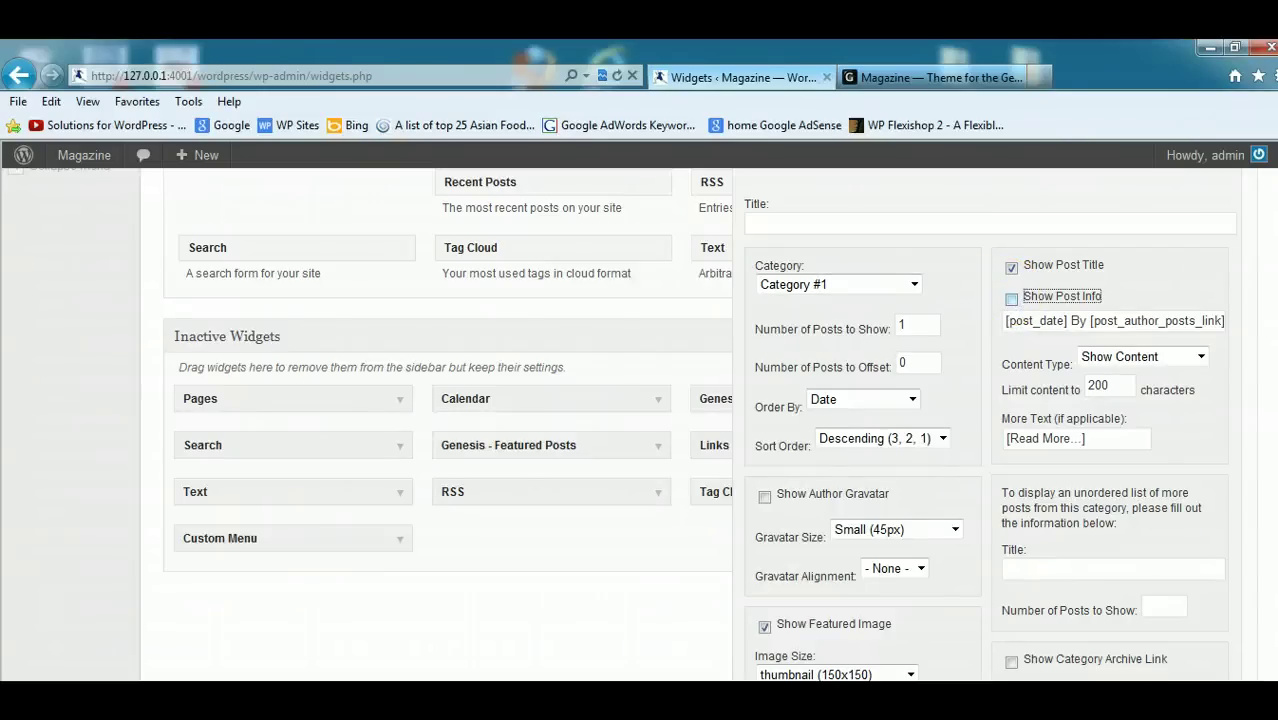
{"action": "scroll", "coordinate": [1093, 305], "scroll_direction": "down", "scroll_amount": 2}
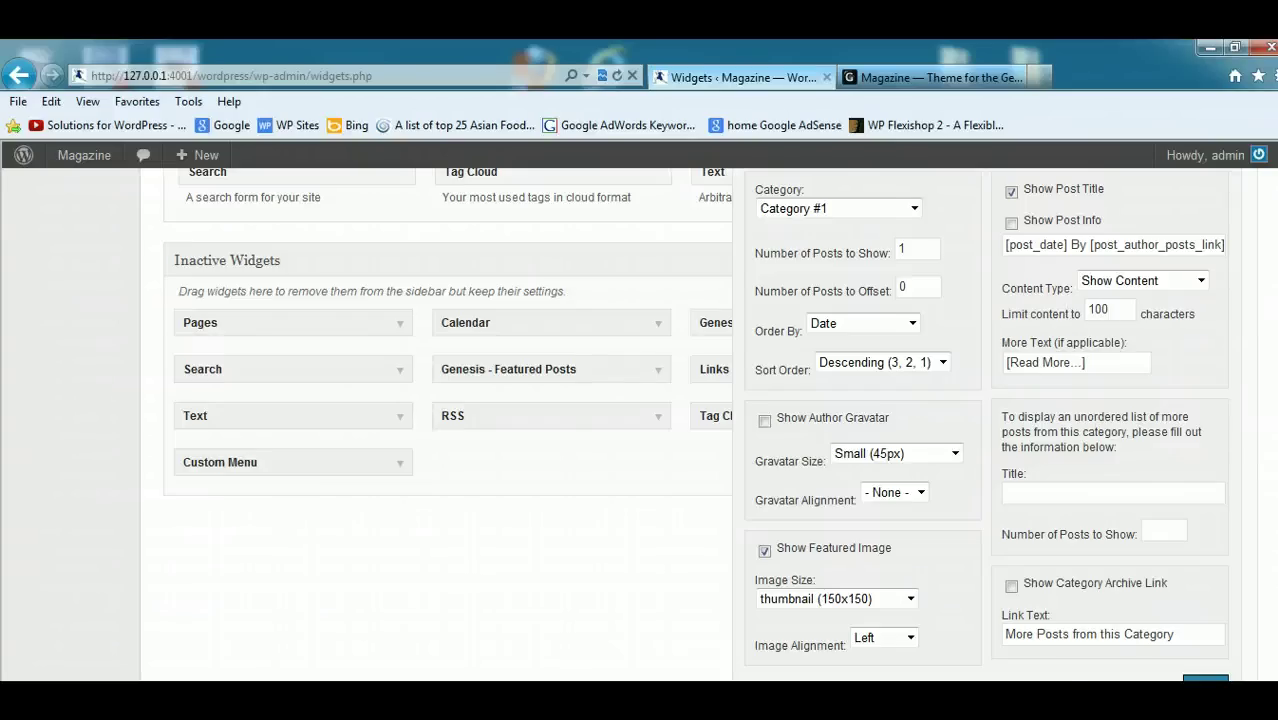
{"action": "scroll", "coordinate": [1210, 579], "scroll_direction": "down", "scroll_amount": 3}
{"action": "left_click", "coordinate": [1213, 574]}
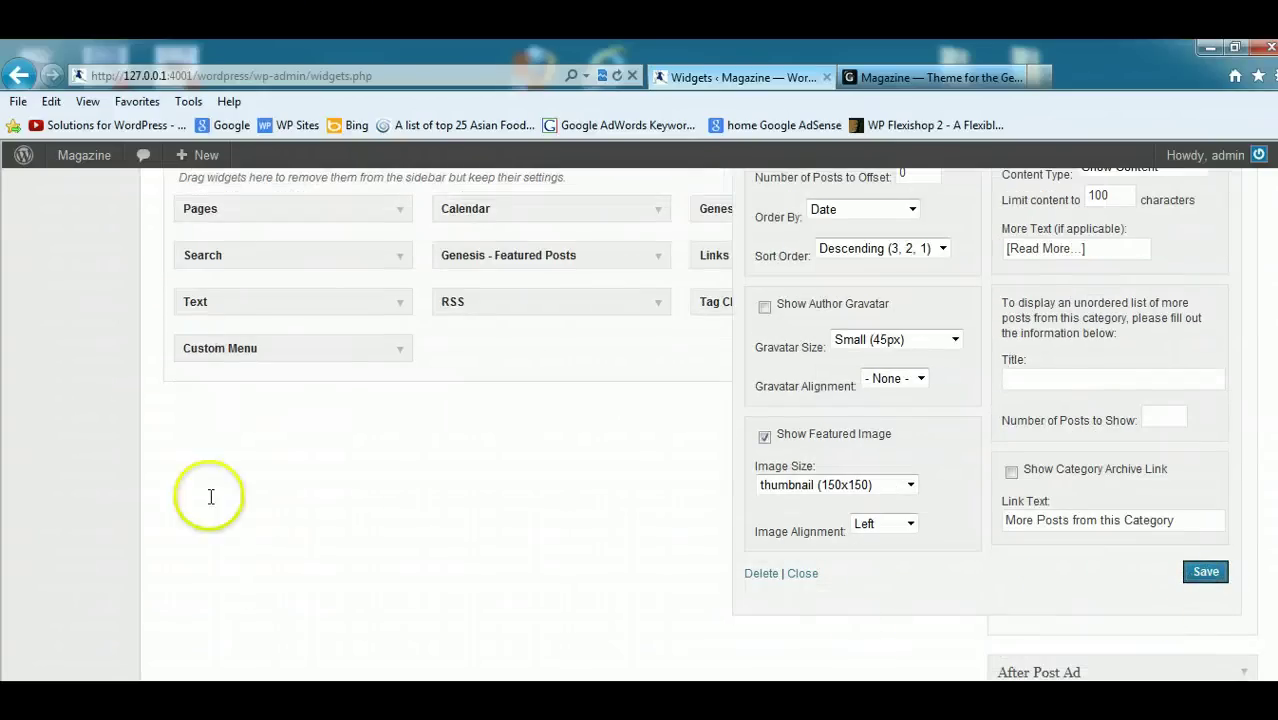
Test the bottom post's Read More link on the home page and compare the post layout with the demo's Featured Sports section.
{"action": "key", "text": "ctrl+Tab"}
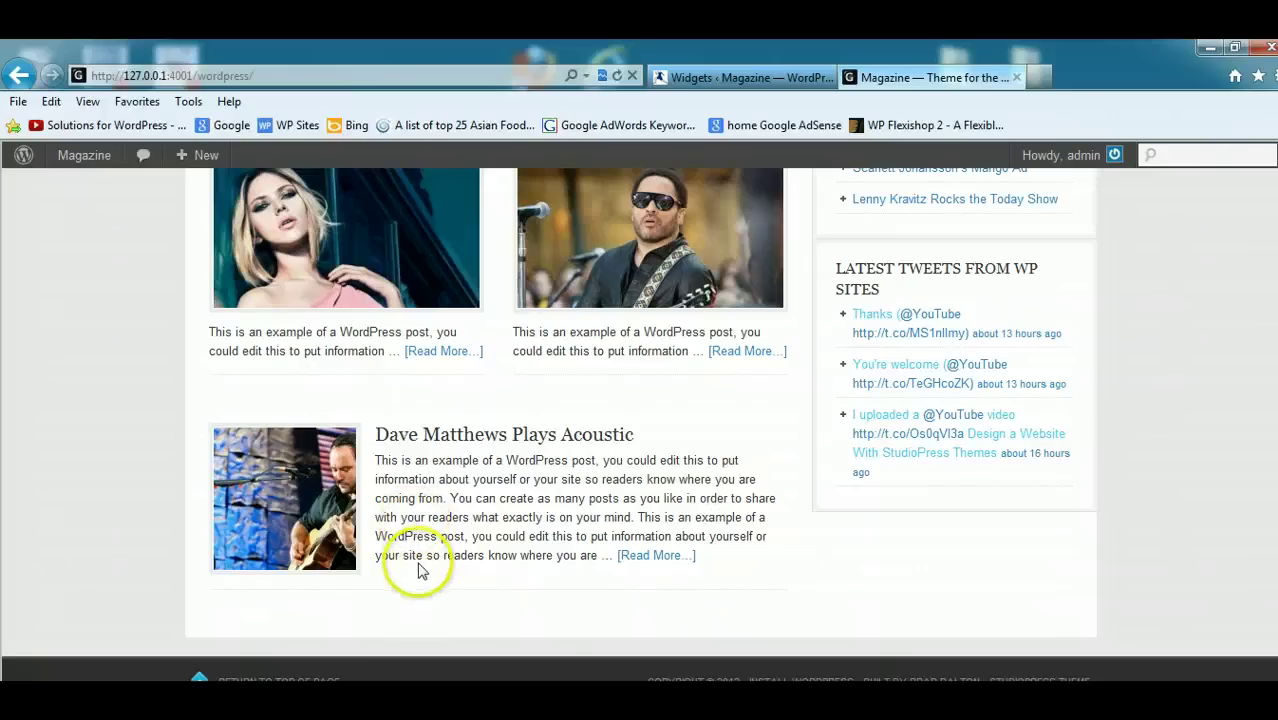
{"action": "left_click", "coordinate": [655, 557]}
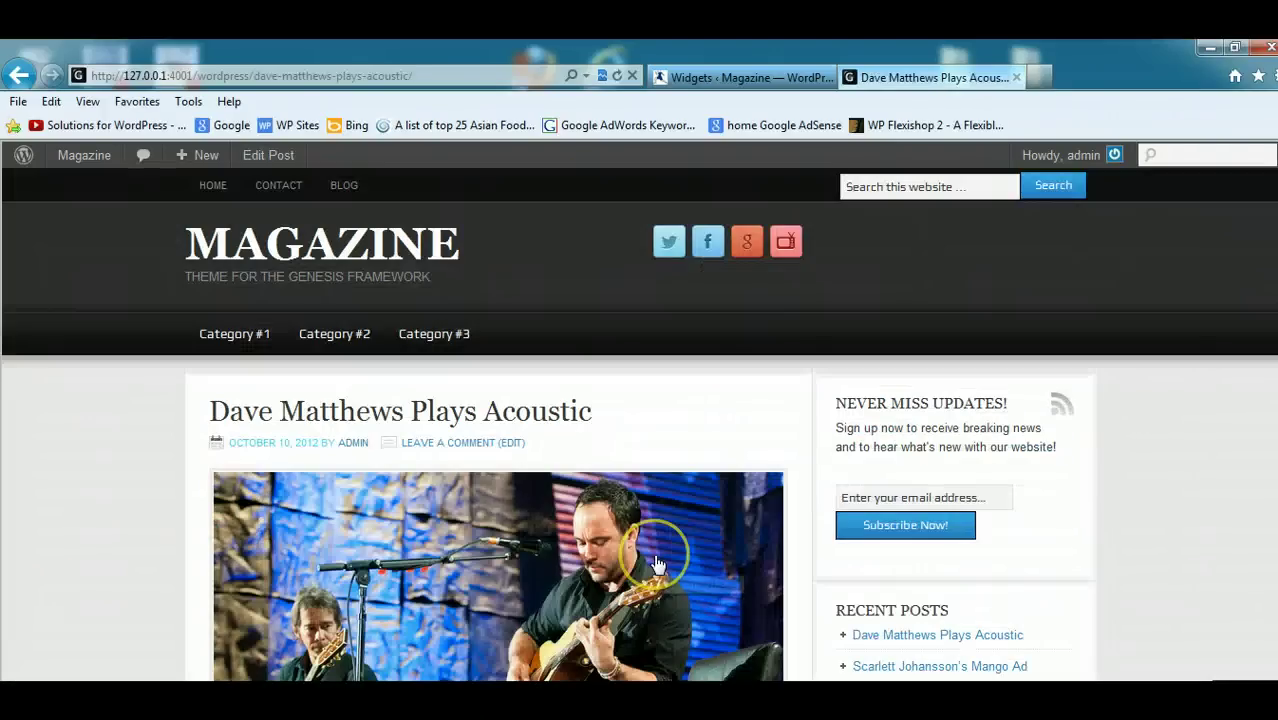
{"action": "scroll", "coordinate": [640, 420], "scroll_direction": "down", "scroll_amount": 5}
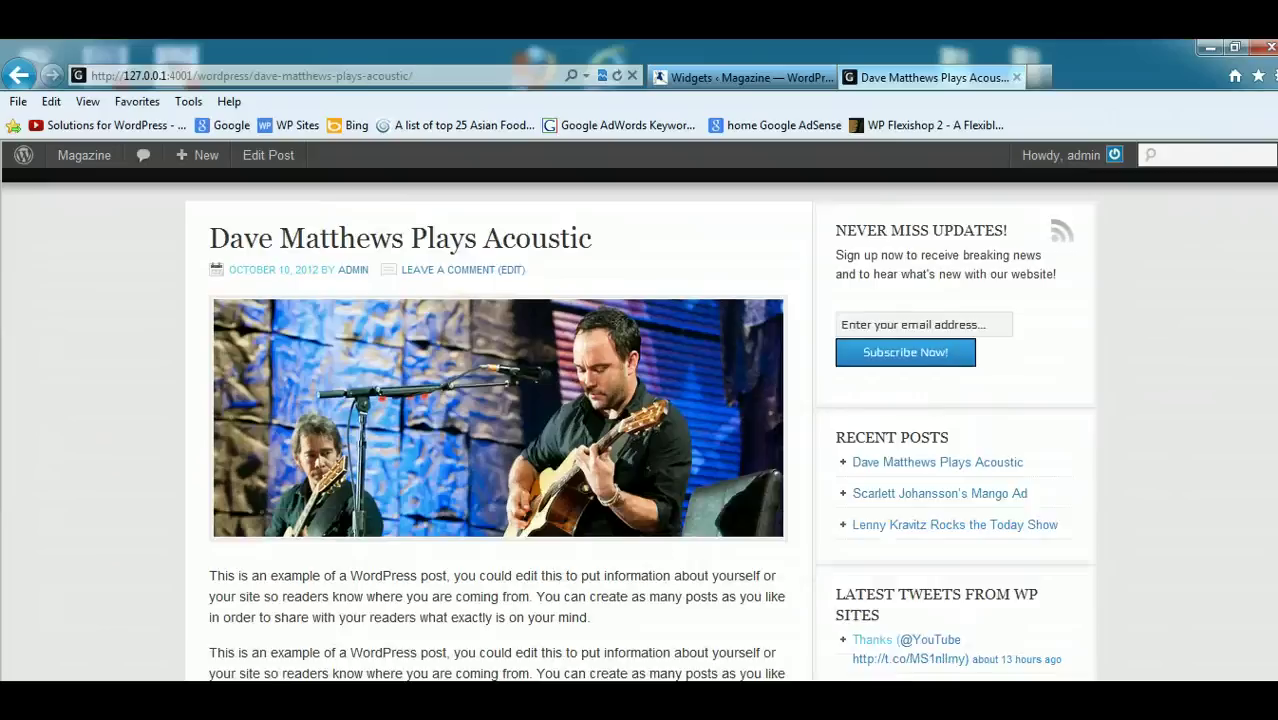
{"action": "scroll", "coordinate": [640, 420], "scroll_direction": "up", "scroll_amount": 5}
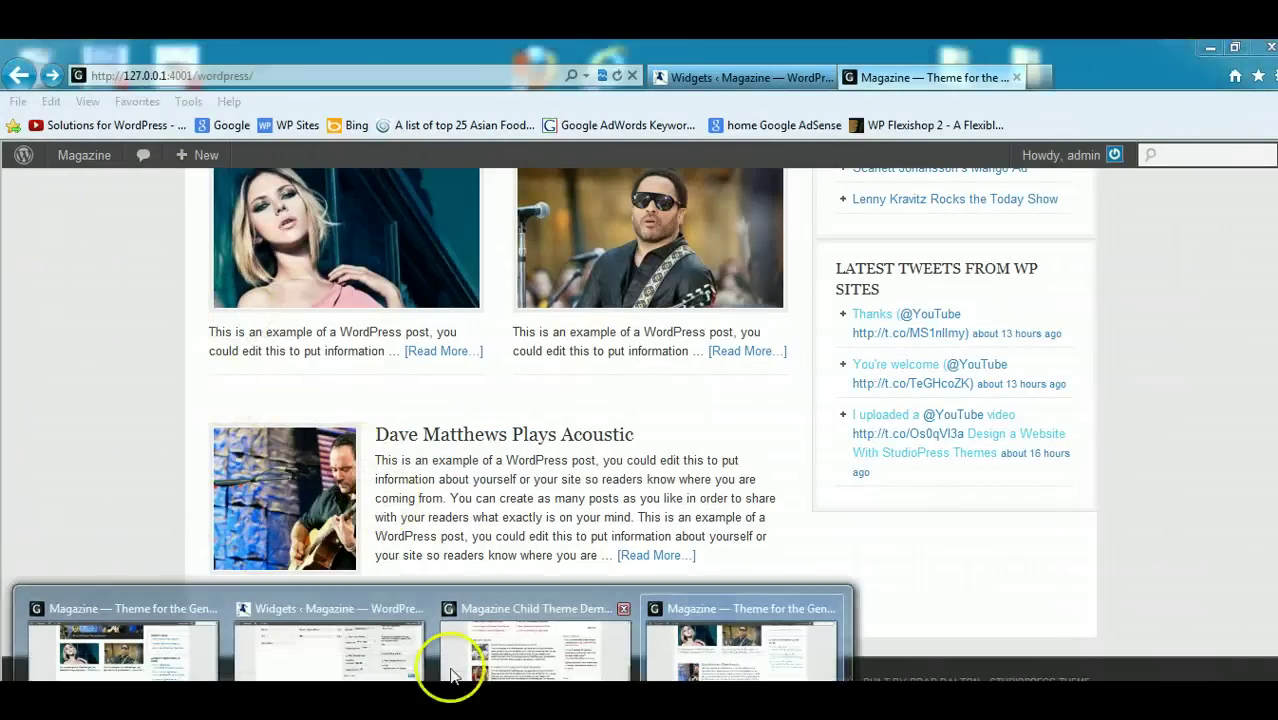
{"action": "left_click", "coordinate": [470, 650]}
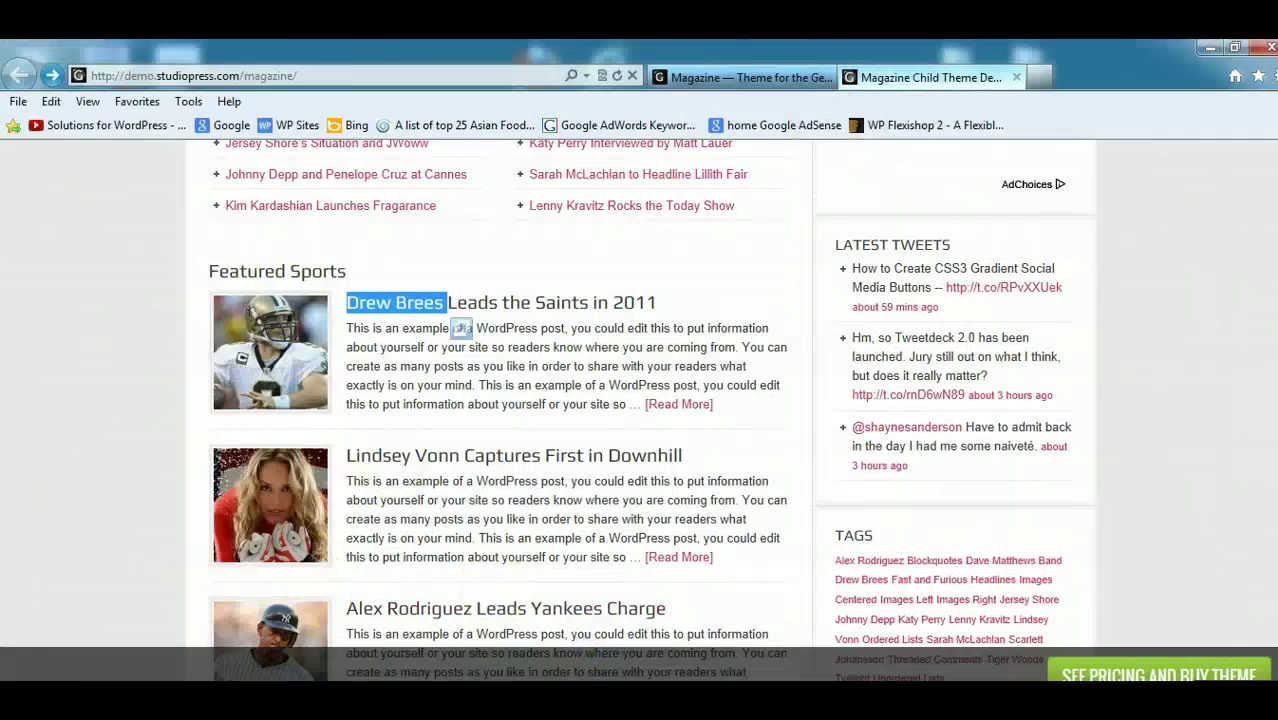
{"action": "left_click", "coordinate": [1210, 48]}
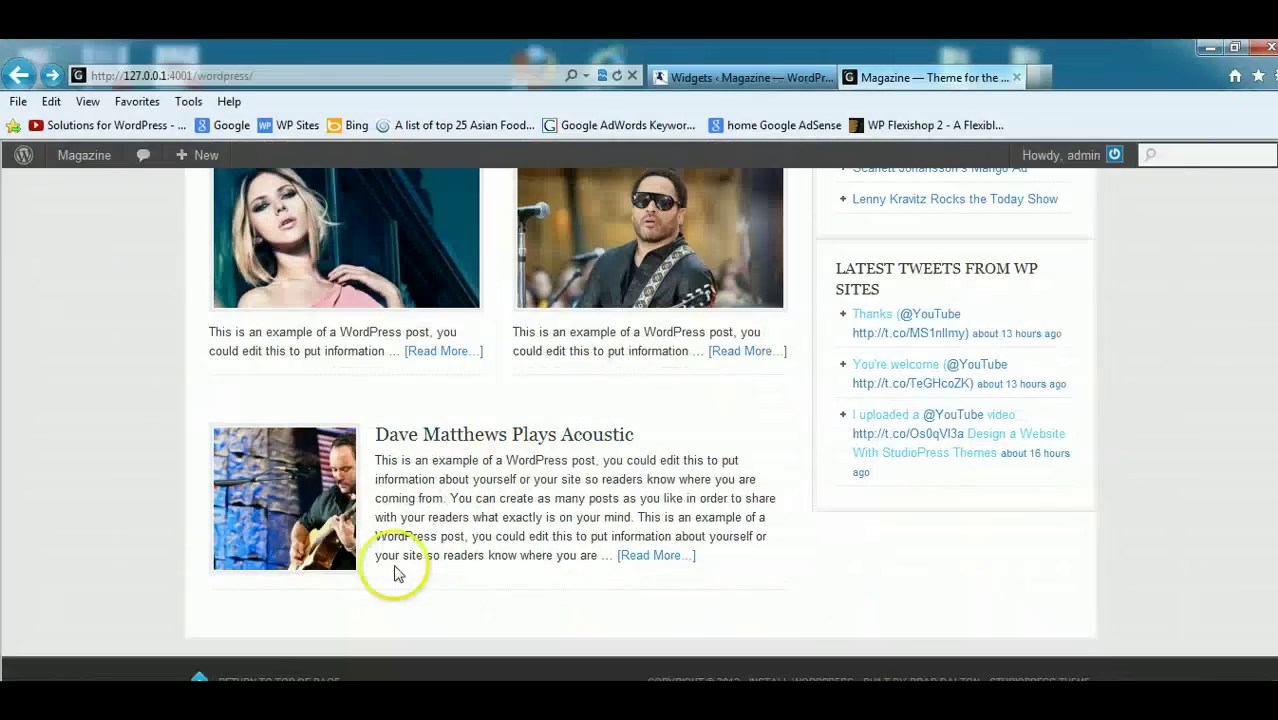
Save the Home Bottom Featured Posts widget with one post and Show Content Limit at 400 characters, and close it.
{"action": "left_click", "coordinate": [433, 700]}
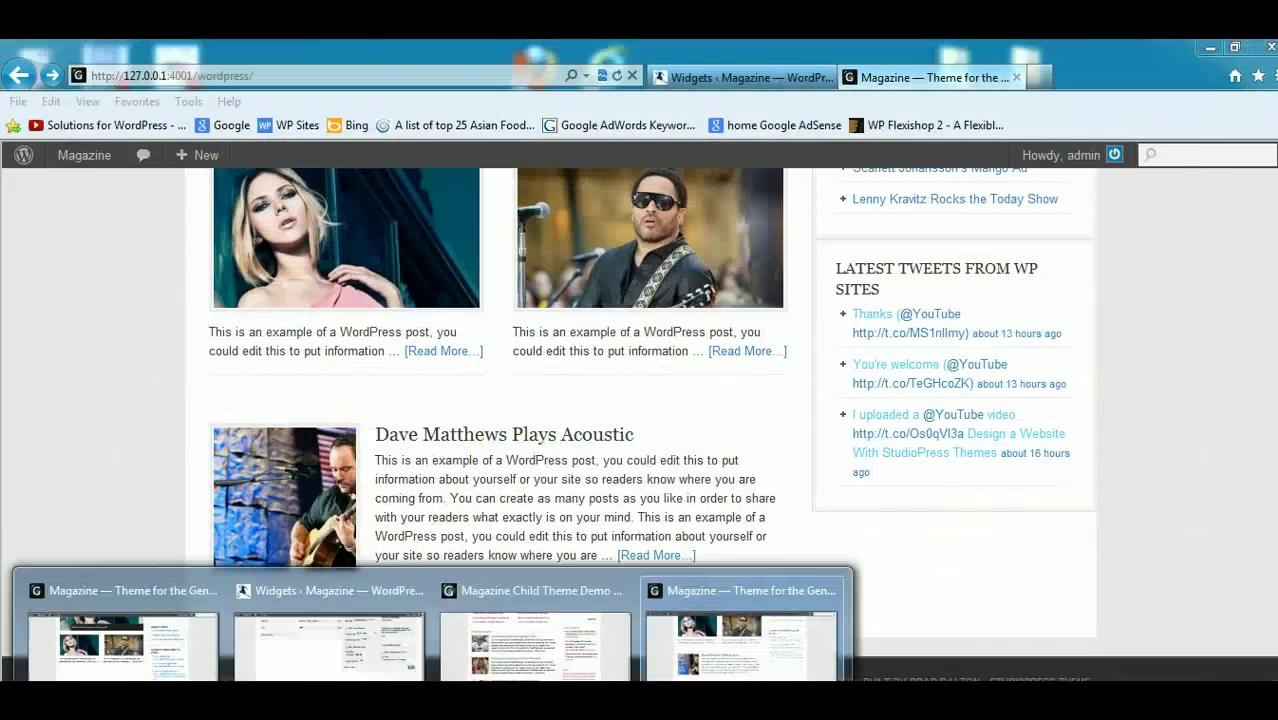
{"action": "left_click", "coordinate": [258, 676]}
{"action": "scroll", "coordinate": [280, 660], "scroll_direction": "up", "scroll_amount": 3}
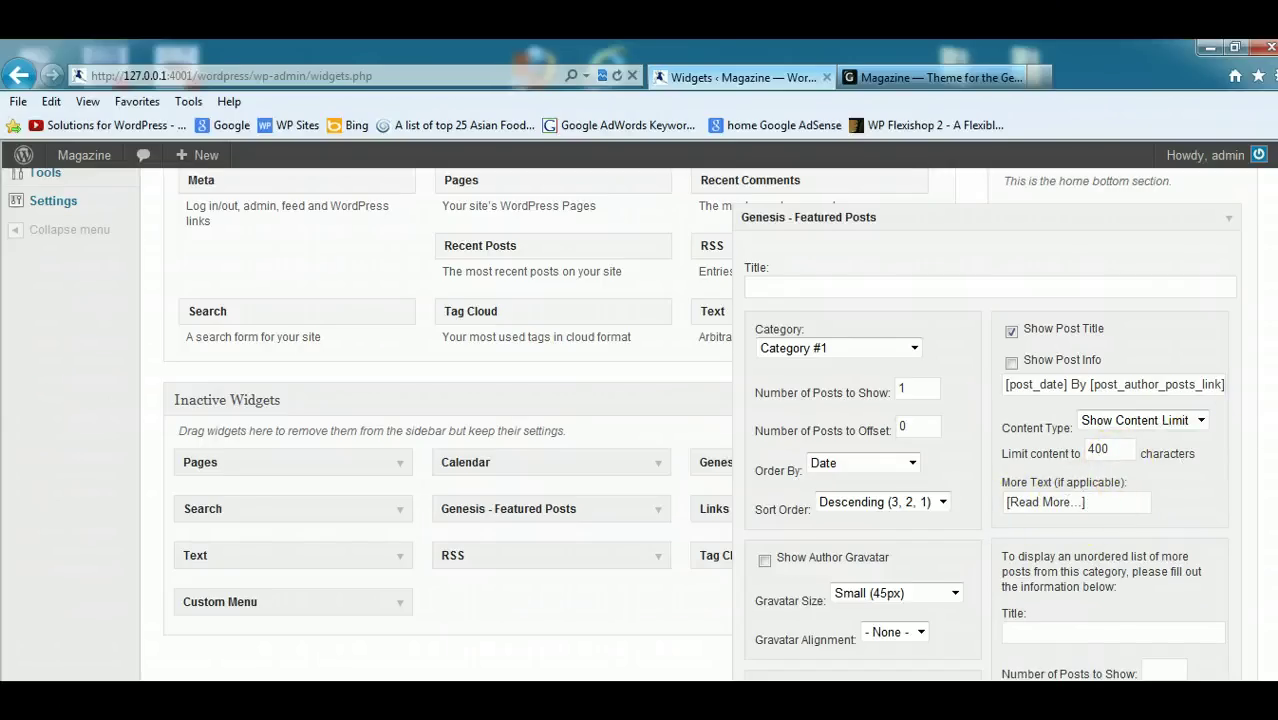
{"action": "scroll", "coordinate": [624, 424], "scroll_direction": "down", "scroll_amount": 1}
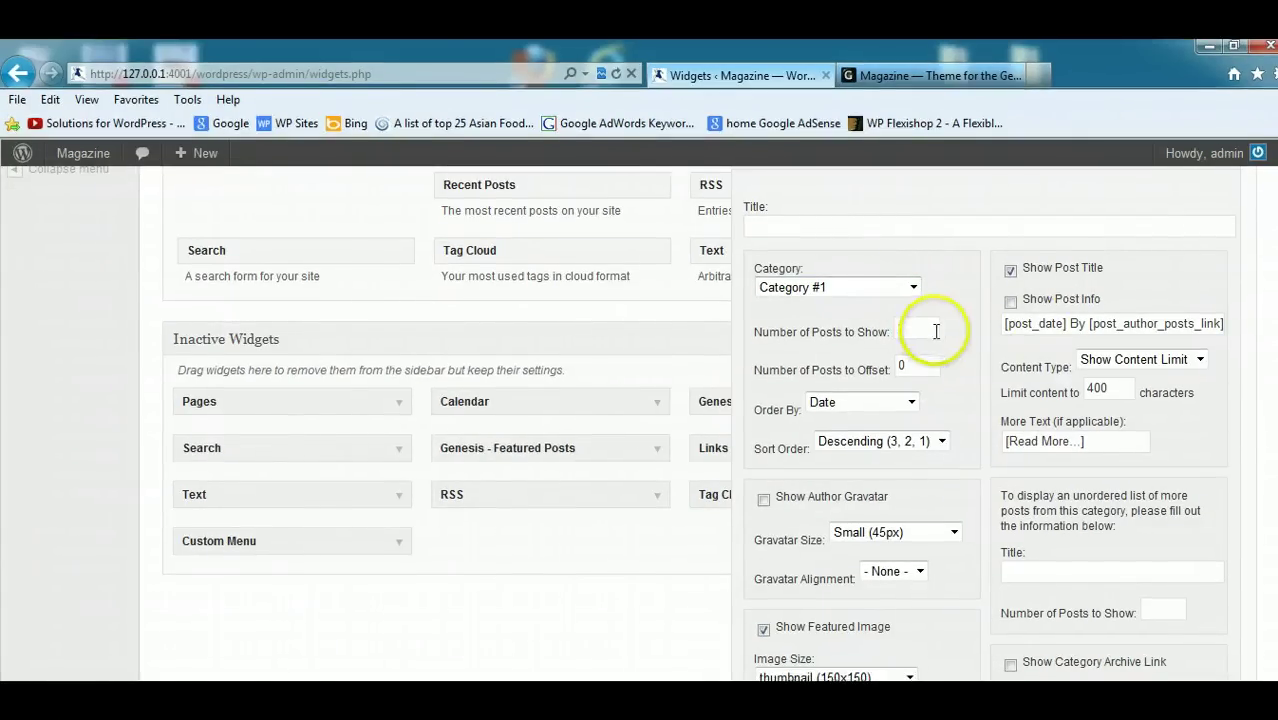
{"action": "scroll", "coordinate": [630, 424], "scroll_direction": "down", "scroll_amount": 1}
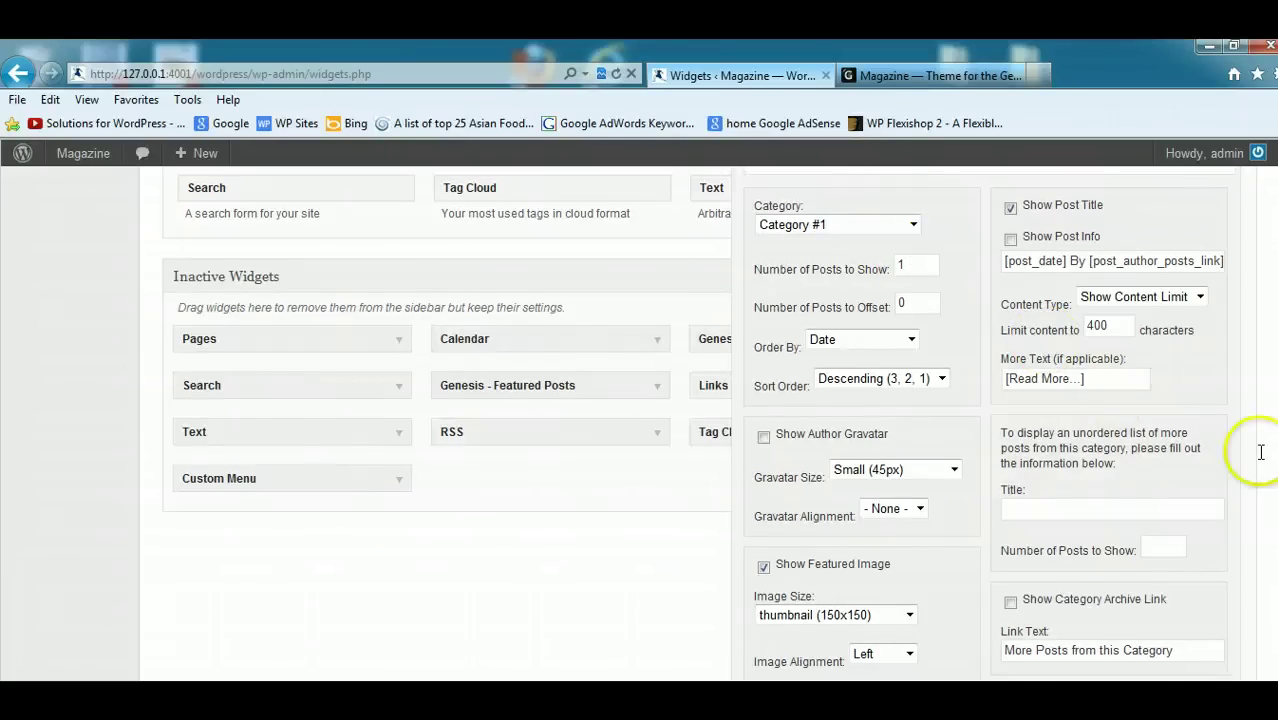
{"action": "scroll", "coordinate": [640, 420], "scroll_direction": "down", "scroll_amount": 2}
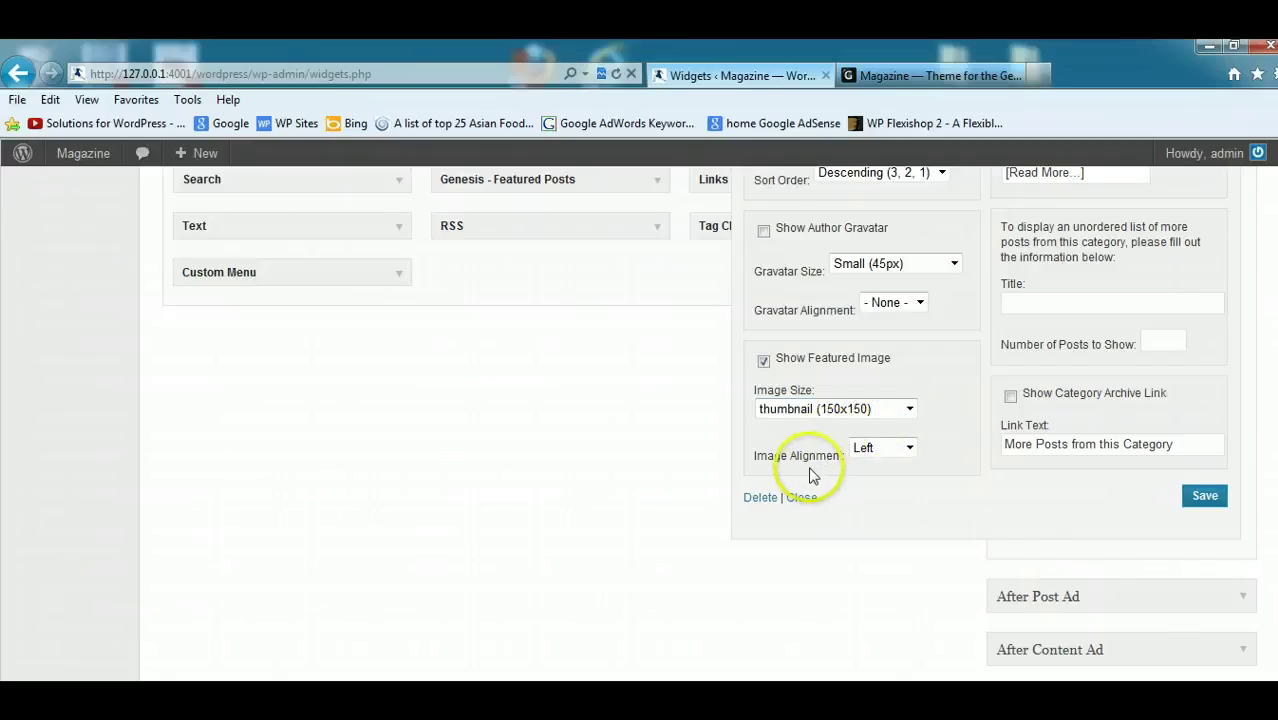
{"action": "left_click", "coordinate": [1205, 495]}
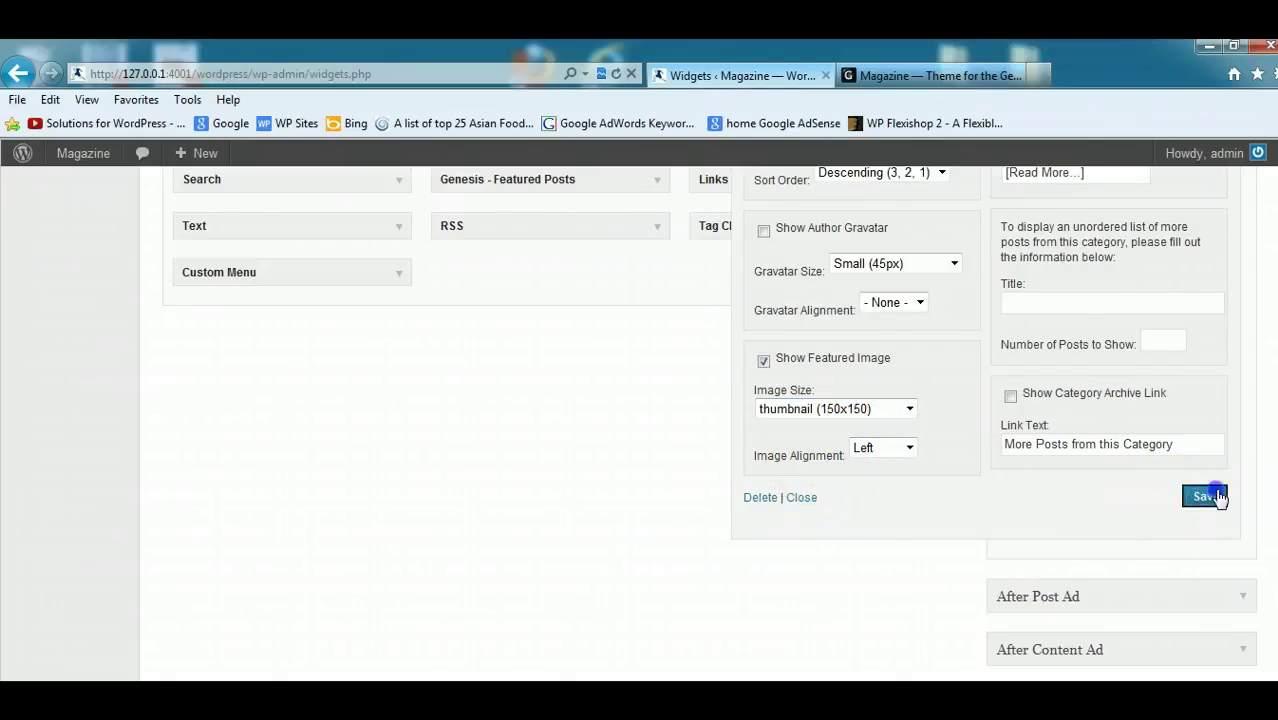
{"action": "left_click", "coordinate": [801, 497]}
Add a second Genesis - Featured Posts widget below the existing one in Home Bottom and open its settings.
{"action": "scroll", "coordinate": [964, 494], "scroll_direction": "up", "scroll_amount": 5}
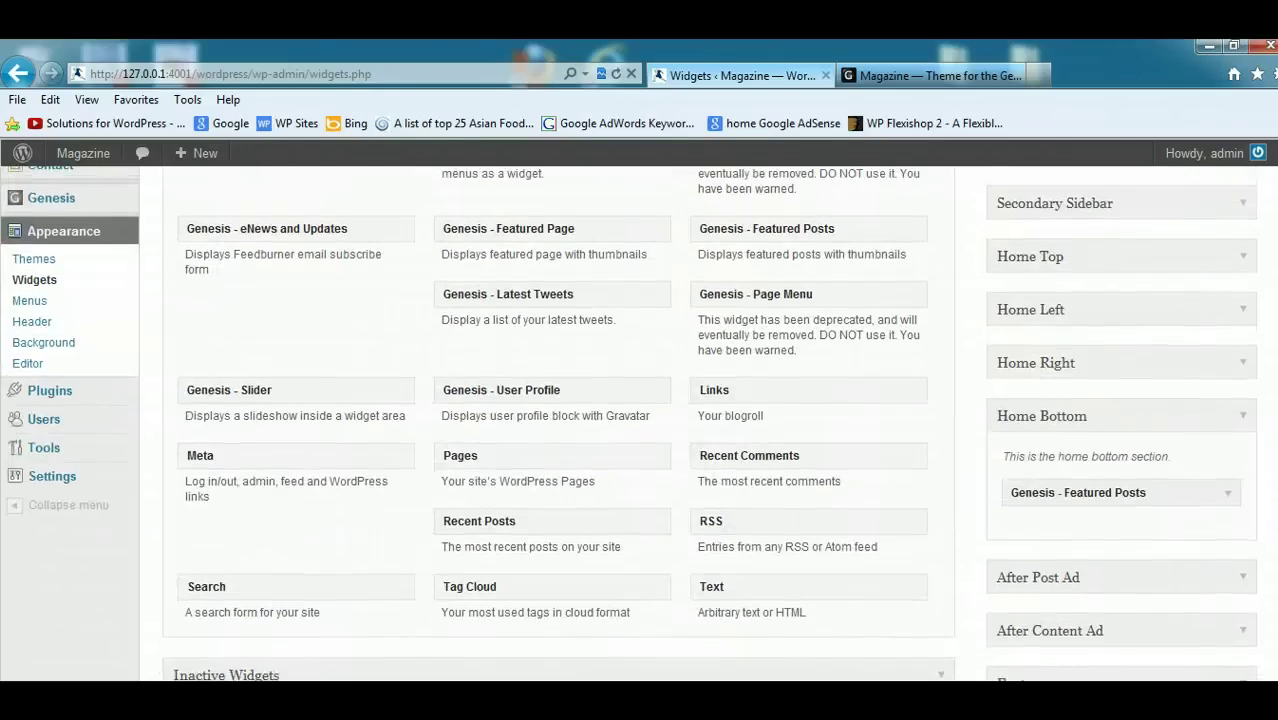
{"action": "scroll", "coordinate": [628, 423], "scroll_direction": "down", "scroll_amount": 1}
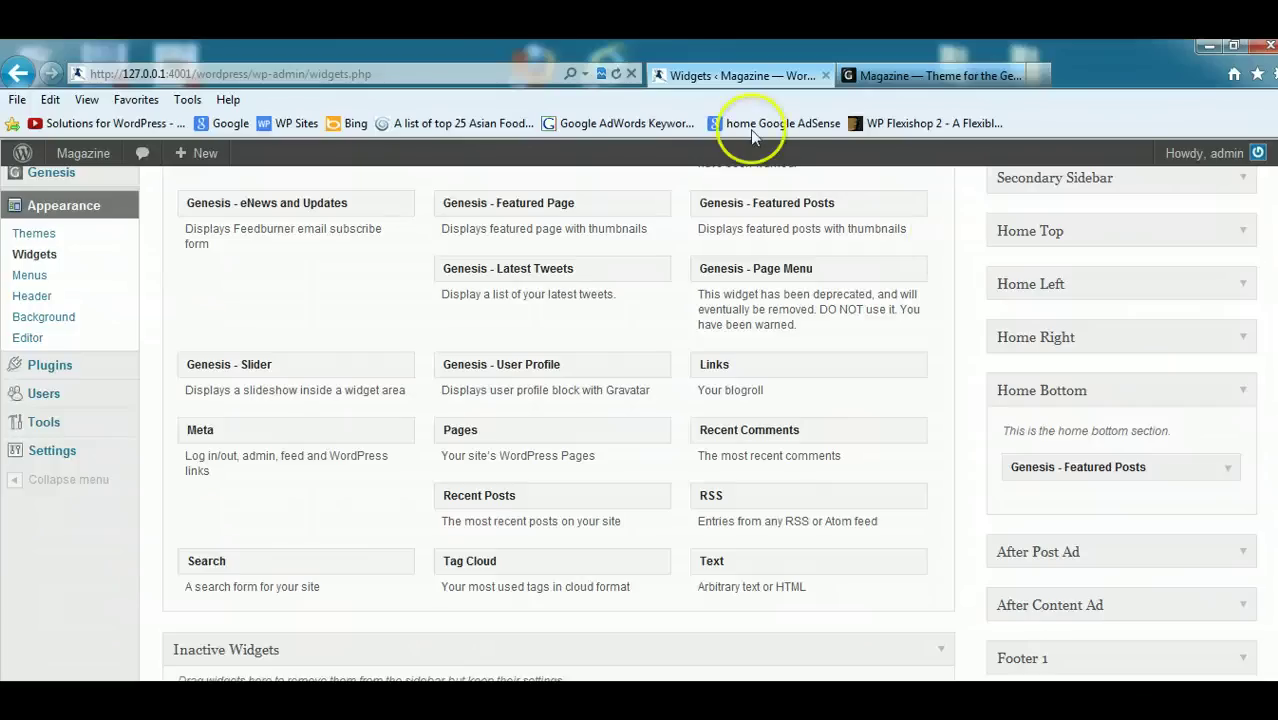
{"action": "left_click_drag", "start_coordinate": [727, 203], "coordinate": [1055, 514]}
{"action": "left_click", "coordinate": [1227, 518]}
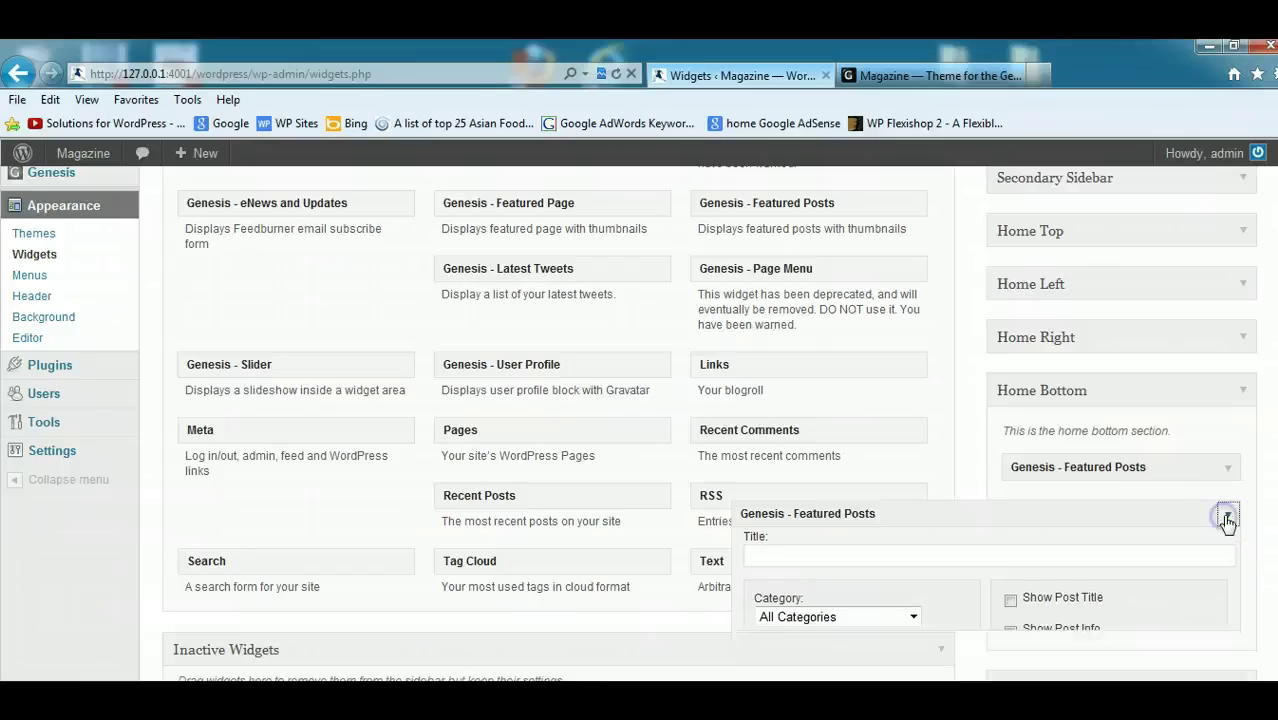
{"action": "left_click_drag", "start_coordinate": [736, 206], "coordinate": [1058, 573]}
Set the new Featured Posts widget's category to Category #3 and enable Show Post Title.
{"action": "scroll", "coordinate": [1135, 543], "scroll_direction": "down", "scroll_amount": 3}
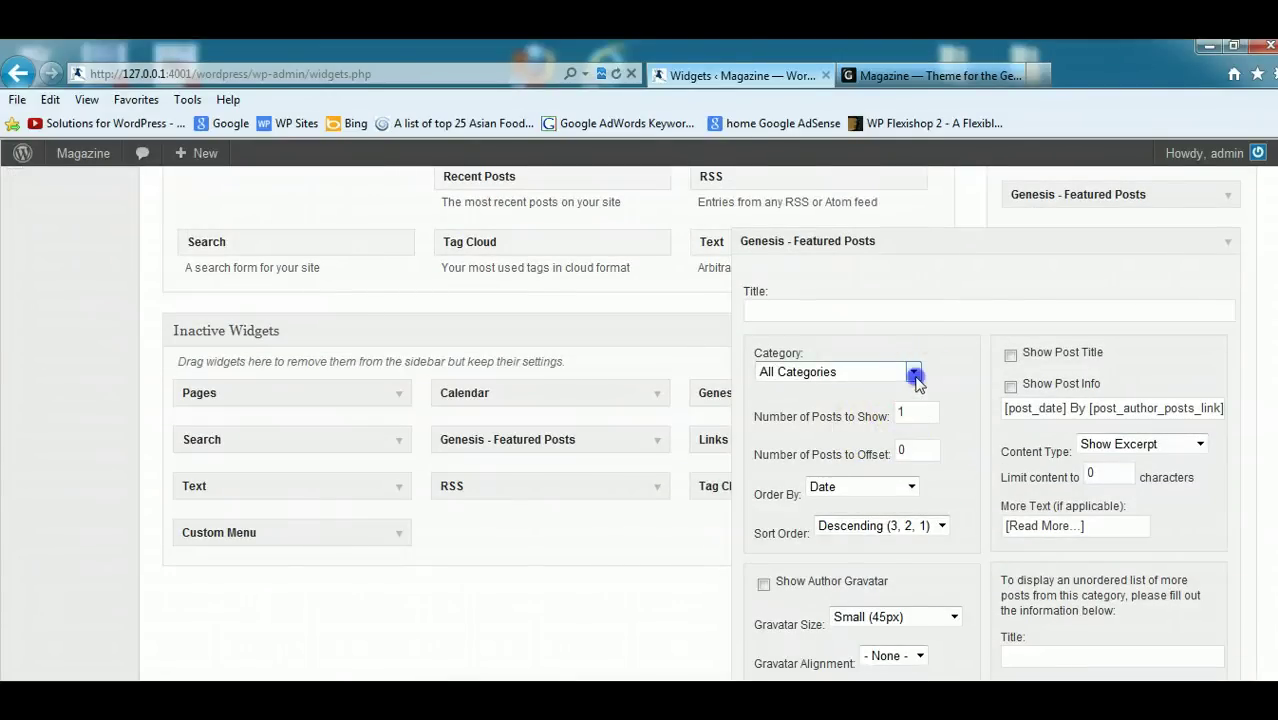
{"action": "left_click", "coordinate": [915, 375]}
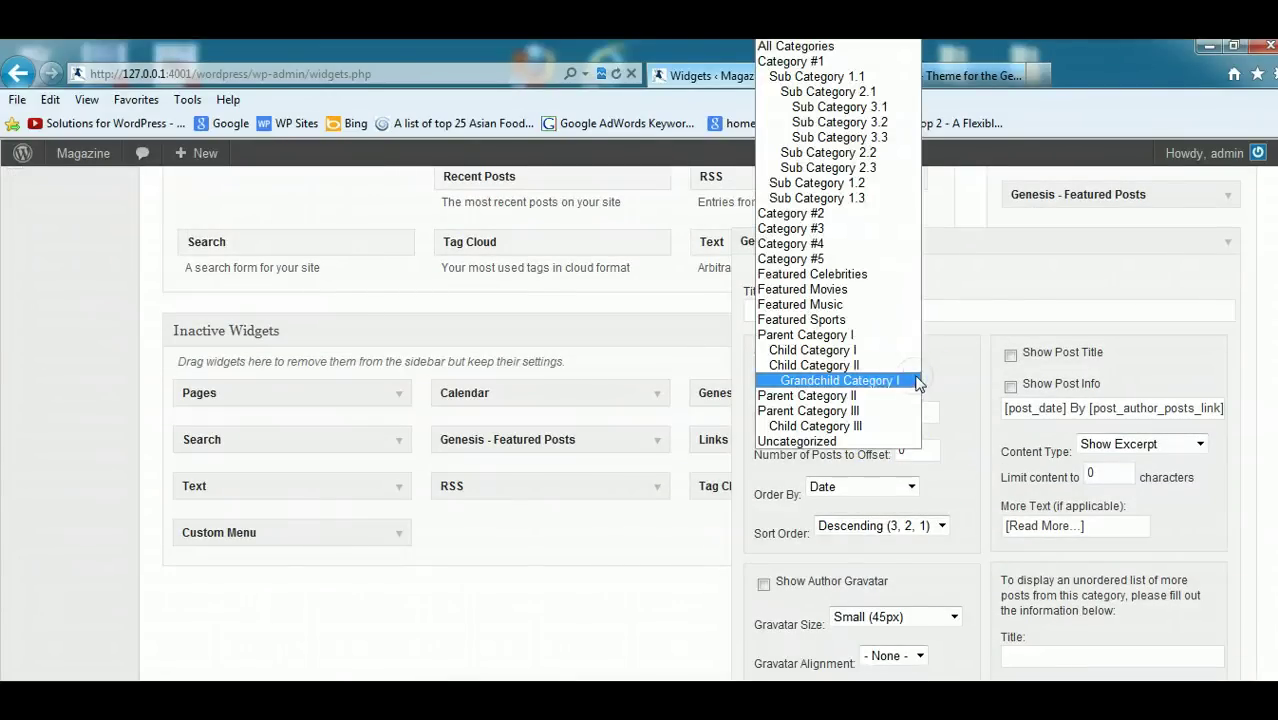
{"action": "left_click", "coordinate": [800, 229]}
{"action": "left_click", "coordinate": [1010, 354]}
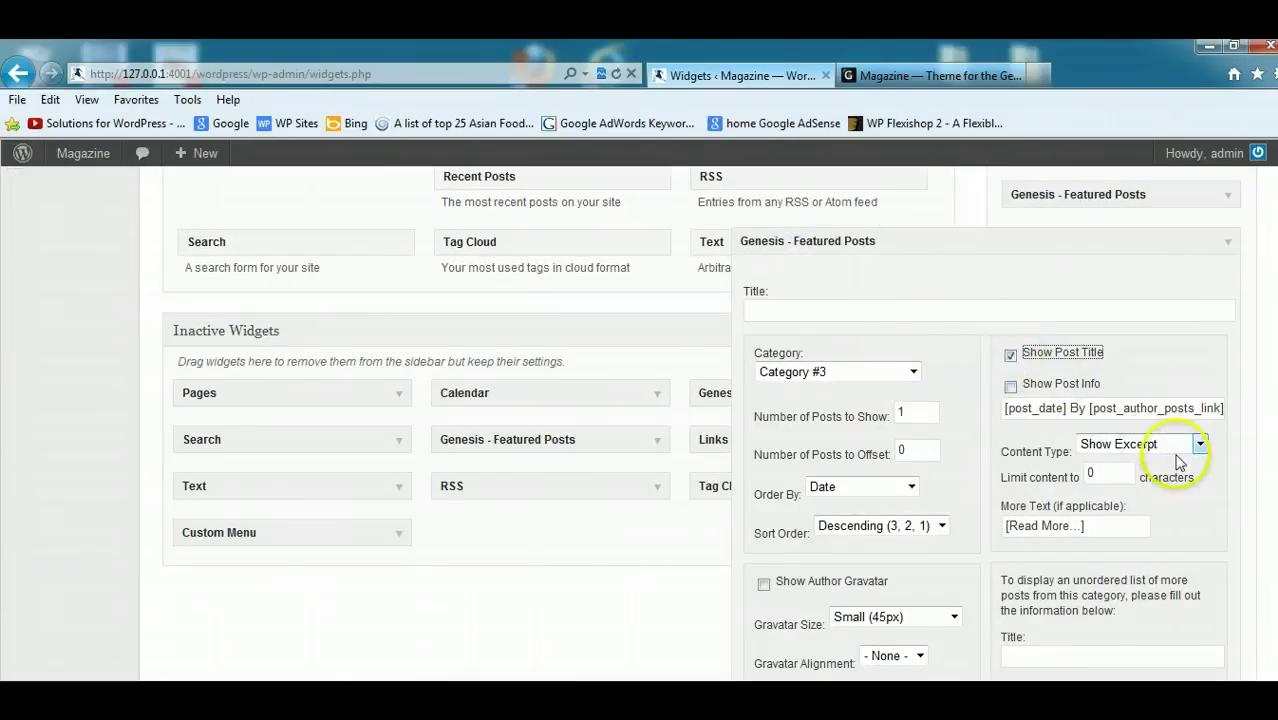
Set the new widget's content type to Show Content Limit and enter its character limit.
{"action": "left_click", "coordinate": [1200, 446]}
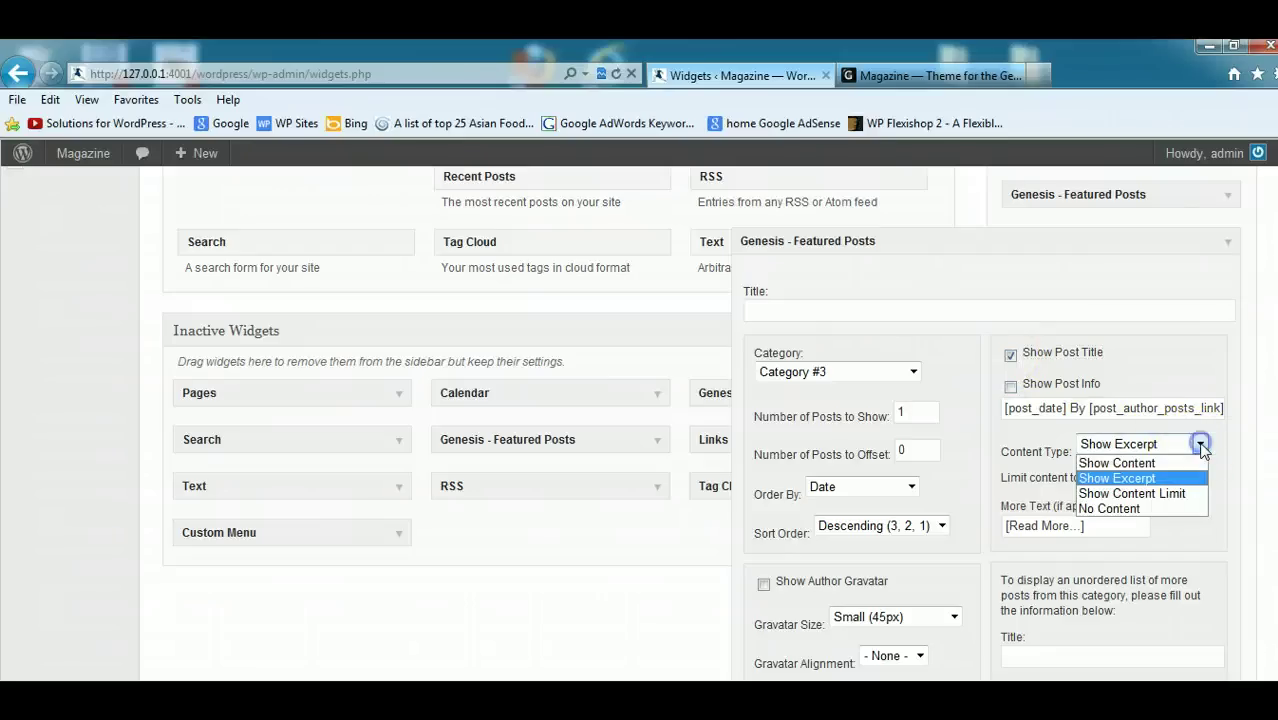
{"action": "left_click", "coordinate": [1172, 494]}
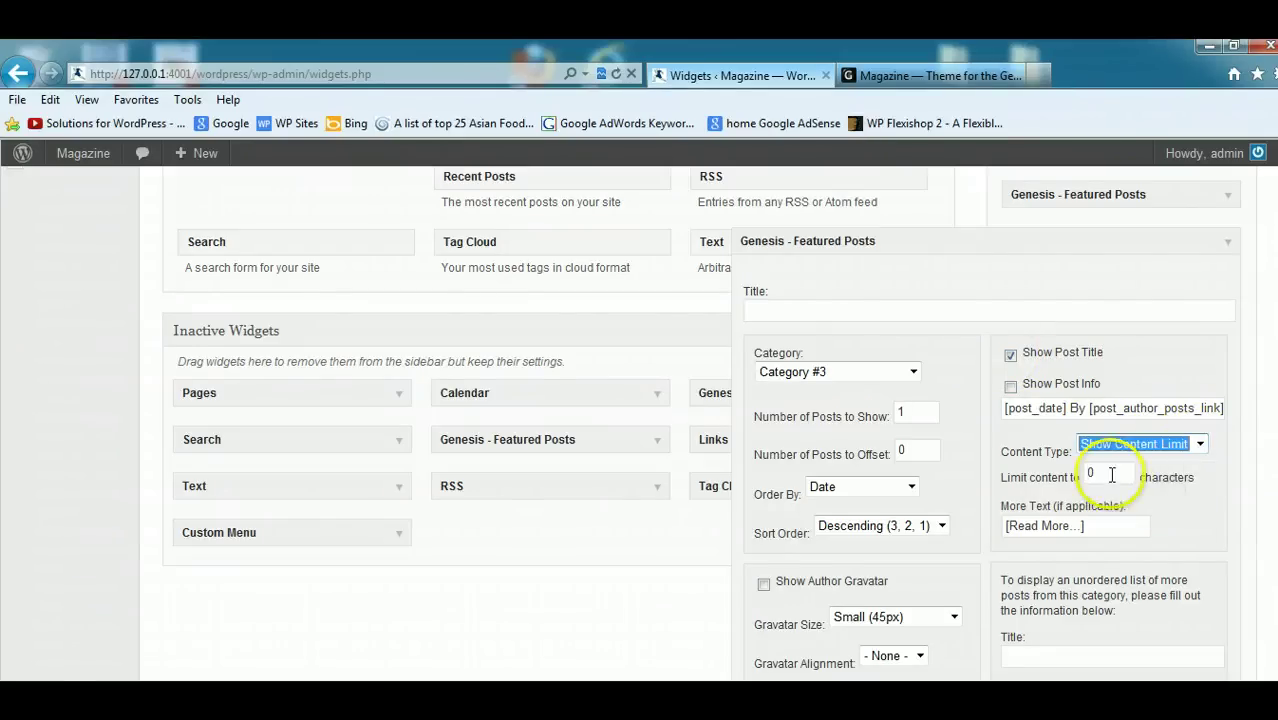
{"action": "left_click", "coordinate": [1011, 459]}
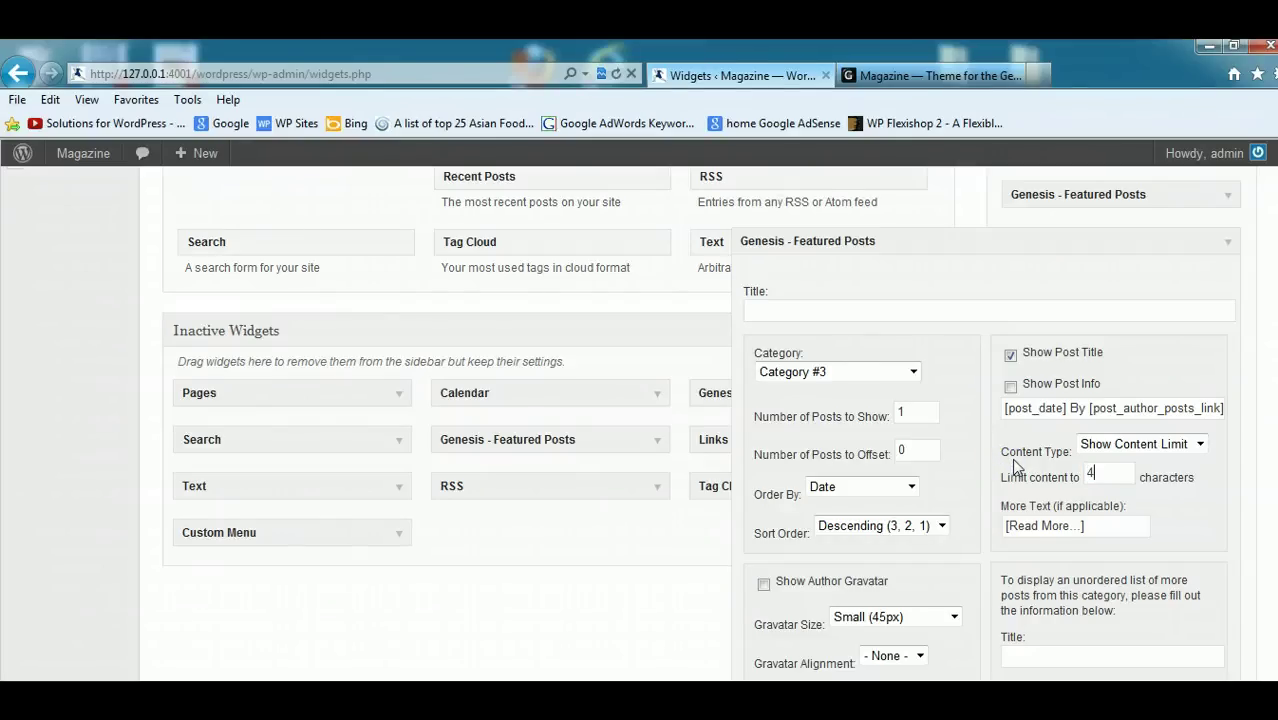
{"action": "scroll", "coordinate": [700, 420], "scroll_direction": "down", "scroll_amount": 5}
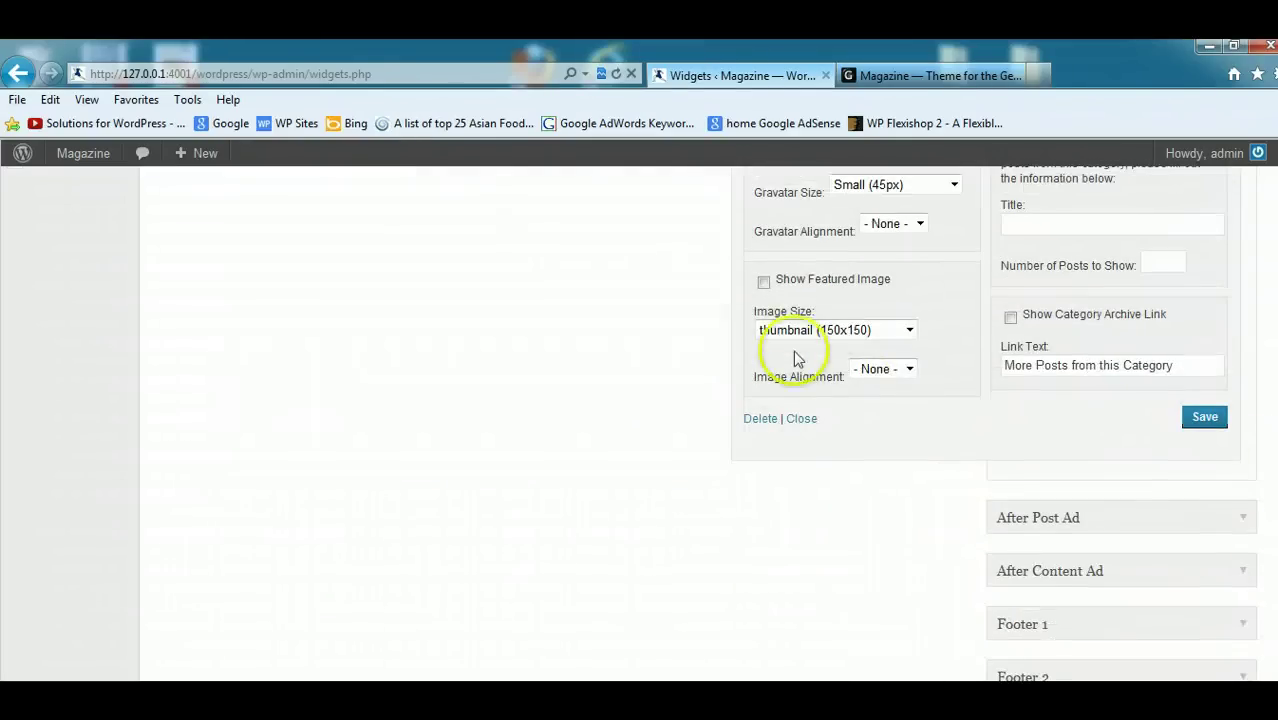
Enable Show Featured Image with Left alignment for the Category #3 Featured Posts widget, then save and close it.
{"action": "left_click", "coordinate": [764, 284]}
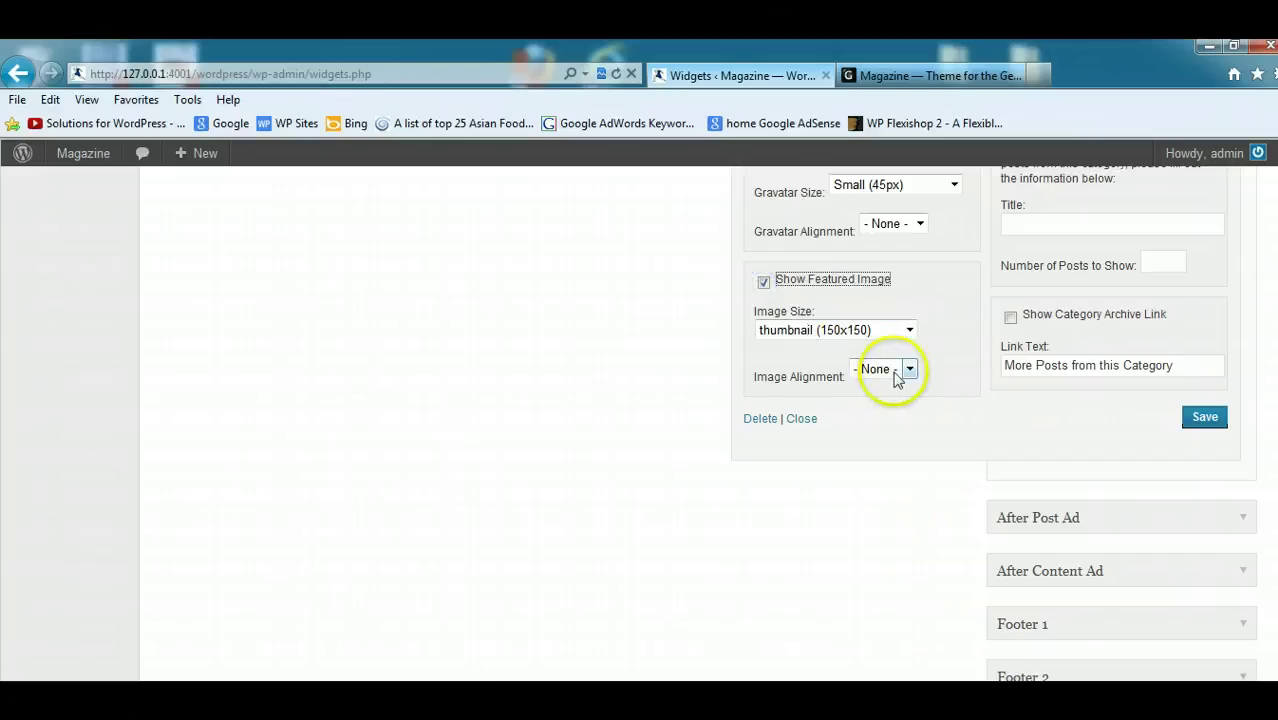
{"action": "left_click", "coordinate": [908, 371]}
{"action": "left_click", "coordinate": [875, 399]}
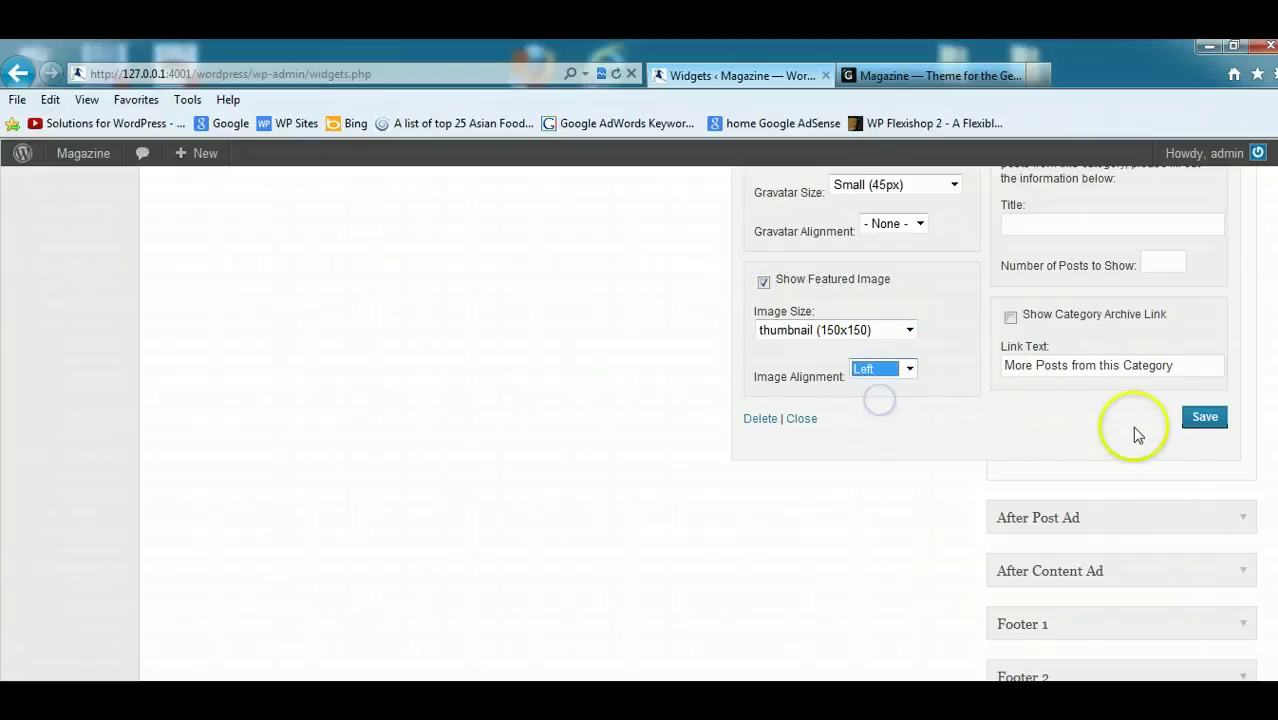
{"action": "left_click", "coordinate": [1200, 422]}
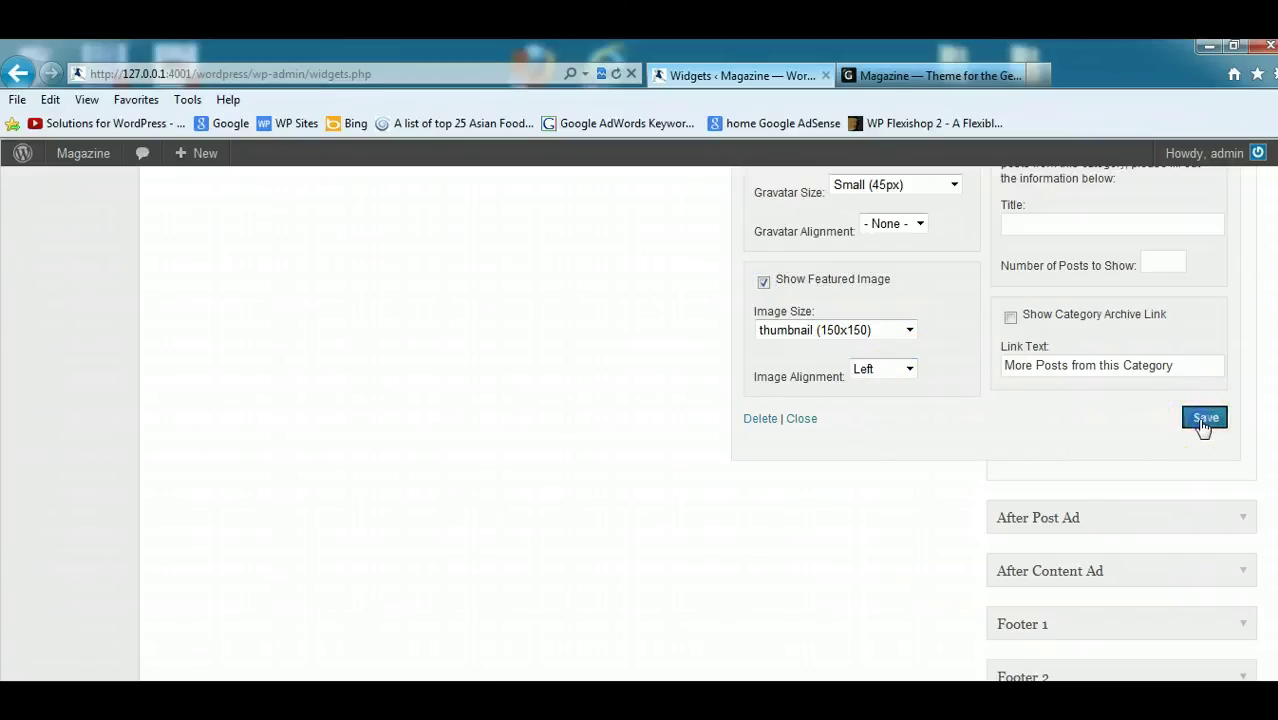
{"action": "left_click", "coordinate": [800, 420]}
Open the middle Featured Posts widget in Home Bottom, set its category to Category #2 and enable Show Post Title.
{"action": "scroll", "coordinate": [1255, 434], "scroll_direction": "up", "scroll_amount": 1}
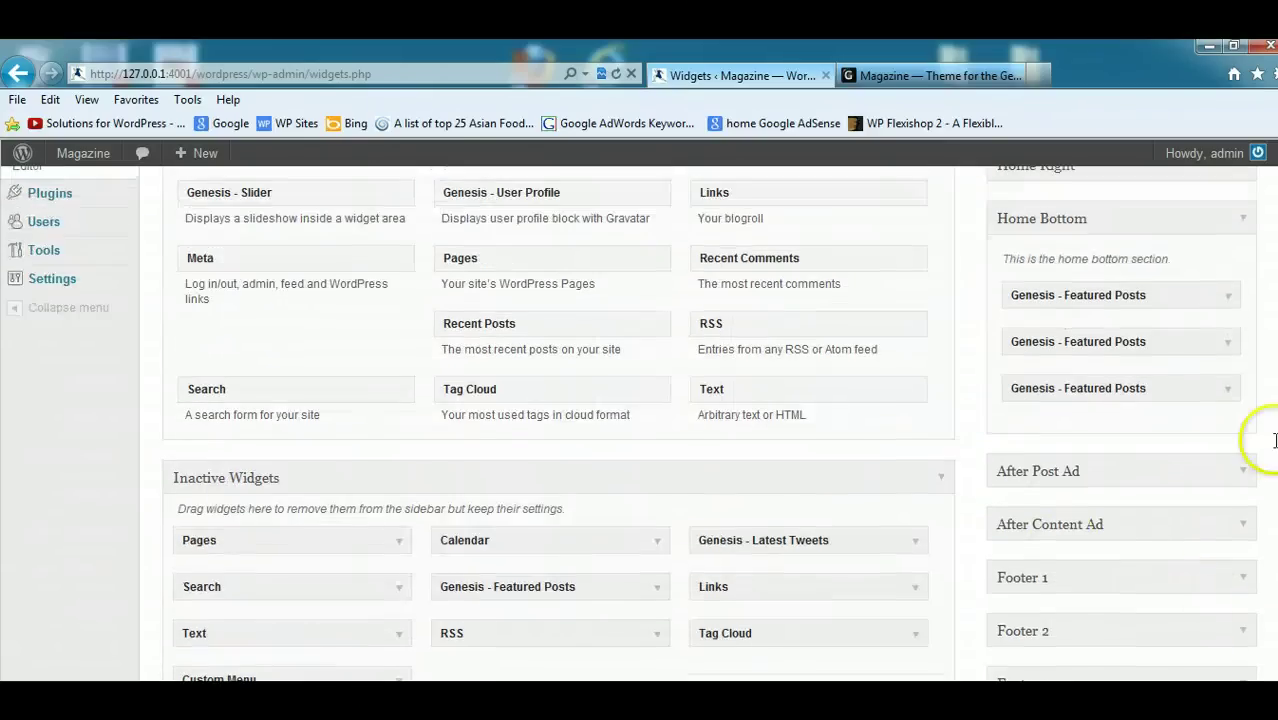
{"action": "left_click", "coordinate": [1230, 342]}
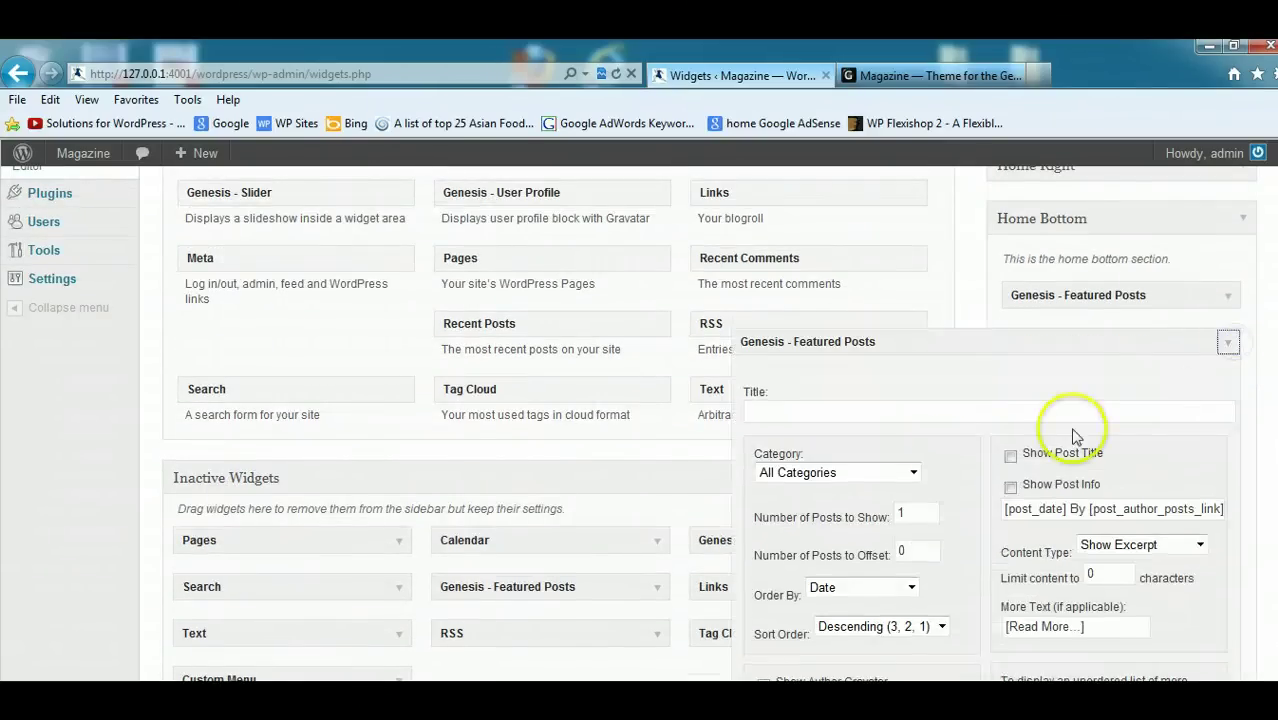
{"action": "left_click", "coordinate": [912, 472]}
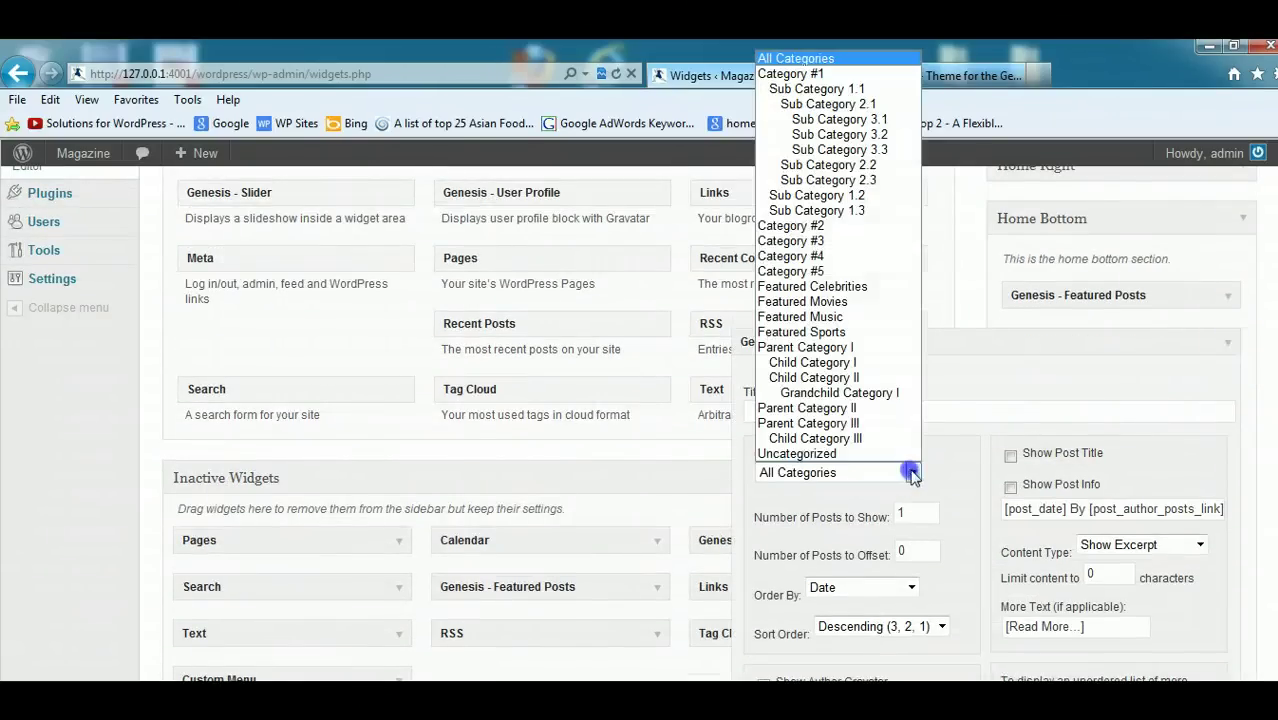
{"action": "left_click", "coordinate": [785, 225]}
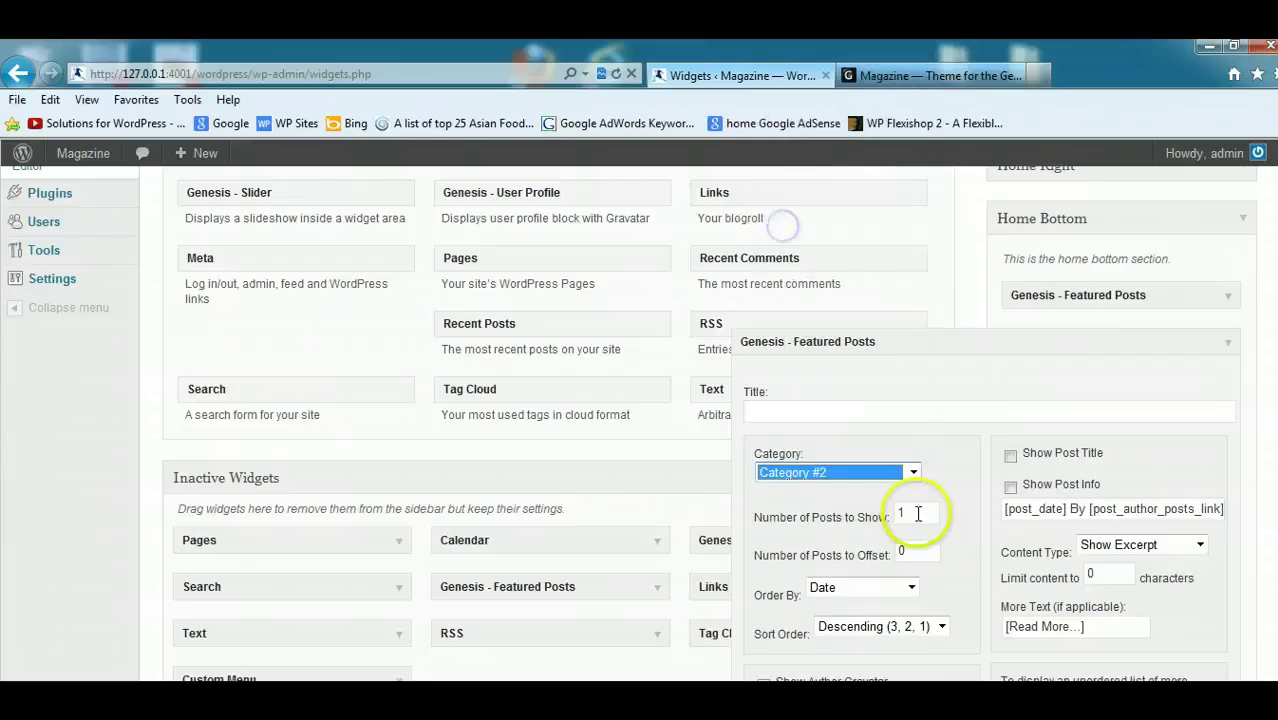
{"action": "left_click", "coordinate": [1010, 457]}
Switch the Category #2 widget's content type to Show Content Limit and fill in its character limit.
{"action": "scroll", "coordinate": [1012, 460], "scroll_direction": "down", "scroll_amount": 2}
{"action": "left_click", "coordinate": [1200, 354]}
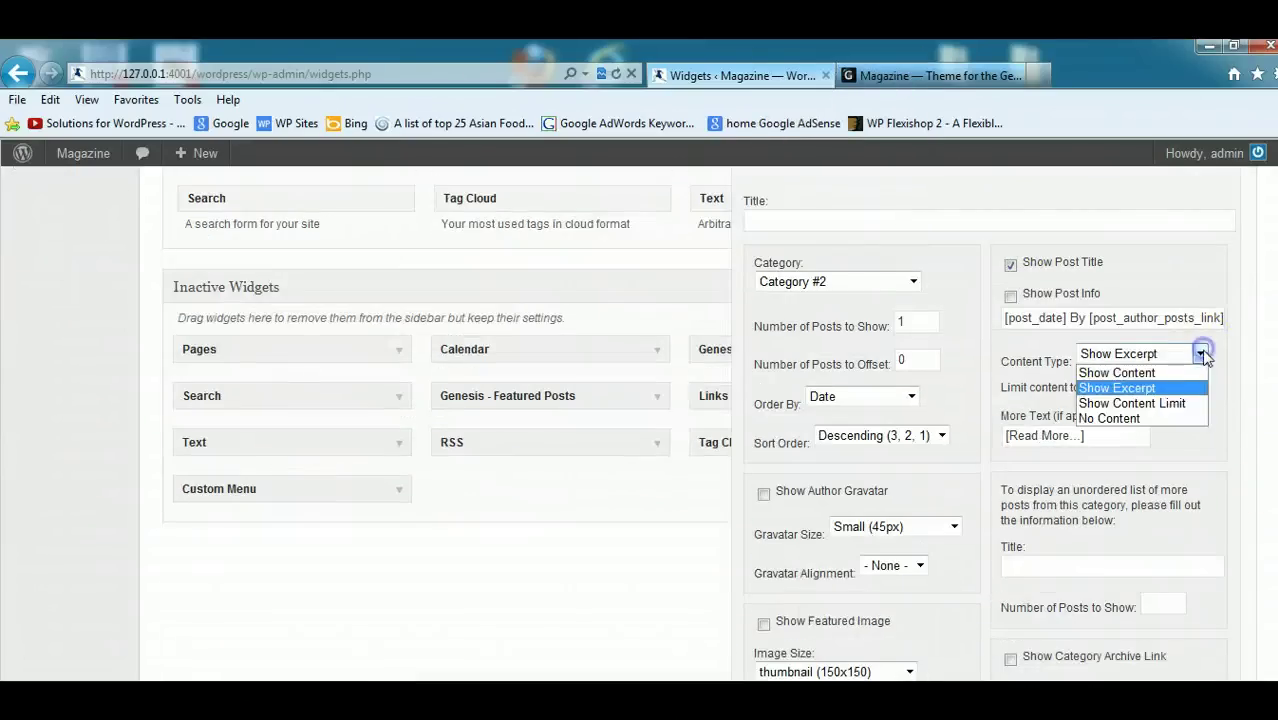
{"action": "left_click", "coordinate": [1165, 403]}
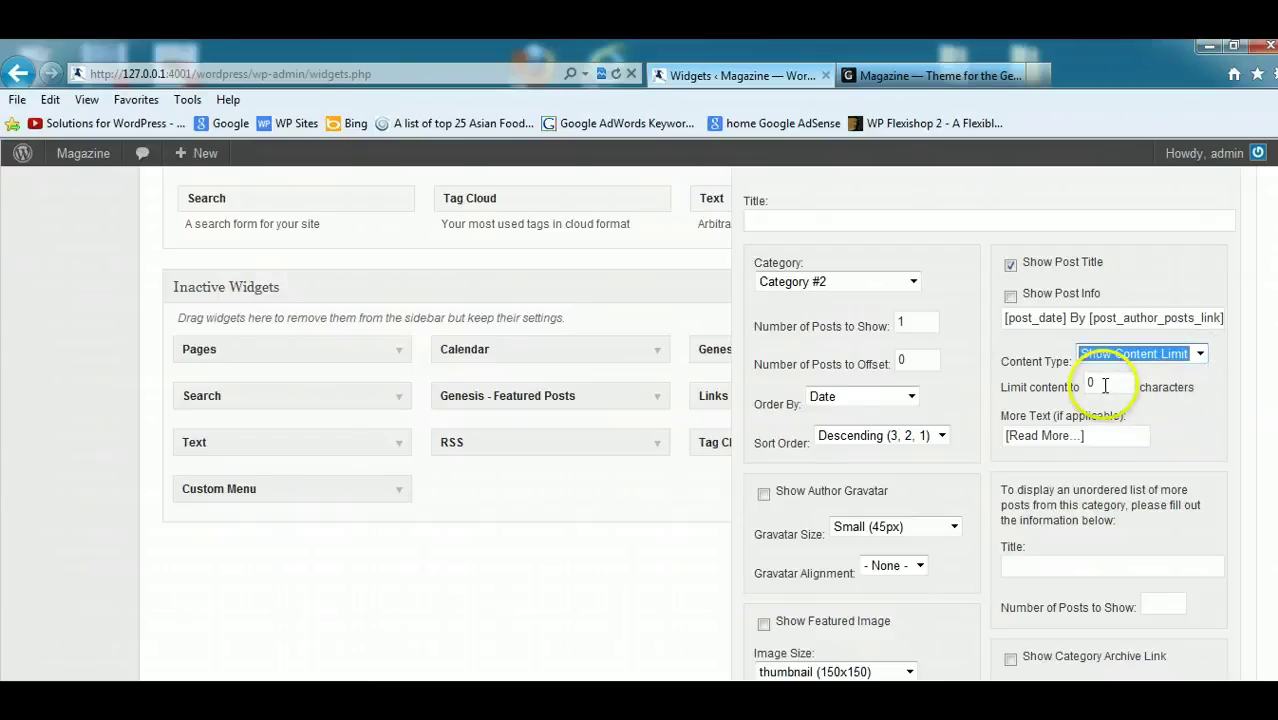
{"action": "left_click_drag", "start_coordinate": [1105, 385], "coordinate": [1070, 381]}
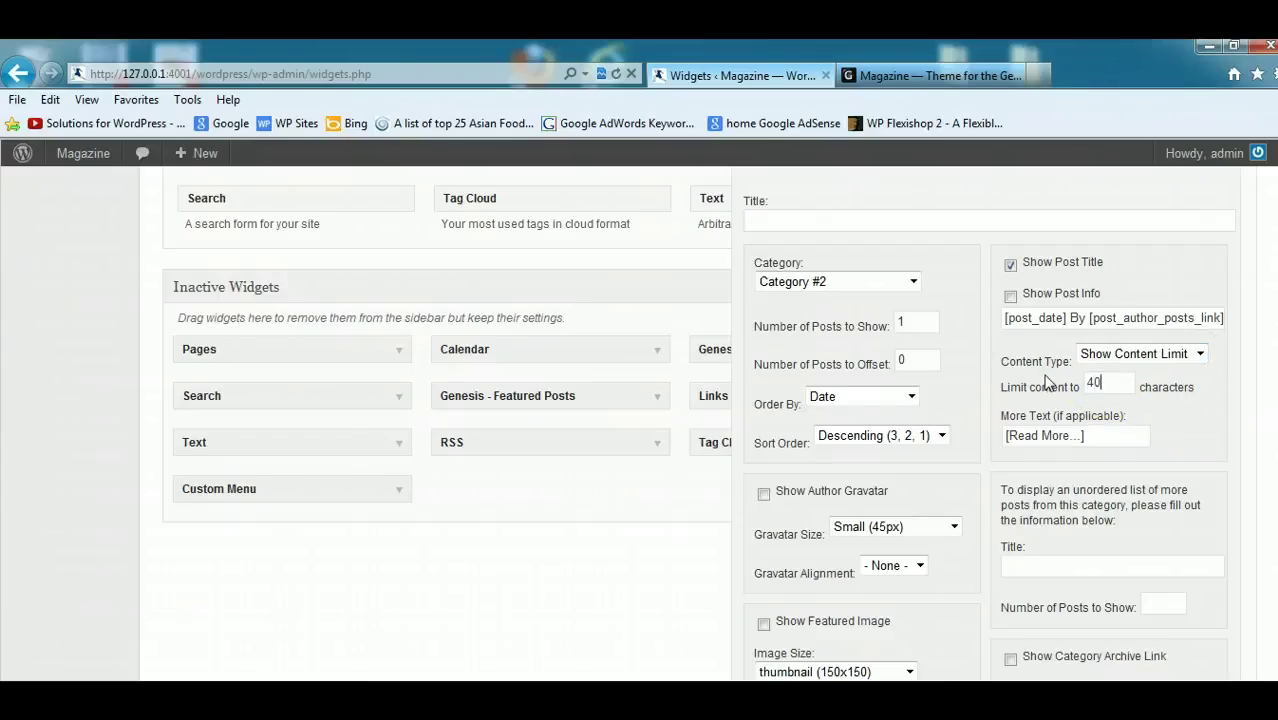
Turn on Show Featured Image with Left alignment in the Category #2 widget and save it.
{"action": "scroll", "coordinate": [1141, 508], "scroll_direction": "down", "scroll_amount": 3}
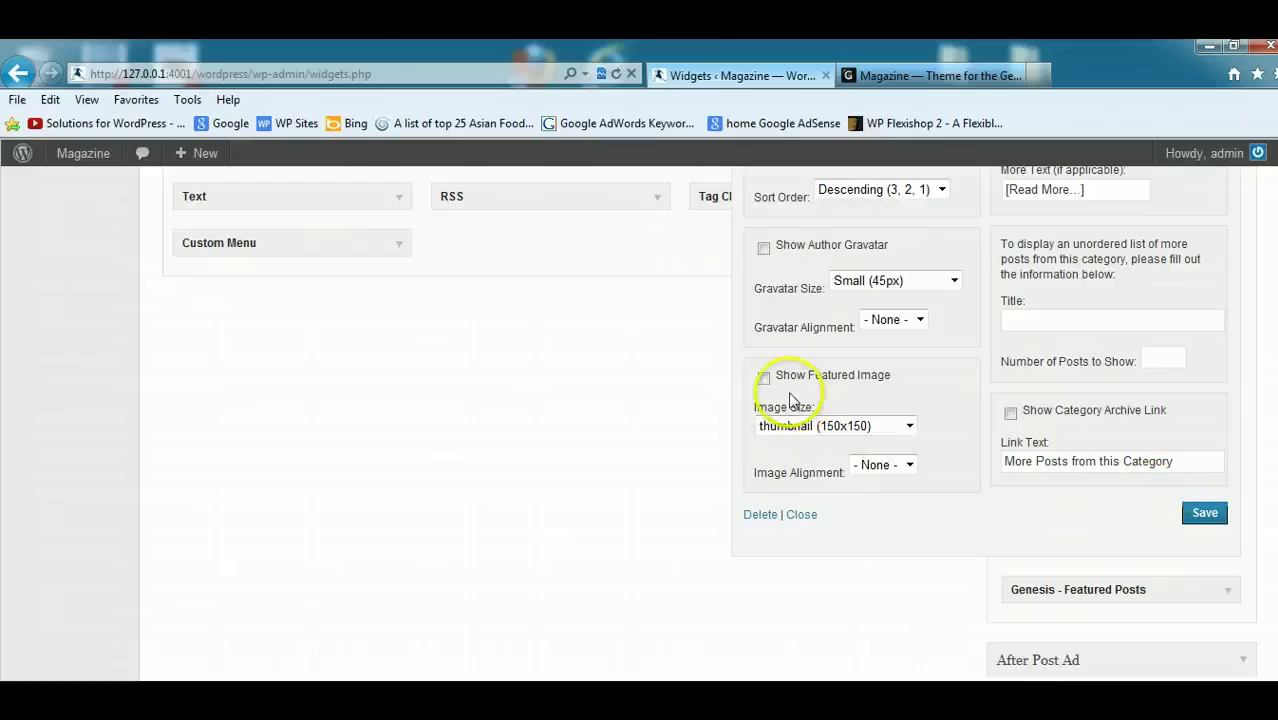
{"action": "left_click", "coordinate": [764, 380]}
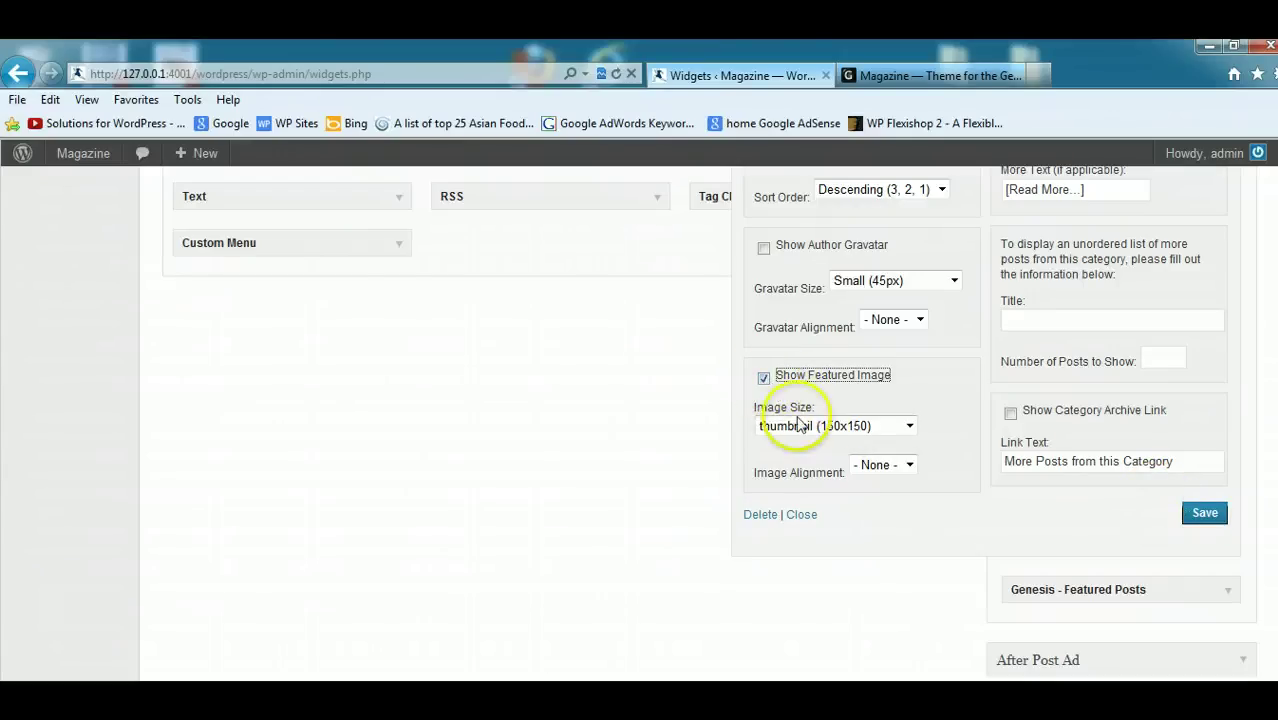
{"action": "left_click", "coordinate": [911, 467]}
{"action": "left_click", "coordinate": [899, 499]}
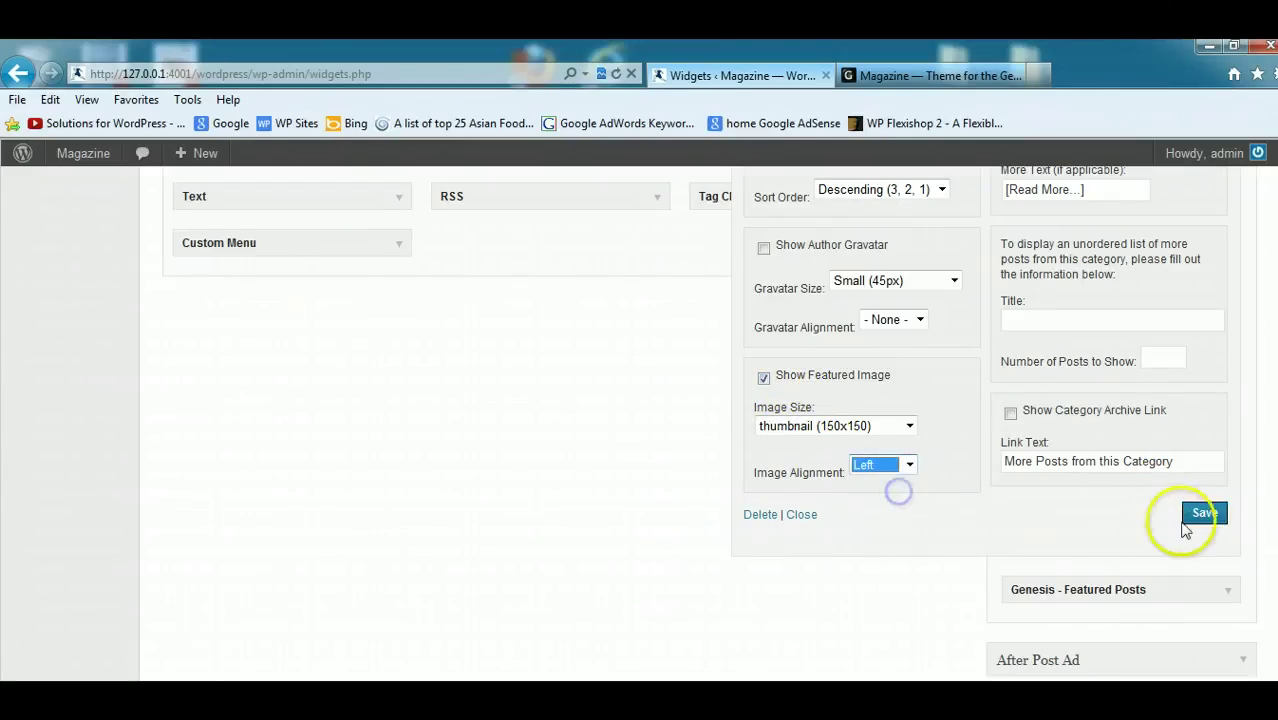
{"action": "left_click", "coordinate": [1203, 520]}
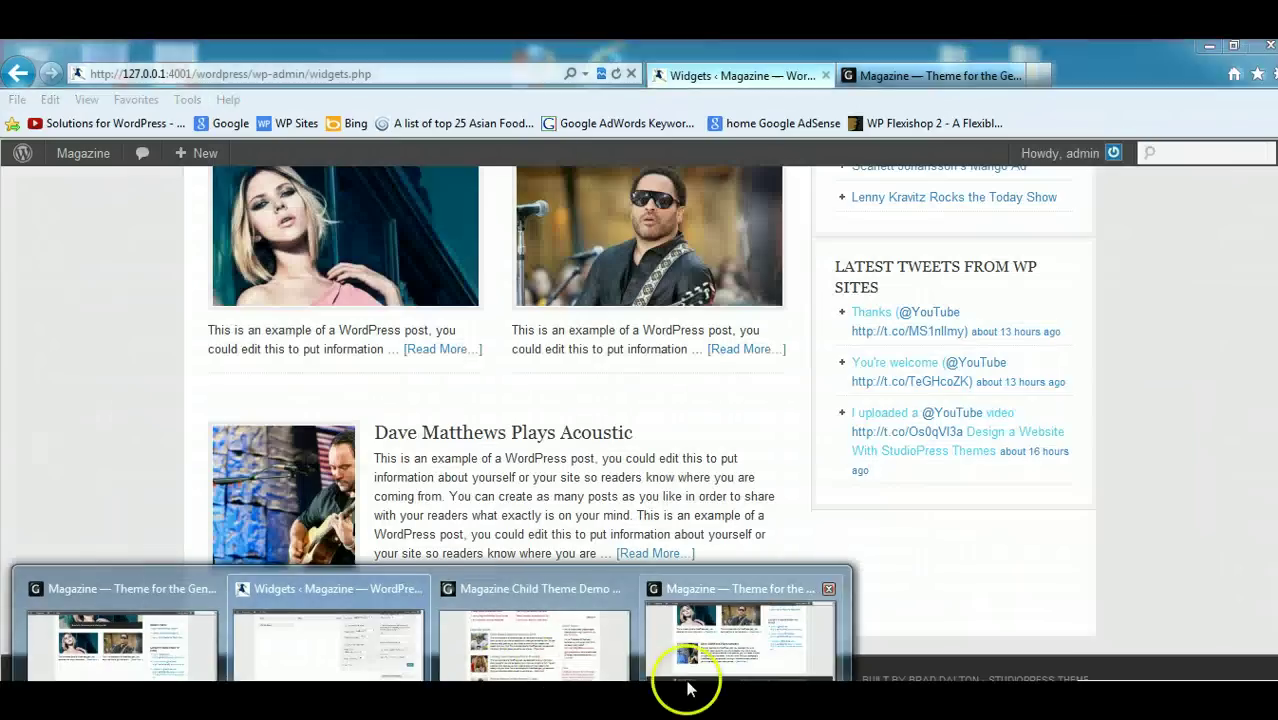
View the site's front page and examine the featured posts' thumbnails, titles and excerpts in the Home Bottom section.
{"action": "left_click", "coordinate": [693, 680]}
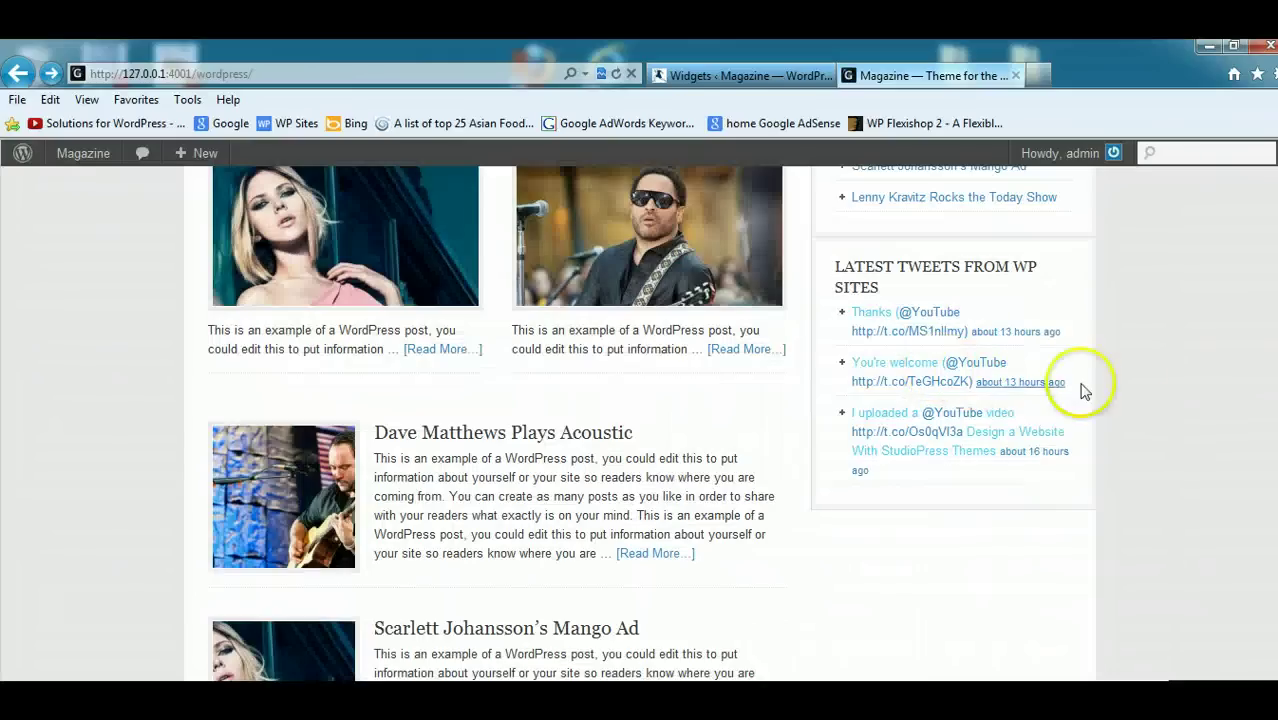
{"action": "scroll", "coordinate": [640, 420], "scroll_direction": "down", "scroll_amount": 4}
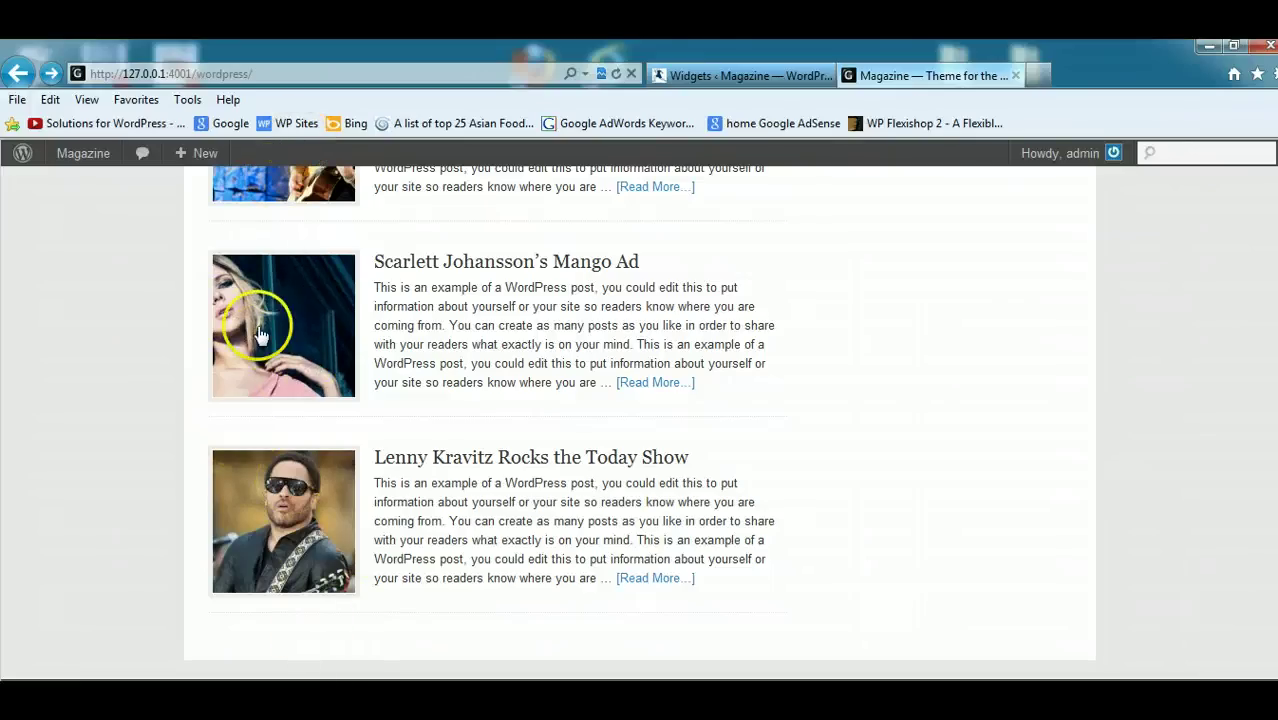
{"action": "scroll", "coordinate": [1268, 520], "scroll_direction": "up", "scroll_amount": 3}
{"action": "scroll", "coordinate": [1266, 525], "scroll_direction": "down", "scroll_amount": 1}
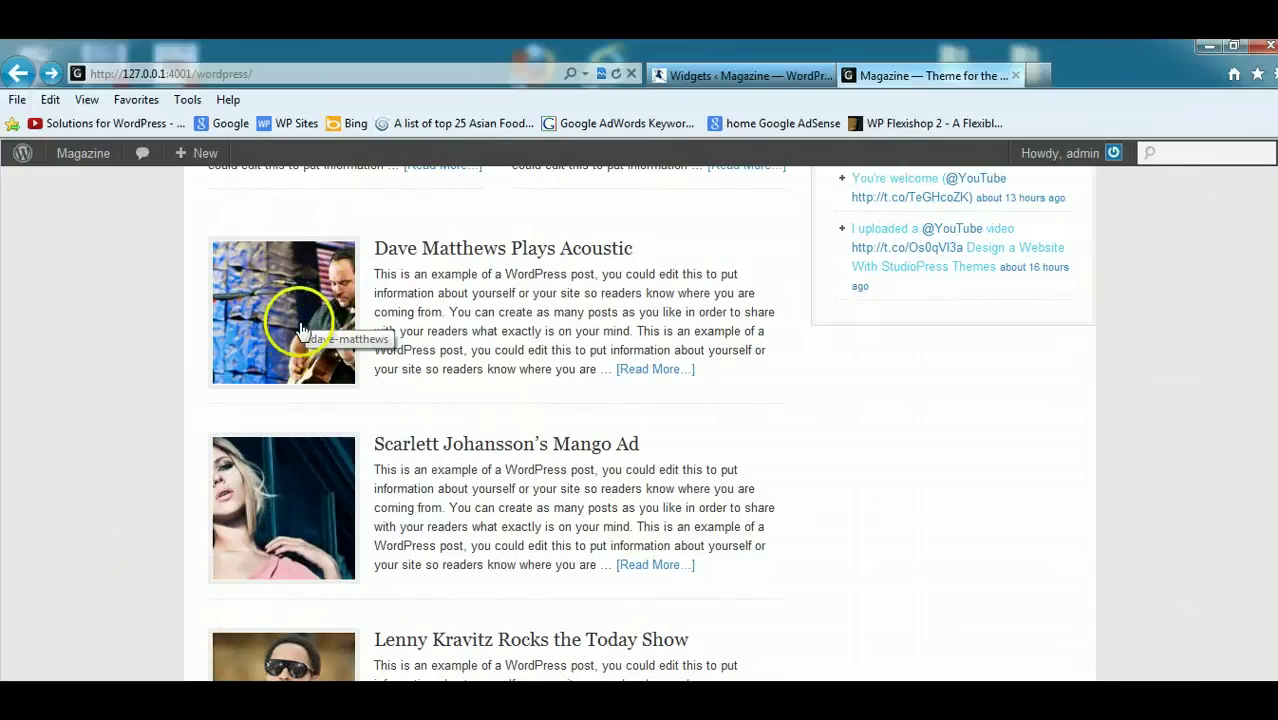
{"action": "scroll", "coordinate": [315, 337], "scroll_direction": "down", "scroll_amount": 3}
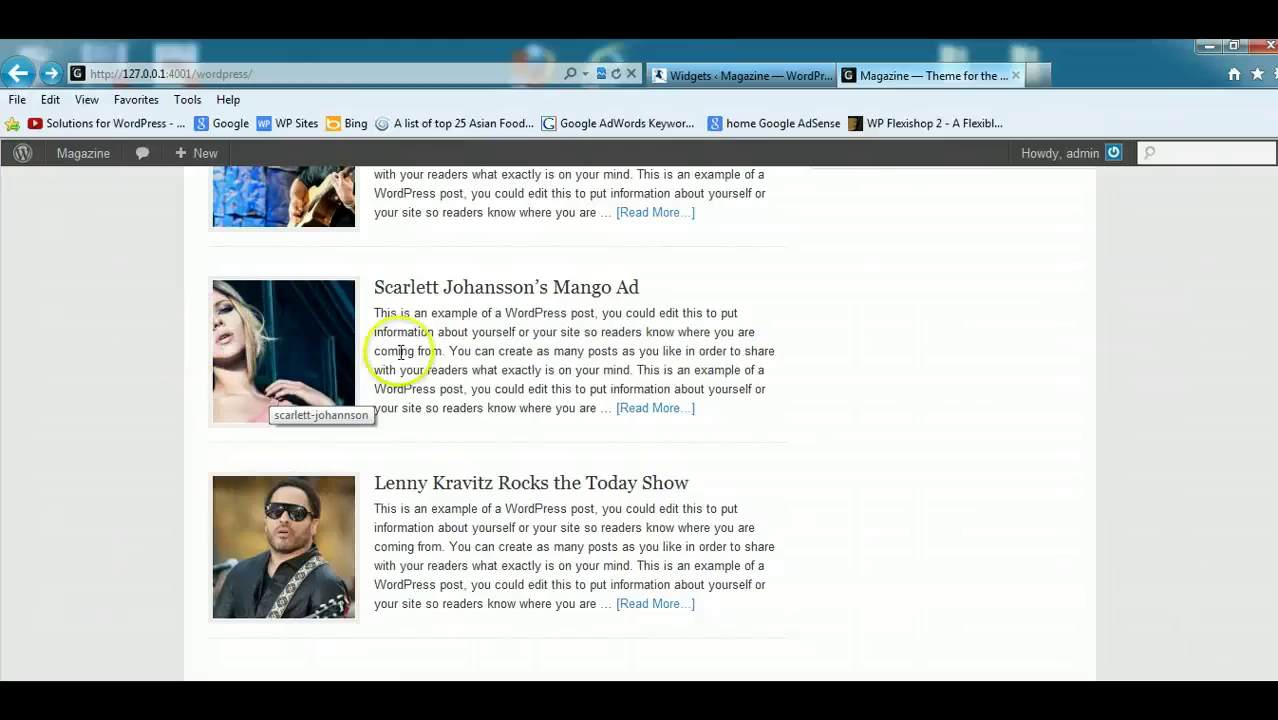
{"action": "scroll", "coordinate": [640, 420], "scroll_direction": "up", "scroll_amount": 3}
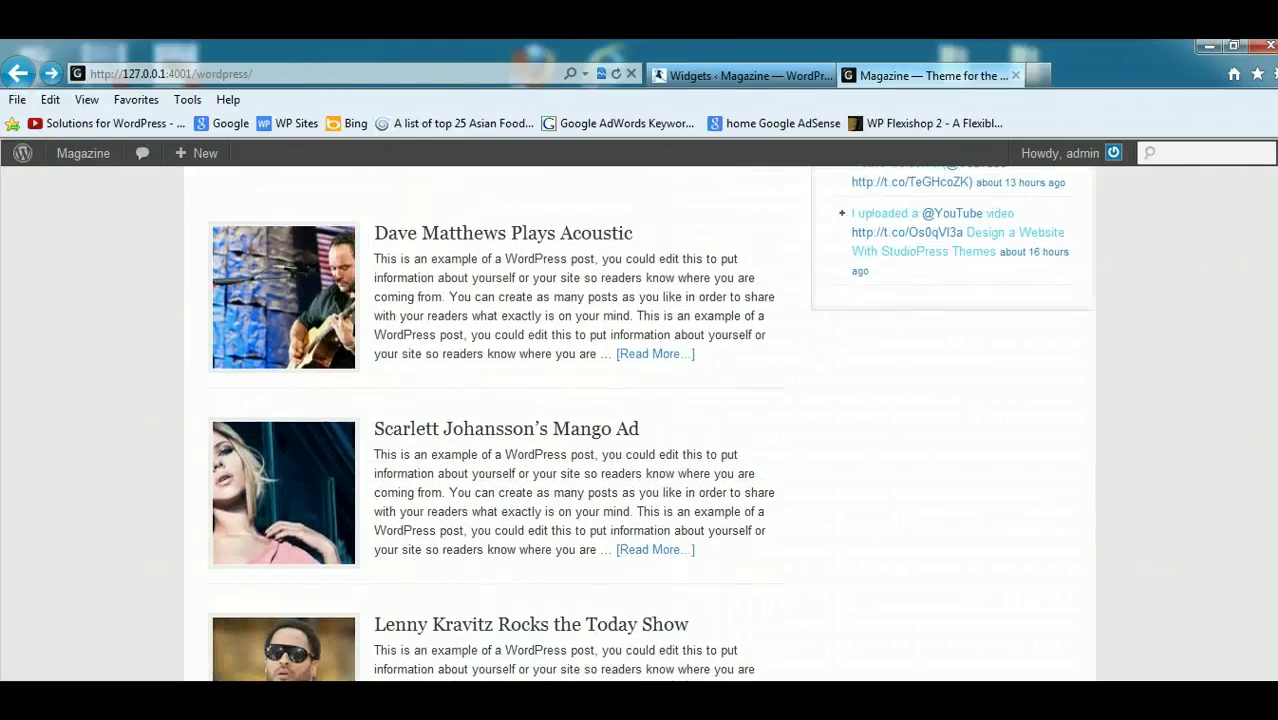
{"action": "scroll", "coordinate": [640, 420], "scroll_direction": "up", "scroll_amount": 1}
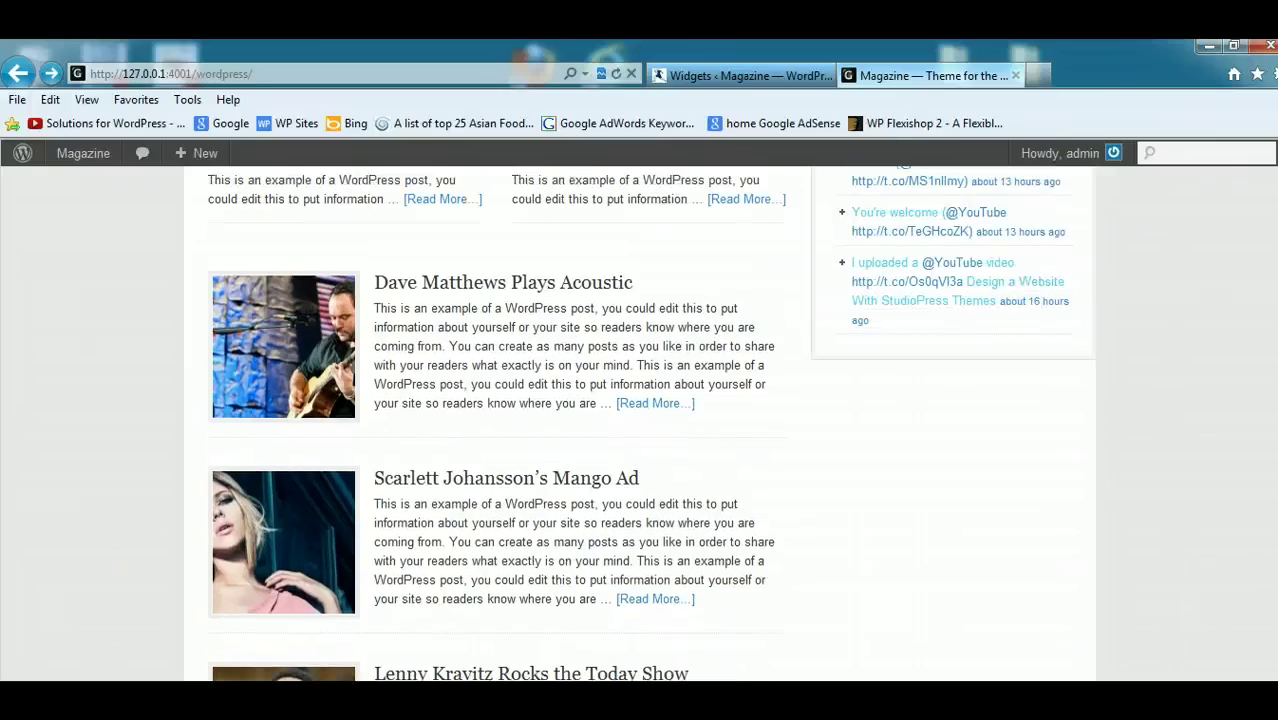
View the full "Scarlett Johansson's Mango Ad" post from its home page title and return to the home page.
{"action": "left_click", "coordinate": [559, 478]}
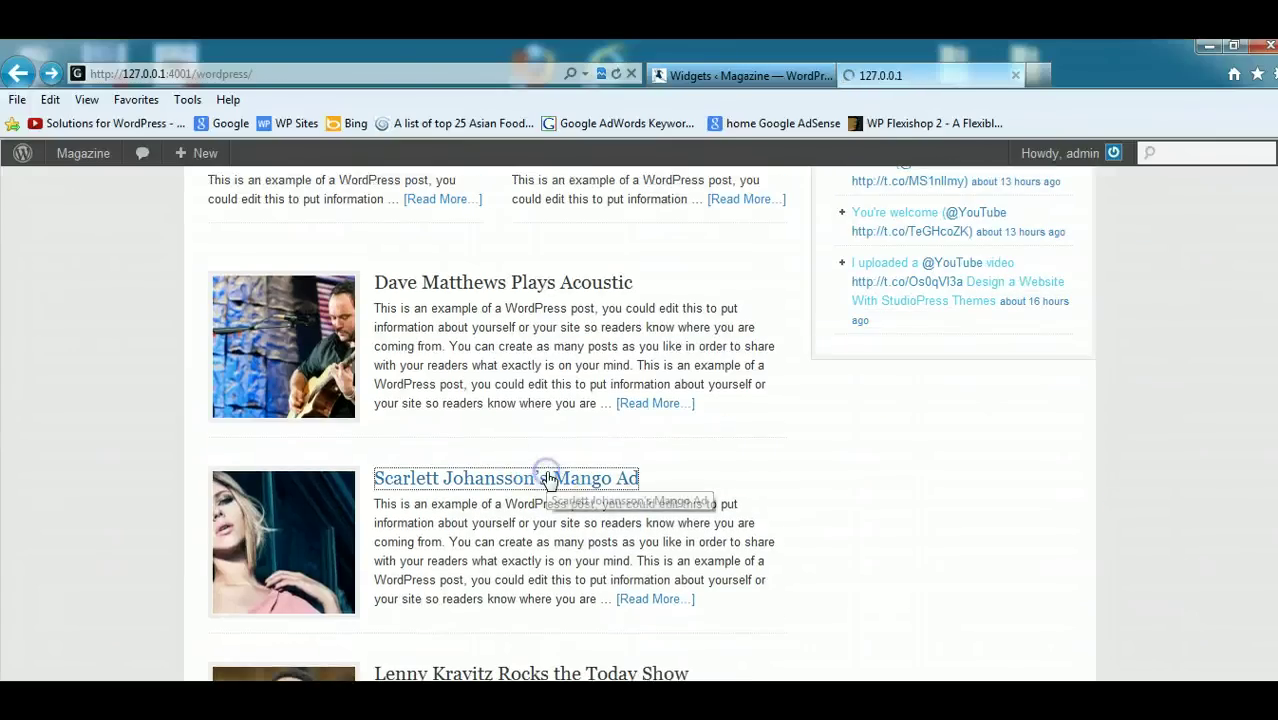
{"action": "scroll", "coordinate": [616, 428], "scroll_direction": "down", "scroll_amount": 3}
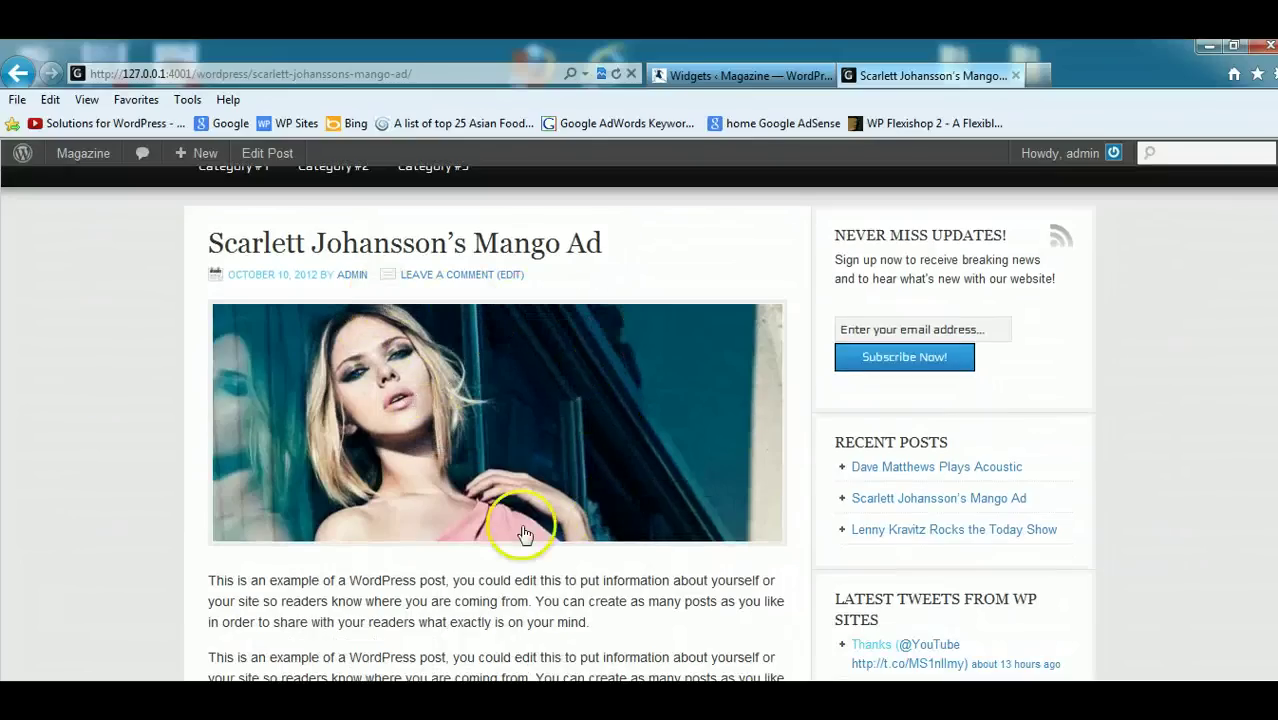
{"action": "left_click", "coordinate": [17, 73]}
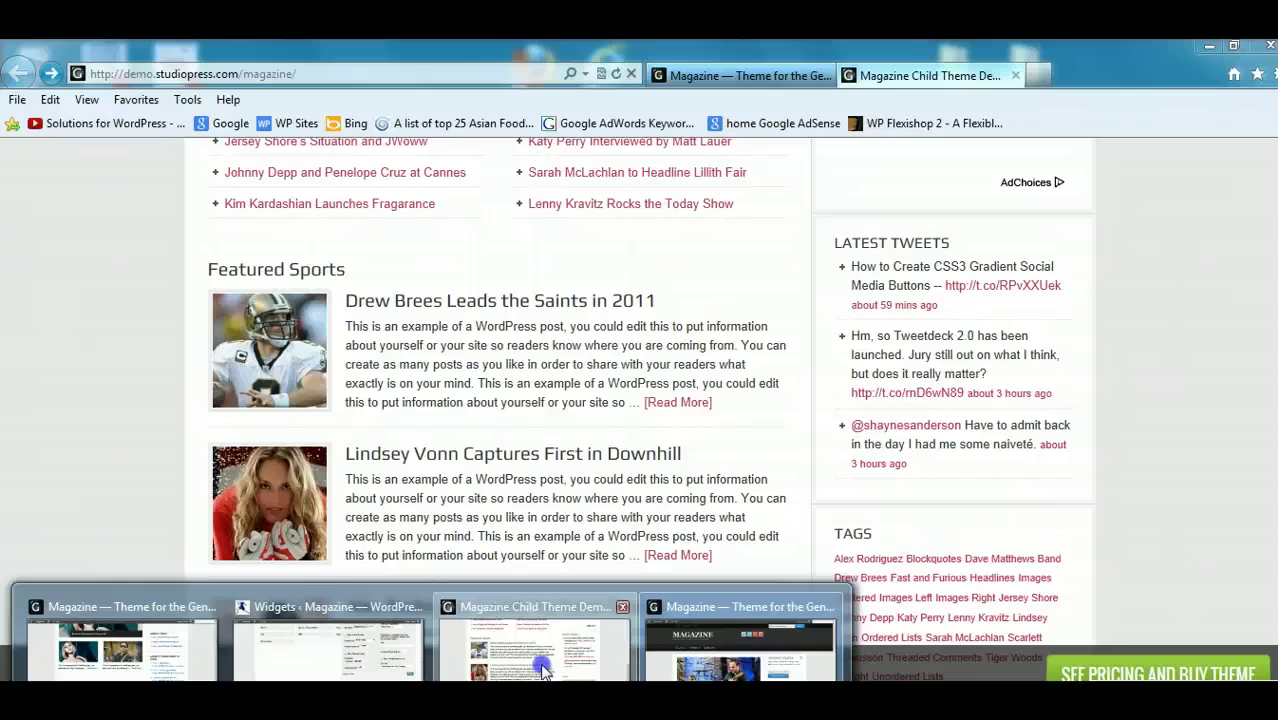
Review the StudioPress Magazine demo's home page layout from the Featured Sports section up to the header for comparison.
{"action": "left_click", "coordinate": [534, 650]}
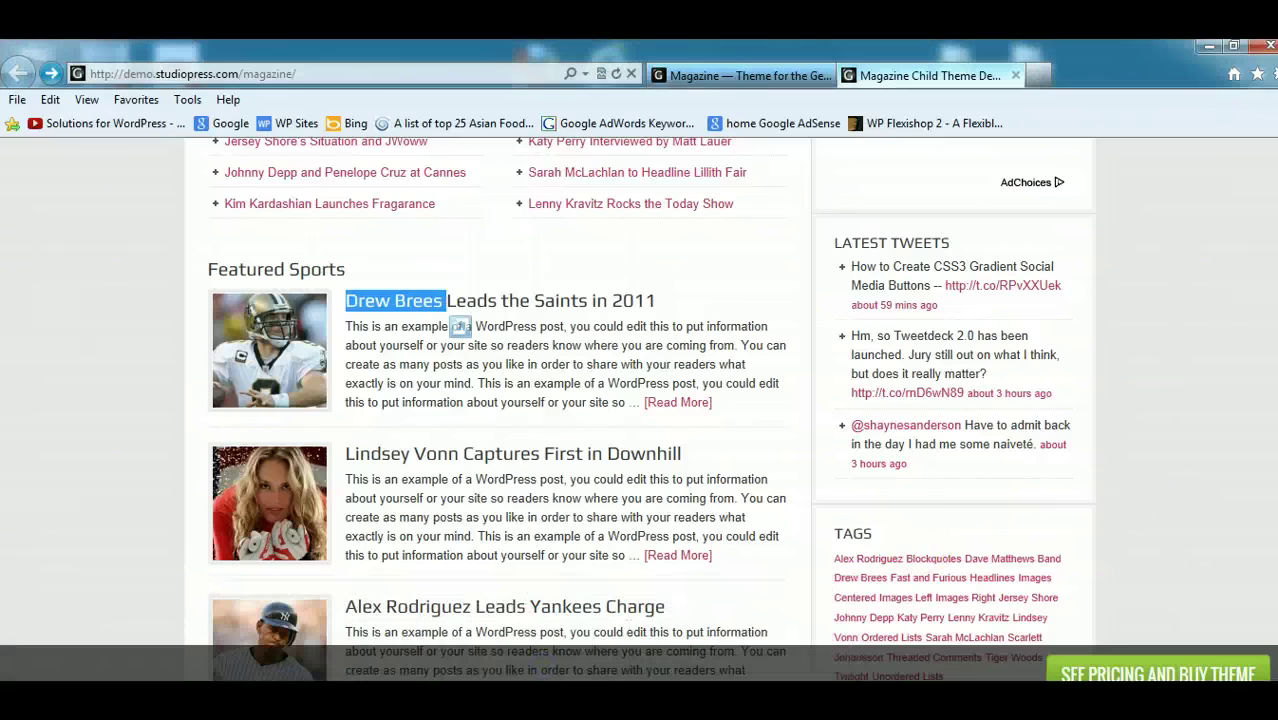
{"action": "scroll", "coordinate": [500, 400], "scroll_direction": "down", "scroll_amount": 3}
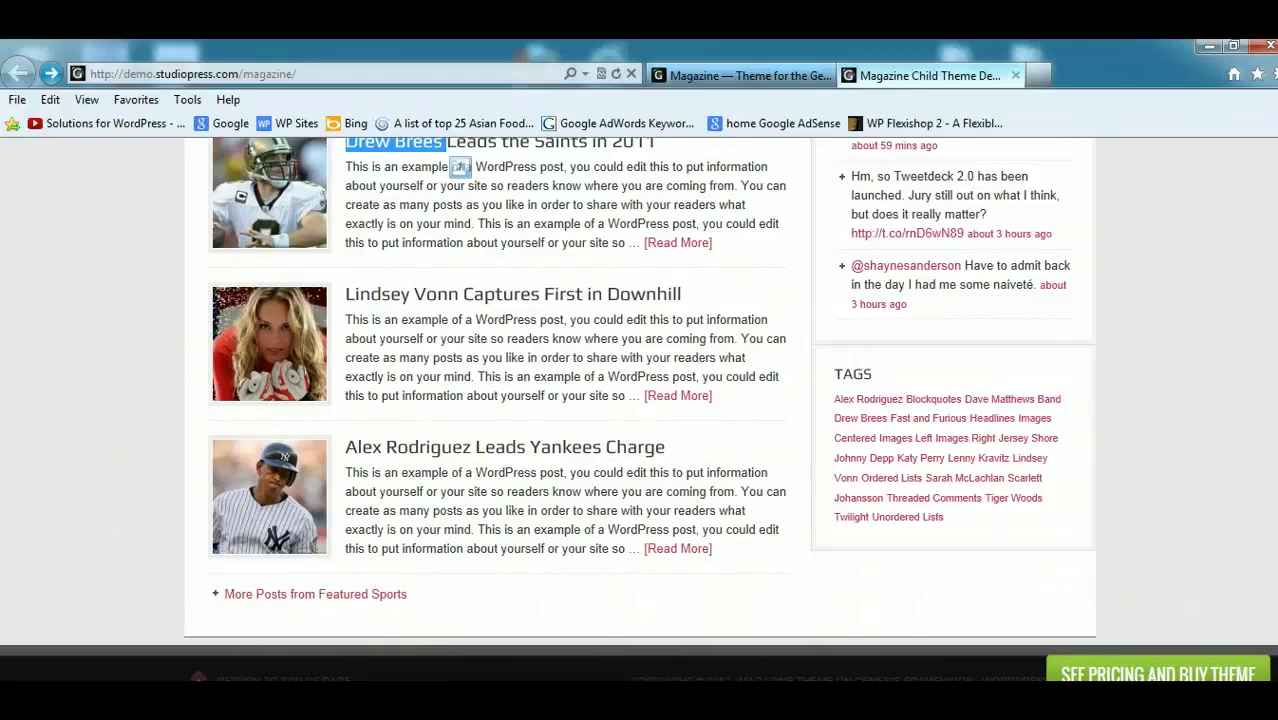
{"action": "scroll", "coordinate": [430, 400], "scroll_direction": "up", "scroll_amount": 8}
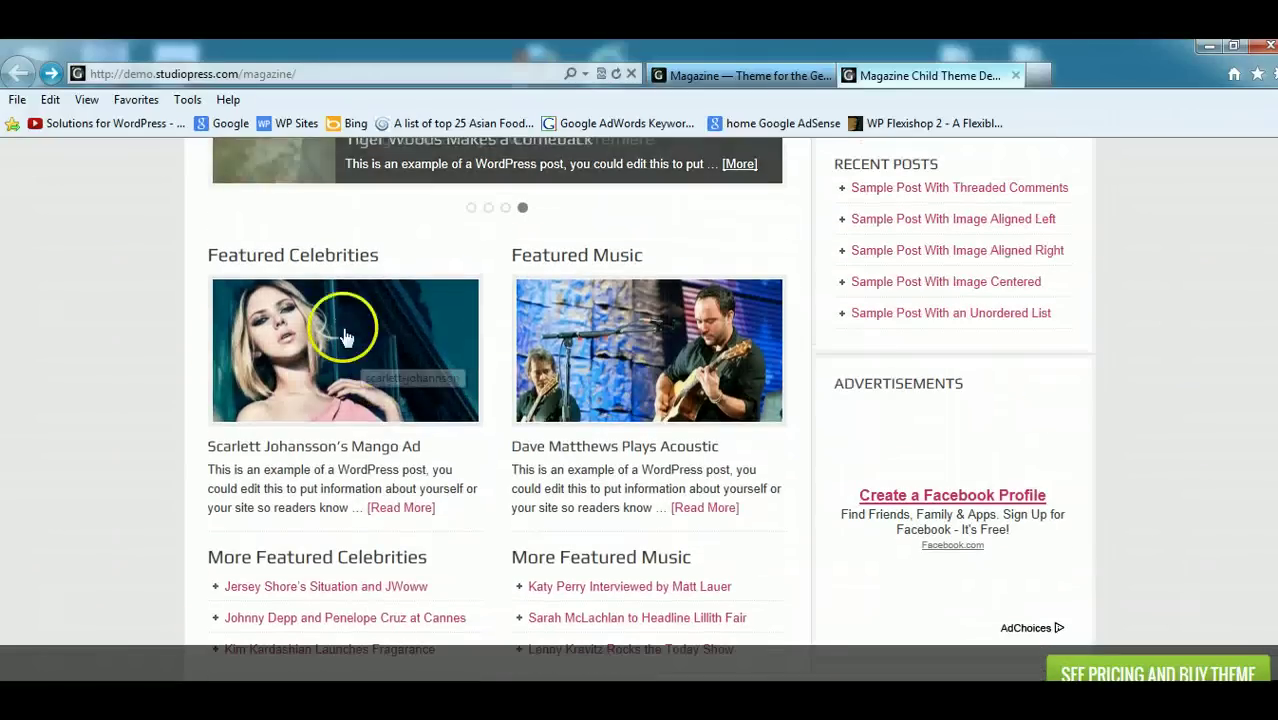
{"action": "scroll", "coordinate": [640, 400], "scroll_direction": "up", "scroll_amount": 4}
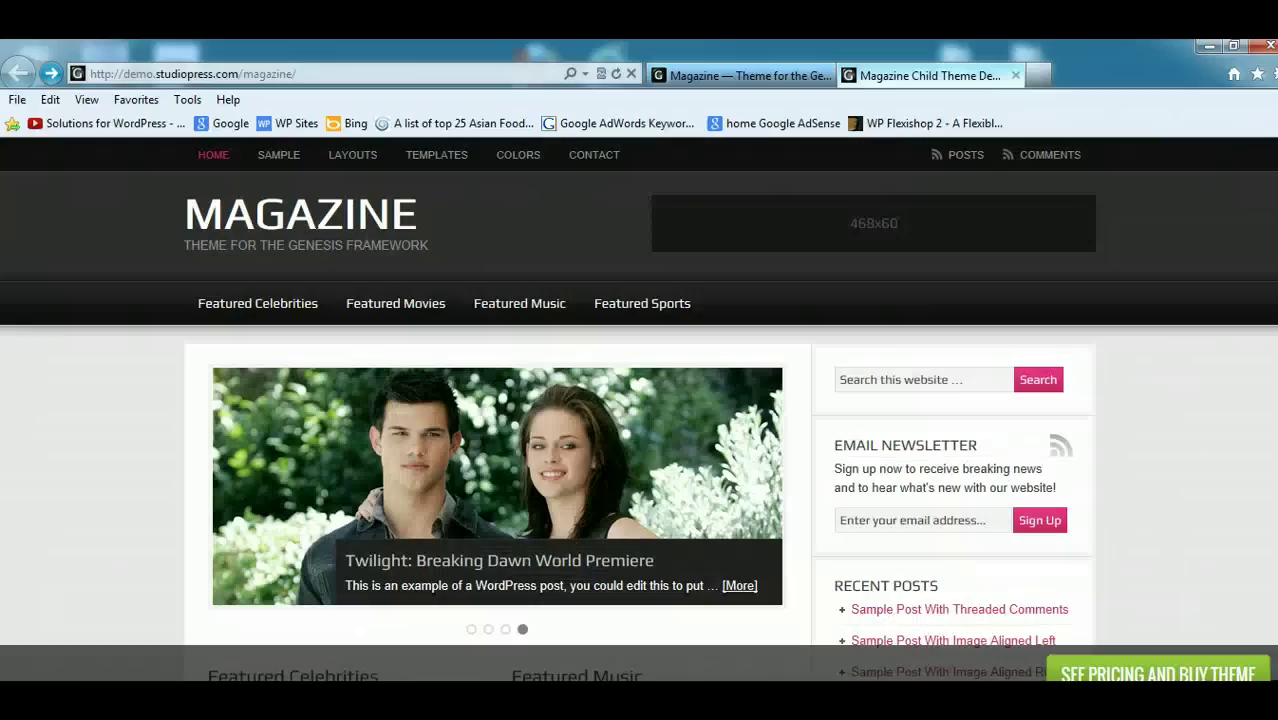
Return from the demo to the Widgets page and close the Category #2 Featured Posts widget's settings.
{"action": "left_click", "coordinate": [1212, 48]}
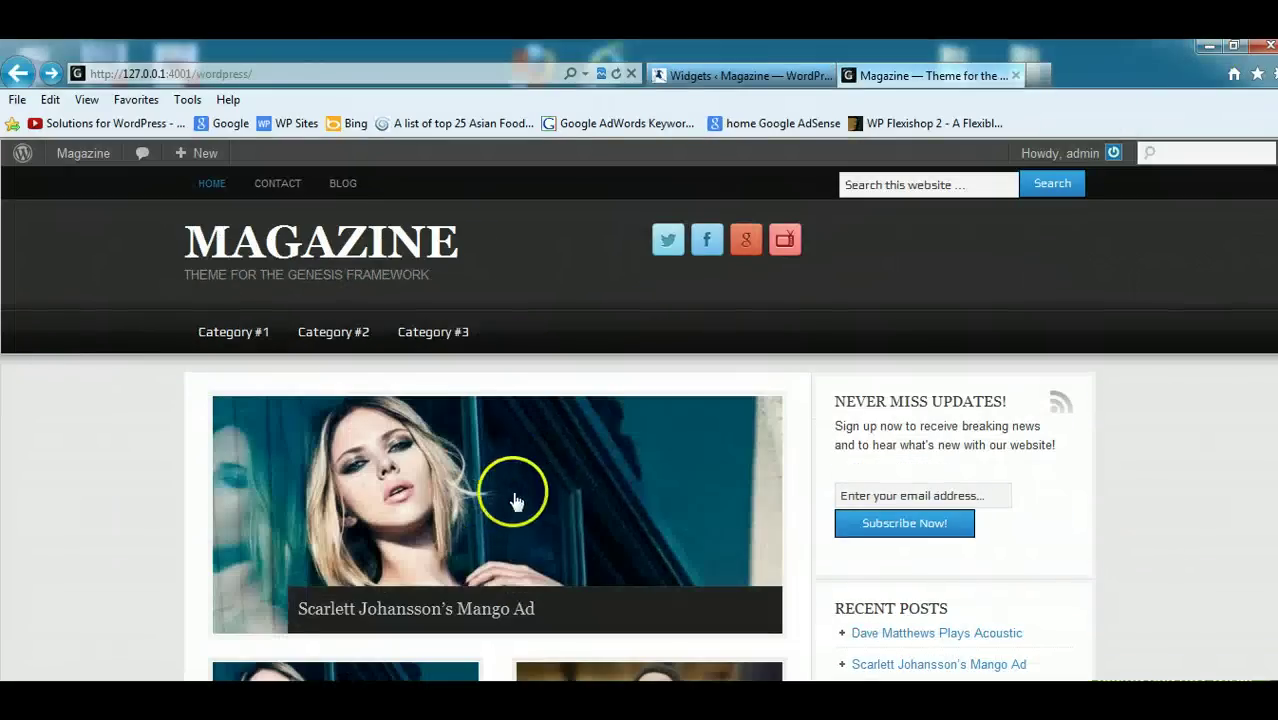
{"action": "left_click", "coordinate": [271, 668]}
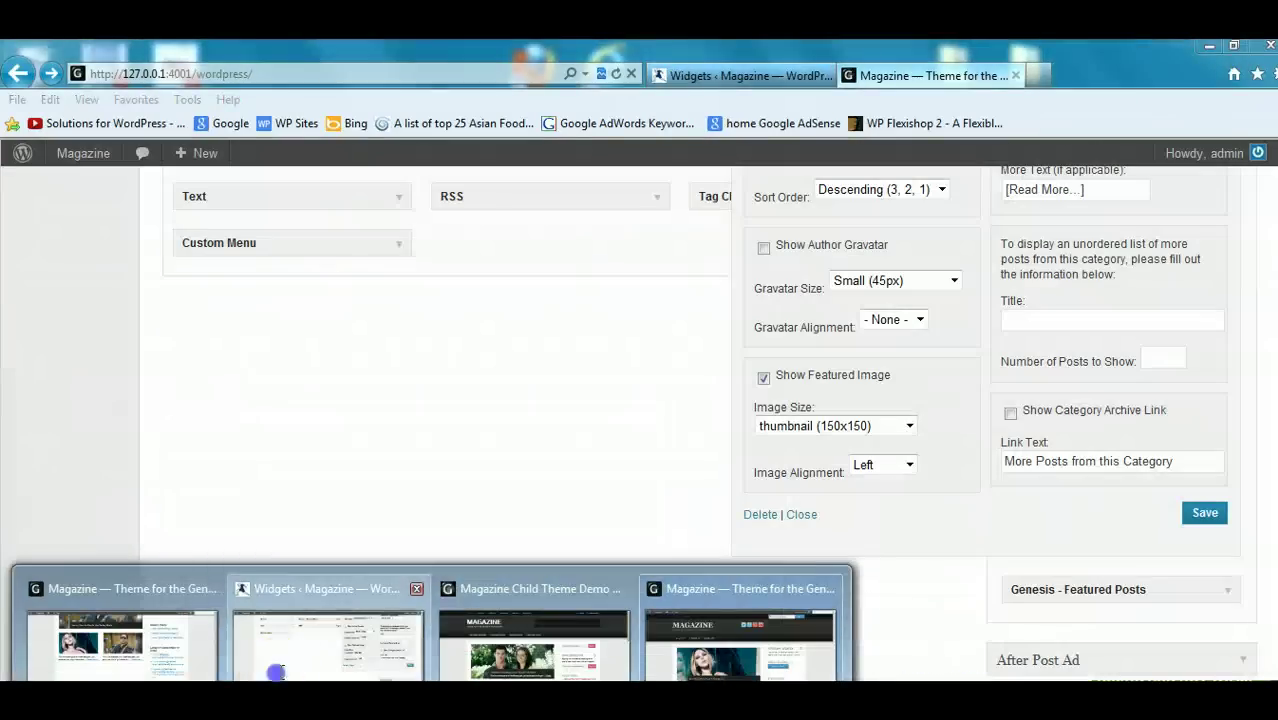
{"action": "left_click", "coordinate": [790, 514]}
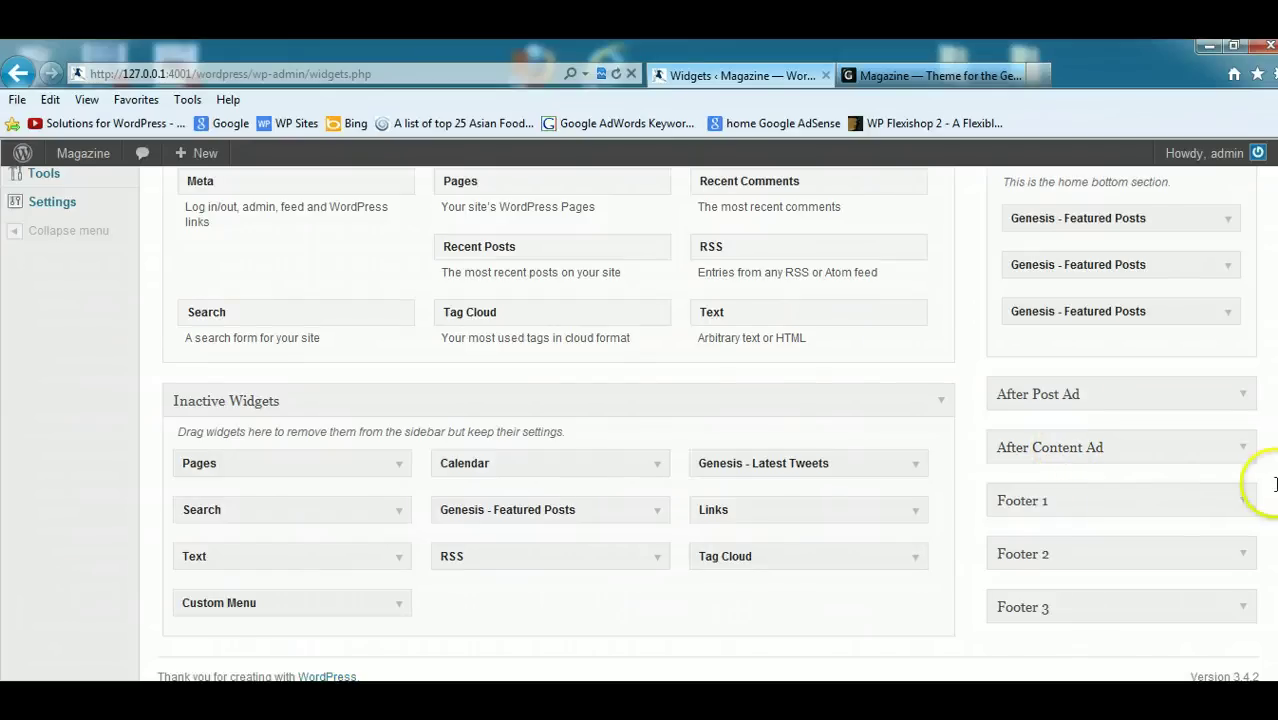
Expand the After Post Ad area and add a Genesis - eNews and Updates widget to it.
{"action": "left_click", "coordinate": [1241, 394]}
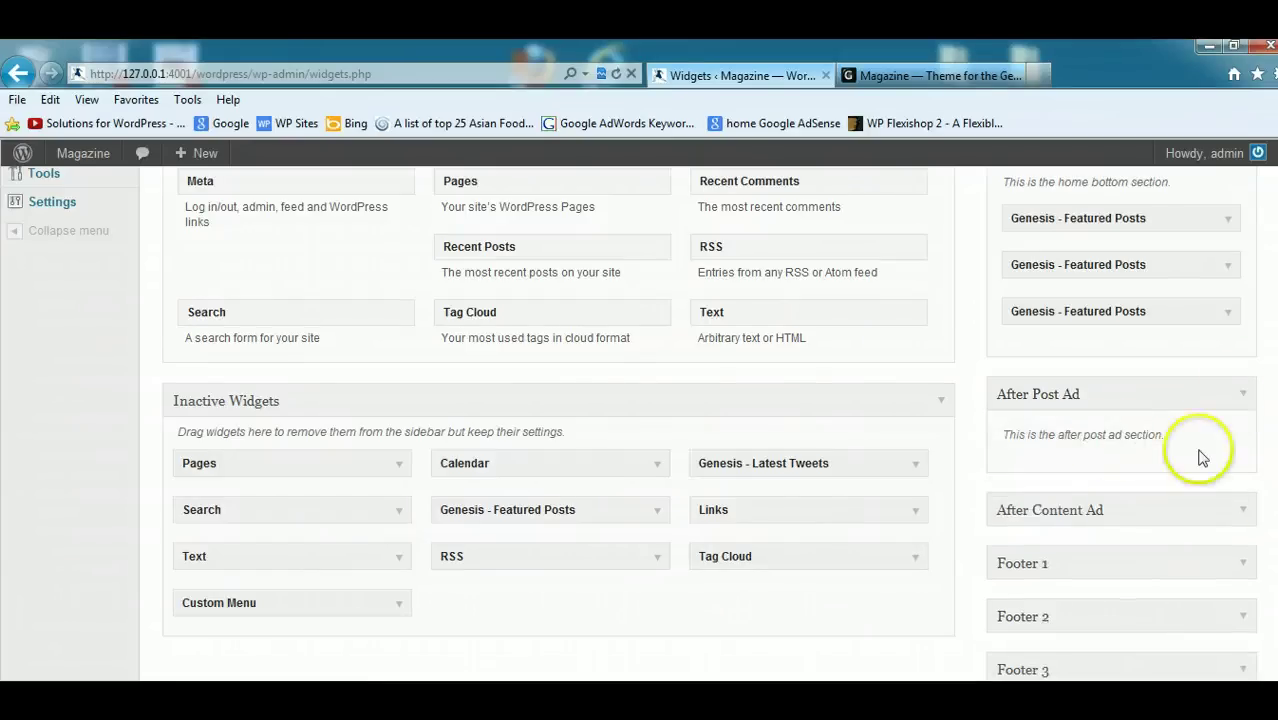
{"action": "left_click", "coordinate": [1243, 396]}
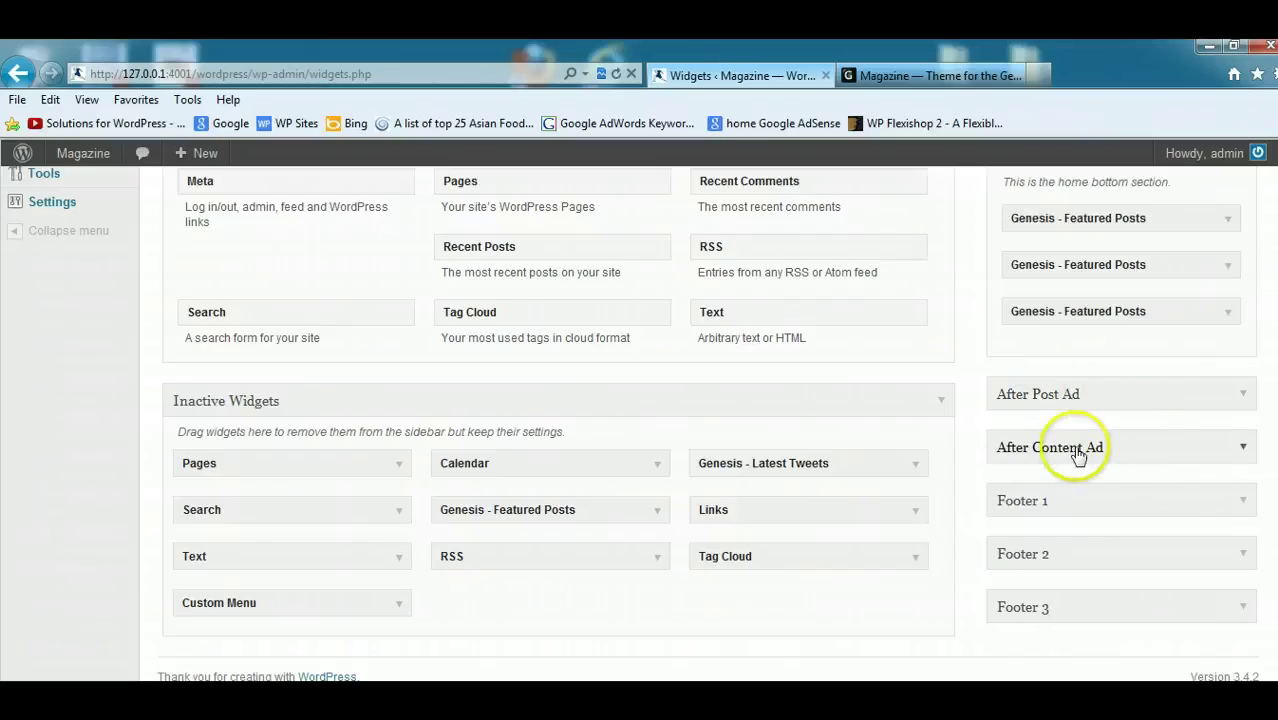
{"action": "left_click", "coordinate": [1242, 400]}
{"action": "scroll", "coordinate": [560, 420], "scroll_direction": "up", "scroll_amount": 5}
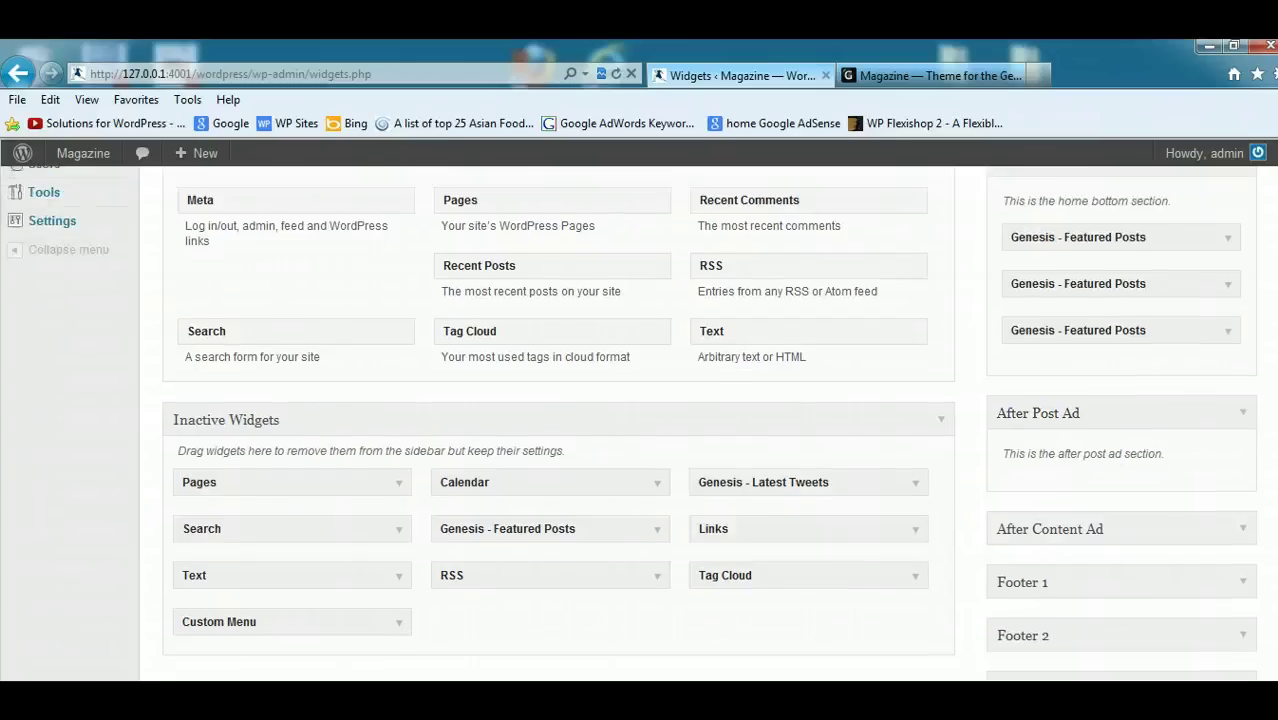
{"action": "scroll", "coordinate": [560, 420], "scroll_direction": "up", "scroll_amount": 2}
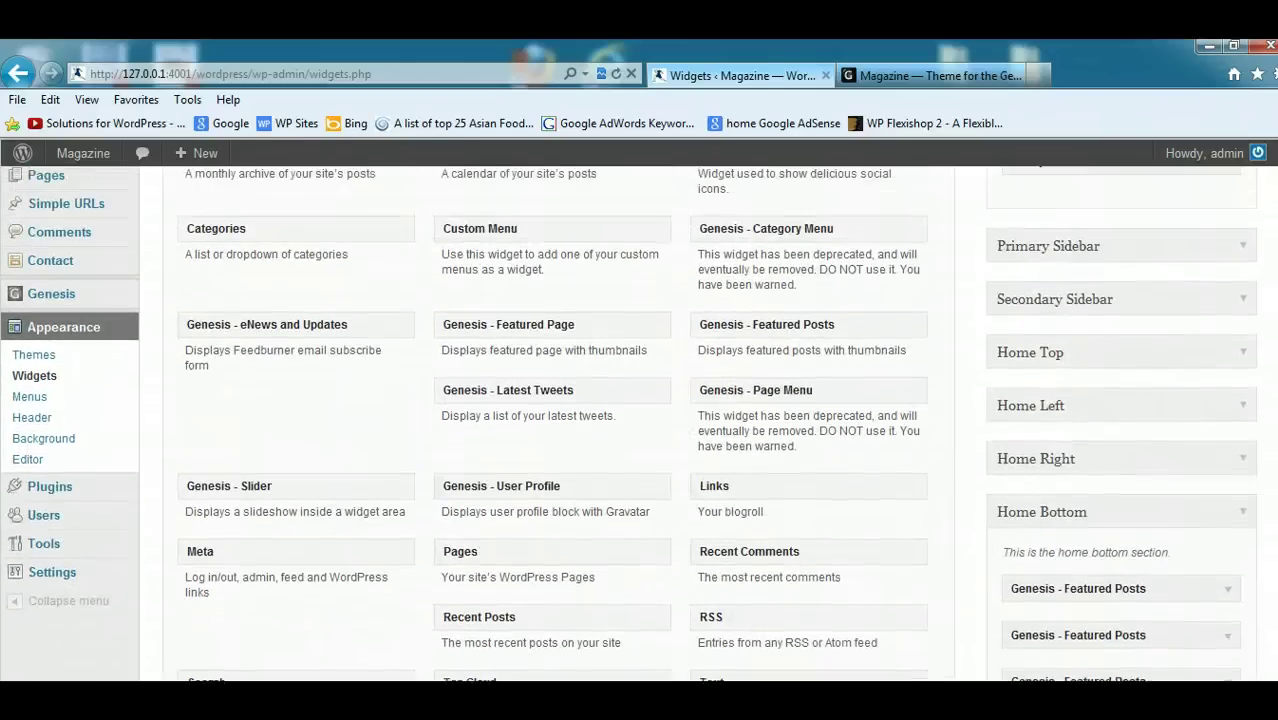
{"action": "left_click_drag", "start_coordinate": [238, 340], "coordinate": [1070, 505]}
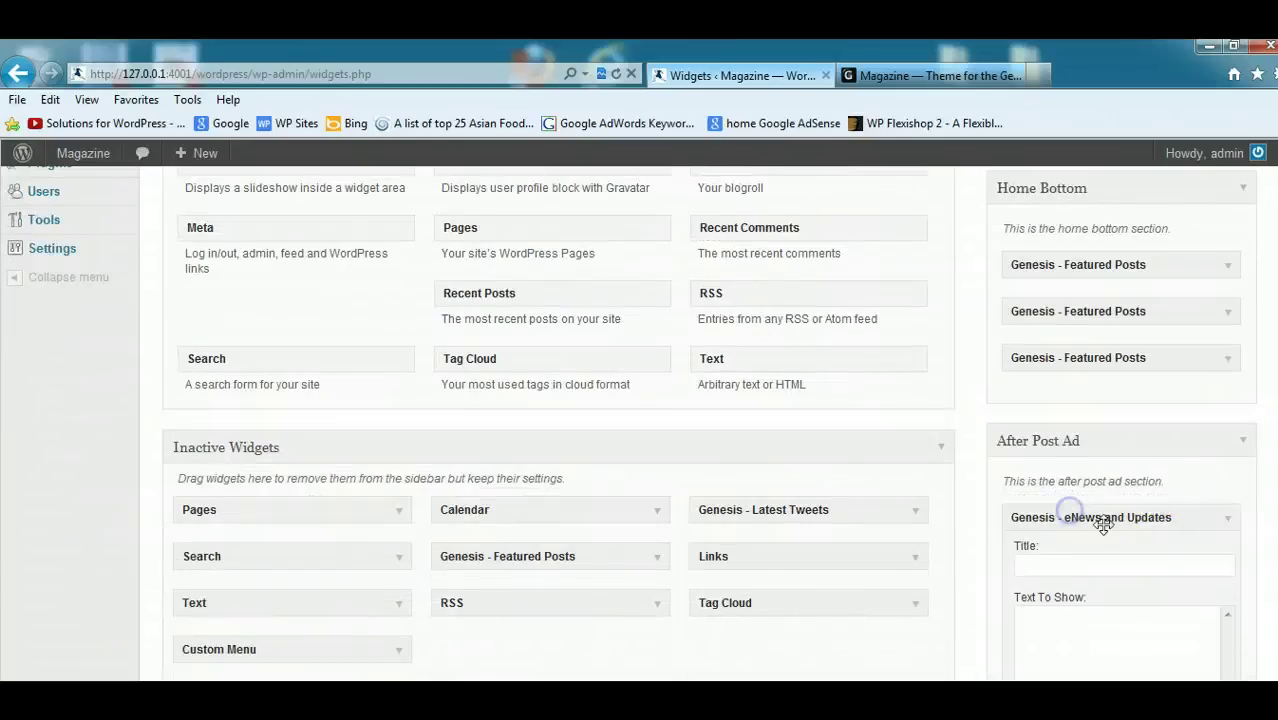
In the Primary Sidebar's eNews and Updates widget, remove the line break after "breaking news" and copy the sign-up text.
{"action": "scroll", "coordinate": [640, 420], "scroll_direction": "up", "scroll_amount": 3}
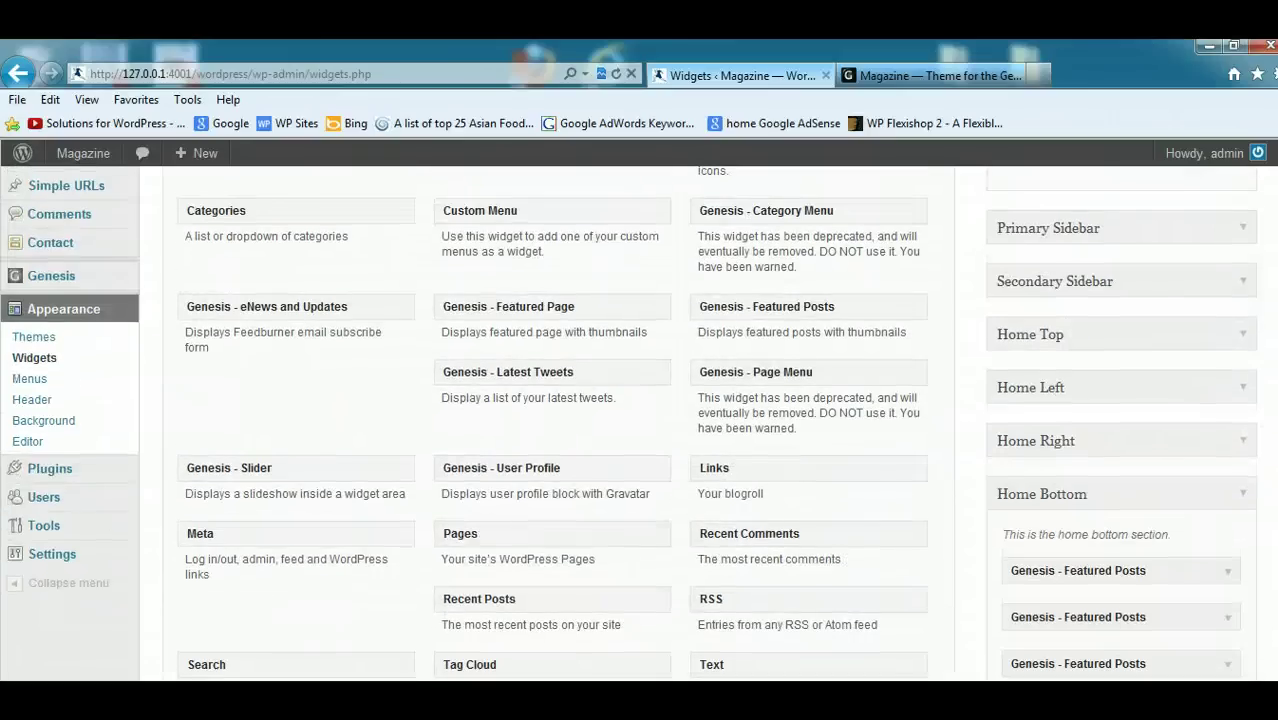
{"action": "left_click", "coordinate": [1242, 230]}
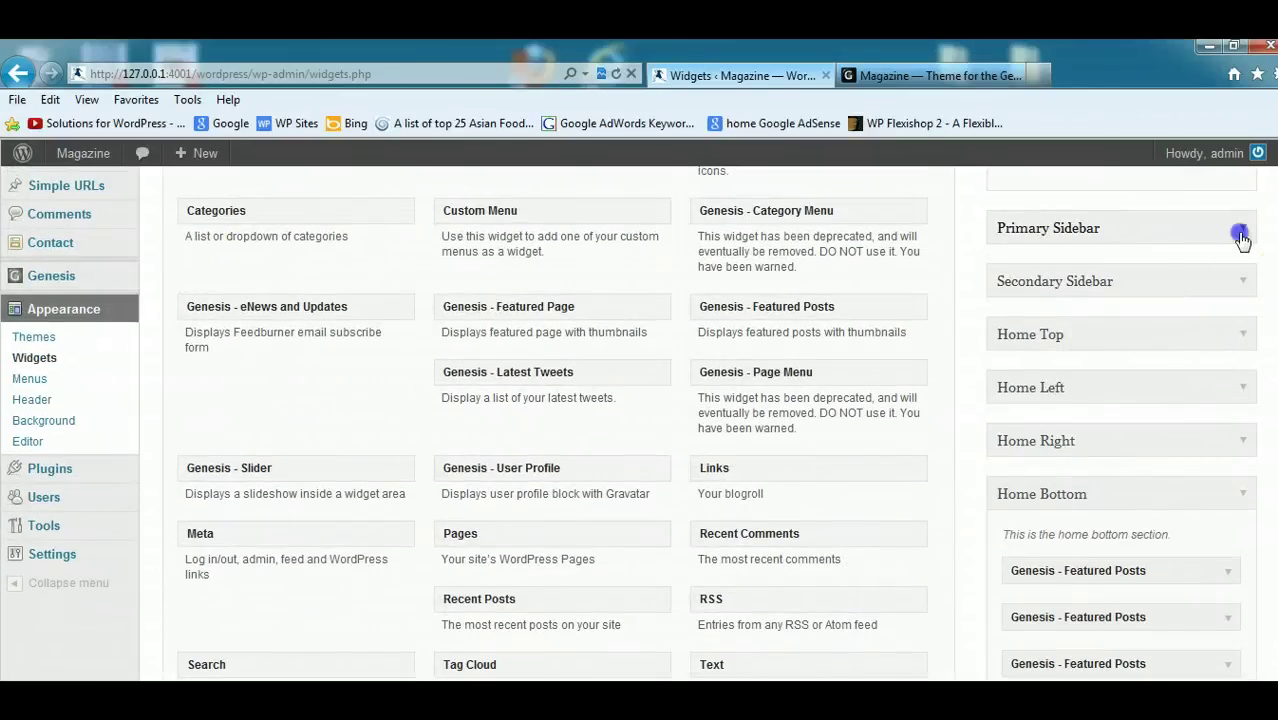
{"action": "left_click", "coordinate": [1224, 320]}
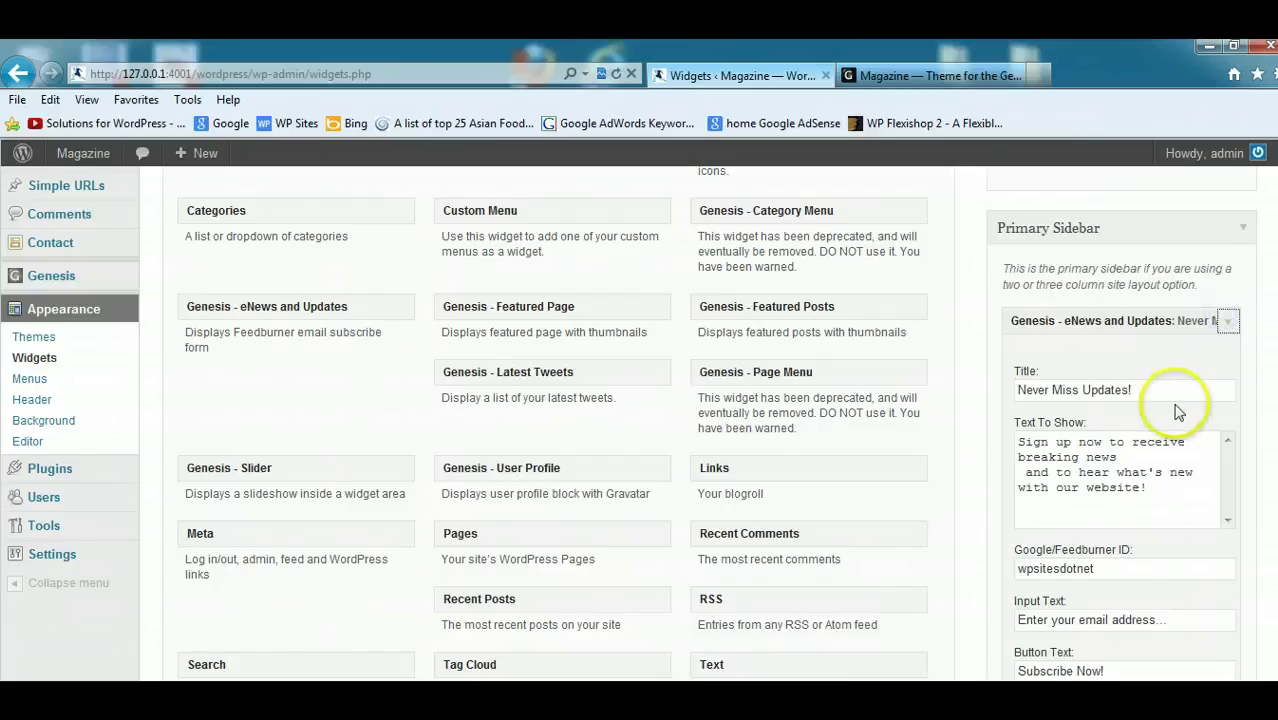
{"action": "left_click_drag", "start_coordinate": [1165, 490], "coordinate": [1022, 448]}
{"action": "key", "text": "ctrl+c"}
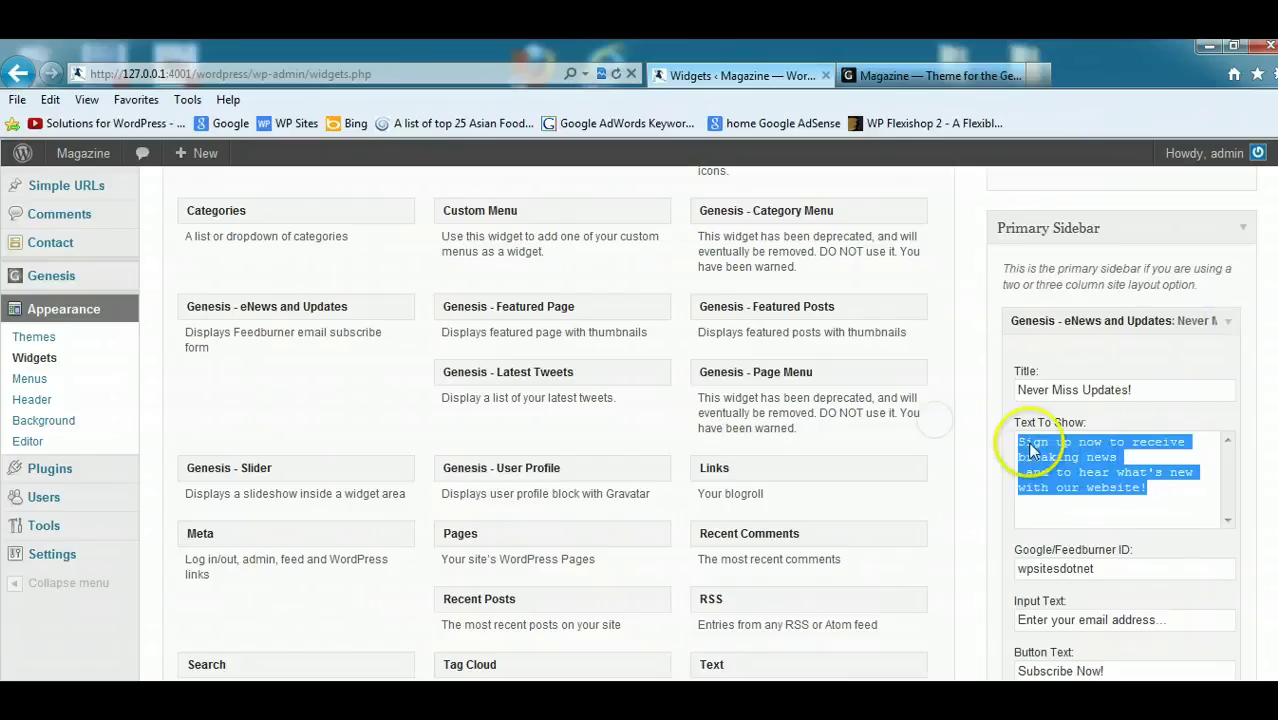
{"action": "right_click", "coordinate": [1050, 468]}
{"action": "left_click", "coordinate": [1082, 500]}
{"action": "left_click", "coordinate": [1025, 472]}
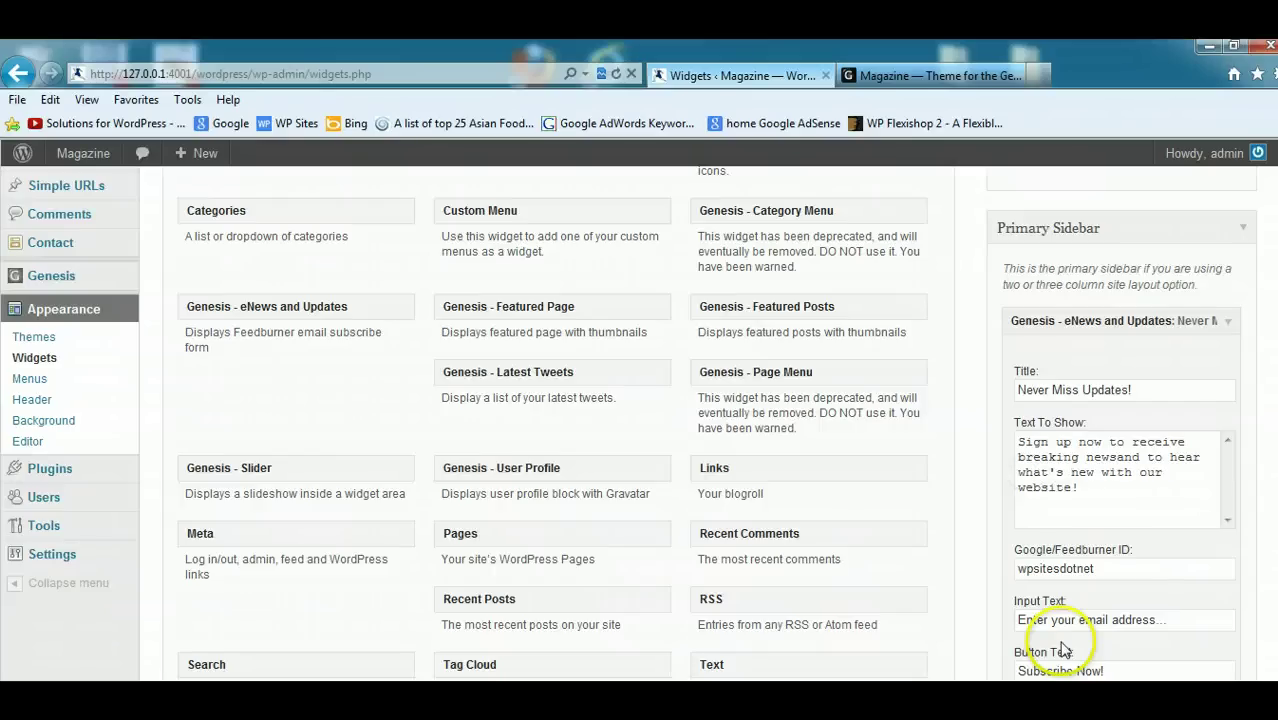
Paste "Sign up now to receive breaking news and to hear what's new with our website!" into the After Post Ad eNews widget's Text To Show.
{"action": "scroll", "coordinate": [1250, 434], "scroll_direction": "down", "scroll_amount": 3}
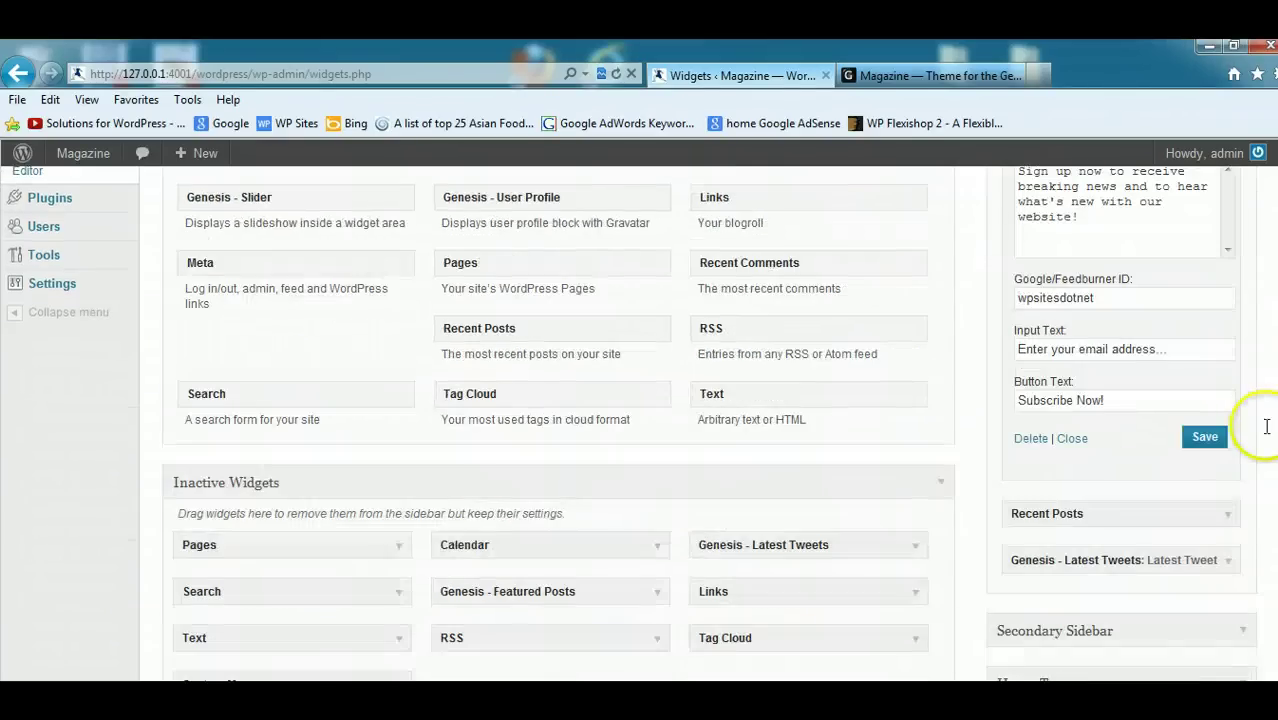
{"action": "scroll", "coordinate": [1205, 437], "scroll_direction": "down", "scroll_amount": 10}
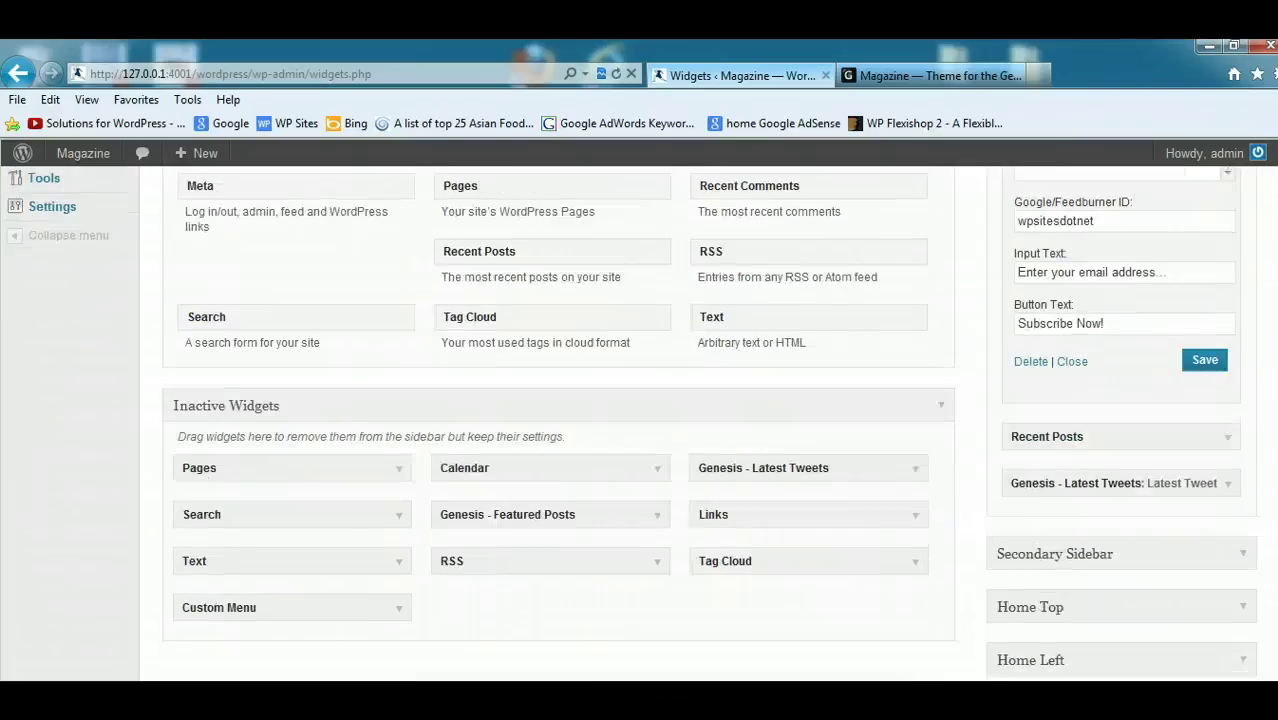
{"action": "scroll", "coordinate": [1081, 517], "scroll_direction": "down", "scroll_amount": 1}
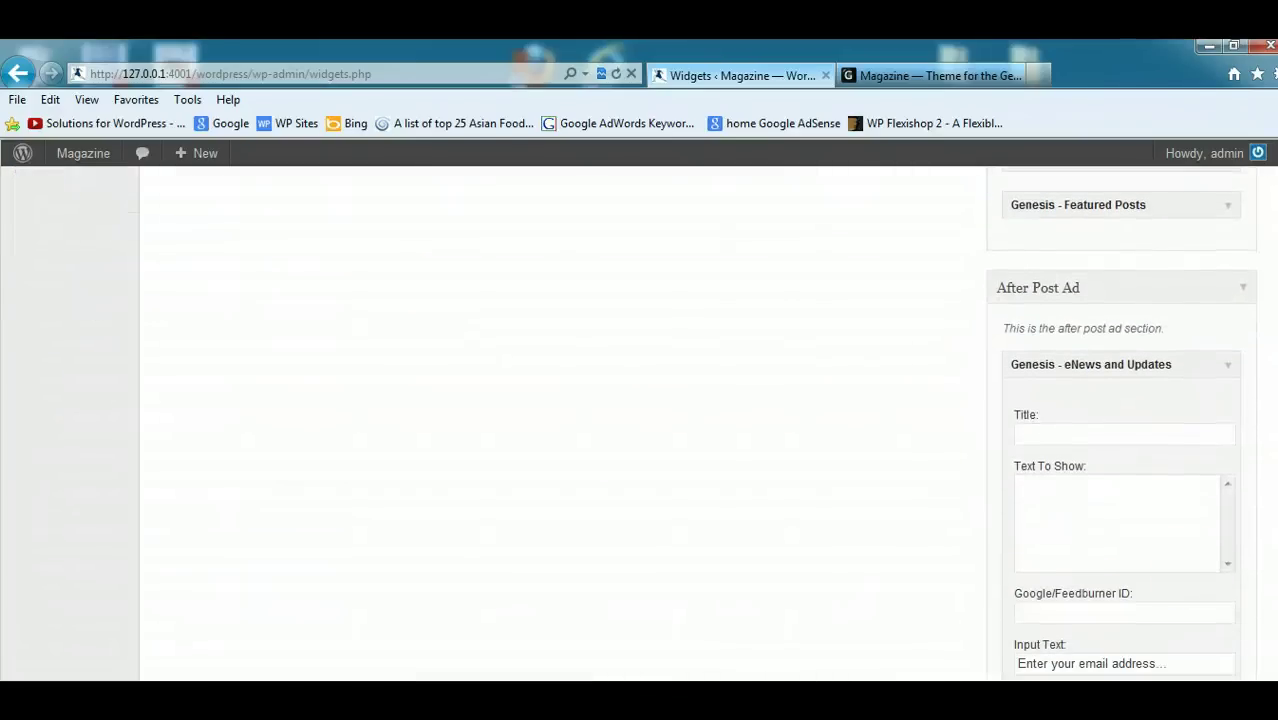
{"action": "right_click", "coordinate": [1081, 515]}
{"action": "left_click", "coordinate": [1129, 599]}
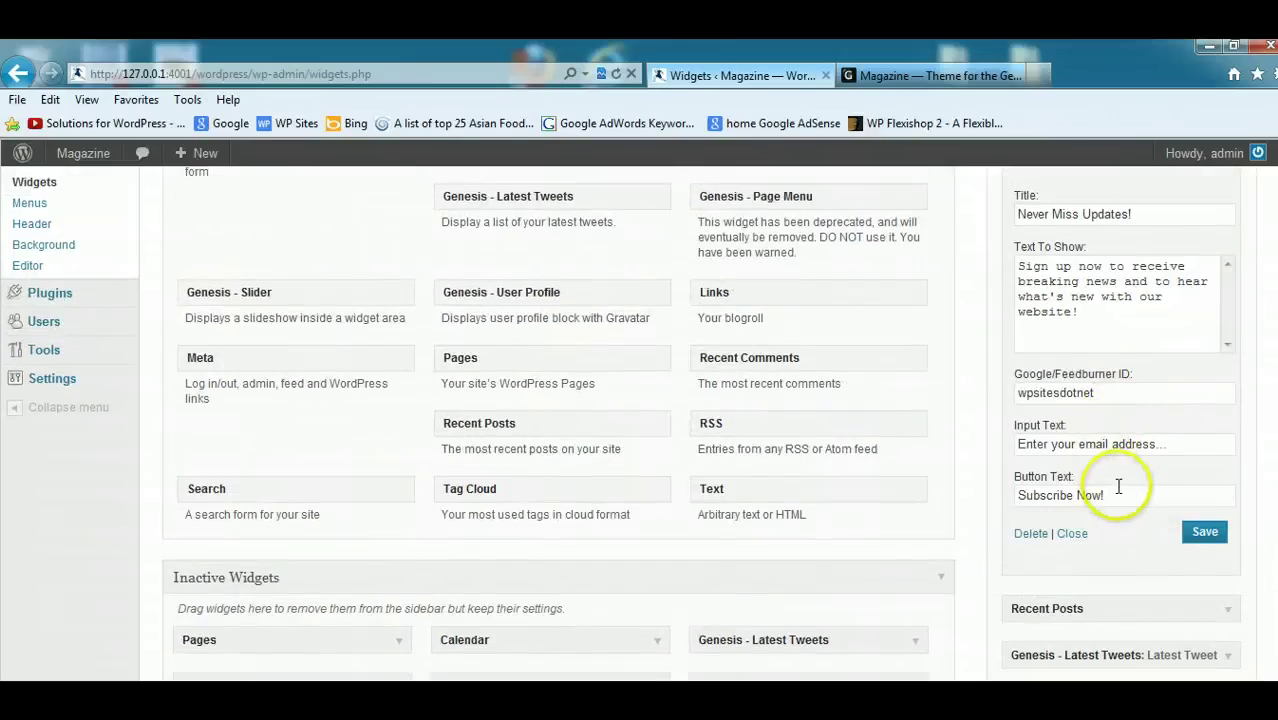
Copy the button text "Subscribe Now!" from the Primary Sidebar eNews widget to the After Post Ad one and save it.
{"action": "left_click_drag", "start_coordinate": [1121, 492], "coordinate": [999, 490]}
{"action": "right_click", "coordinate": [1027, 500]}
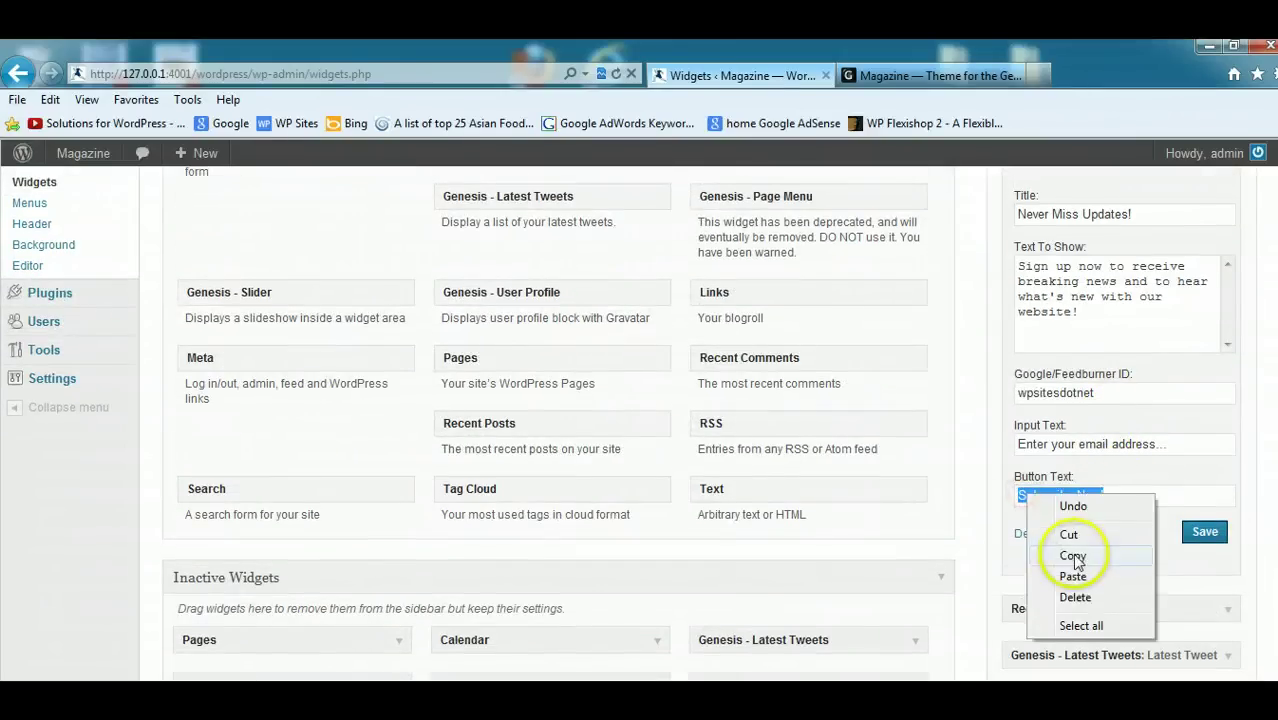
{"action": "left_click", "coordinate": [1061, 553]}
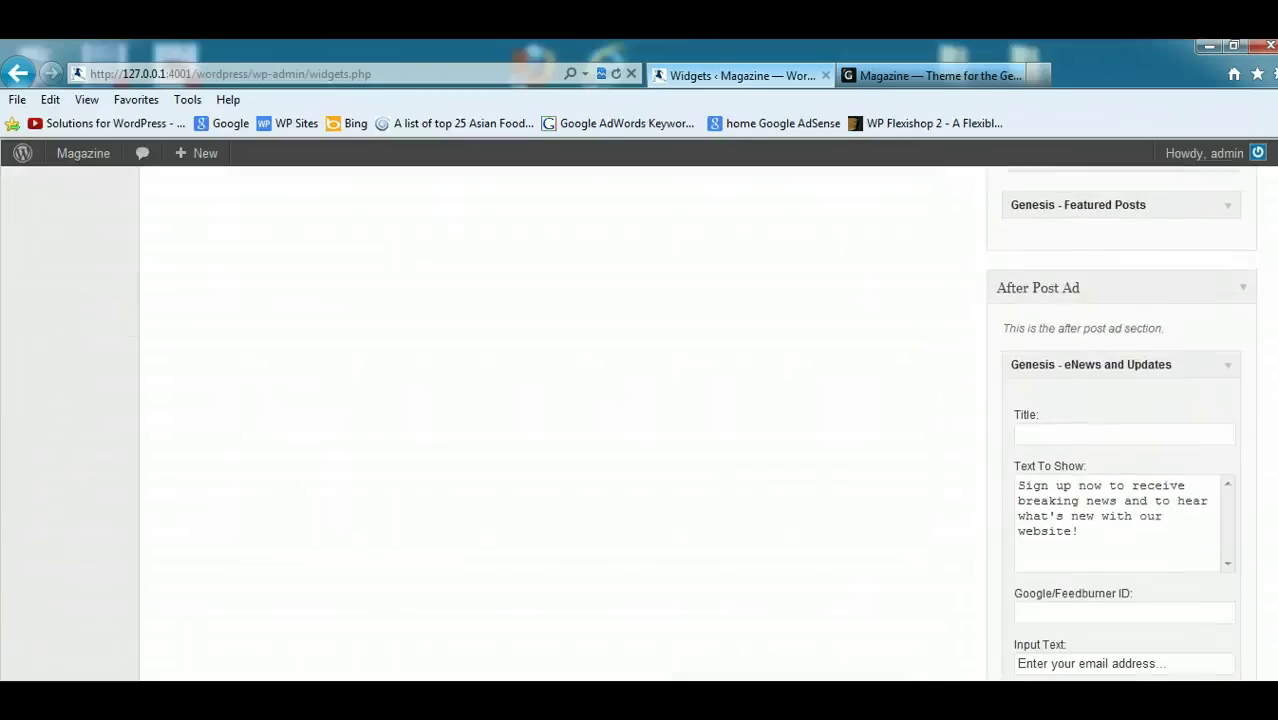
{"action": "scroll", "coordinate": [1044, 424], "scroll_direction": "down", "scroll_amount": 5}
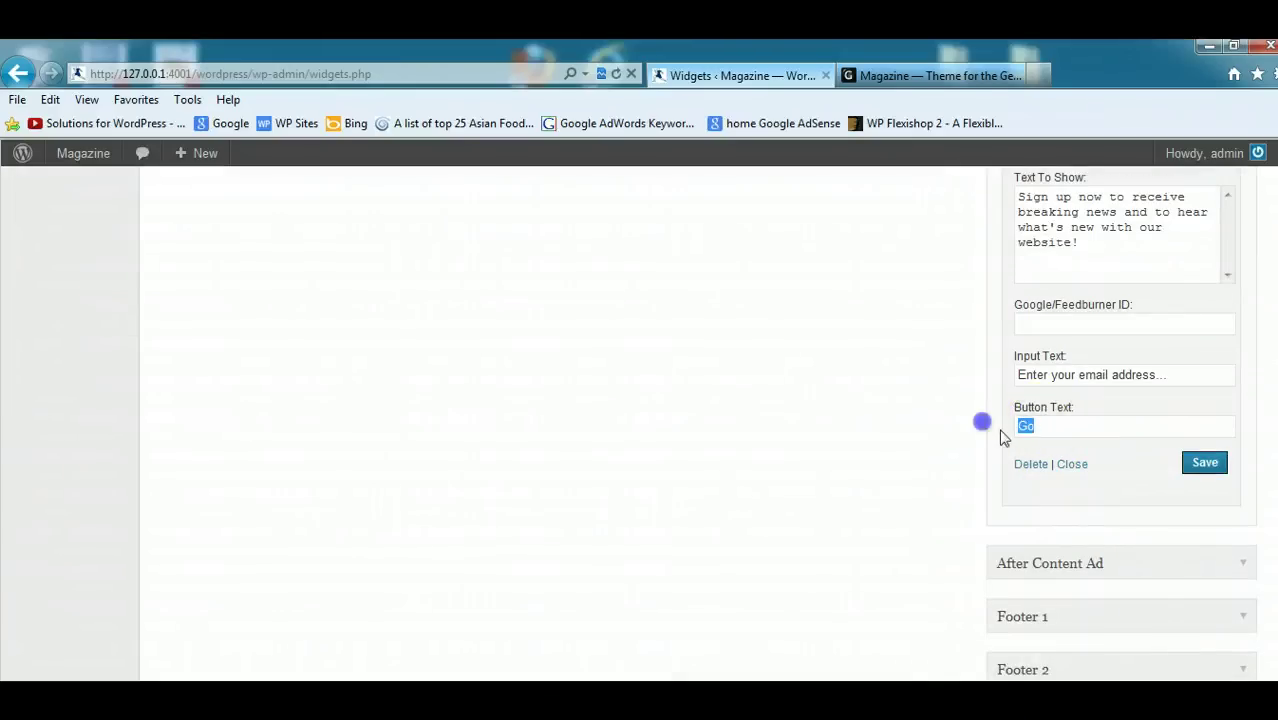
{"action": "right_click", "coordinate": [1029, 428]}
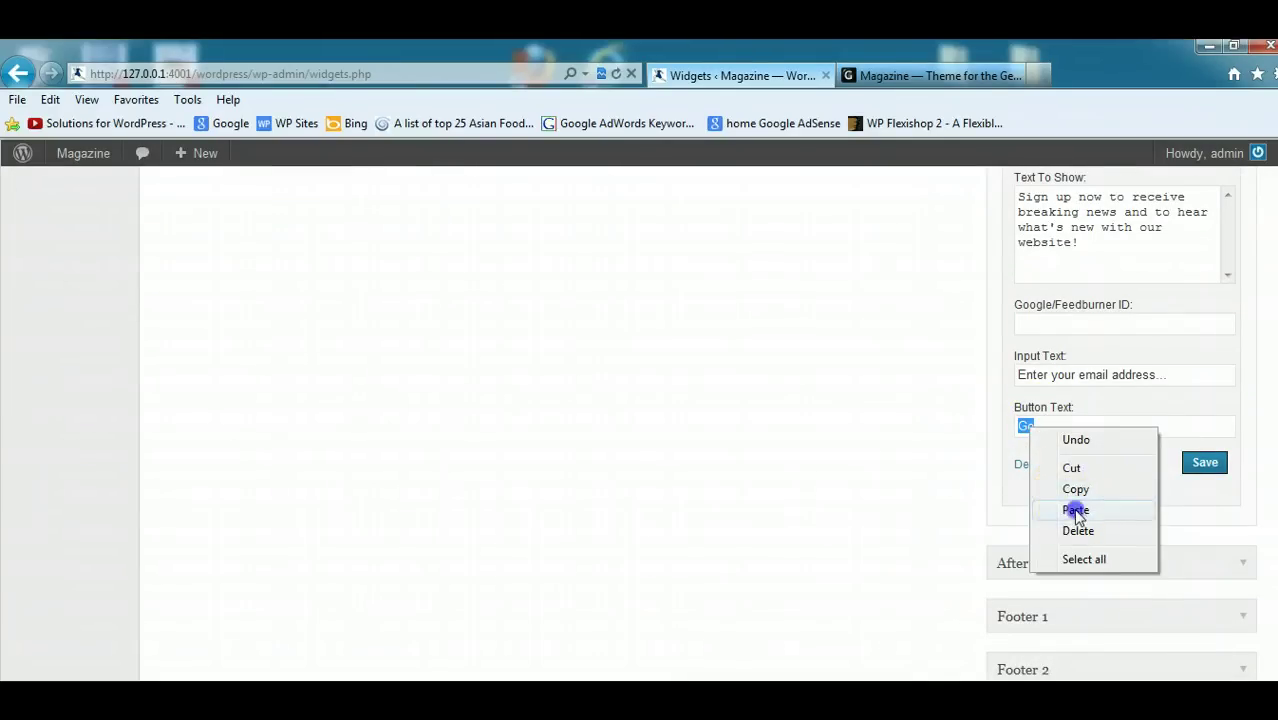
{"action": "left_click", "coordinate": [1076, 511]}
{"action": "left_click", "coordinate": [1199, 466]}
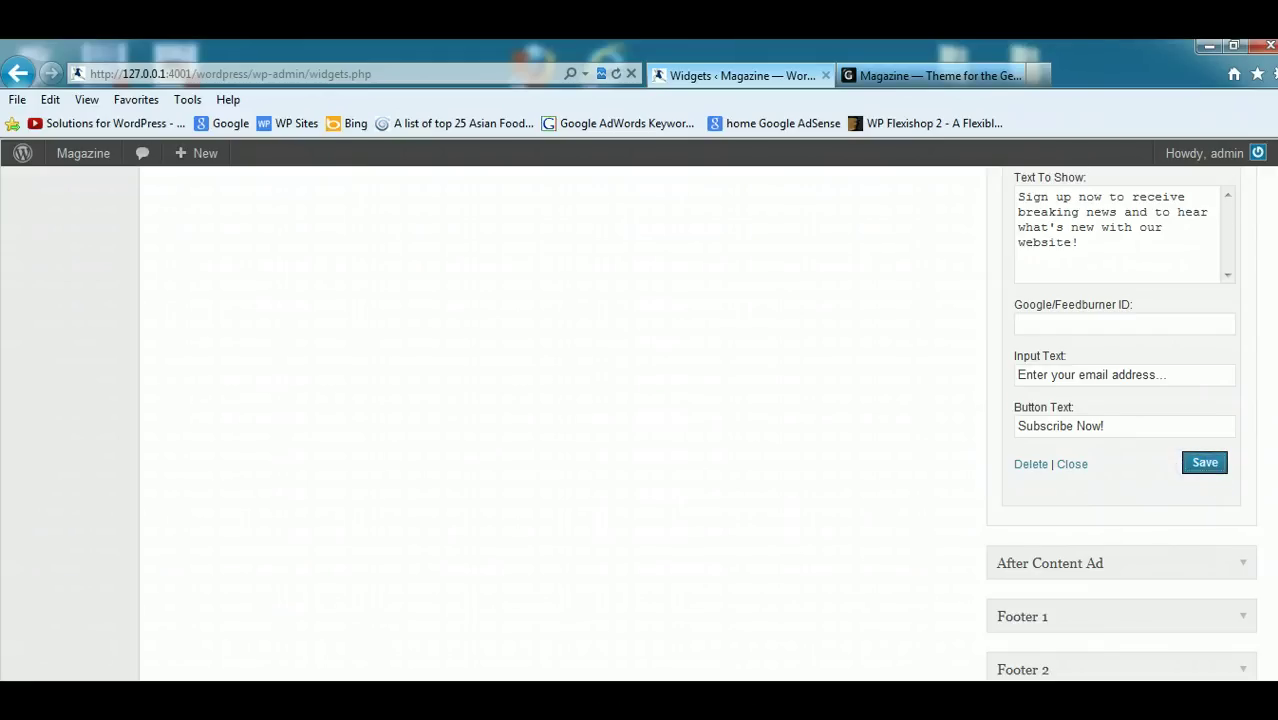
Copy the title "Never Miss Updates!" from the Primary Sidebar eNews widget to the After Post Ad one and save it.
{"action": "scroll", "coordinate": [1192, 234], "scroll_direction": "up", "scroll_amount": 10}
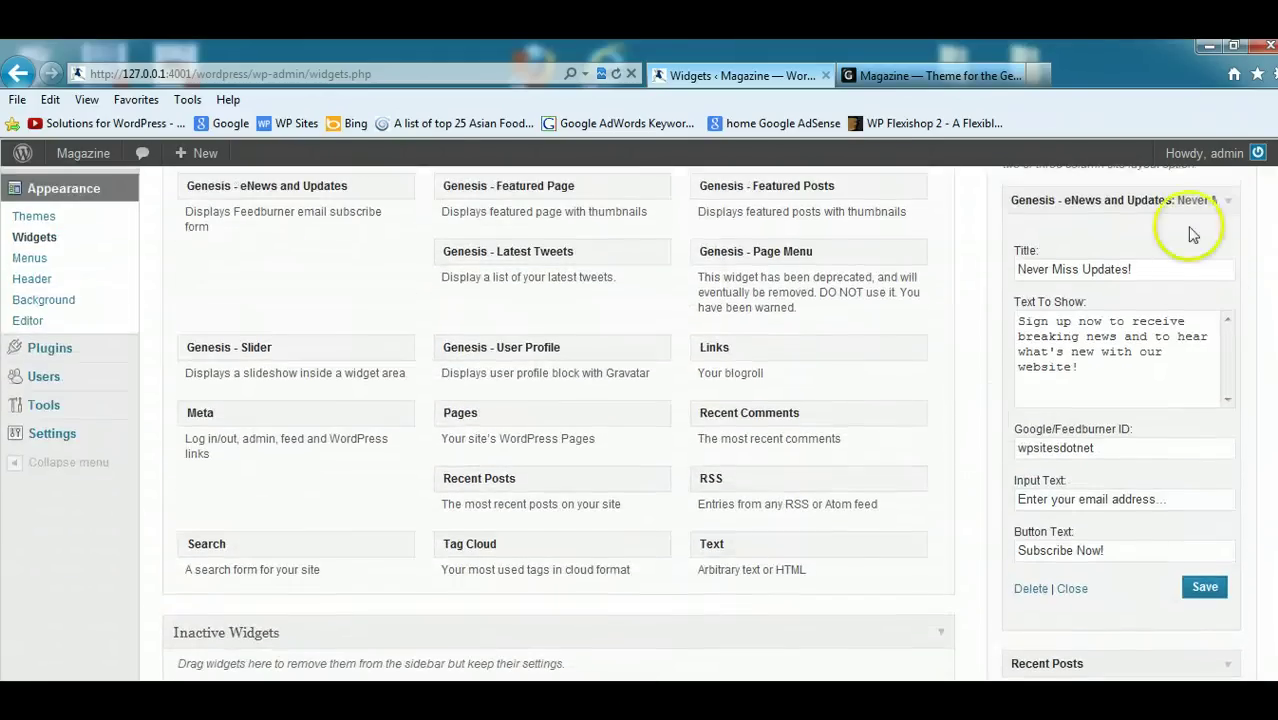
{"action": "left_click_drag", "start_coordinate": [1167, 277], "coordinate": [927, 271]}
{"action": "right_click", "coordinate": [1029, 275]}
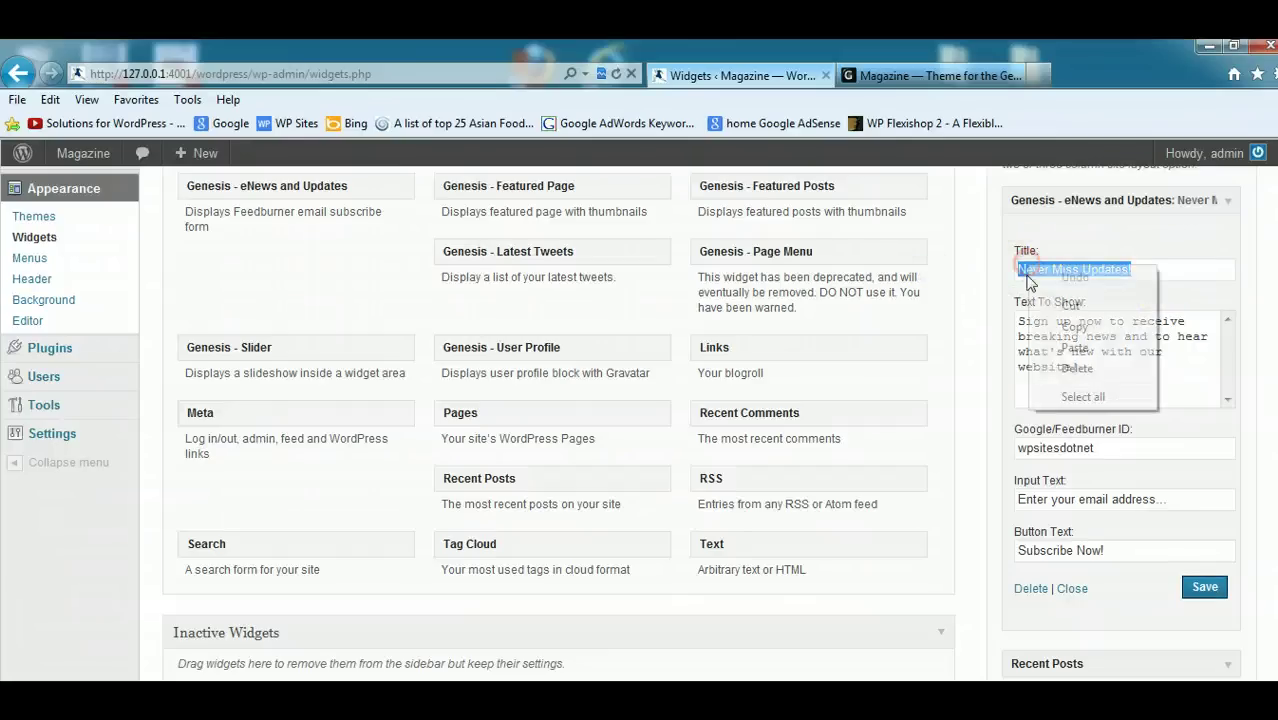
{"action": "left_click", "coordinate": [1072, 326]}
{"action": "scroll", "coordinate": [1040, 325], "scroll_direction": "down", "scroll_amount": 10}
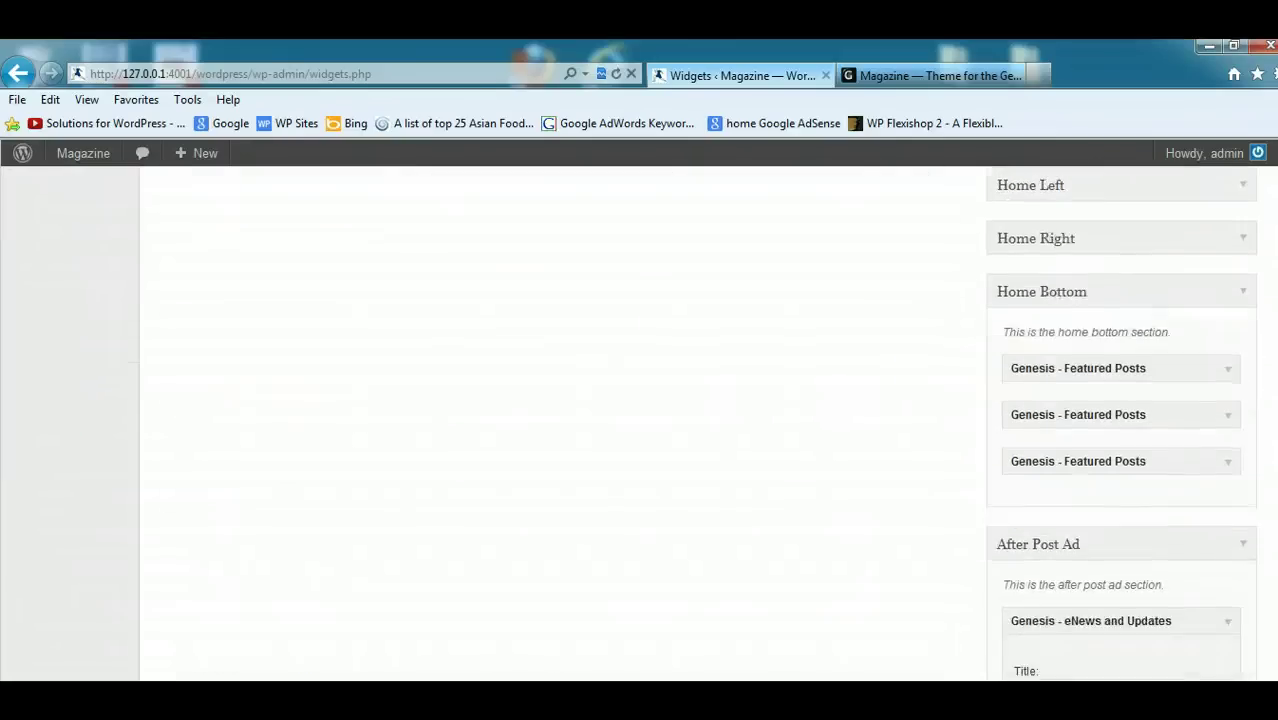
{"action": "scroll", "coordinate": [1055, 414], "scroll_direction": "down", "scroll_amount": 3}
{"action": "right_click", "coordinate": [1025, 372]}
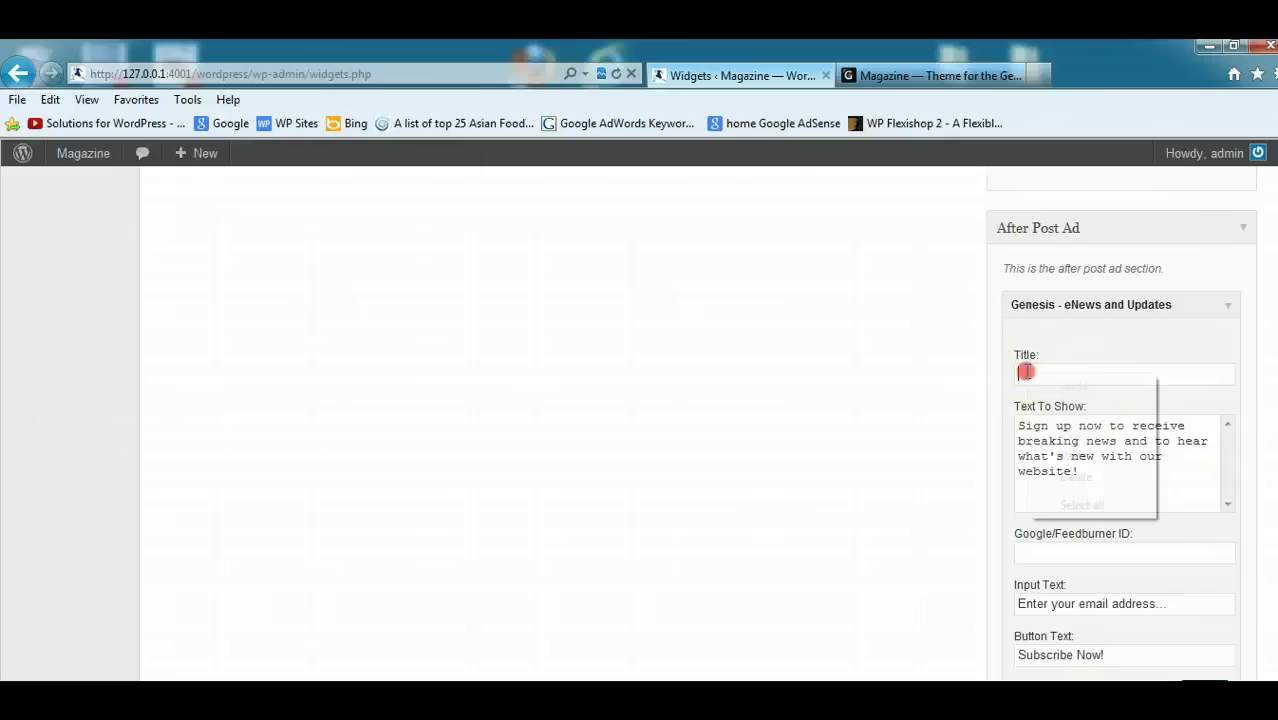
{"action": "left_click", "coordinate": [1075, 455]}
{"action": "scroll", "coordinate": [1120, 450], "scroll_direction": "down", "scroll_amount": 2}
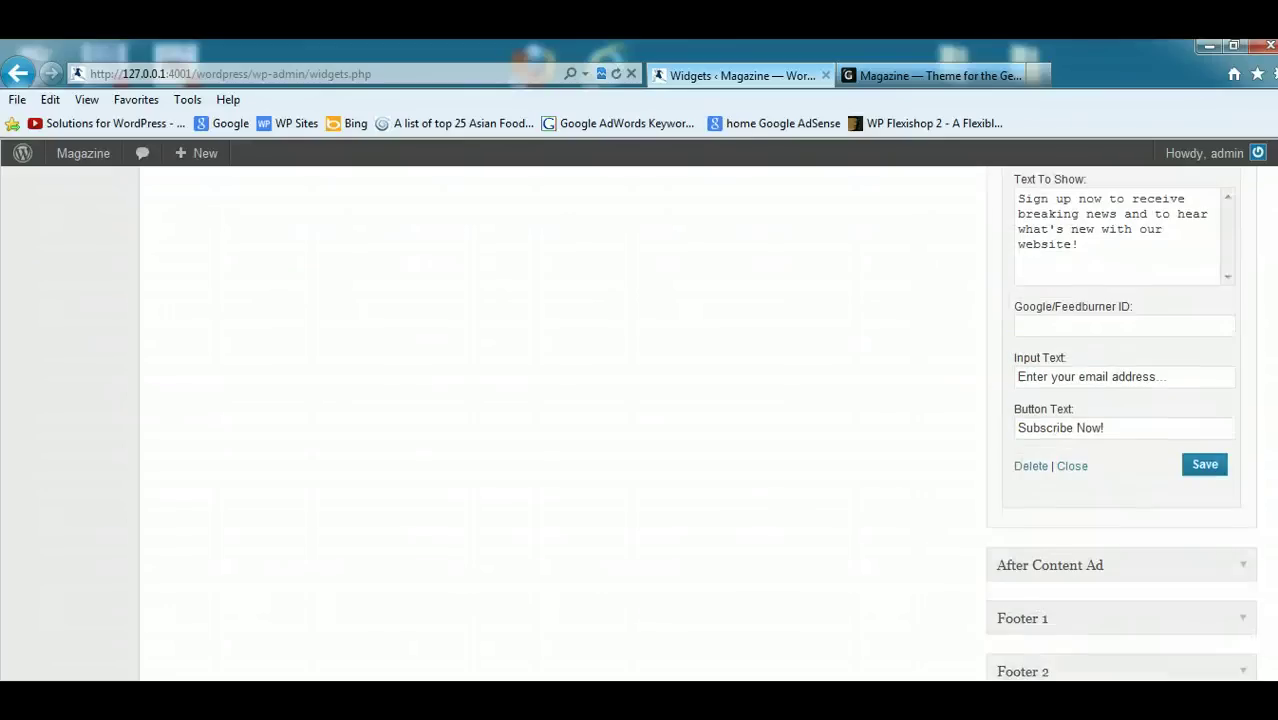
{"action": "left_click", "coordinate": [1205, 466]}
Open the "Dave Matthews Plays Acoustic" post from the site's home page and examine the eNews box below its content.
{"action": "left_click", "coordinate": [432, 700]}
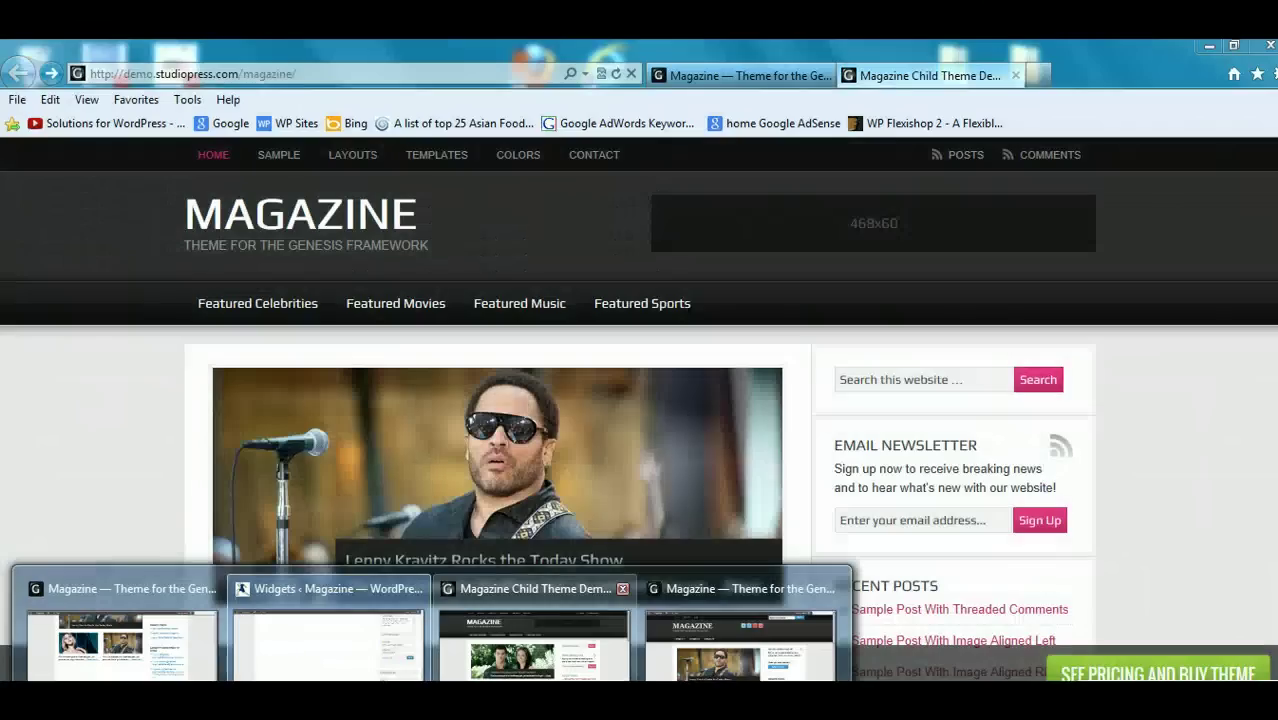
{"action": "mouse_move", "coordinate": [677, 686]}
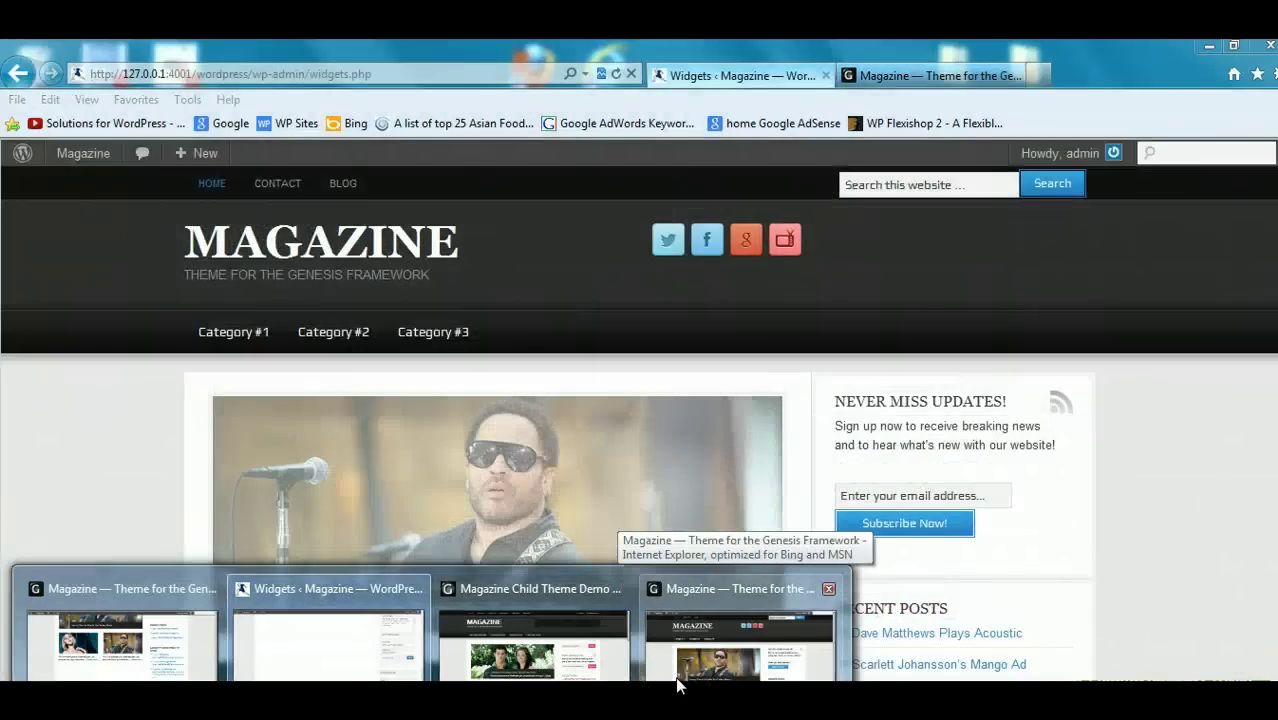
{"action": "left_click", "coordinate": [677, 686]}
{"action": "left_click", "coordinate": [628, 384]}
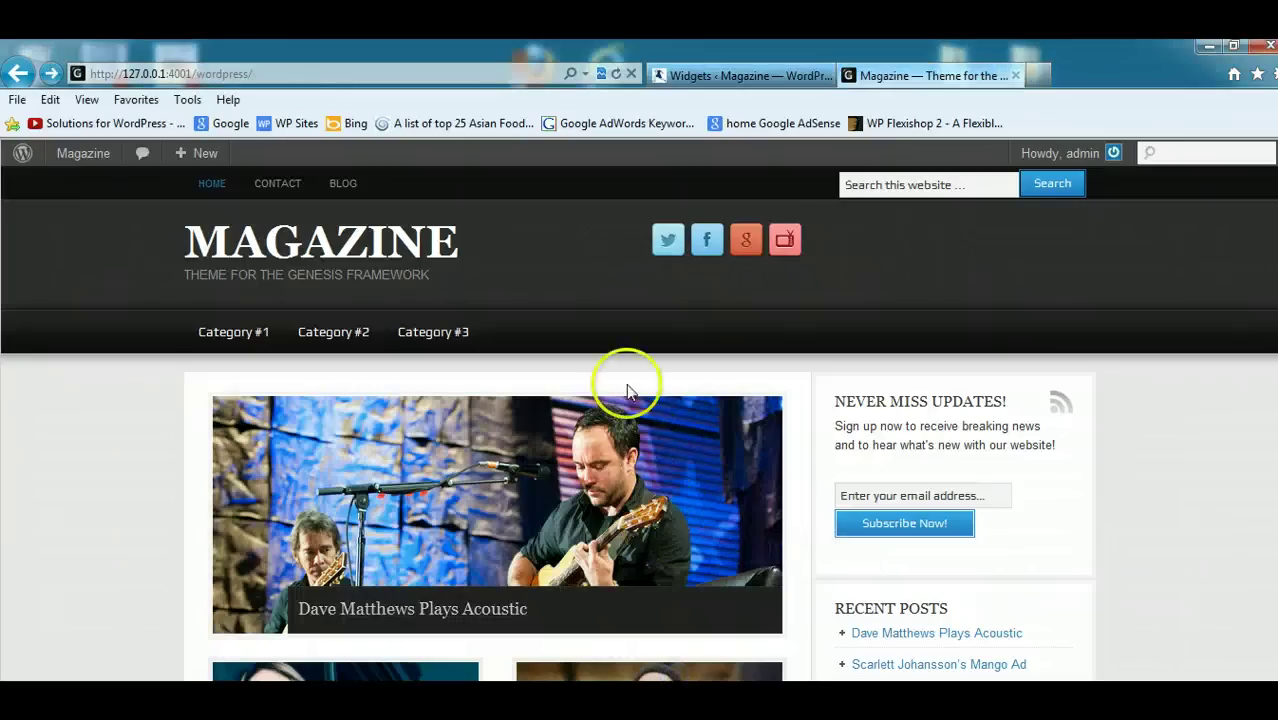
{"action": "scroll", "coordinate": [1257, 332], "scroll_direction": "down", "scroll_amount": 10}
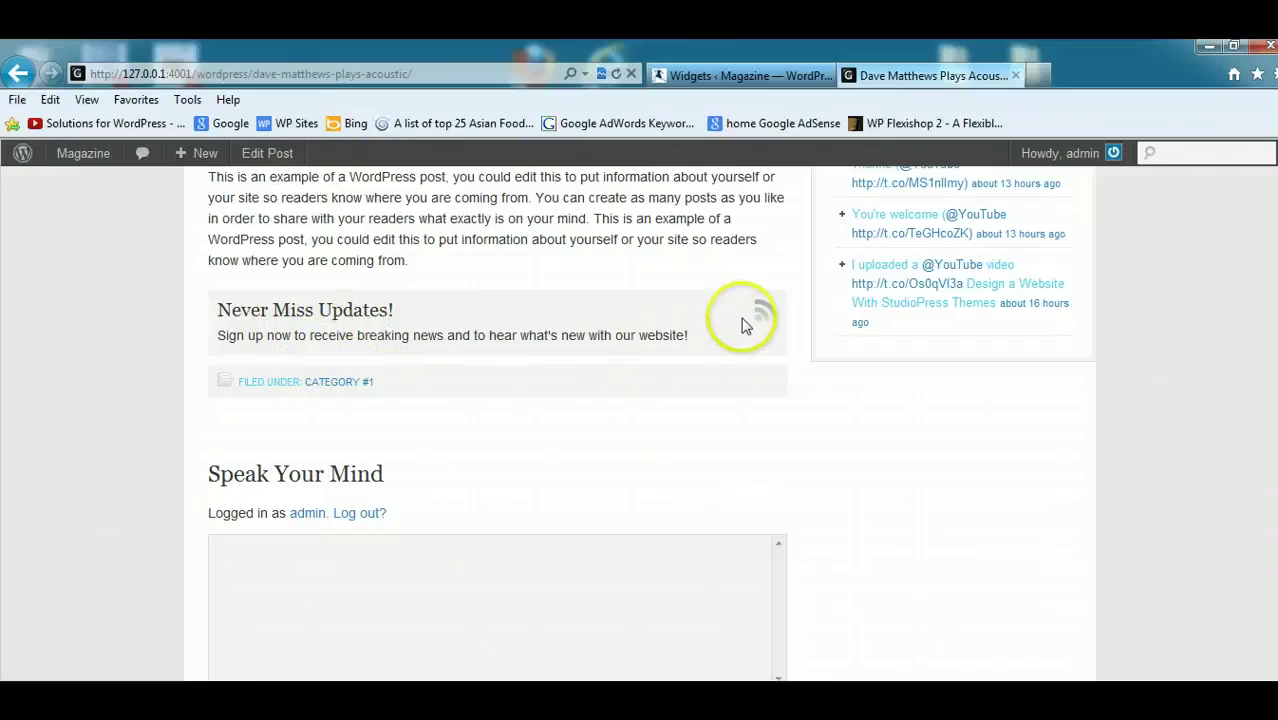
{"action": "scroll", "coordinate": [1250, 450], "scroll_direction": "up", "scroll_amount": 3}
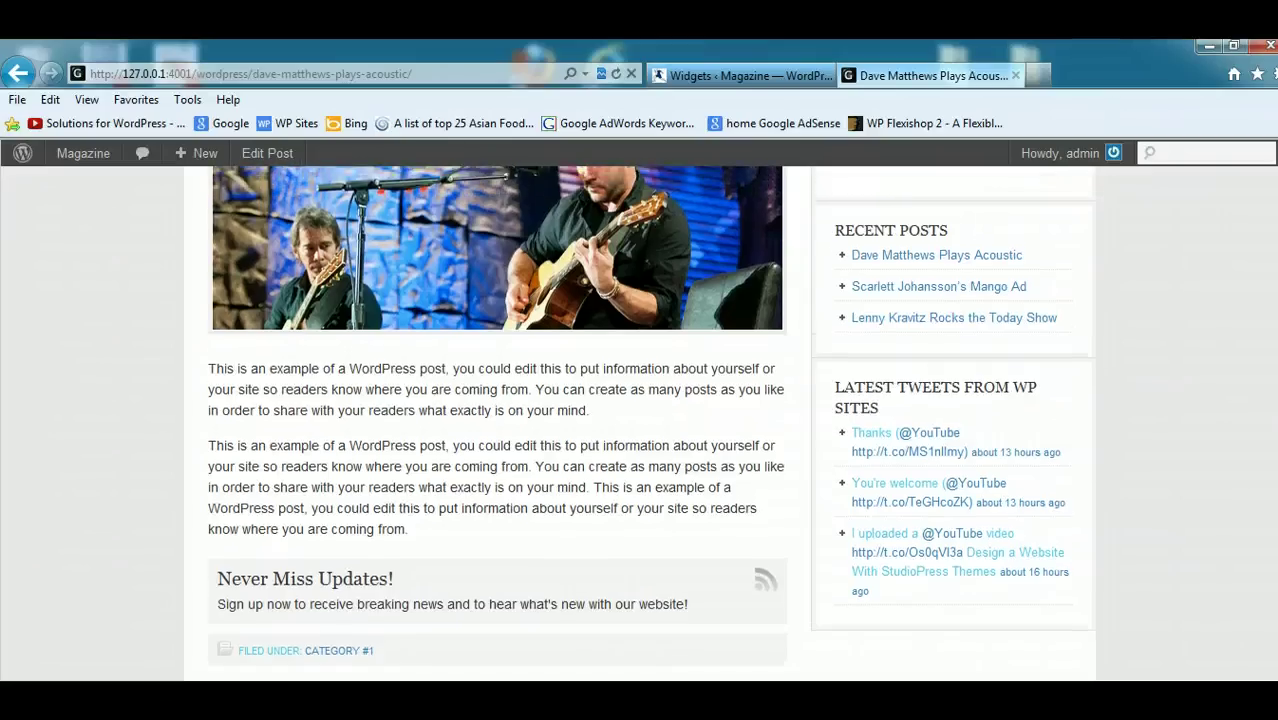
{"action": "scroll", "coordinate": [1204, 499], "scroll_direction": "down", "scroll_amount": 2}
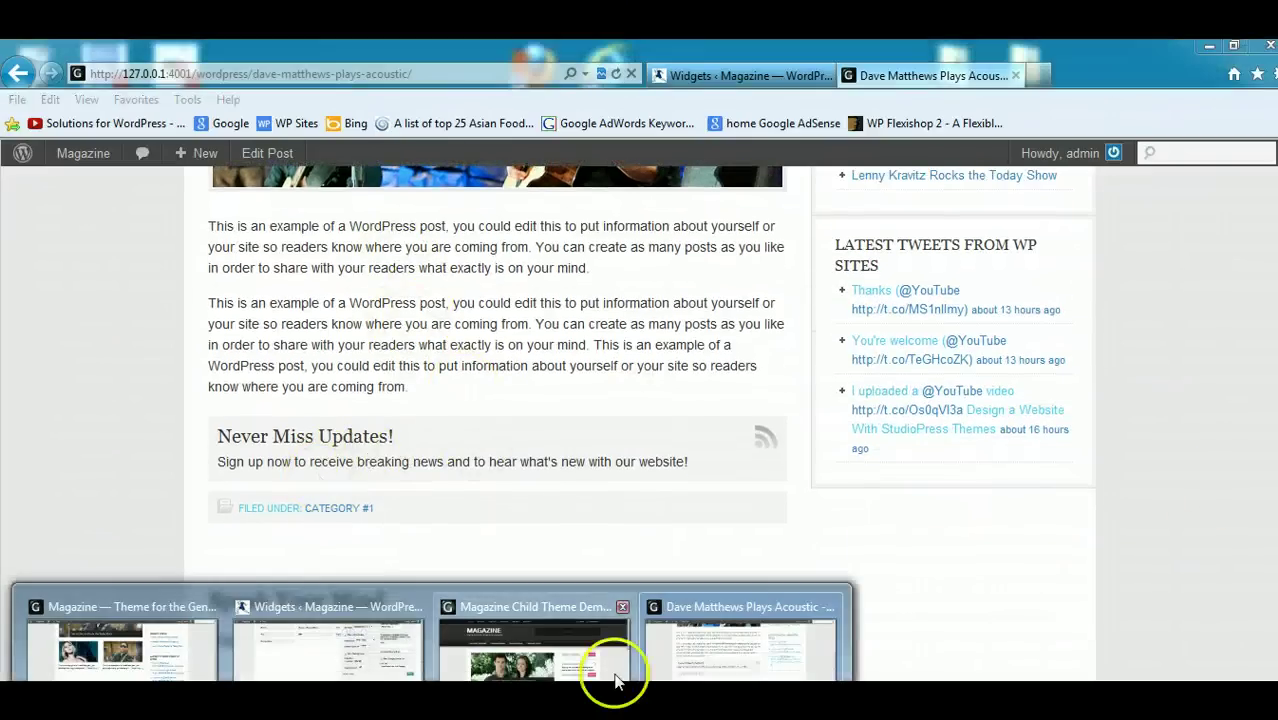
Set the After Post Ad eNews widget's Google/Feedburner ID to wpsitesdotnet, save it, and reload the "Dave Matthews Plays Acoustic" post.
{"action": "left_click", "coordinate": [385, 662]}
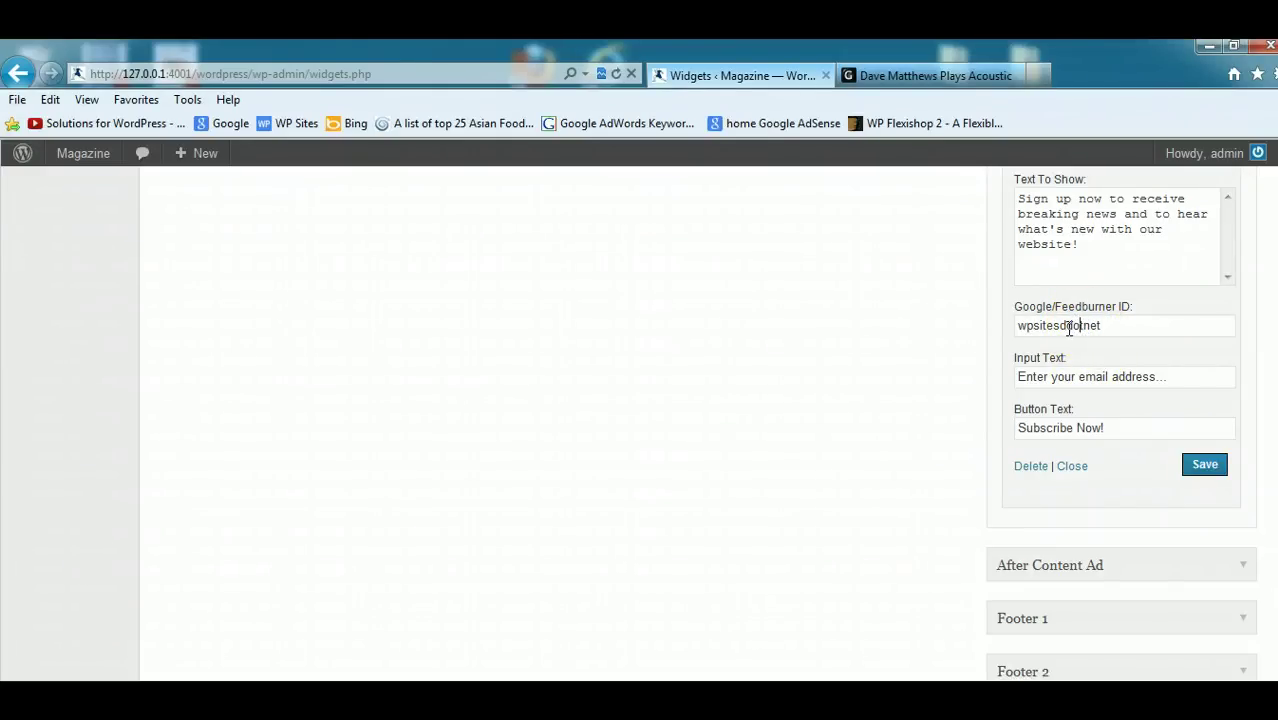
{"action": "left_click", "coordinate": [1195, 469]}
{"action": "mouse_move", "coordinate": [580, 672]}
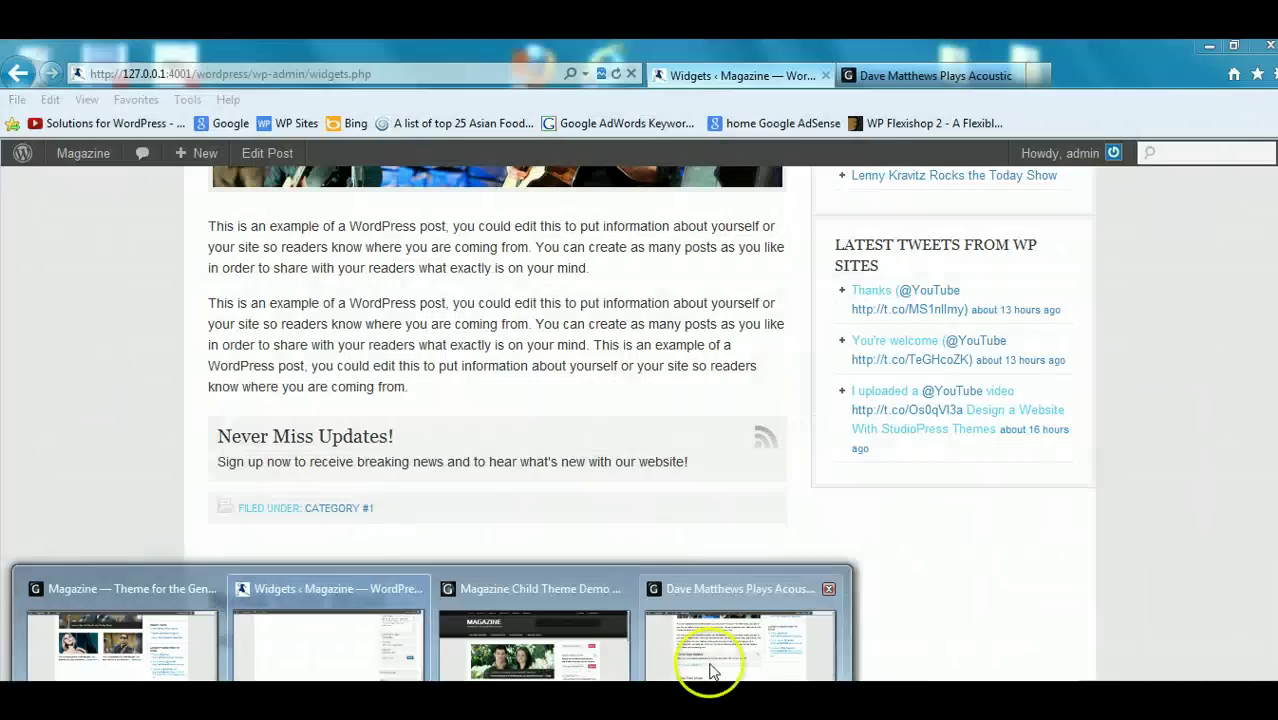
{"action": "left_click", "coordinate": [707, 668]}
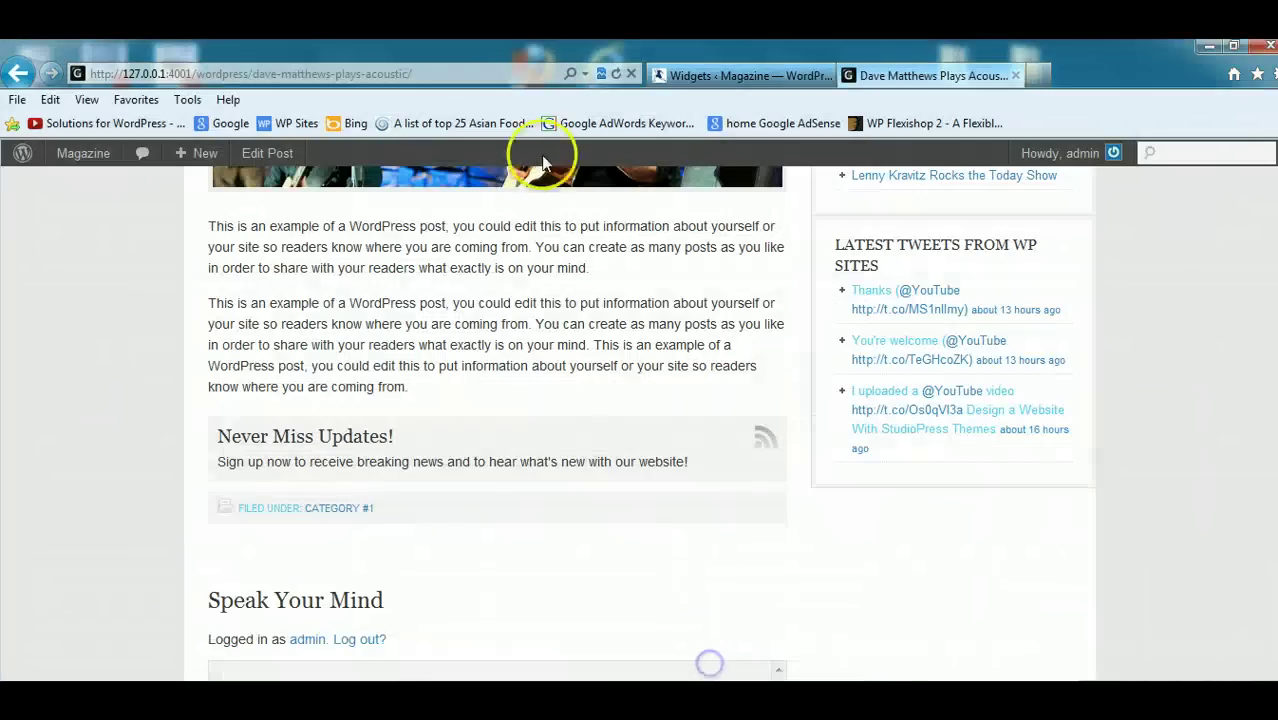
{"action": "left_click", "coordinate": [614, 75]}
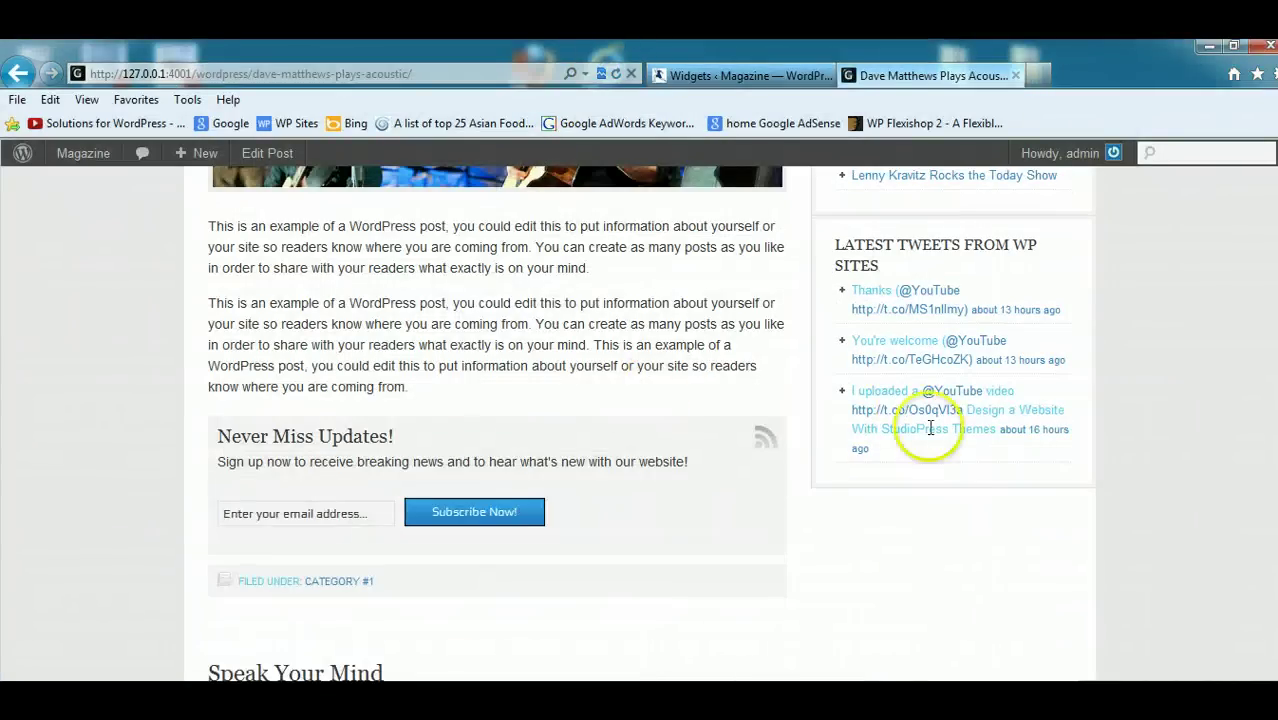
Check the email field and subscribe form below the post content, and return to the beginning of the post.
{"action": "scroll", "coordinate": [907, 460], "scroll_direction": "down", "scroll_amount": 3}
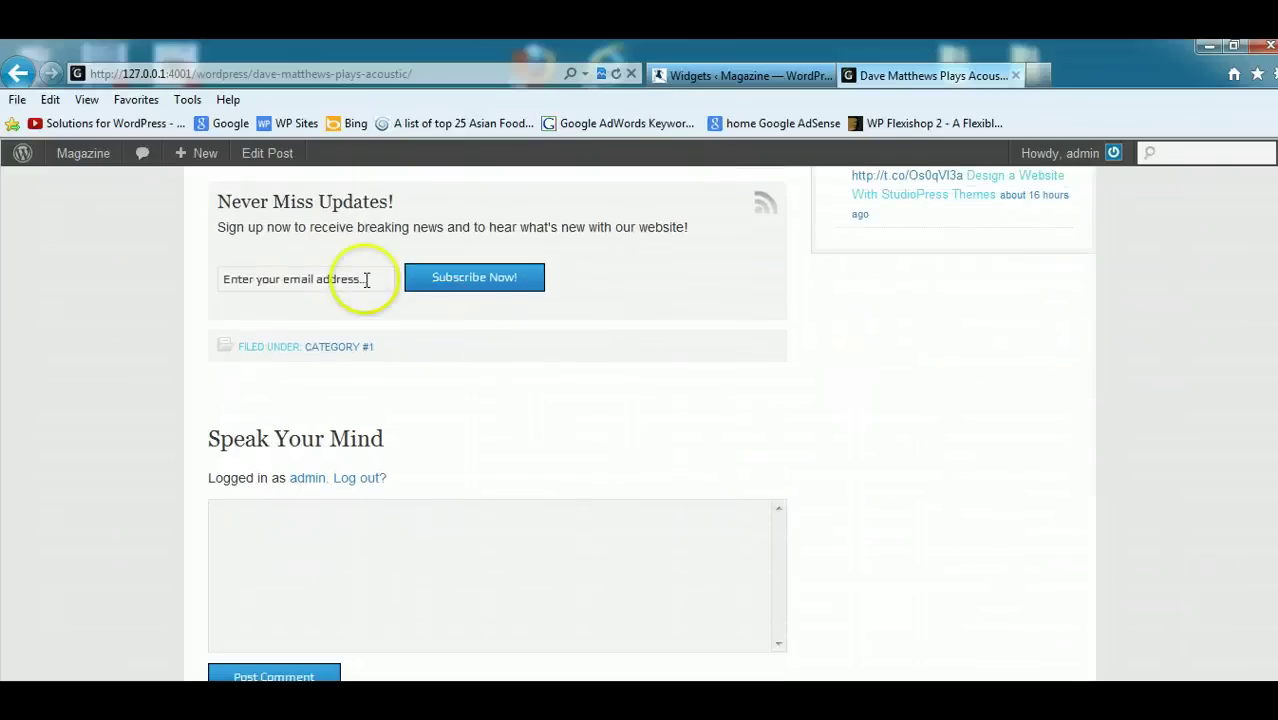
{"action": "left_click", "coordinate": [365, 280]}
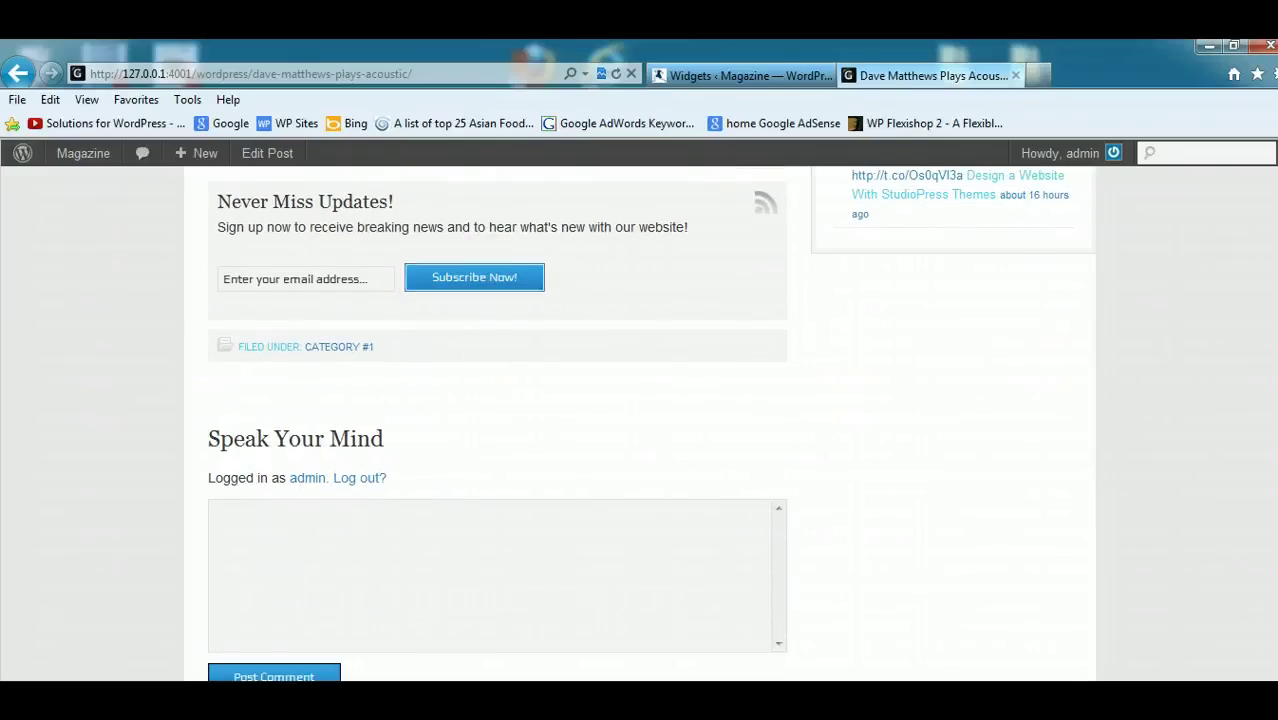
{"action": "scroll", "coordinate": [1013, 518], "scroll_direction": "up", "scroll_amount": 3}
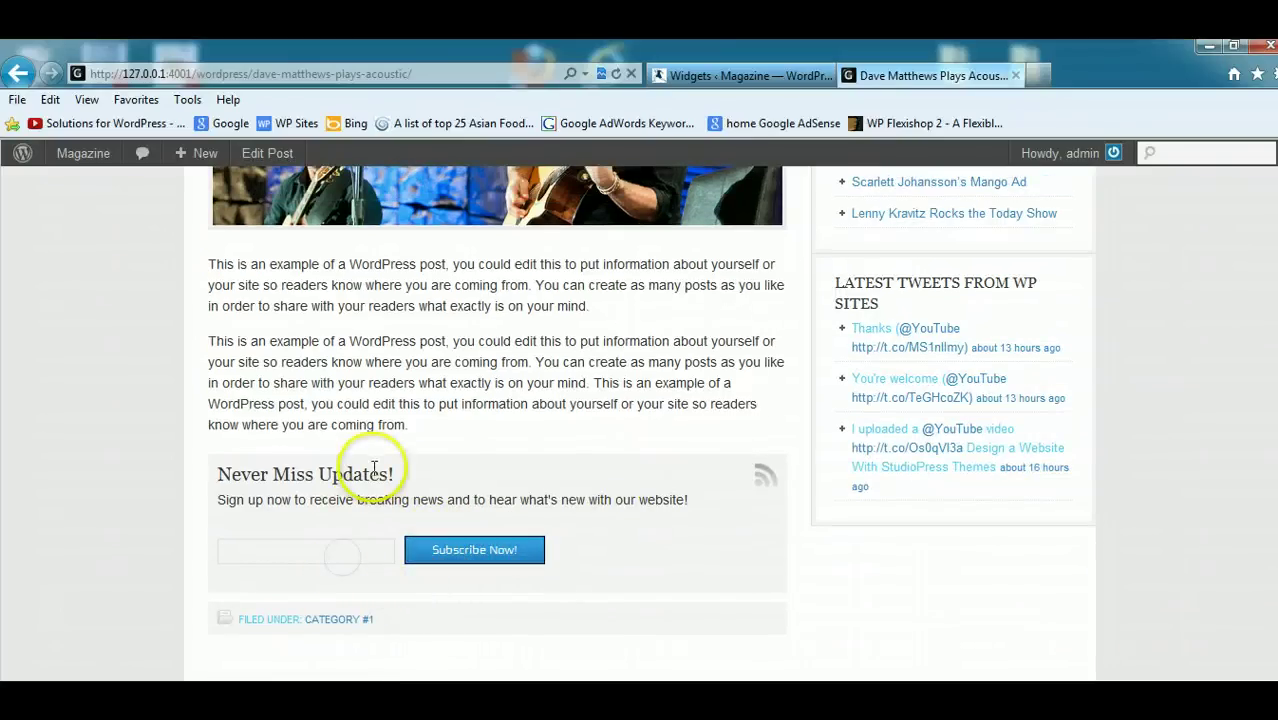
{"action": "left_click", "coordinate": [354, 551]}
{"action": "scroll", "coordinate": [479, 633], "scroll_direction": "up", "scroll_amount": 1}
{"action": "left_click", "coordinate": [479, 633]}
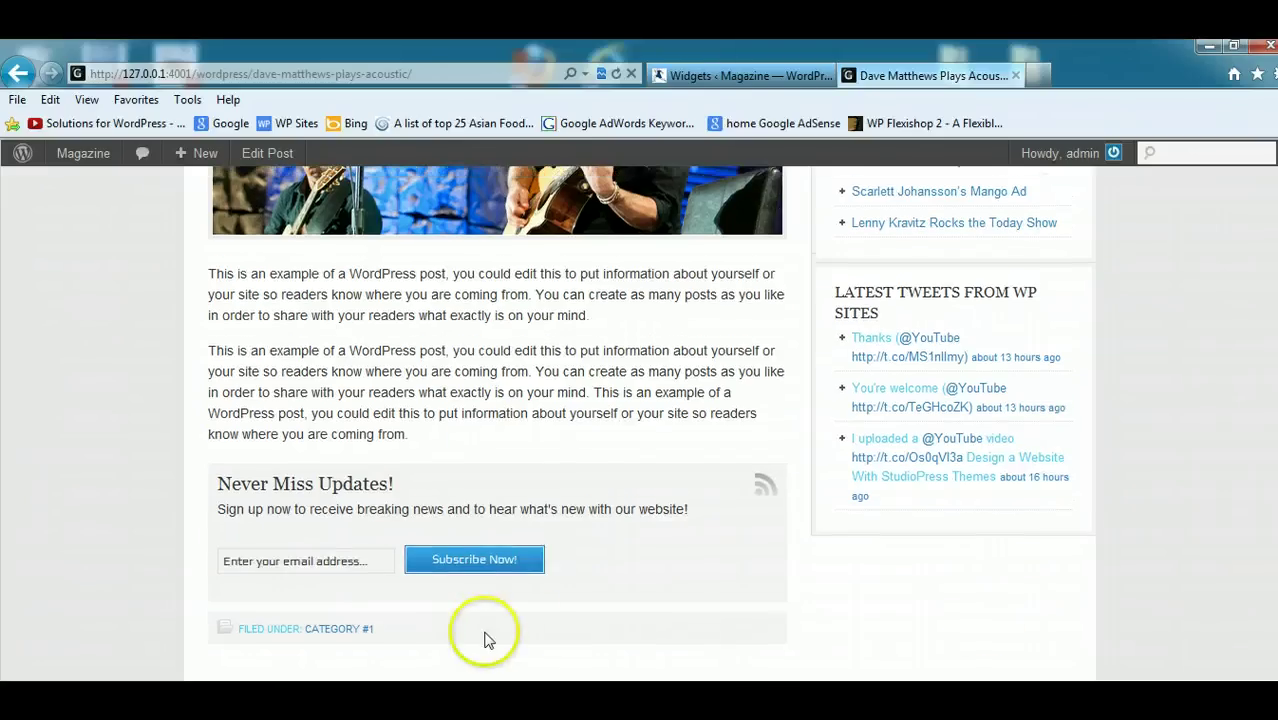
{"action": "left_click", "coordinate": [375, 560]}
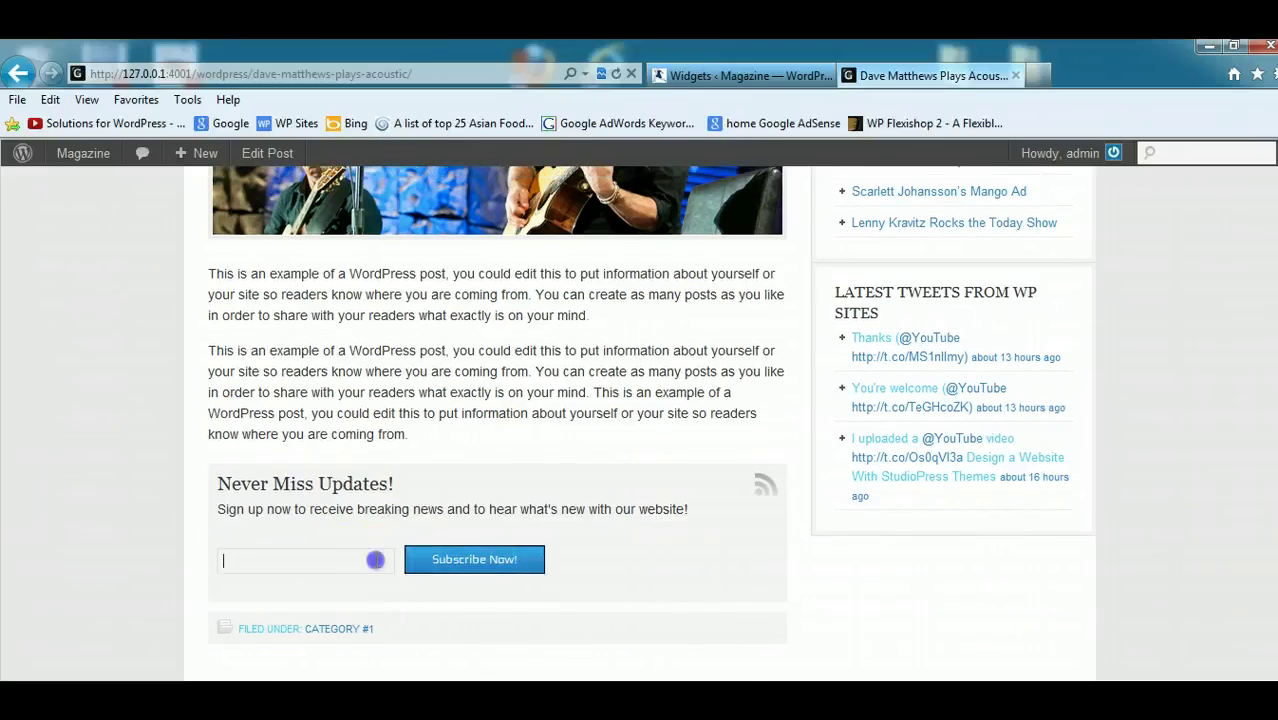
{"action": "scroll", "coordinate": [1120, 565], "scroll_direction": "up", "scroll_amount": 5}
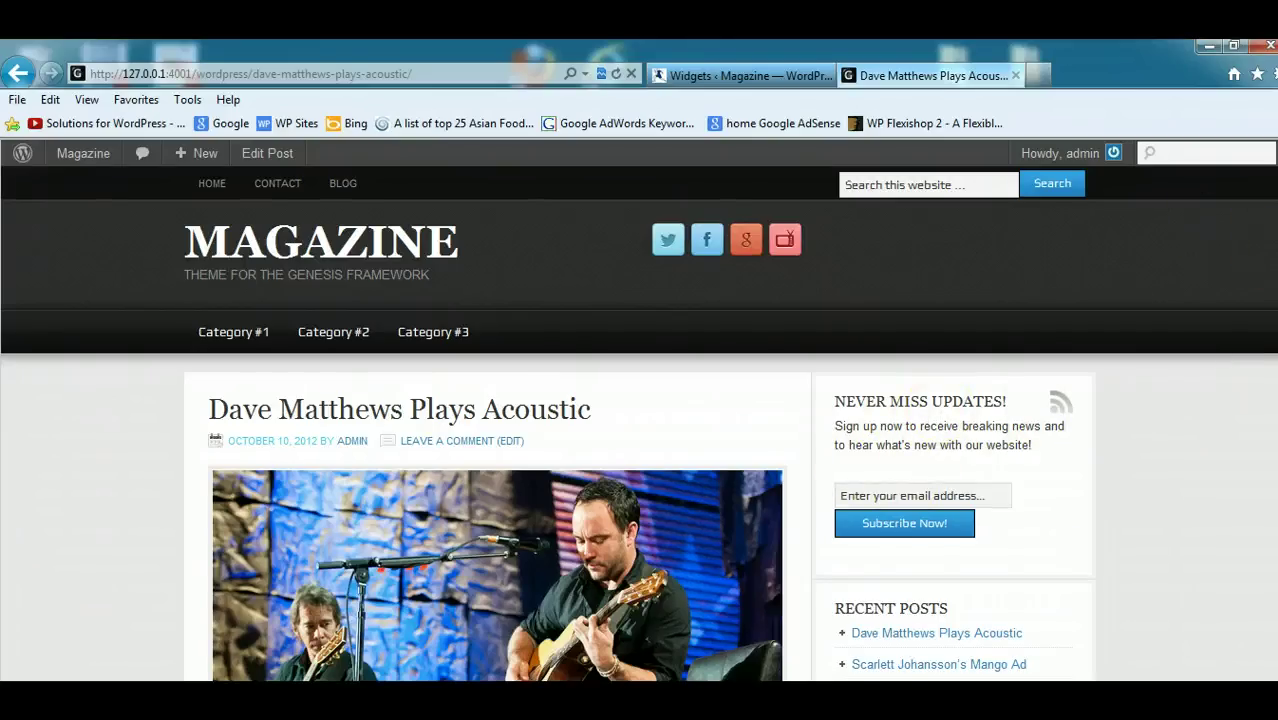
Check the end of the post page, return to the Widgets page, collapse the After Post Ad eNews widget and expand Footer 1.
{"action": "scroll", "coordinate": [1194, 496], "scroll_direction": "down", "scroll_amount": 7}
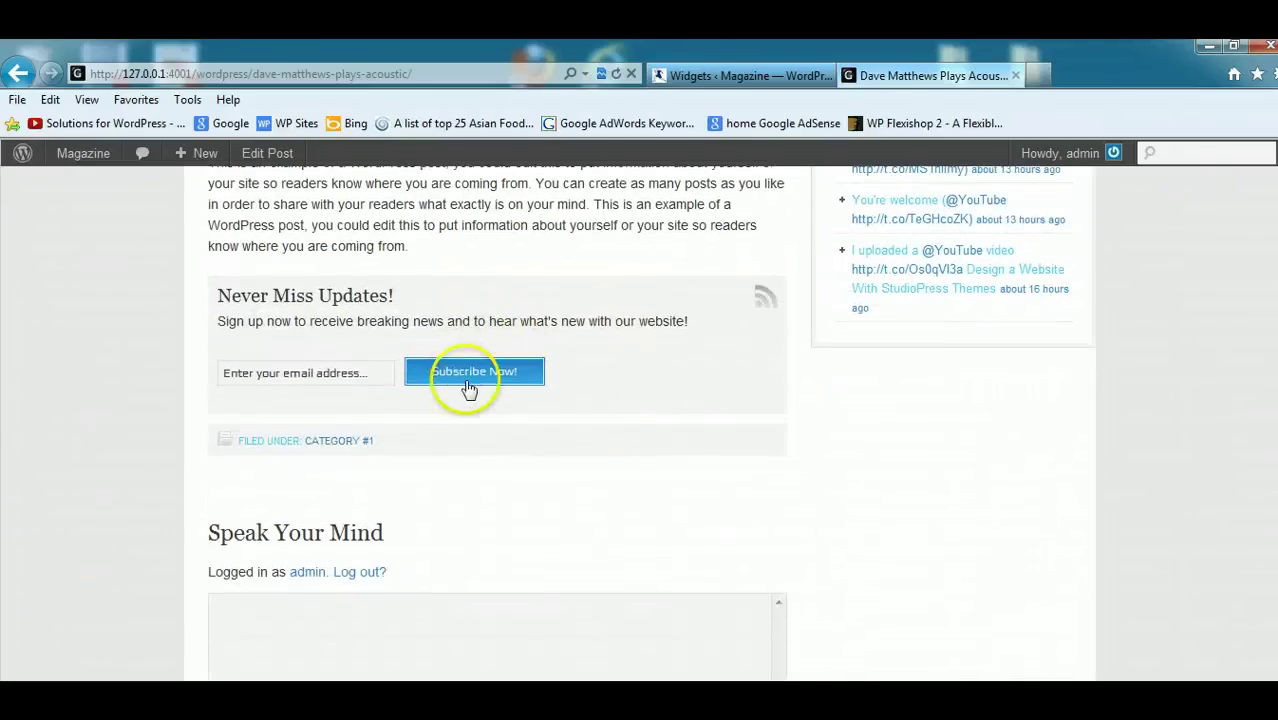
{"action": "scroll", "coordinate": [1190, 462], "scroll_direction": "down", "scroll_amount": 2}
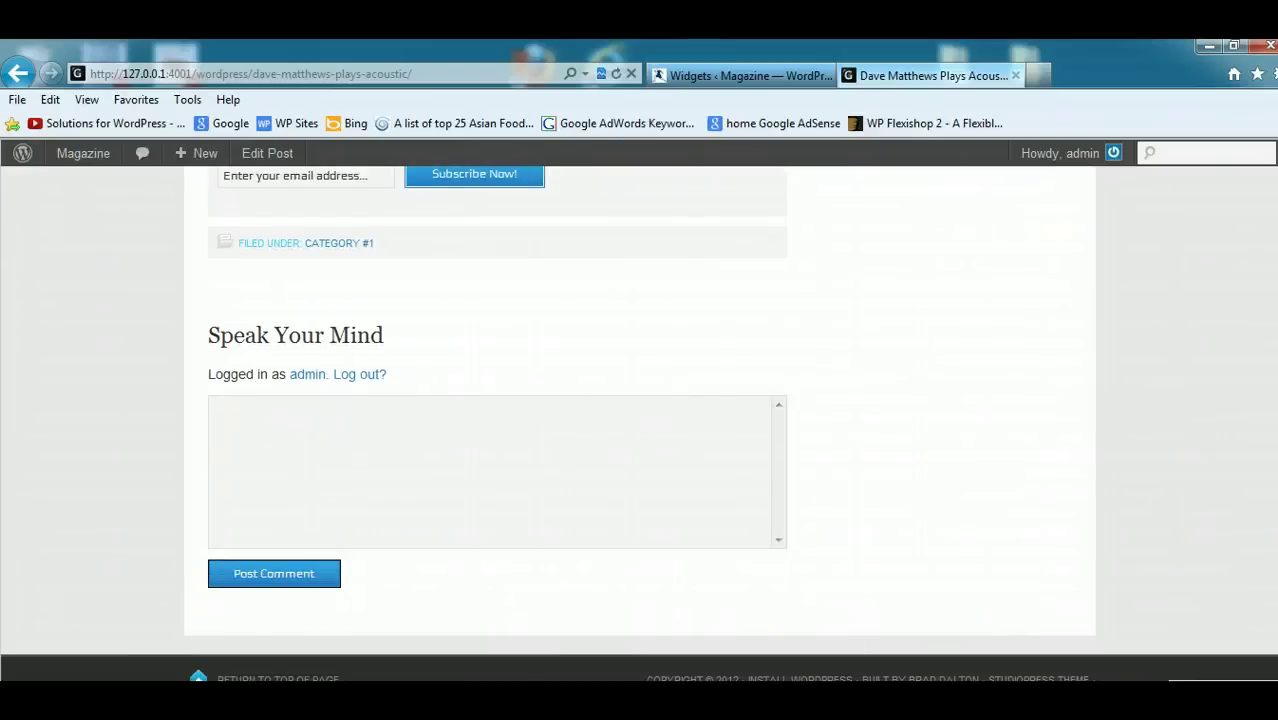
{"action": "left_click", "coordinate": [328, 642]}
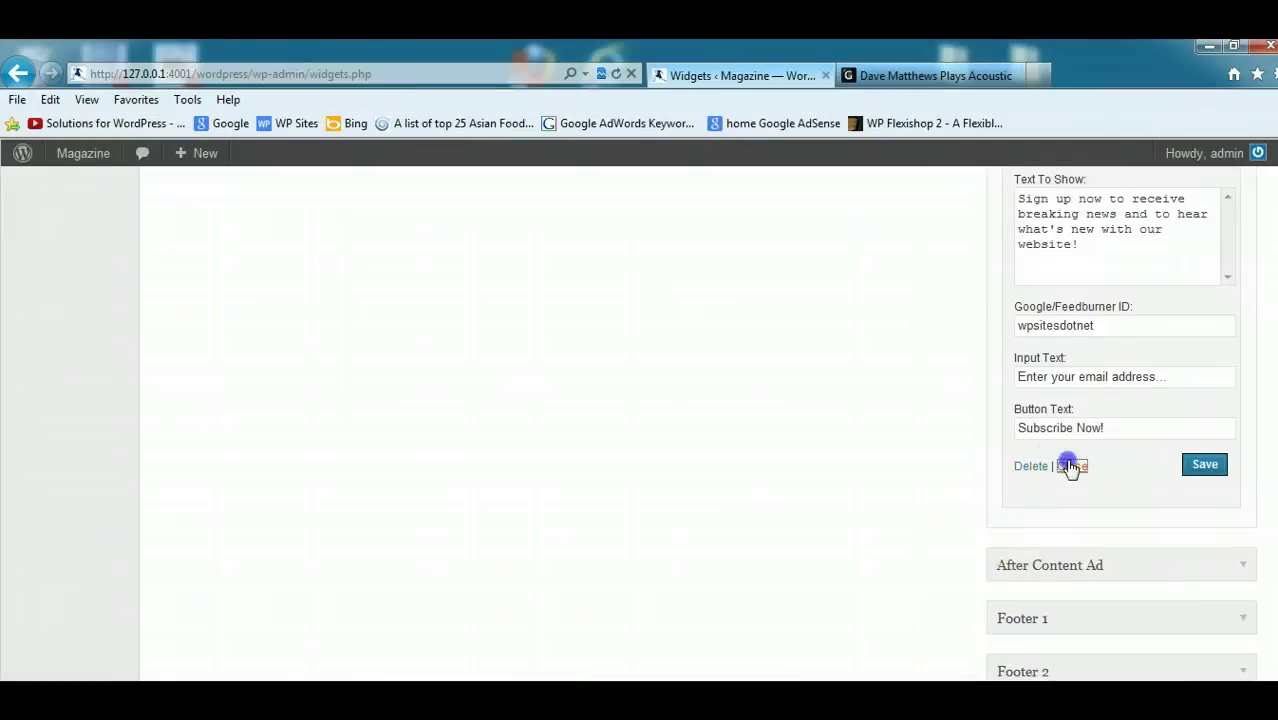
{"action": "left_click", "coordinate": [1070, 466]}
{"action": "left_click", "coordinate": [1246, 500]}
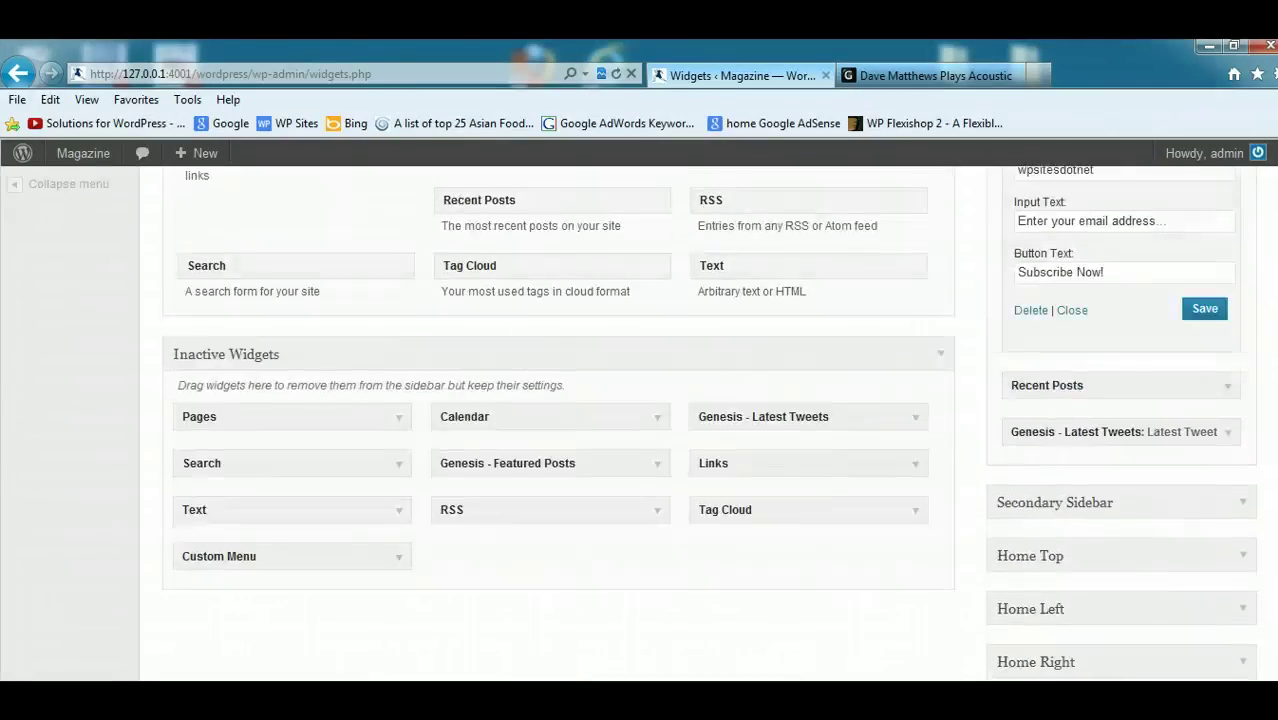
Collapse the Primary Sidebar eNews widget and add a Genesis - Featured Posts widget to the Footer 1 area.
{"action": "scroll", "coordinate": [560, 420], "scroll_direction": "up", "scroll_amount": 3}
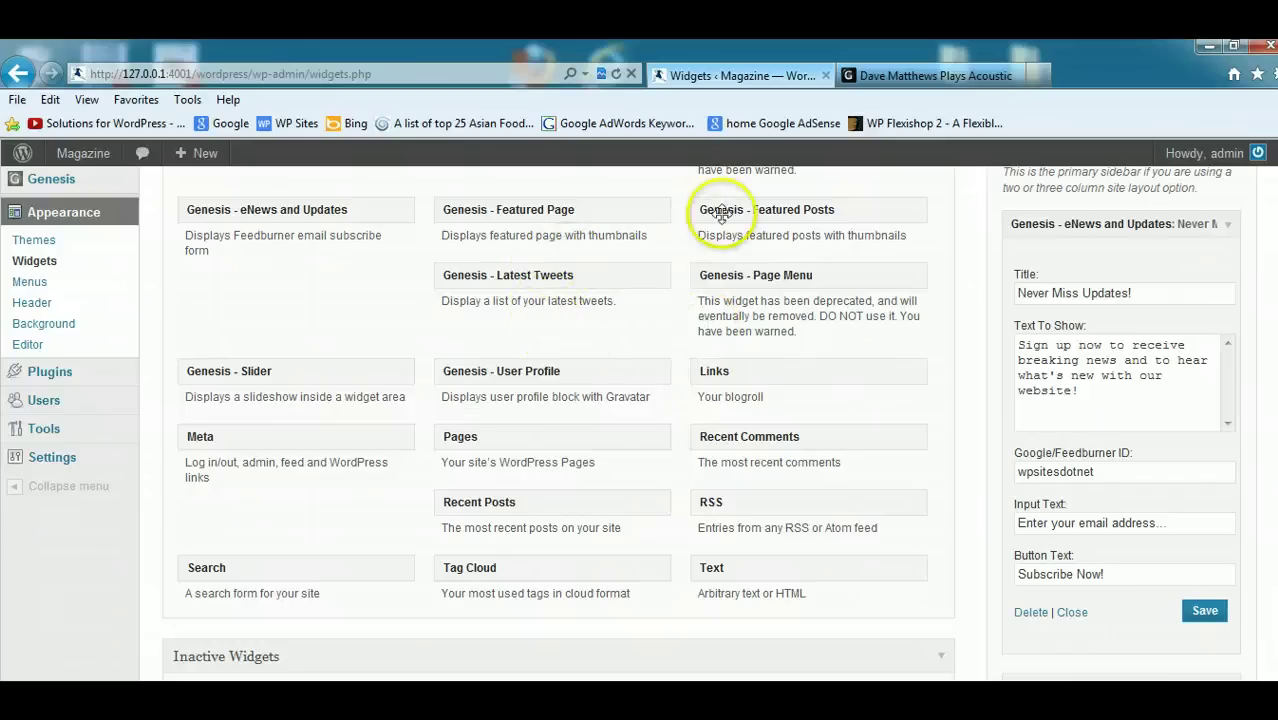
{"action": "left_click_drag", "start_coordinate": [728, 211], "coordinate": [765, 385]}
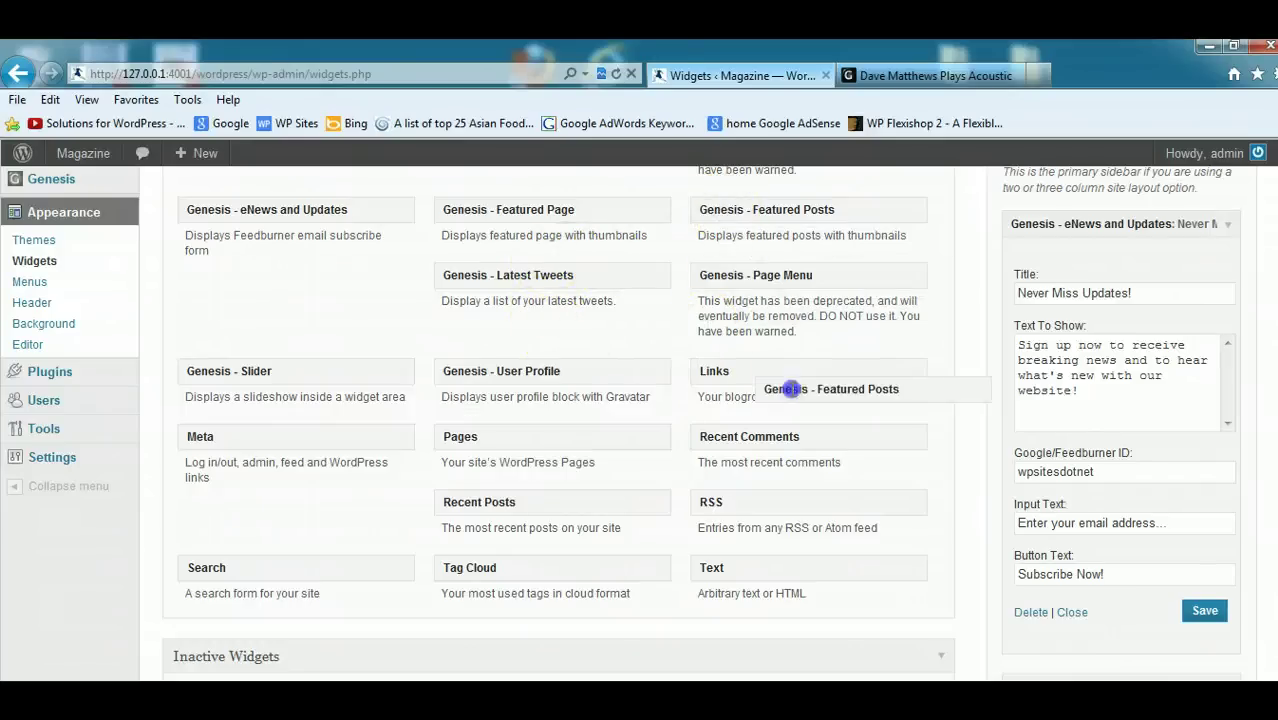
{"action": "left_click", "coordinate": [1069, 613]}
{"action": "left_click_drag", "start_coordinate": [728, 211], "coordinate": [1041, 508]}
{"action": "scroll", "coordinate": [1041, 508], "scroll_direction": "down", "scroll_amount": 5}
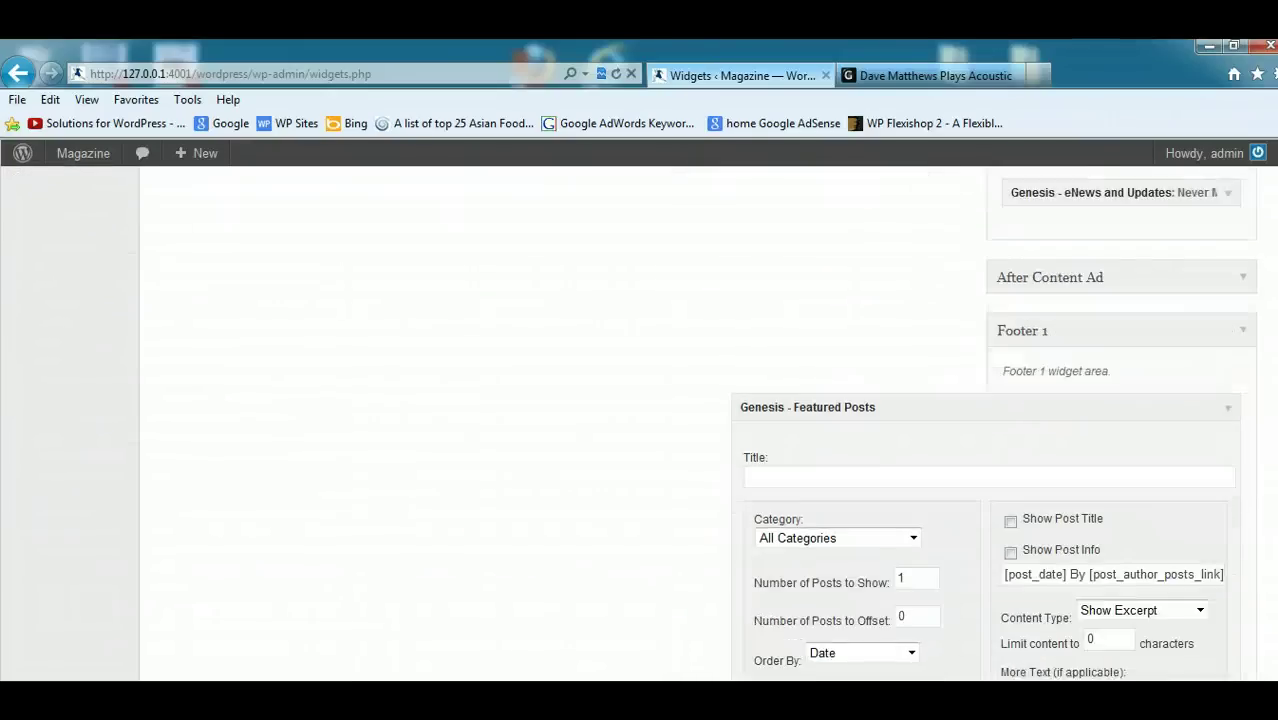
Set the Footer 1 Featured Posts widget to Category #1, show the featured image at home-bottom (280x150) size, and save it.
{"action": "left_click", "coordinate": [912, 192]}
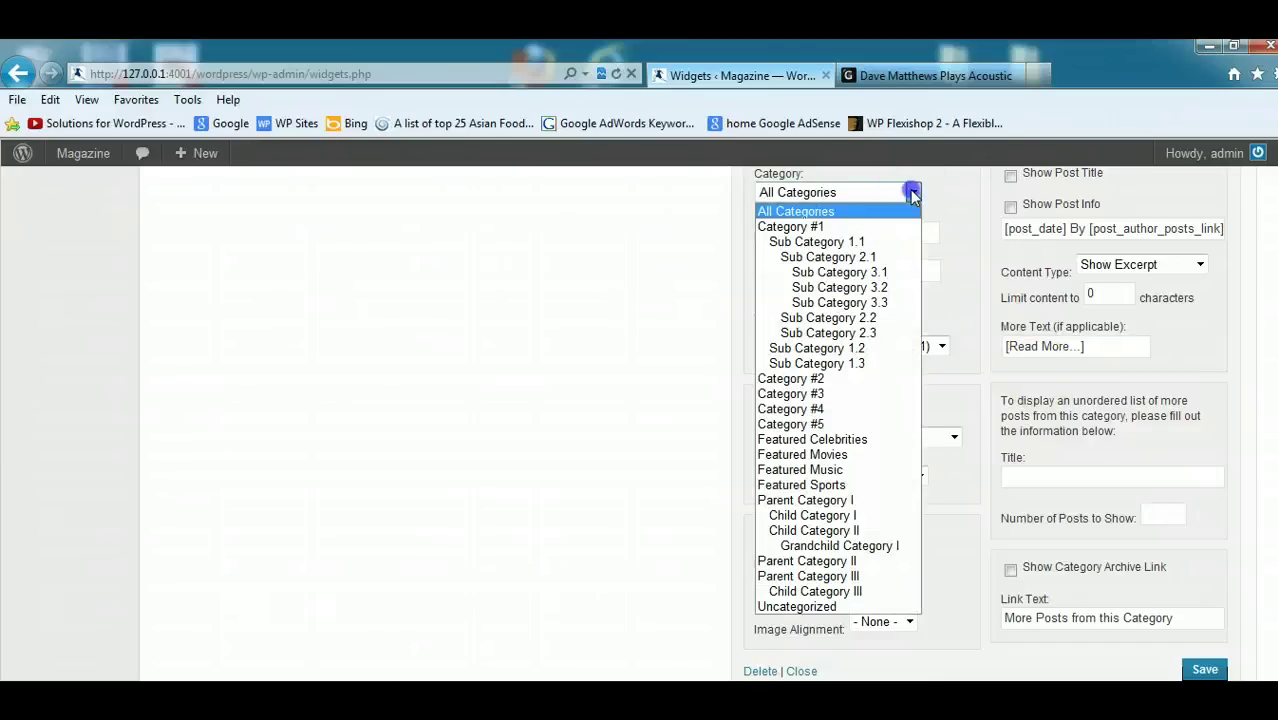
{"action": "left_click", "coordinate": [817, 226]}
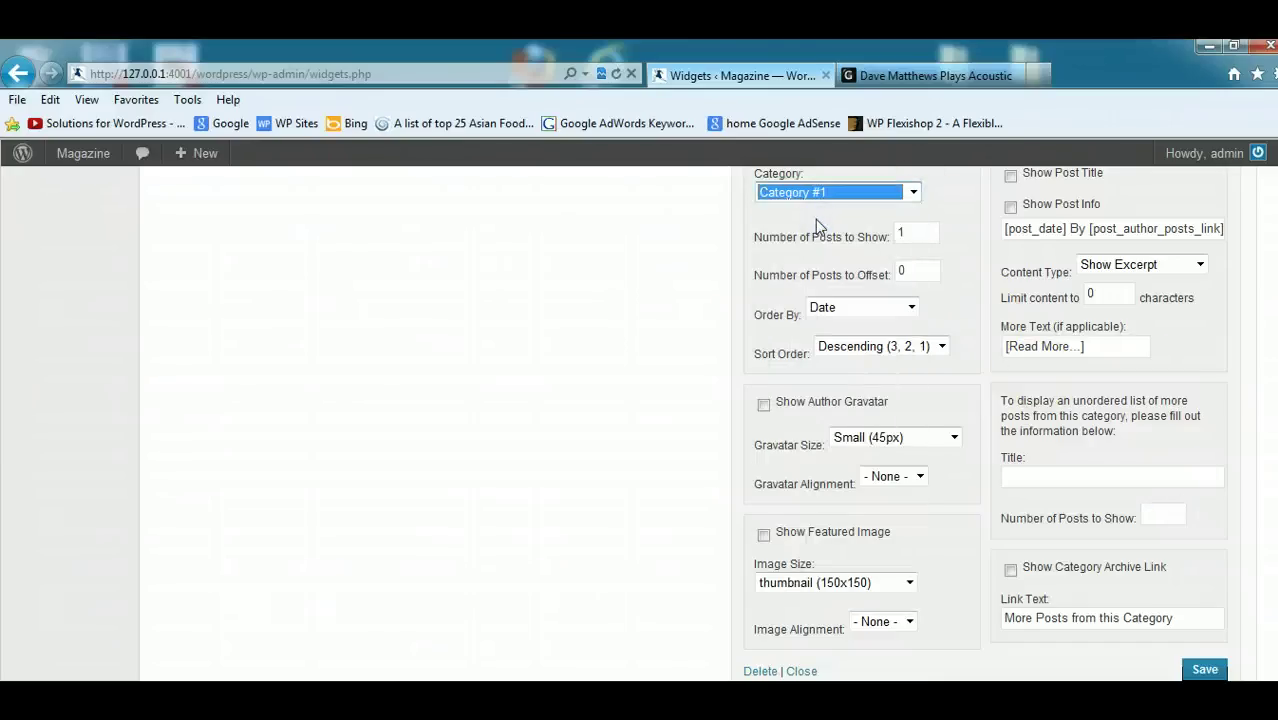
{"action": "scroll", "coordinate": [1264, 543], "scroll_direction": "down", "scroll_amount": 1}
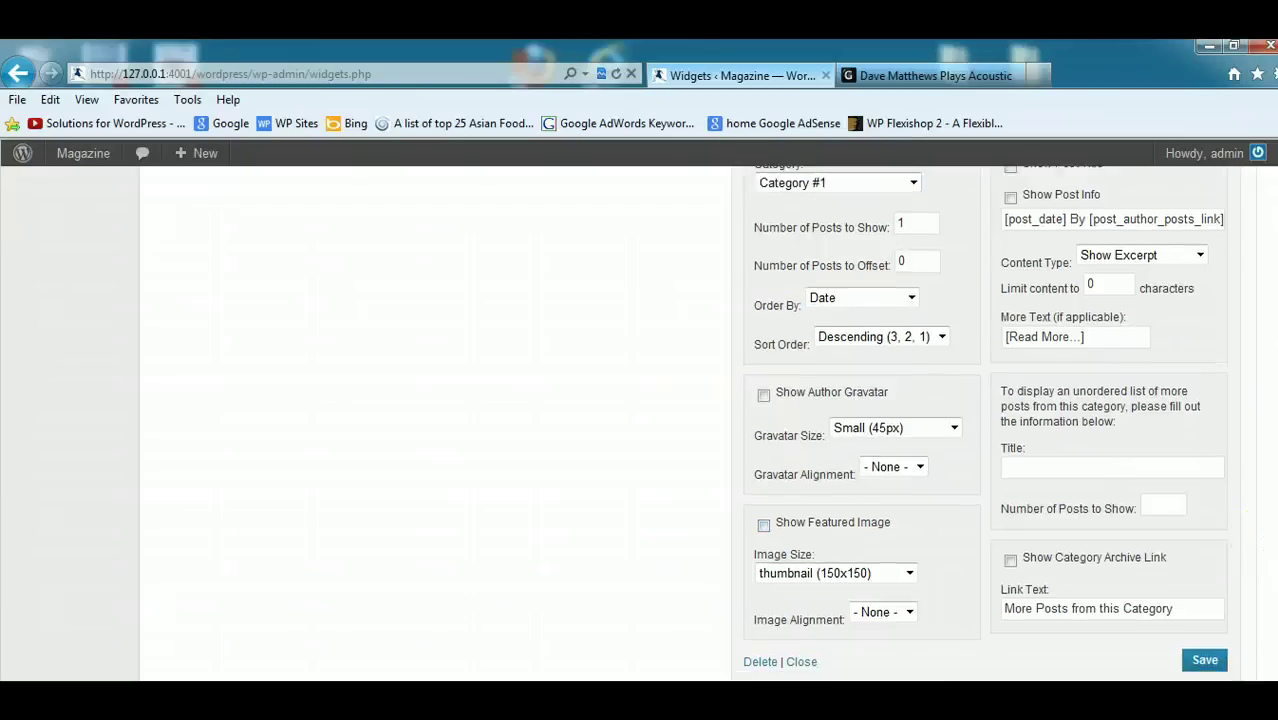
{"action": "scroll", "coordinate": [766, 430], "scroll_direction": "down", "scroll_amount": 2}
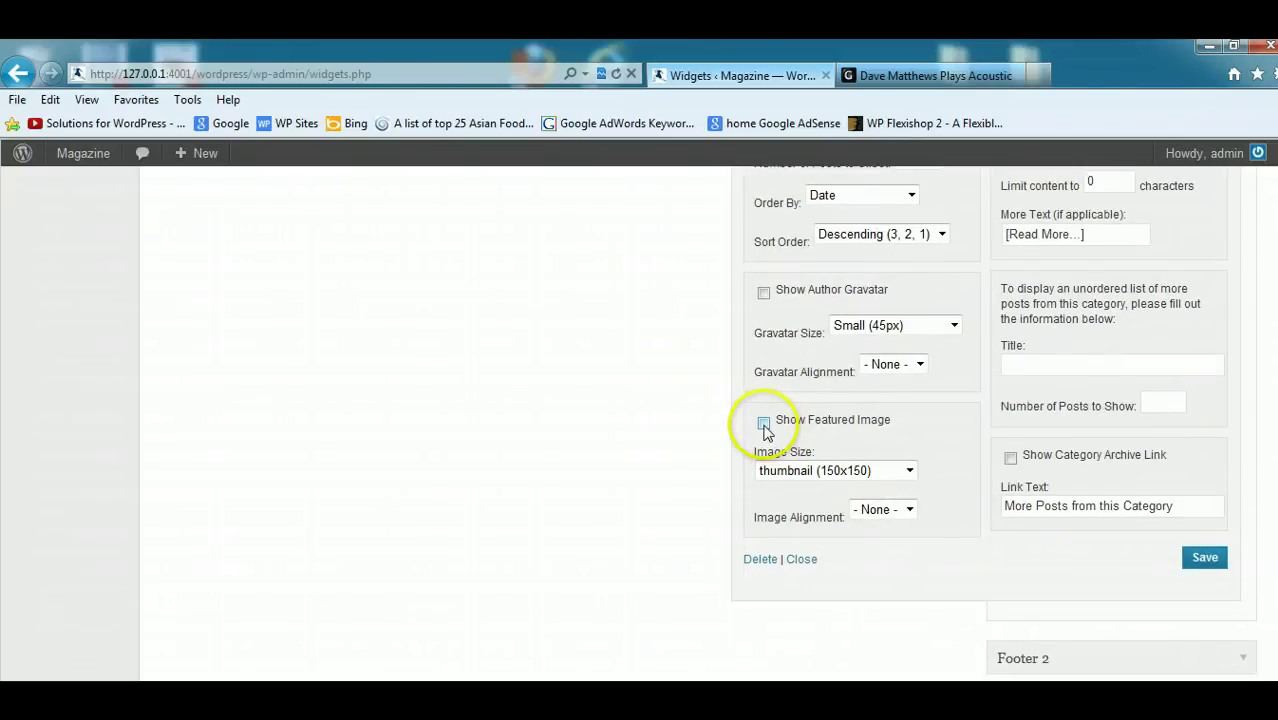
{"action": "left_click", "coordinate": [763, 423]}
{"action": "left_click", "coordinate": [907, 471]}
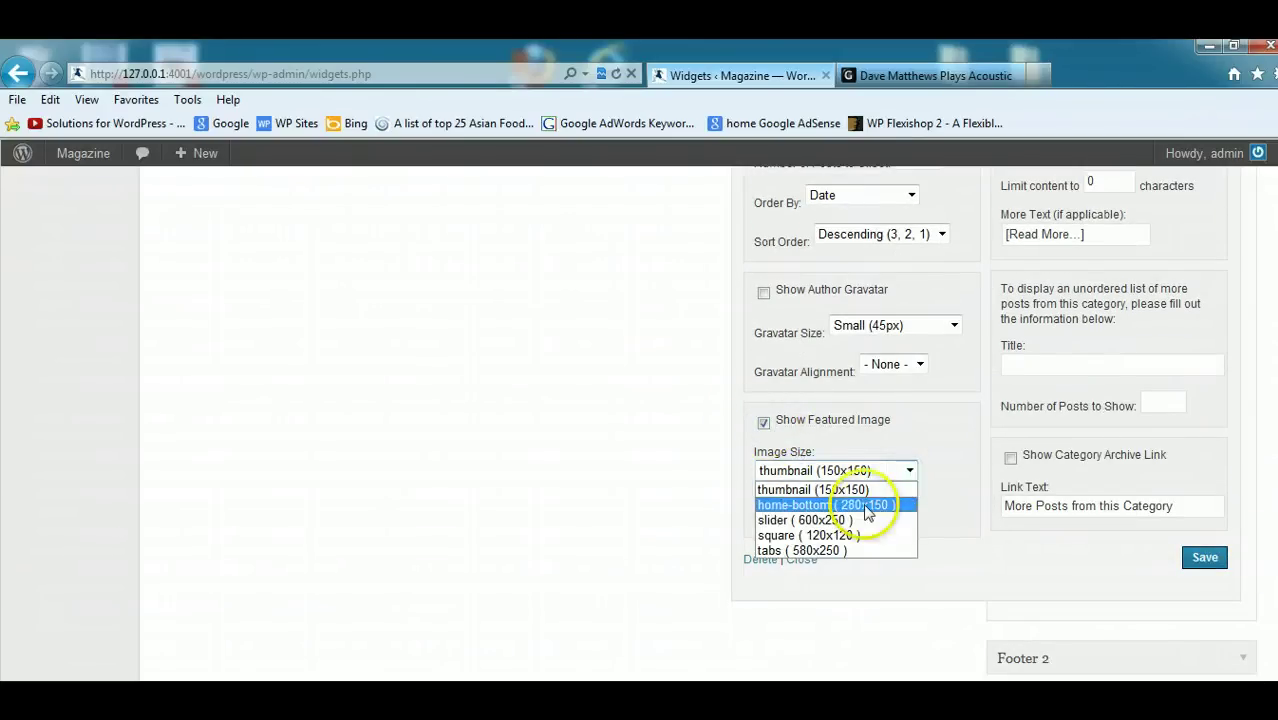
{"action": "left_click", "coordinate": [866, 505]}
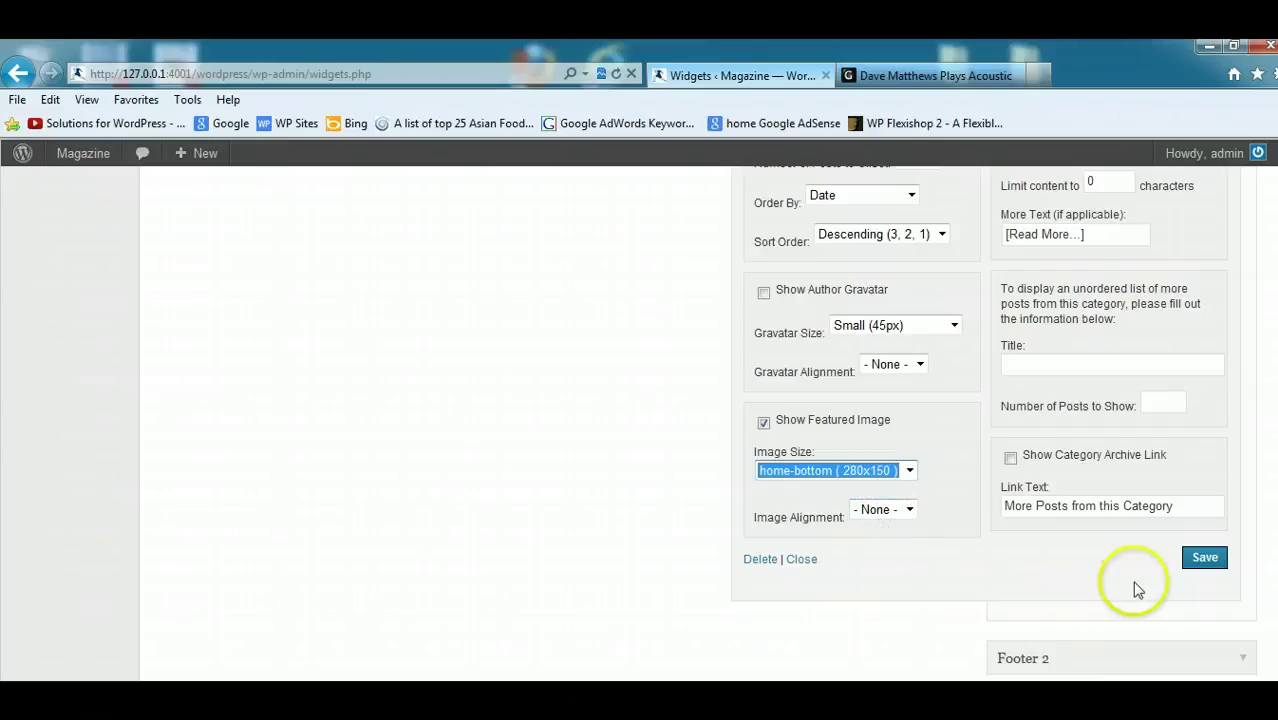
{"action": "left_click", "coordinate": [1205, 558]}
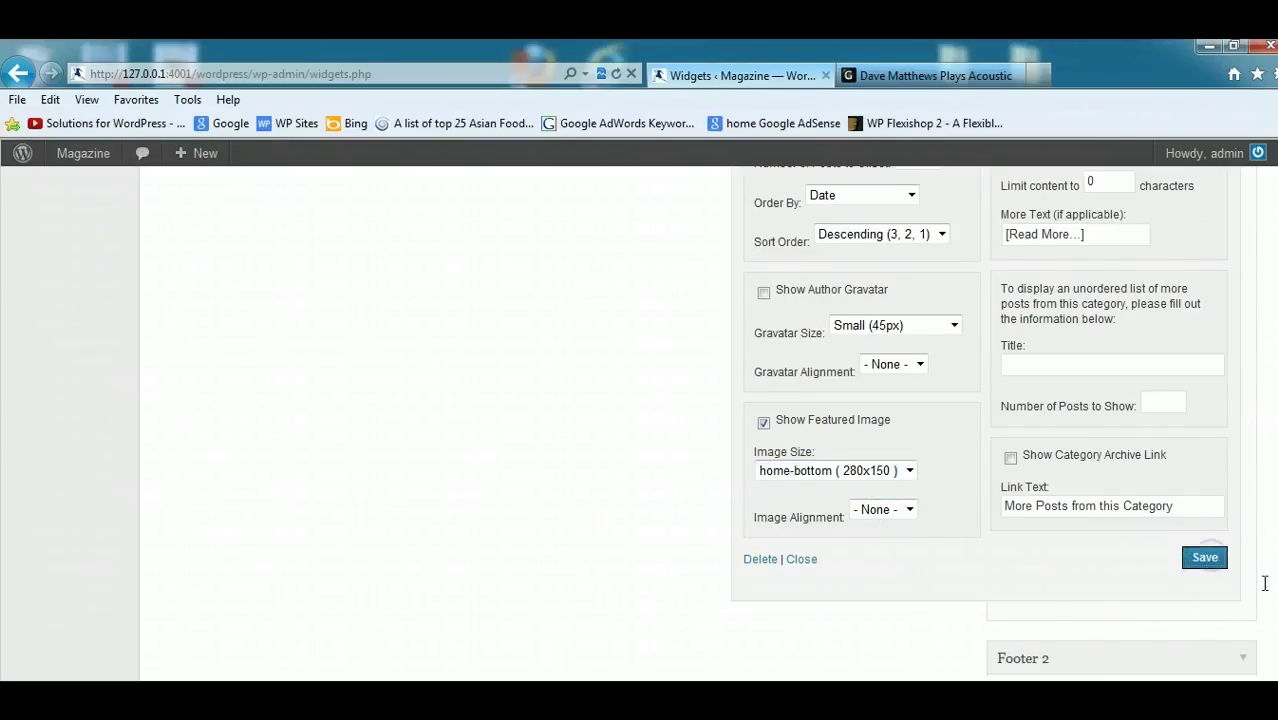
Set the Footer 1 Featured Posts widget's content type to No Content and save the widget.
{"action": "scroll", "coordinate": [1264, 579], "scroll_direction": "up", "scroll_amount": 3}
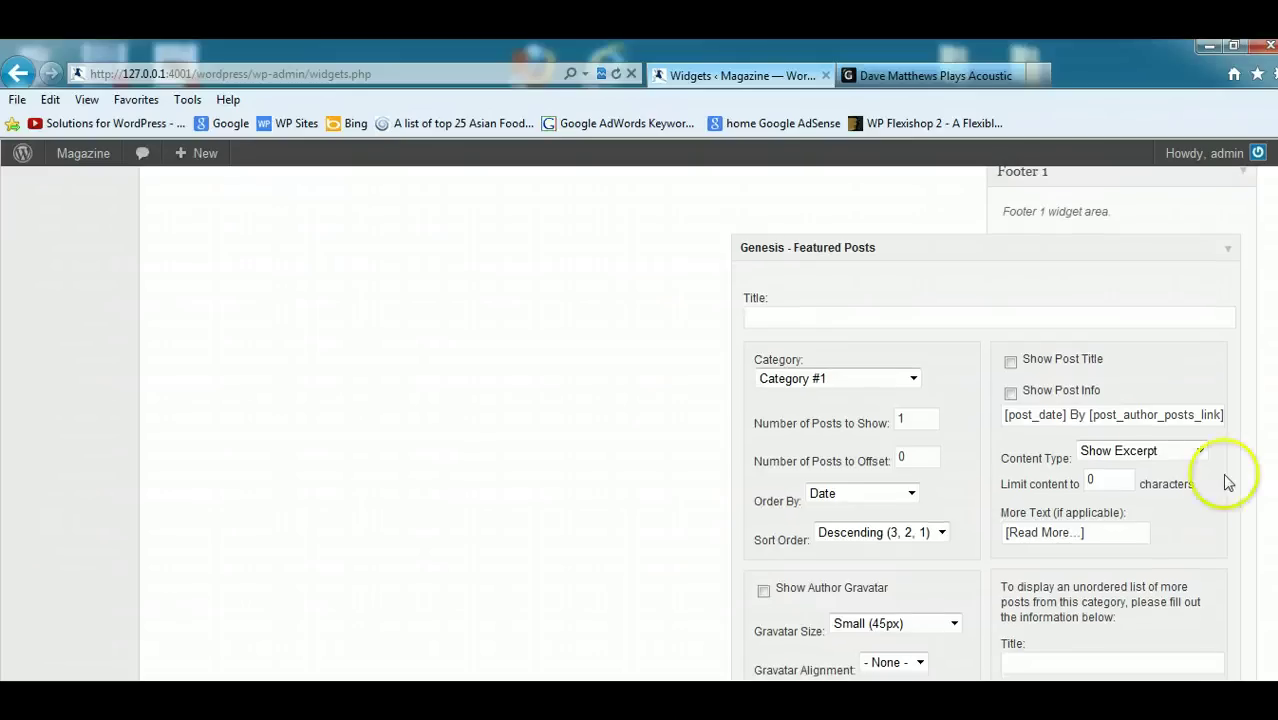
{"action": "left_click", "coordinate": [1199, 456]}
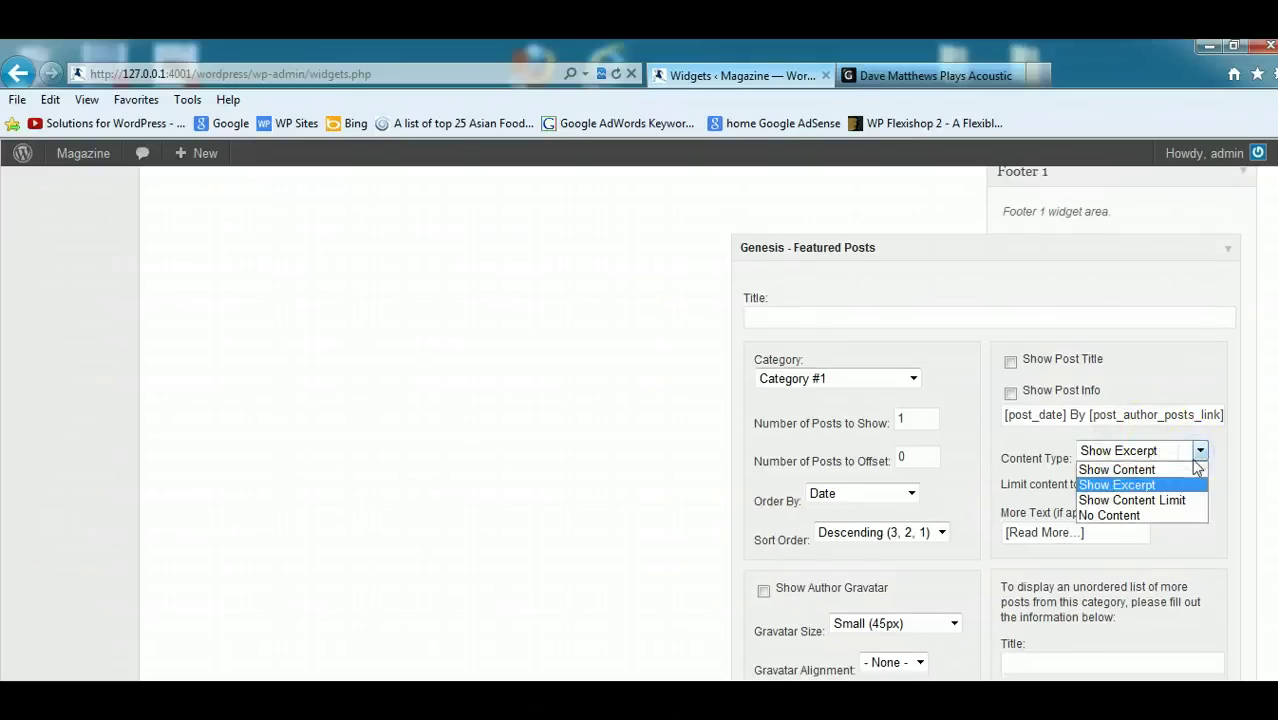
{"action": "left_click", "coordinate": [1127, 514]}
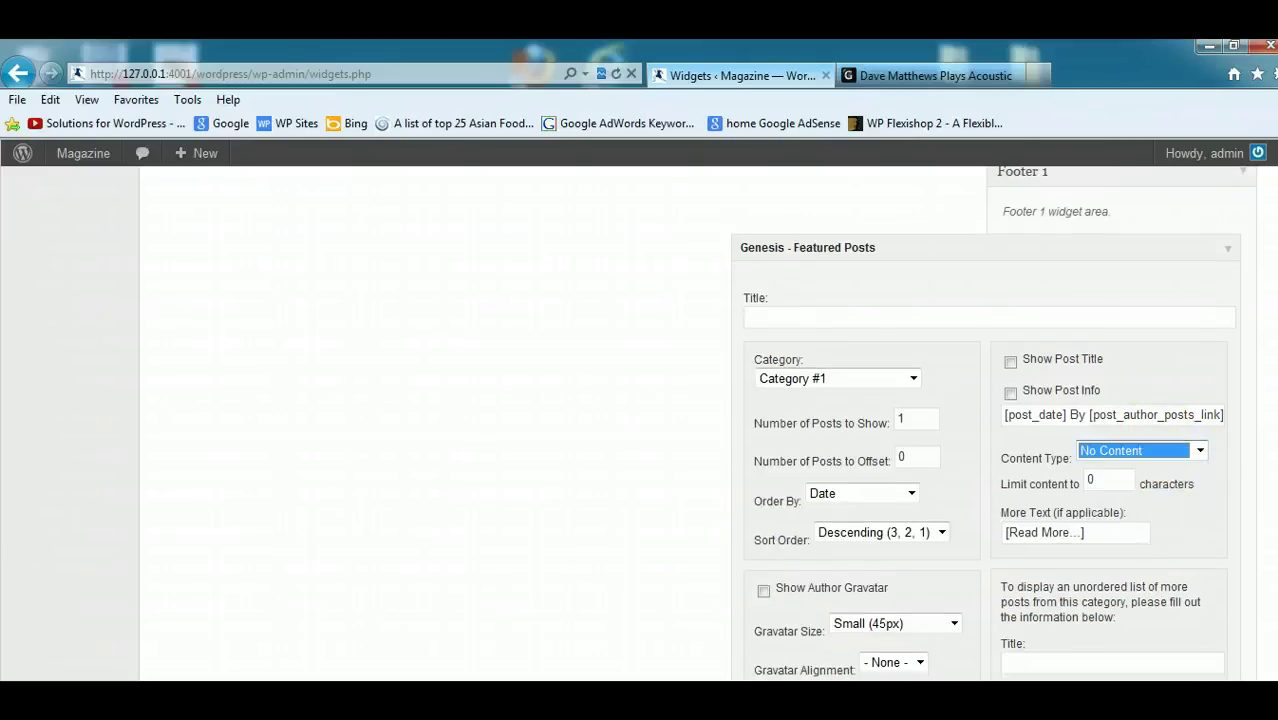
{"action": "scroll", "coordinate": [986, 420], "scroll_direction": "down", "scroll_amount": 4}
{"action": "left_click", "coordinate": [1207, 460]}
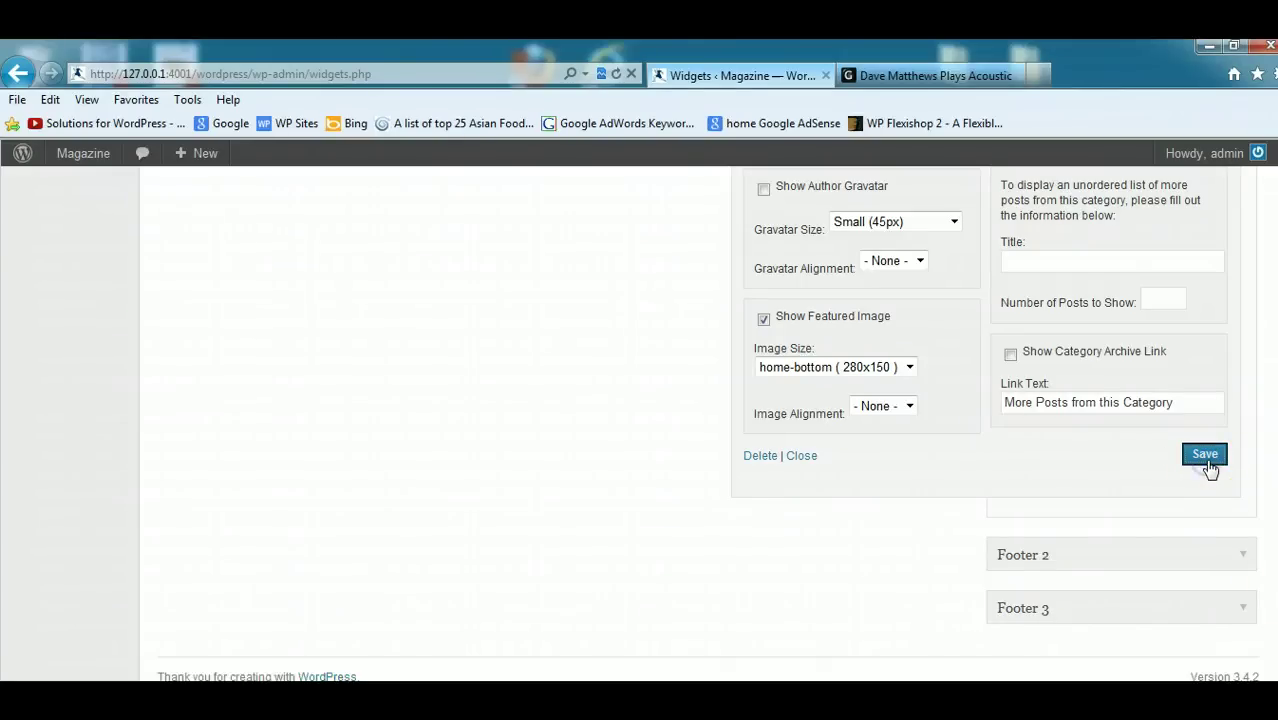
Reload the "Dave Matthews Plays Acoustic" post and check the footer widget area below the comment form.
{"action": "mouse_move", "coordinate": [471, 666]}
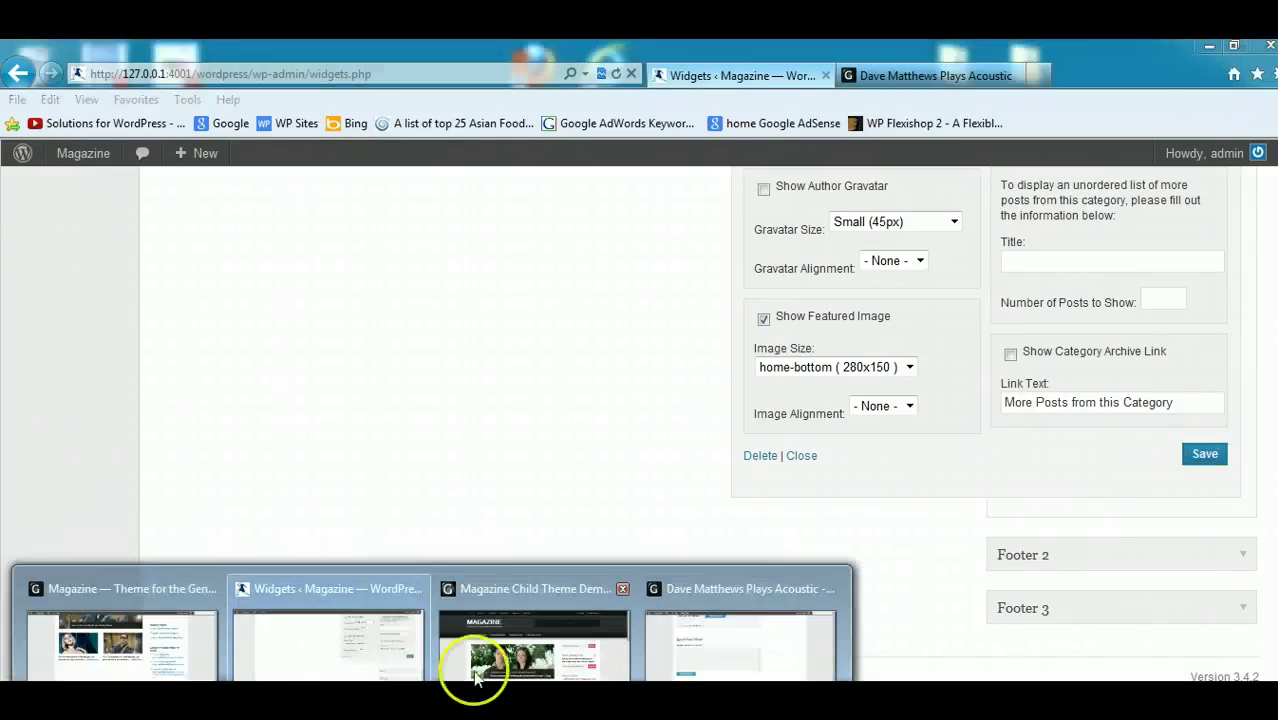
{"action": "mouse_move", "coordinate": [514, 671]}
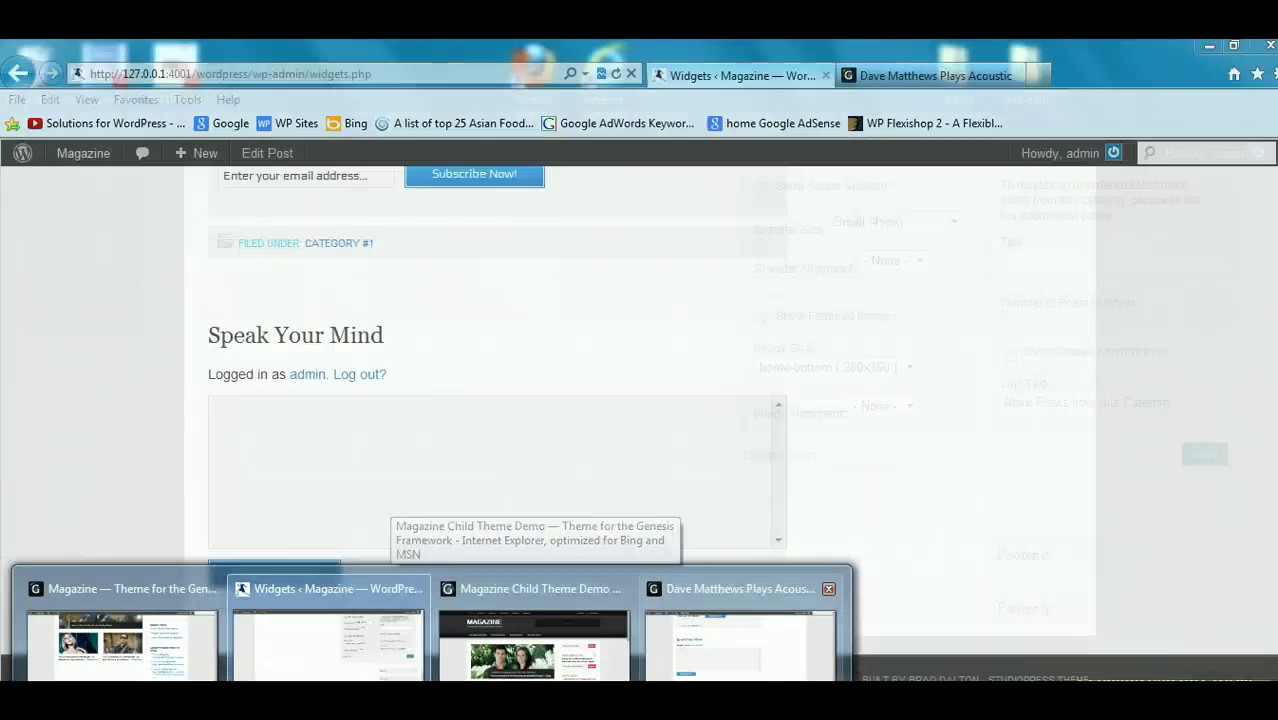
{"action": "left_click", "coordinate": [783, 660]}
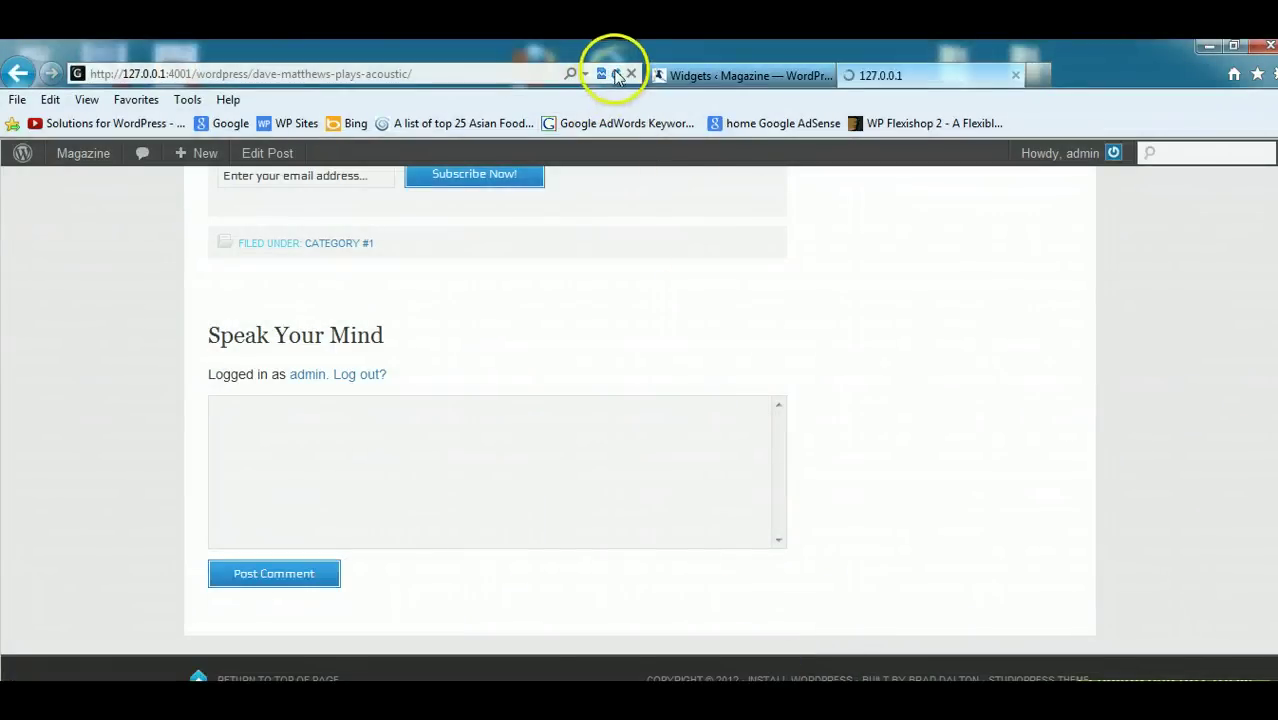
{"action": "scroll", "coordinate": [1155, 437], "scroll_direction": "down", "scroll_amount": 3}
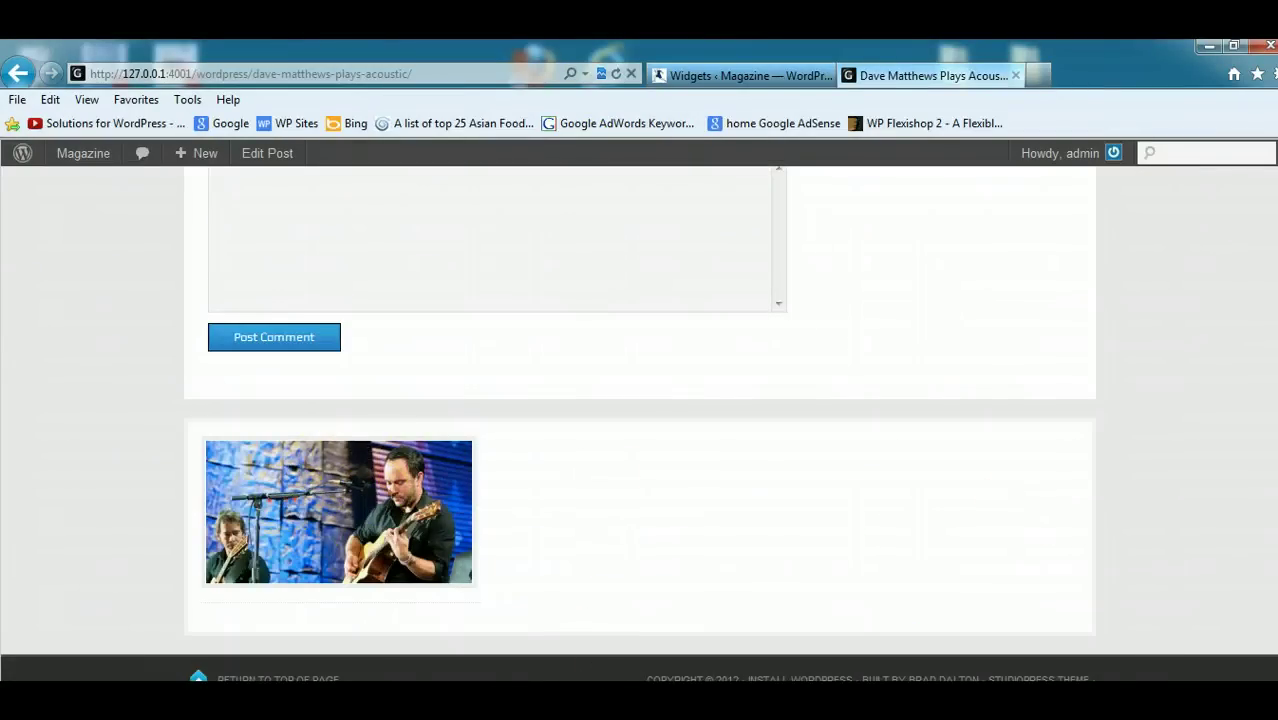
Return to the Widgets page, collapse the Featured Posts widget and the Footer 1 area, and expand Footer 2.
{"action": "mouse_move", "coordinate": [416, 634]}
{"action": "left_click", "coordinate": [382, 645]}
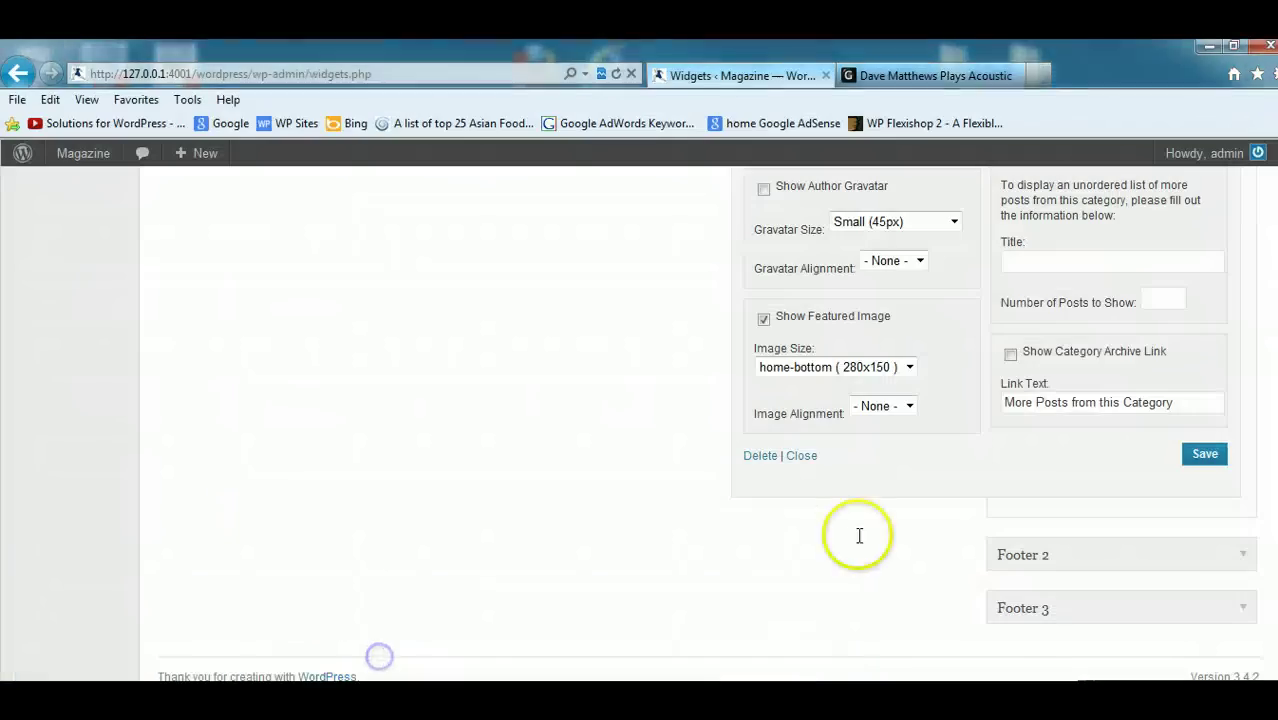
{"action": "left_click", "coordinate": [790, 455]}
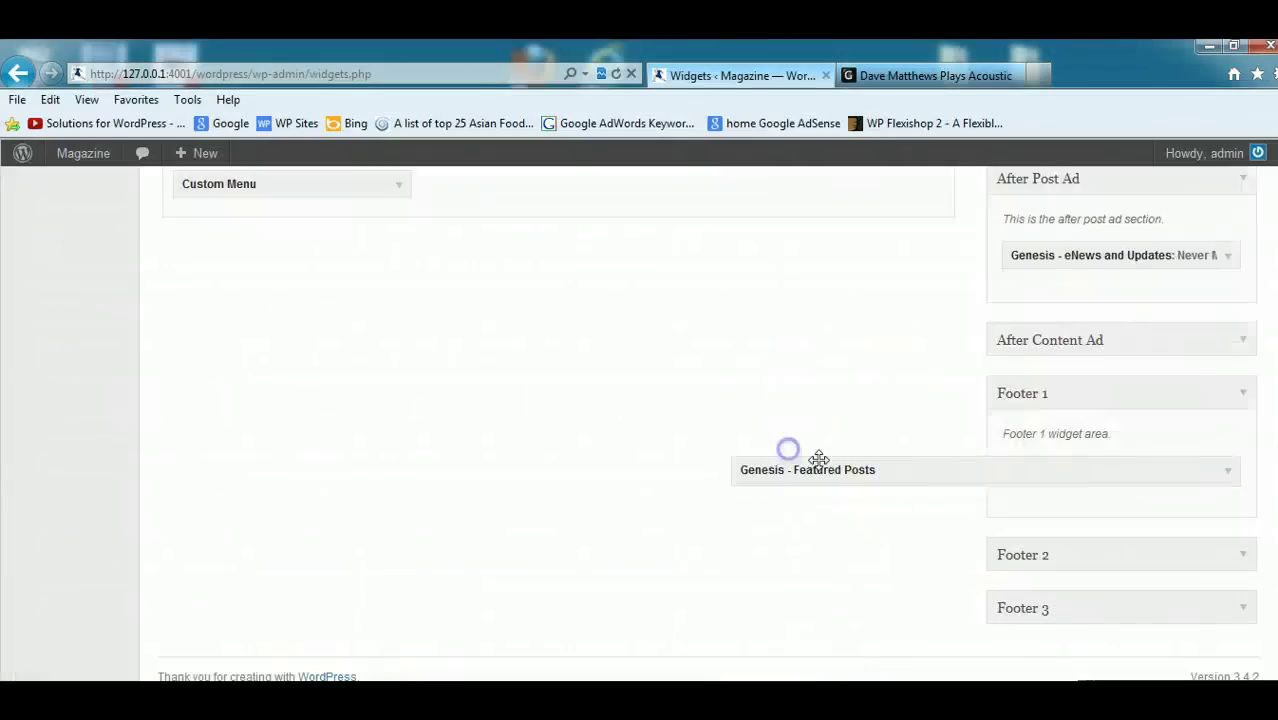
{"action": "left_click", "coordinate": [1241, 402]}
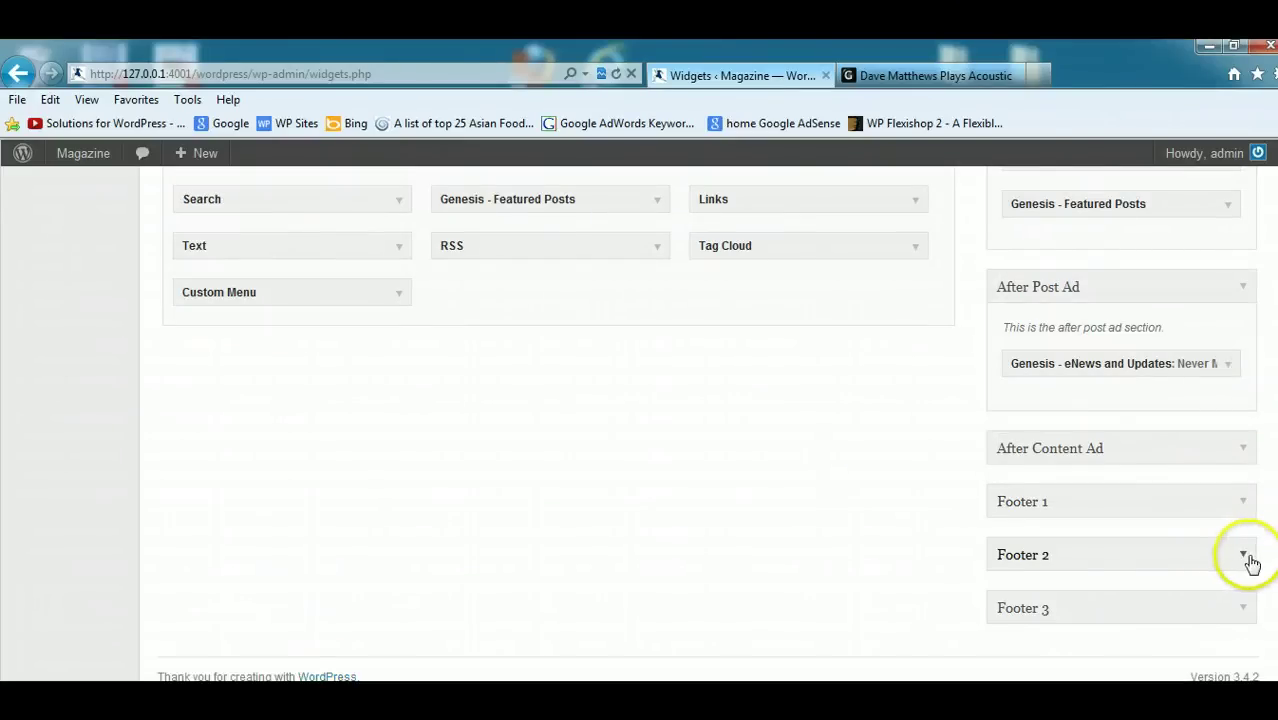
{"action": "left_click", "coordinate": [1243, 555]}
{"action": "scroll", "coordinate": [1247, 551], "scroll_direction": "down", "scroll_amount": 1}
Add a Genesis - Featured Posts widget to the Footer 2 area.
{"action": "scroll", "coordinate": [1262, 288], "scroll_direction": "up", "scroll_amount": 10}
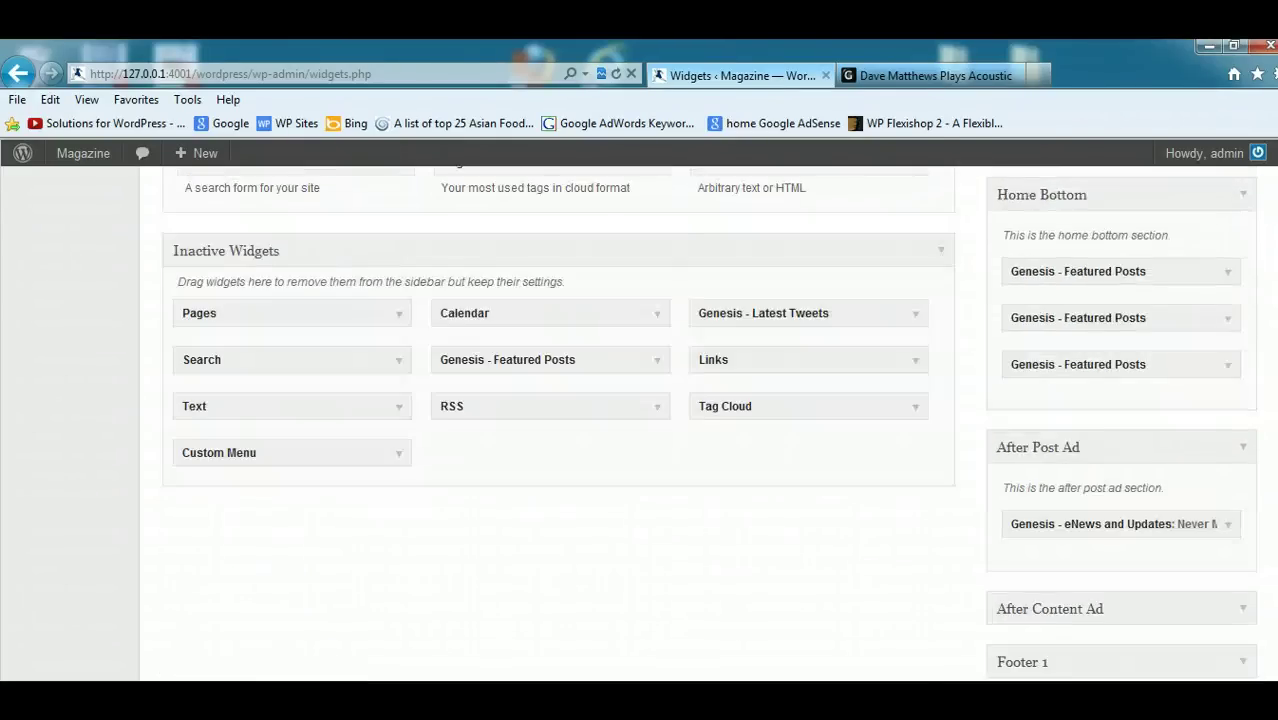
{"action": "scroll", "coordinate": [1262, 288], "scroll_direction": "up", "scroll_amount": 1}
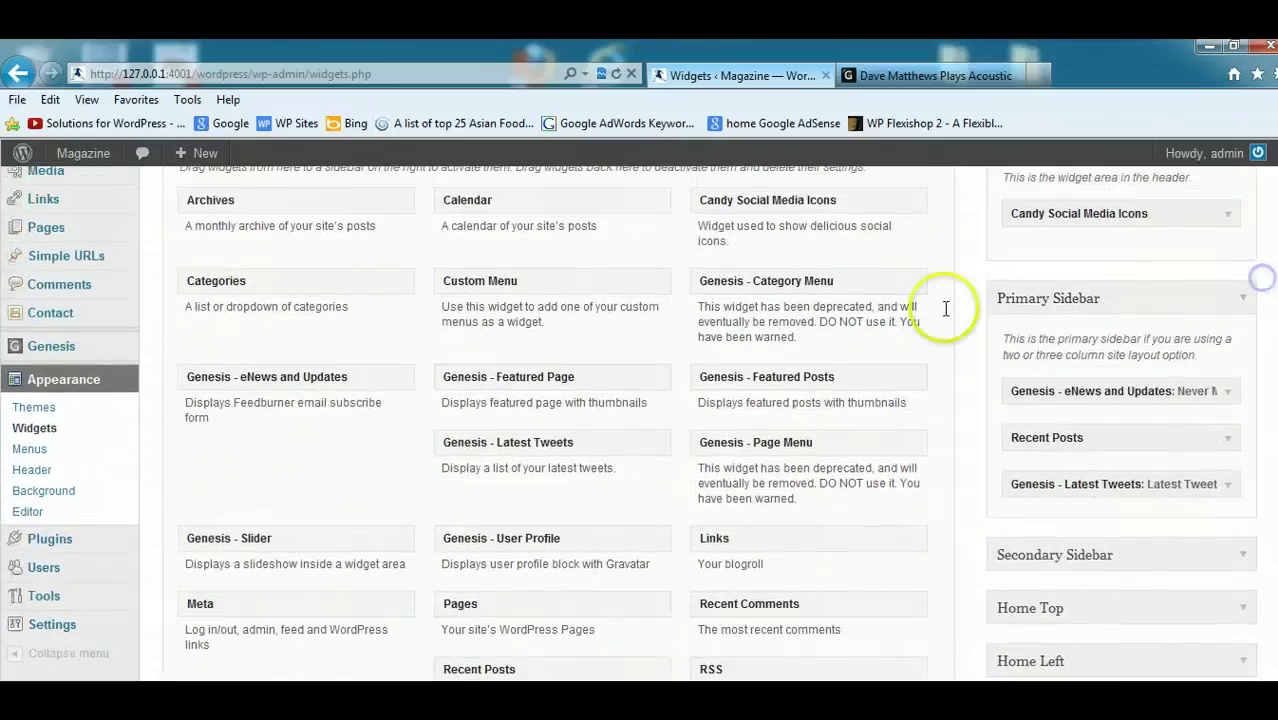
{"action": "left_click_drag", "start_coordinate": [772, 376], "coordinate": [1094, 617]}
{"action": "scroll", "coordinate": [1095, 540], "scroll_direction": "down", "scroll_amount": 5}
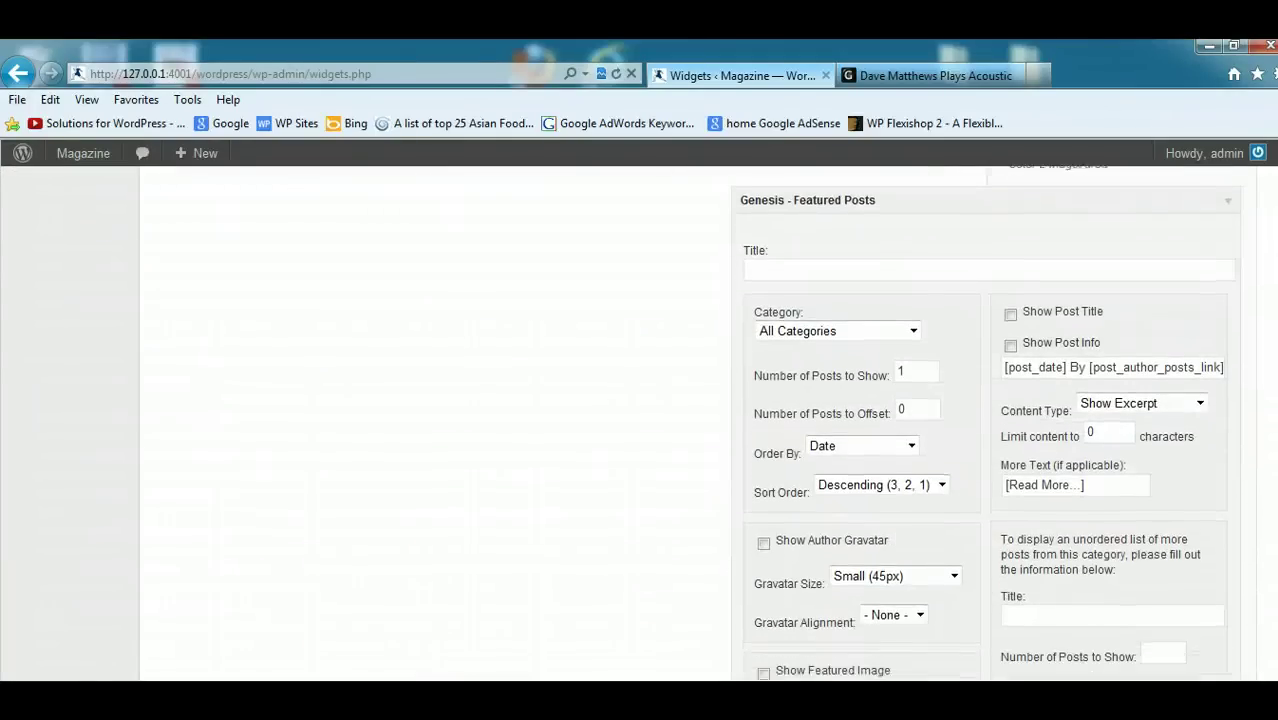
Set the Footer 2 Featured Posts widget's category to Category #2 and its content type to No Content.
{"action": "left_click", "coordinate": [913, 307]}
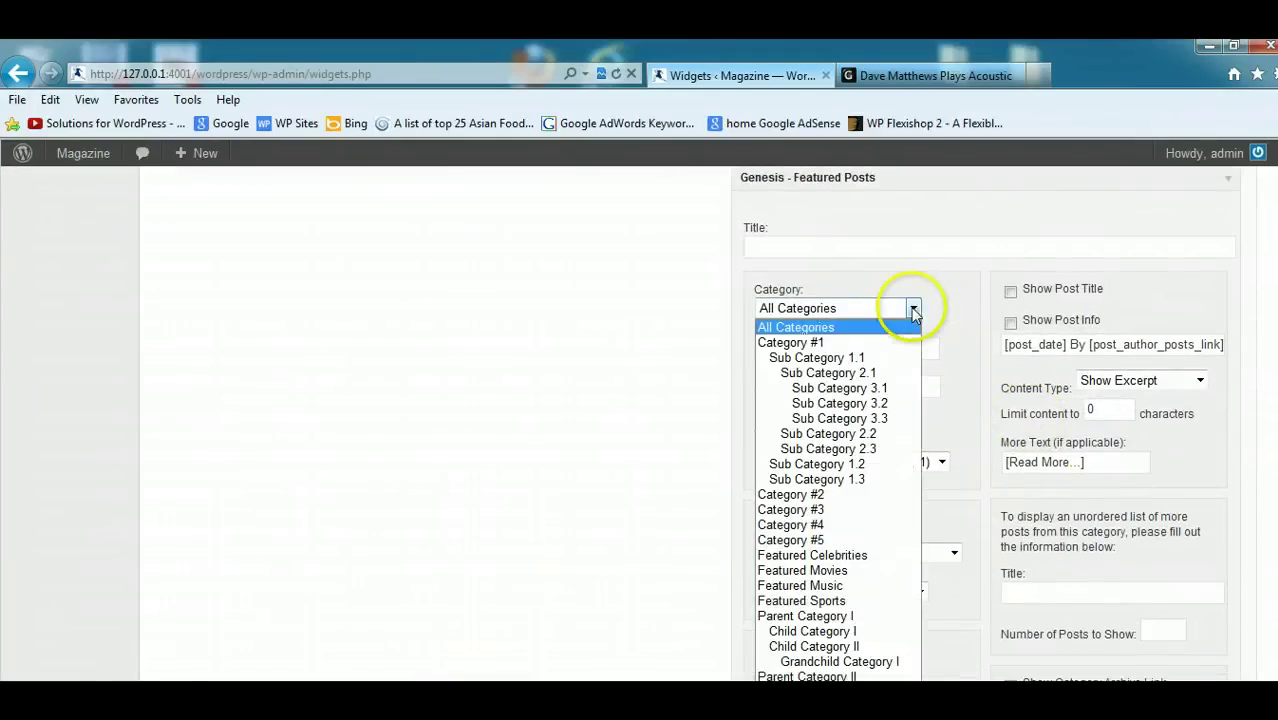
{"action": "left_click", "coordinate": [800, 494]}
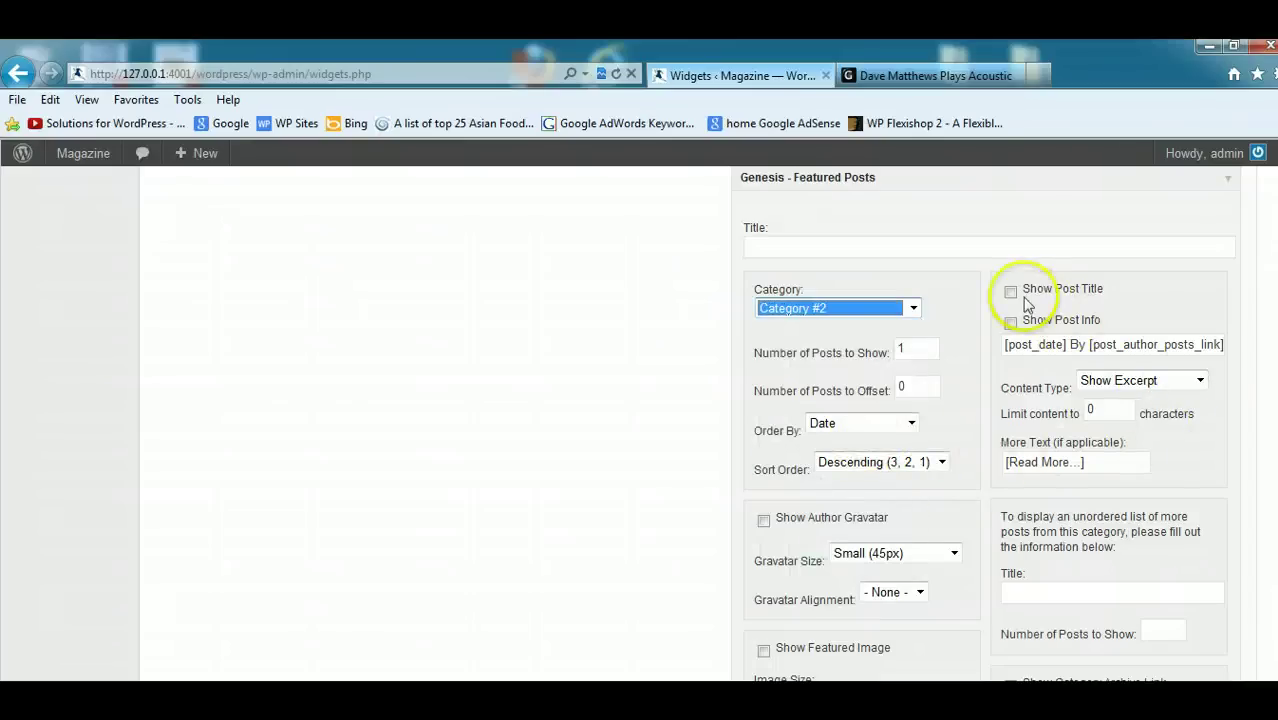
{"action": "left_click", "coordinate": [1199, 381]}
{"action": "left_click", "coordinate": [1143, 446]}
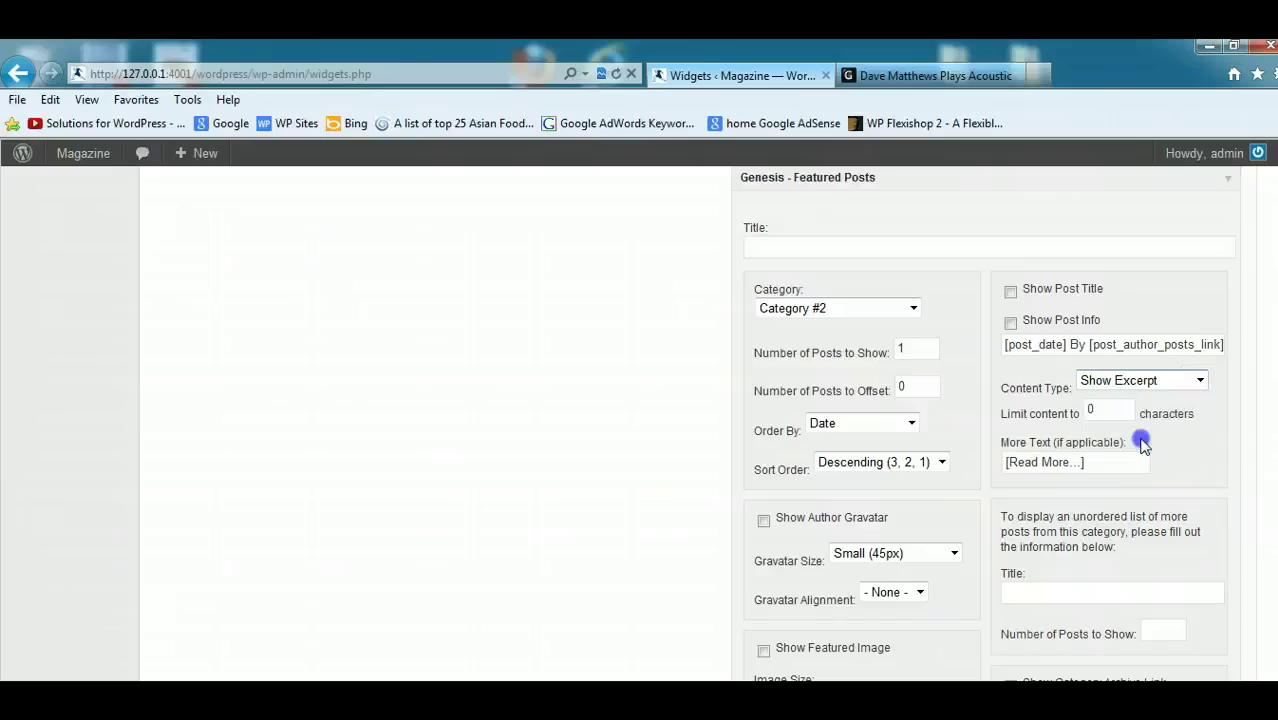
Show the featured image at home-bottom (280x150) size in the Footer 2 Featured Posts widget and save it.
{"action": "scroll", "coordinate": [810, 420], "scroll_direction": "down", "scroll_amount": 3}
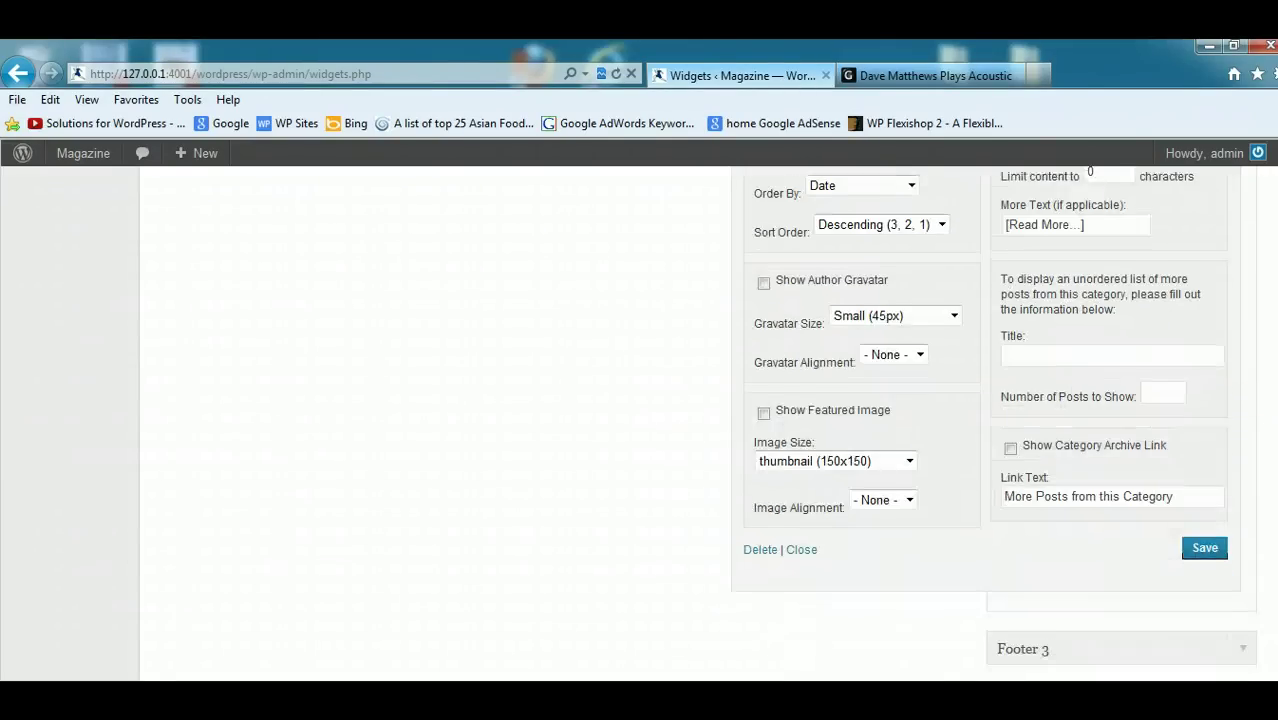
{"action": "left_click", "coordinate": [909, 454]}
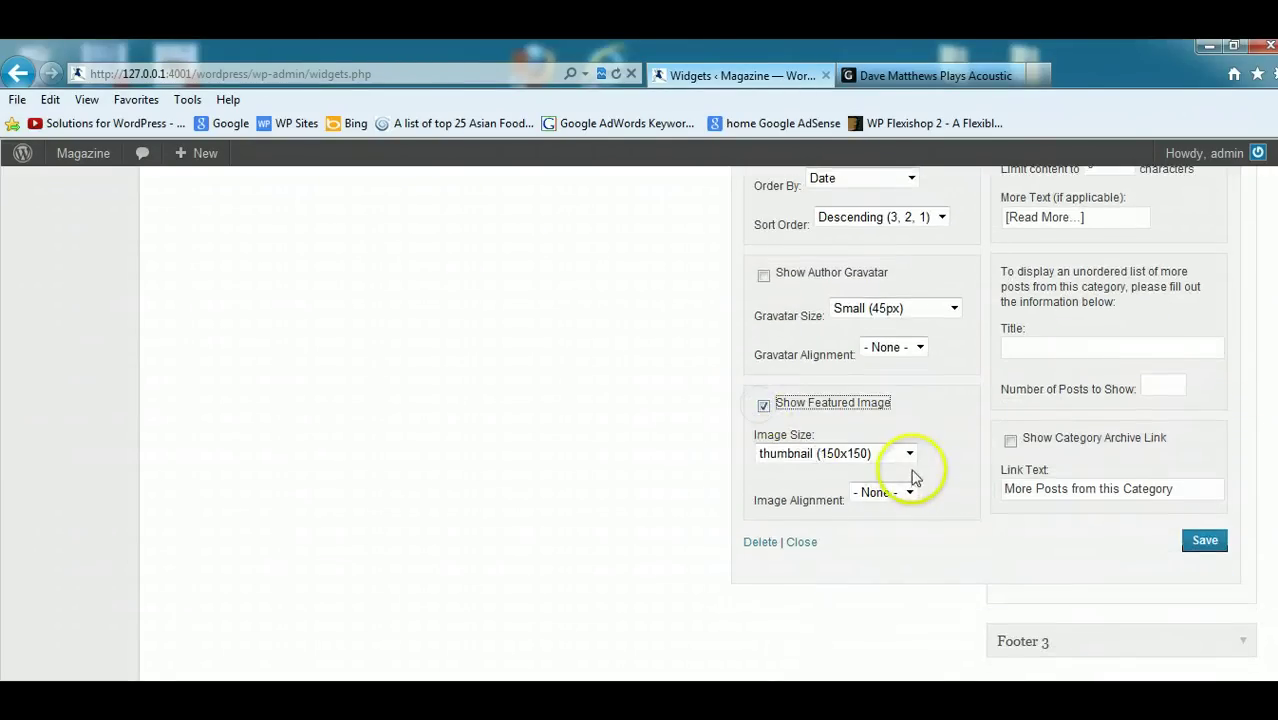
{"action": "left_click", "coordinate": [858, 487]}
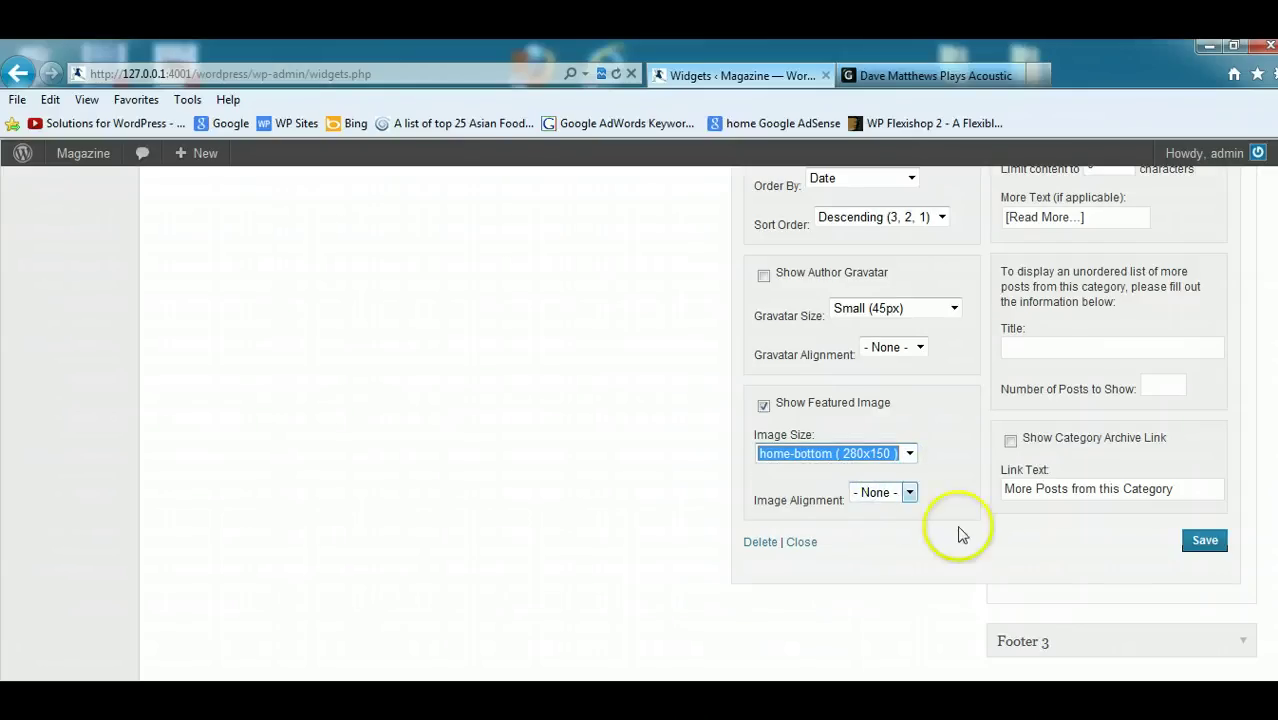
{"action": "left_click", "coordinate": [1202, 546]}
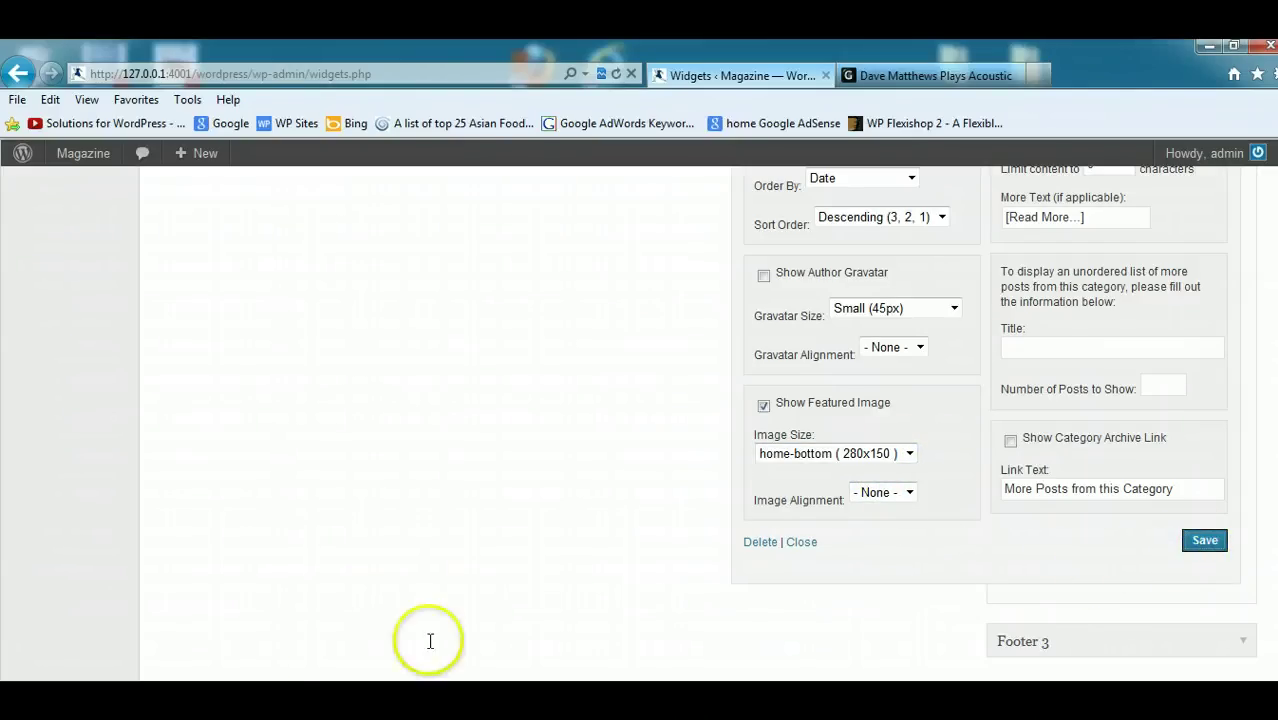
Reload and look over the Magazine demo home page, and check the footer widget images on the local post page.
{"action": "mouse_move", "coordinate": [508, 676]}
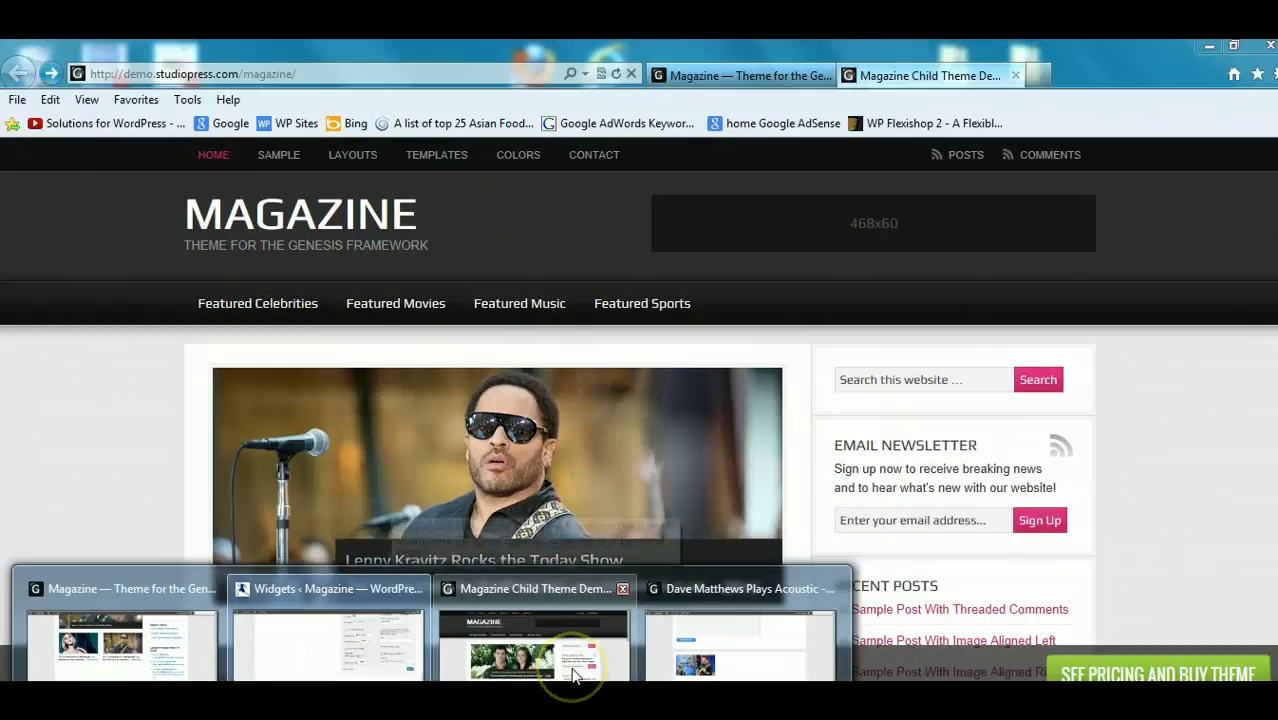
{"action": "left_click", "coordinate": [573, 676]}
{"action": "left_click", "coordinate": [614, 73]}
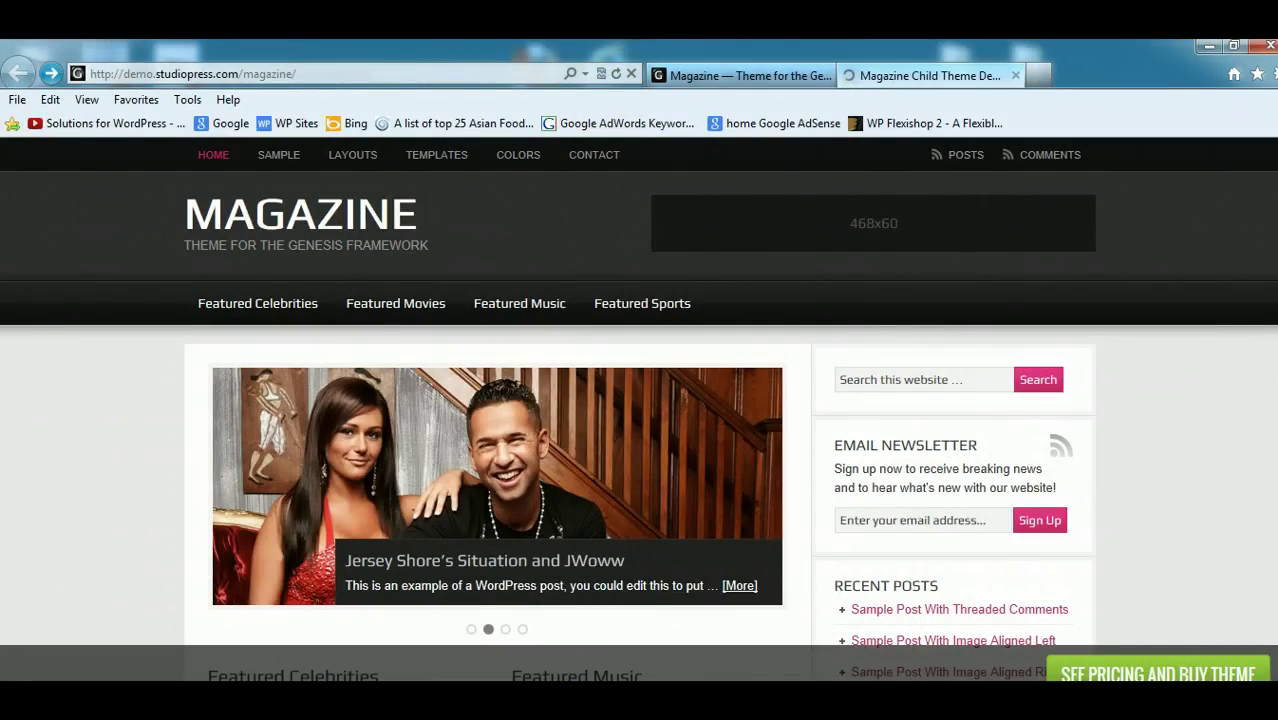
{"action": "scroll", "coordinate": [640, 450], "scroll_direction": "down", "scroll_amount": 6}
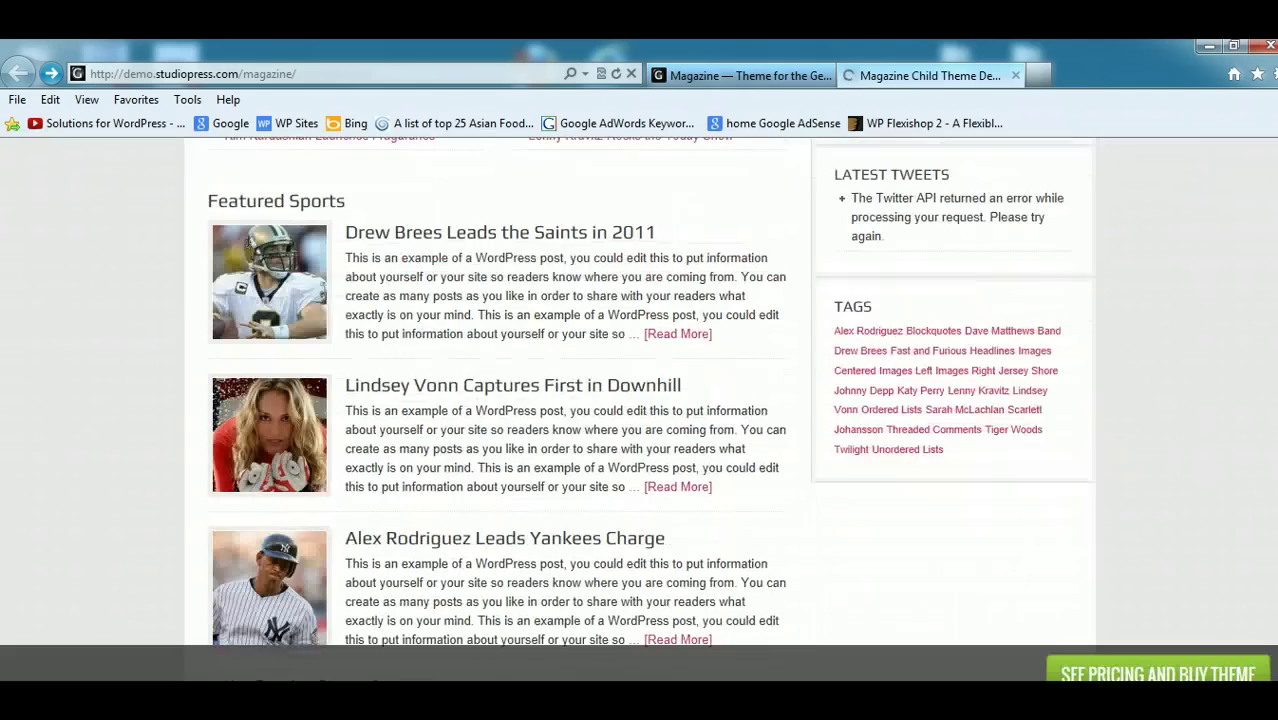
{"action": "scroll", "coordinate": [640, 450], "scroll_direction": "up", "scroll_amount": 4}
{"action": "left_click", "coordinate": [1209, 46]}
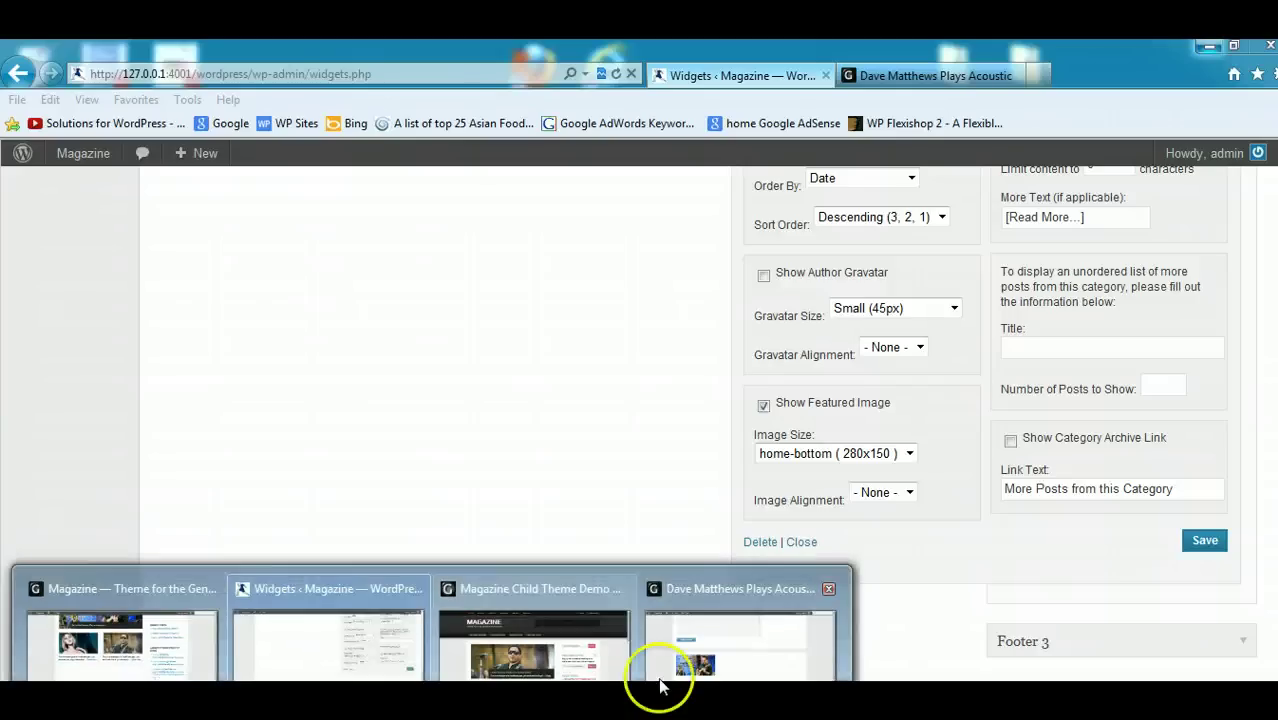
{"action": "left_click", "coordinate": [735, 648]}
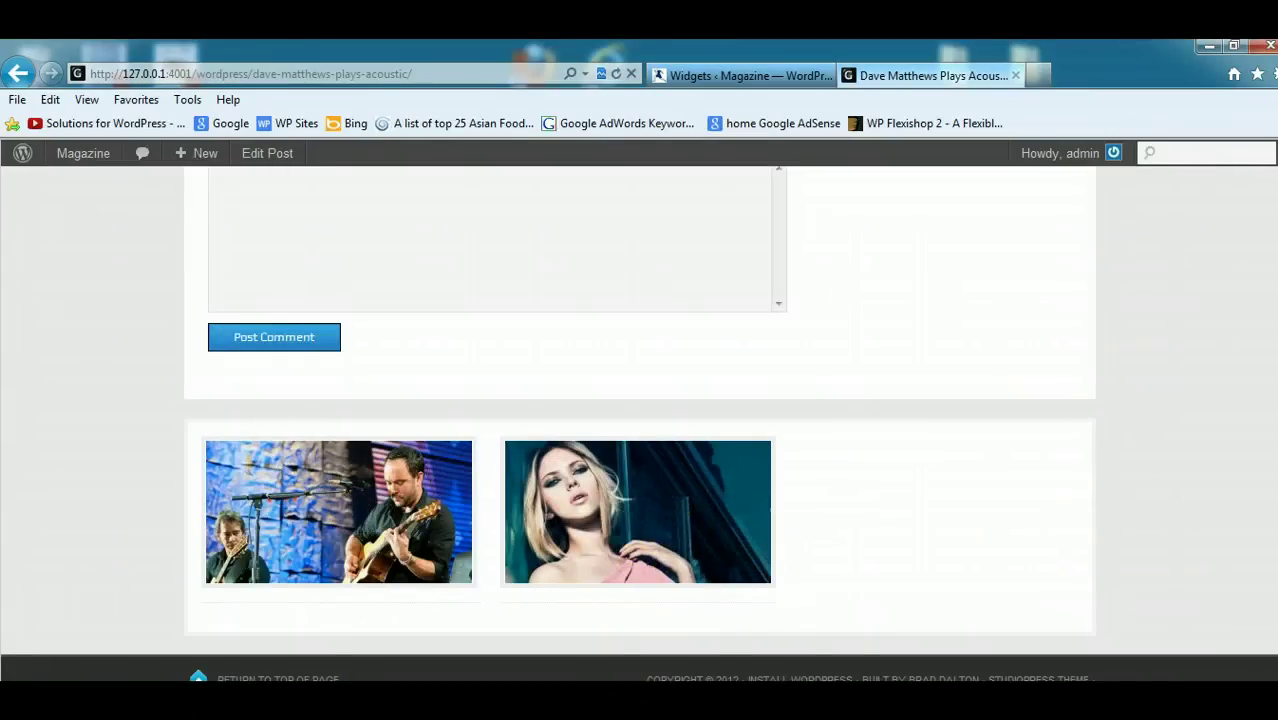
Return to the Widgets page, collapse the Featured Posts widget and the Footer 2 area, and expand Footer 3.
{"action": "left_click", "coordinate": [251, 657]}
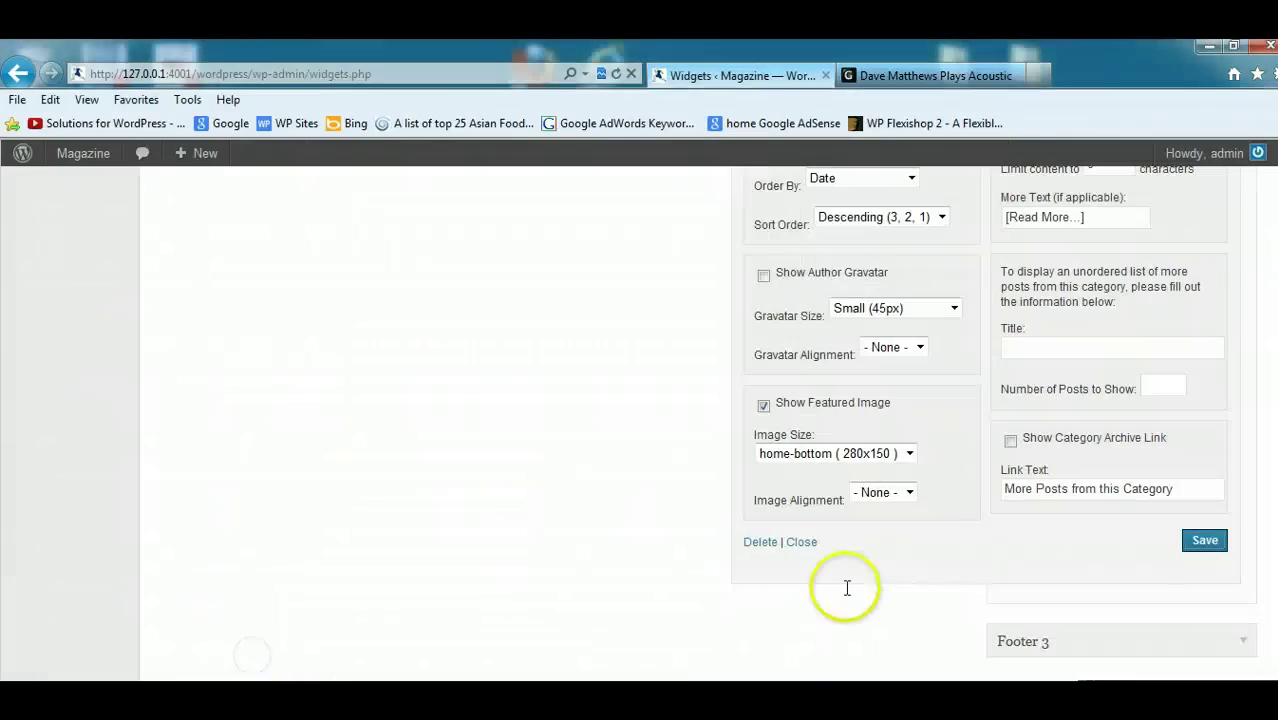
{"action": "left_click", "coordinate": [799, 544]}
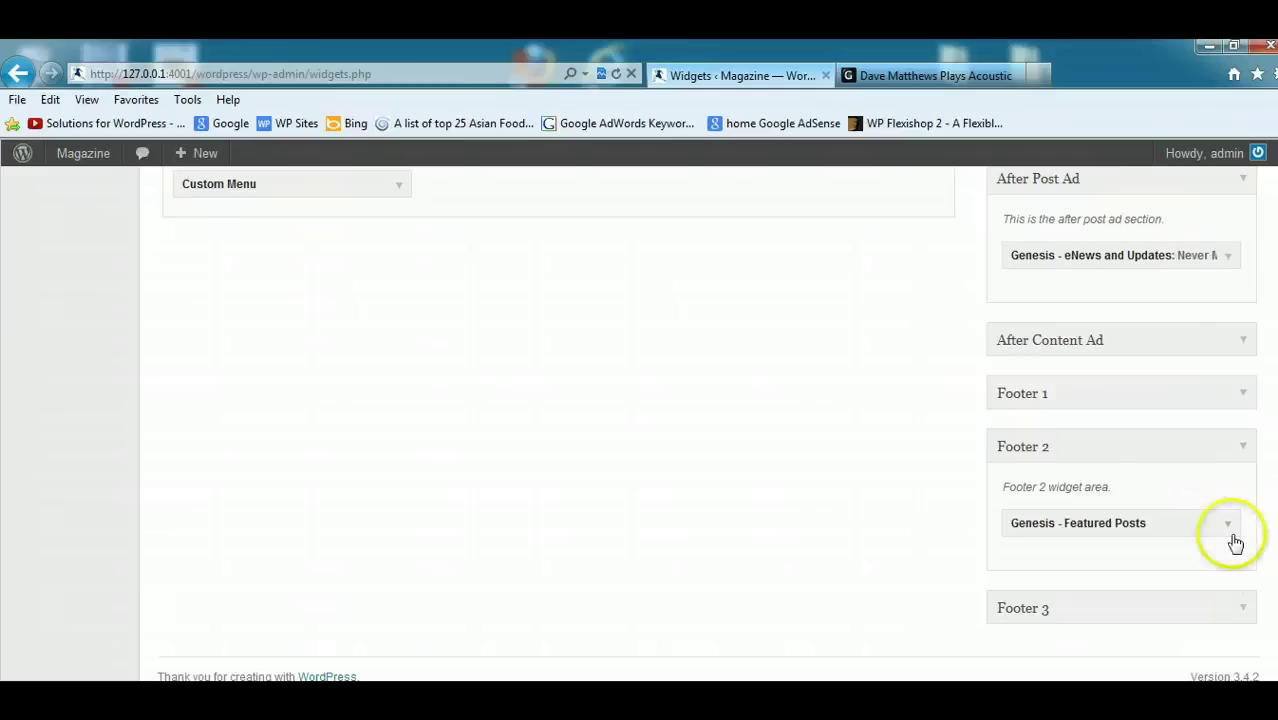
{"action": "left_click", "coordinate": [1241, 446]}
{"action": "left_click", "coordinate": [1243, 608]}
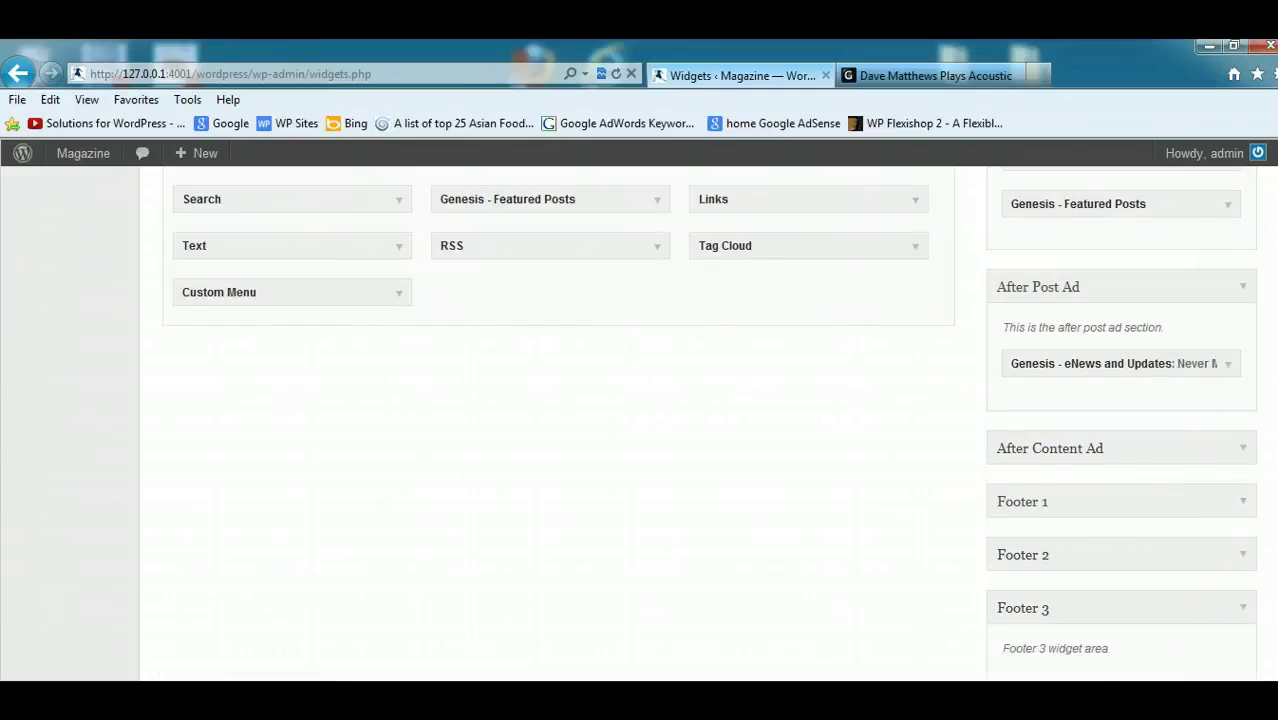
Add a Genesis - Featured Posts widget to the Footer 3 area.
{"action": "scroll", "coordinate": [640, 420], "scroll_direction": "up", "scroll_amount": 5}
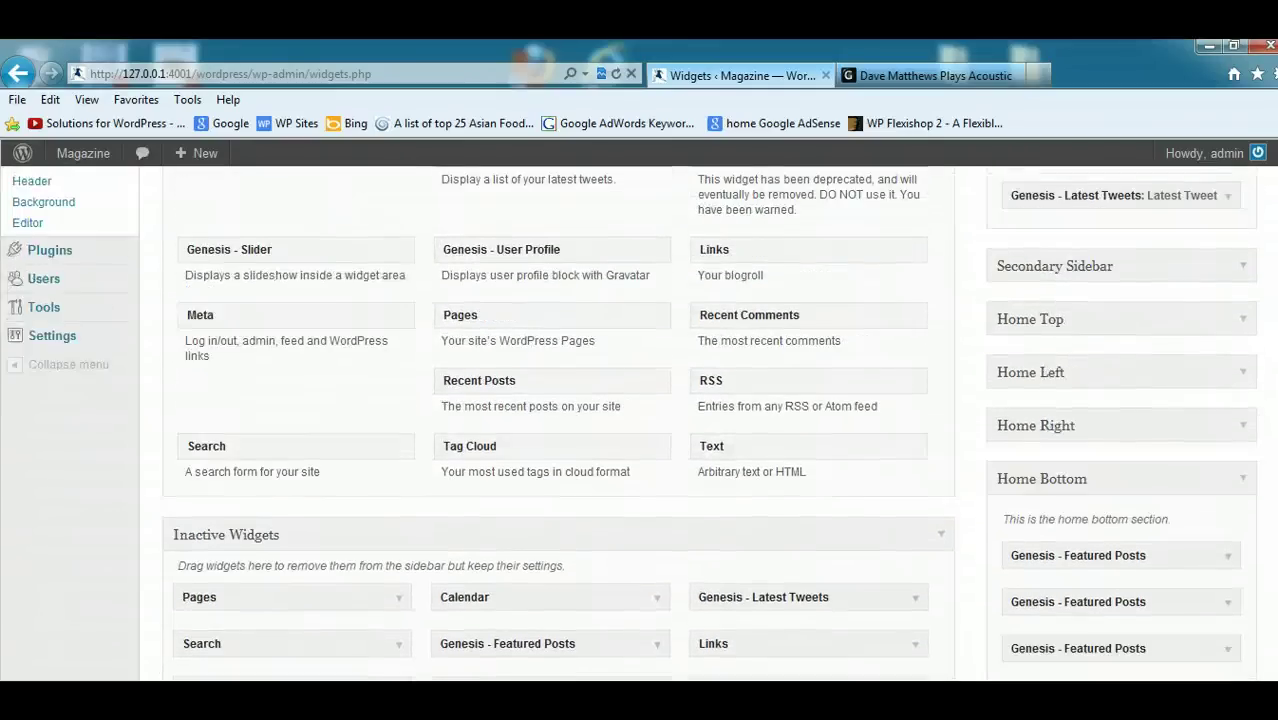
{"action": "scroll", "coordinate": [640, 420], "scroll_direction": "up", "scroll_amount": 2}
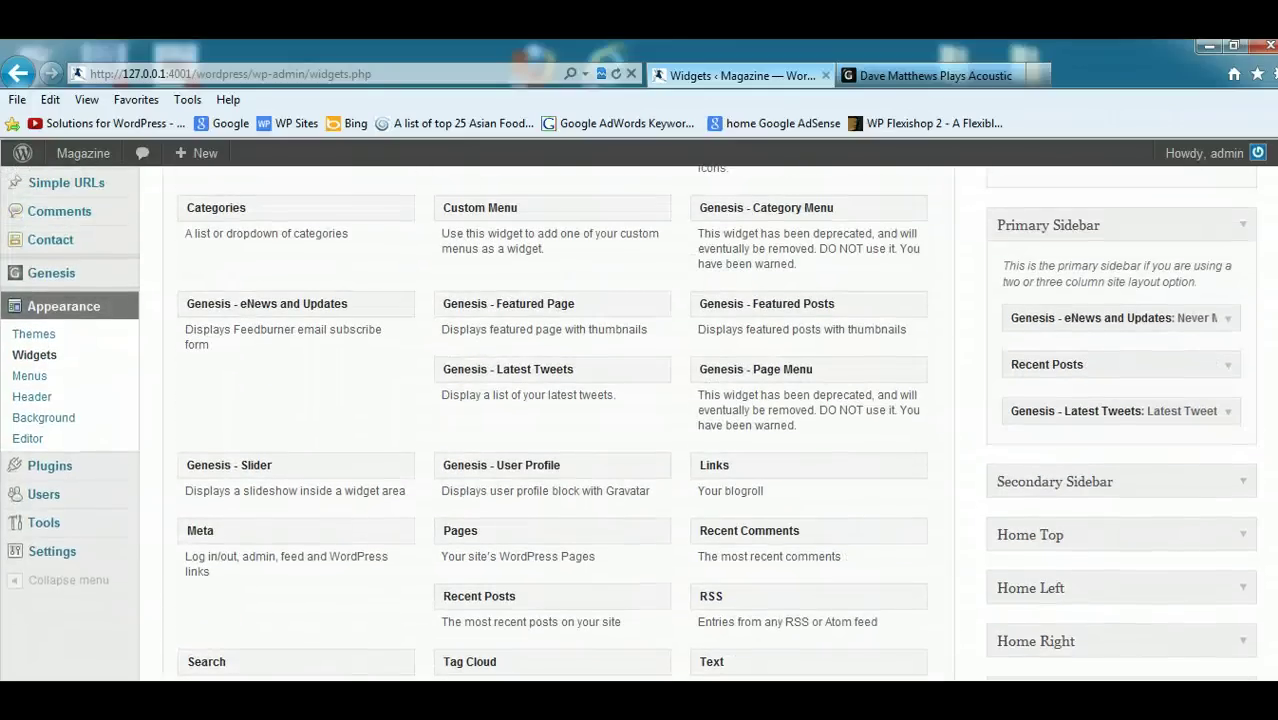
{"action": "left_click_drag", "start_coordinate": [735, 302], "coordinate": [1057, 609]}
{"action": "scroll", "coordinate": [1000, 450], "scroll_direction": "down", "scroll_amount": 2}
{"action": "scroll", "coordinate": [990, 430], "scroll_direction": "down", "scroll_amount": 4}
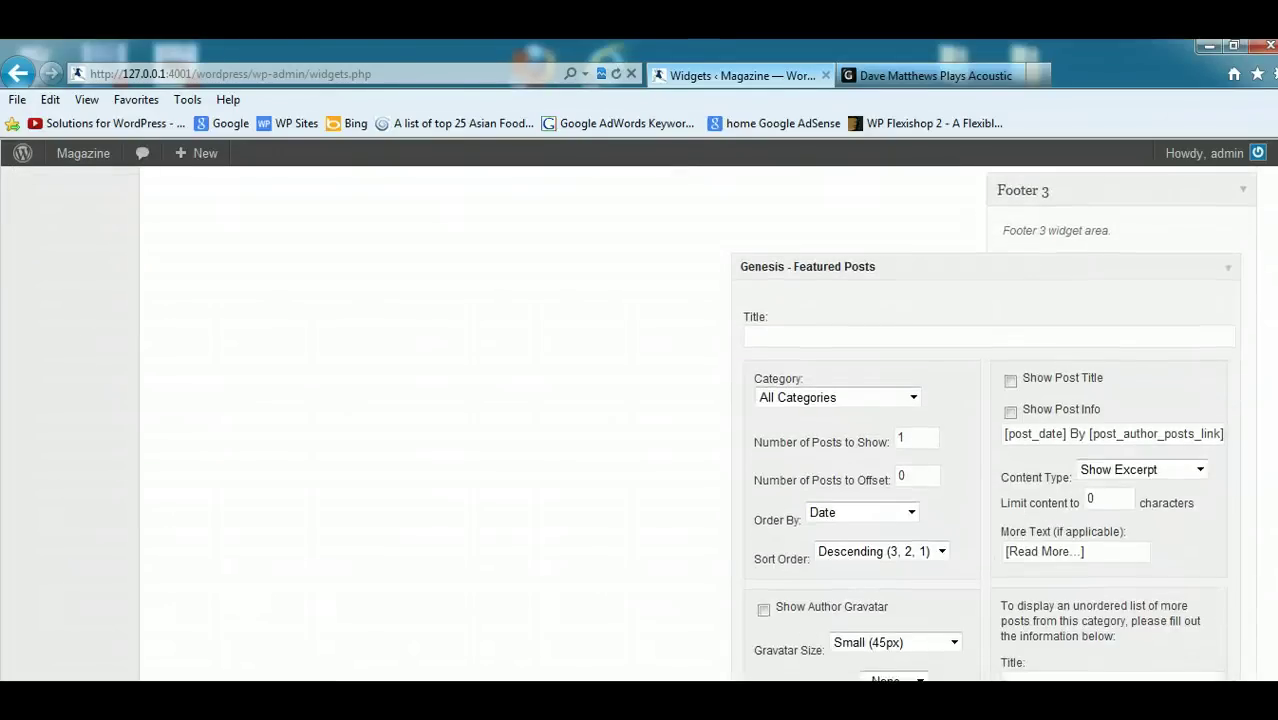
Set the Footer 3 Featured Posts widget to Category #3, show the featured image at home-bottom (280x150) size, and save it.
{"action": "left_click", "coordinate": [914, 266]}
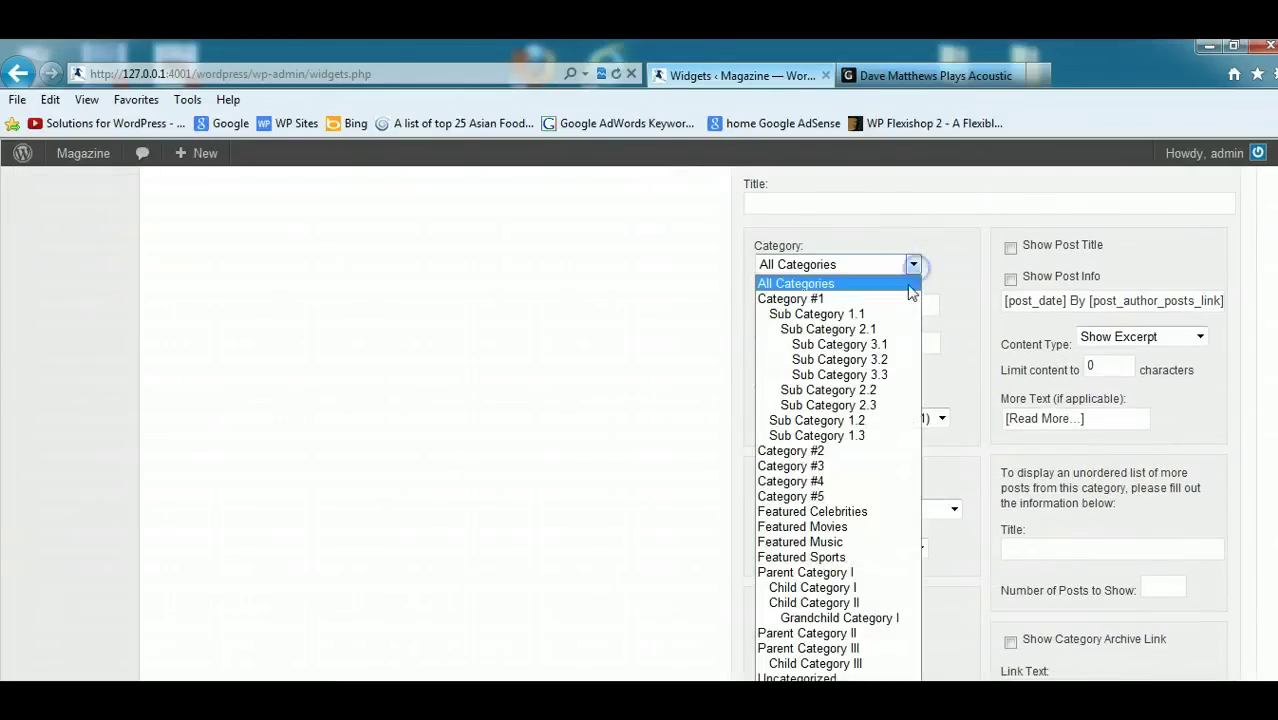
{"action": "left_click", "coordinate": [826, 479]}
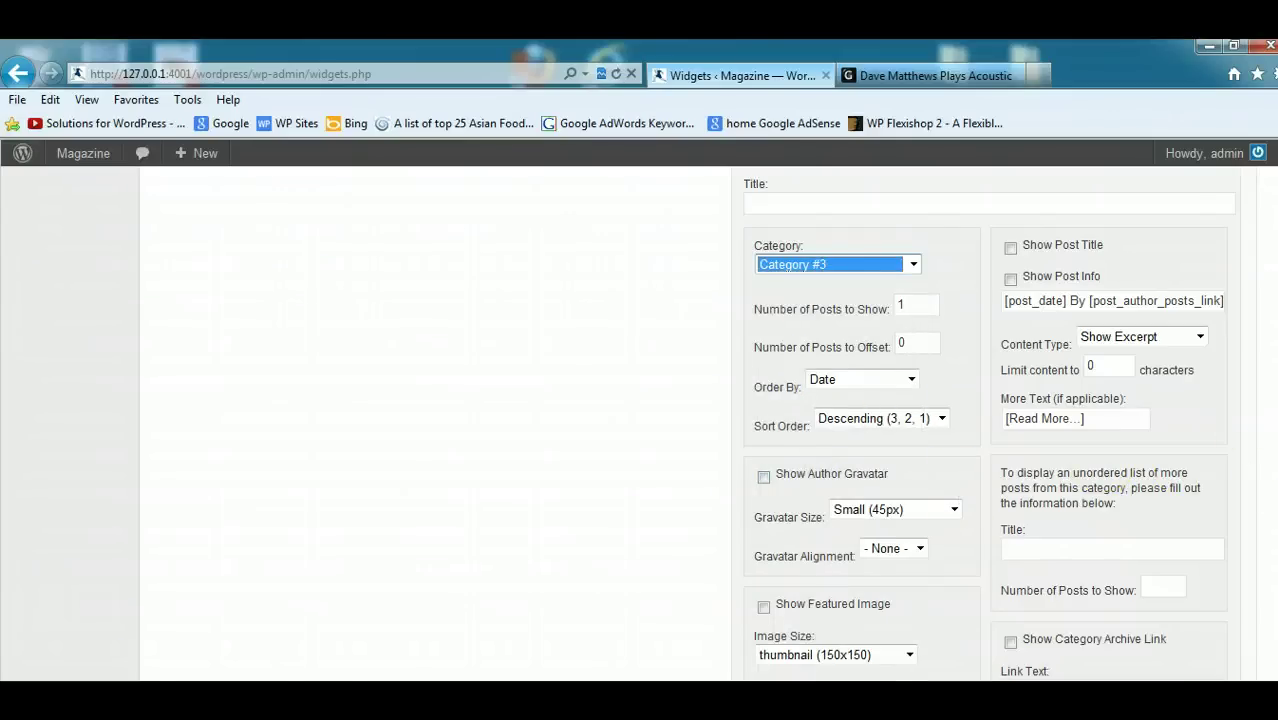
{"action": "scroll", "coordinate": [985, 420], "scroll_direction": "down", "scroll_amount": 3}
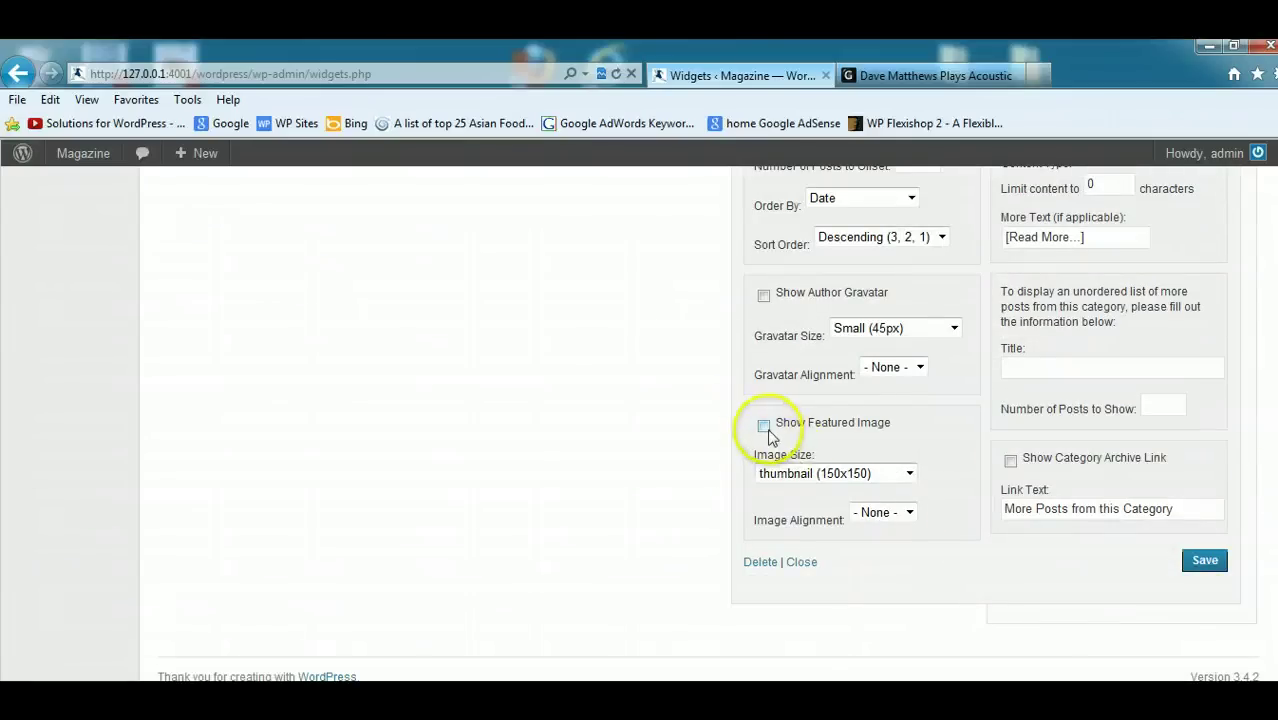
{"action": "left_click", "coordinate": [909, 475]}
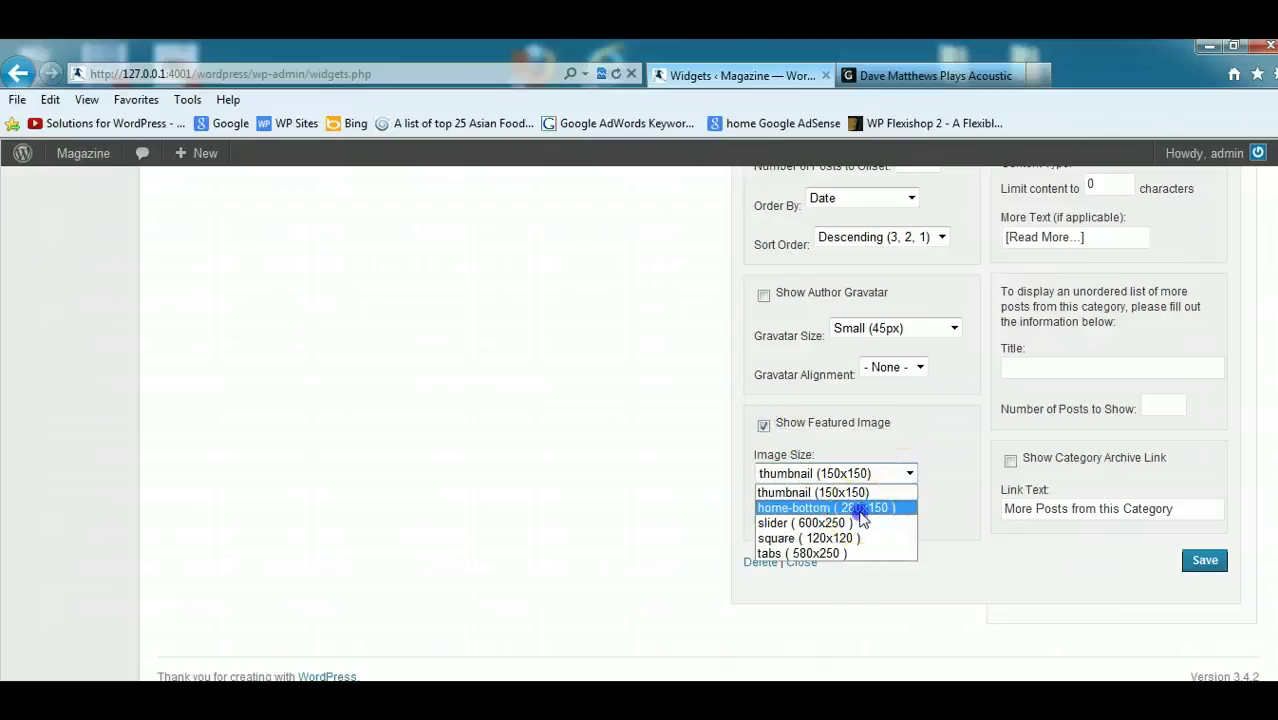
{"action": "left_click", "coordinate": [866, 508]}
{"action": "left_click", "coordinate": [1193, 565]}
Set the Footer 3 Featured Posts widget's content type to No Content, save it and collapse the widget.
{"action": "scroll", "coordinate": [1256, 515], "scroll_direction": "up", "scroll_amount": 3}
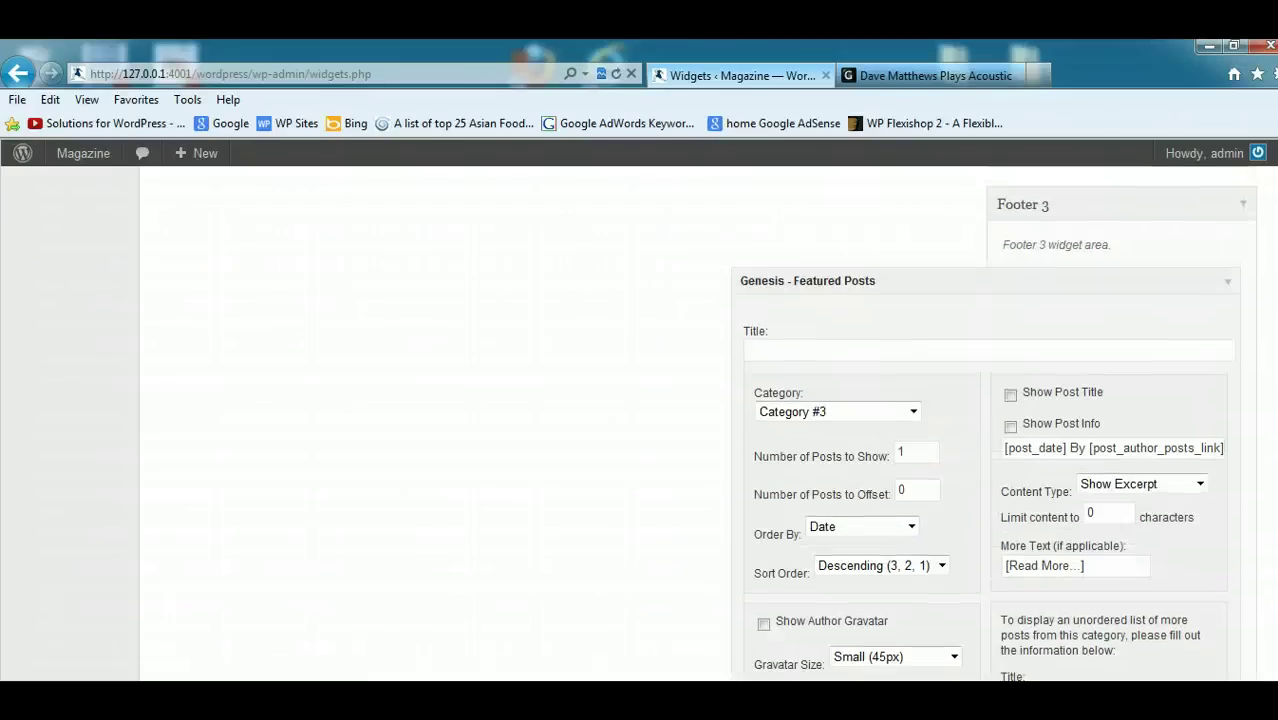
{"action": "left_click", "coordinate": [1200, 484]}
{"action": "left_click", "coordinate": [1140, 549]}
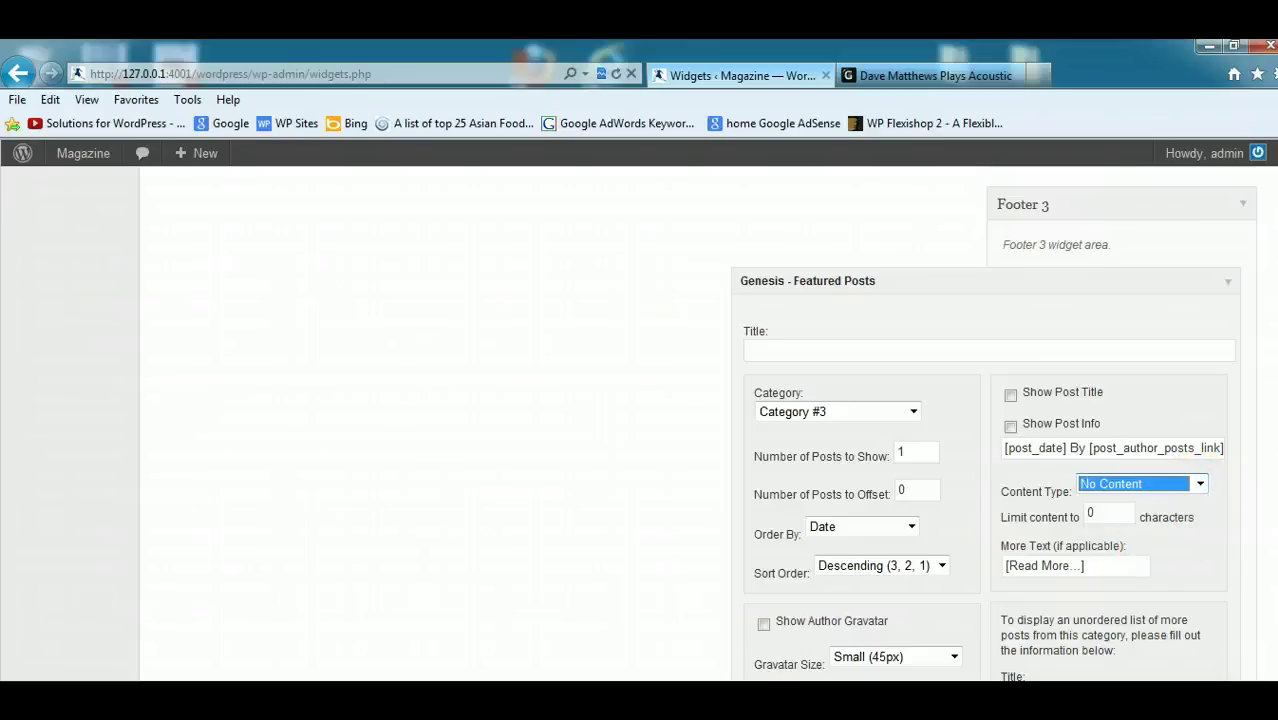
{"action": "scroll", "coordinate": [1140, 555], "scroll_direction": "down", "scroll_amount": 3}
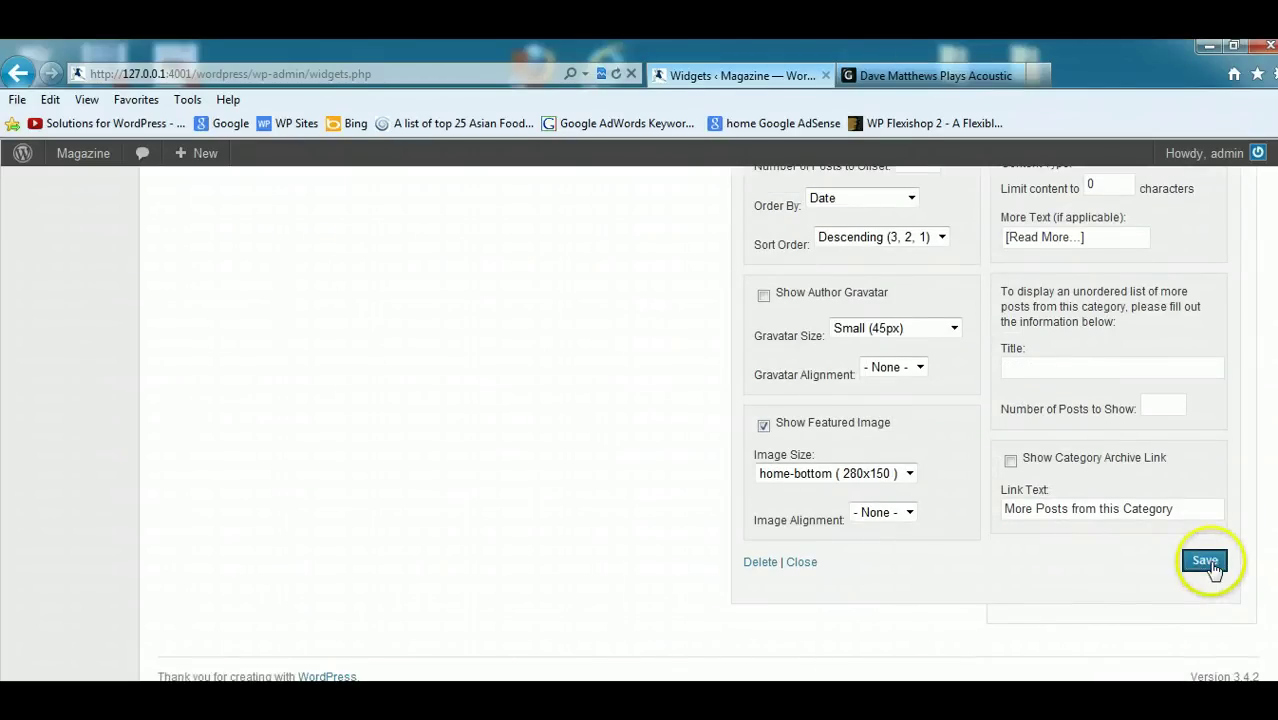
{"action": "left_click", "coordinate": [1210, 566]}
{"action": "left_click", "coordinate": [805, 563]}
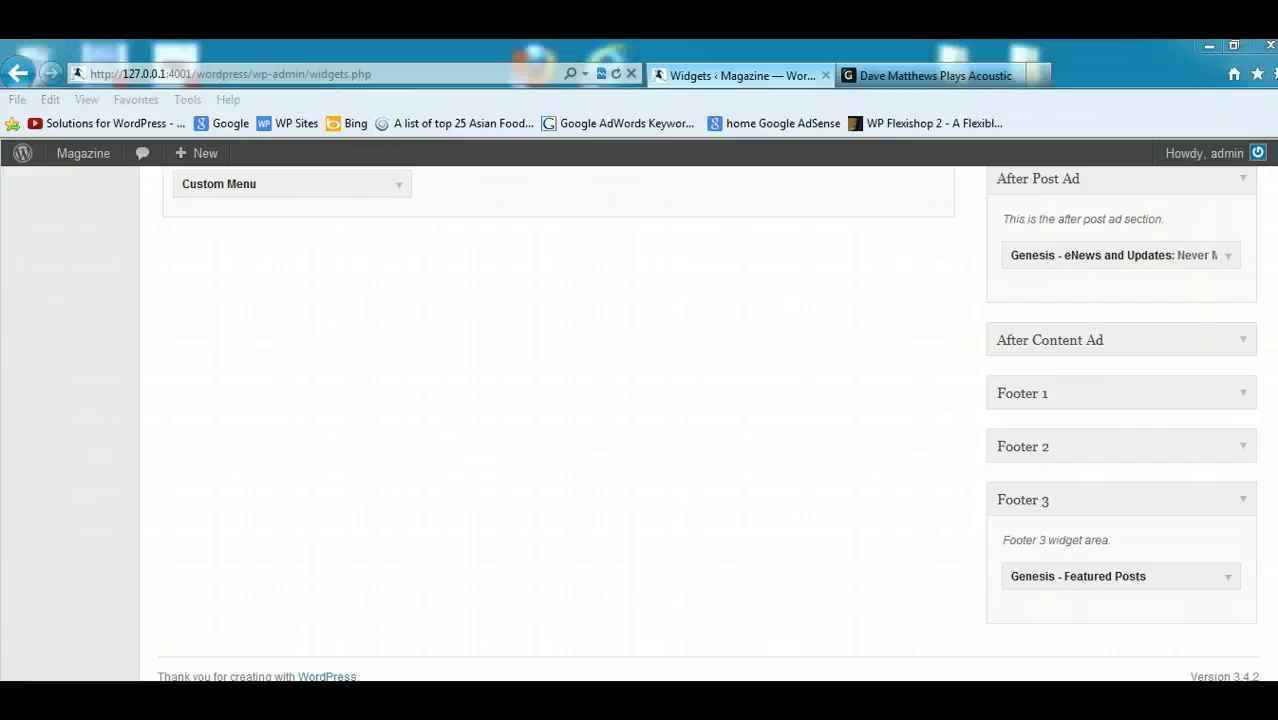
Switch to the local post page and reload it to check the three footer widget areas.
{"action": "mouse_move", "coordinate": [573, 656]}
{"action": "left_click", "coordinate": [651, 664]}
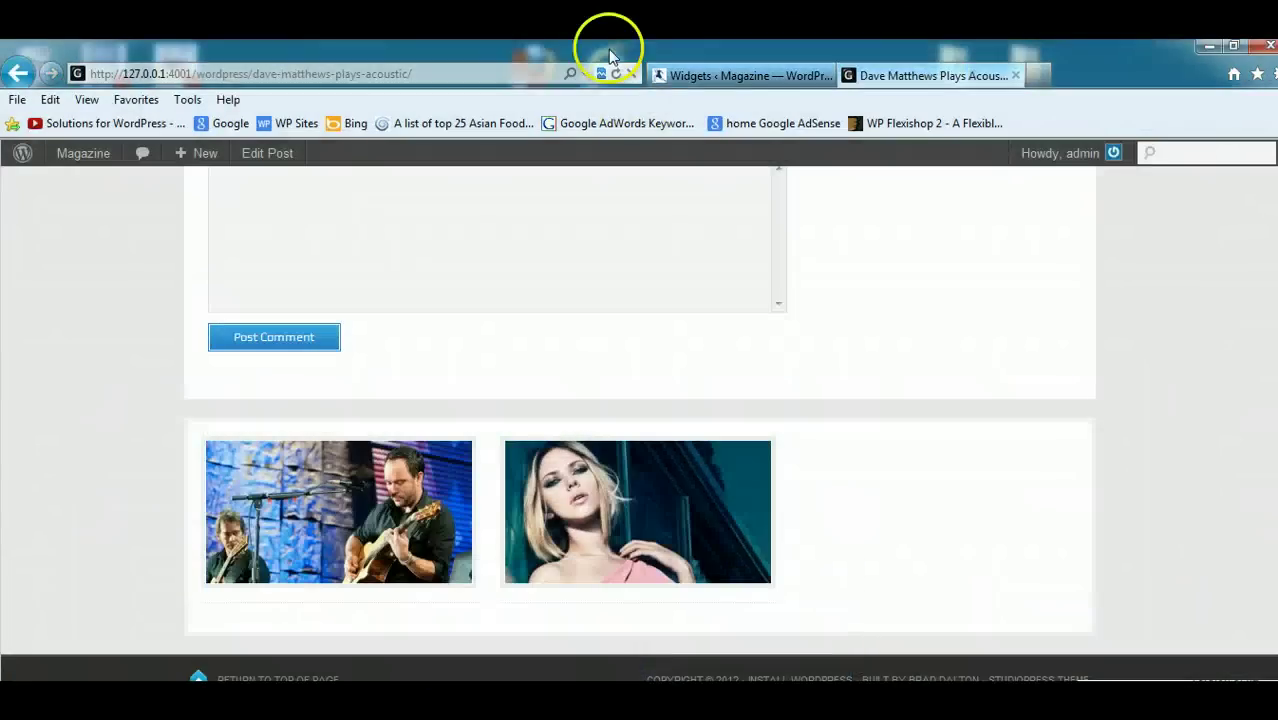
{"action": "left_click", "coordinate": [615, 75]}
{"action": "left_click", "coordinate": [877, 235]}
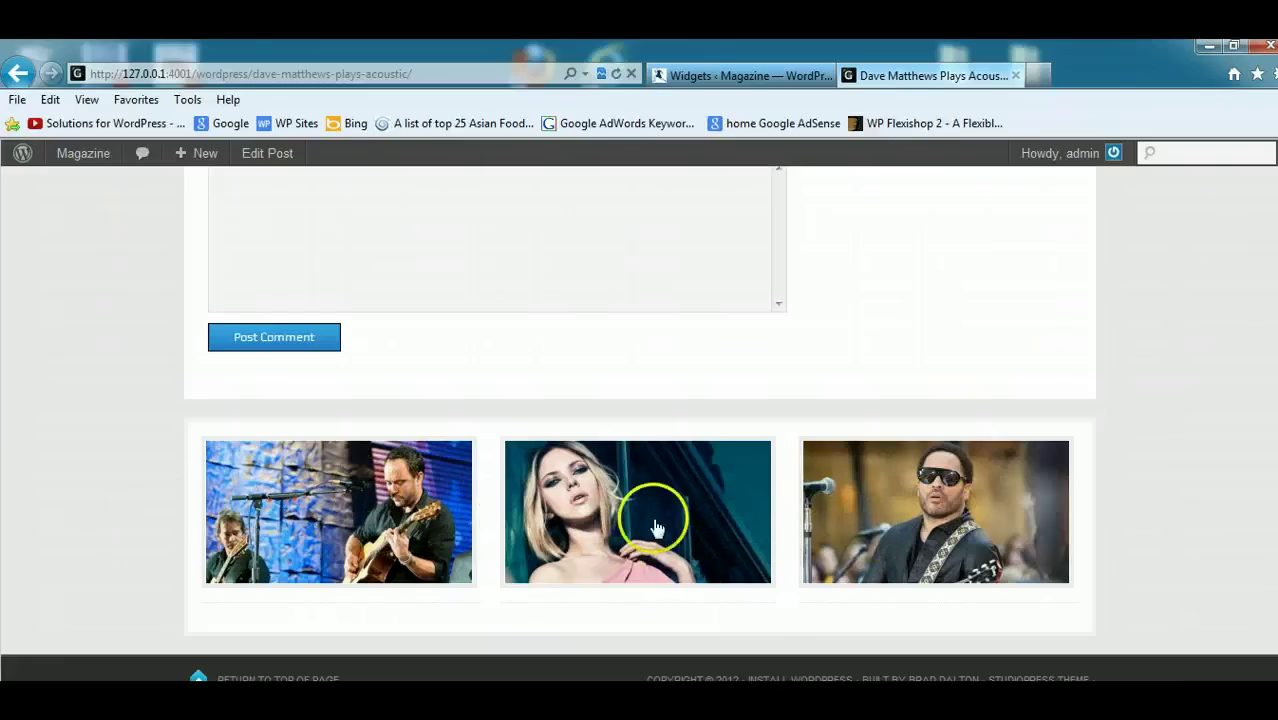
Open the site's Blog page and review how its posts, featured images and full post text are laid out.
{"action": "scroll", "coordinate": [639, 420], "scroll_direction": "up", "scroll_amount": 15}
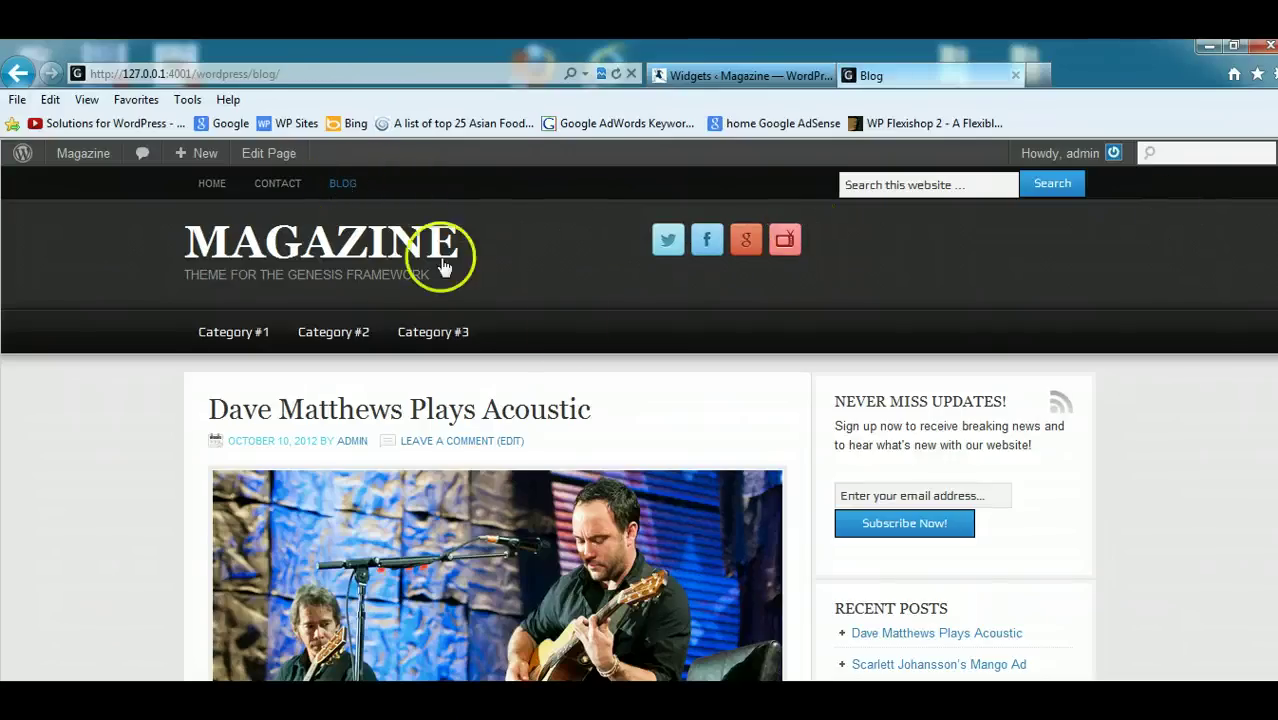
{"action": "scroll", "coordinate": [639, 420], "scroll_direction": "down", "scroll_amount": 6}
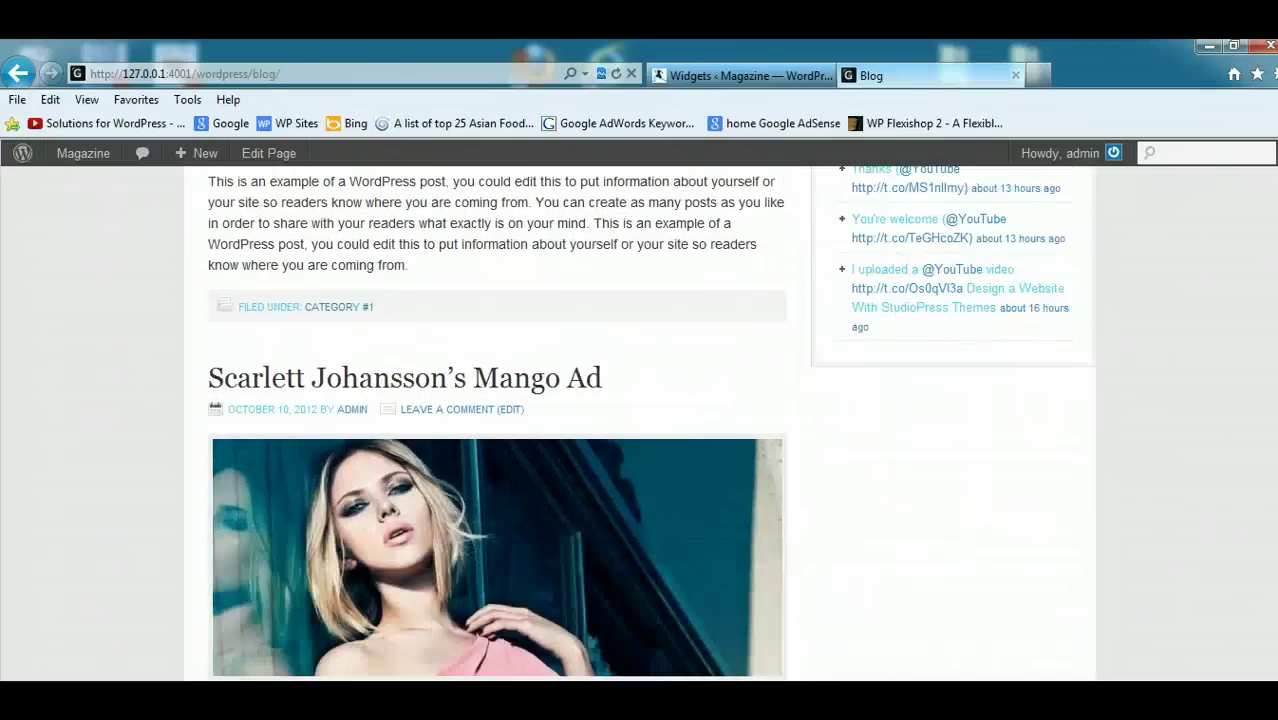
{"action": "scroll", "coordinate": [639, 420], "scroll_direction": "up", "scroll_amount": 4}
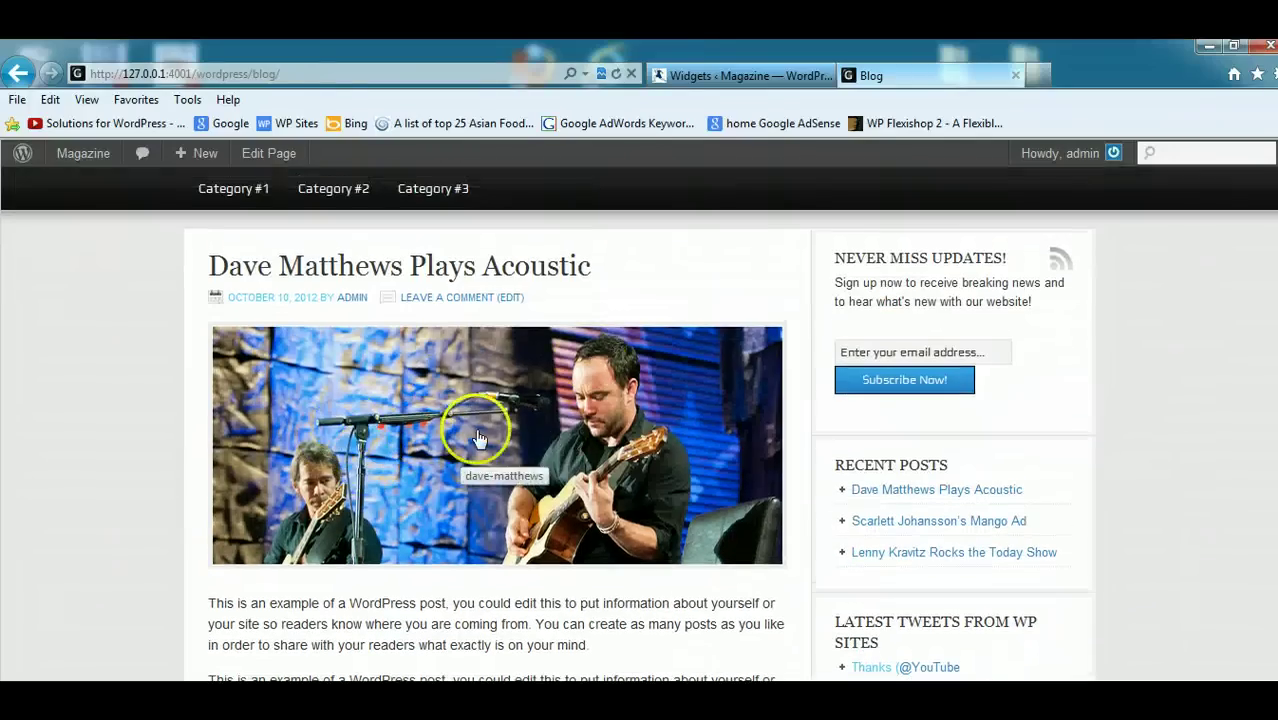
{"action": "scroll", "coordinate": [639, 420], "scroll_direction": "down", "scroll_amount": 3}
{"action": "scroll", "coordinate": [639, 420], "scroll_direction": "up", "scroll_amount": 4}
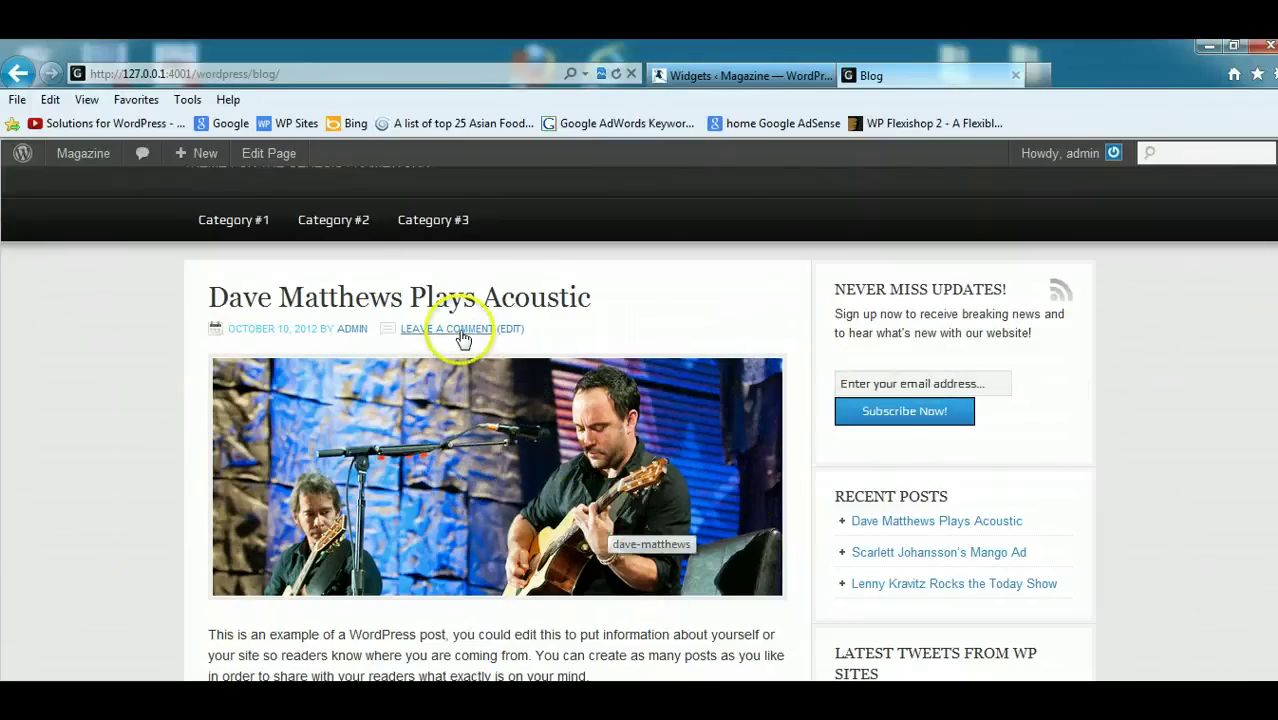
{"action": "scroll", "coordinate": [463, 340], "scroll_direction": "down", "scroll_amount": 3}
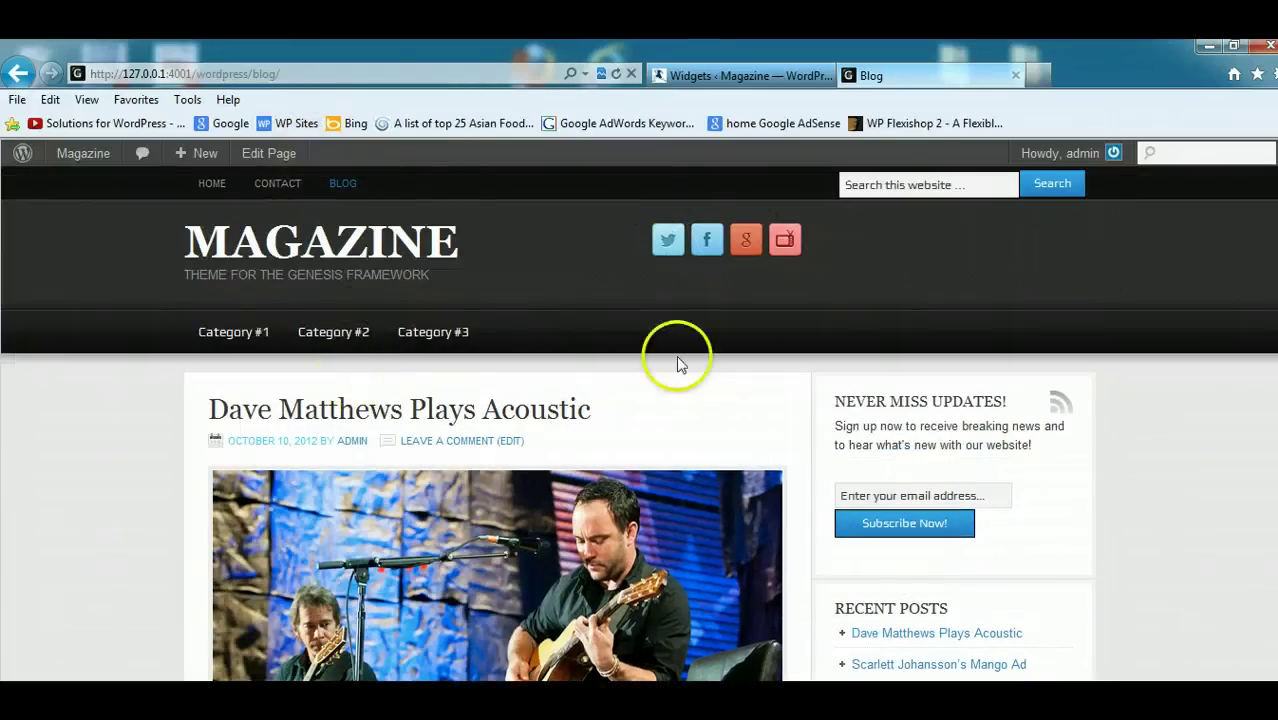
{"action": "scroll", "coordinate": [640, 420], "scroll_direction": "down", "scroll_amount": 6}
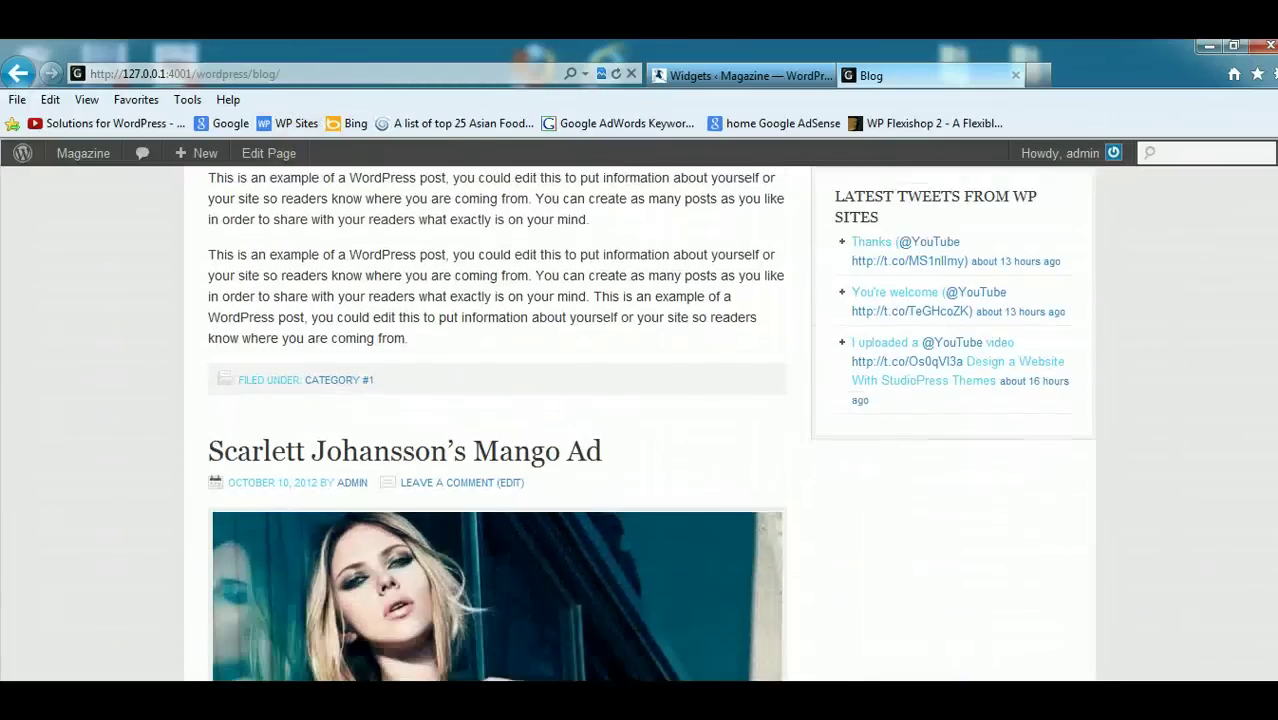
{"action": "scroll", "coordinate": [665, 294], "scroll_direction": "up", "scroll_amount": 3}
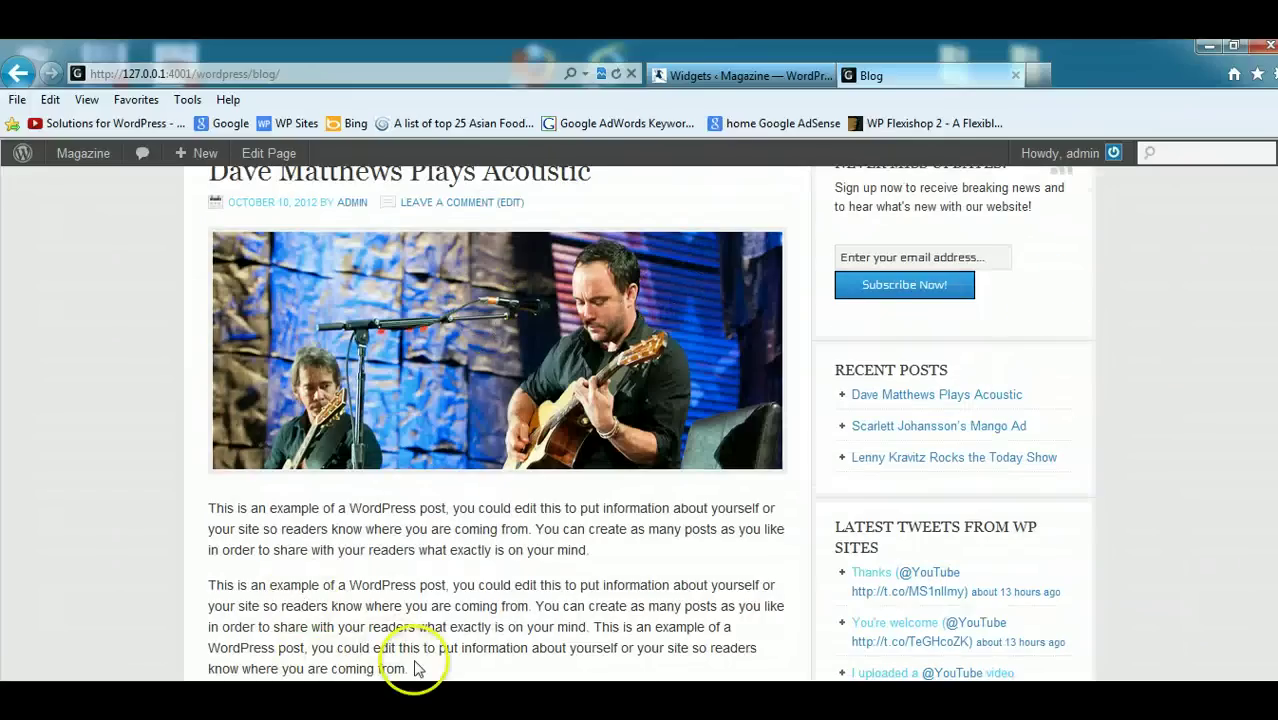
{"action": "left_click_drag", "start_coordinate": [406, 668], "coordinate": [258, 510]}
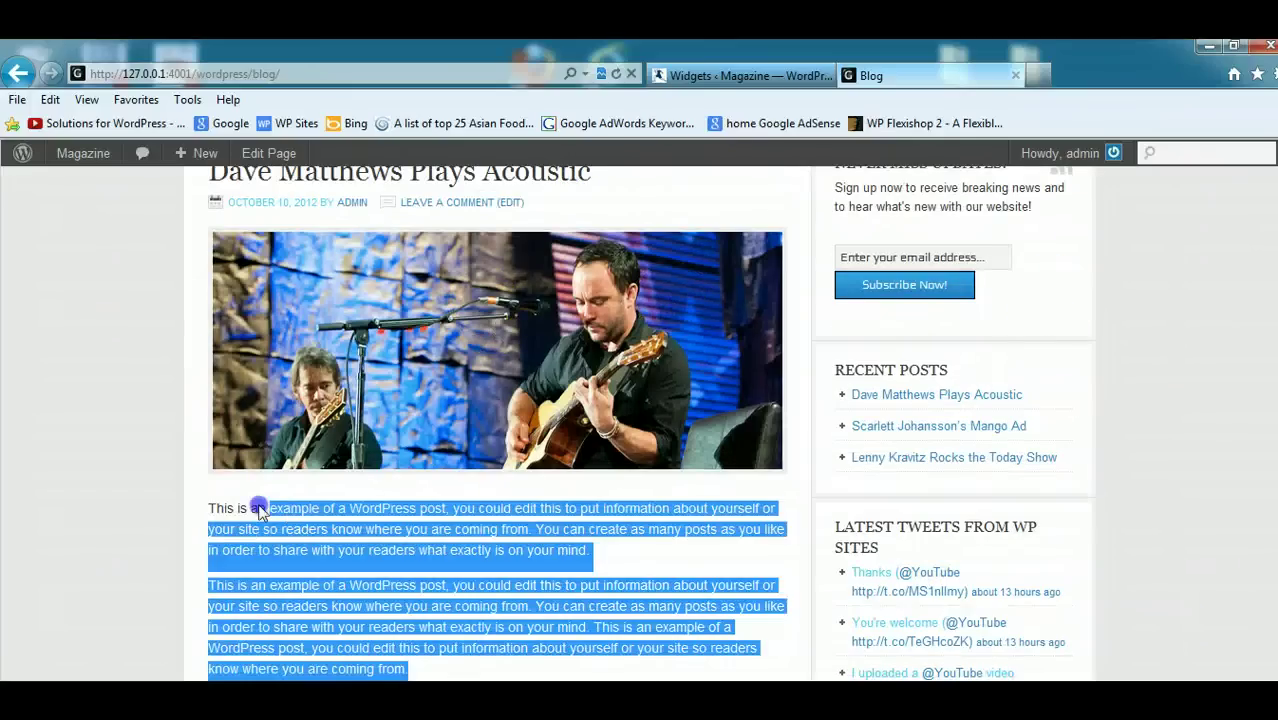
{"action": "left_click", "coordinate": [610, 561]}
{"action": "scroll", "coordinate": [640, 420], "scroll_direction": "down", "scroll_amount": 15}
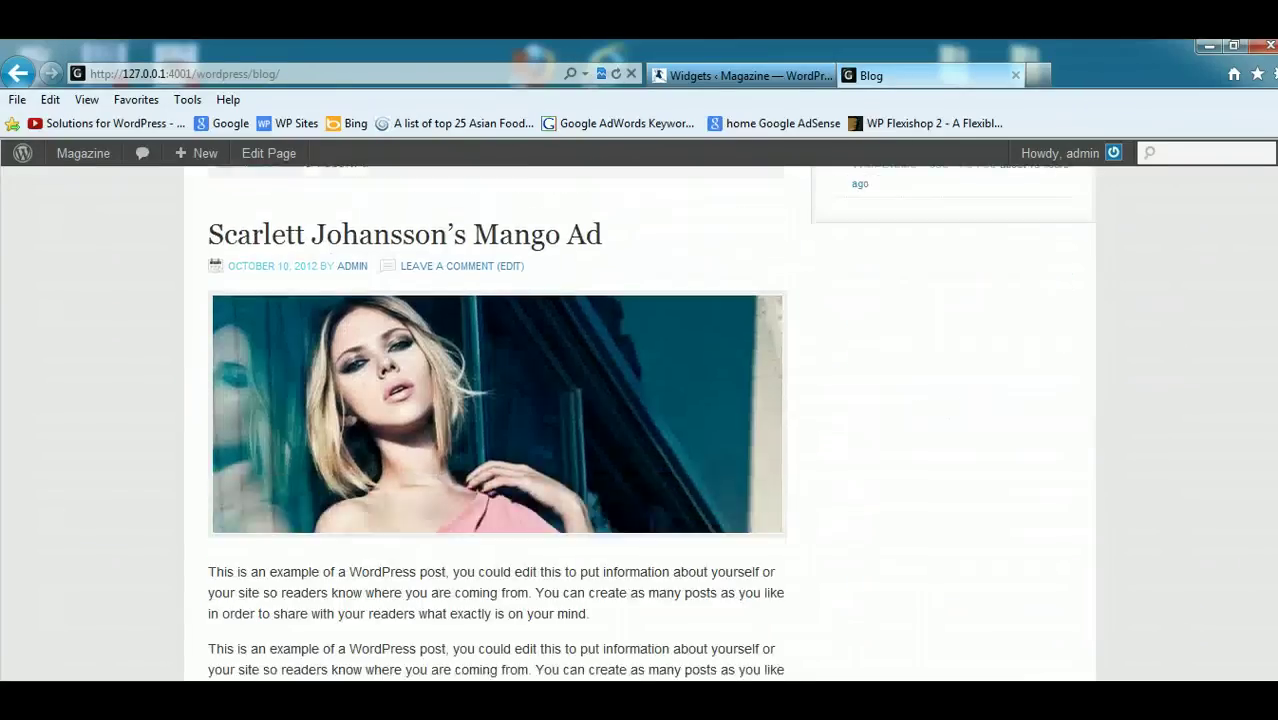
Open the site's Contact page and look over its form, sidebar widgets and footer images.
{"action": "key", "text": "Home"}
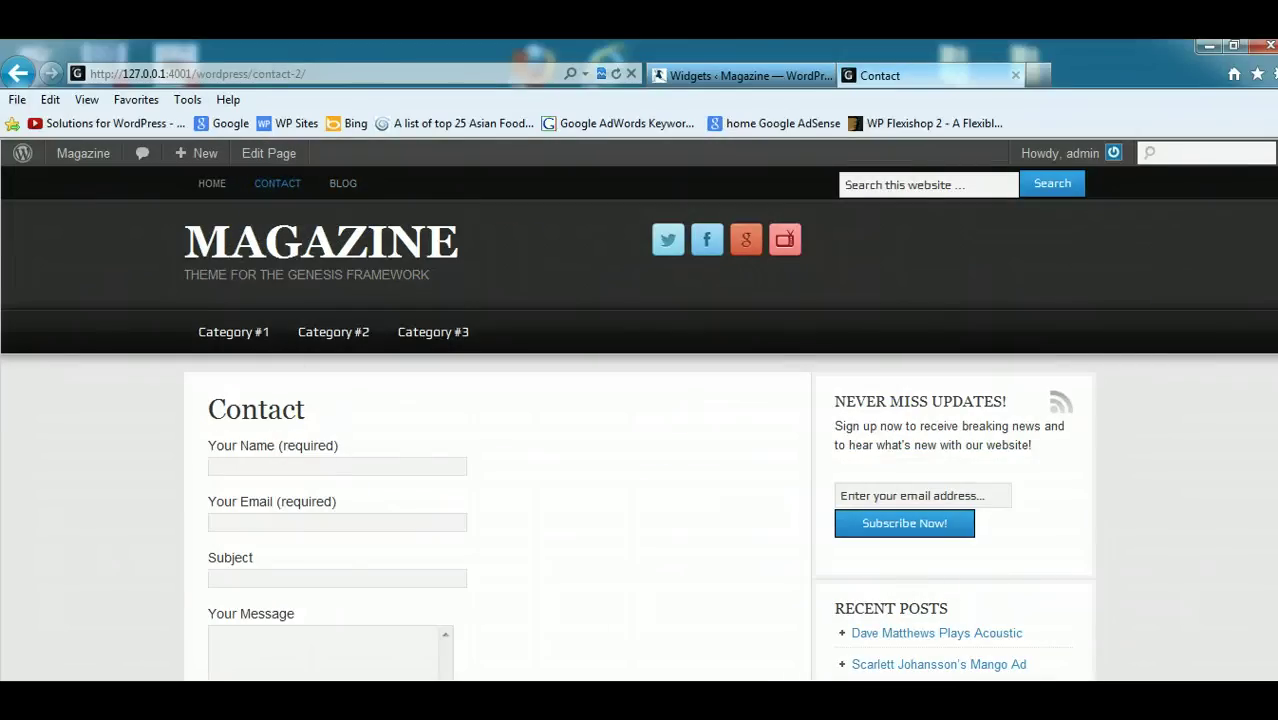
{"action": "scroll", "coordinate": [639, 423], "scroll_direction": "down", "scroll_amount": 5}
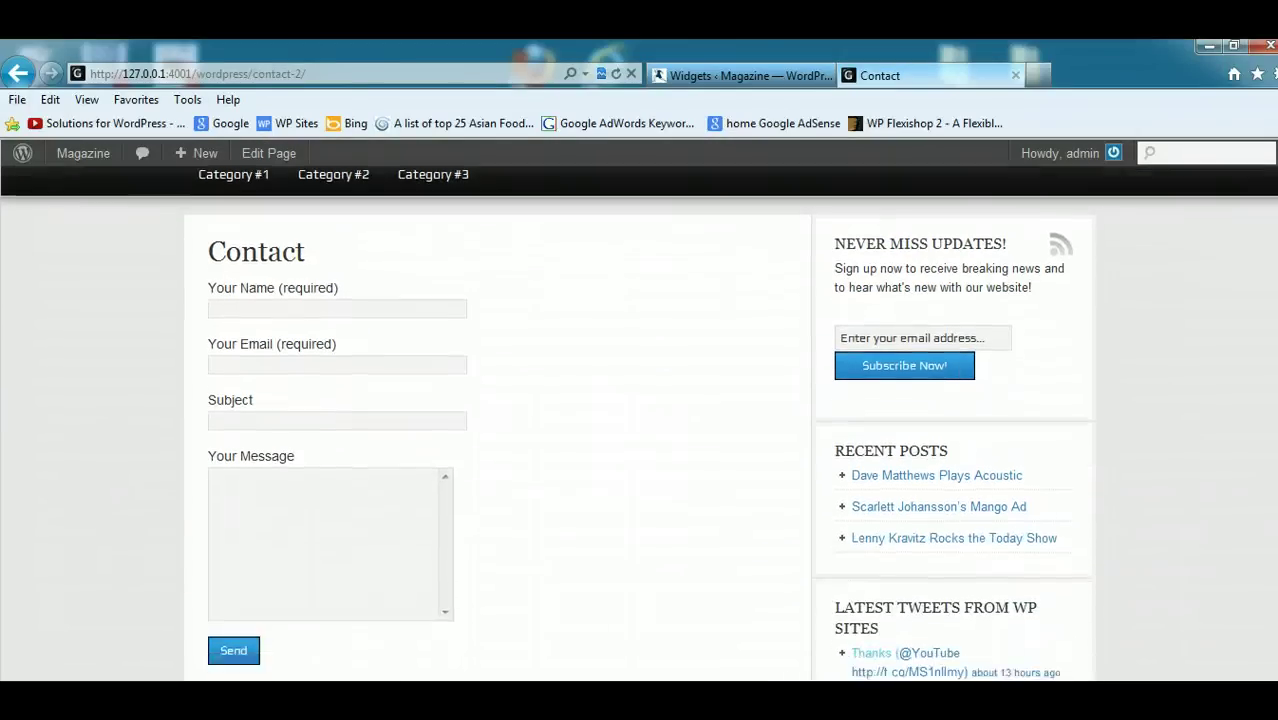
{"action": "scroll", "coordinate": [639, 423], "scroll_direction": "down", "scroll_amount": 2}
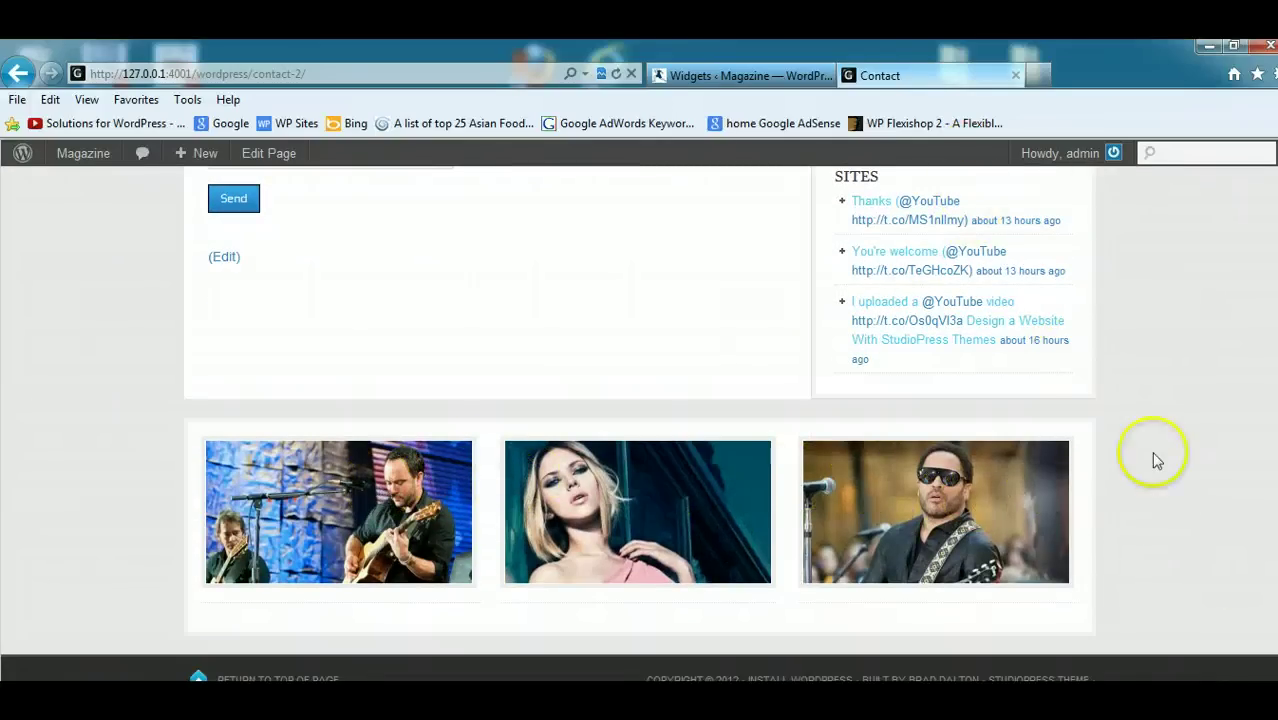
{"action": "scroll", "coordinate": [1161, 451], "scroll_direction": "up", "scroll_amount": 1}
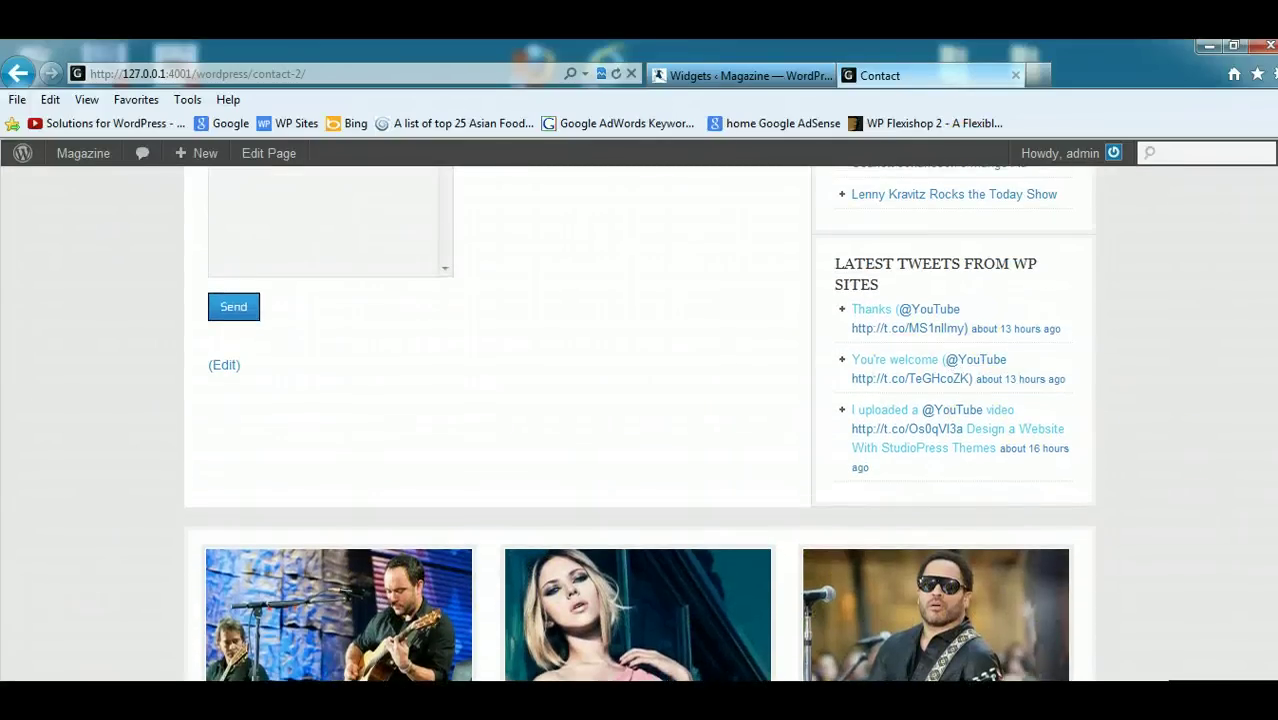
{"action": "scroll", "coordinate": [1245, 544], "scroll_direction": "up", "scroll_amount": 2}
{"action": "scroll", "coordinate": [856, 400], "scroll_direction": "up", "scroll_amount": 3}
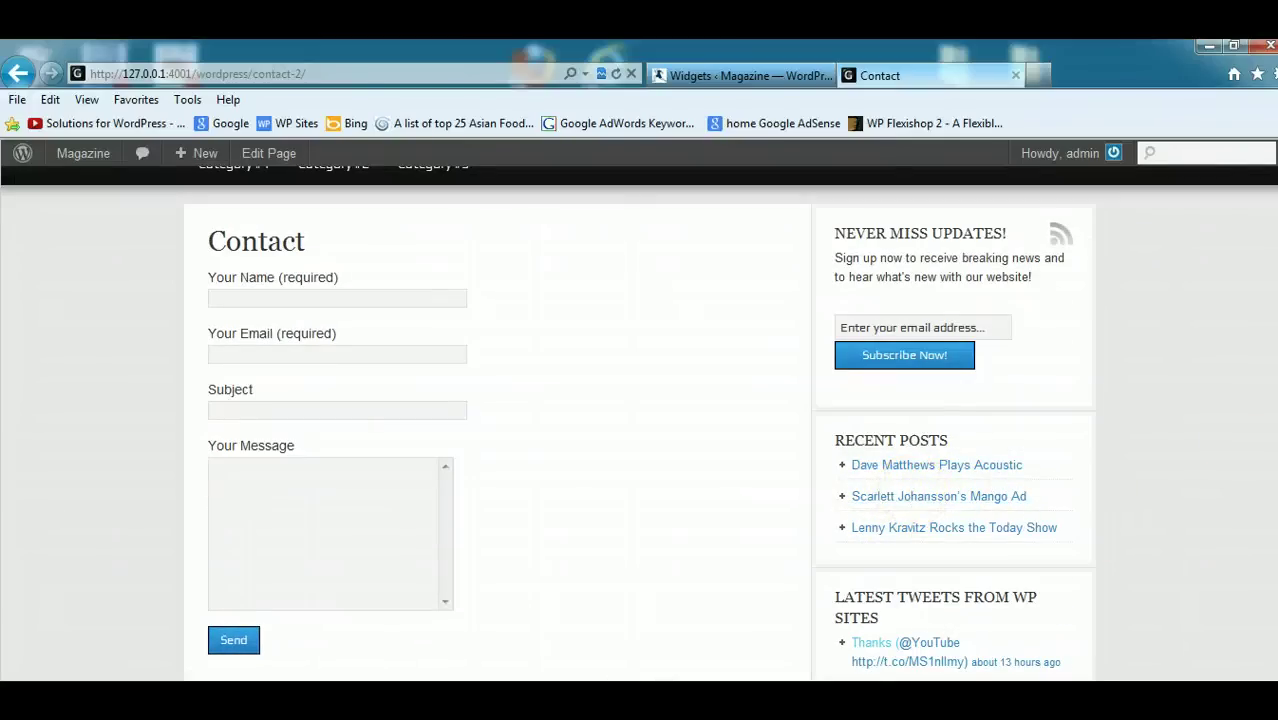
Return to the Blog page and open the "Dave Matthews Plays Acoustic" post.
{"action": "scroll", "coordinate": [1250, 458], "scroll_direction": "up", "scroll_amount": 1}
{"action": "scroll", "coordinate": [640, 420], "scroll_direction": "up", "scroll_amount": 1}
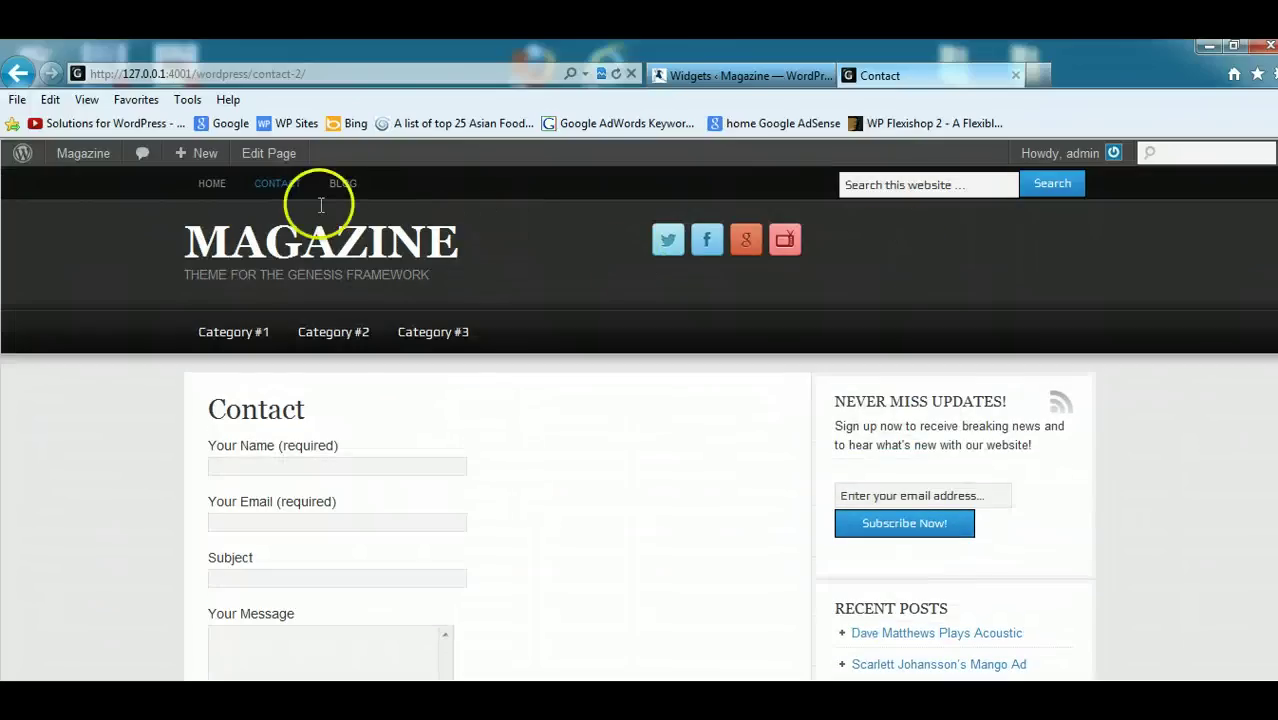
{"action": "left_click", "coordinate": [399, 392]}
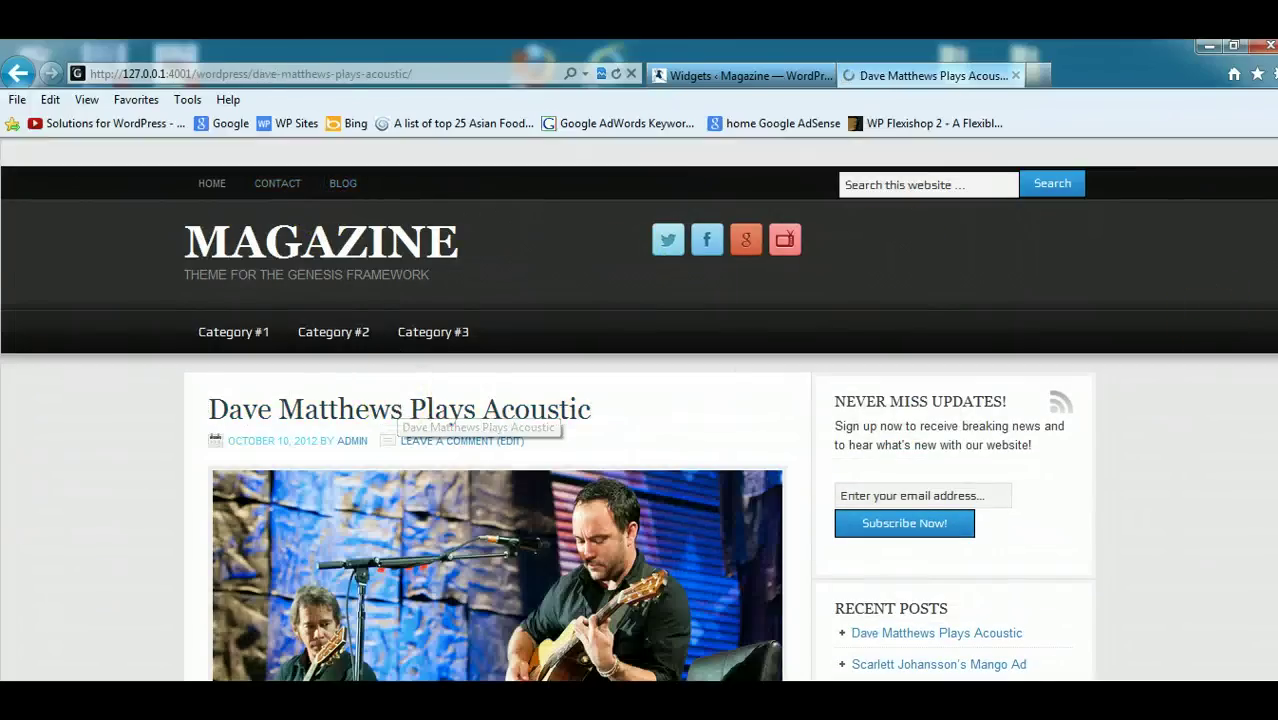
Review the post's layout, including the text, the "Never Miss Updates!" signup box and its email field, the comment form and the footer images.
{"action": "scroll", "coordinate": [640, 420], "scroll_direction": "down", "scroll_amount": 10}
{"action": "scroll", "coordinate": [497, 400], "scroll_direction": "up", "scroll_amount": 2}
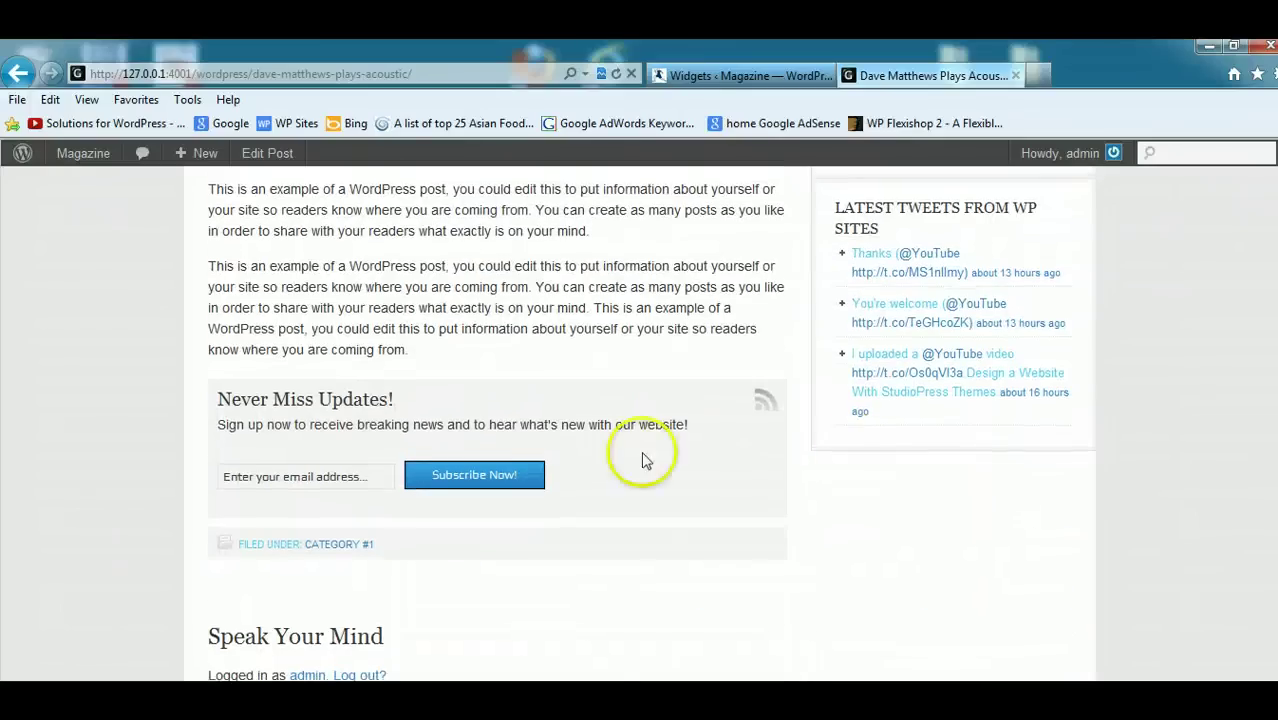
{"action": "left_click", "coordinate": [372, 475]}
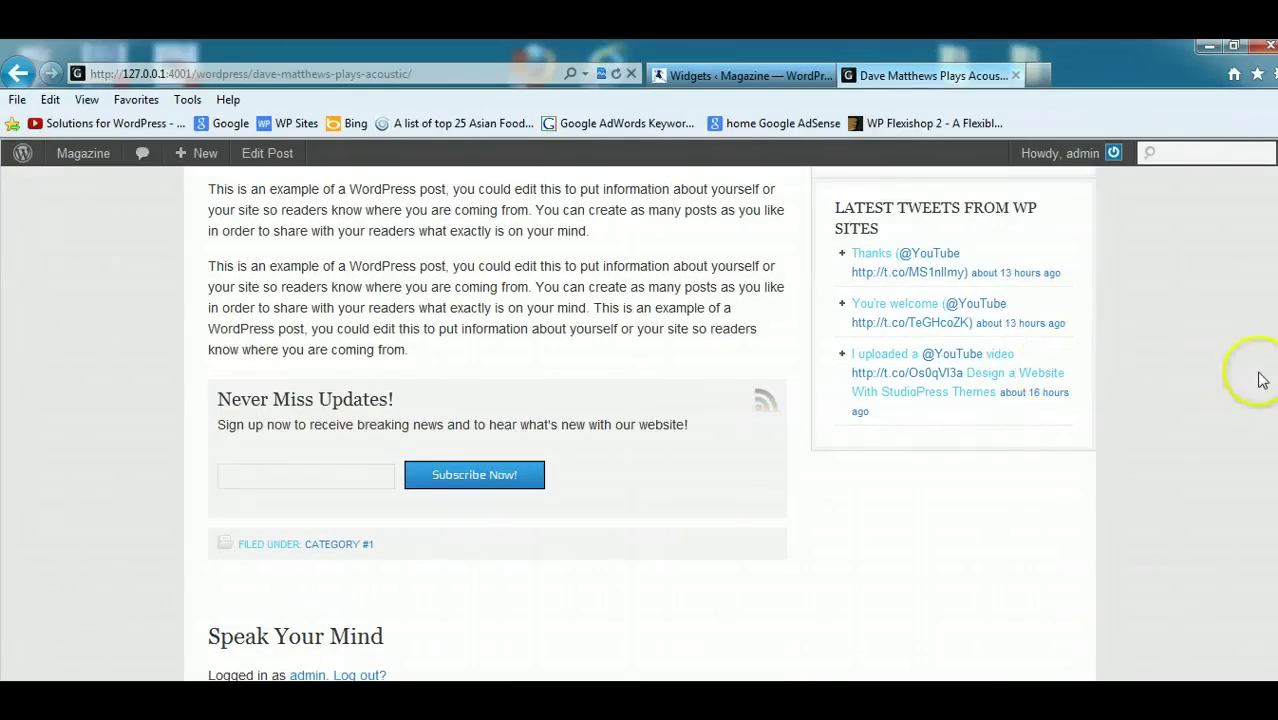
{"action": "scroll", "coordinate": [640, 420], "scroll_direction": "down", "scroll_amount": 4}
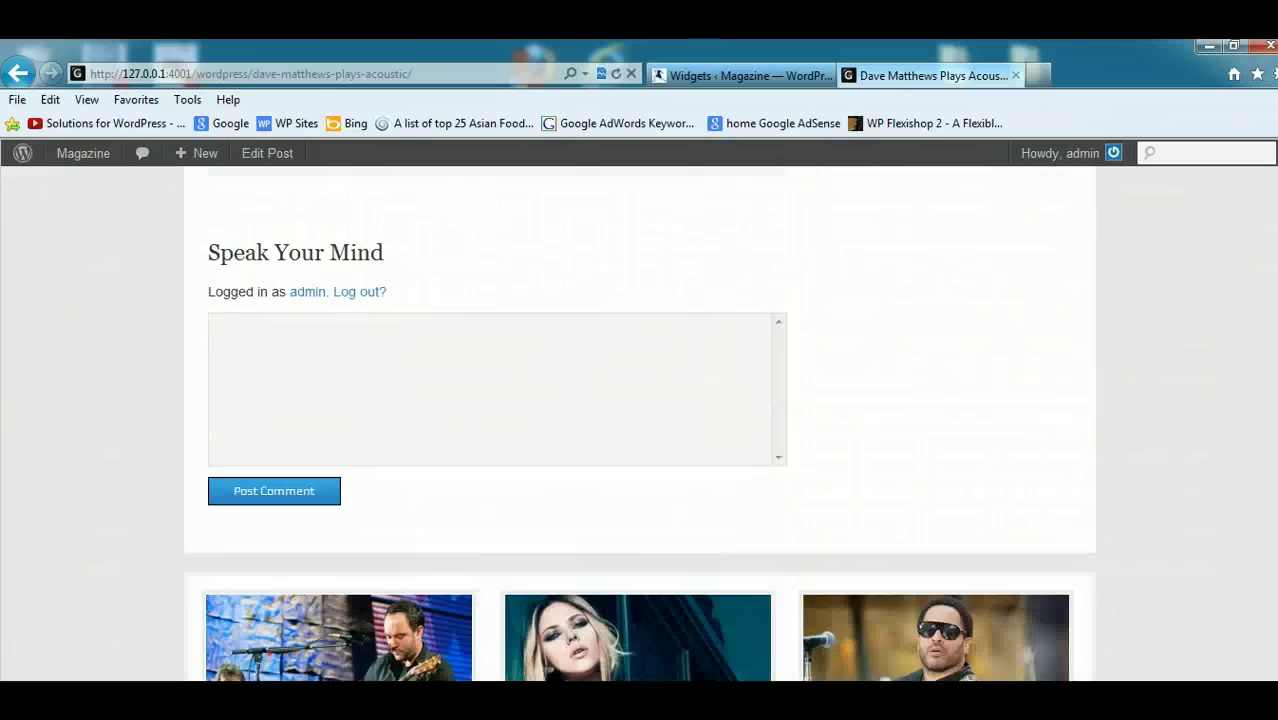
{"action": "scroll", "coordinate": [640, 420], "scroll_direction": "up", "scroll_amount": 10}
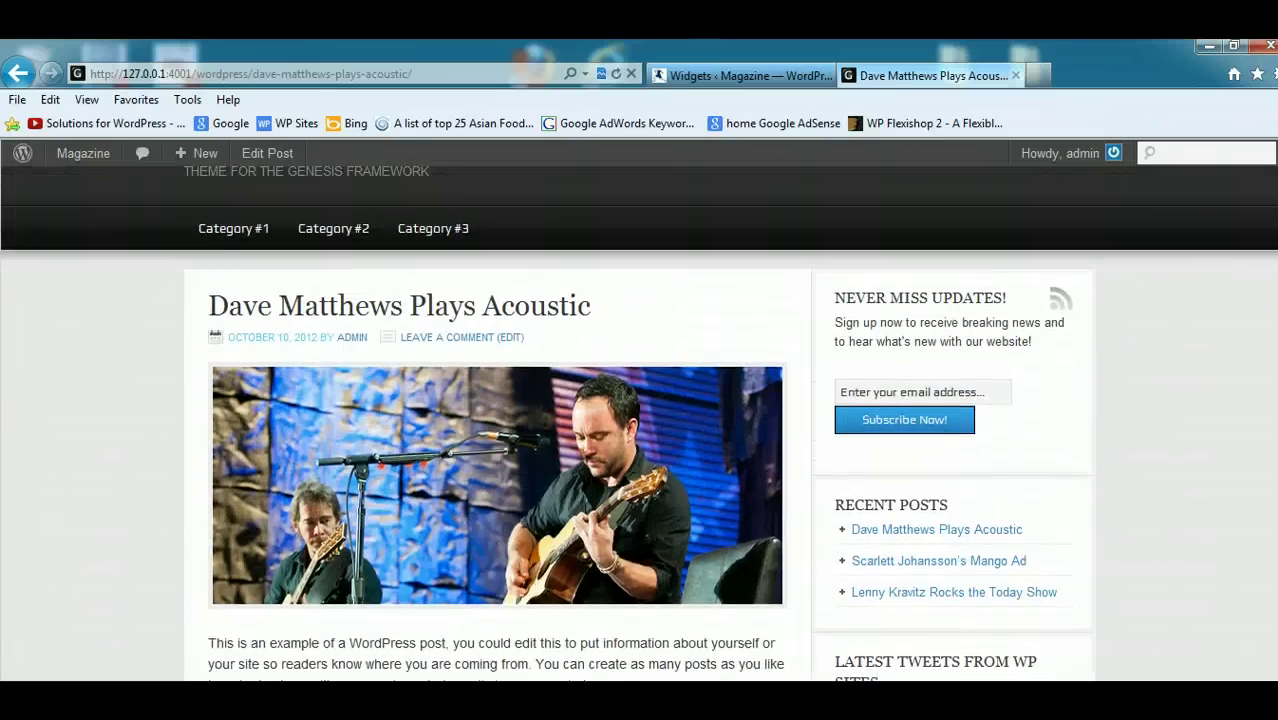